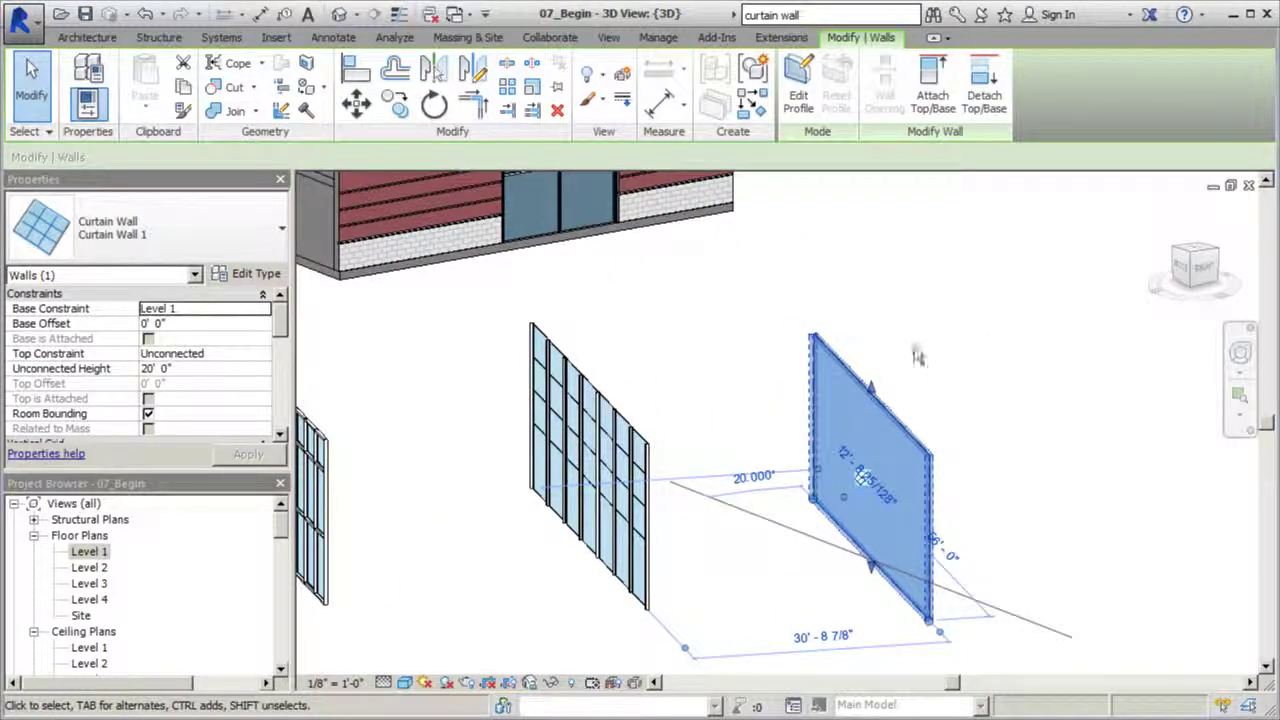
scroll(916, 468, down, 2)
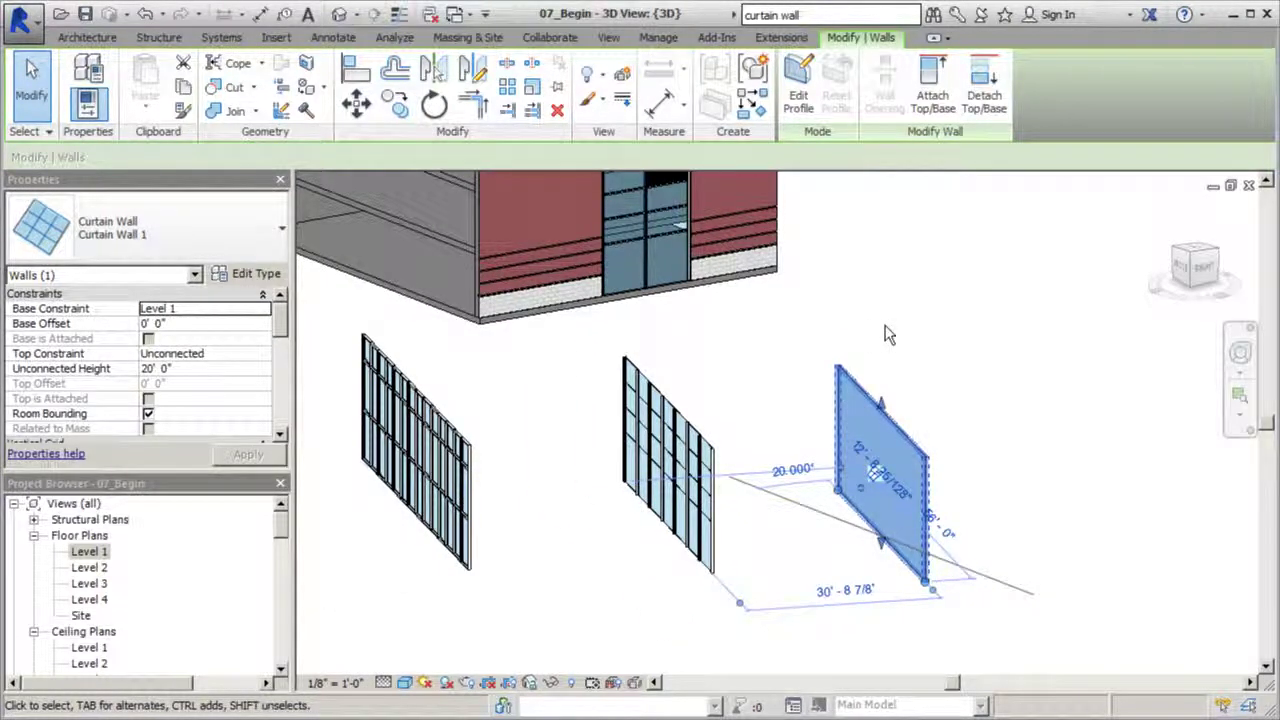
click(888, 333)
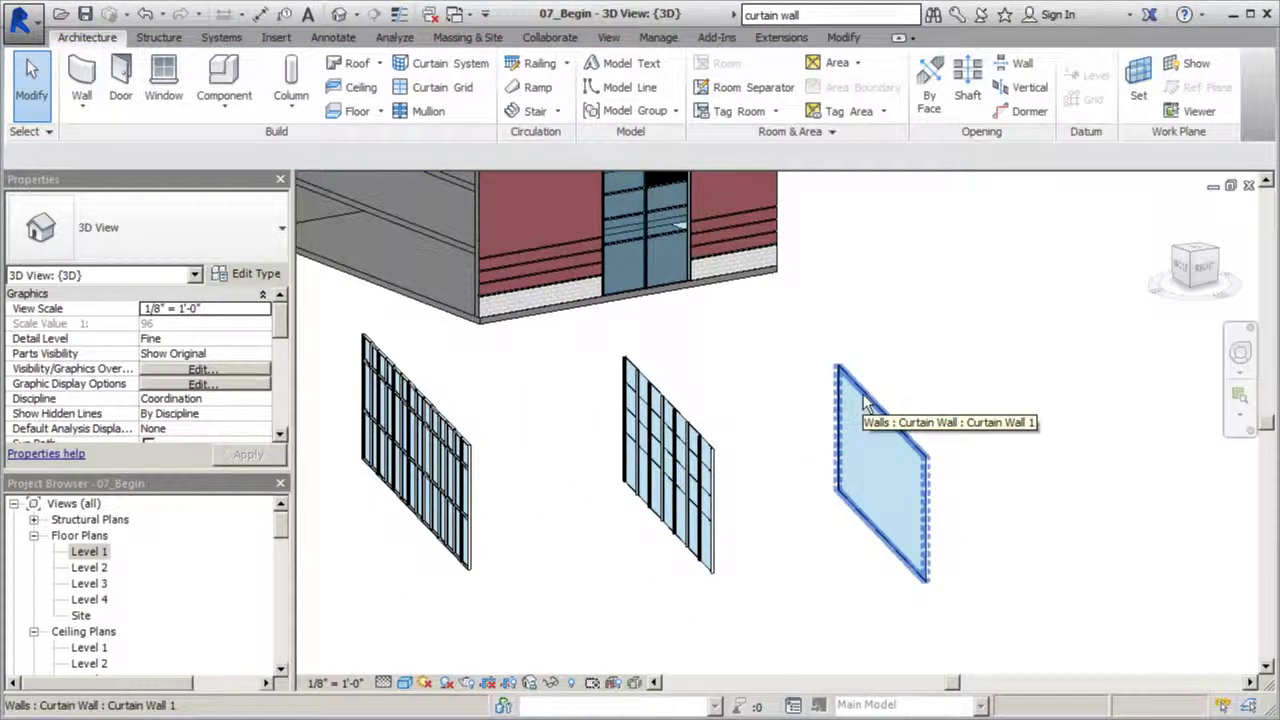
click(836, 487)
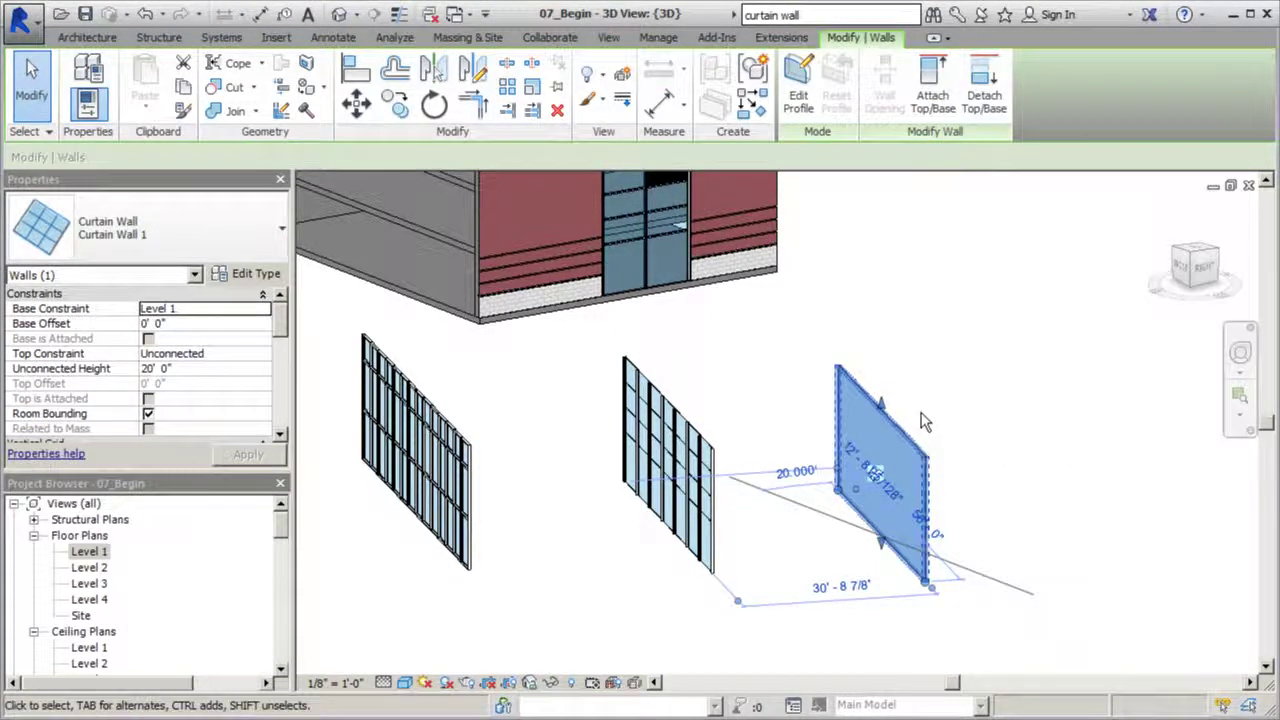
click(995, 457)
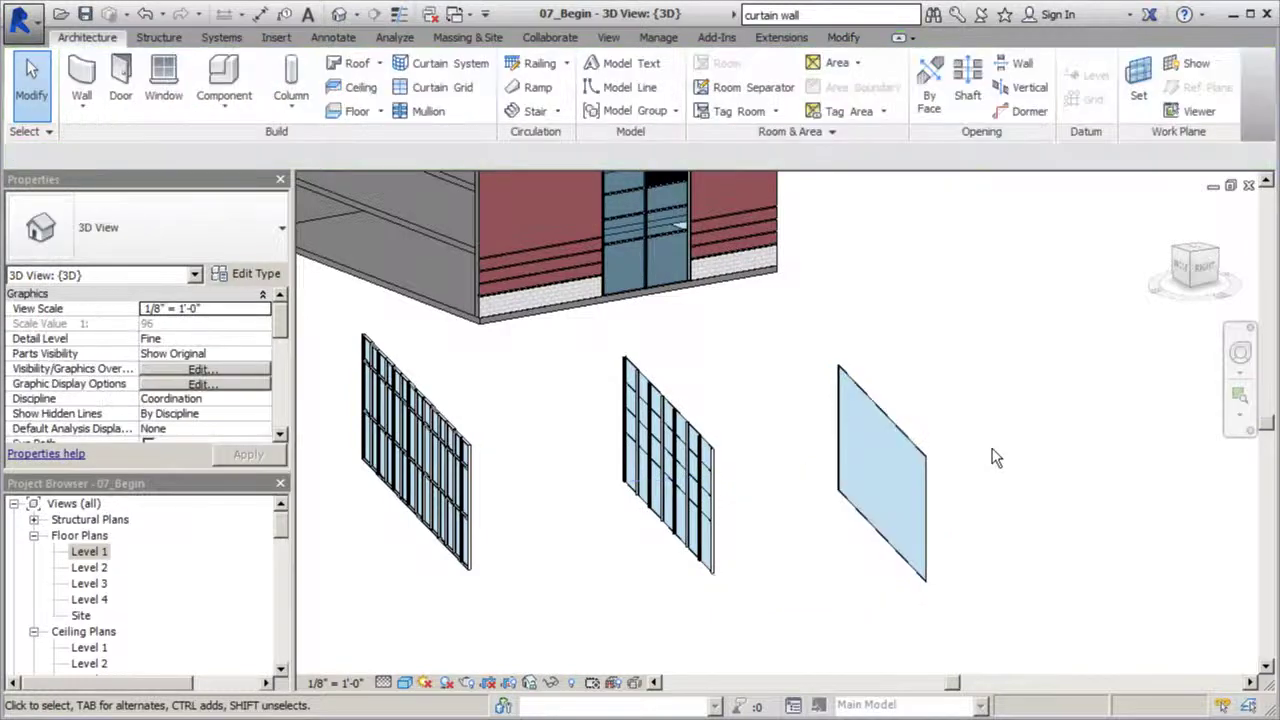
click(892, 372)
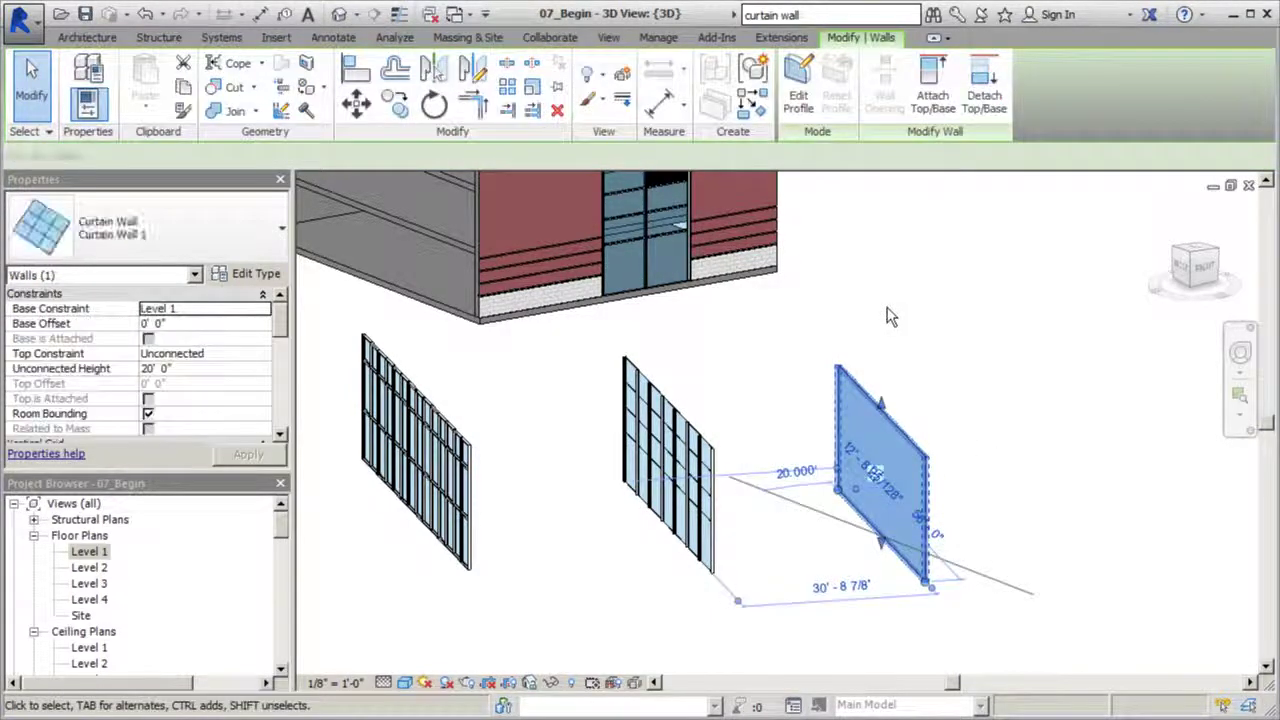
click(680, 342)
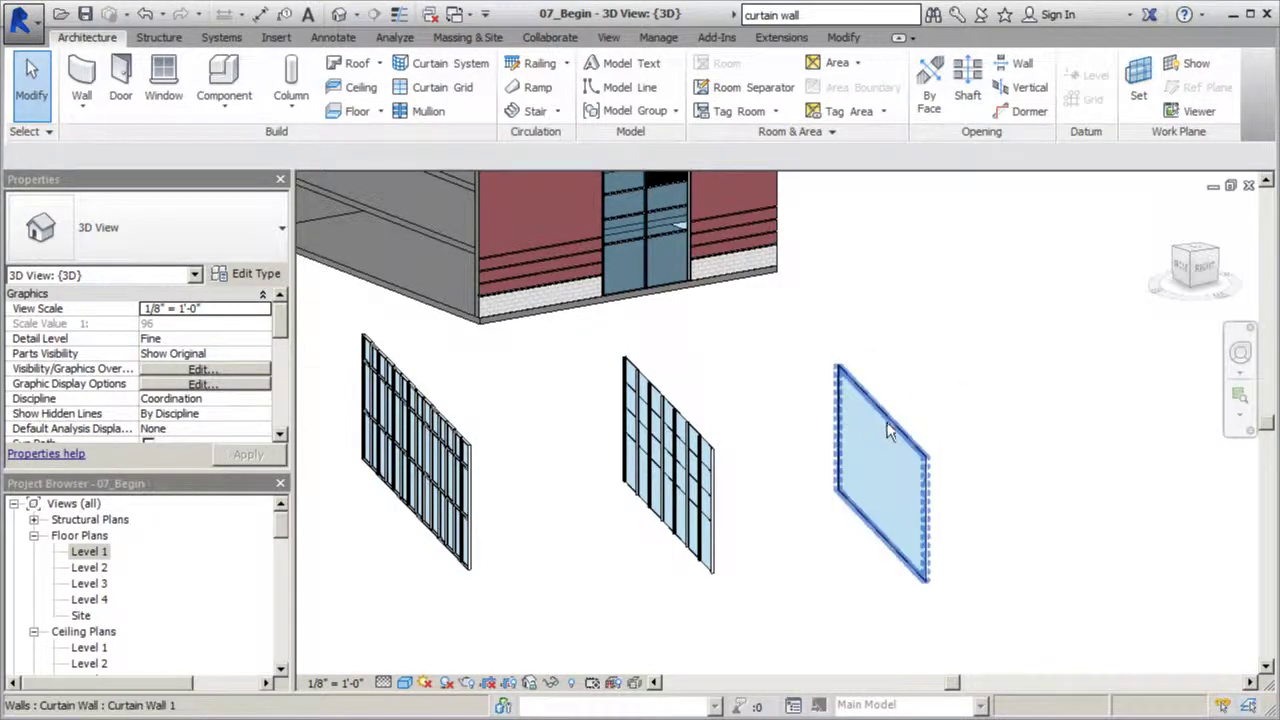
In the Level 1 floor plan, draw a Curtain Wall 1 segment about 10'-6" long inside the exterior brick wall, about 7'-6" from the building corner
double_click(87, 553)
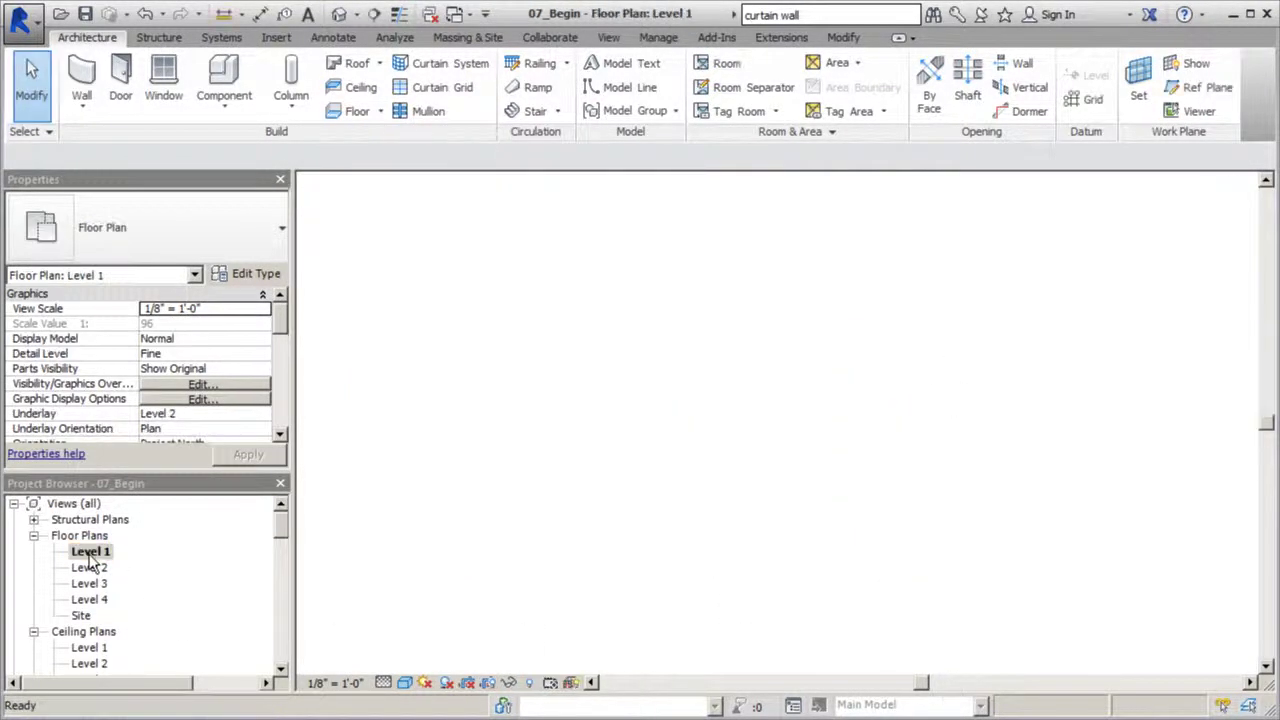
scroll(521, 508, up, 1)
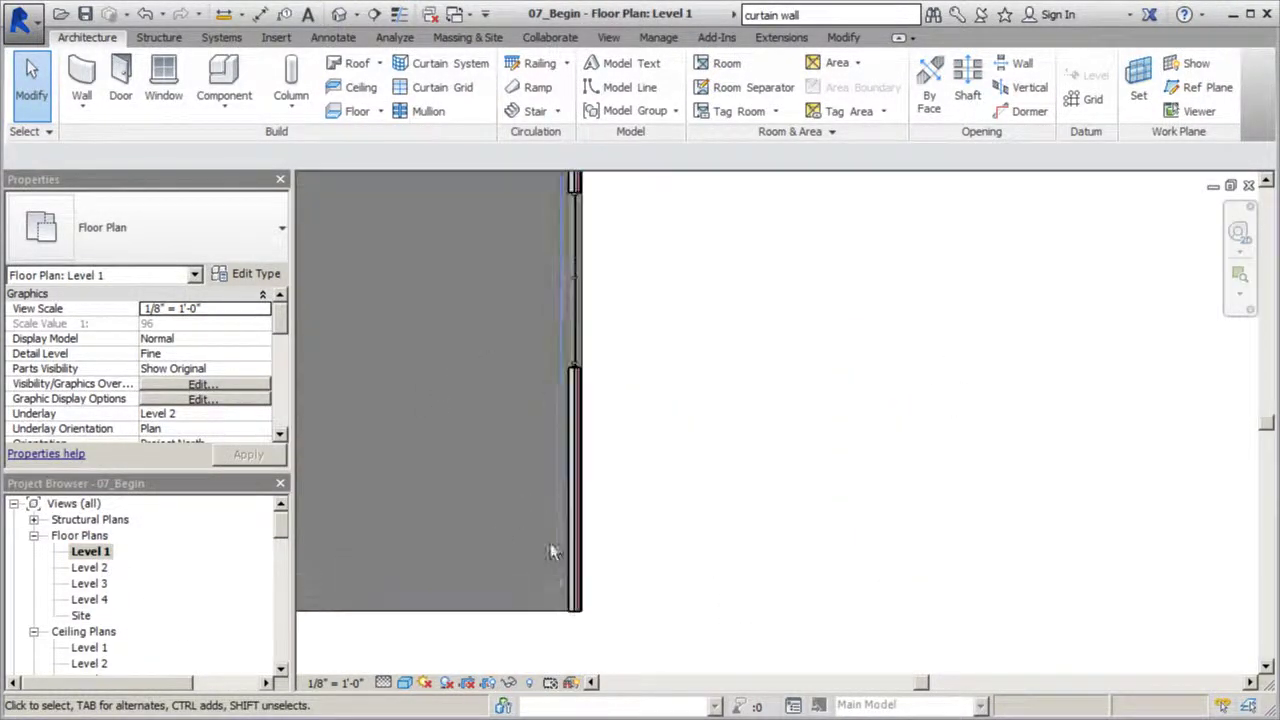
click(88, 110)
click(130, 144)
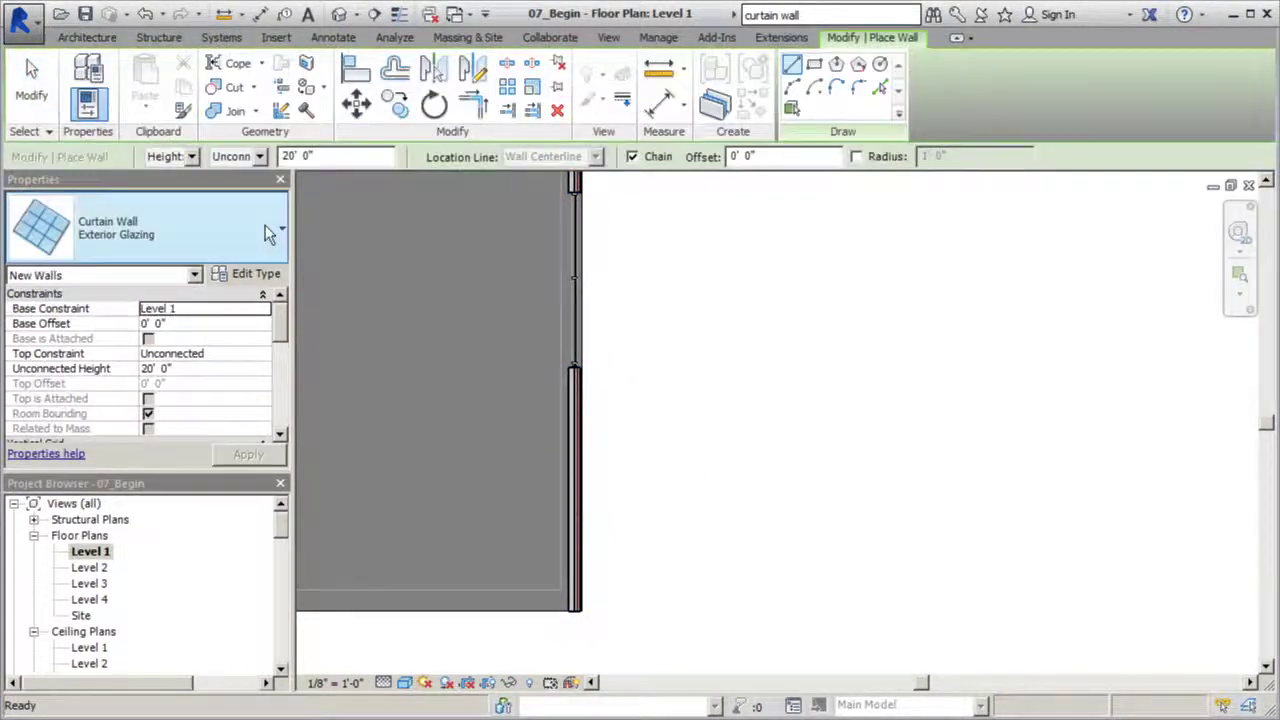
click(280, 232)
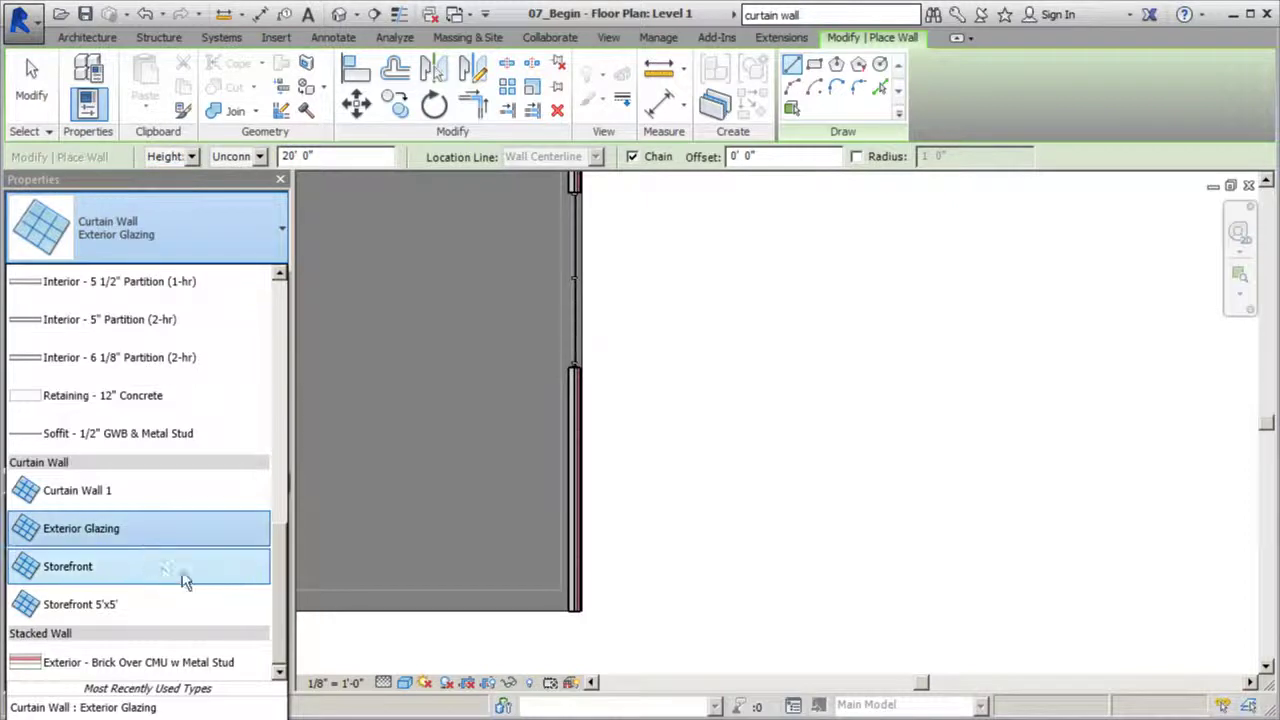
click(145, 492)
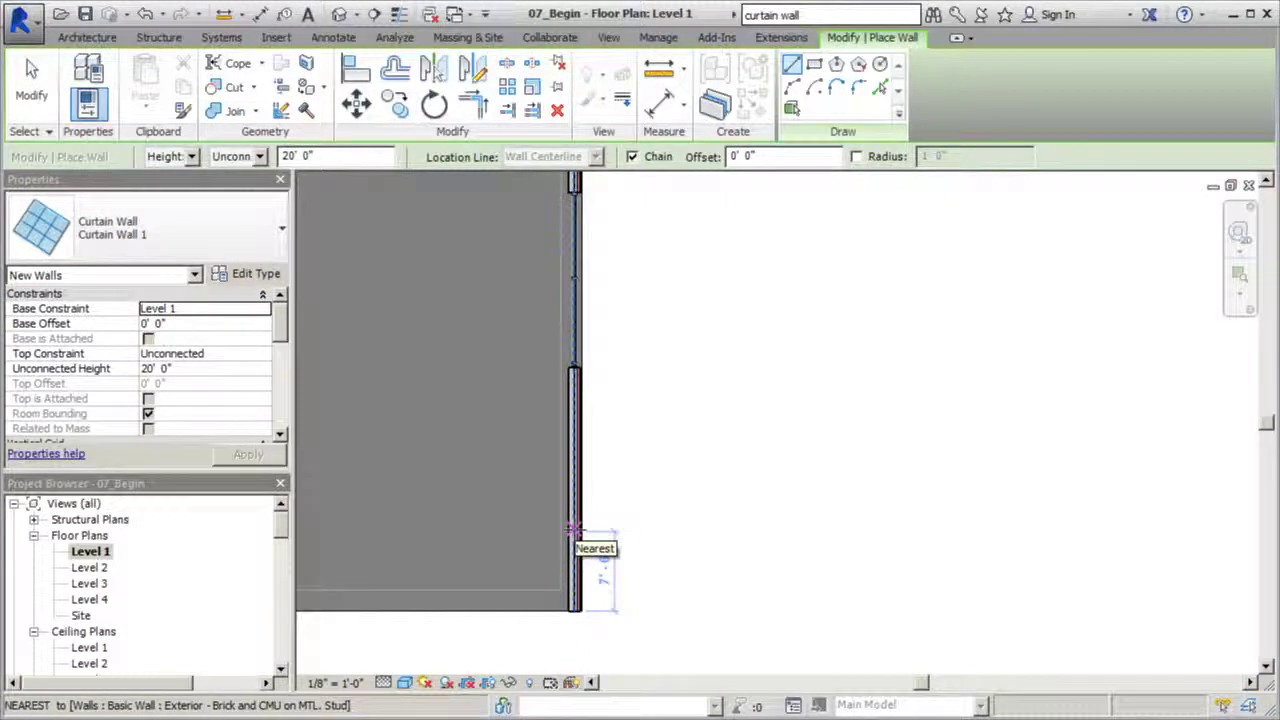
click(572, 527)
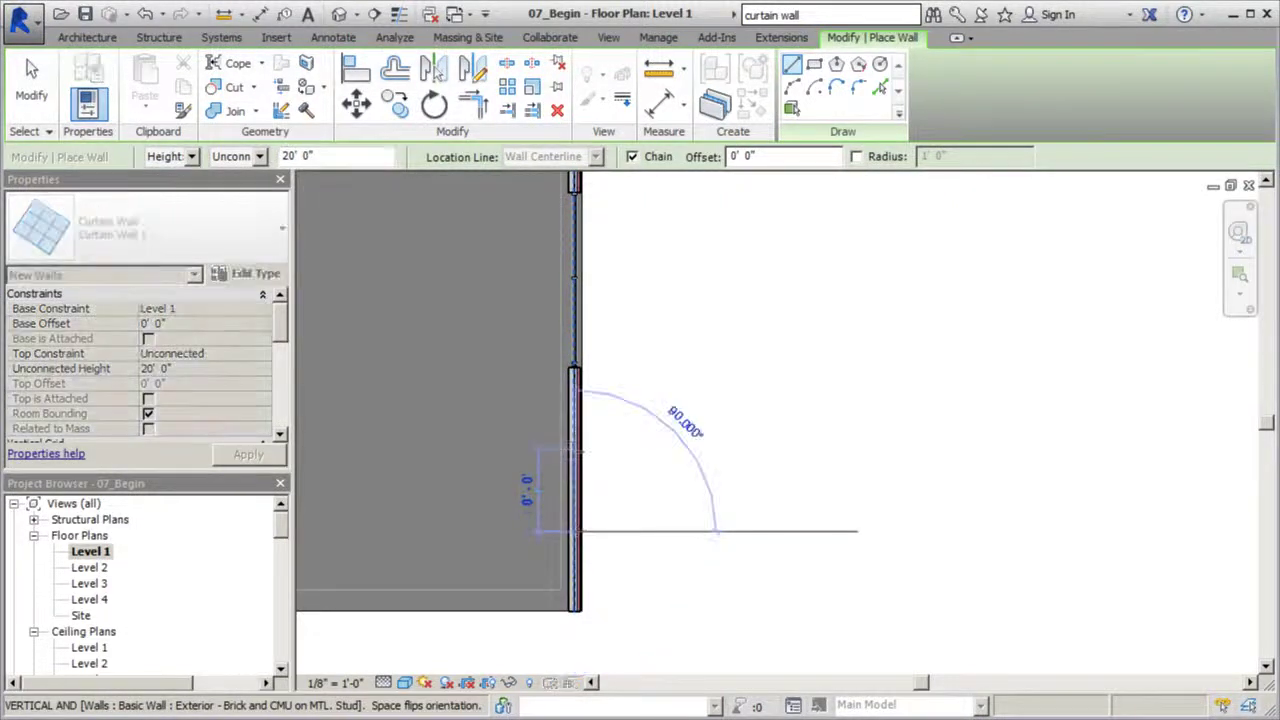
click(572, 423)
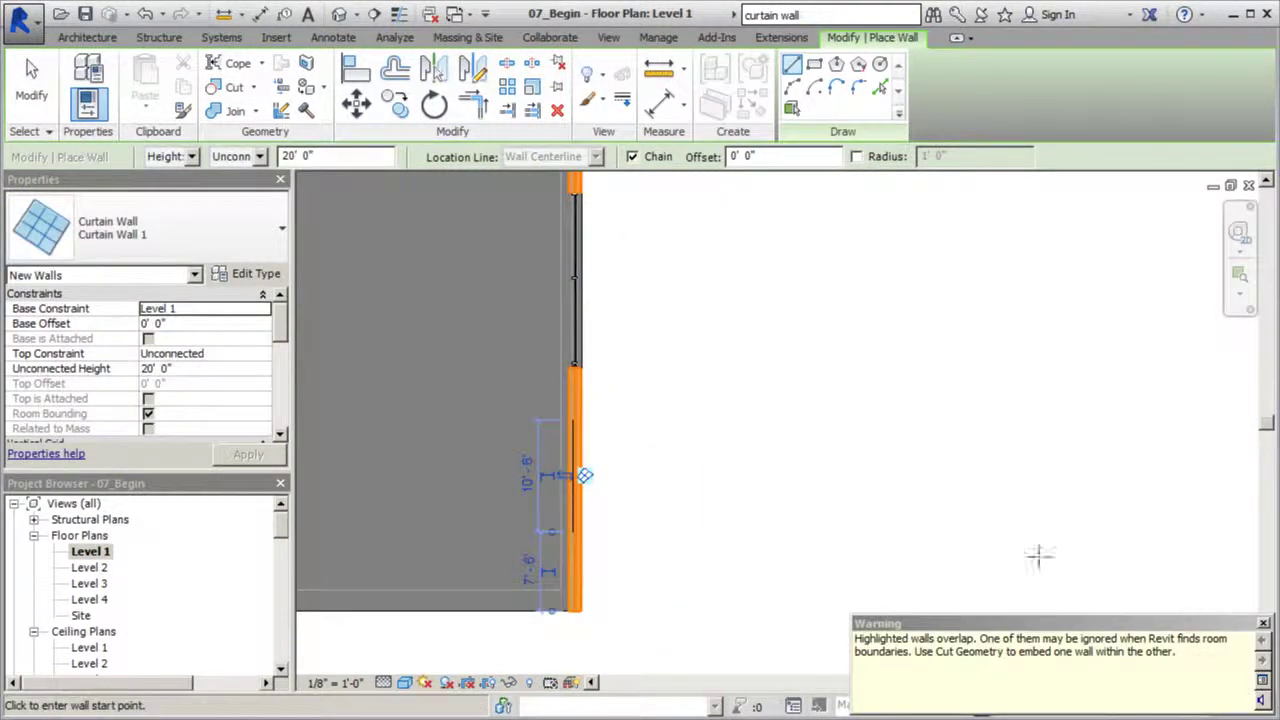
click(1264, 624)
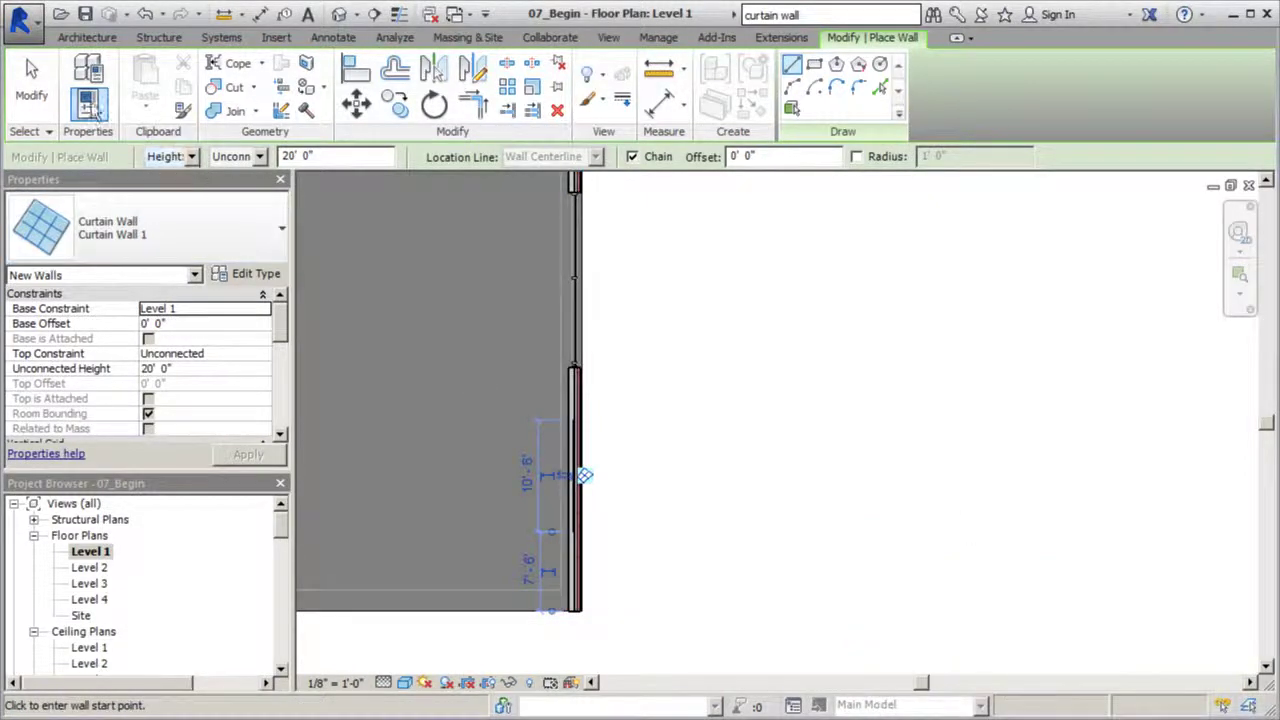
key(Escape)
key(Escape)
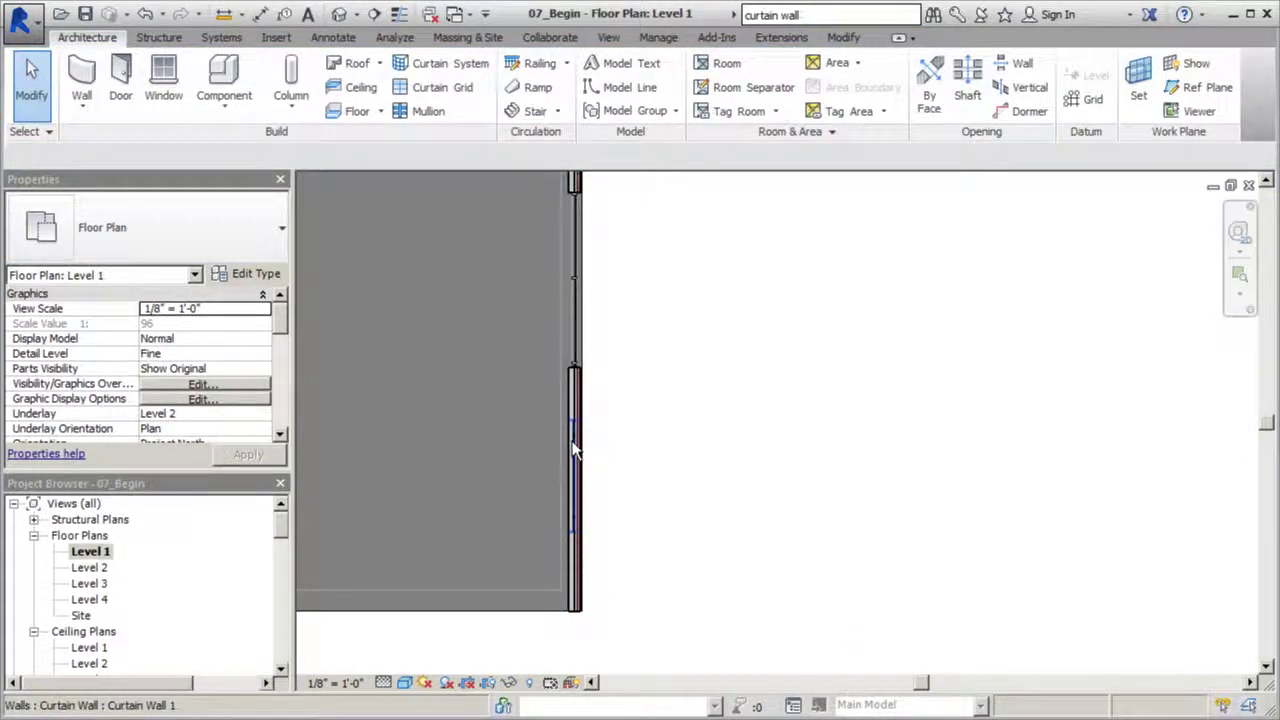
Enable Automatically Embed in the type properties of the new Curtain Wall 1 segment
click(573, 450)
click(272, 281)
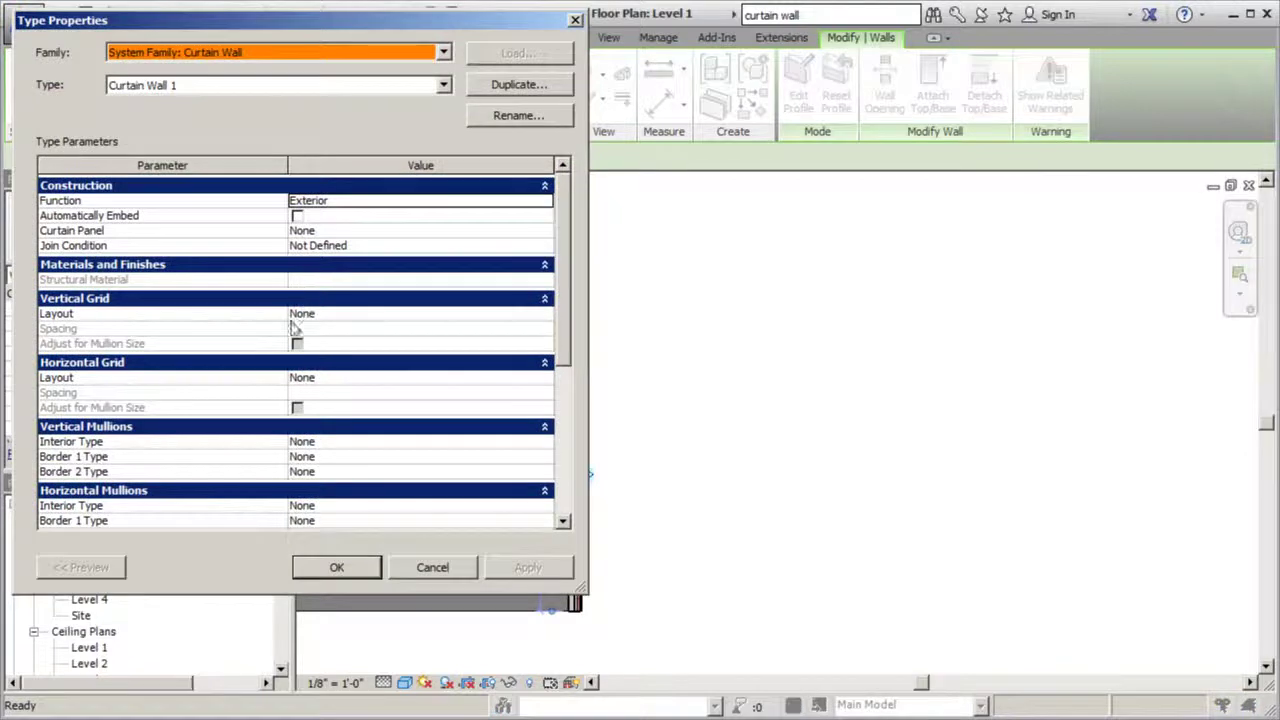
click(297, 217)
click(526, 567)
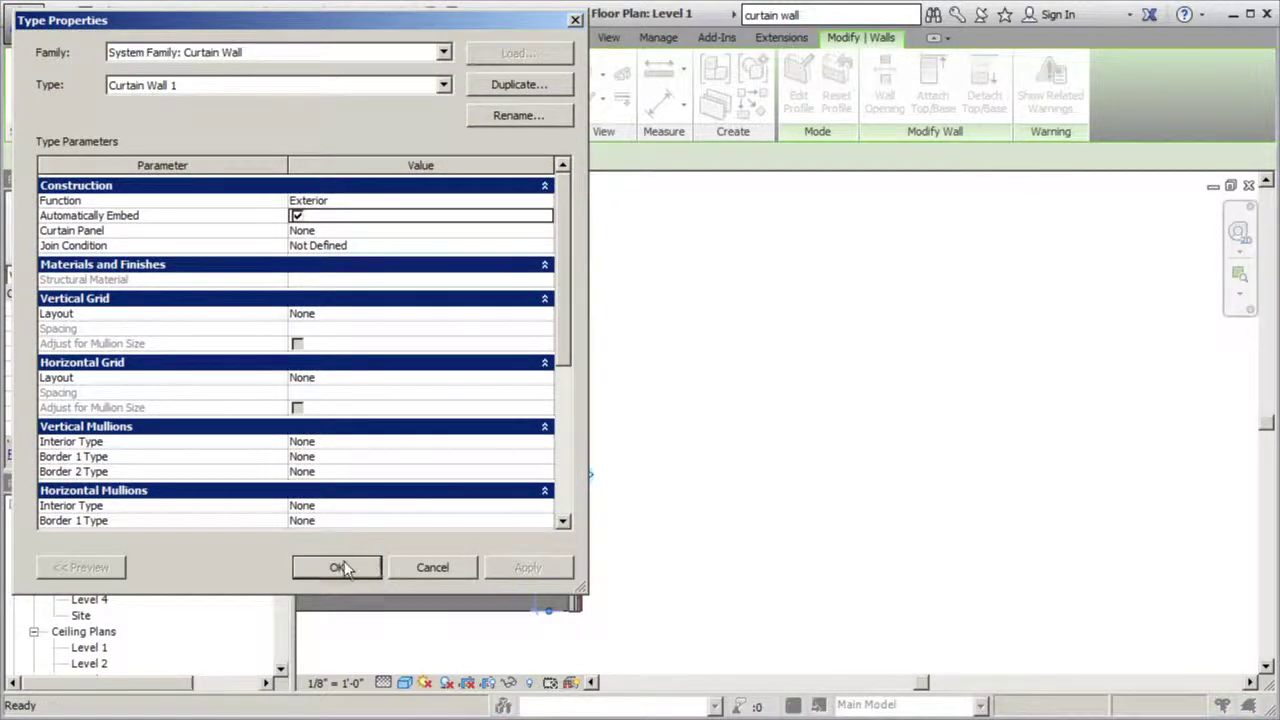
click(337, 567)
click(697, 510)
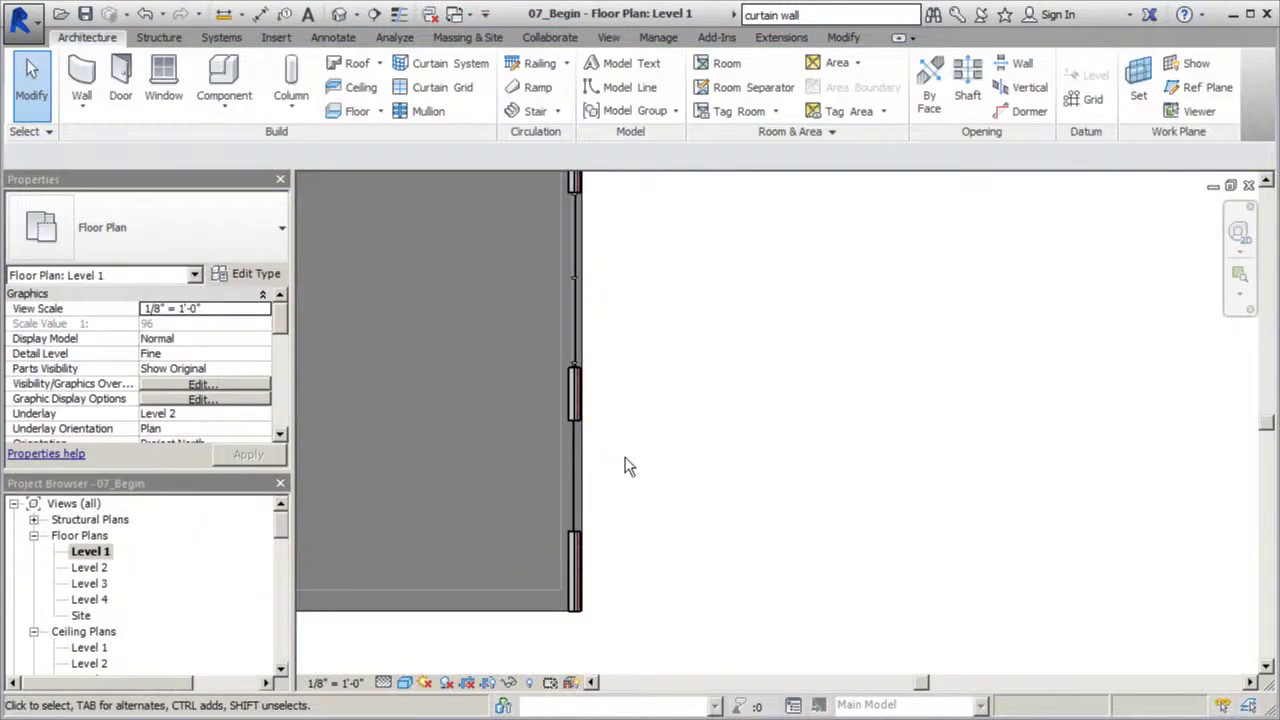
Switch to the 3D view and examine the curtain wall embedded in the brick facade near the building corner
click(338, 18)
scroll(701, 435, down, 1)
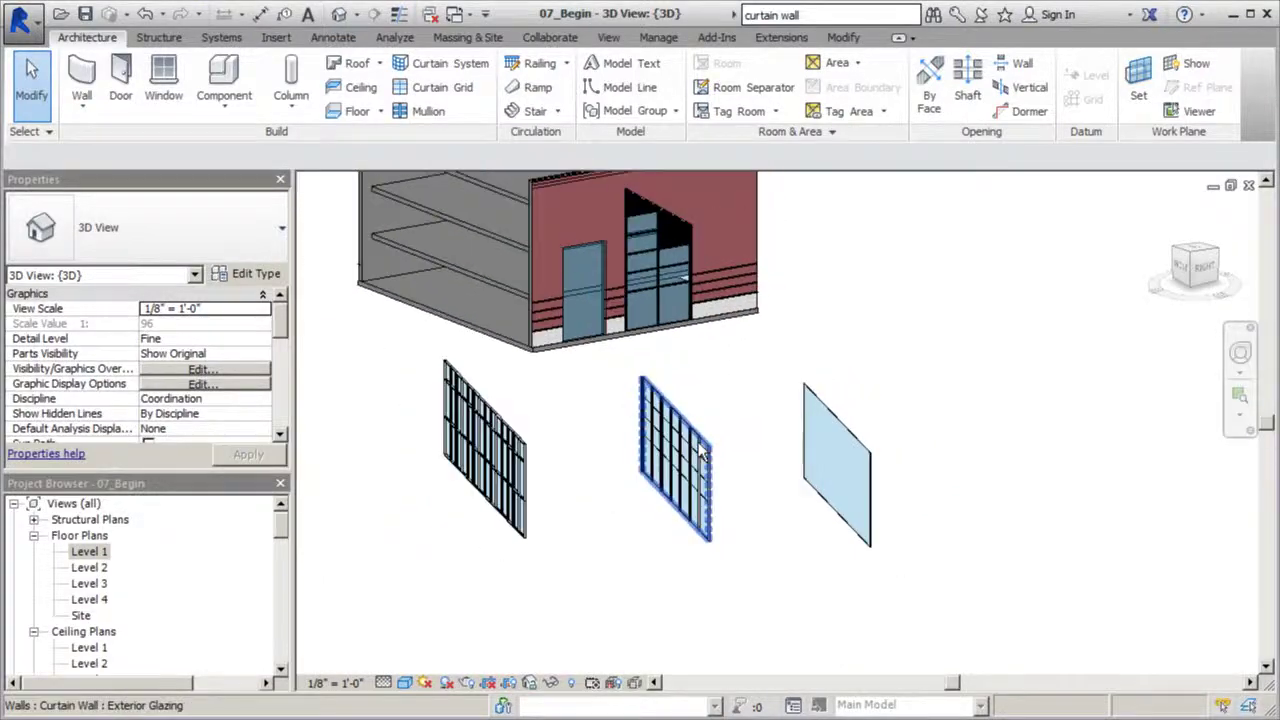
scroll(553, 224, up, 1)
scroll(565, 245, up, 3)
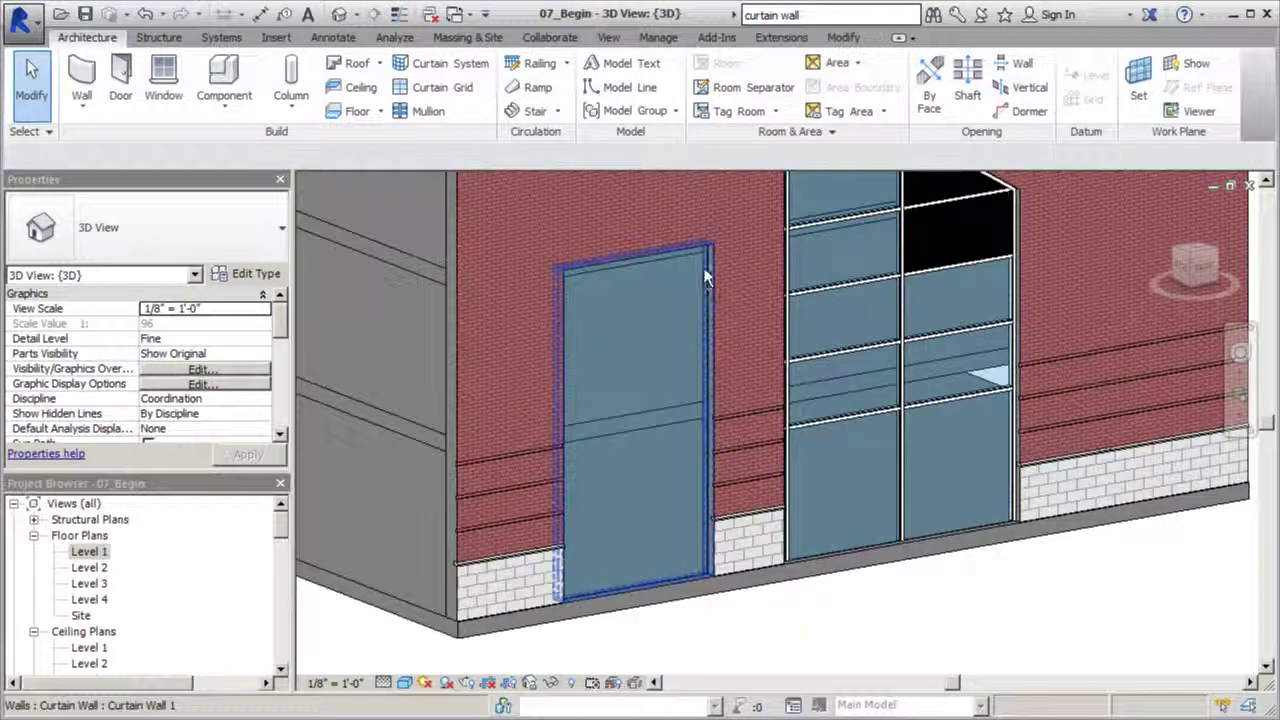
click(706, 278)
scroll(643, 420, down, 2)
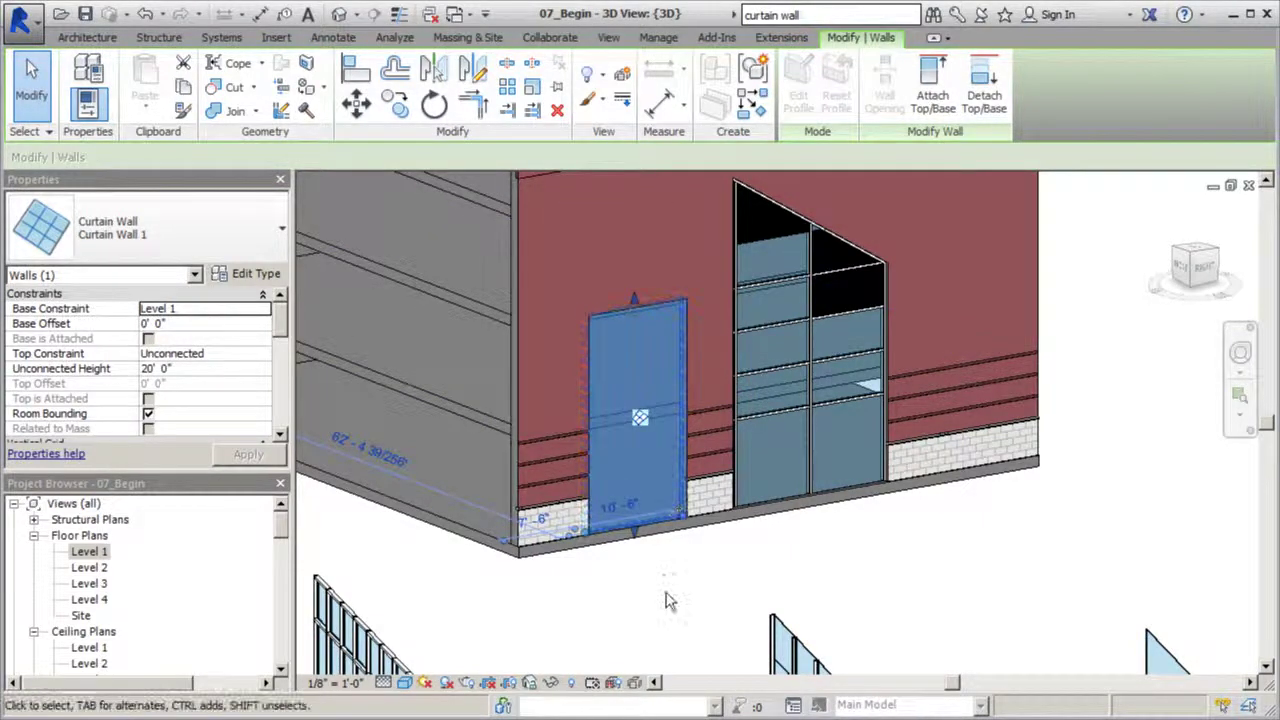
click(666, 595)
click(648, 385)
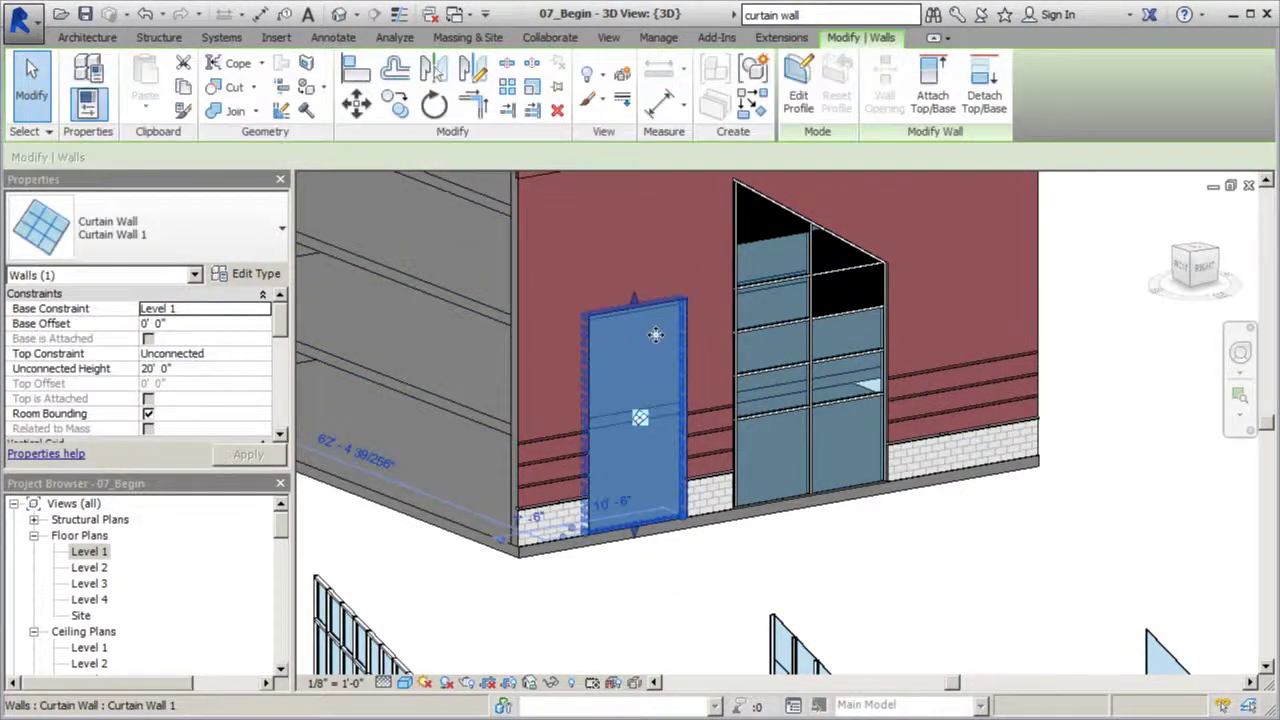
click(659, 520)
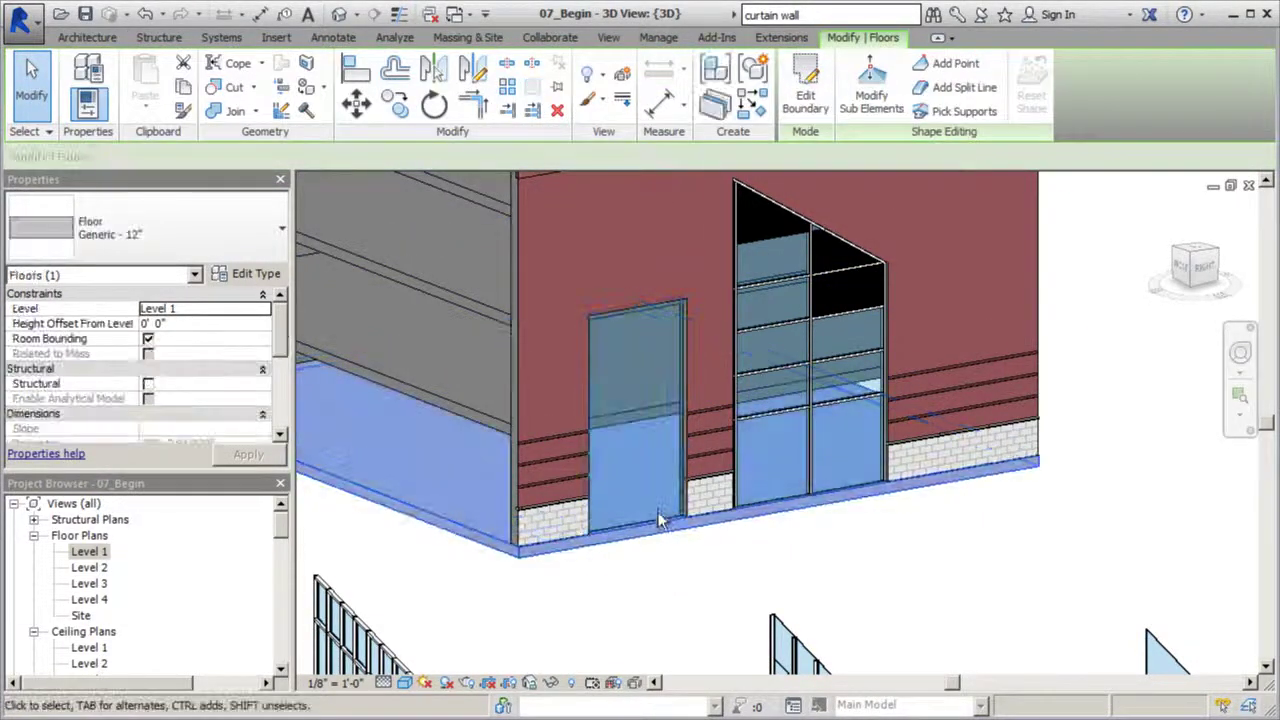
click(676, 456)
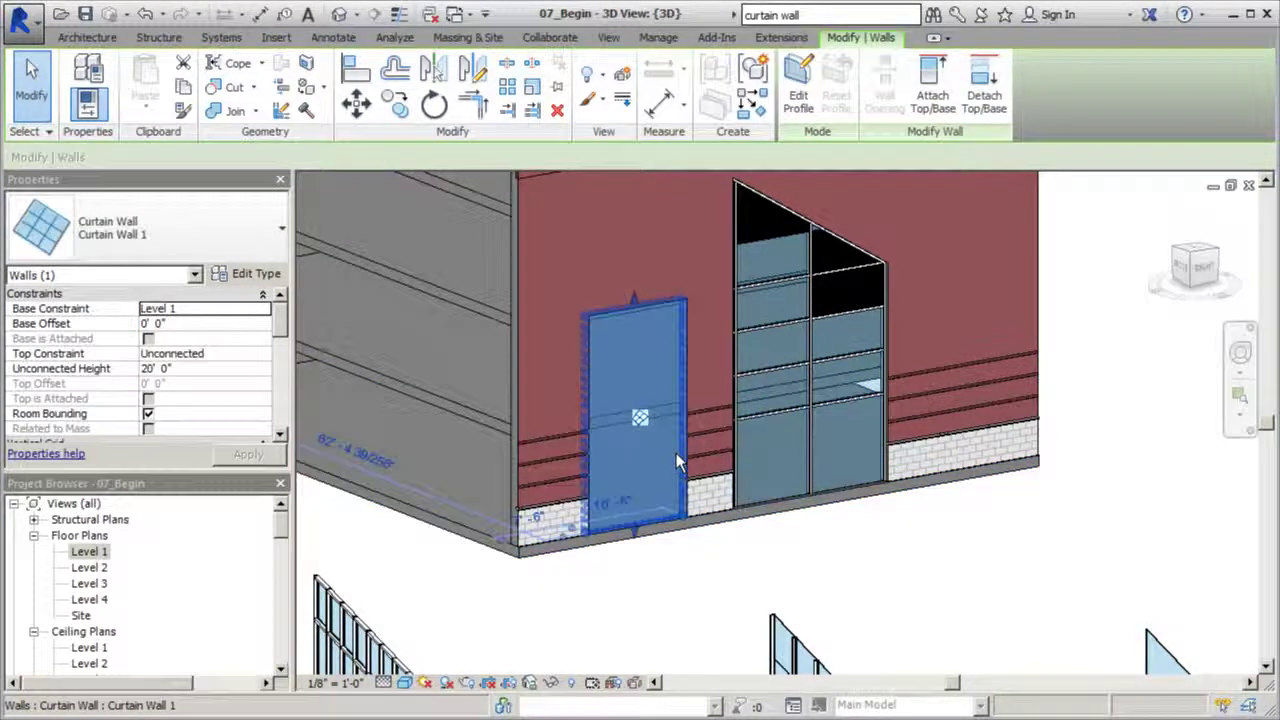
click(671, 586)
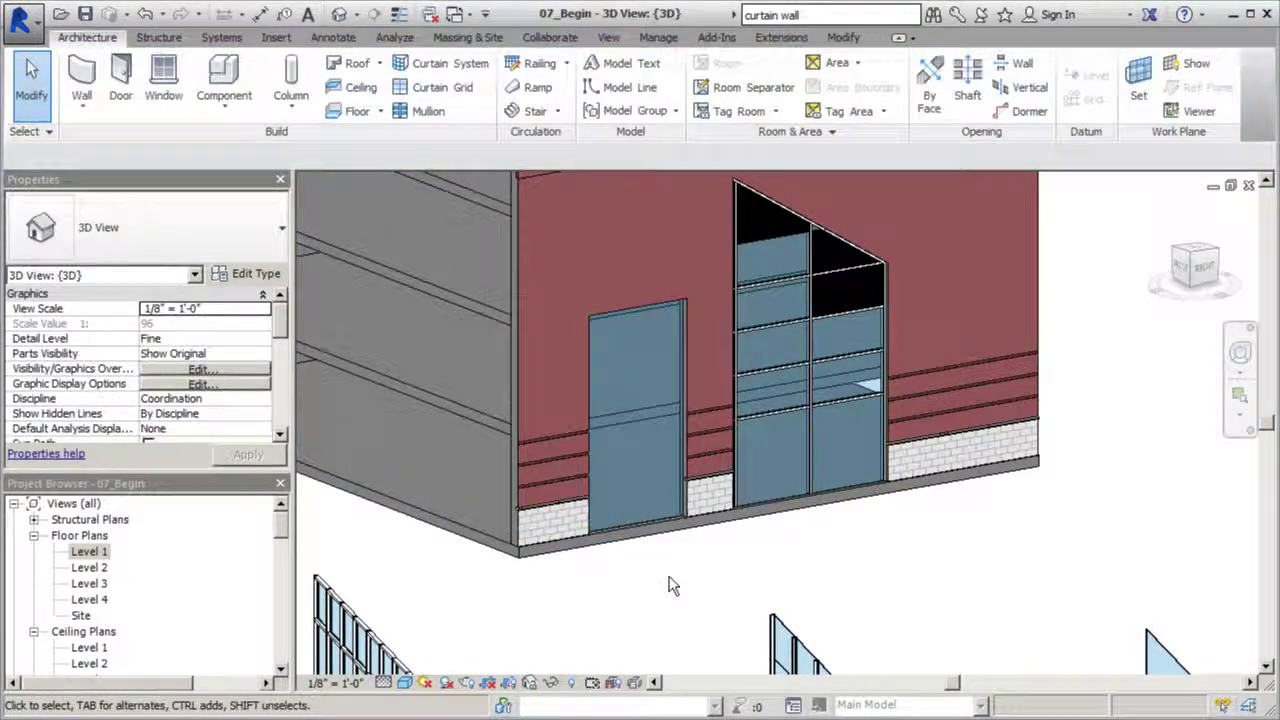
Duplicate the embedded curtain wall's type under the name Curtain Wall 4'x8'
click(648, 532)
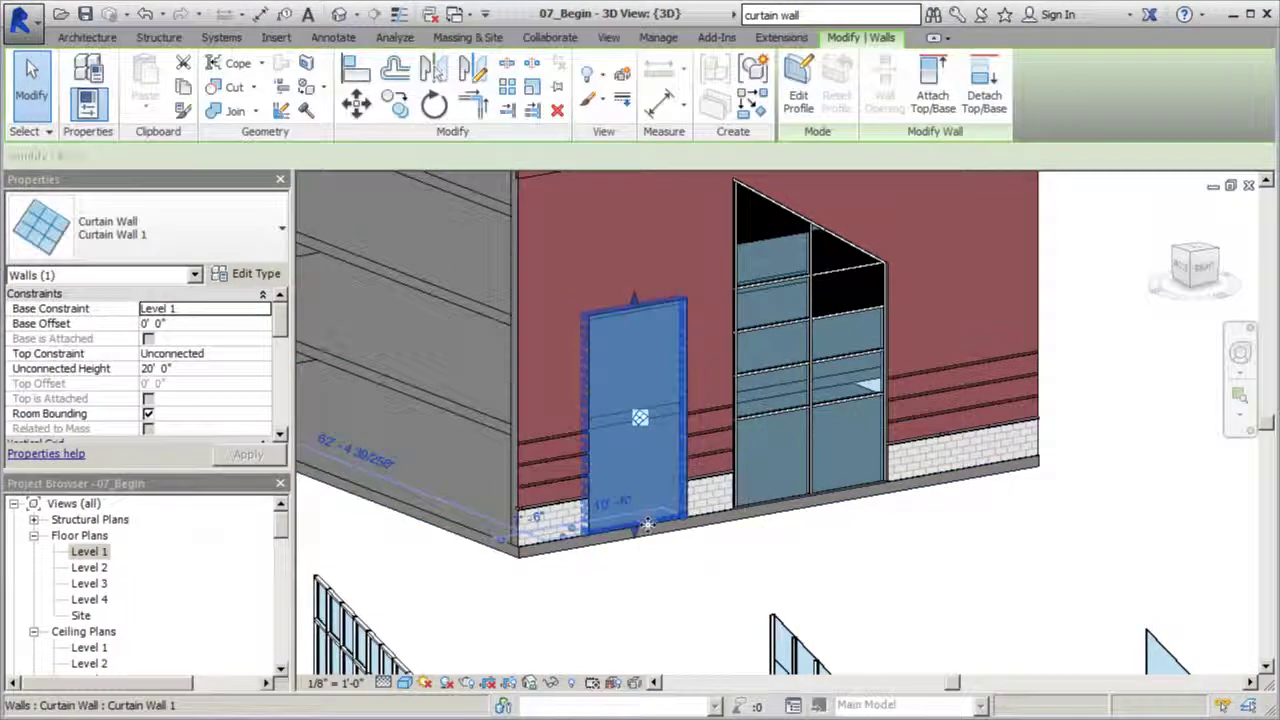
click(277, 283)
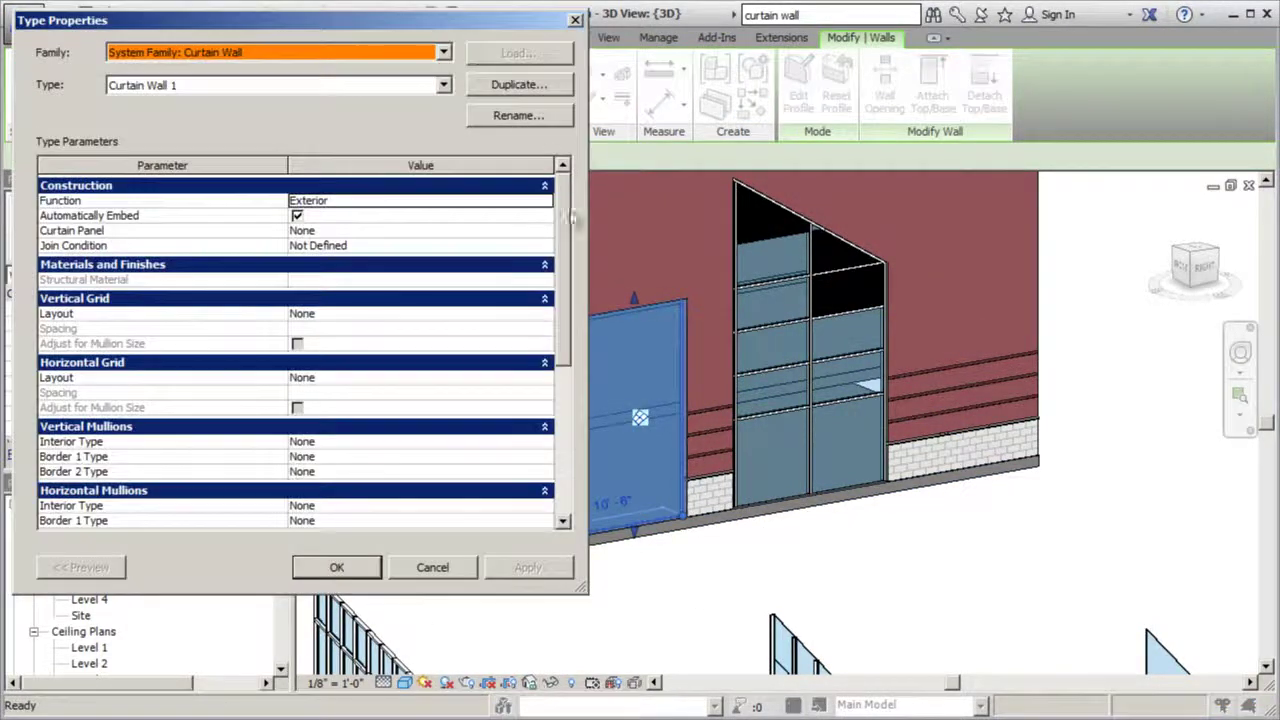
click(514, 86)
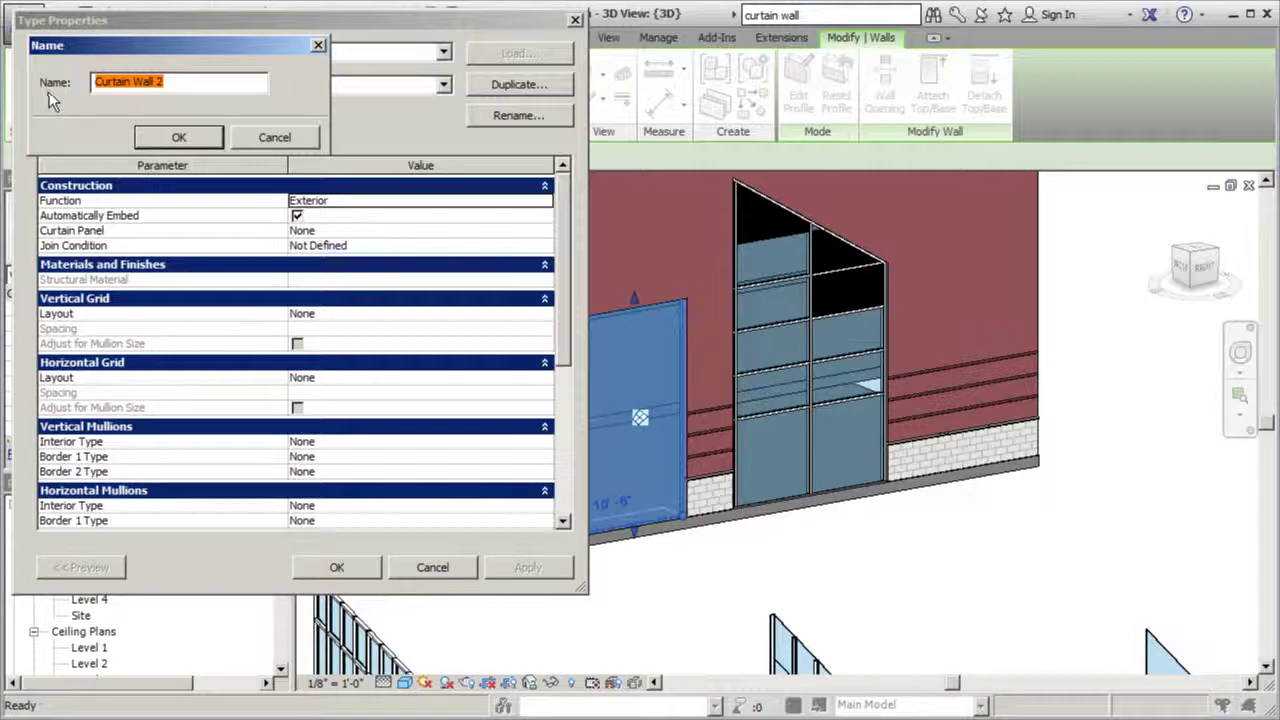
text(Curtain Wall)
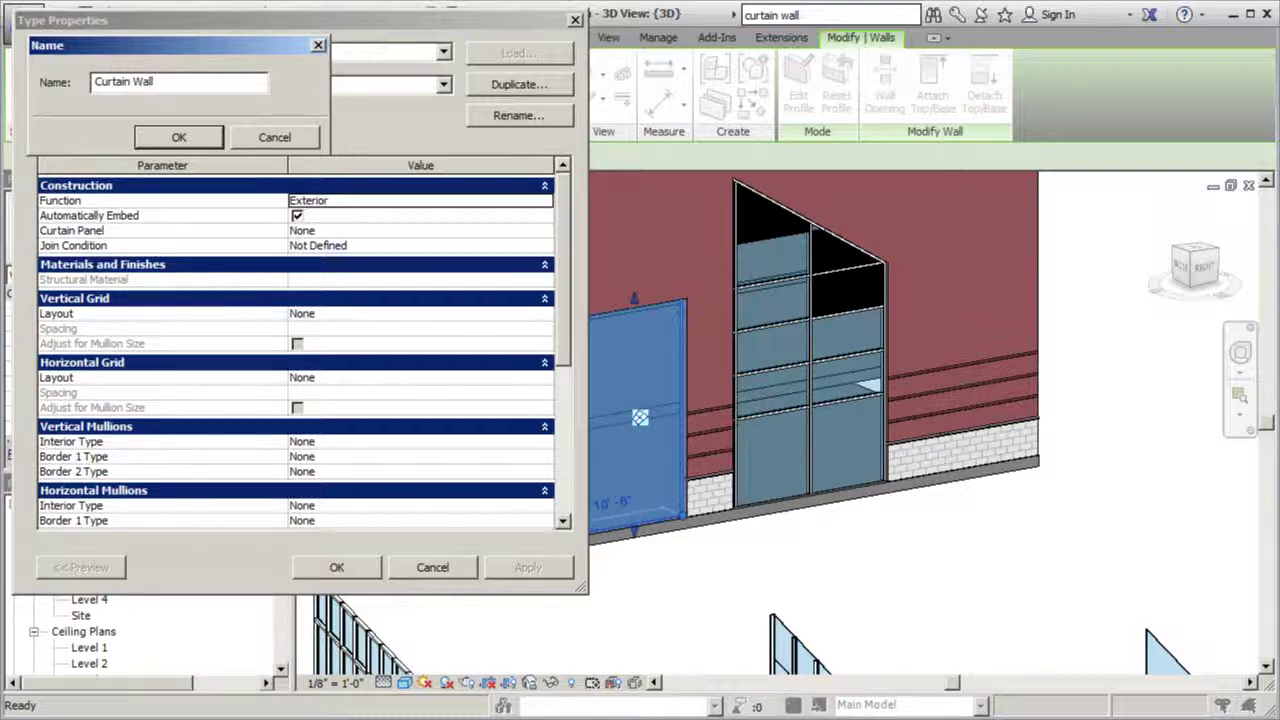
text(4'x8)
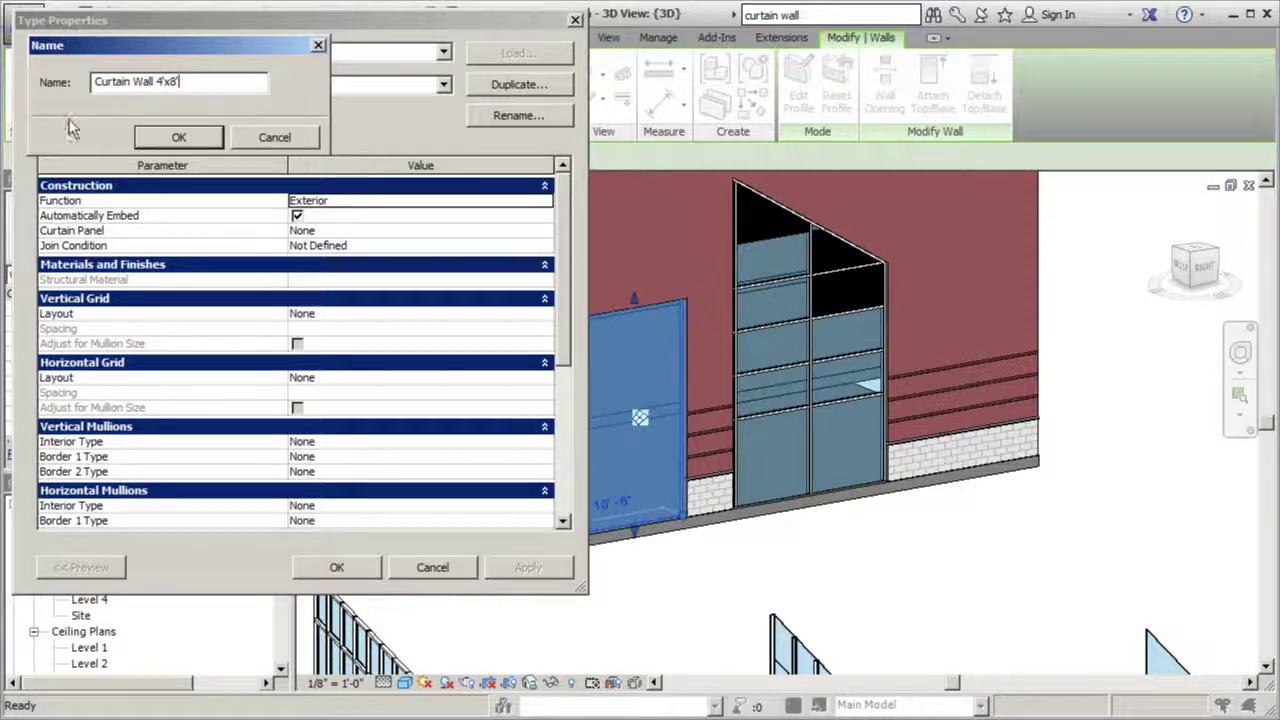
click(180, 138)
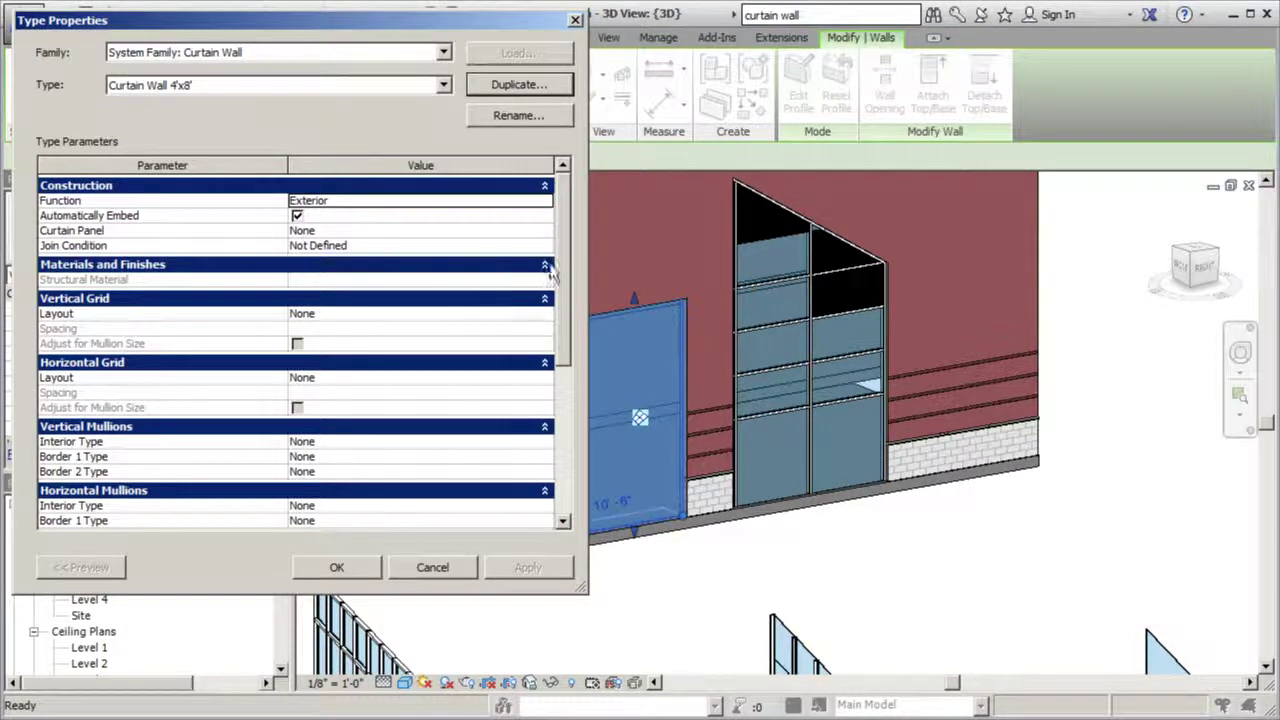
Set the vertical grid layout of the Curtain Wall 4'x8' type to Fixed Distance
scroll(560, 263, down, 1)
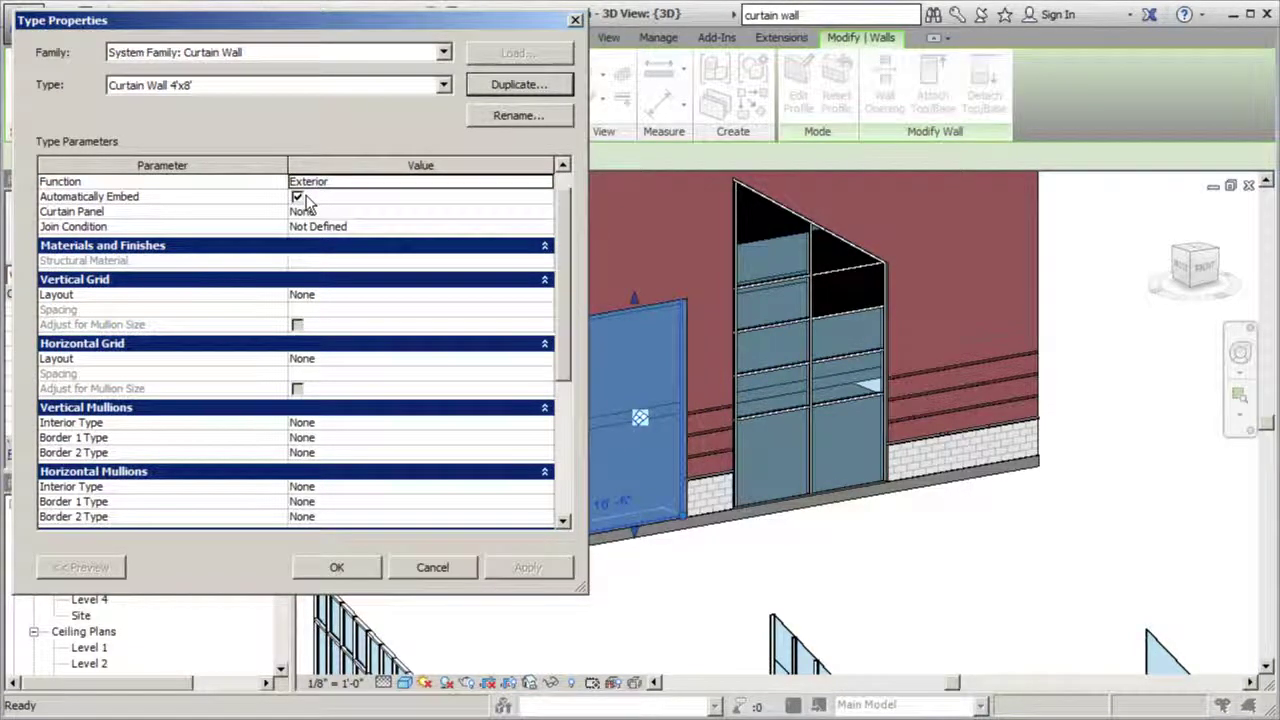
click(443, 294)
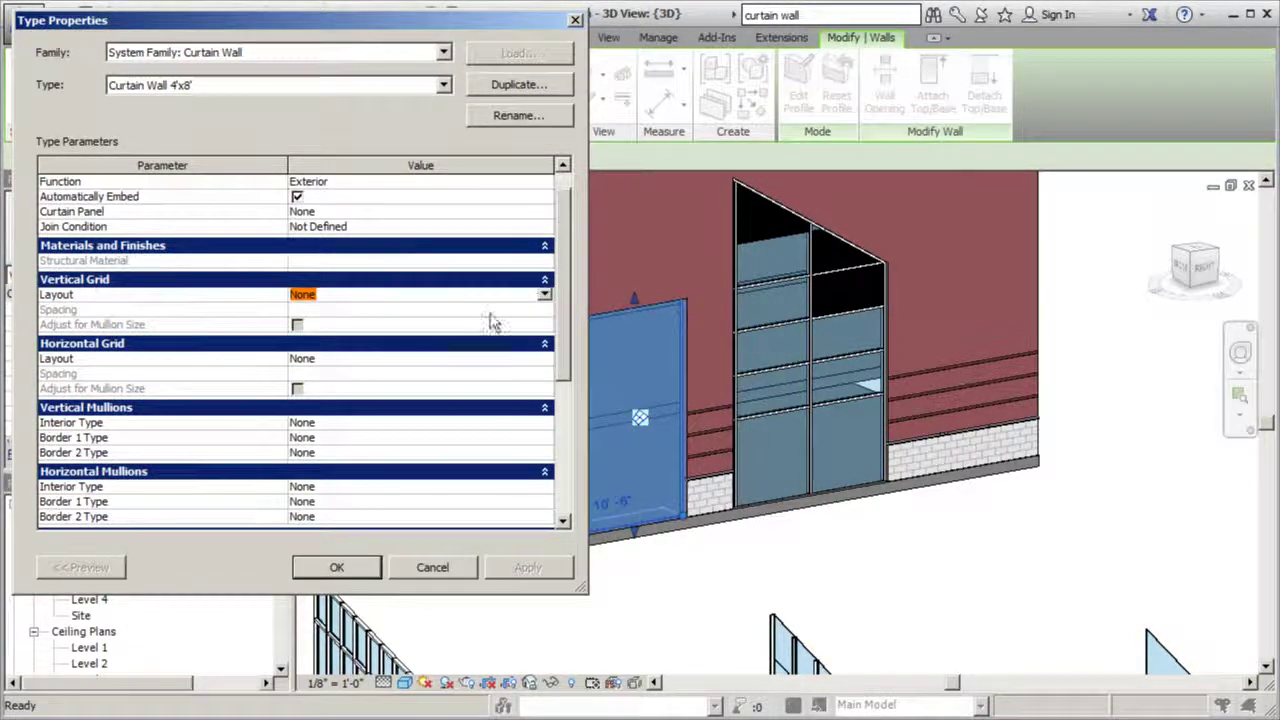
click(544, 295)
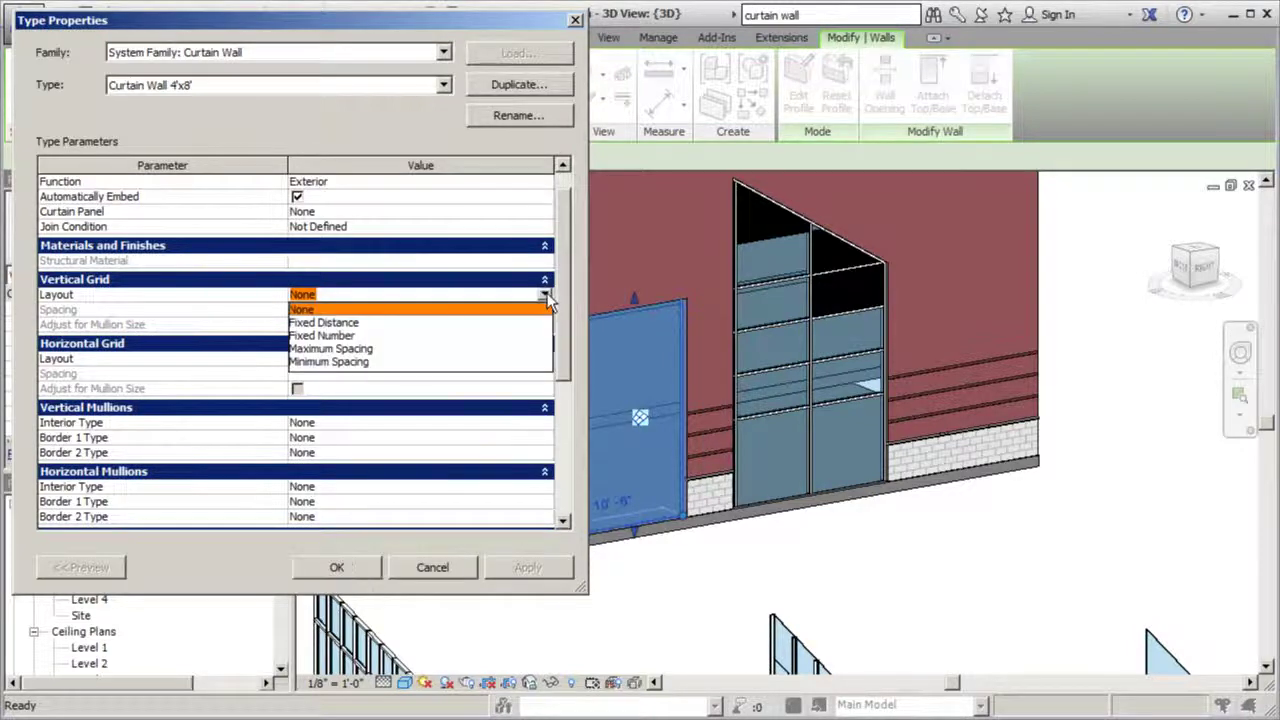
click(324, 322)
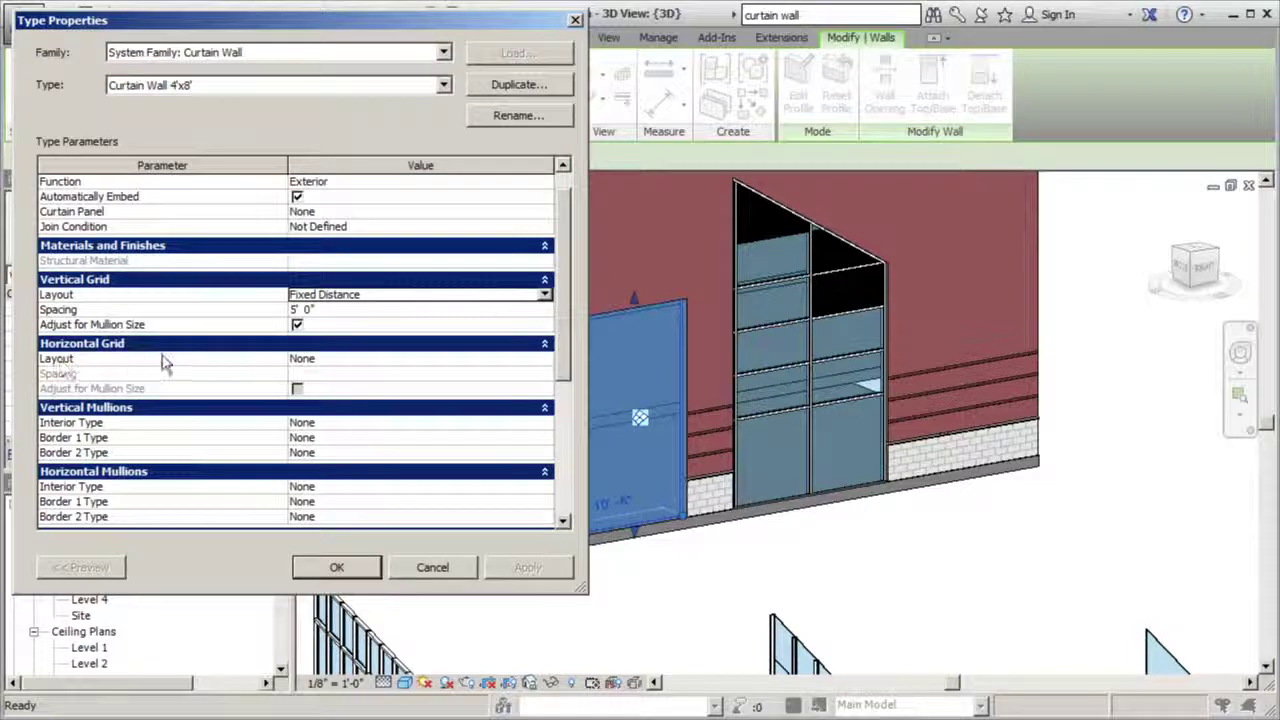
Set the horizontal grid layout of the Curtain Wall 4'x8' type to Fixed Distance
click(543, 360)
click(544, 358)
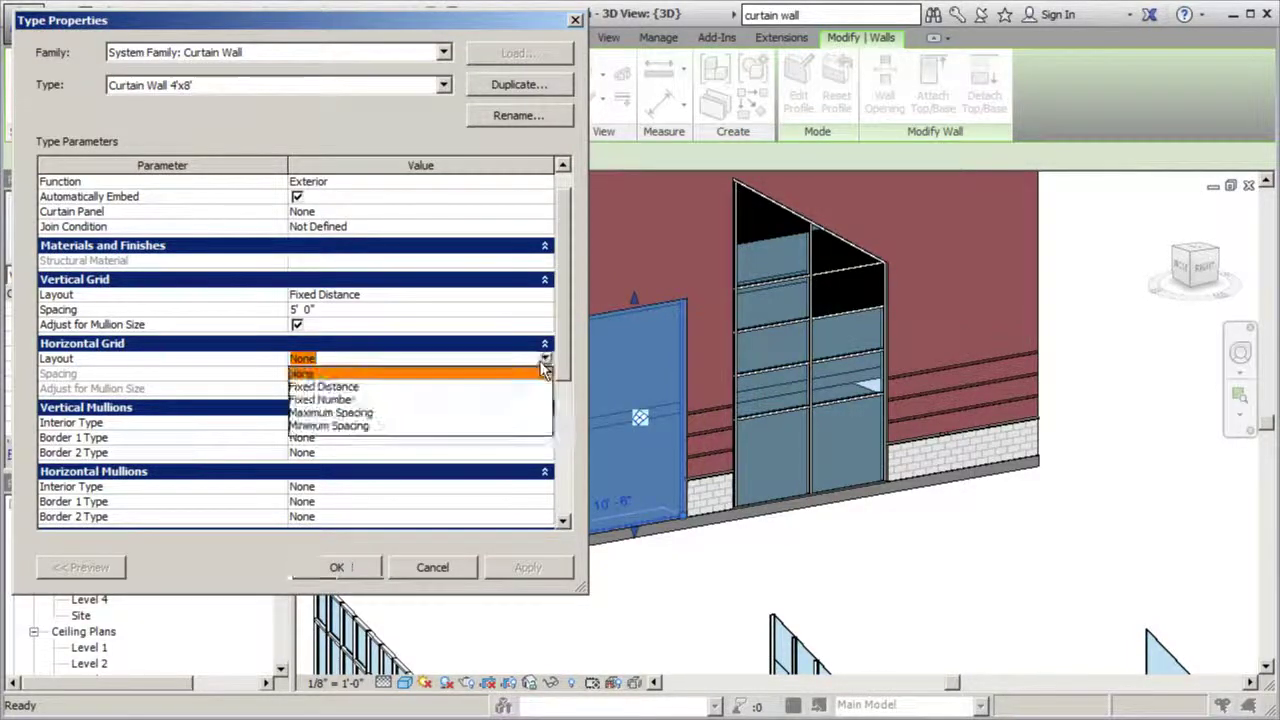
click(356, 387)
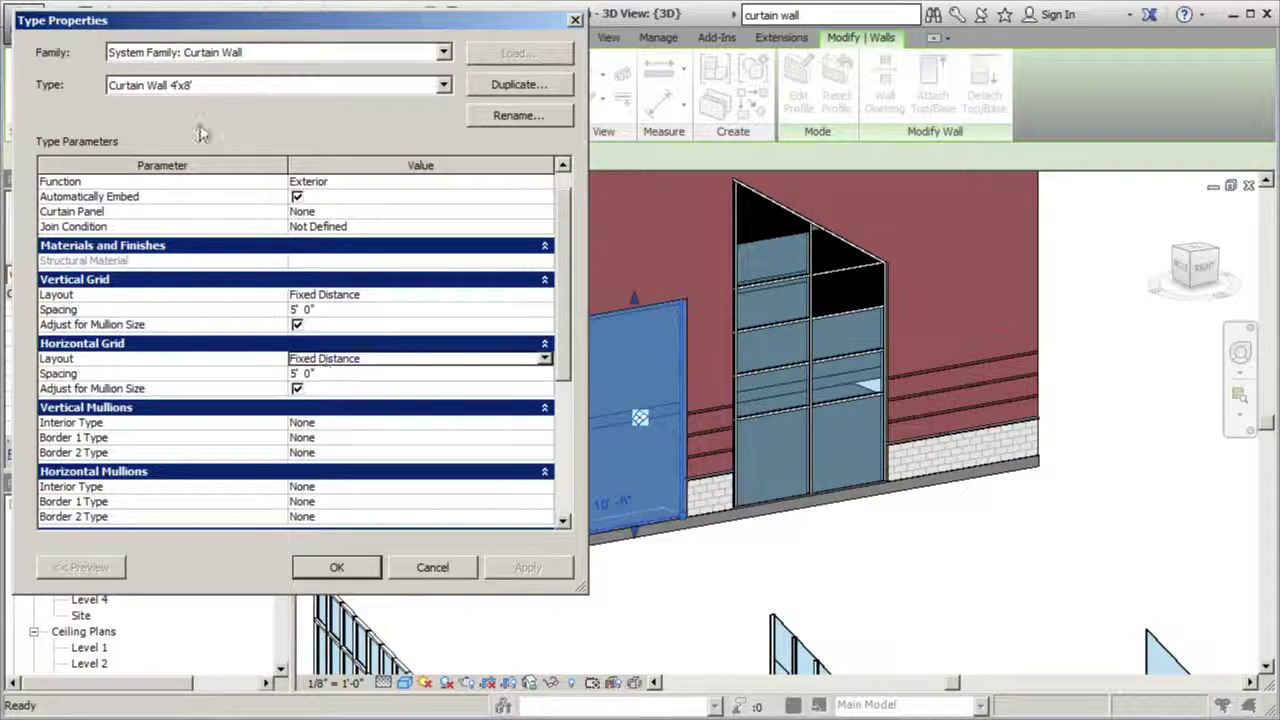
Set the type's vertical grid spacing to 4' 0" and horizontal grid spacing to 8', and apply them to the embedded curtain wall
click(295, 310)
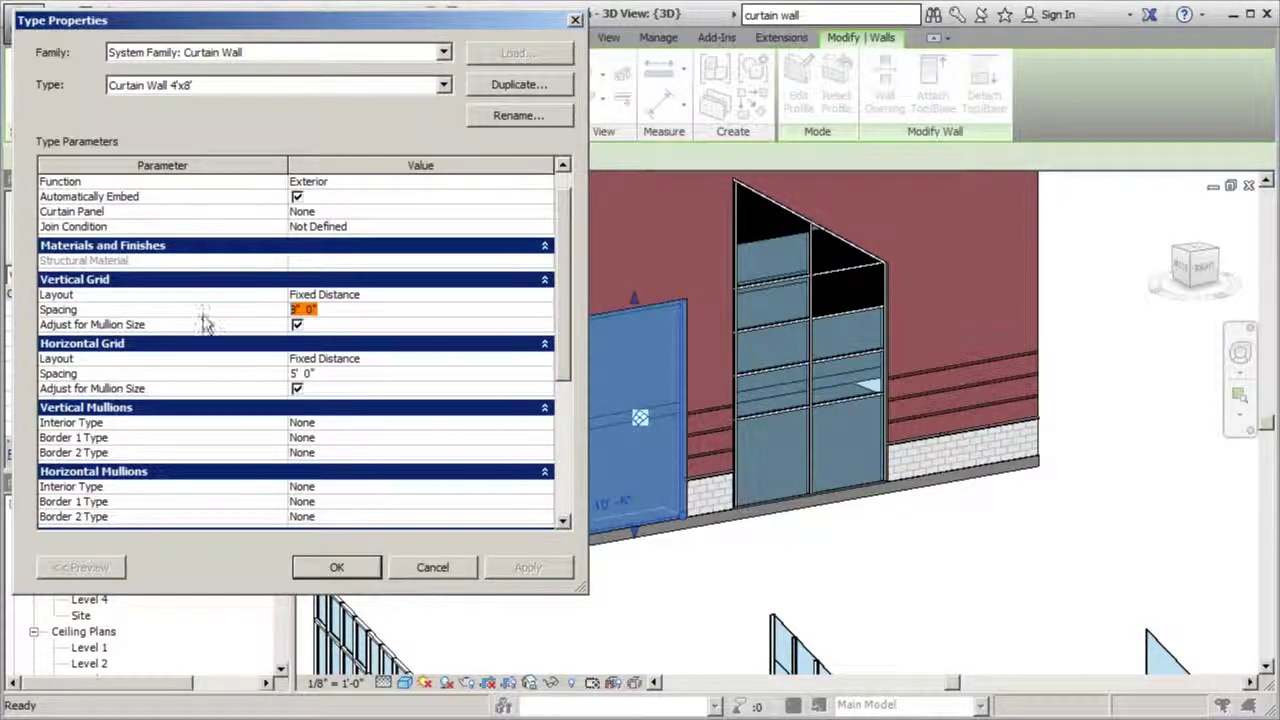
click(326, 374)
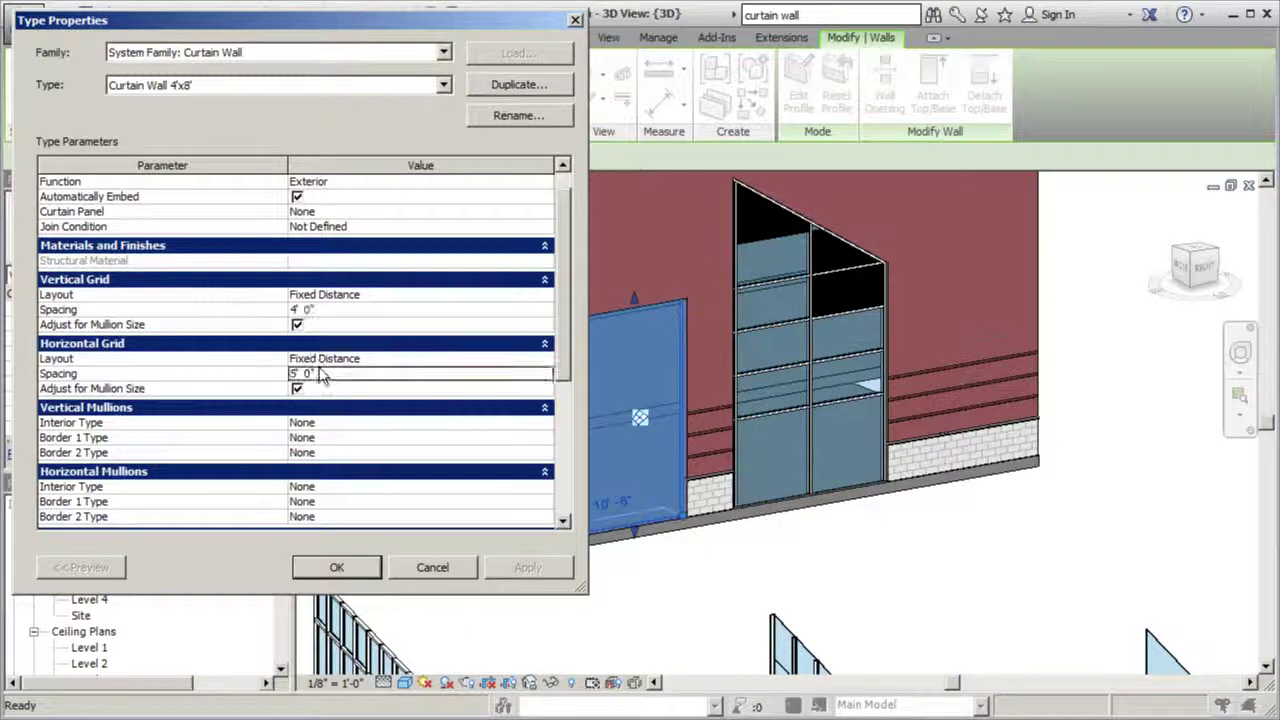
drag(328, 374, 254, 387)
text(8')
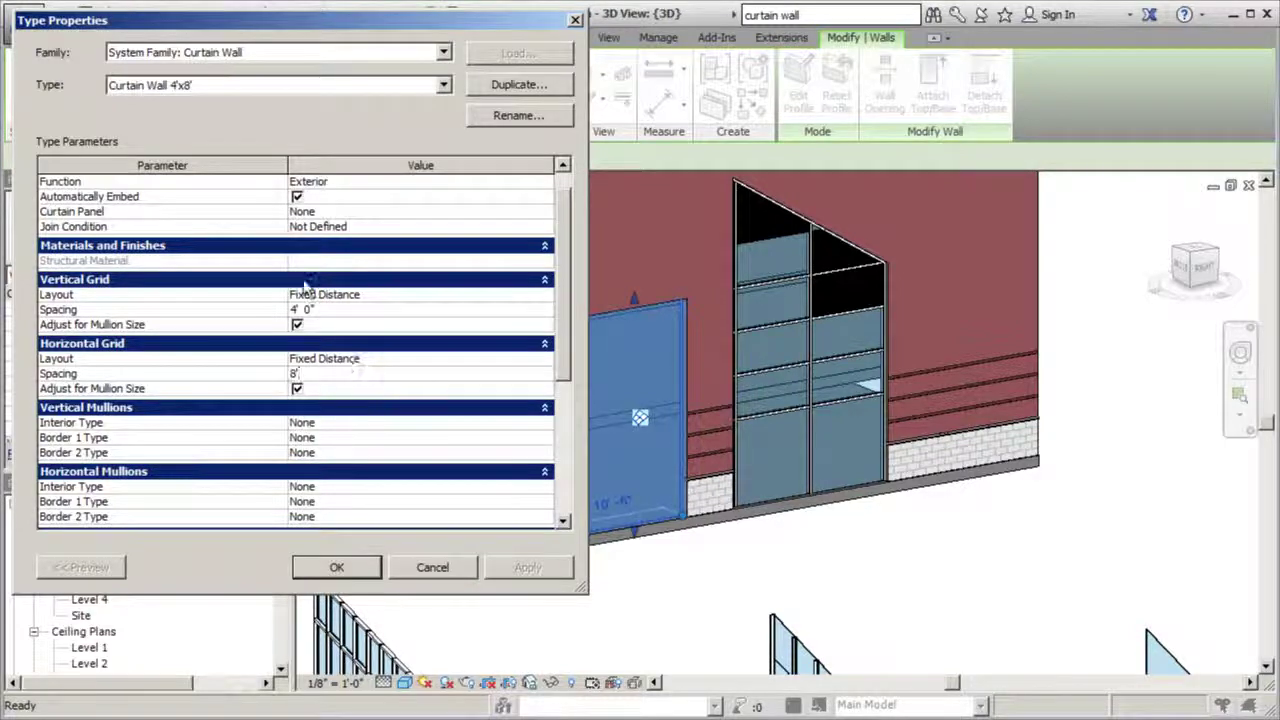
click(337, 567)
click(603, 597)
Unpin the embedded curtain wall's horizontal grid line that lies just below the floor edge behind the glass
scroll(675, 440, up, 5)
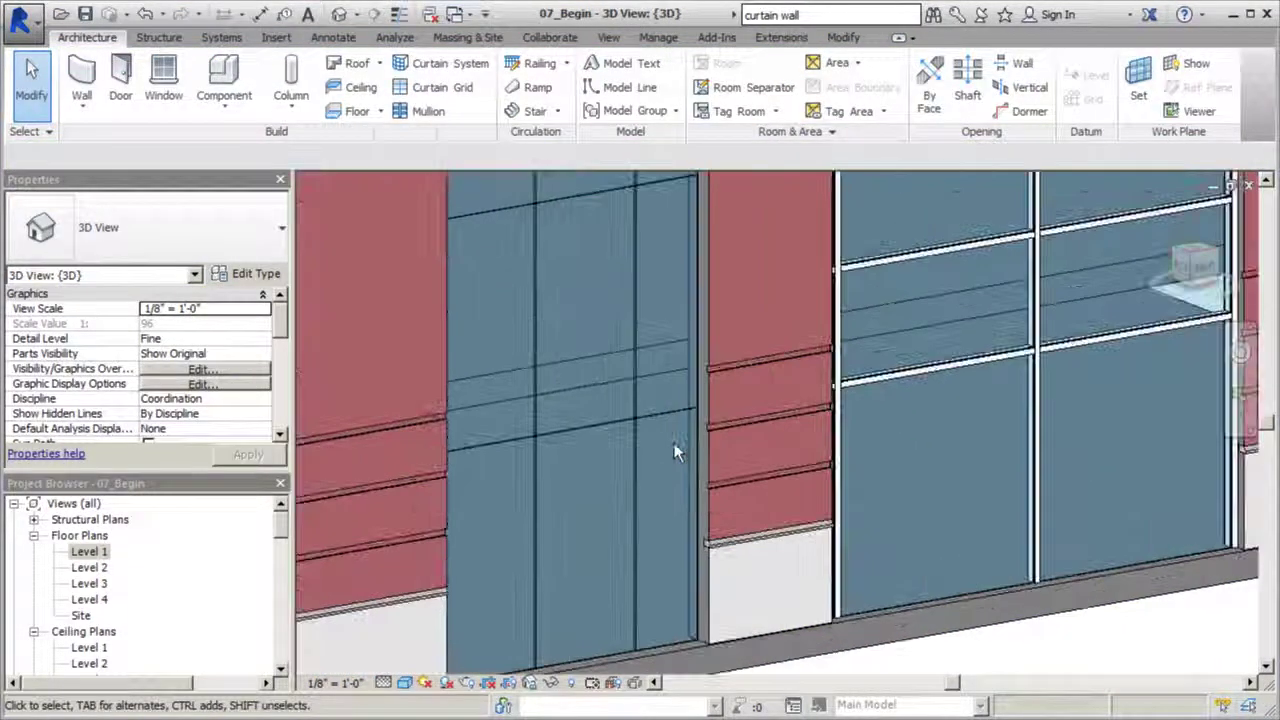
scroll(668, 502, down, 3)
shift+middle_drag(668, 500, 628, 424)
scroll(628, 424, up, 2)
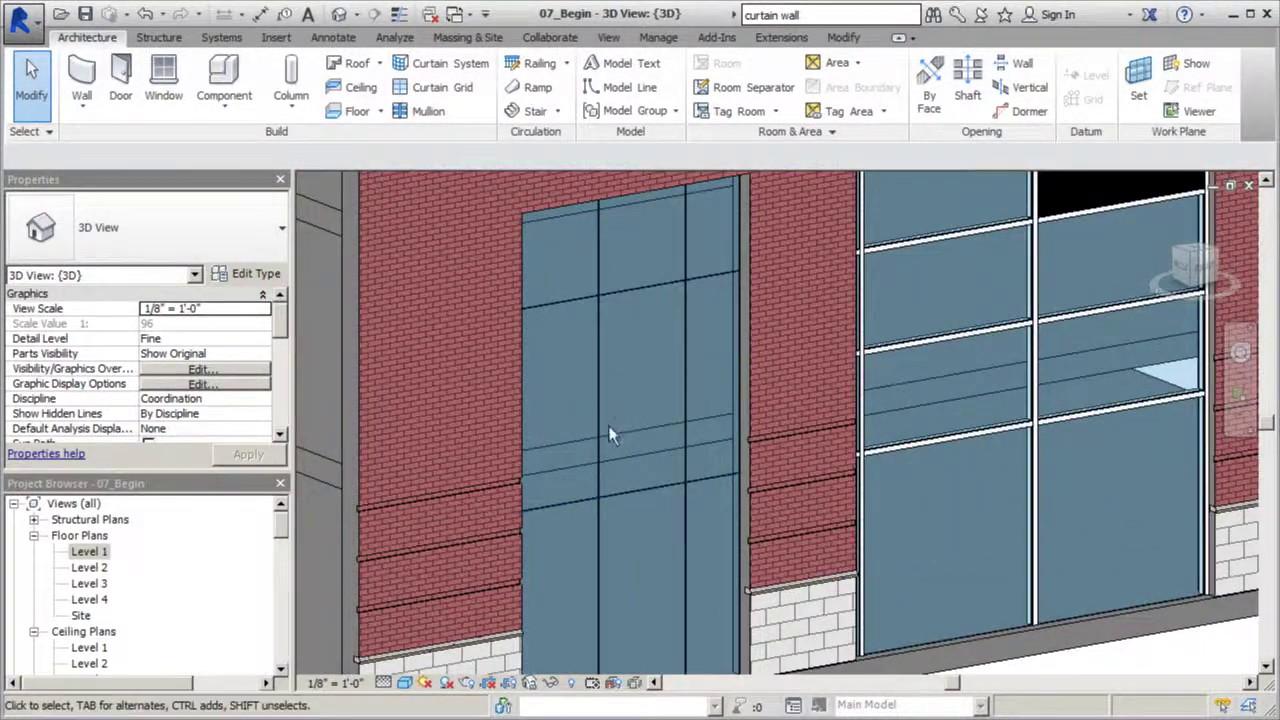
click(617, 494)
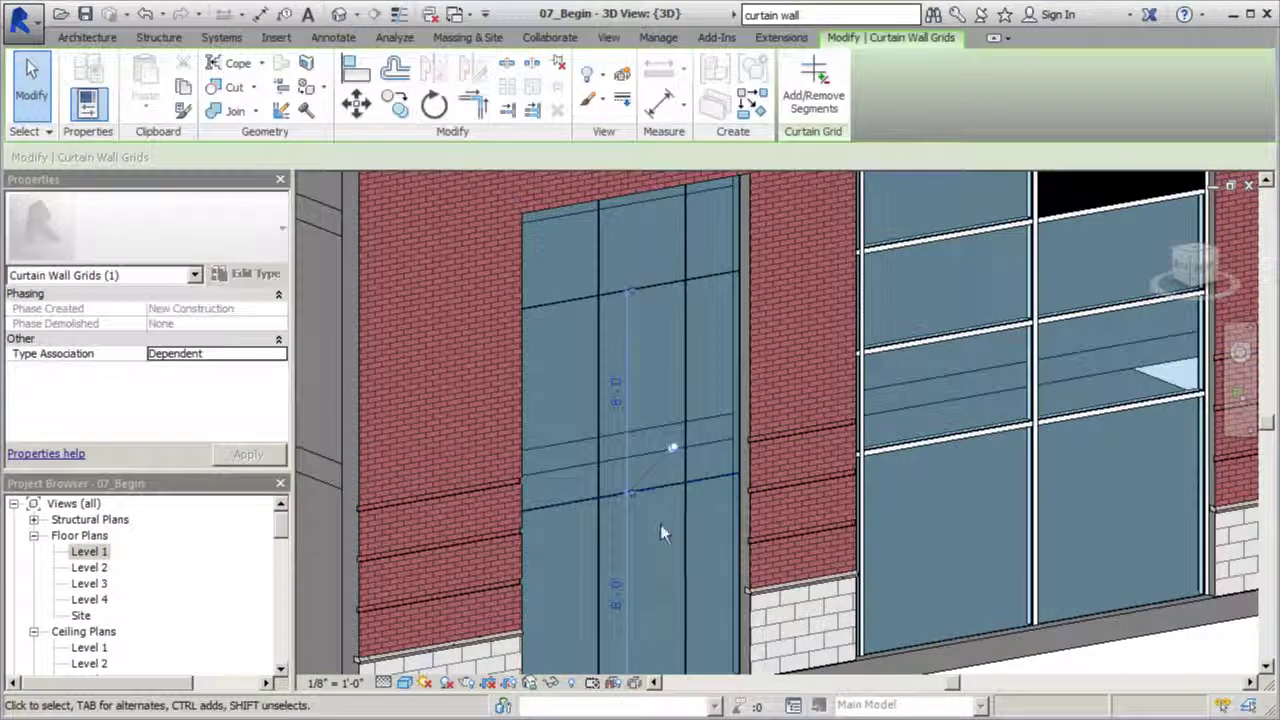
click(673, 449)
Move the unpinned grid line up toward the floor edge behind the glass, about 9'-4" above the wall's base
click(356, 103)
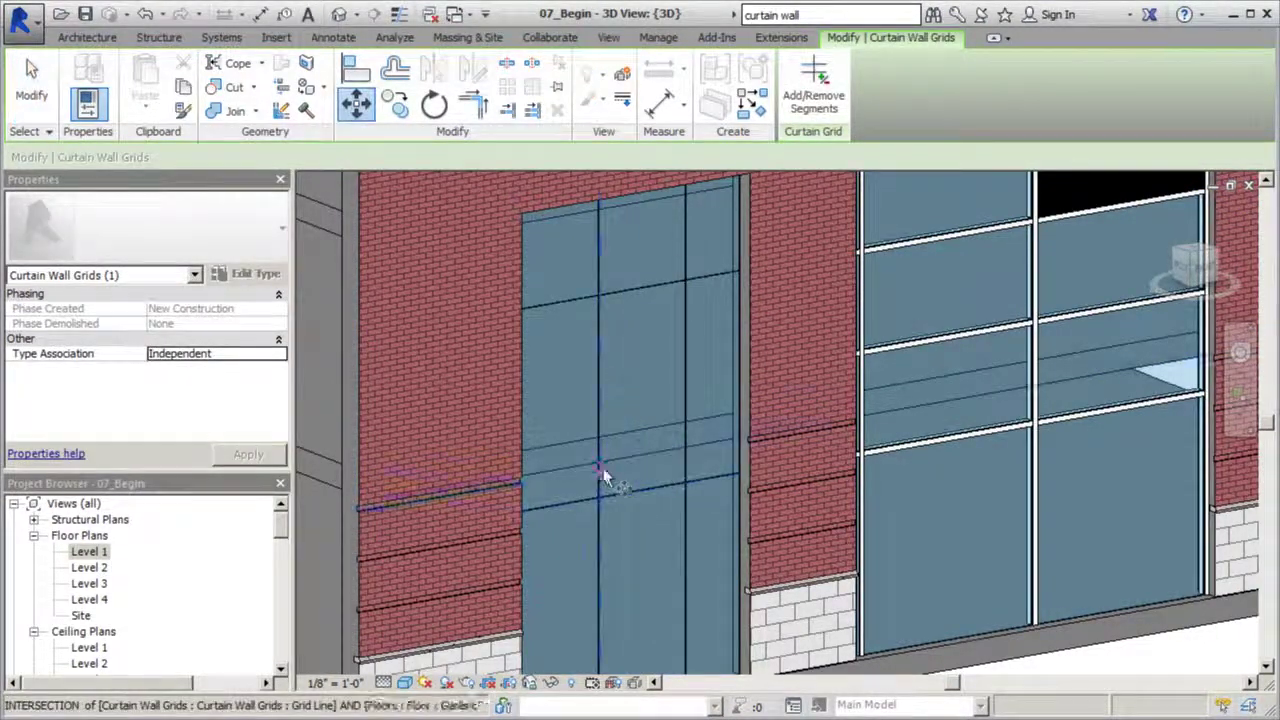
scroll(603, 468, up, 2)
click(669, 497)
click(661, 443)
scroll(684, 568, down, 2)
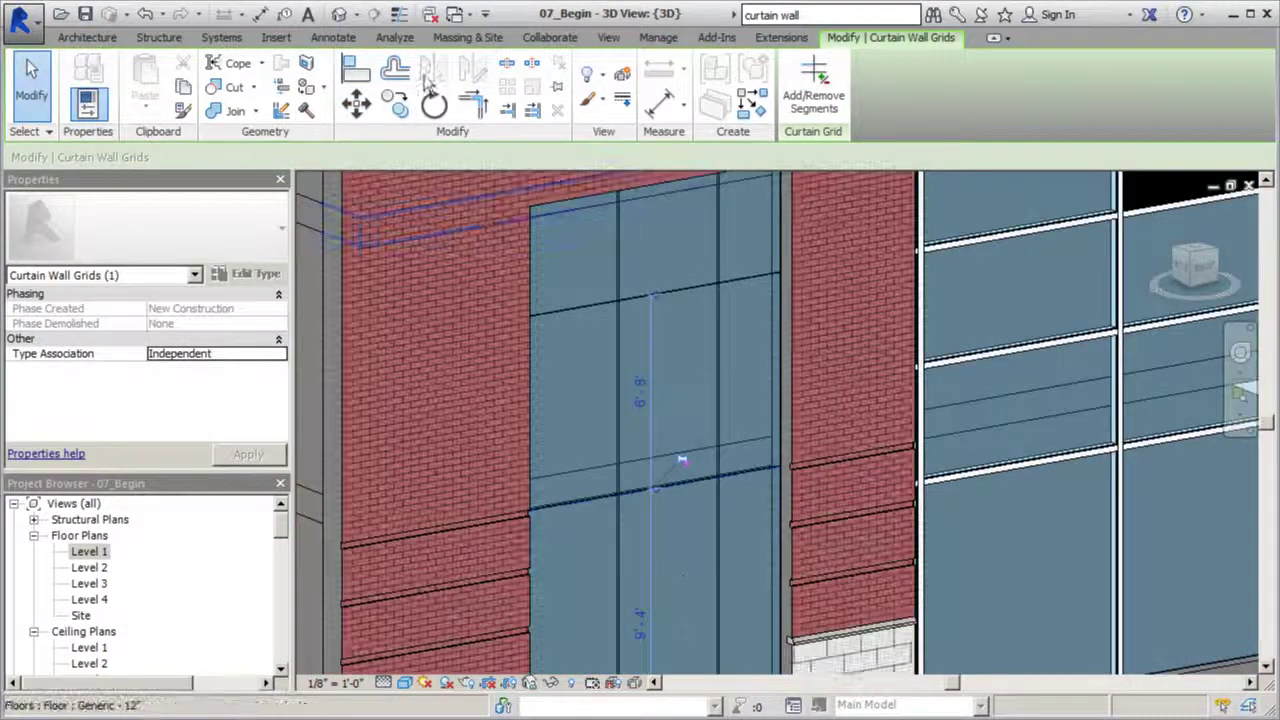
Add a horizontal curtain grid line across all segments, about 1'-2" above the moved grid line
click(87, 37)
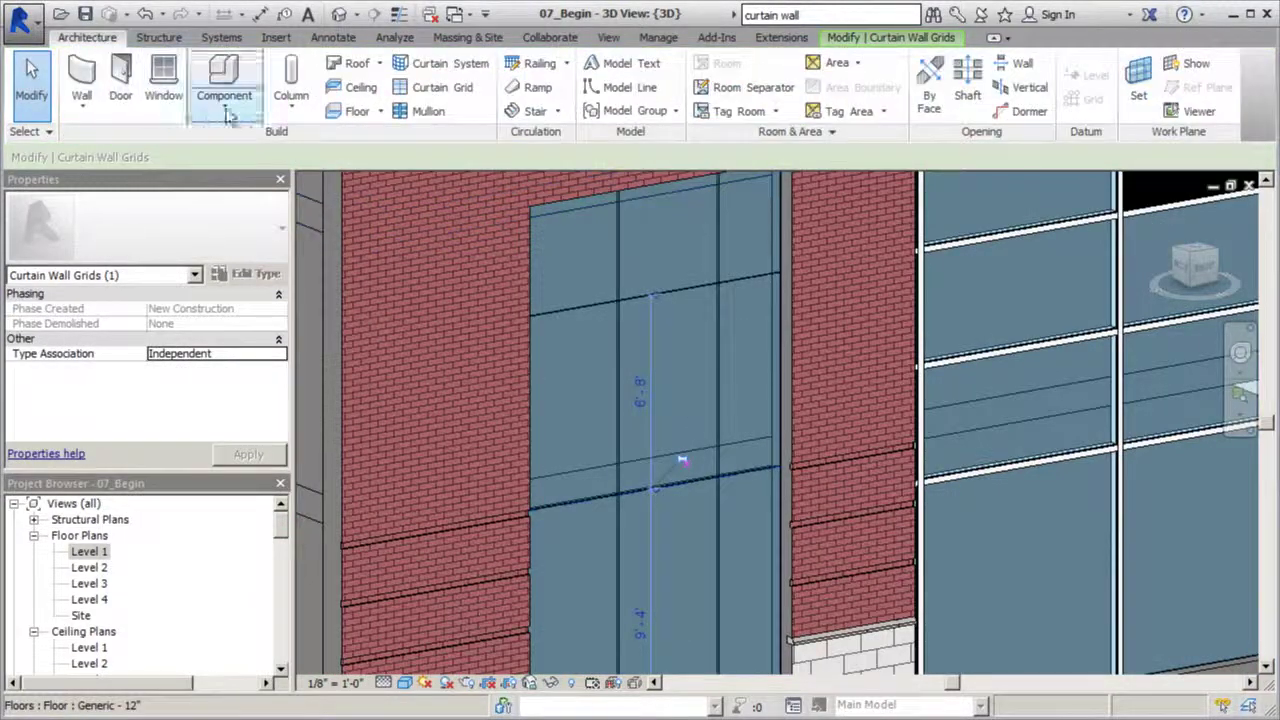
click(437, 87)
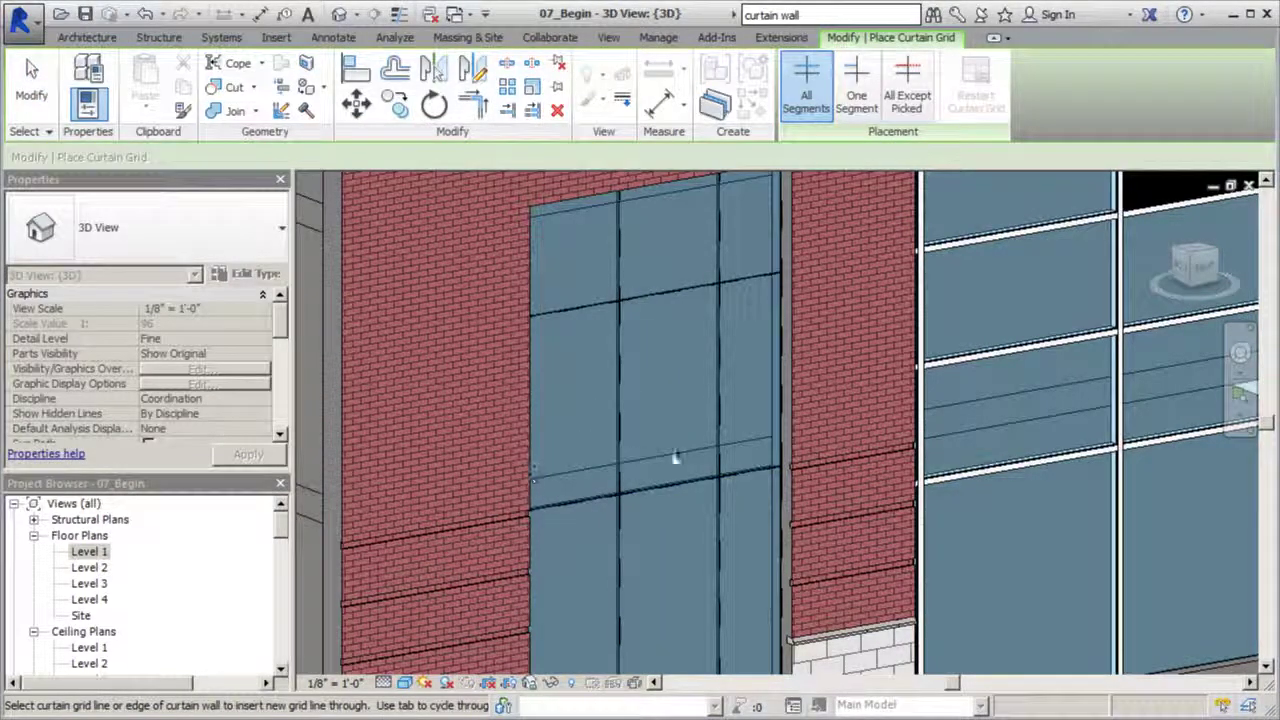
click(784, 433)
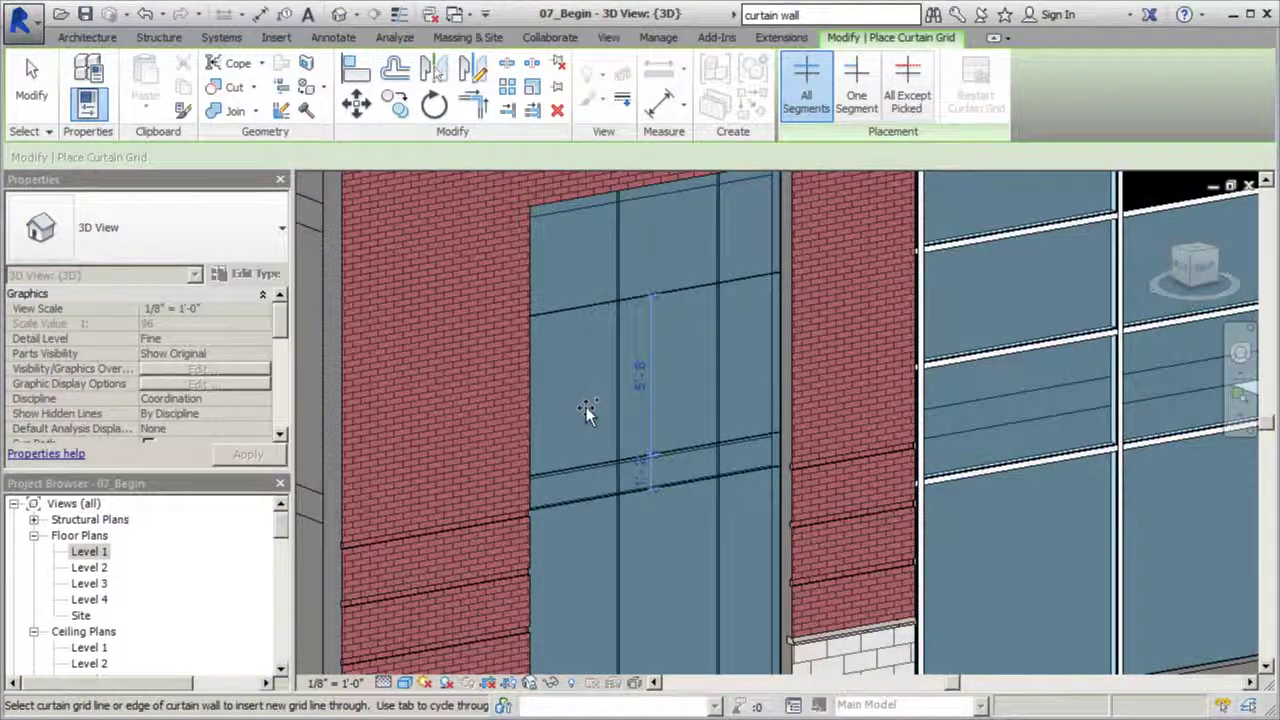
click(589, 462)
key(Escape)
key(Escape)
Orient the 3D view squarely to the building's right side, focused on the embedded curtain wall's grid lines at the floor edge
scroll(664, 463, down, 3)
shift+middle_drag(683, 455, 588, 447)
scroll(588, 447, up, 4)
scroll(588, 447, up, 1)
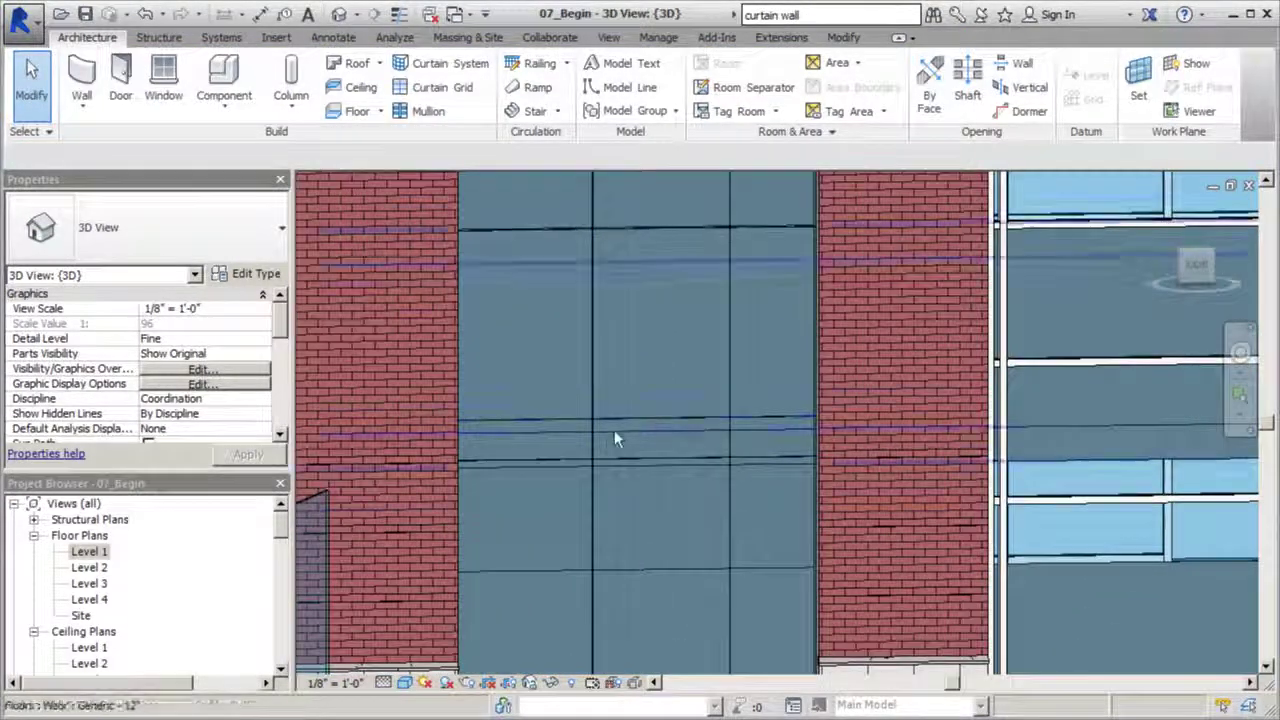
scroll(614, 430, up, 3)
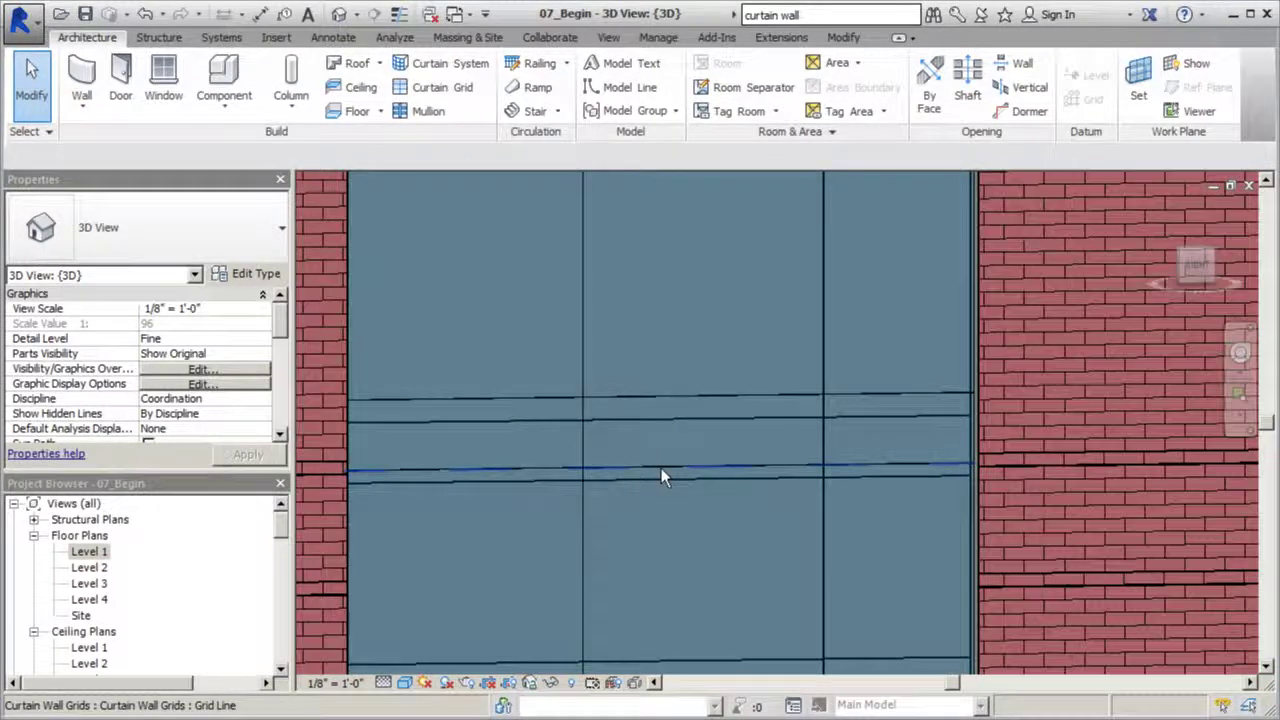
click(1196, 263)
scroll(779, 437, up, 5)
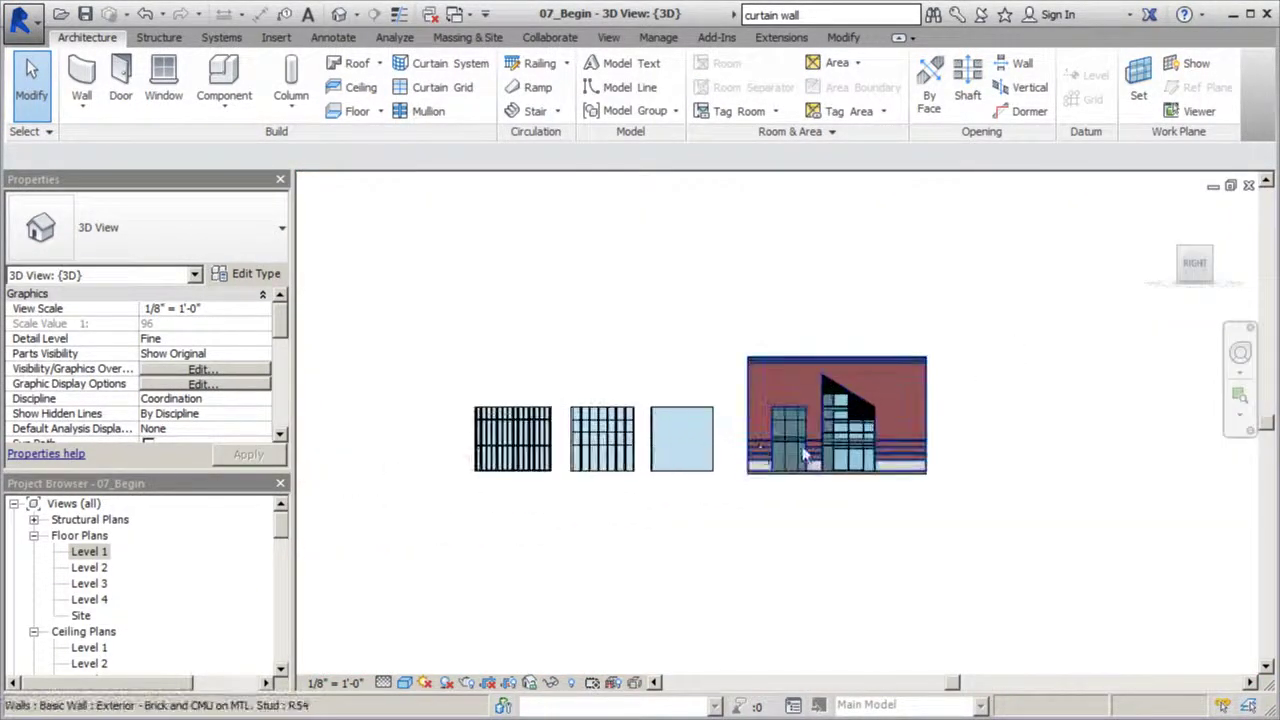
scroll(779, 437, up, 3)
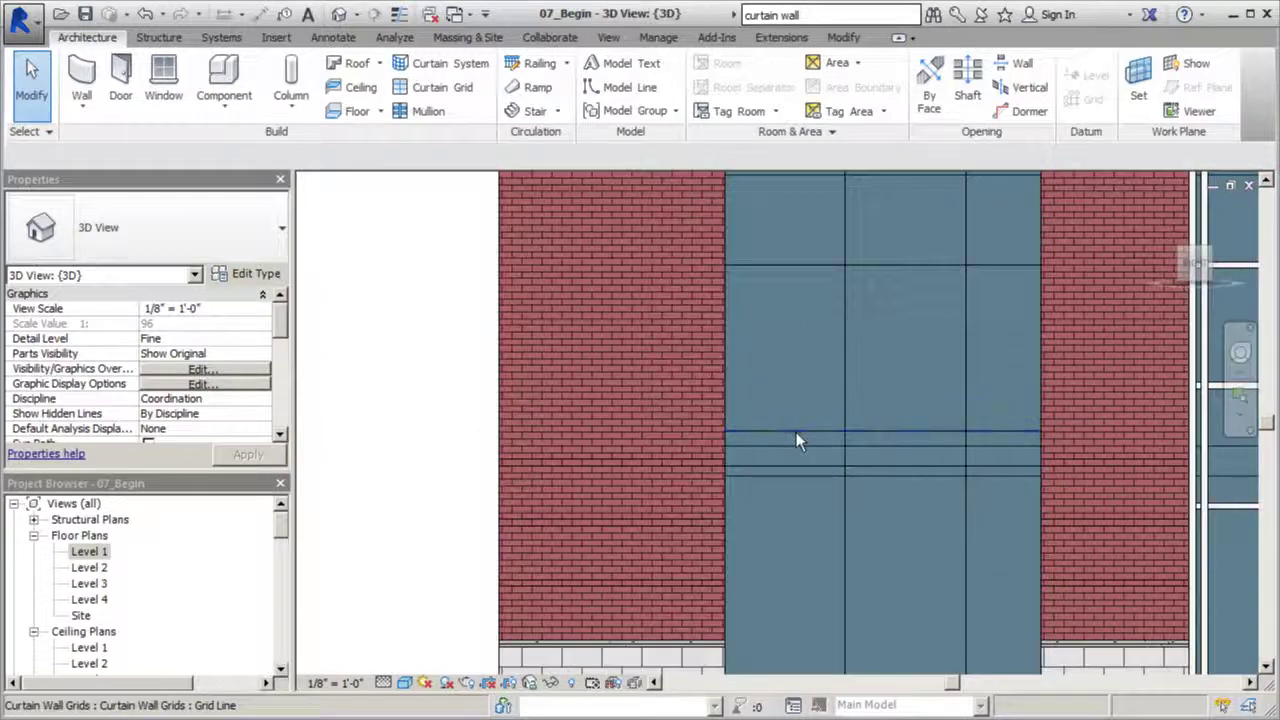
Move the lower of the two closely spaced horizontal grid lines down onto the bottom edge of the floor slab
click(789, 468)
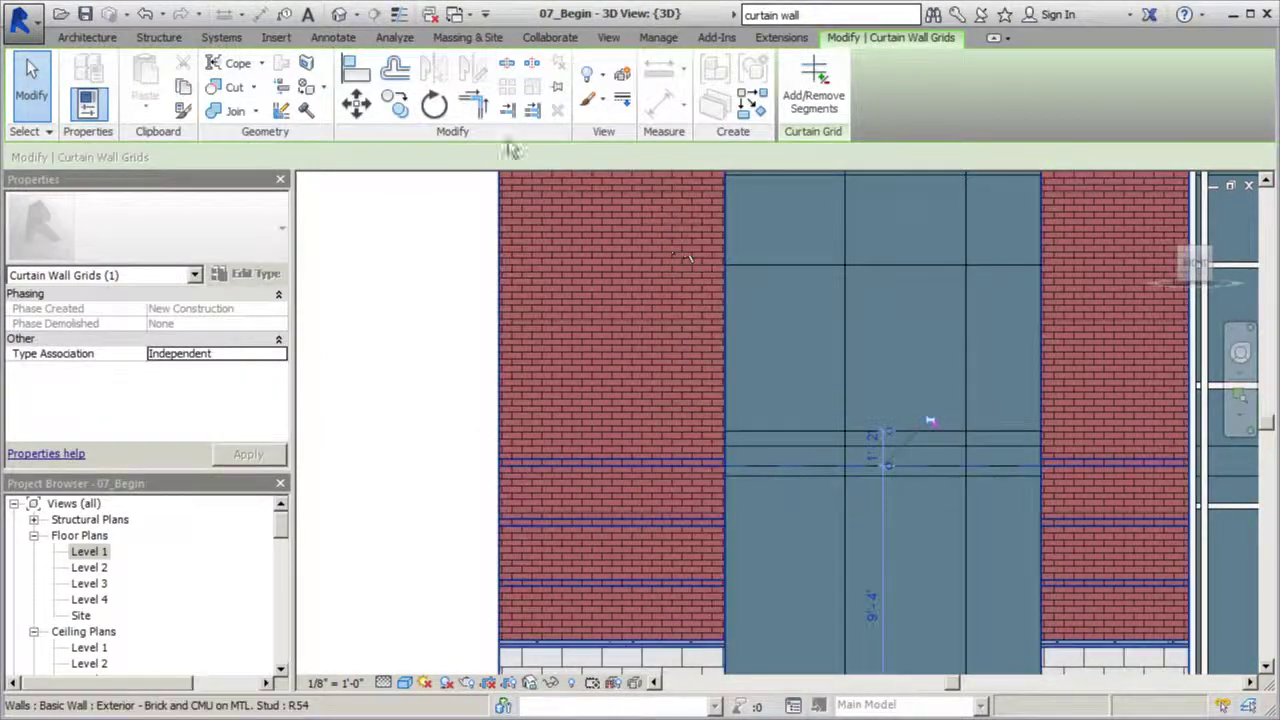
click(356, 103)
scroll(847, 466, up, 3)
click(816, 476)
click(817, 494)
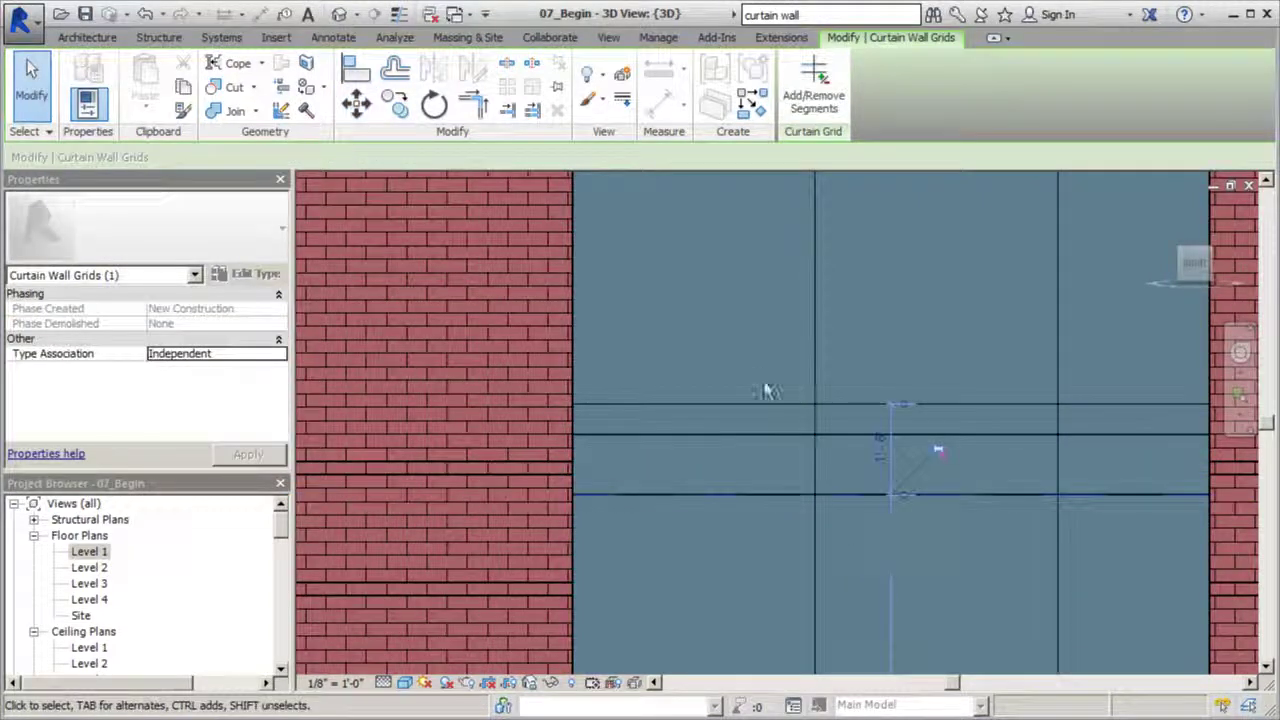
Move the added upper grid line down onto the top edge of the floor slab, 1'-0" above the lower one
scroll(777, 520, down, 3)
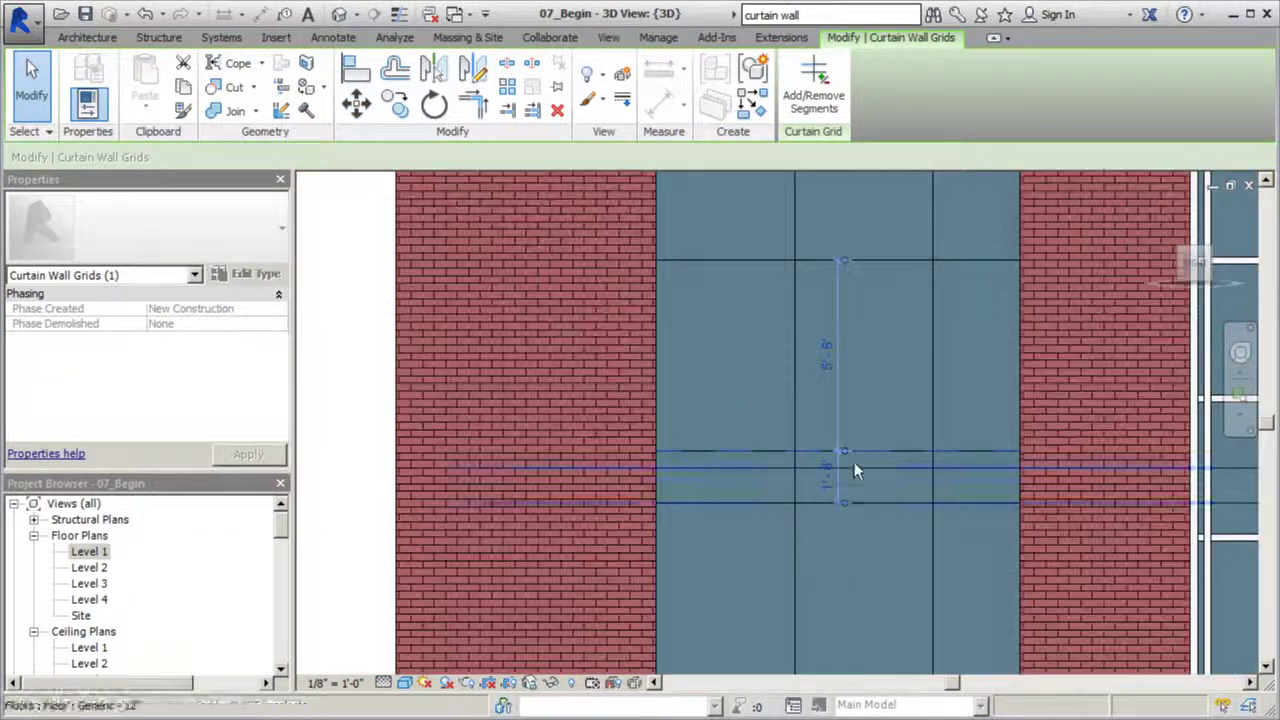
key(m)
key(v)
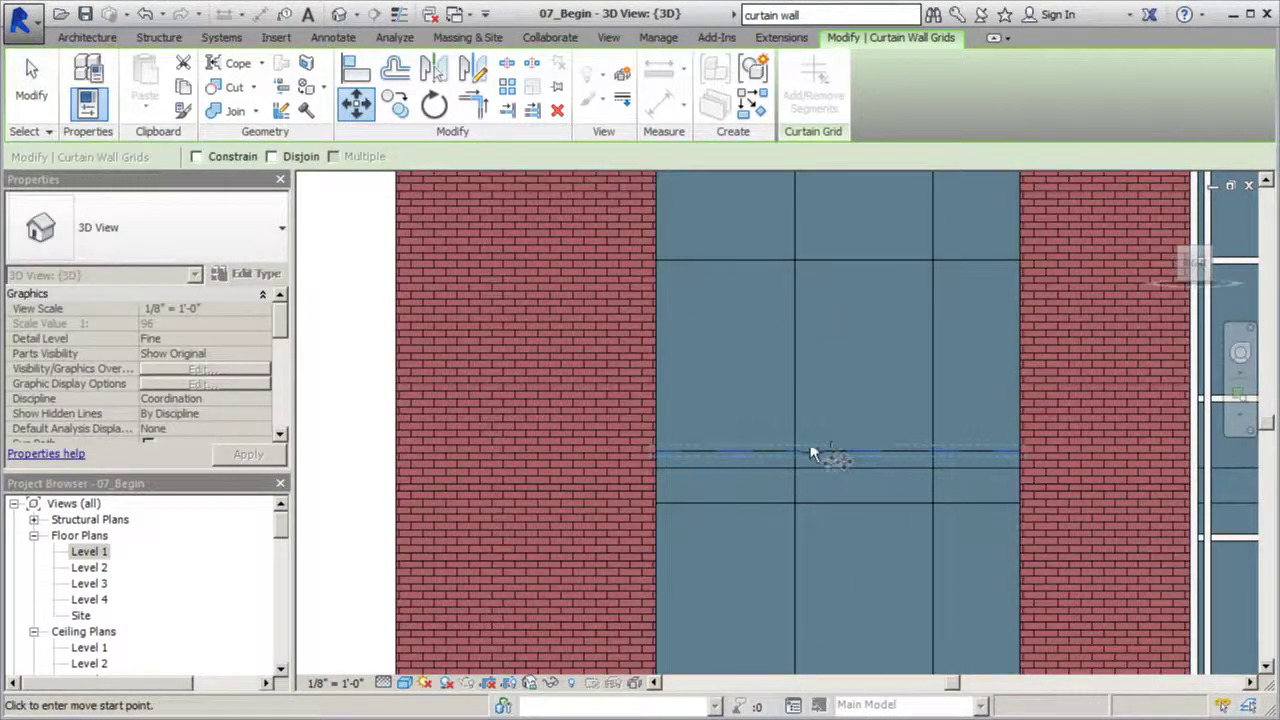
click(796, 446)
click(797, 467)
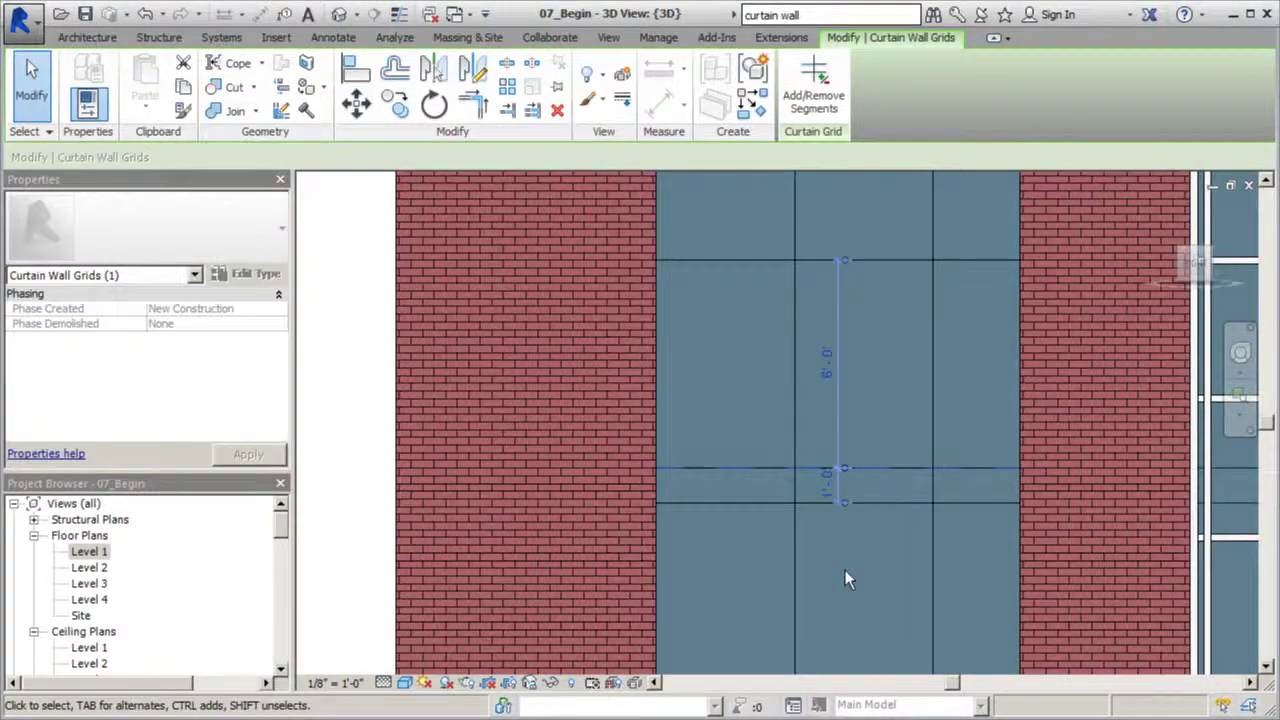
key(Escape)
scroll(714, 457, down, 2)
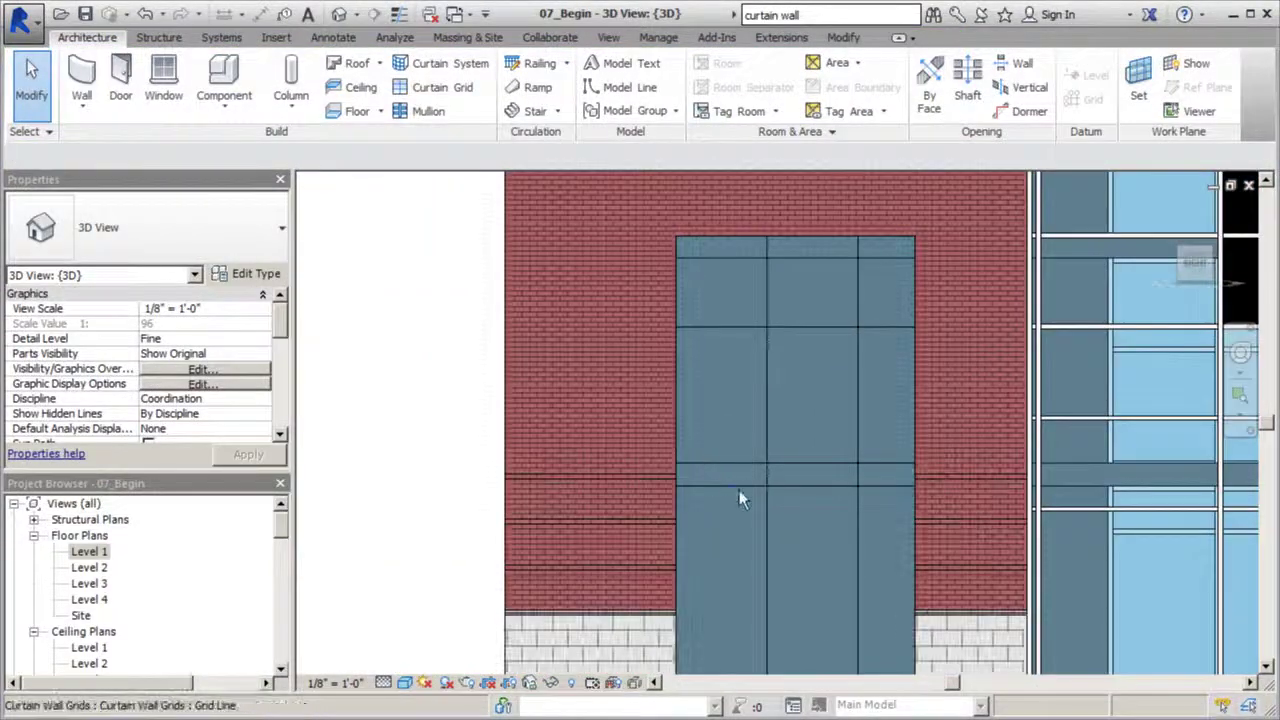
Place 2.5" x 5" rectangular mullions along both interior vertical grid lines of the embedded curtain wall
scroll(647, 365, down, 2)
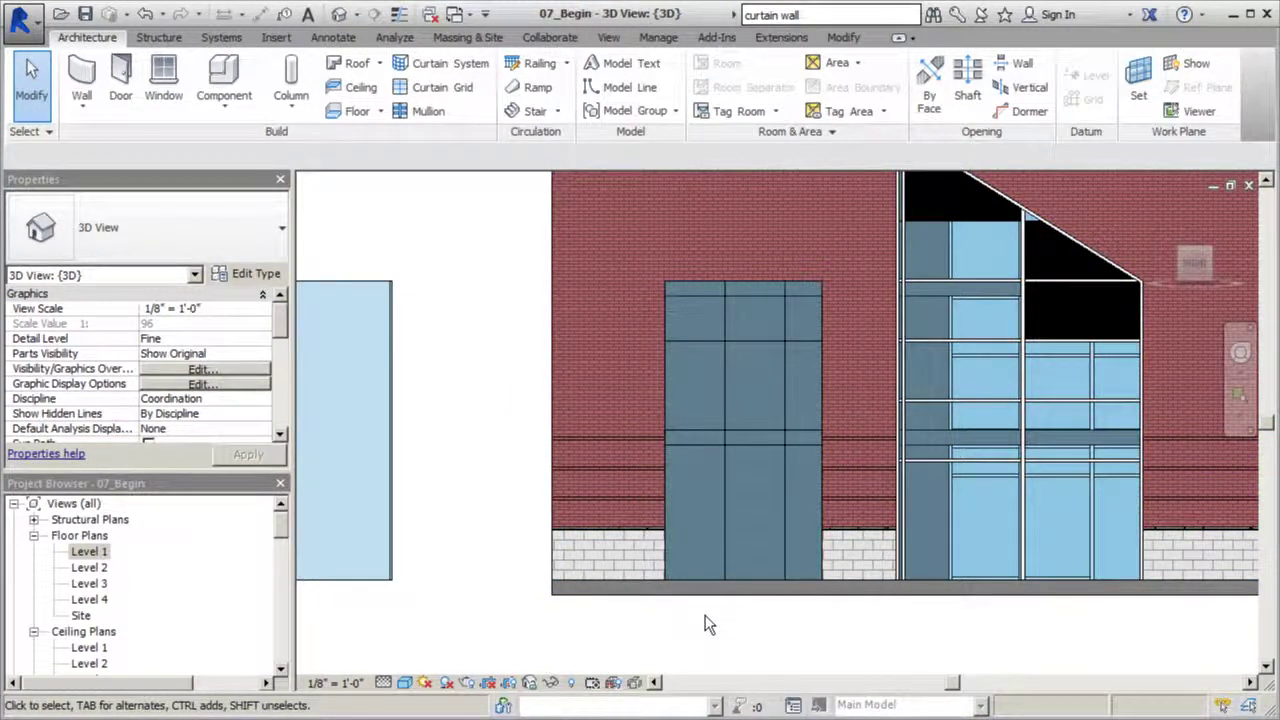
click(422, 116)
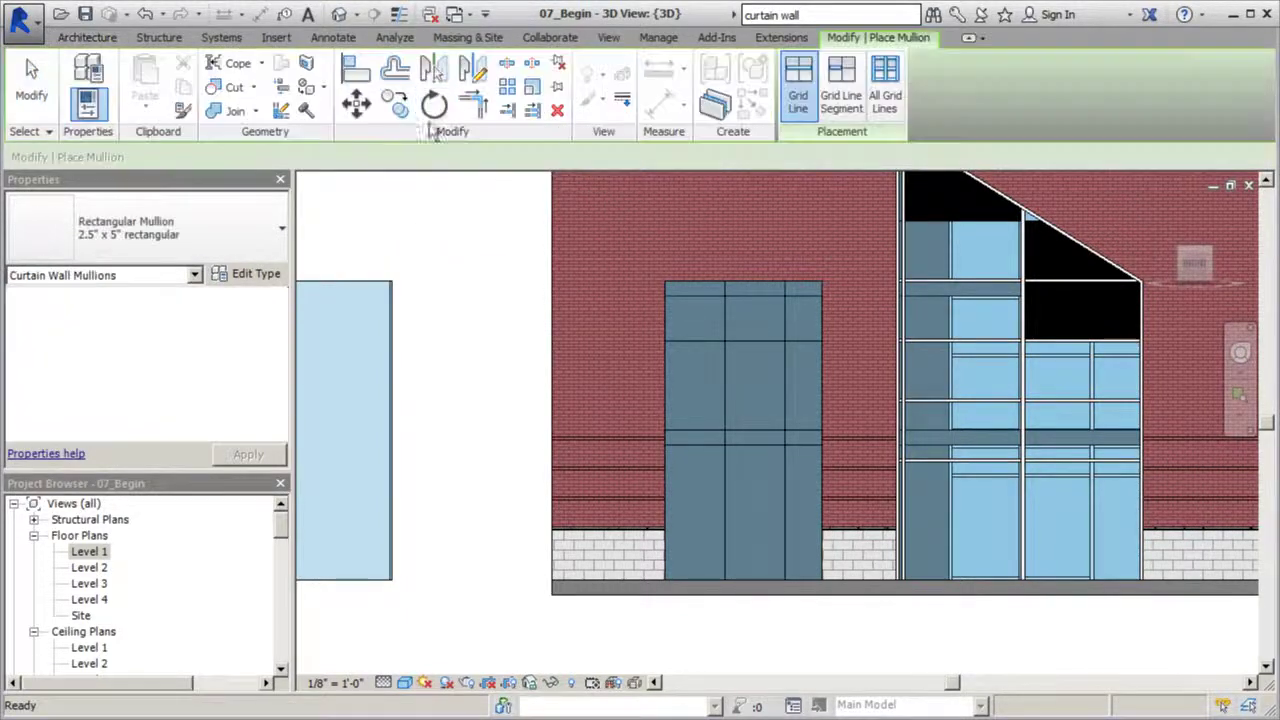
click(724, 333)
click(782, 331)
key(Escape)
key(Escape)
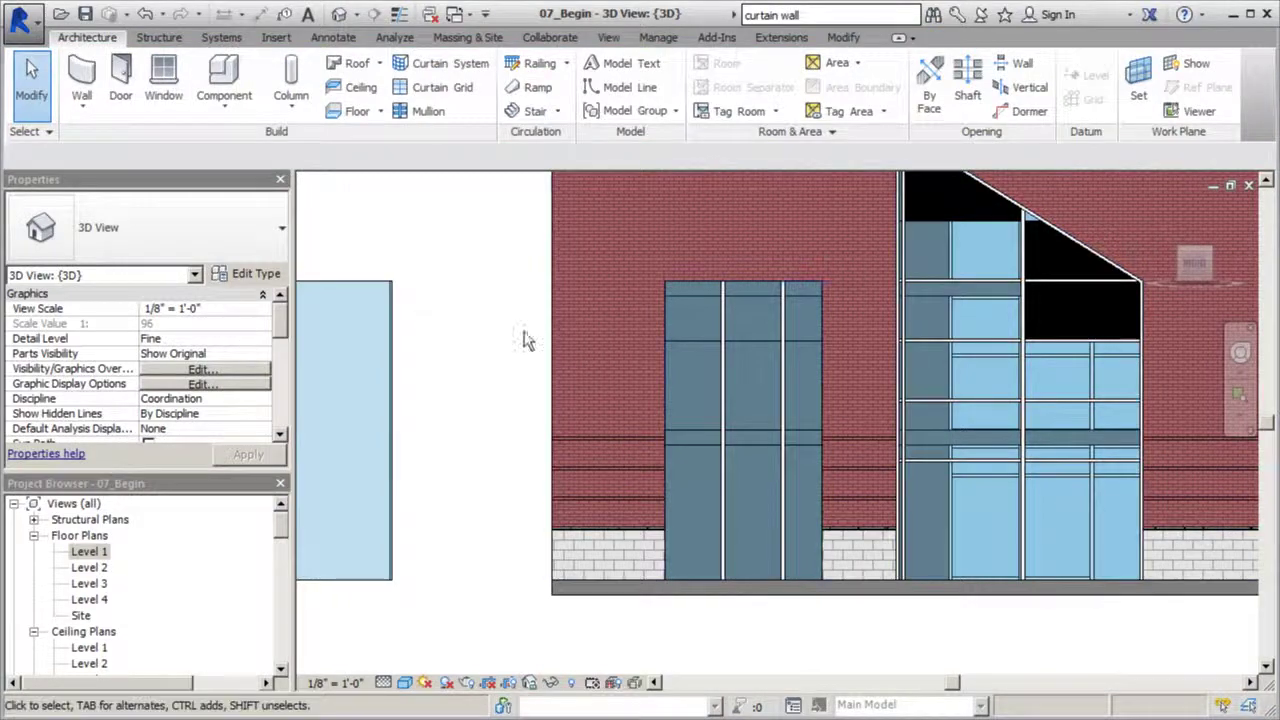
In the embedded curtain wall's type properties, set the vertical mullions' interior, border 1 and border 2 types to Circular Mullion : 2.5" Circular
key(Tab)
click(689, 284)
click(272, 283)
scroll(563, 305, down, 1)
drag(563, 305, 563, 357)
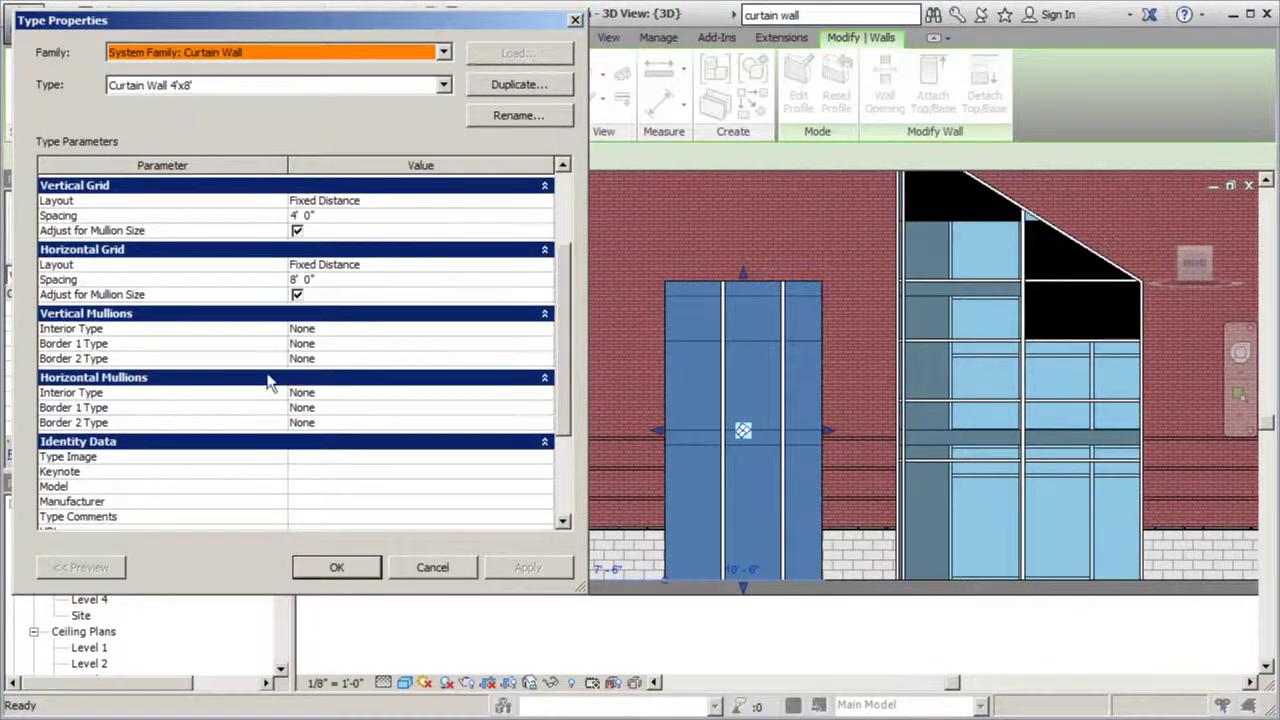
click(545, 329)
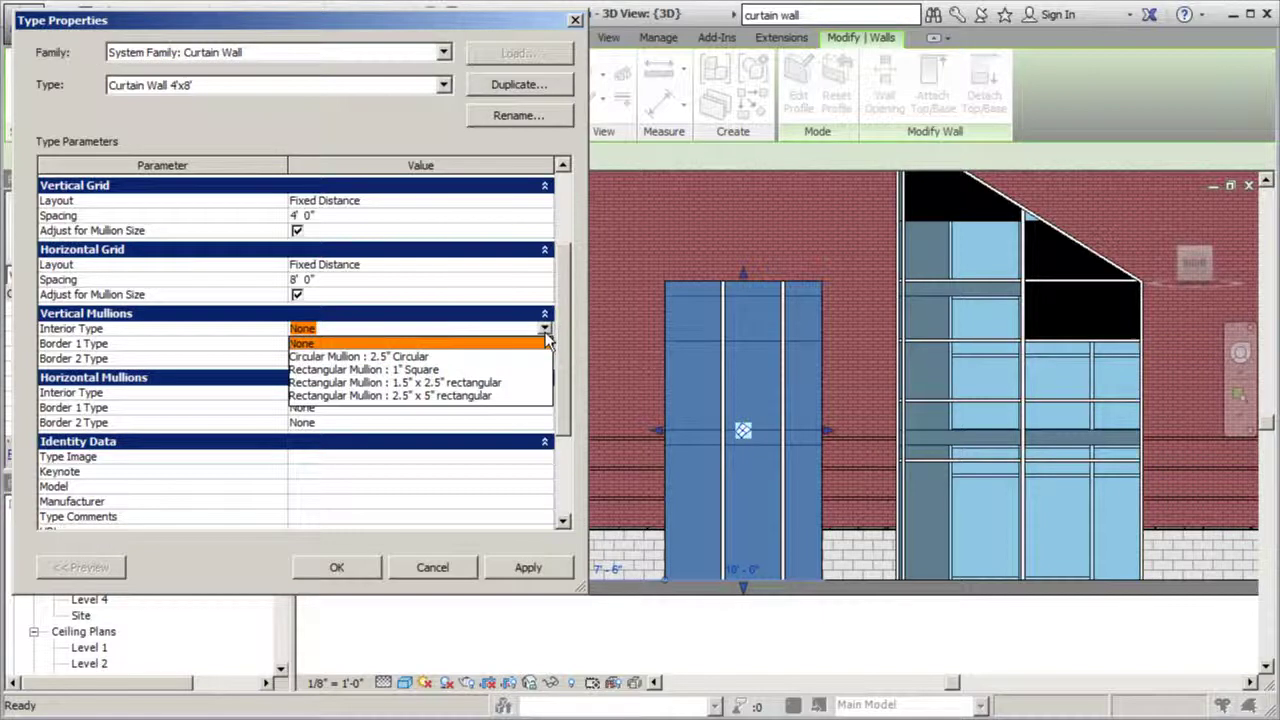
click(362, 344)
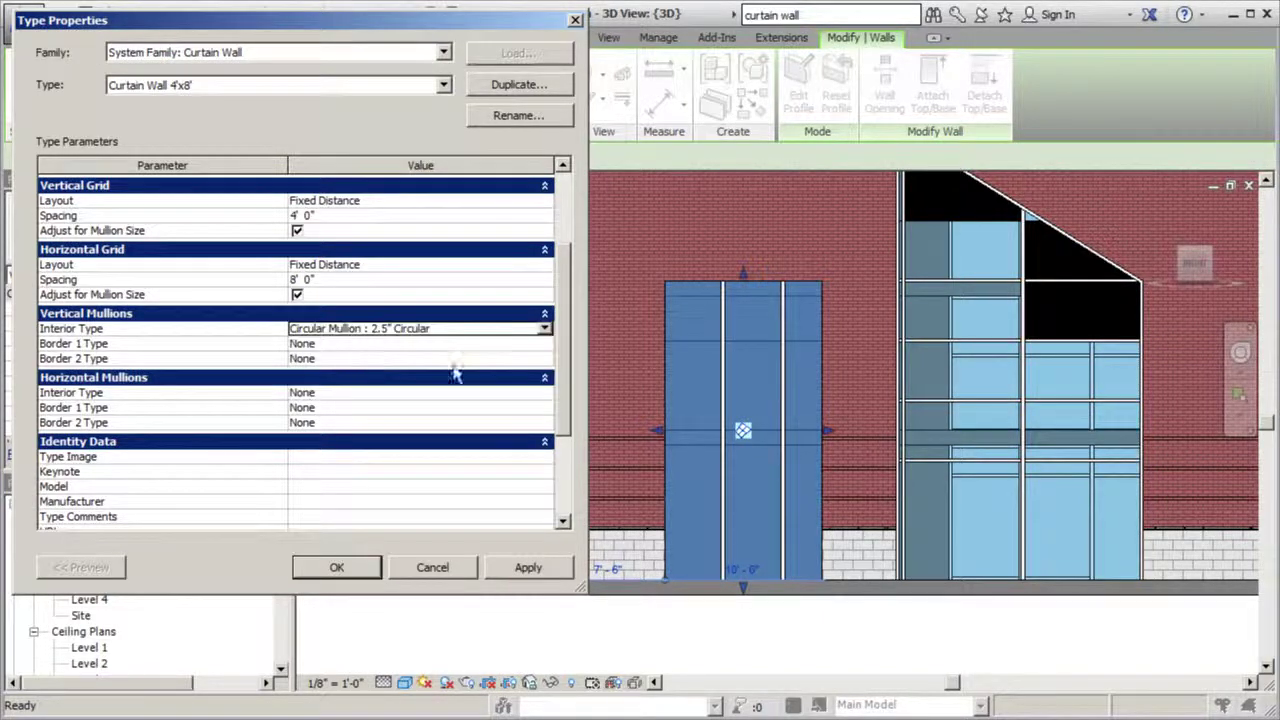
click(545, 344)
click(430, 372)
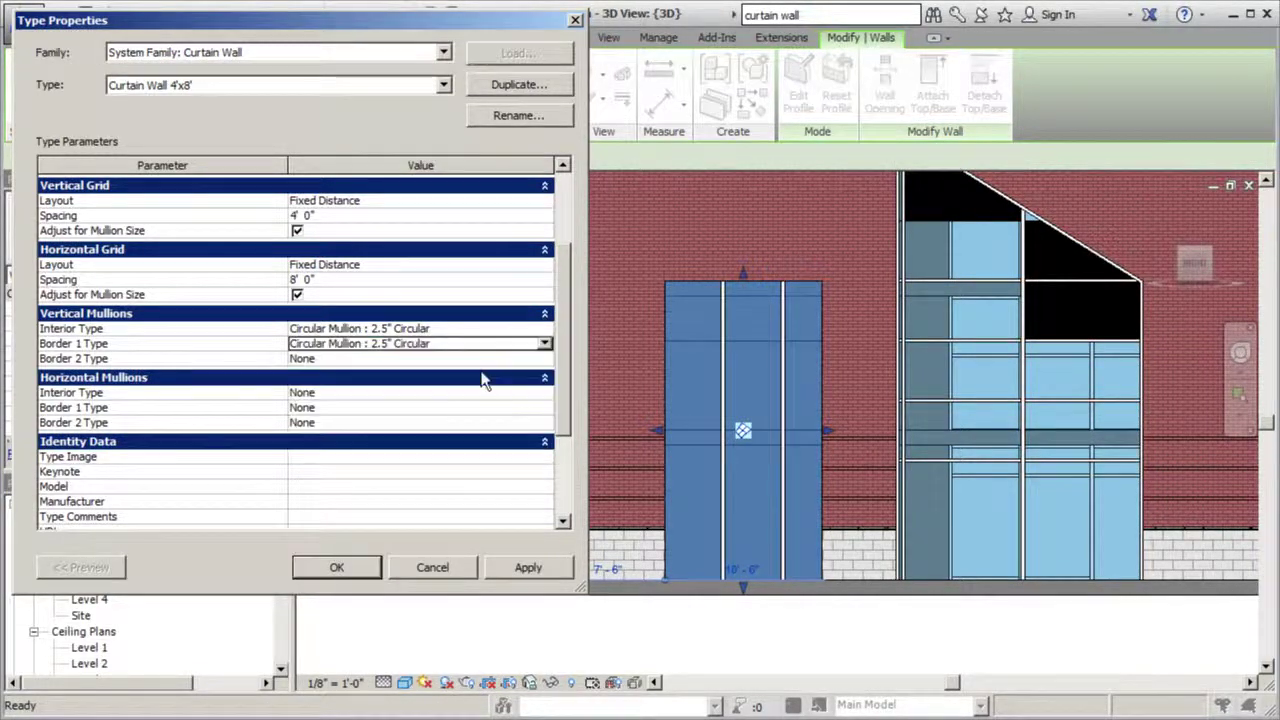
click(545, 358)
click(432, 386)
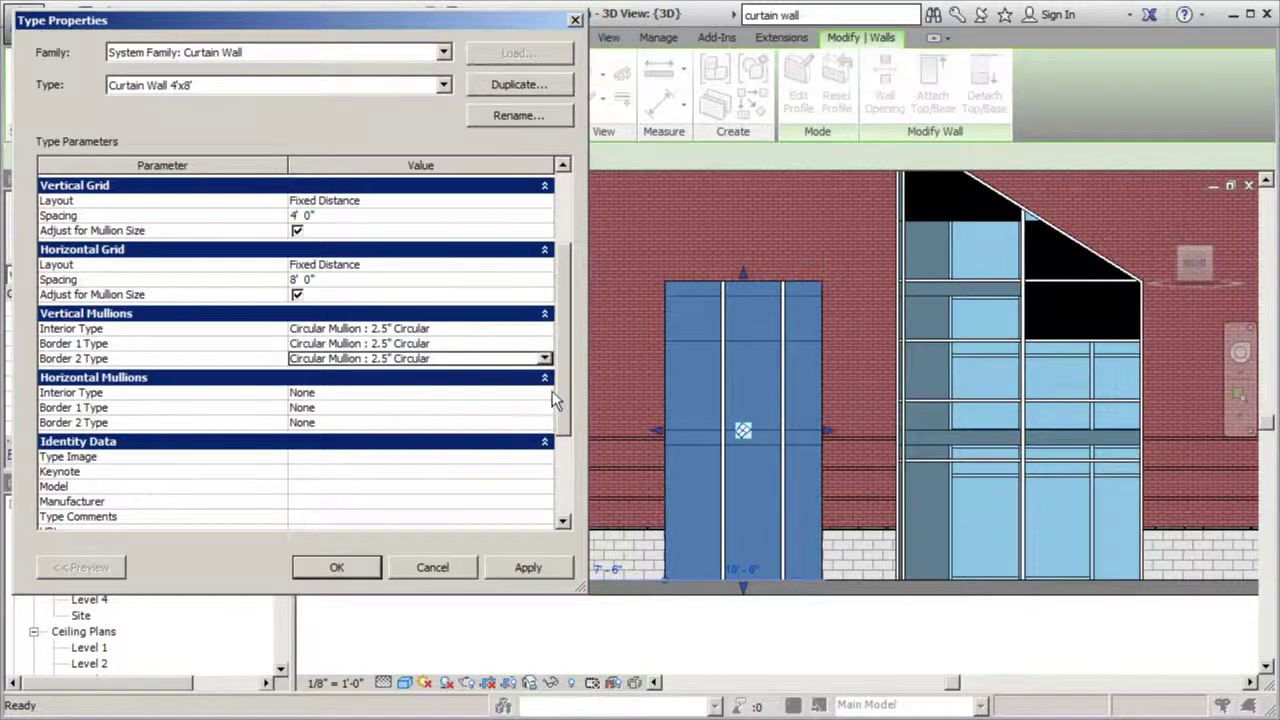
Set the horizontal mullions' interior, border 1 and border 2 types to Circular Mullion : 2.5" Circular and apply the type changes
click(545, 392)
click(432, 420)
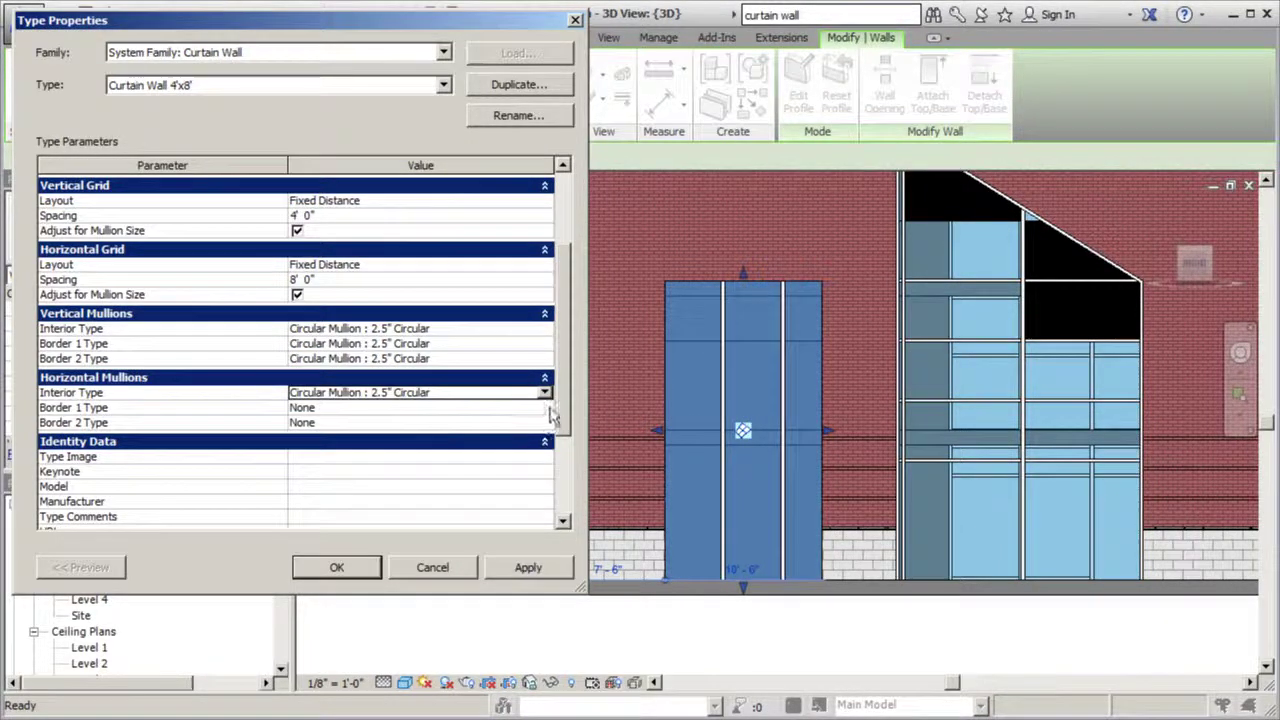
click(546, 408)
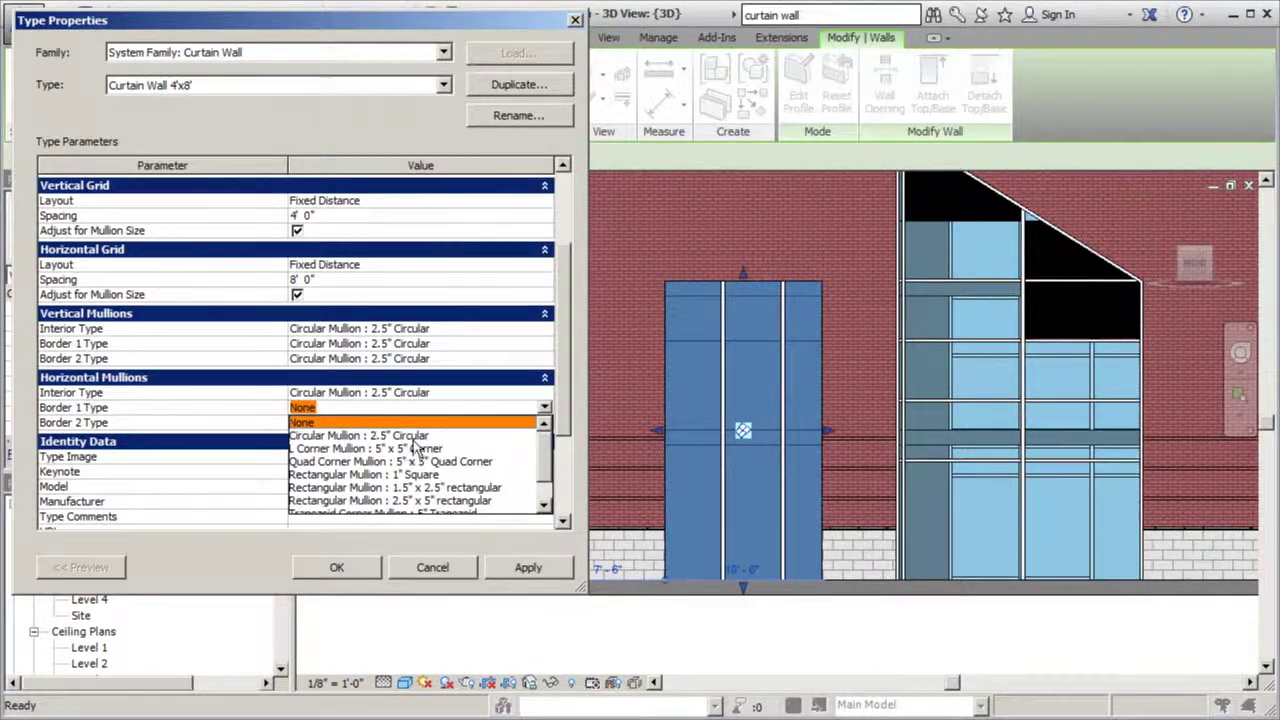
click(414, 437)
click(543, 423)
click(420, 438)
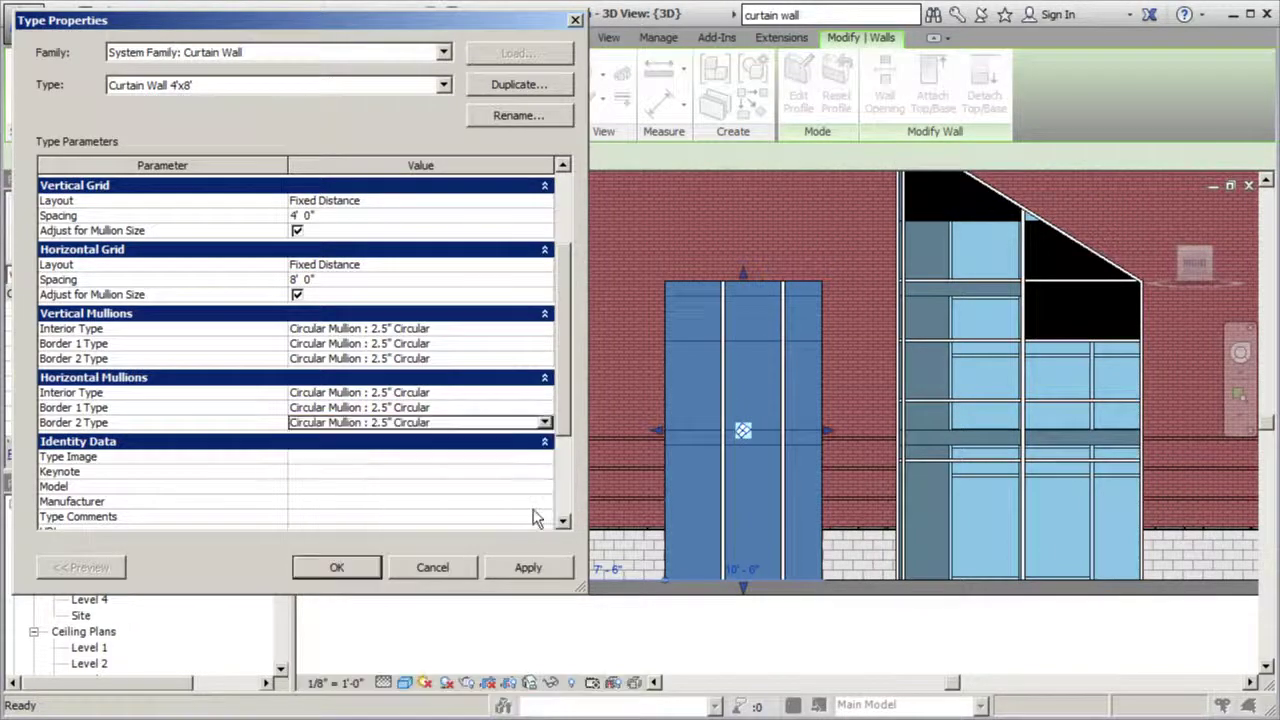
click(528, 567)
click(337, 567)
key(Escape)
Inspect the mullions along the embedded curtain wall's borders and grid lines
scroll(790, 302, up, 5)
scroll(788, 296, up, 2)
scroll(578, 470, down, 5)
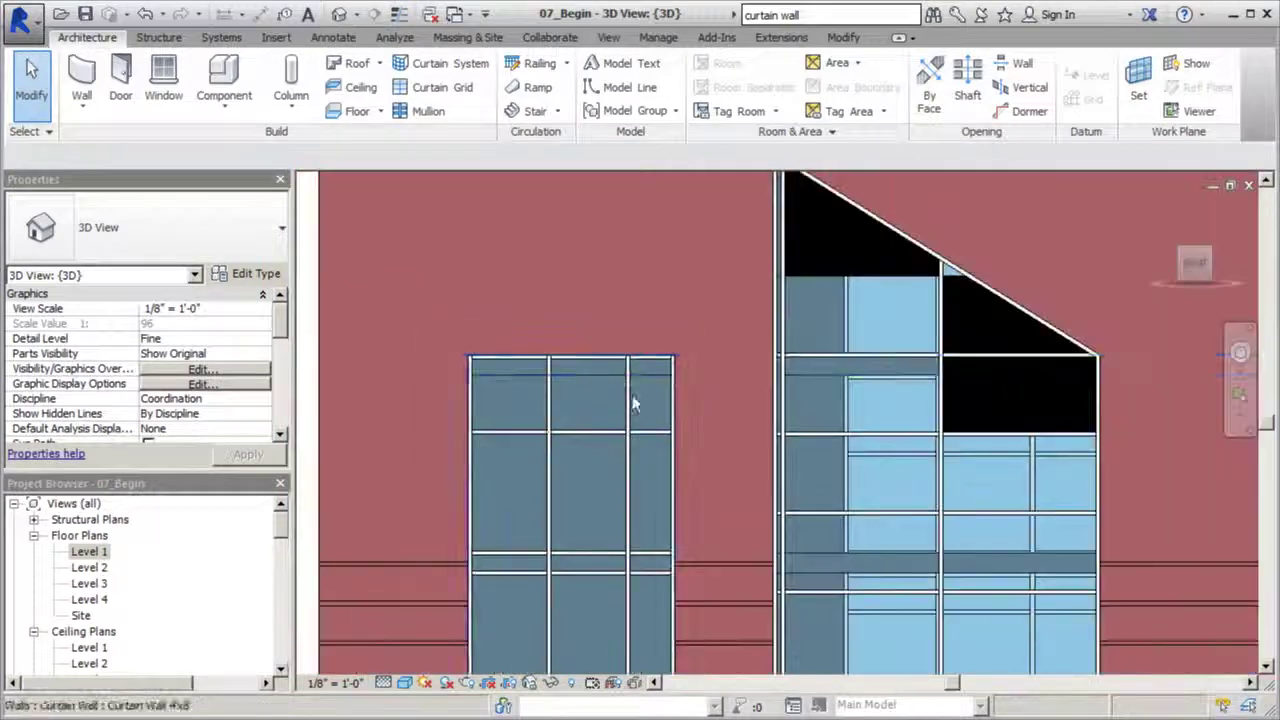
Compare the freestanding curtain walls with the embedded one, and examine the circular mullion intersections on its interior grid lines at an angle
middle_drag(586, 357, 983, 380)
scroll(983, 380, down, 3)
shift+middle_drag(837, 408, 760, 430)
shift+middle_drag(585, 451, 1190, 475)
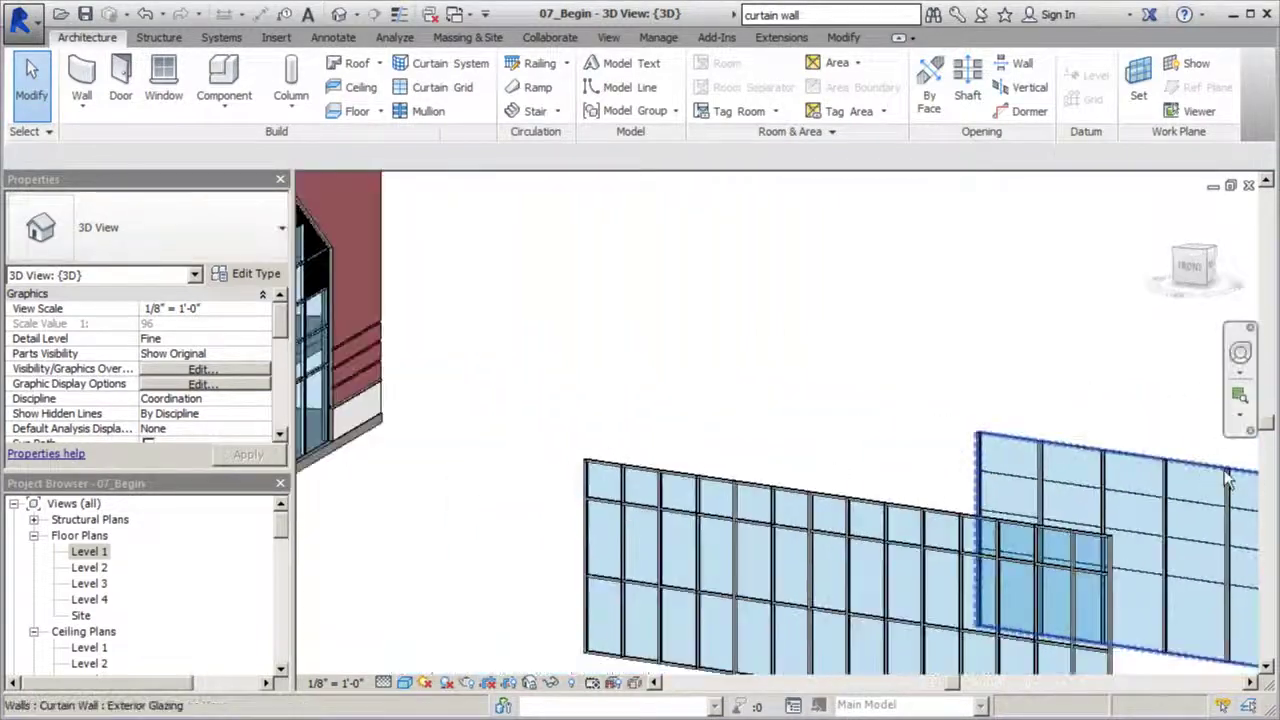
scroll(1195, 472, down, 2)
scroll(1180, 483, up, 1)
scroll(1180, 483, up, 3)
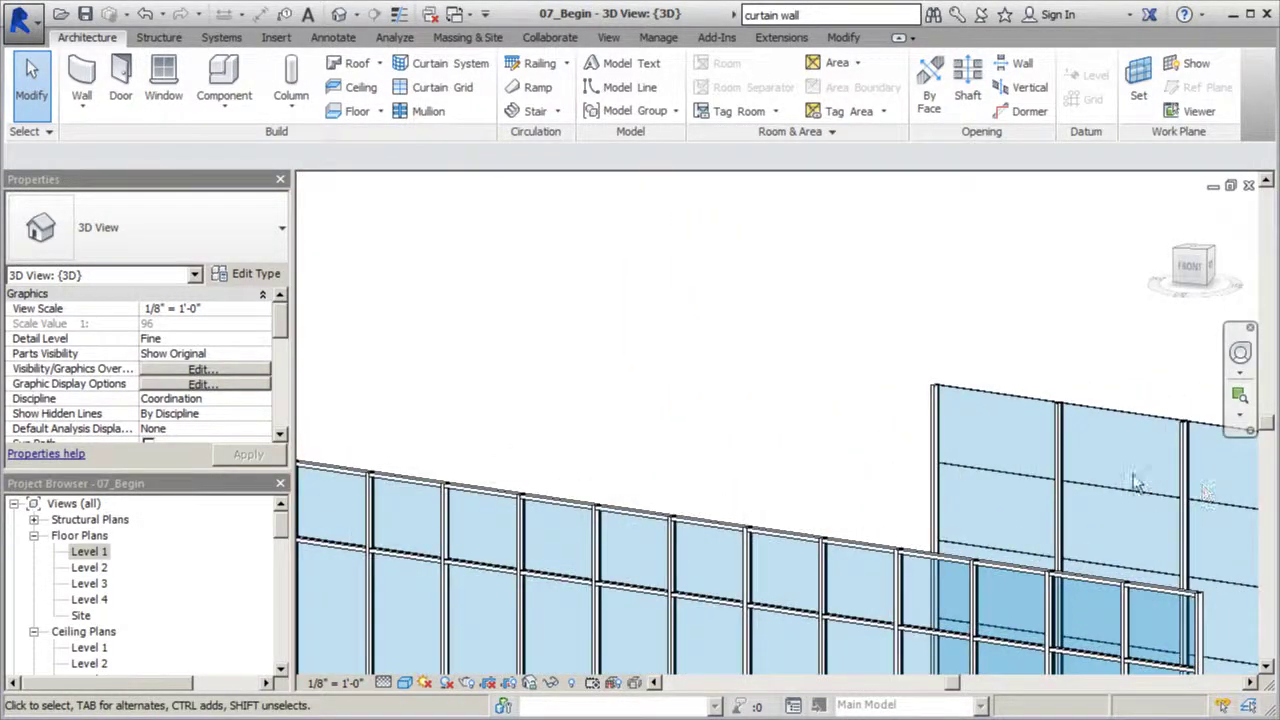
scroll(1180, 483, down, 4)
scroll(428, 410, up, 6)
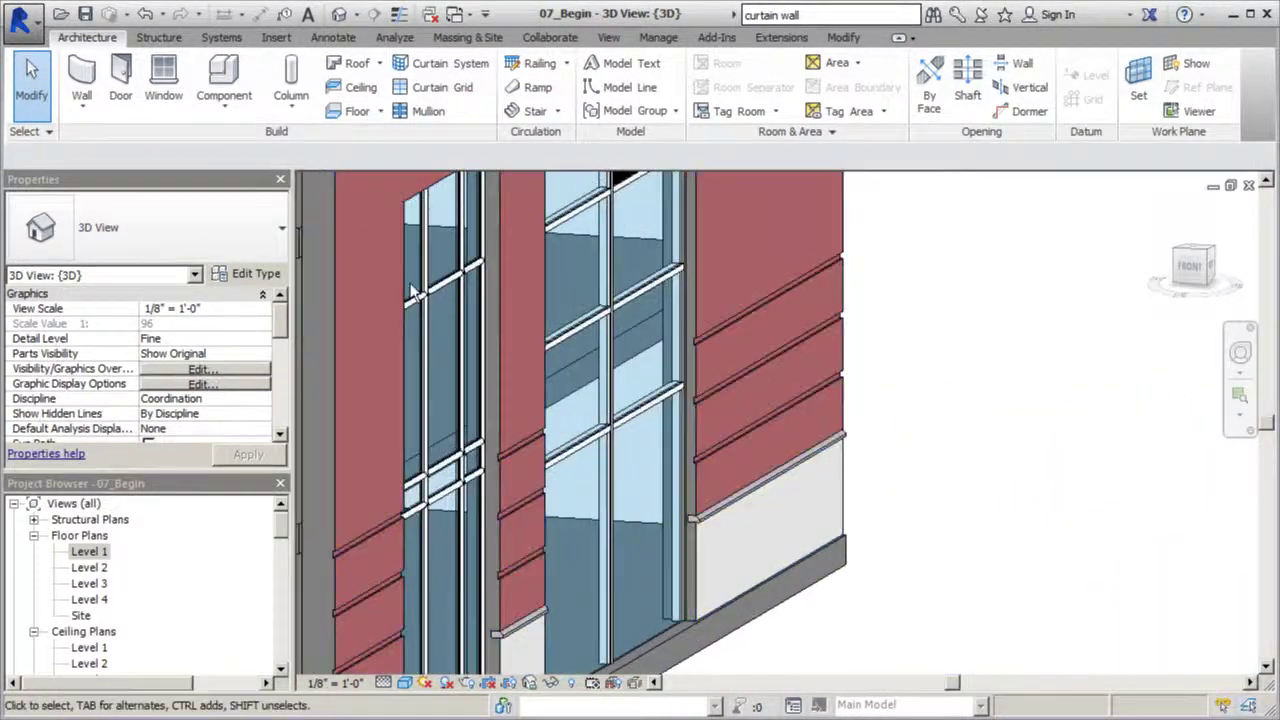
scroll(525, 360, down, 2)
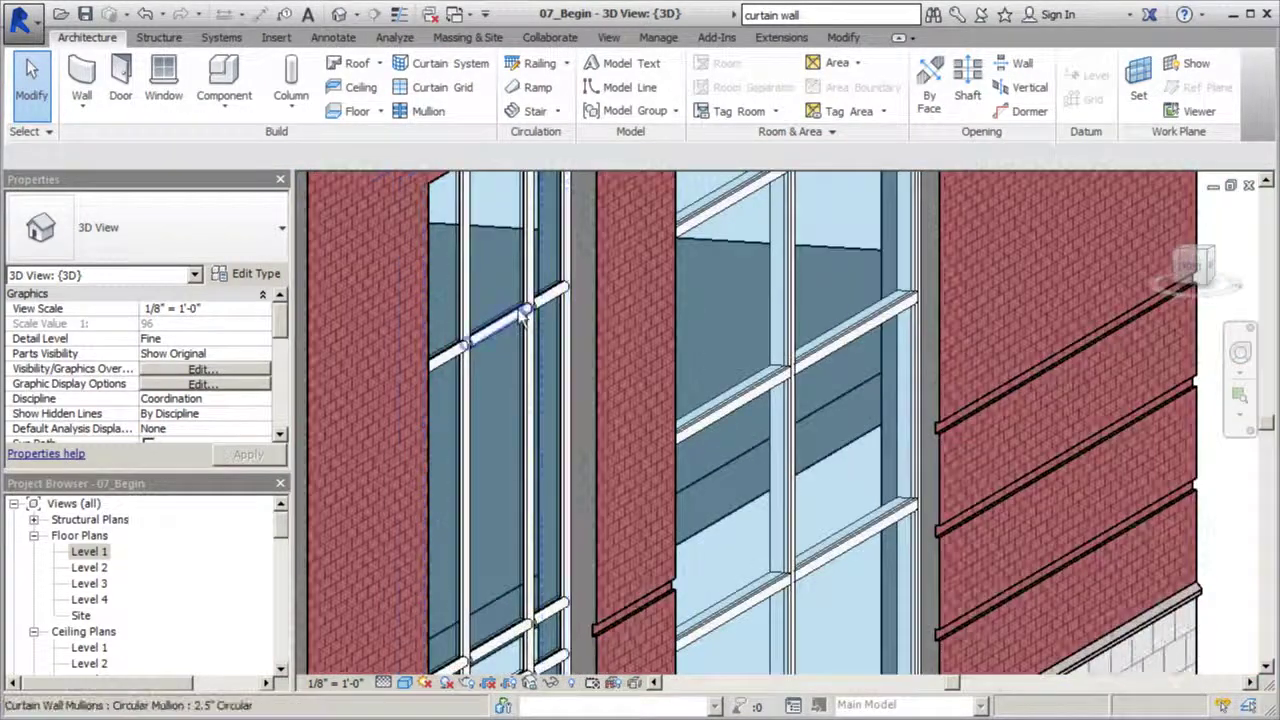
key(Tab)
key(Tab)
key(Tab)
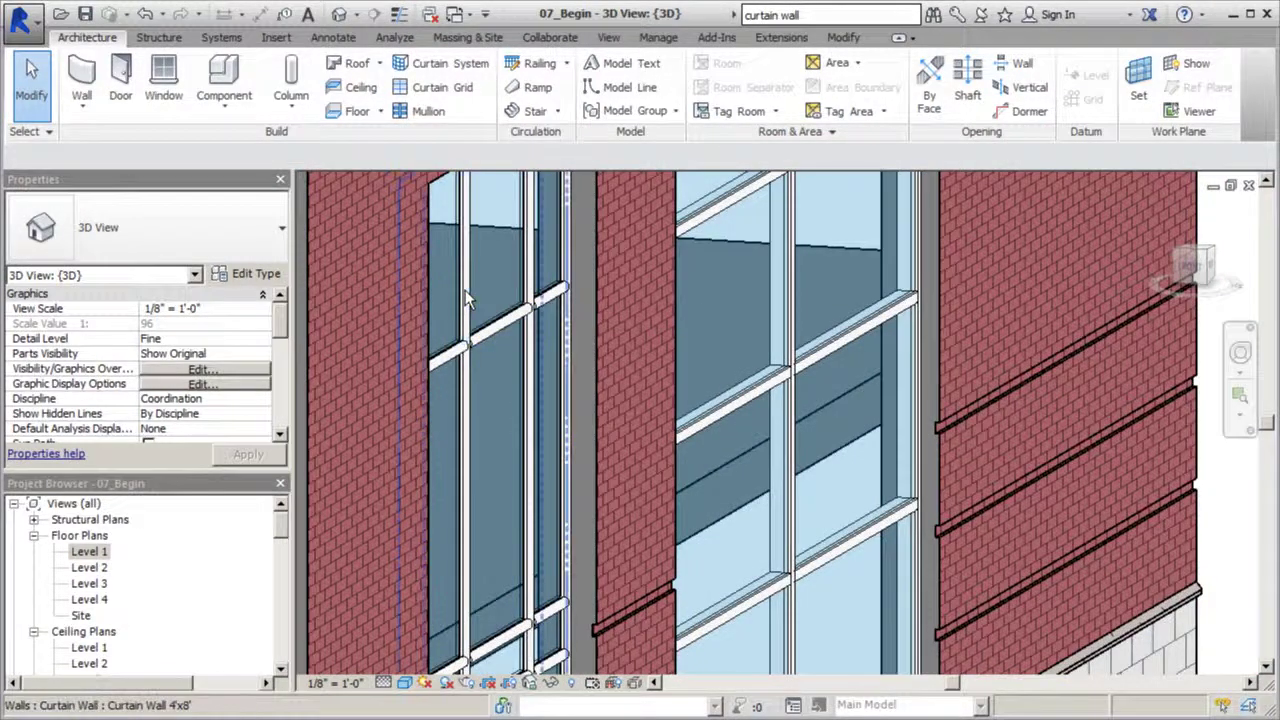
key(Tab)
key(Tab)
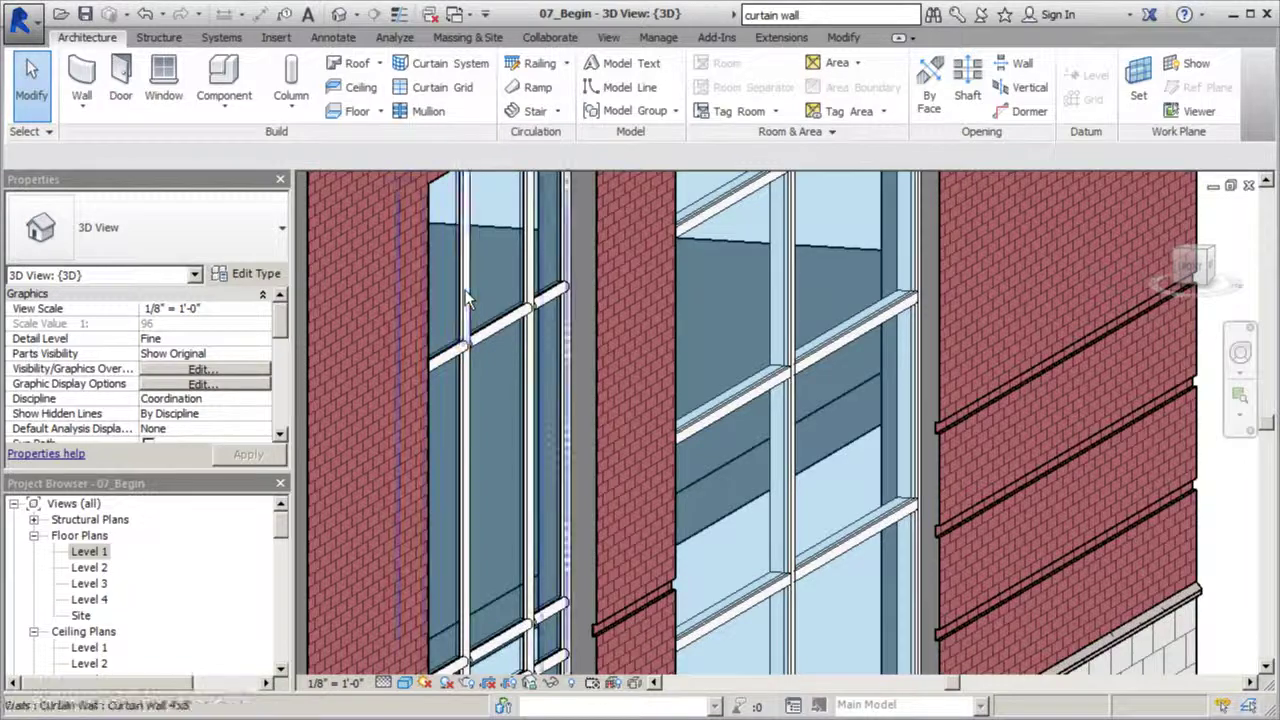
scroll(478, 372, down, 3)
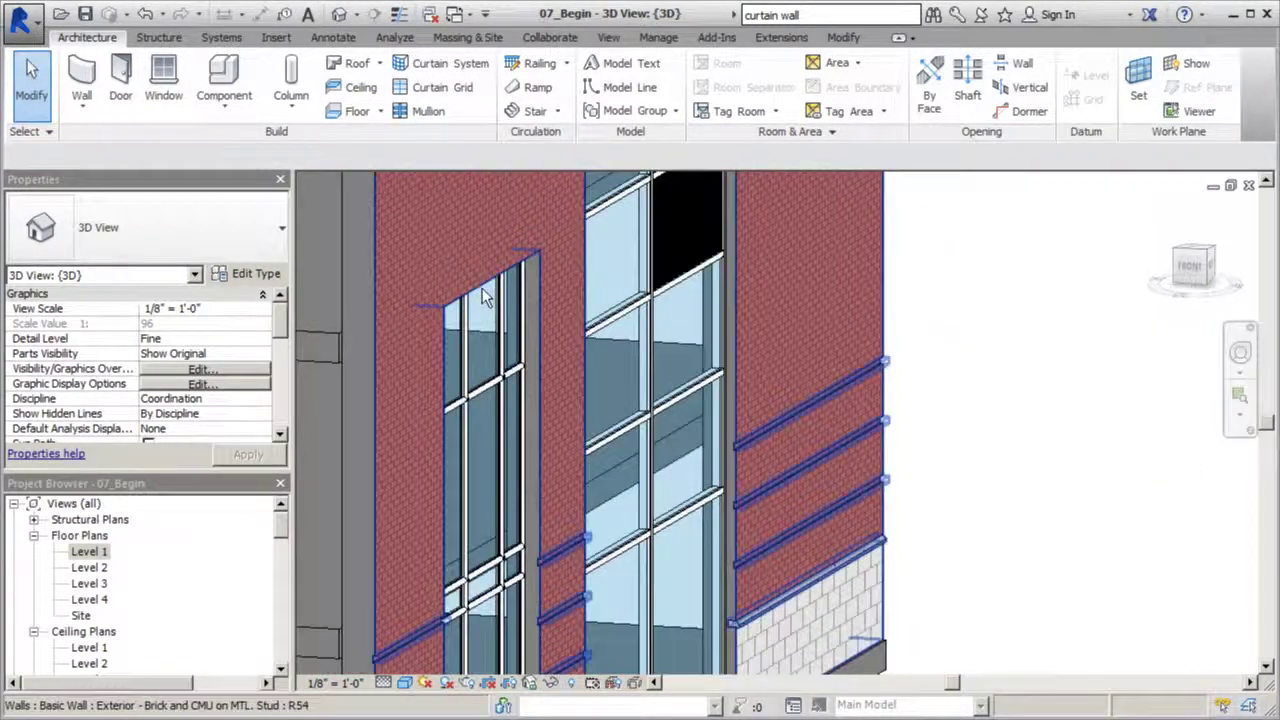
Stretch the top of the embedded curtain wall upward to an unconnected height of about 25' 9"
click(482, 288)
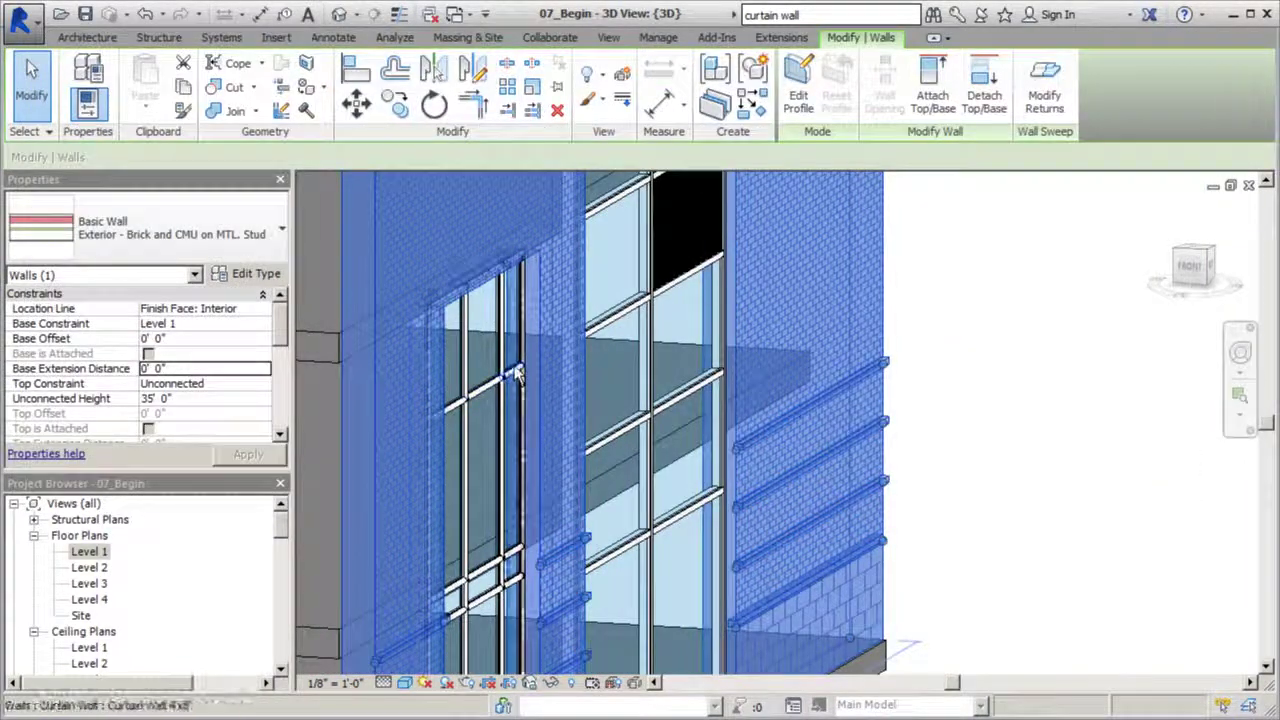
scroll(443, 380, up, 4)
scroll(815, 385, down, 5)
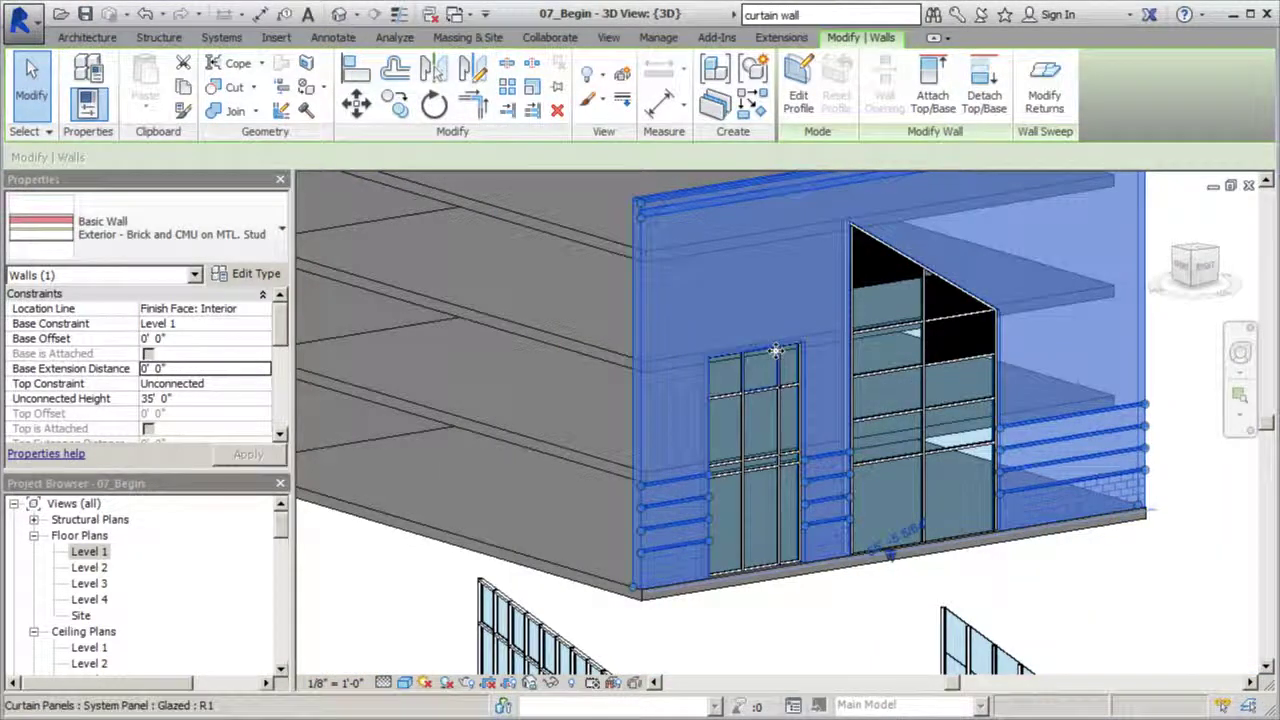
click(785, 642)
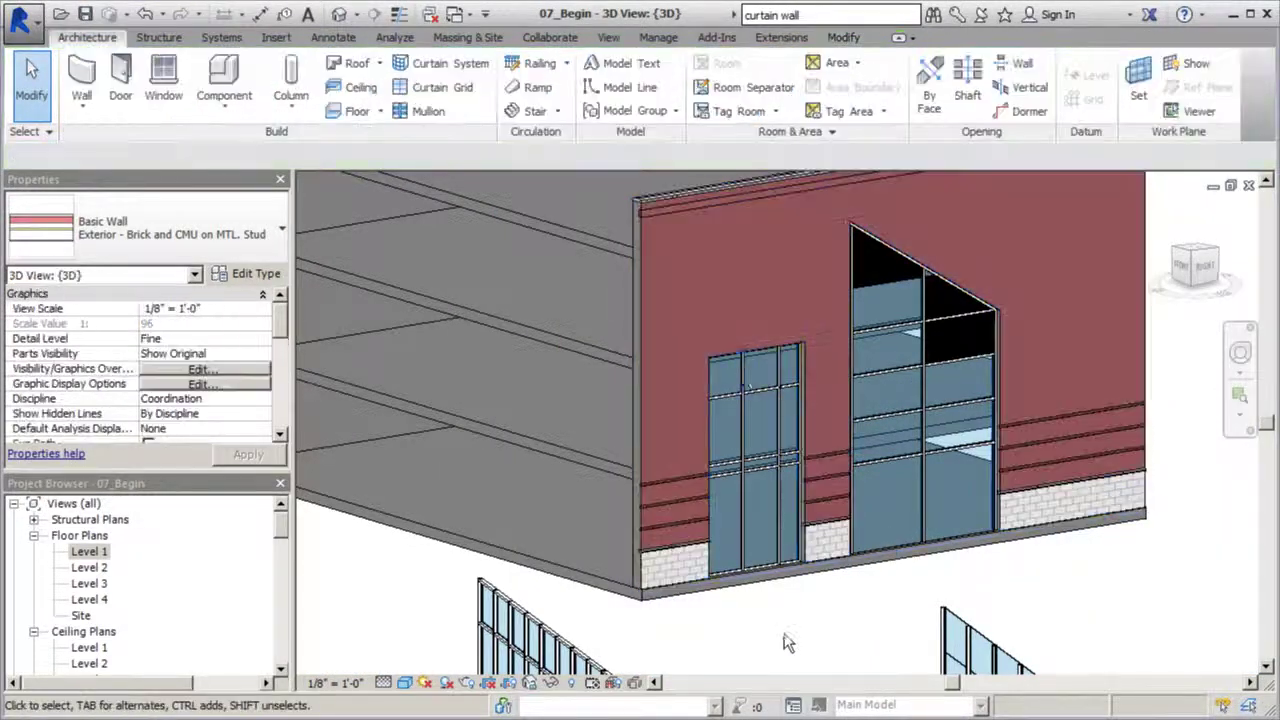
click(753, 350)
drag(753, 350, 750, 284)
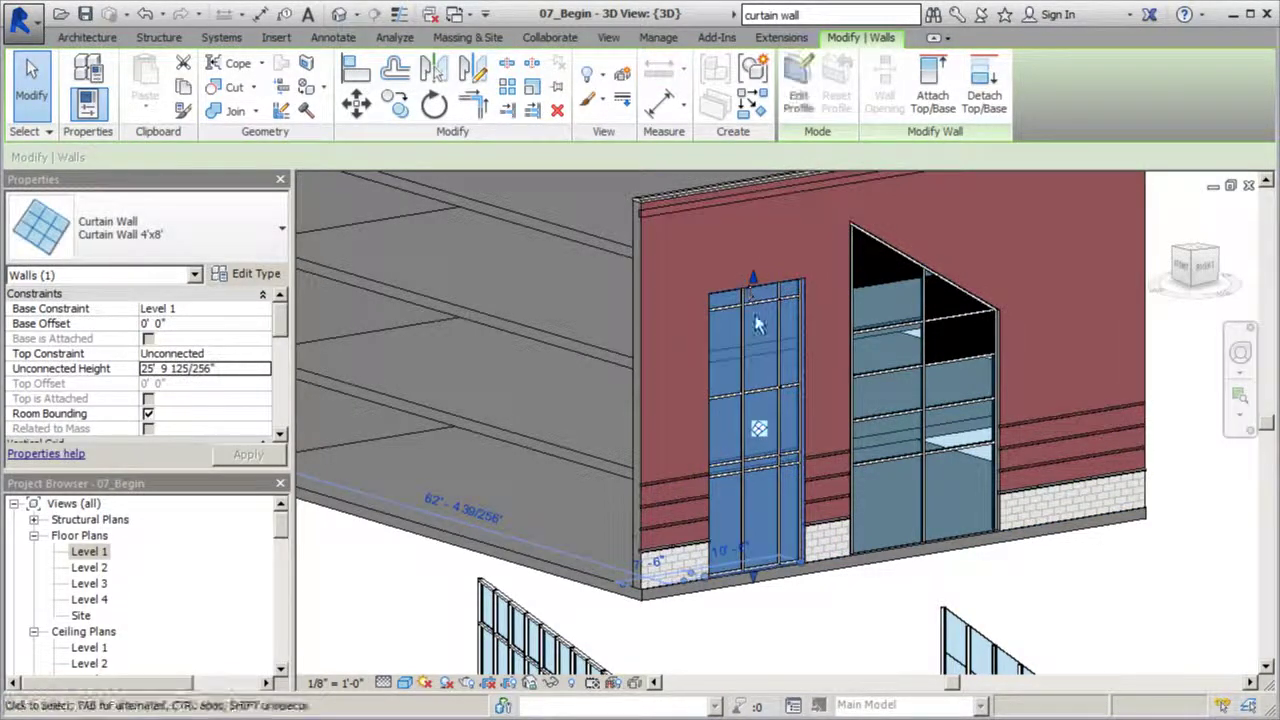
key(Escape)
Edit the embedded curtain wall's profile: move its upper outer corner outward to slant the side edge to about 98°, removing the unsatisfied constraints
double_click(756, 300)
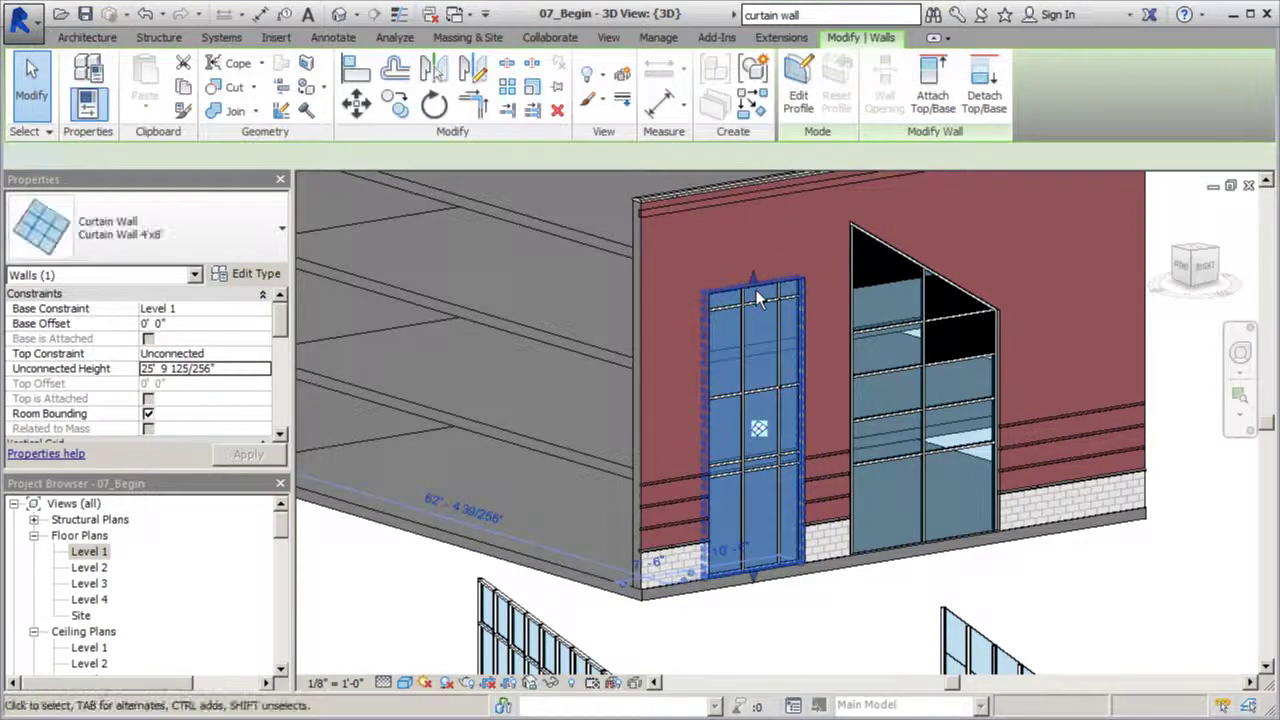
click(705, 337)
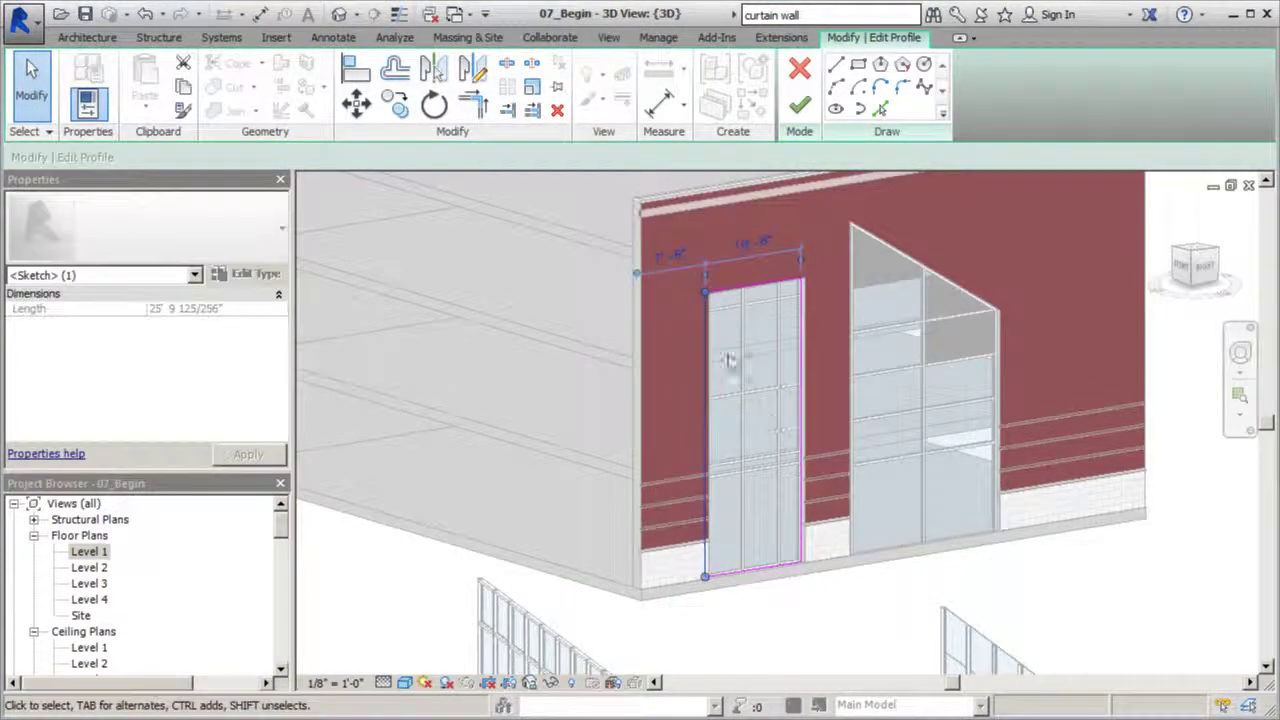
mouse_move(703, 292)
mouse_down()
mouse_move(684, 295)
mouse_move(590, 485)
mouse_move(760, 313)
mouse_up()
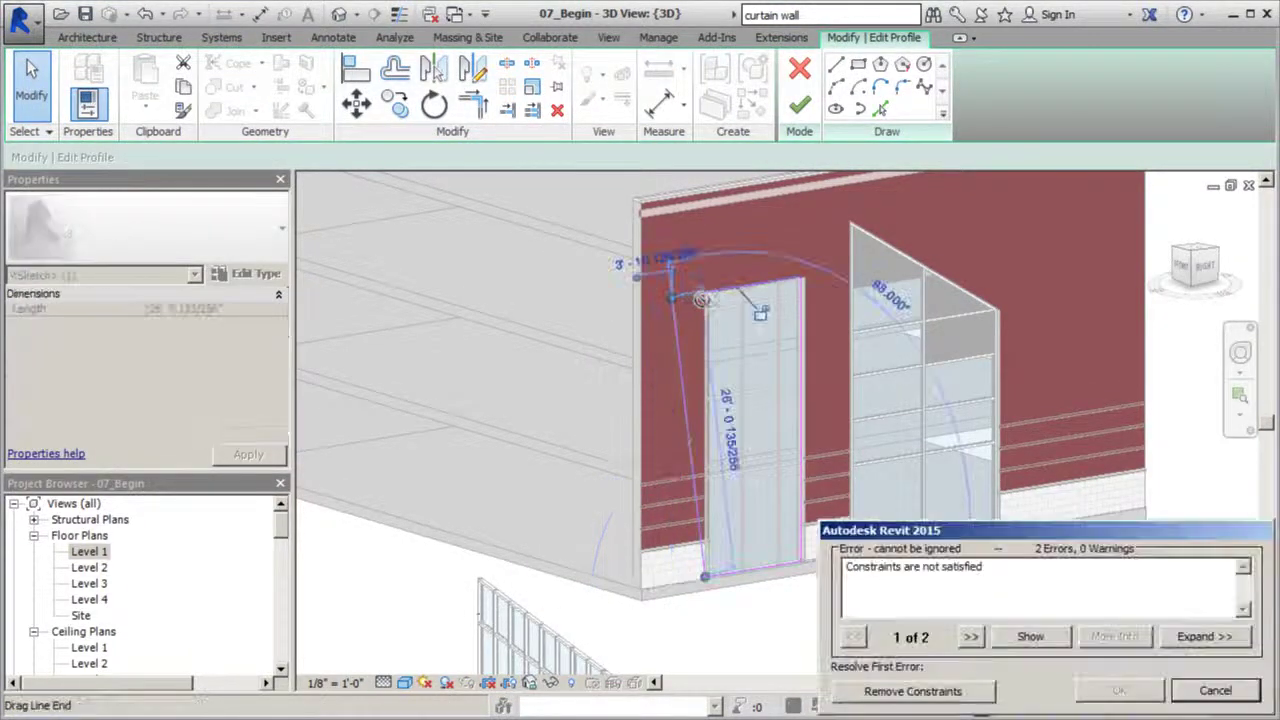
click(912, 694)
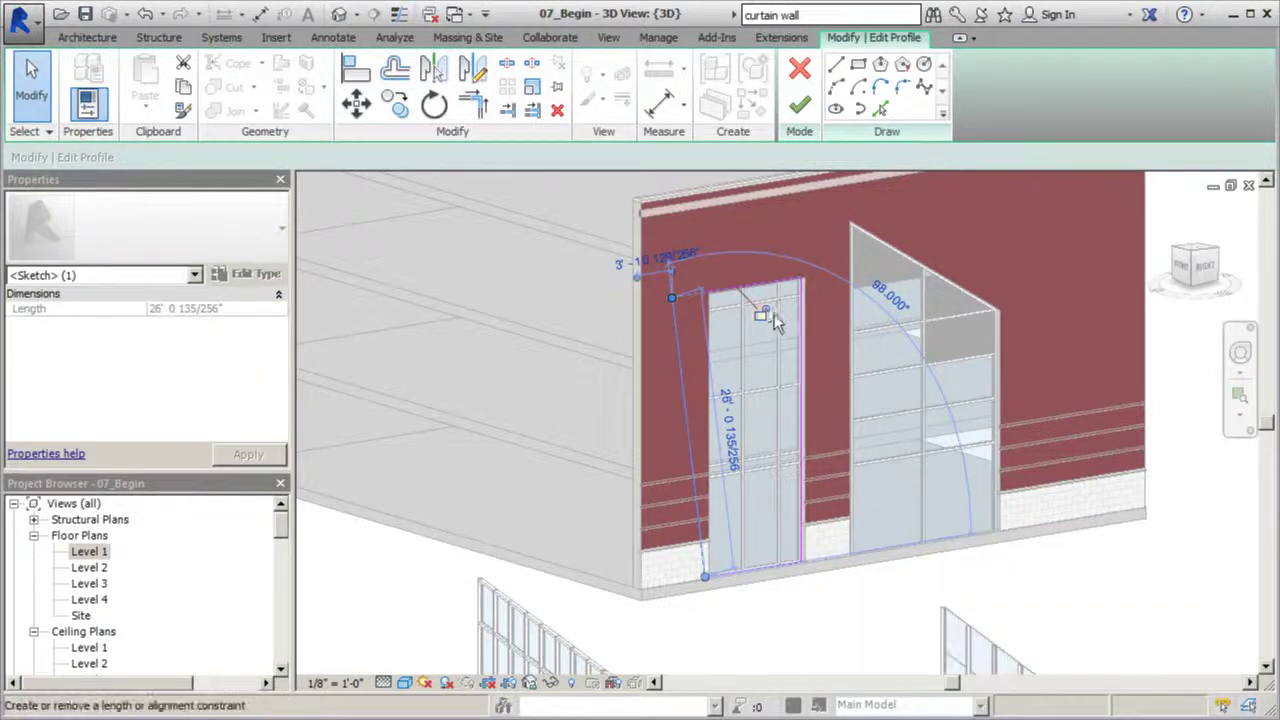
click(727, 252)
click(680, 330)
drag(676, 304, 671, 297)
click(738, 262)
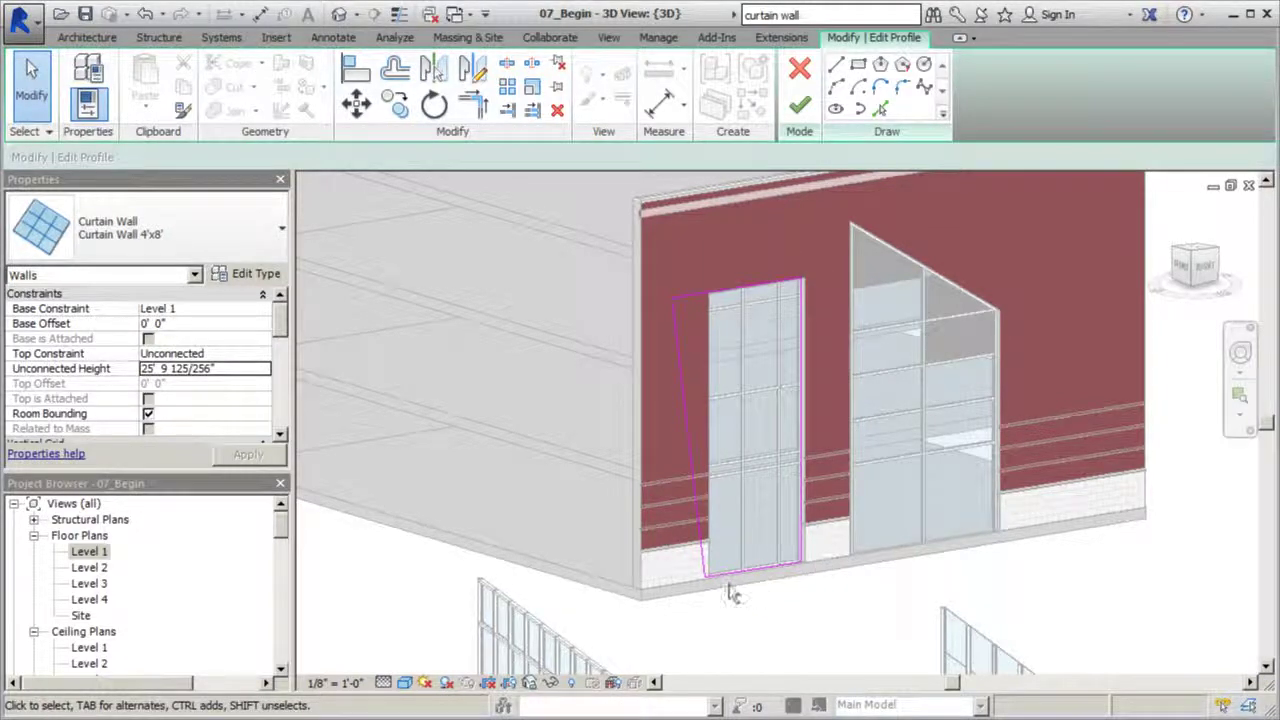
click(803, 107)
click(800, 652)
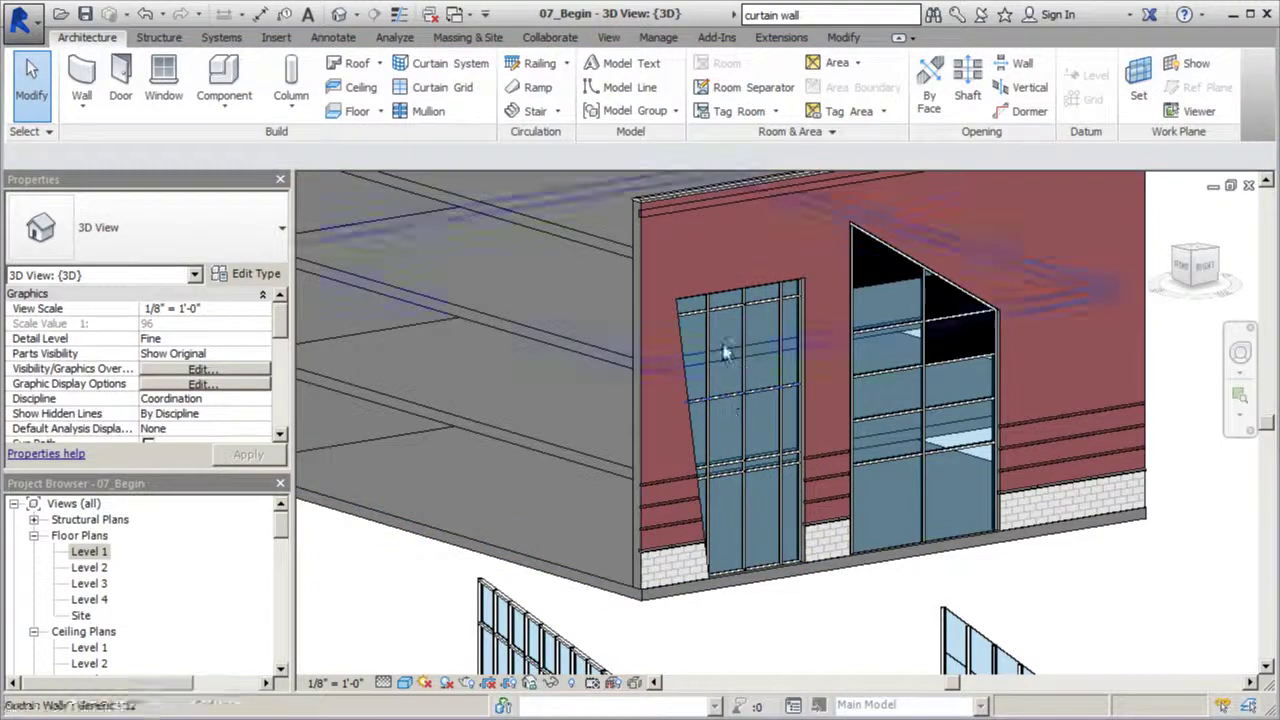
Examine the reshaped curtain wall in the facade and the mullion layout of the freestanding Storefront curtain wall
shift+middle_drag(745, 500, 615, 535)
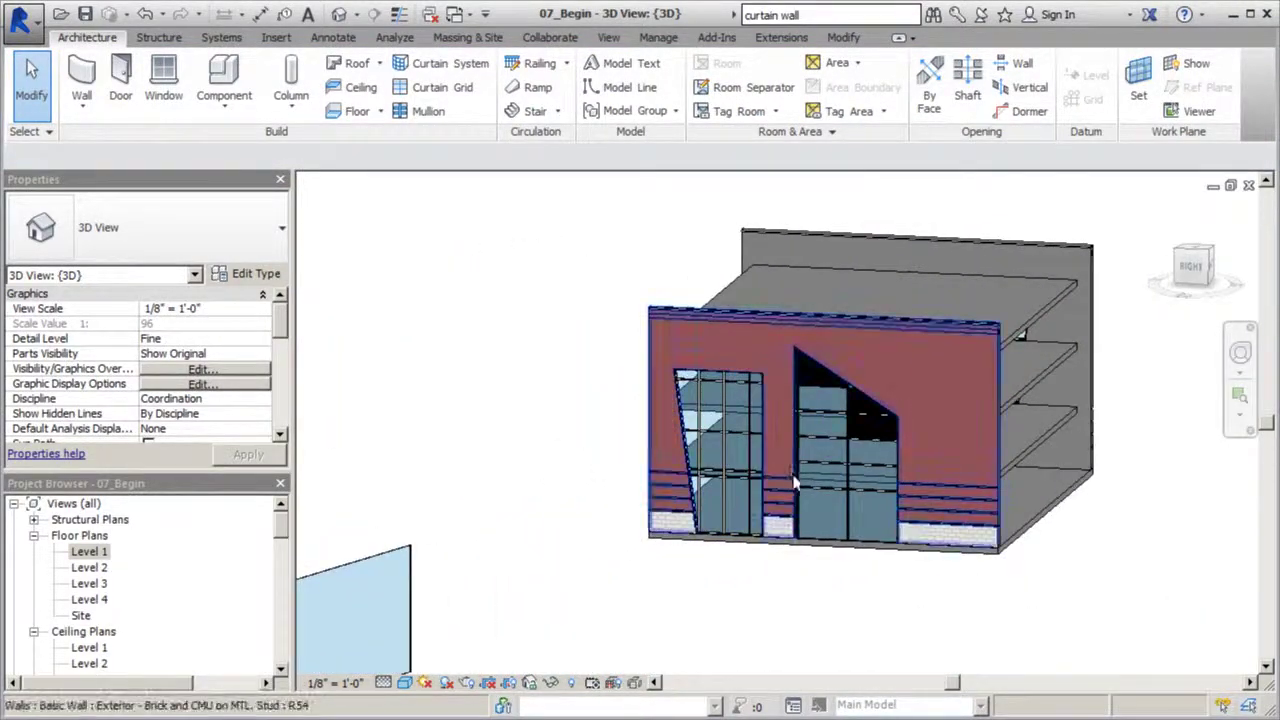
scroll(952, 479, down, 2)
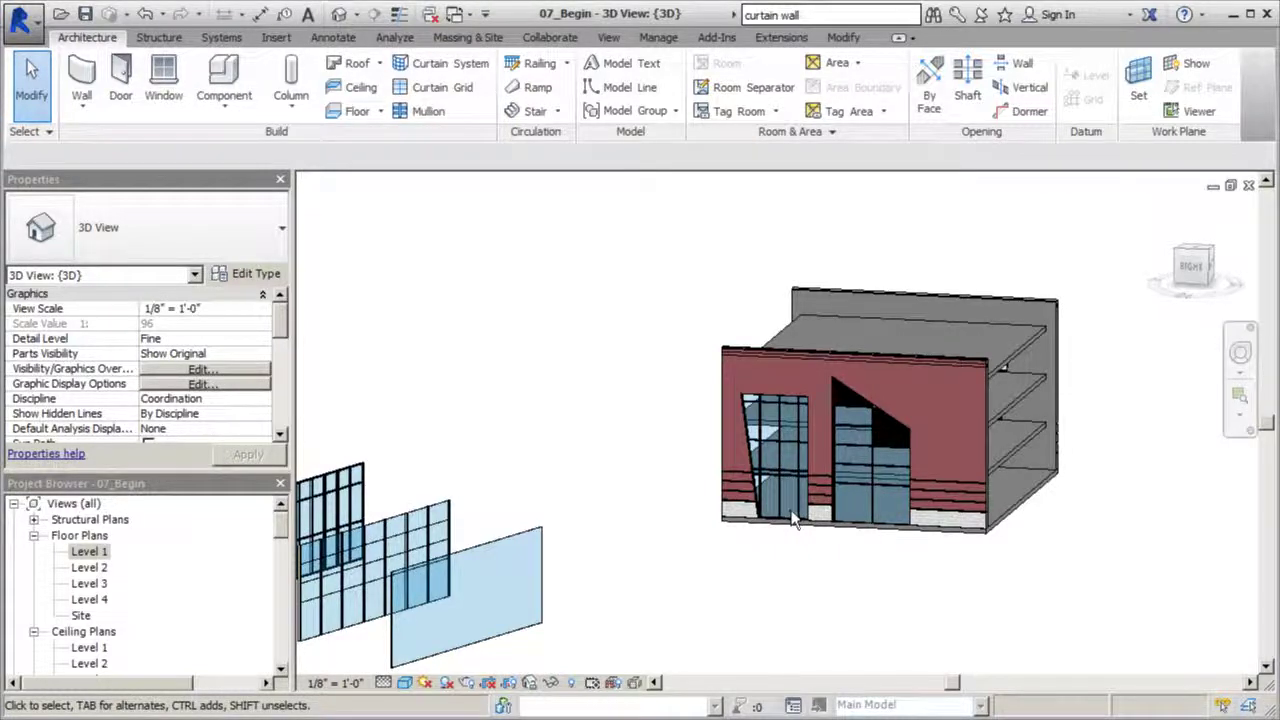
scroll(1207, 312, down, 3)
scroll(558, 461, up, 4)
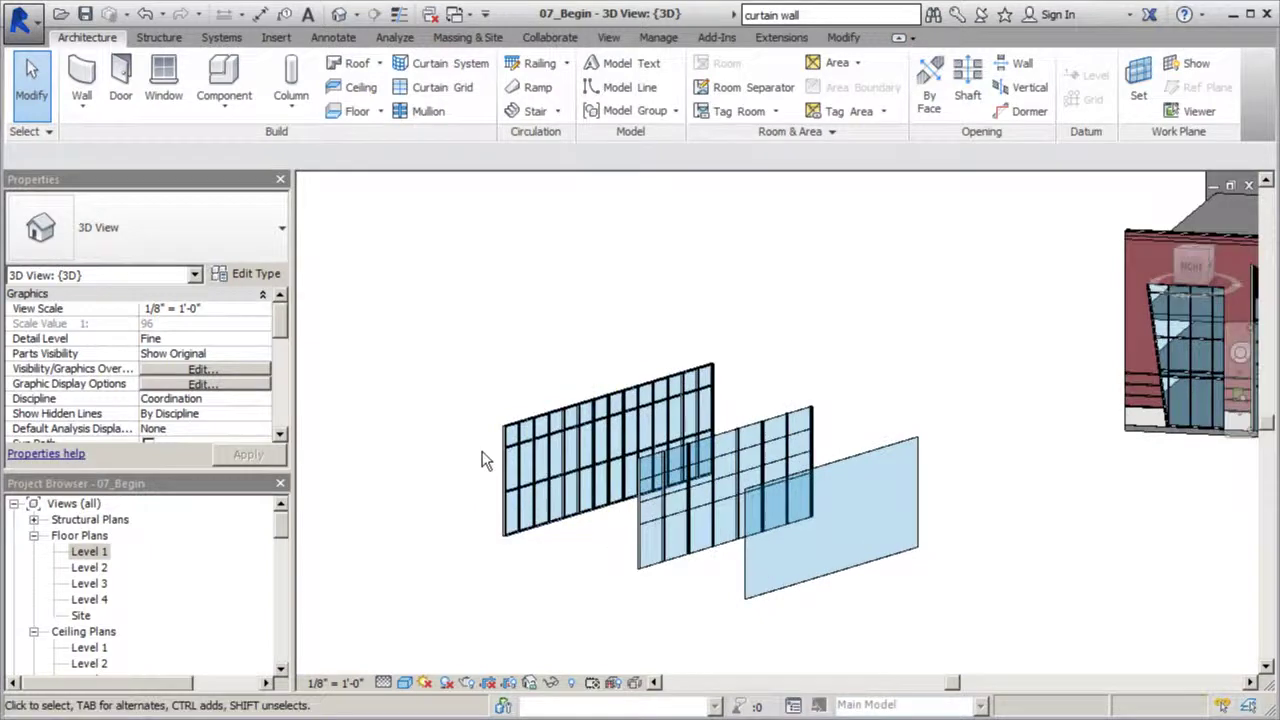
scroll(485, 460, up, 6)
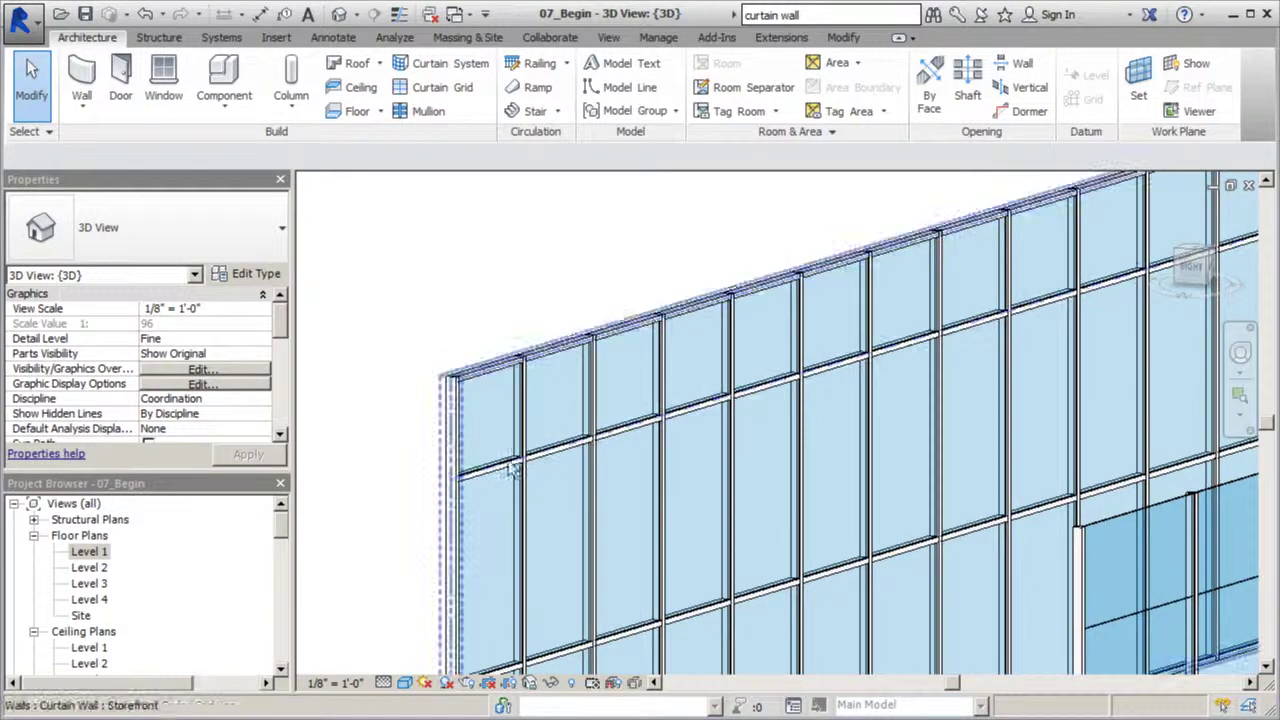
scroll(486, 418, down, 2)
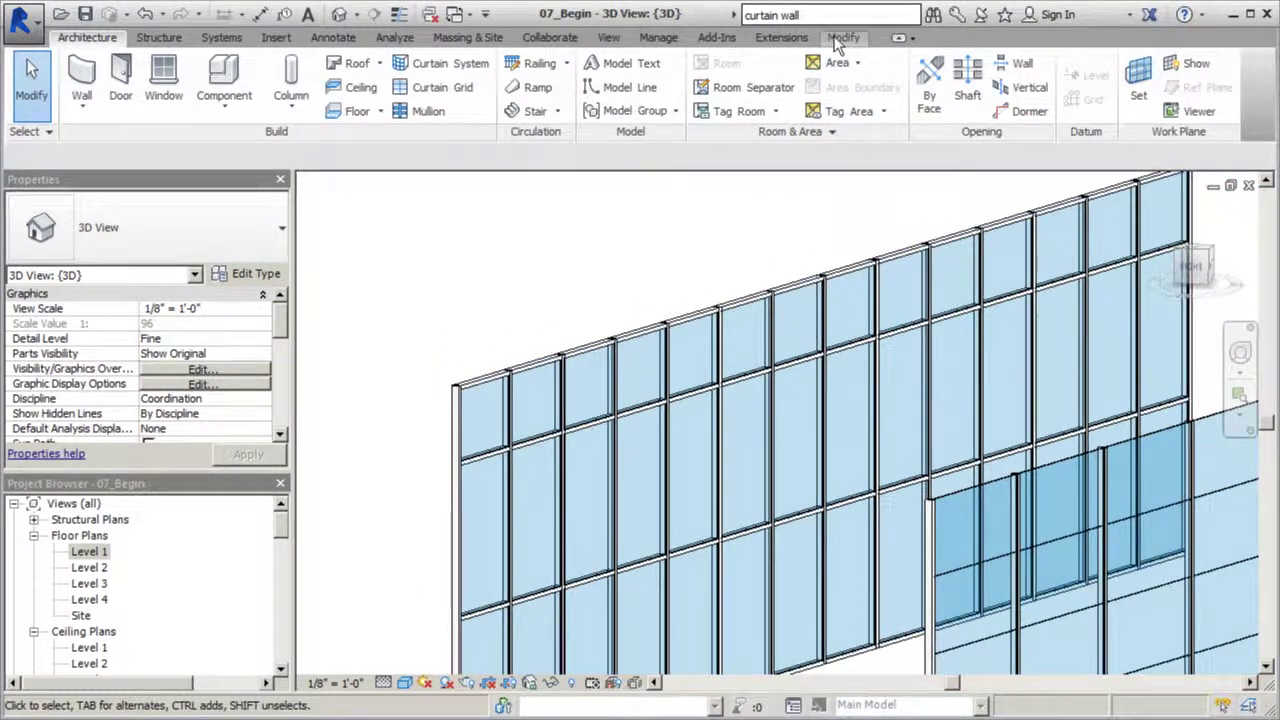
Search the Revit help in the browser for "curtain wall" and review the About Curtain Walls page down to its glass corner picture
click(933, 16)
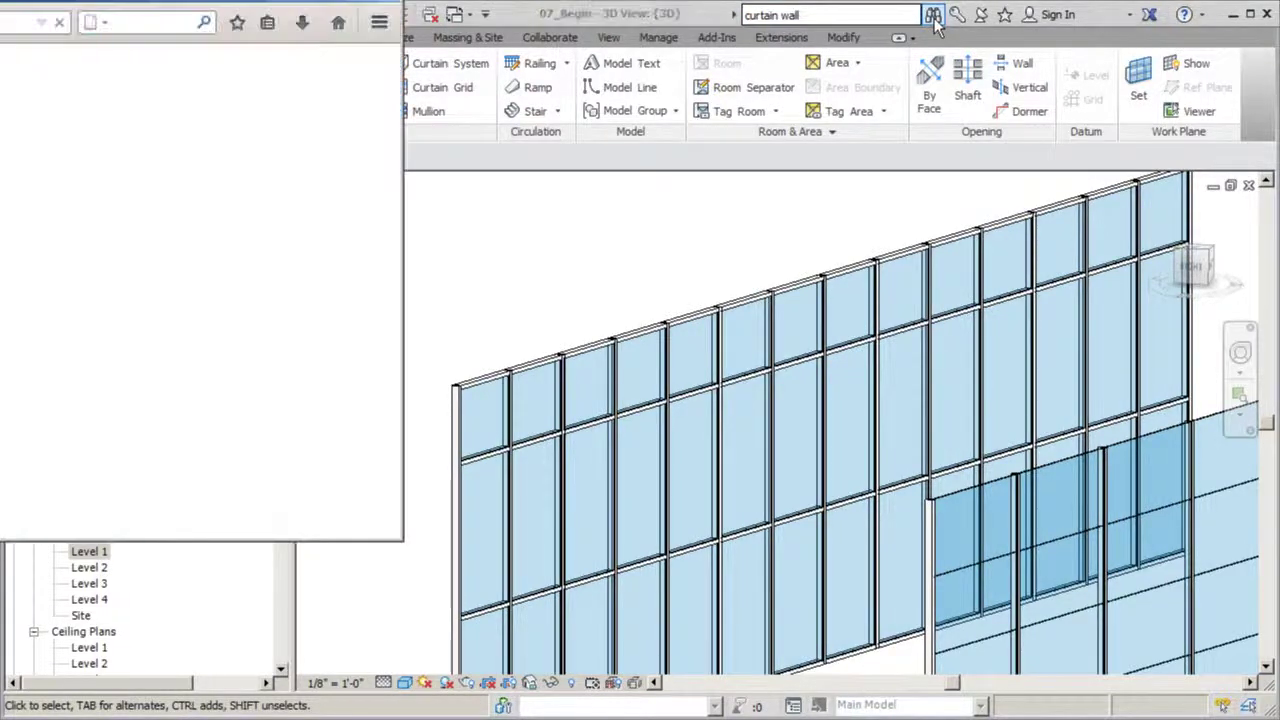
drag(276, 5, 531, 40)
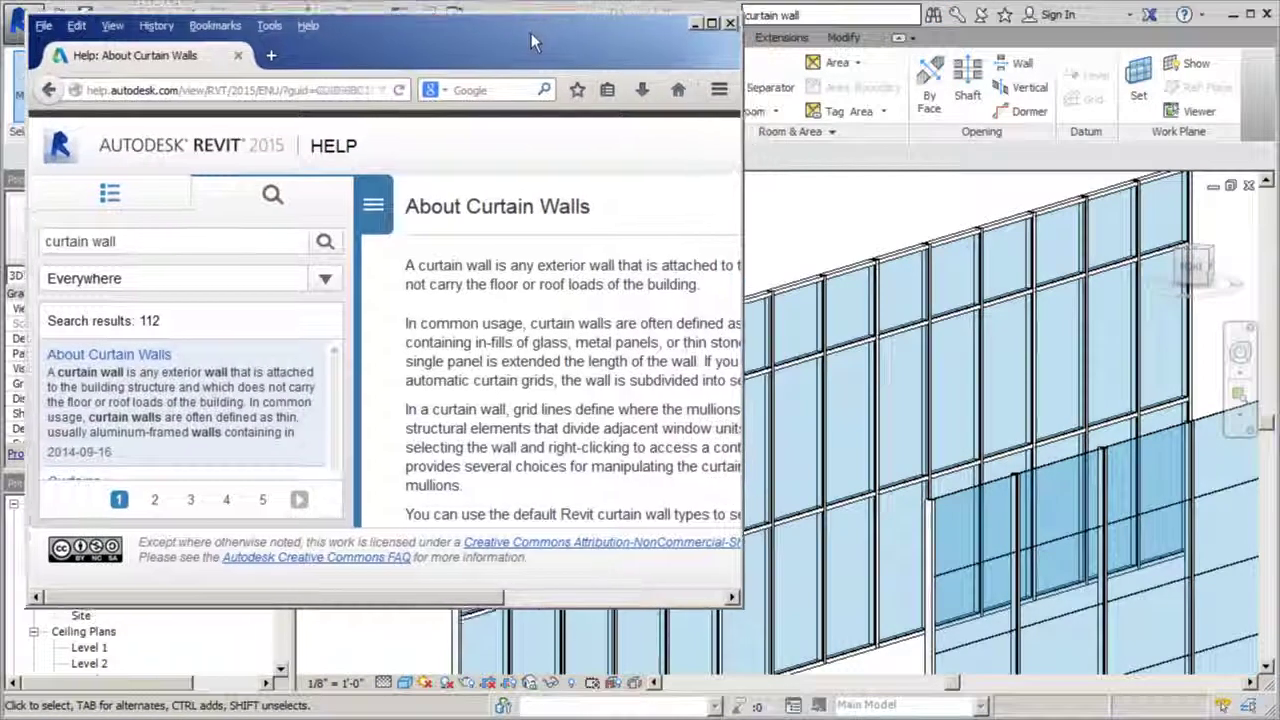
drag(735, 245, 1043, 245)
scroll(638, 445, down, 5)
scroll(640, 445, down, 5)
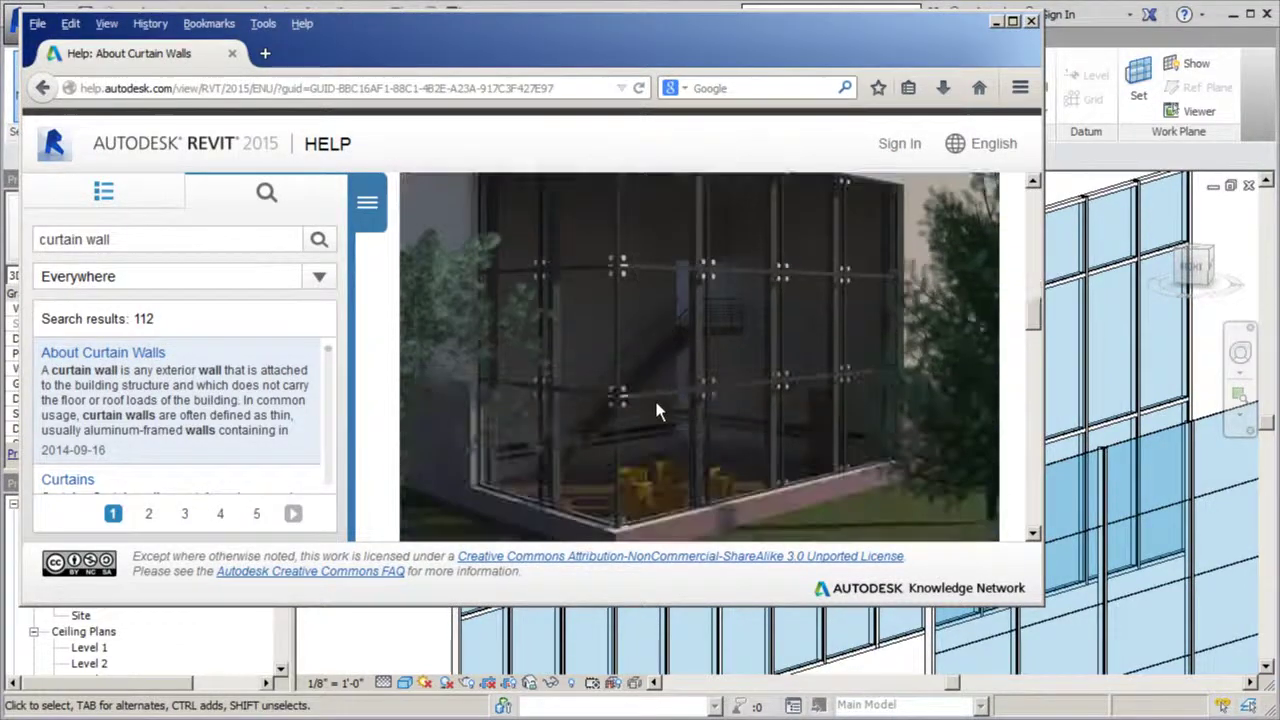
click(232, 53)
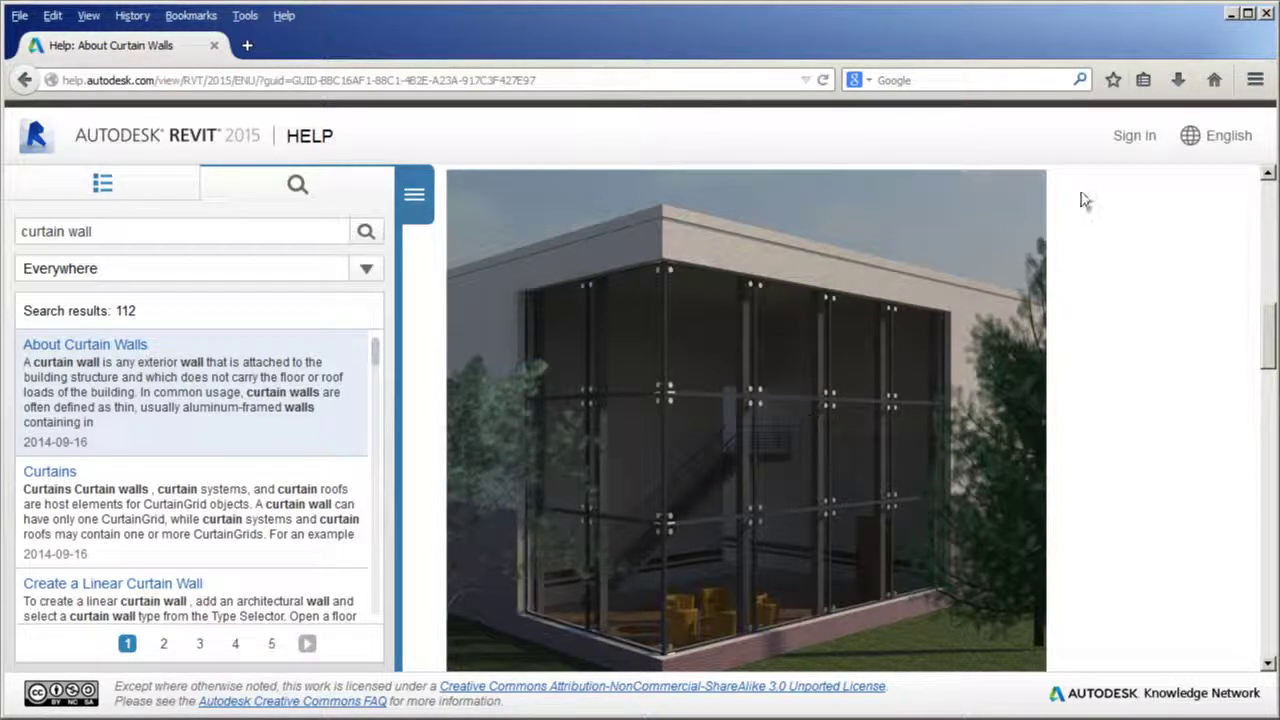
click(1231, 14)
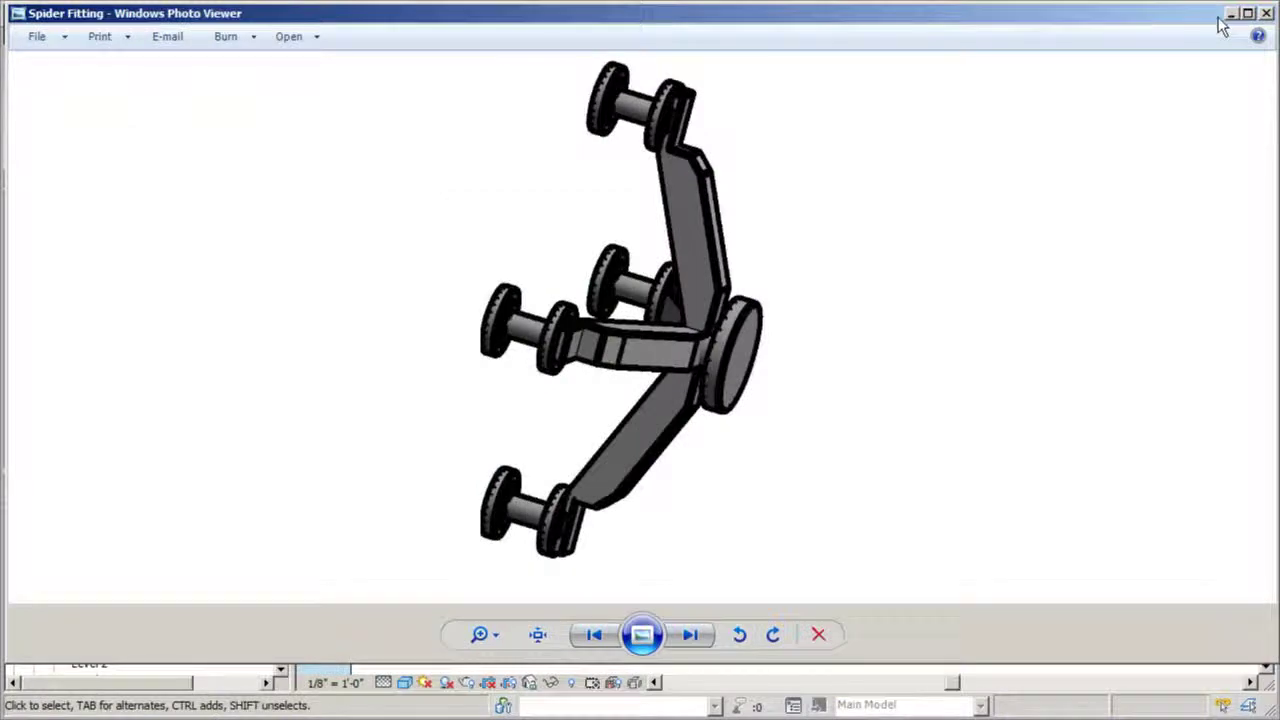
Review the spider fitting and curved exterior glazing reference images in Windows Photo Viewer, and return to the Revit model
click(1230, 15)
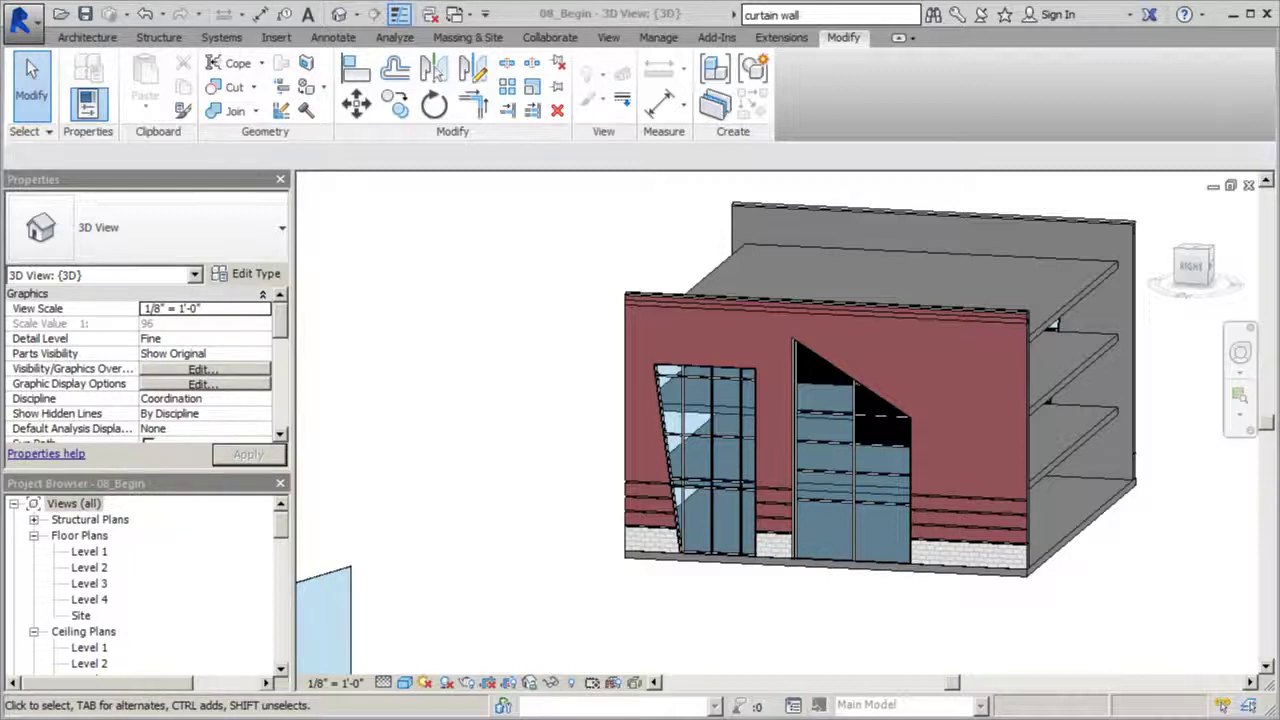
key(alt+Tab)
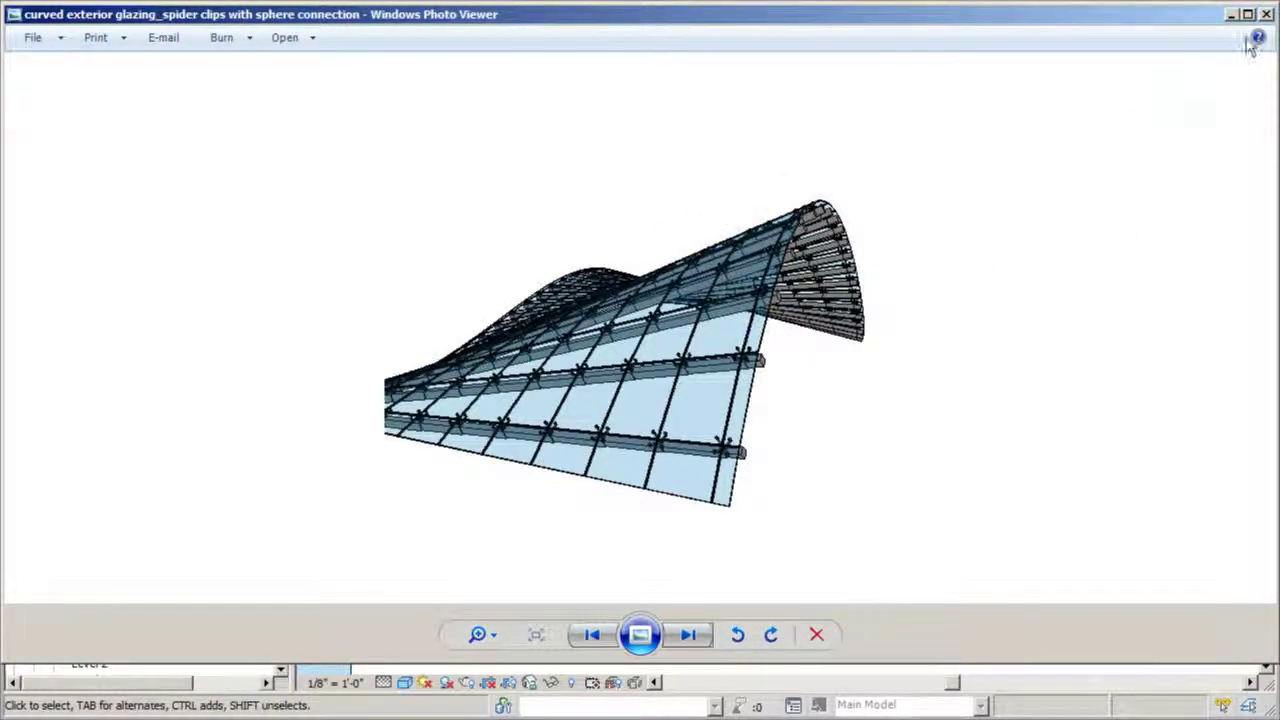
click(1266, 14)
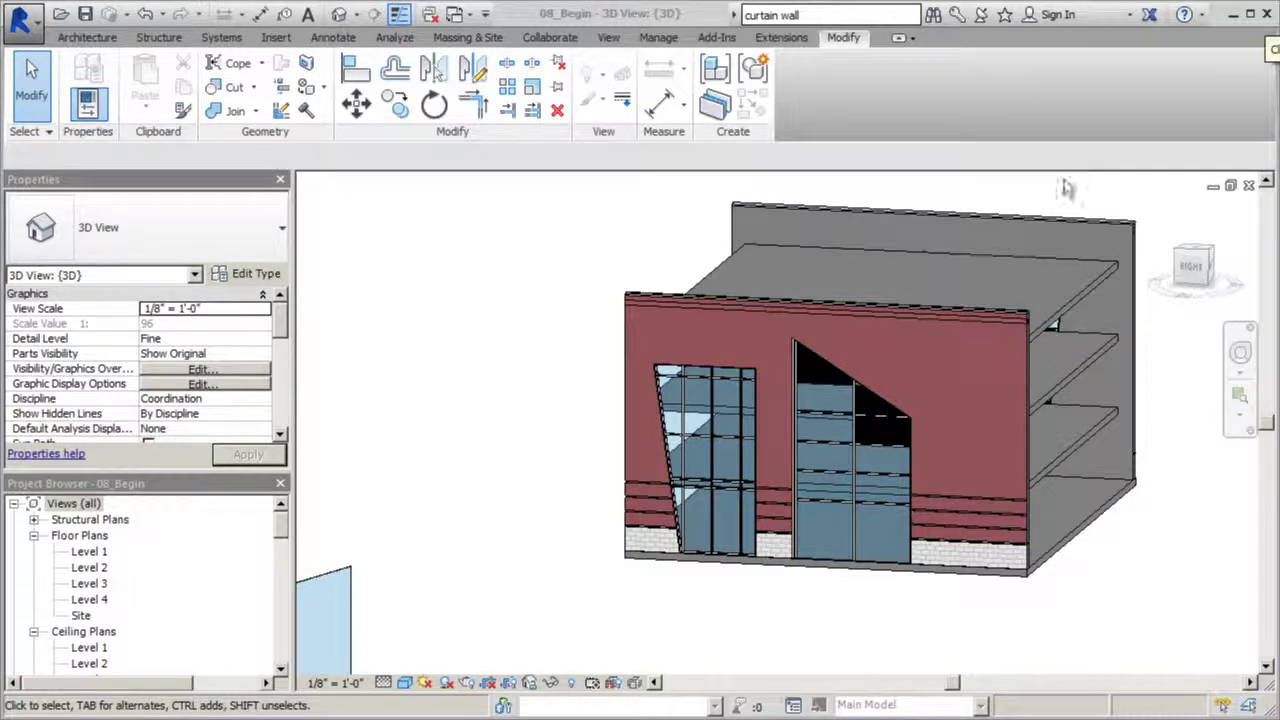
click(1008, 165)
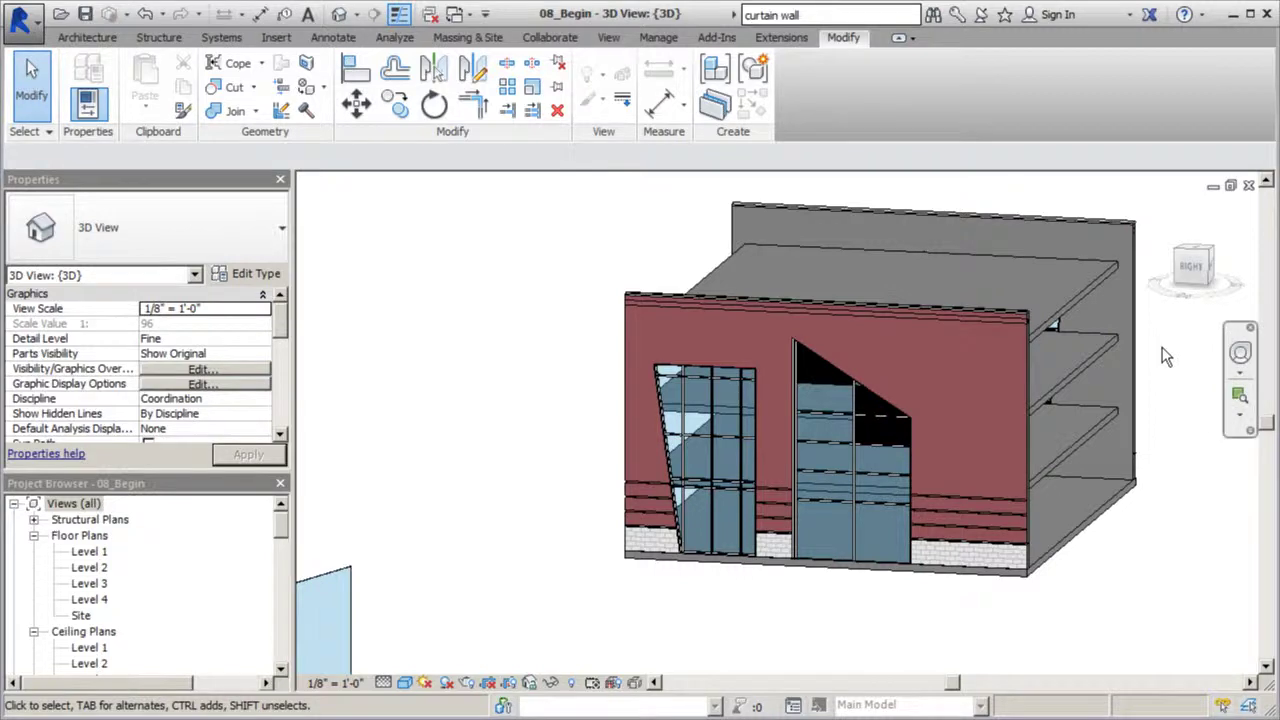
Create a new family from the Generic Model template
click(33, 30)
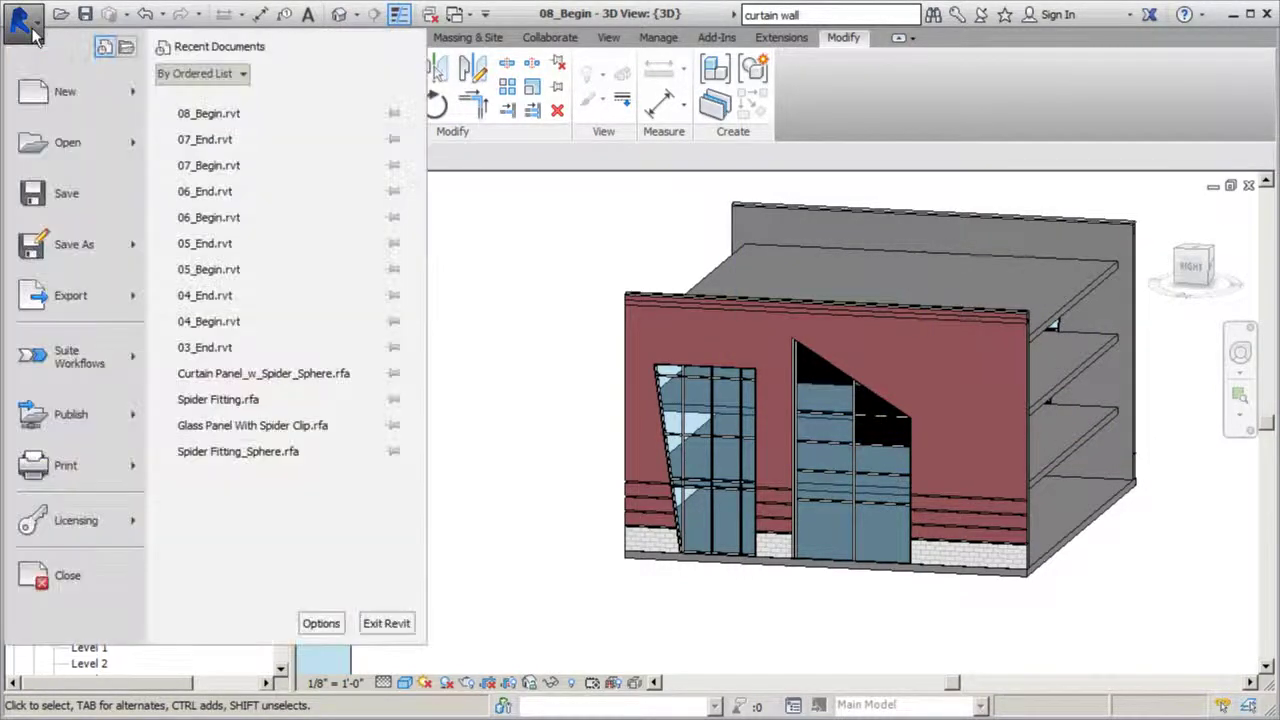
mouse_move(133, 100)
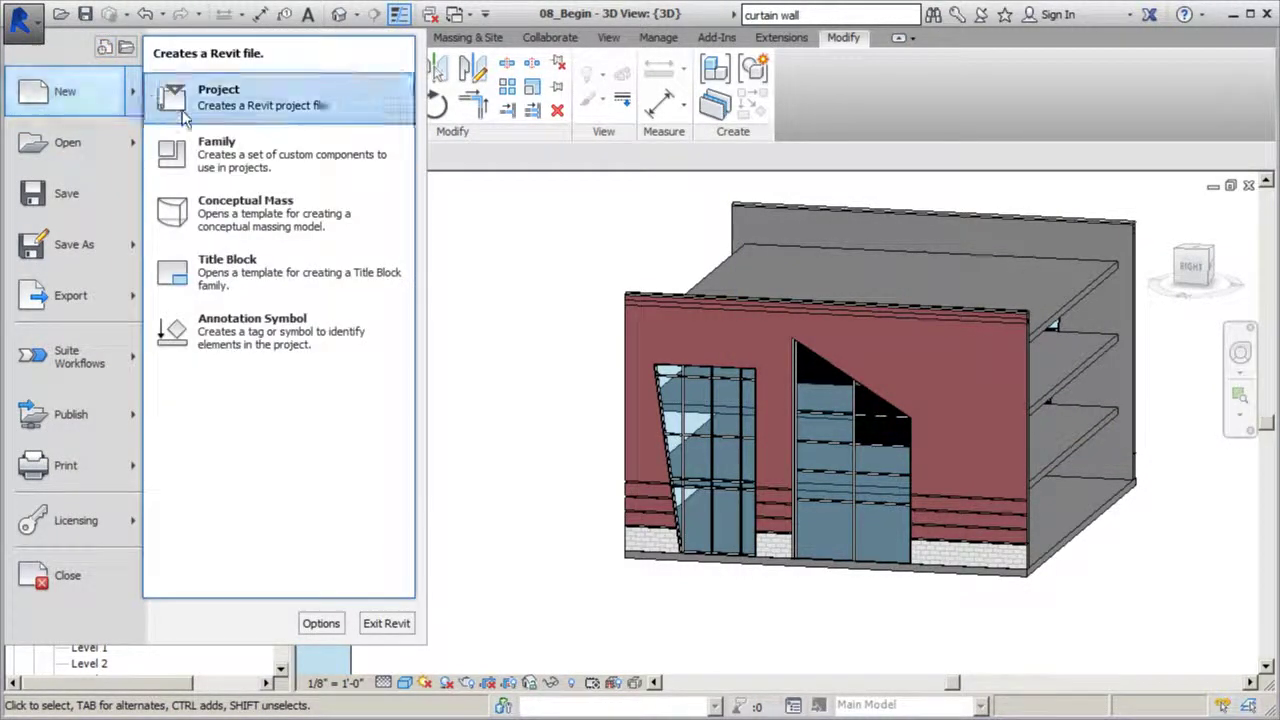
click(226, 151)
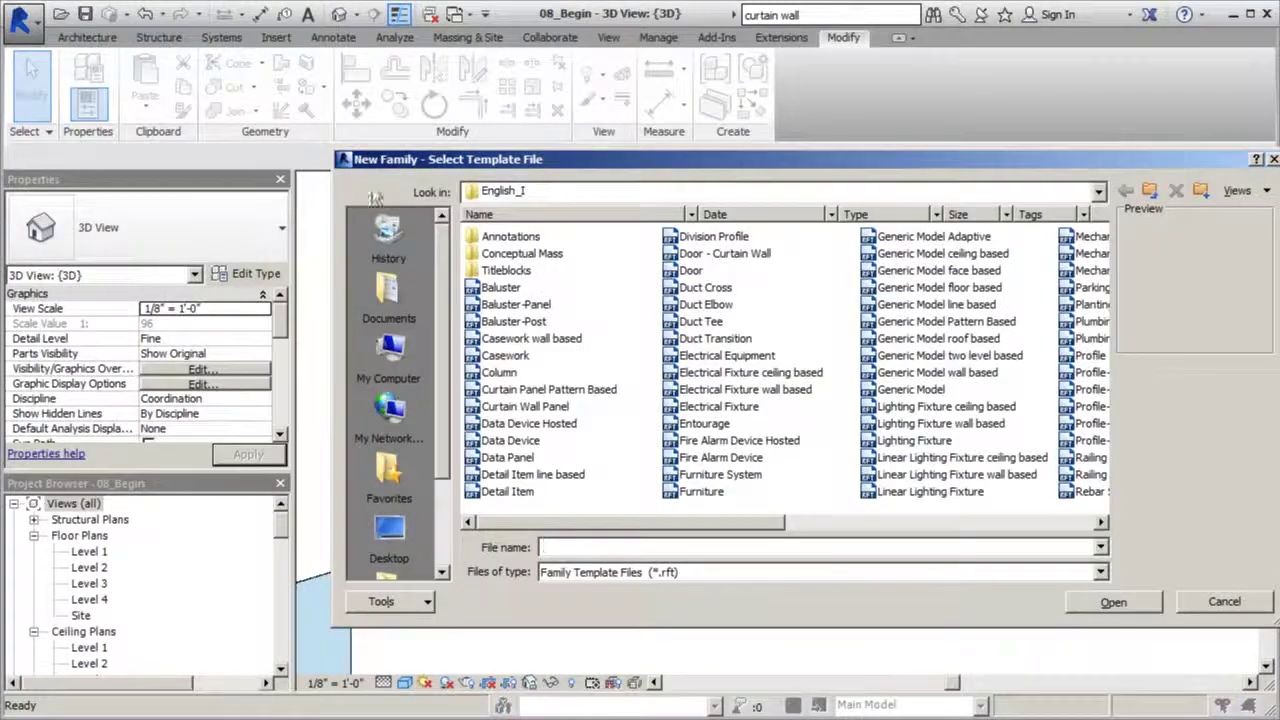
click(893, 389)
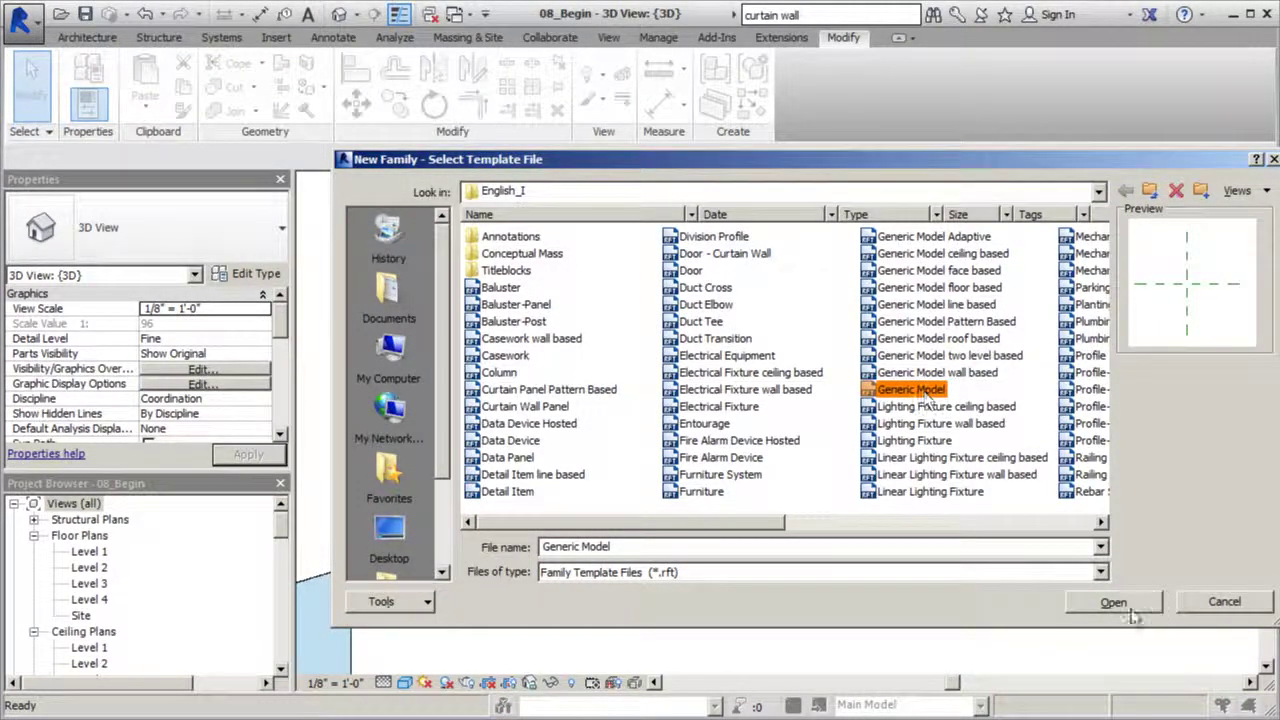
click(1080, 603)
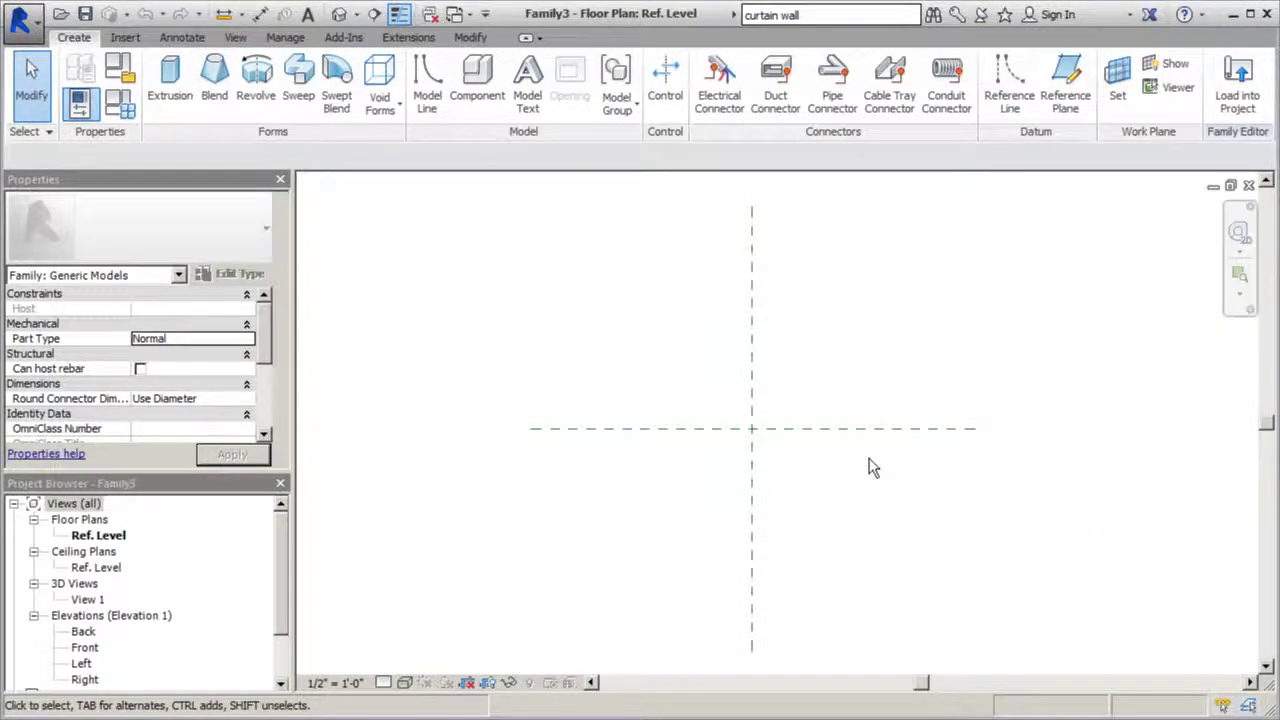
Save the new family as Steel Spider Clip
click(35, 28)
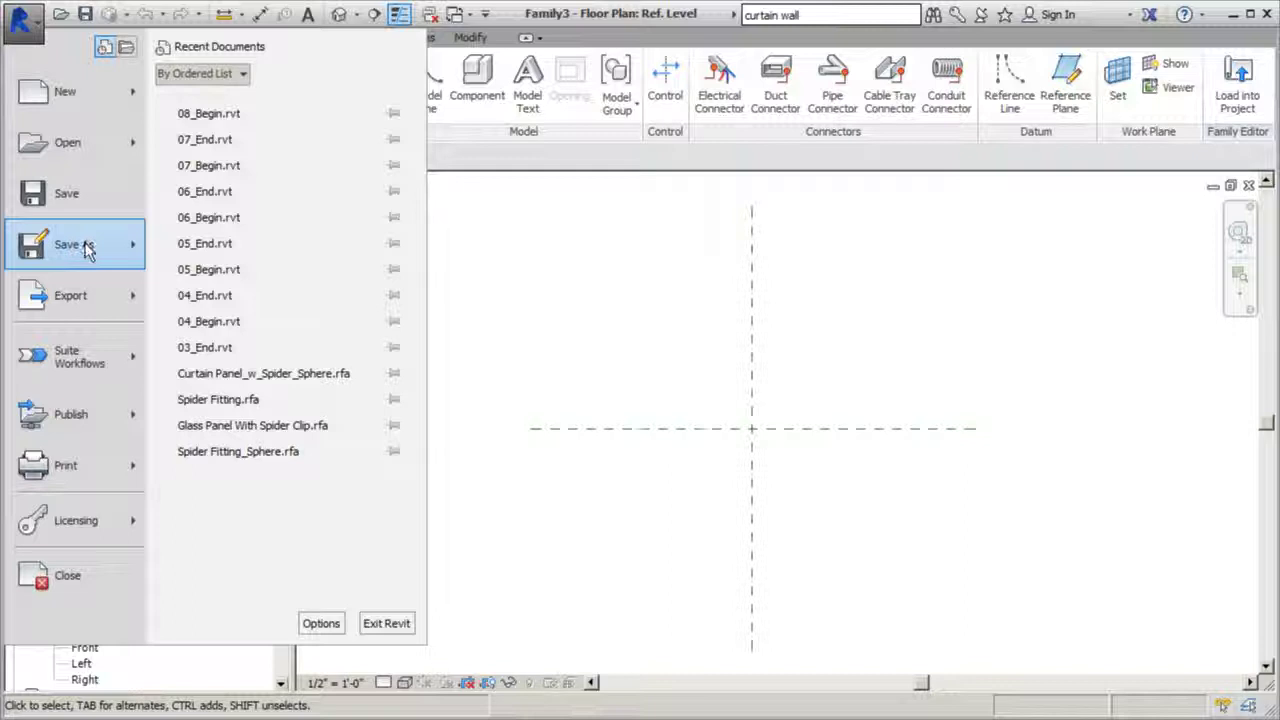
mouse_move(87, 248)
click(486, 165)
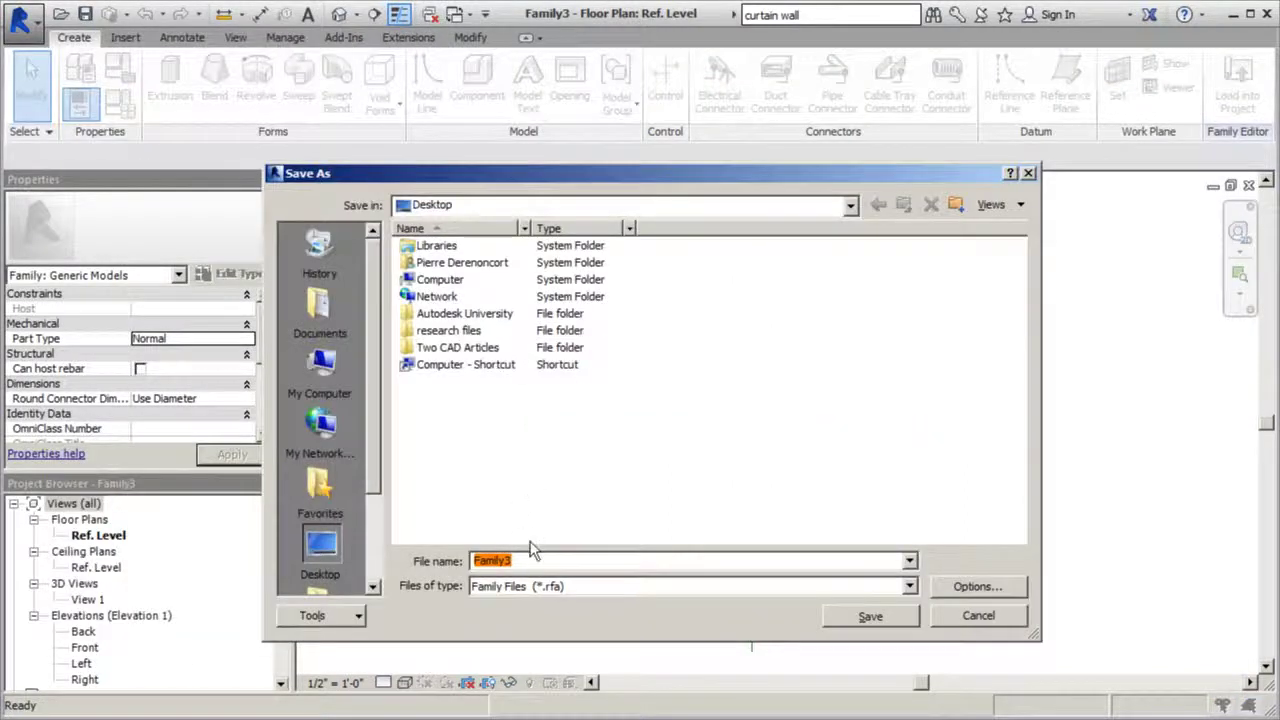
text(Steel Spider)
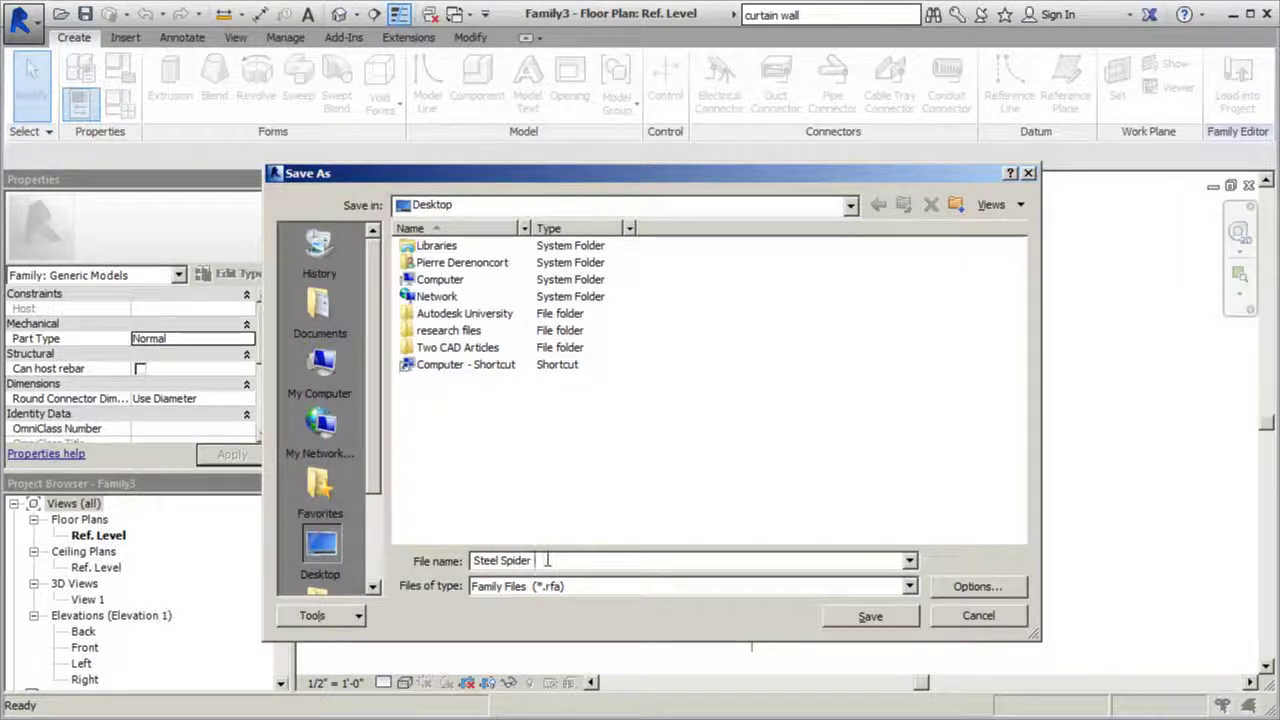
text( Clip)
click(870, 616)
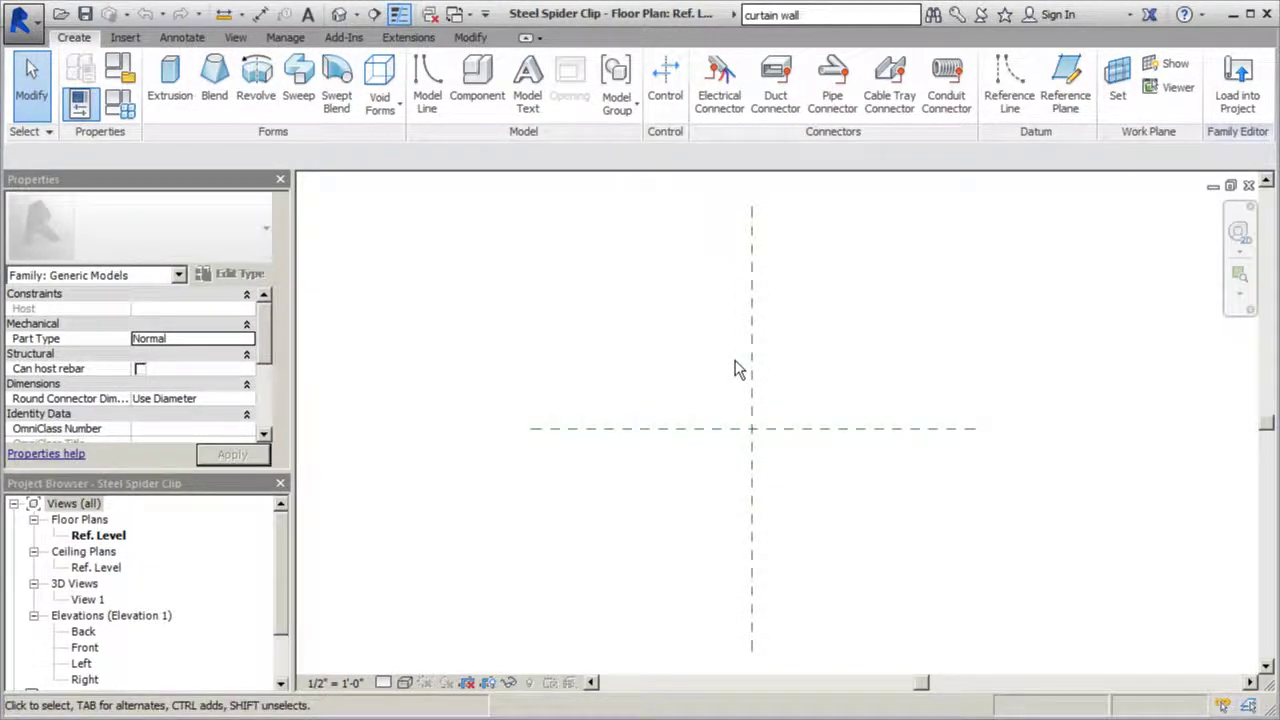
Start a solid extrusion sketch in the Ref. Level floor plan
click(172, 82)
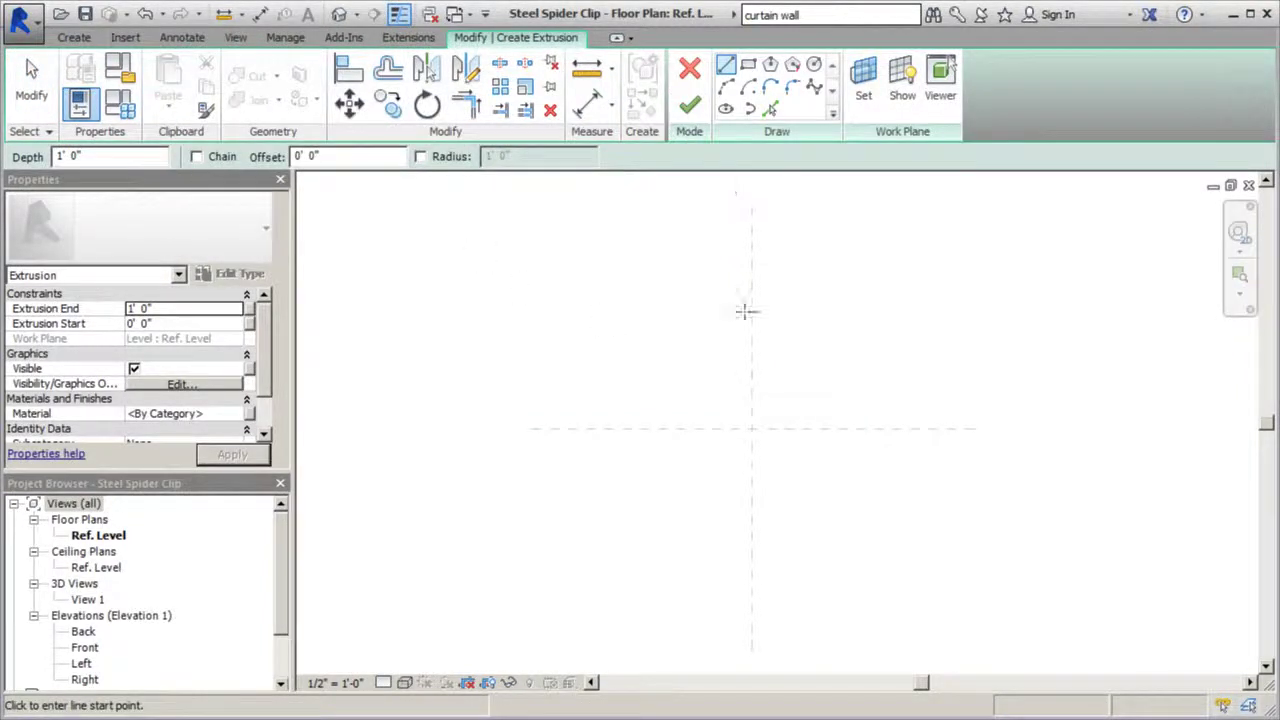
click(751, 428)
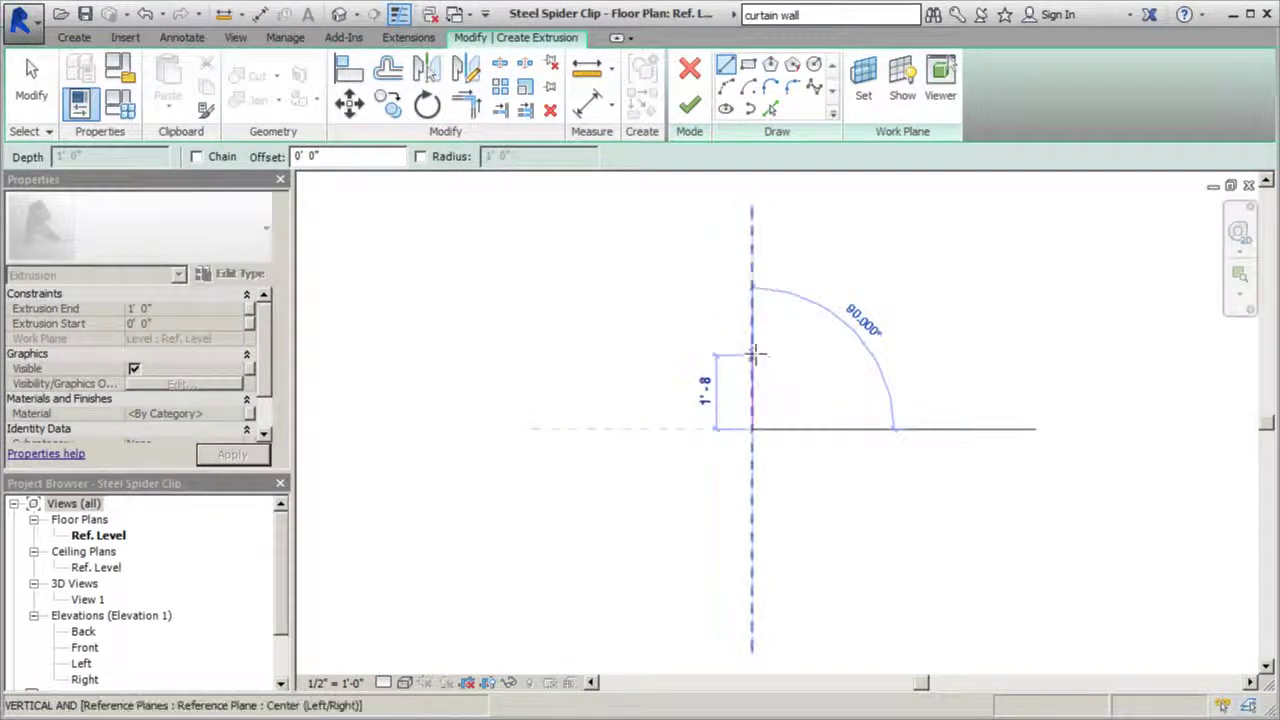
text(.5)
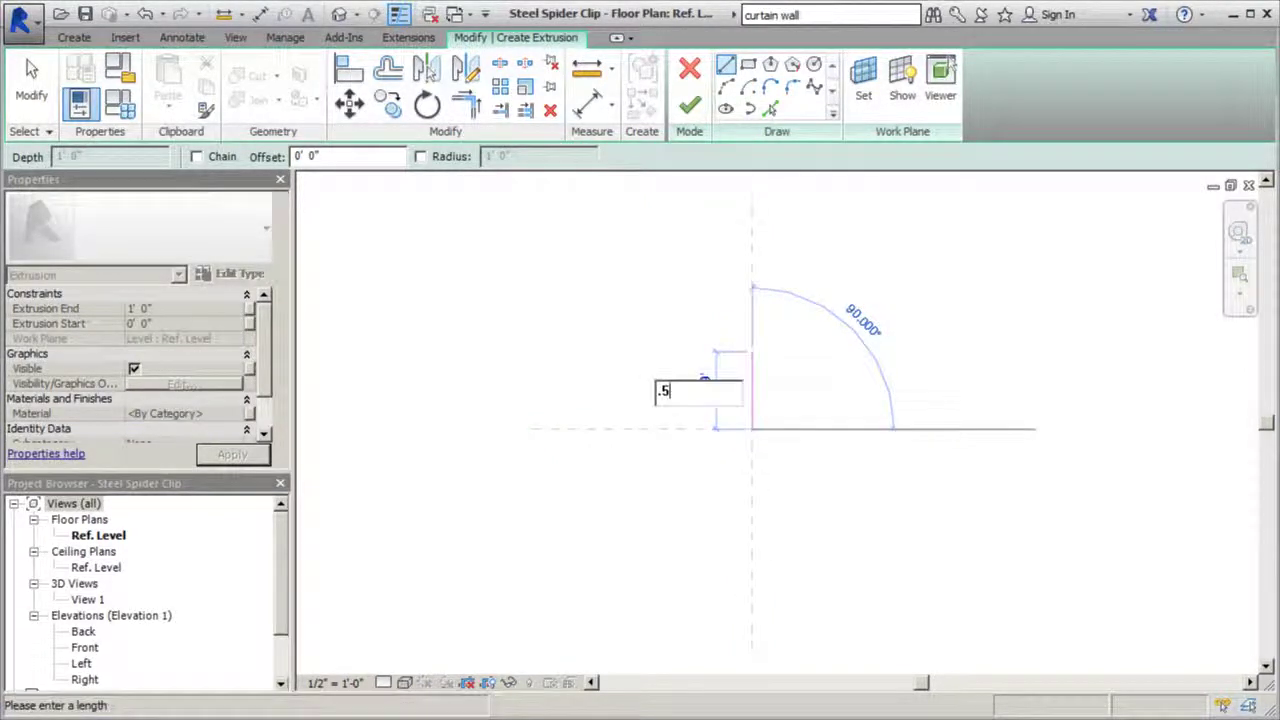
text(')
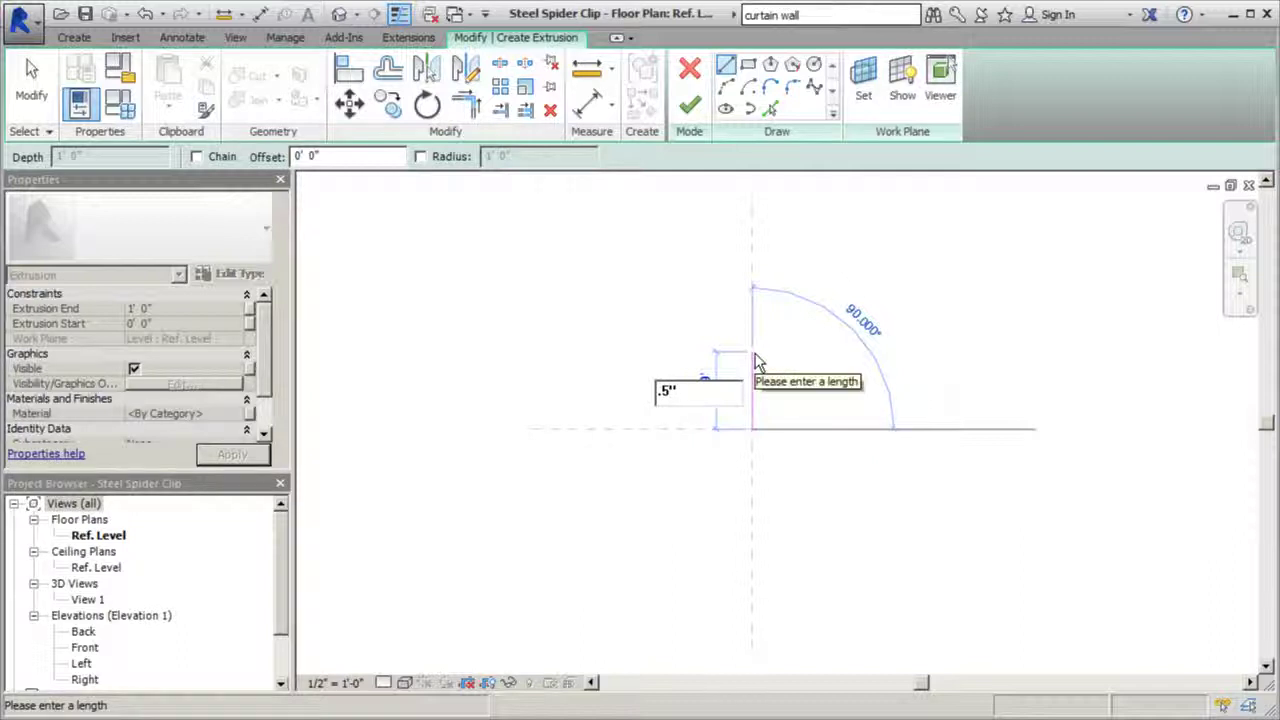
key(Escape)
key(Escape)
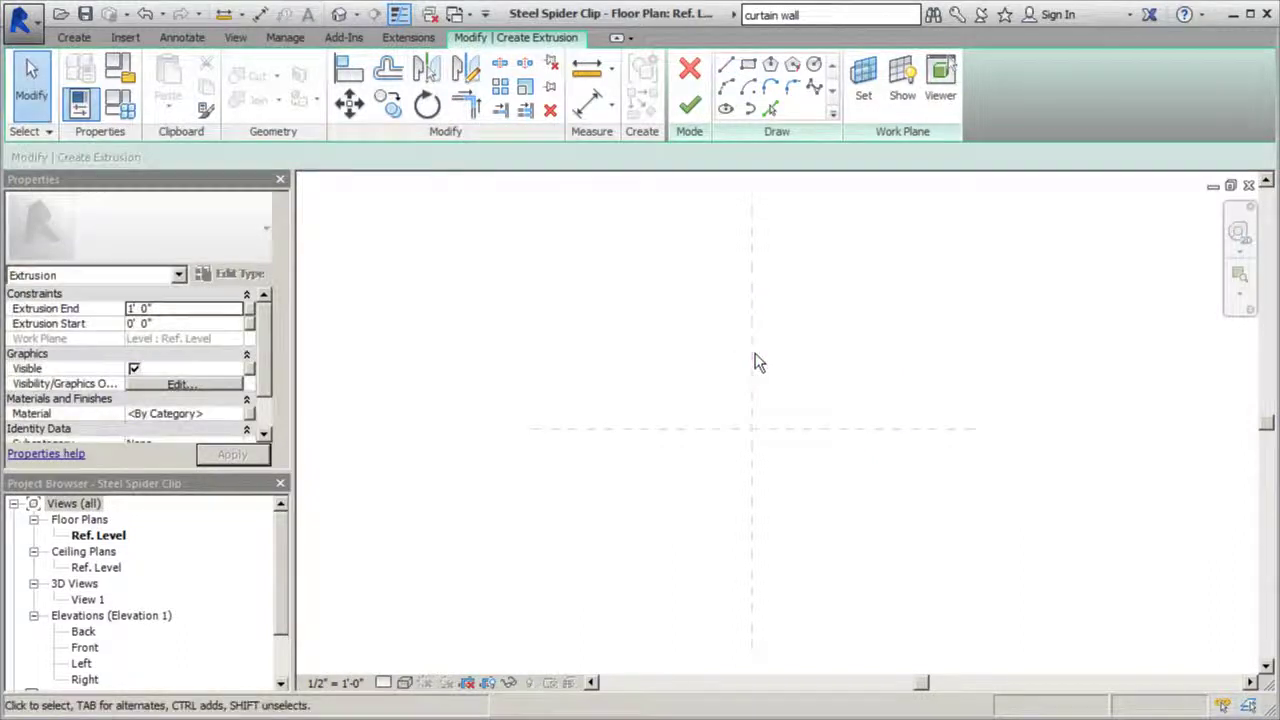
Sketch a 0.5" line straight up along the vertical reference plane from the intersection of the two reference planes
scroll(734, 426, up, 4)
scroll(725, 563, down, 2)
scroll(803, 575, down, 3)
scroll(750, 580, up, 3)
scroll(792, 486, up, 3)
scroll(703, 541, down, 3)
click(726, 64)
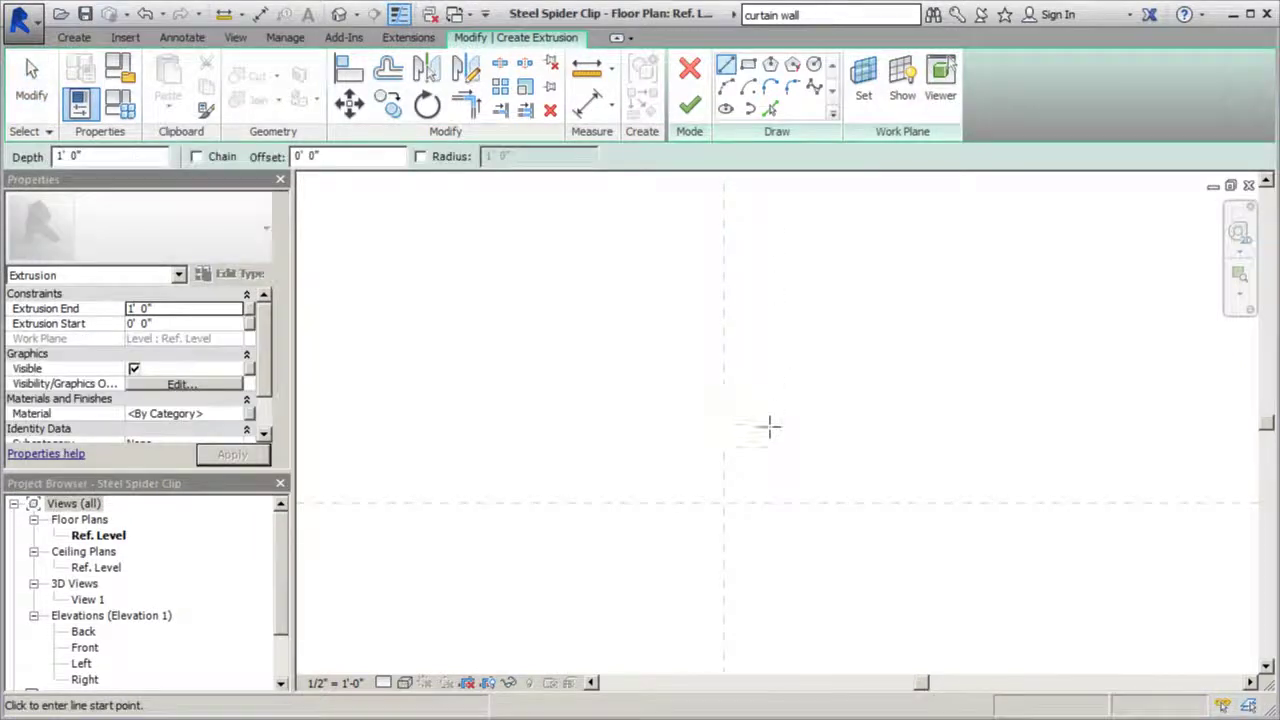
click(726, 502)
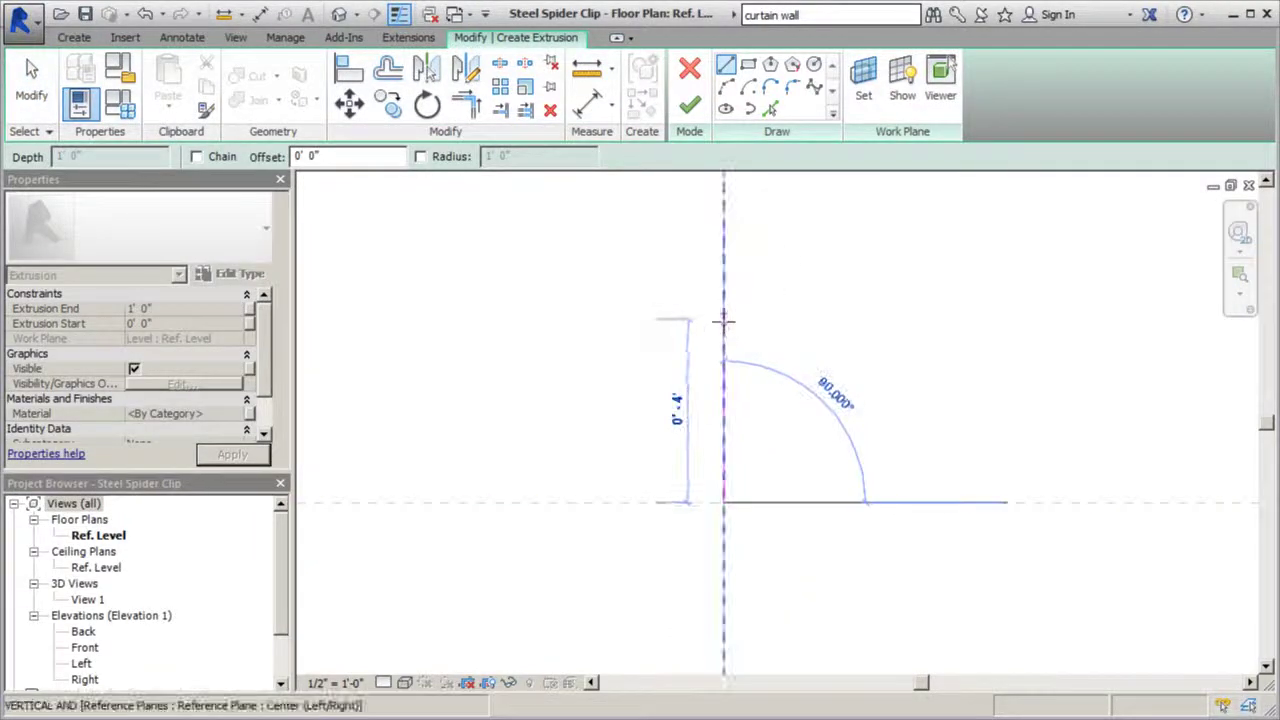
text(1/2)
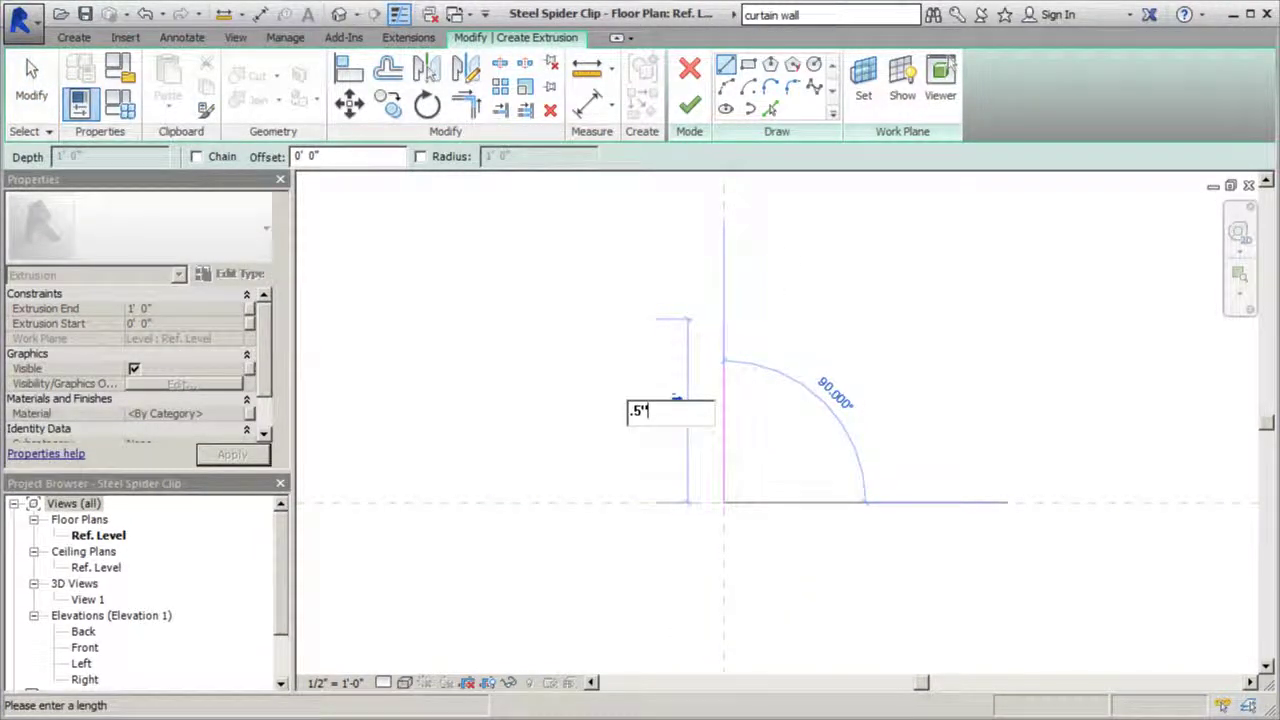
key(Return)
Sketch a 1" line along the horizontal reference plane, going left from the reference plane intersection
scroll(700, 512, up, 4)
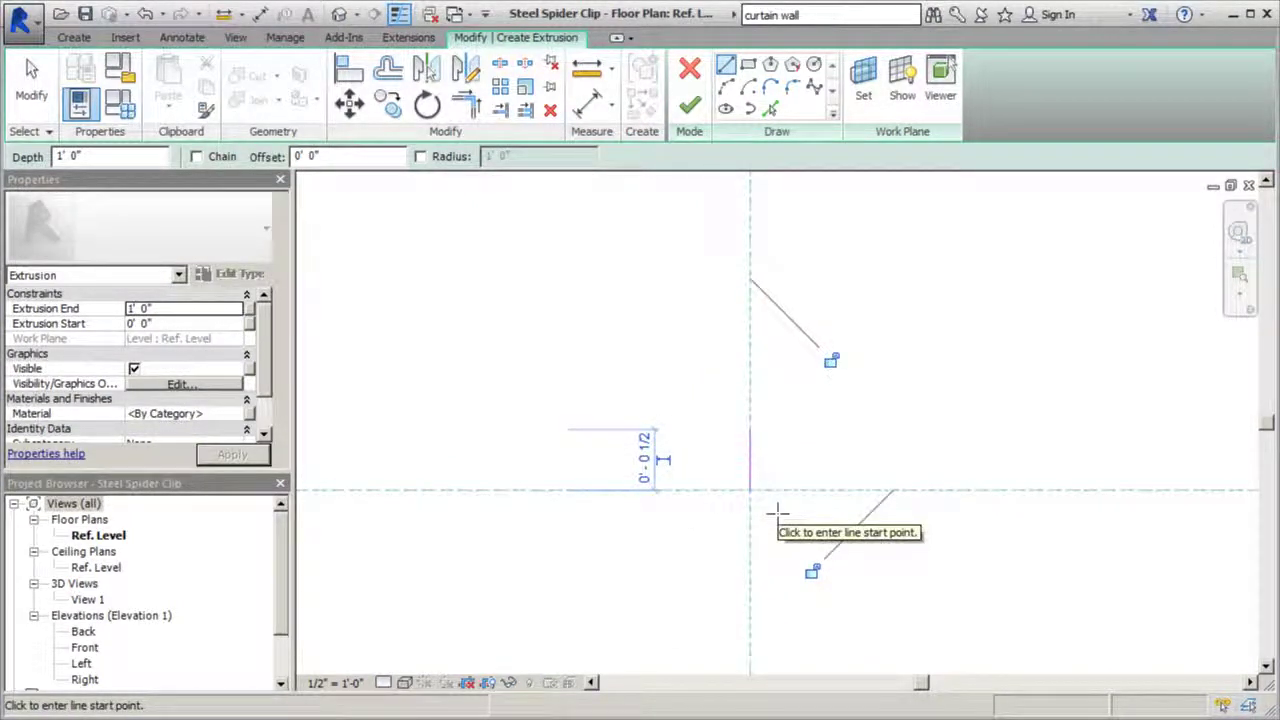
click(750, 490)
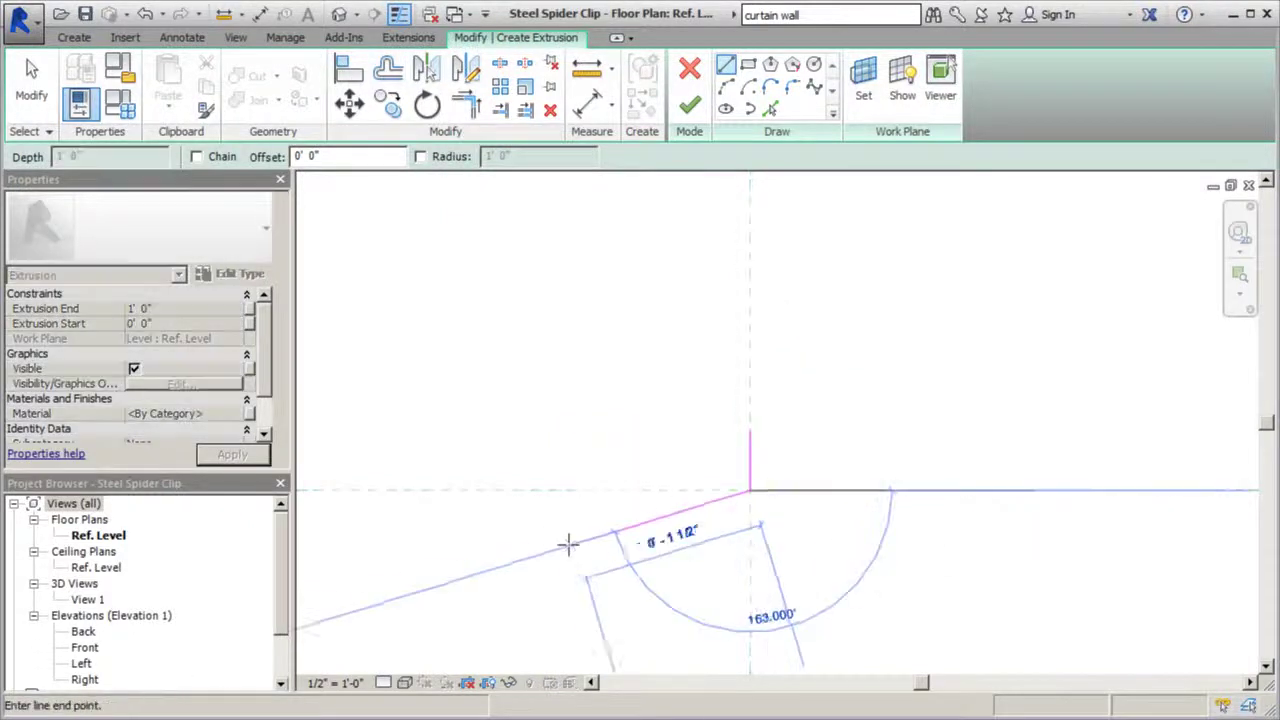
text(1')
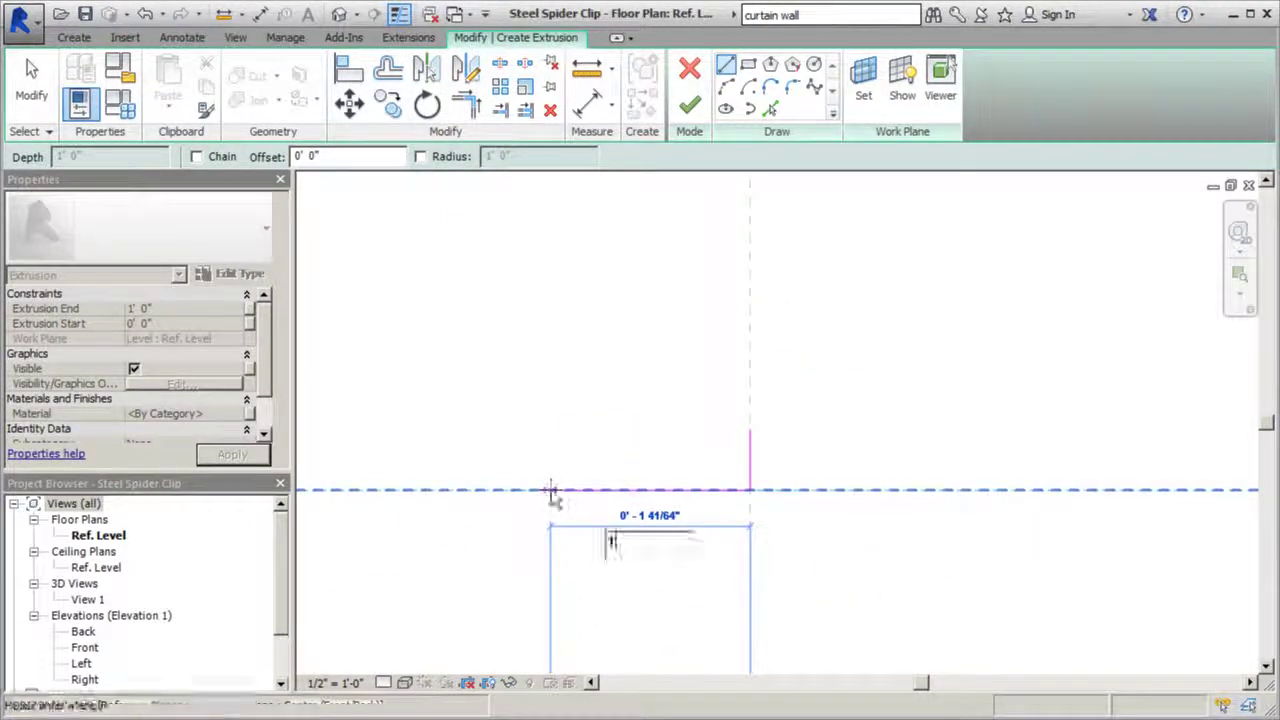
key(Return)
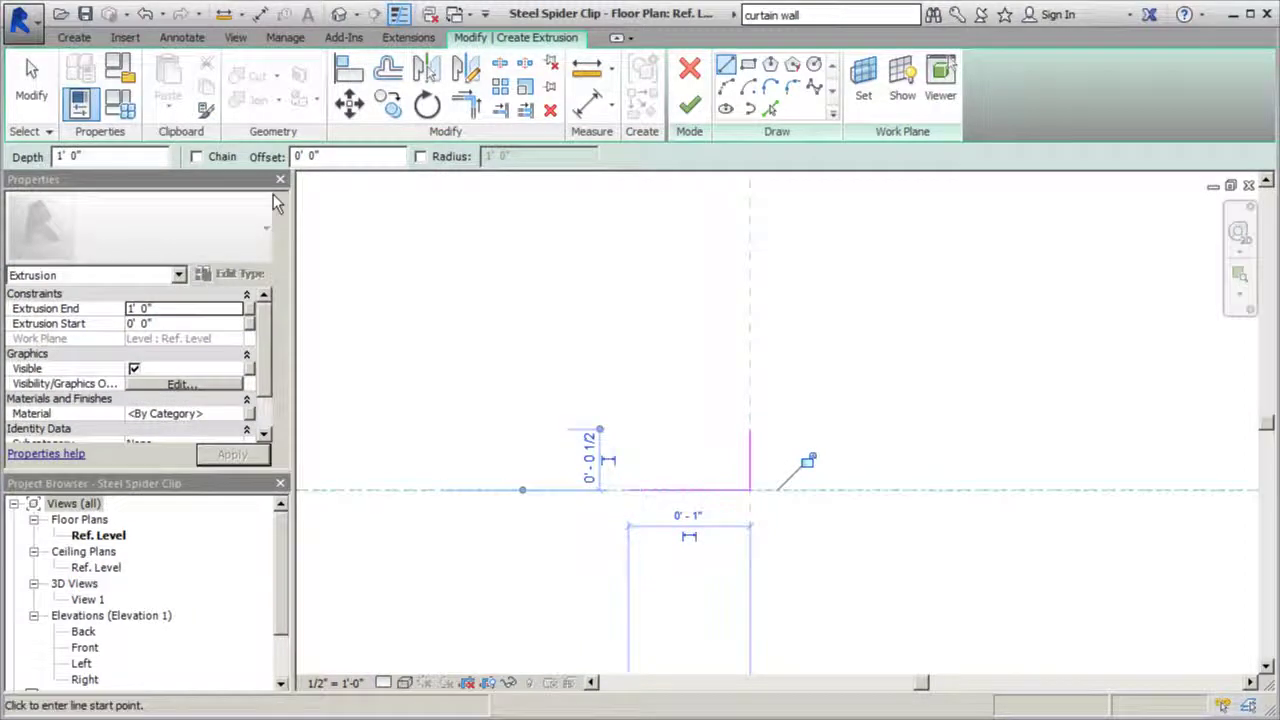
click(18, 92)
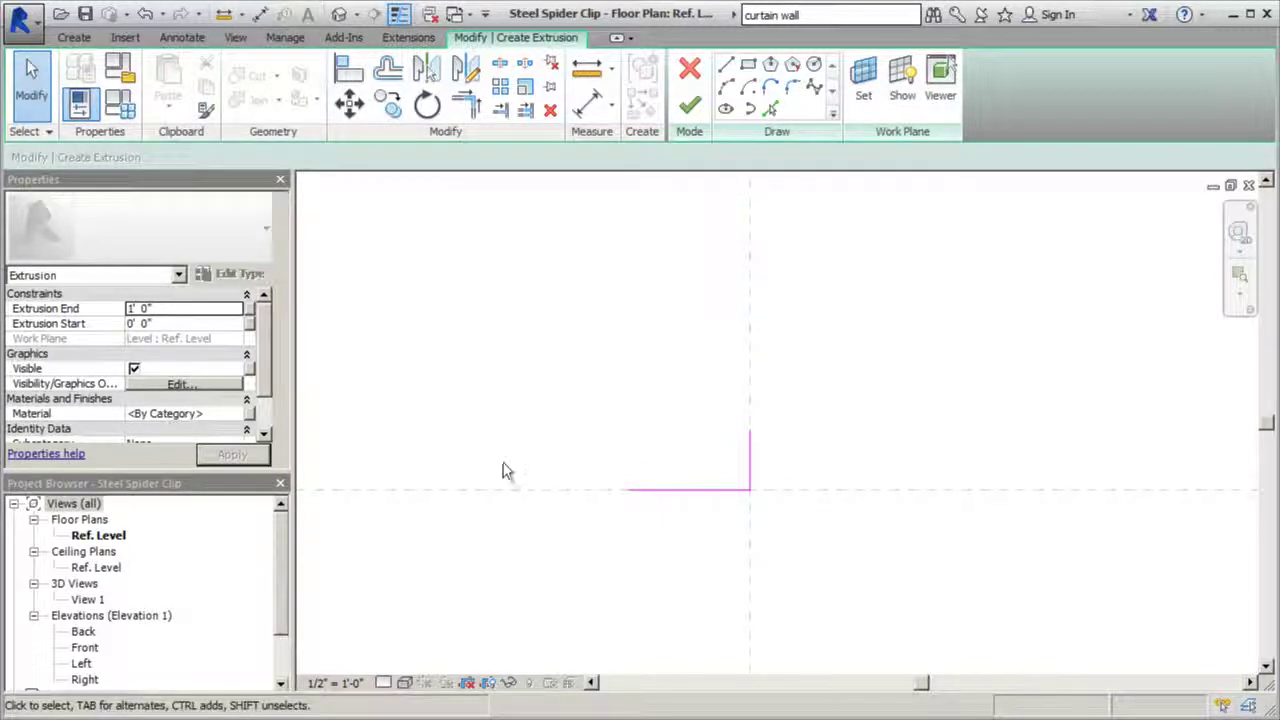
Copy the vertical 1/2" sketch line 5" to the left along the horizontal reference plane
click(751, 480)
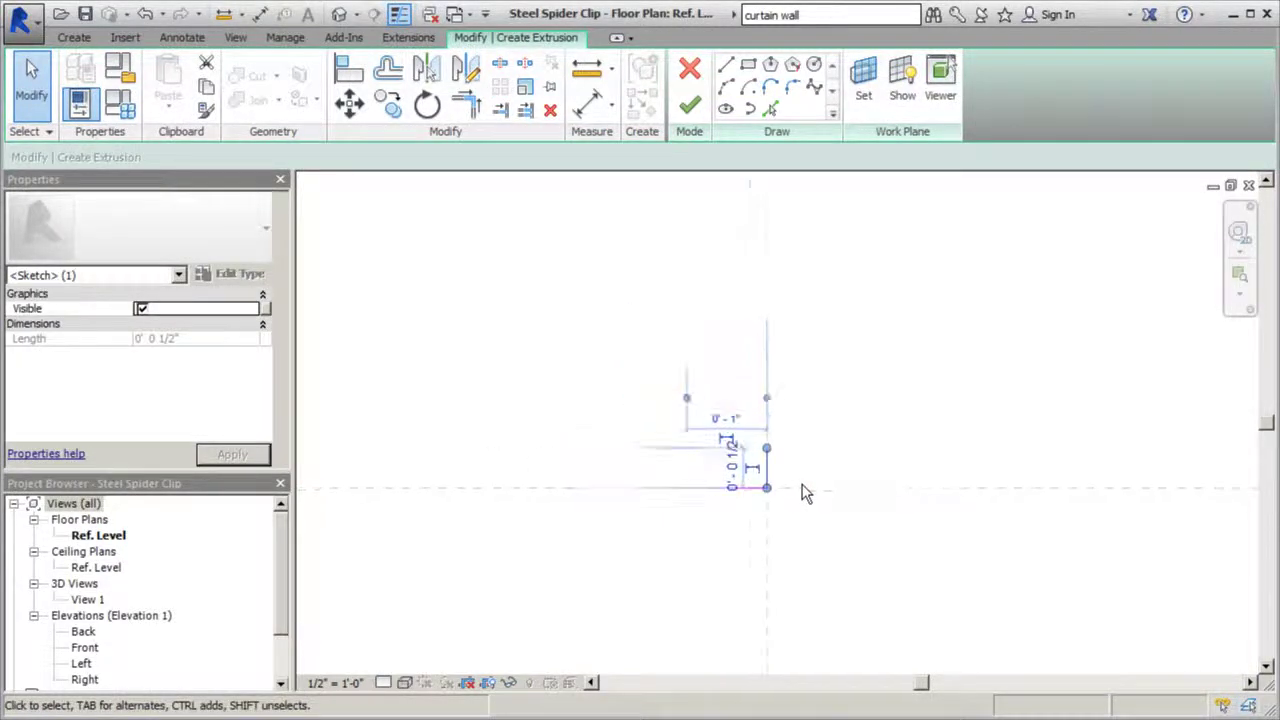
click(388, 103)
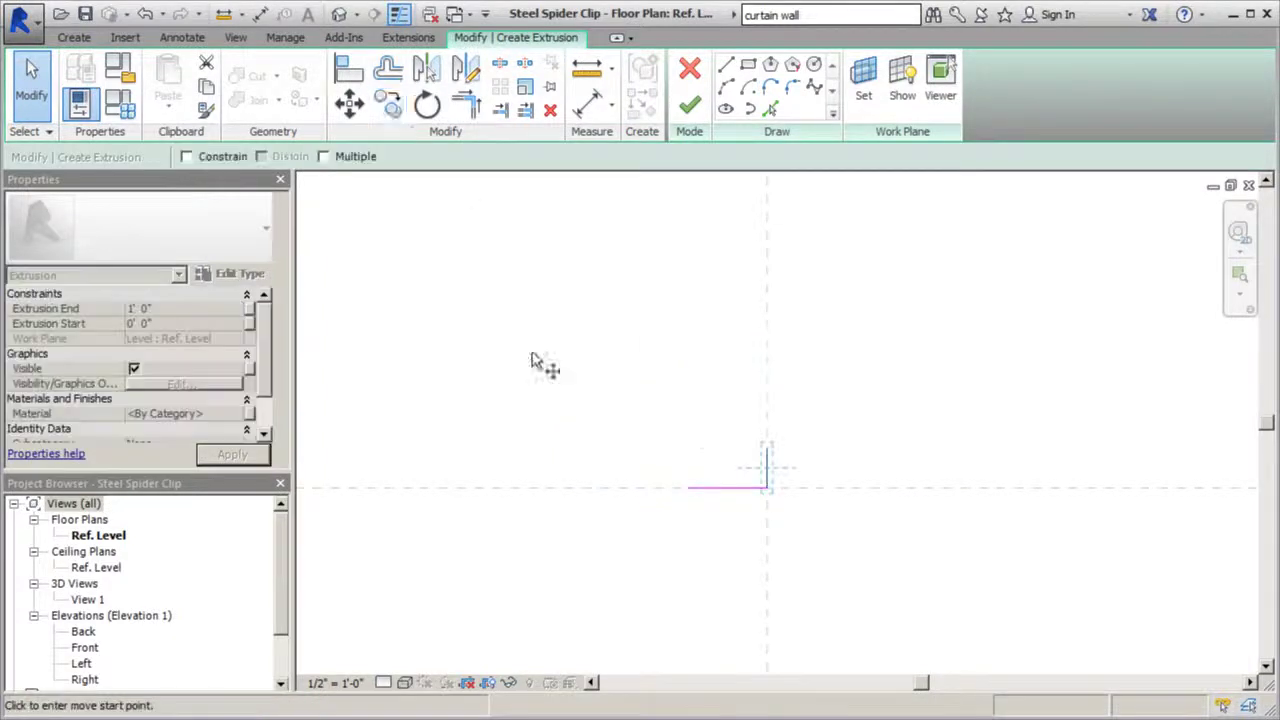
click(766, 489)
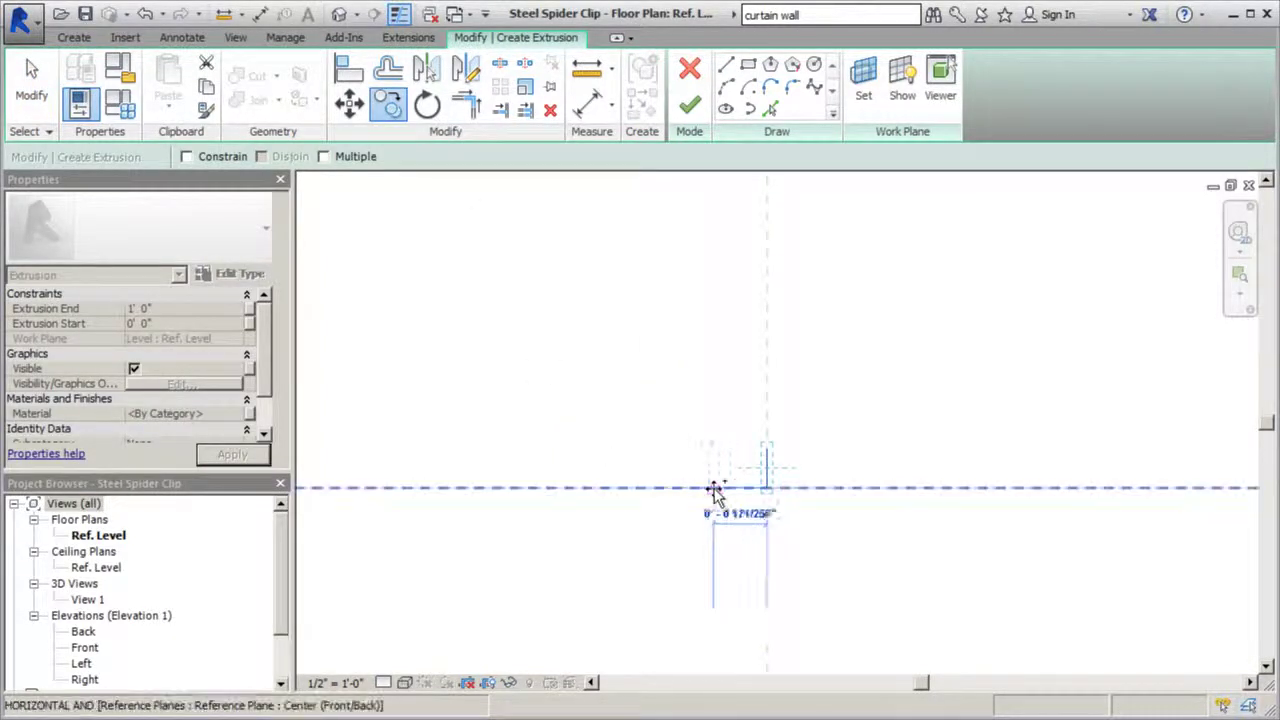
text(5')
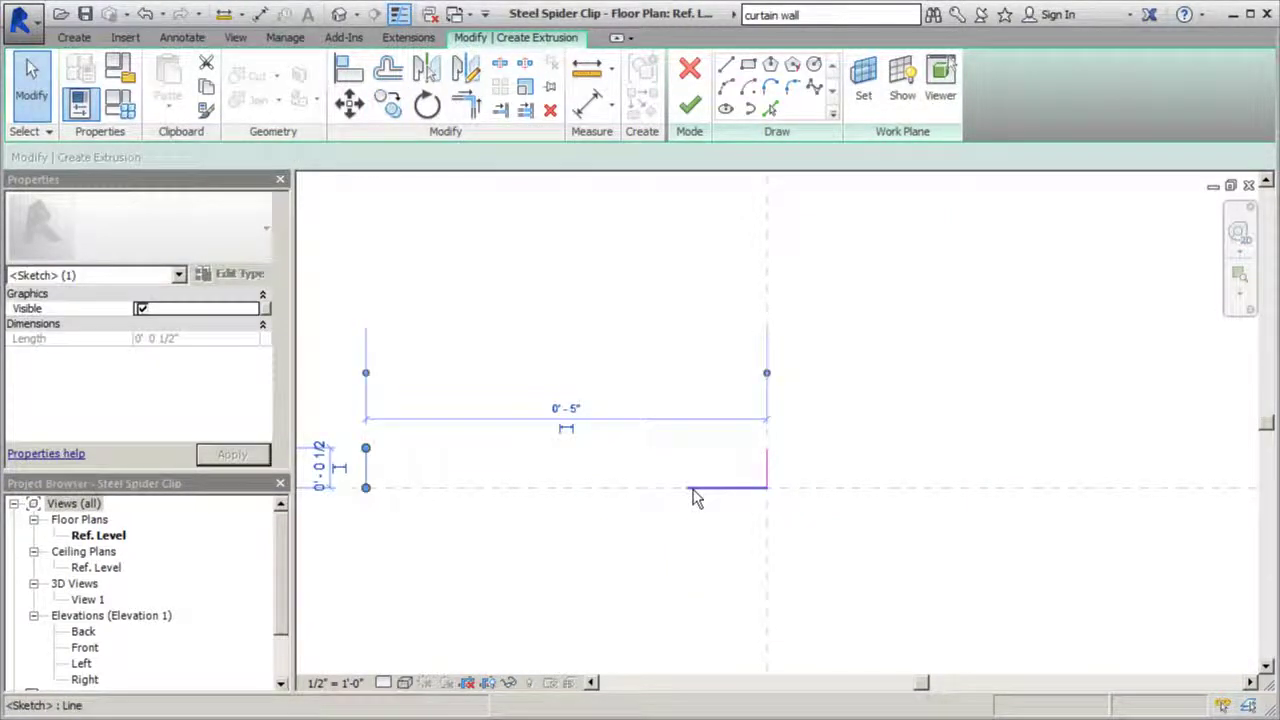
click(31, 95)
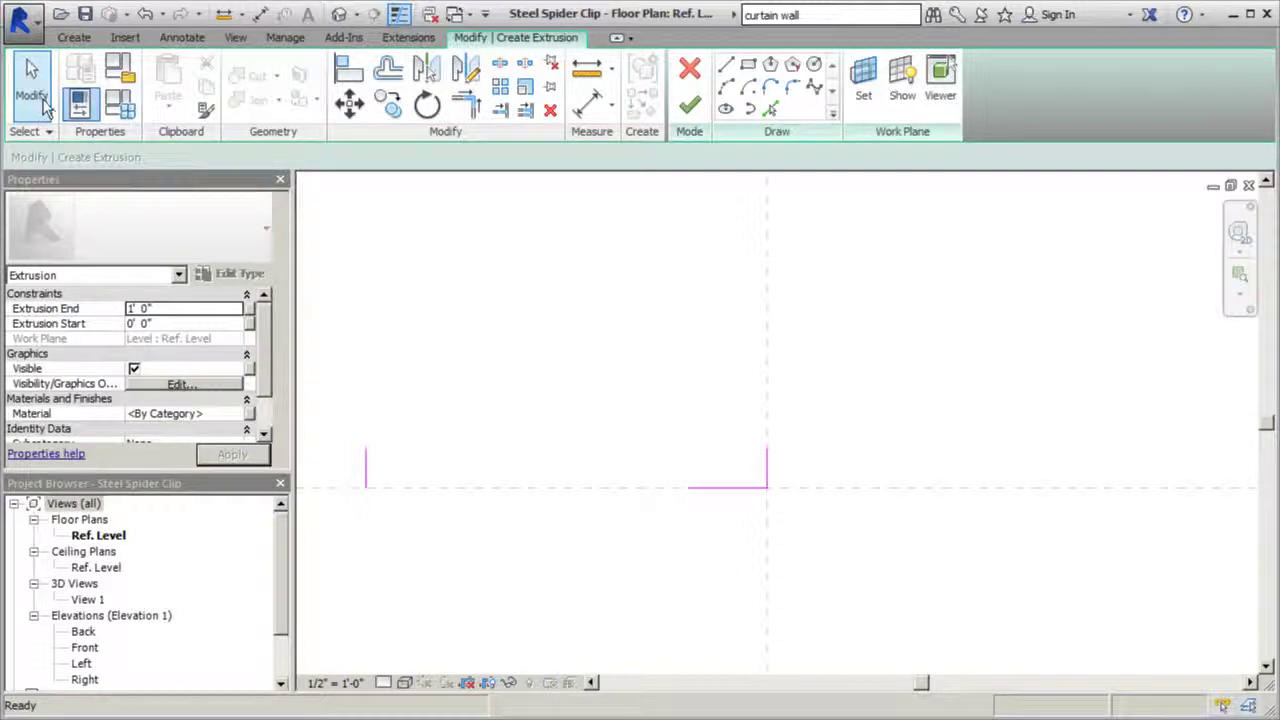
Copy the horizontal 1" sketch line 2.125" straight up along the vertical reference plane
click(722, 490)
click(388, 104)
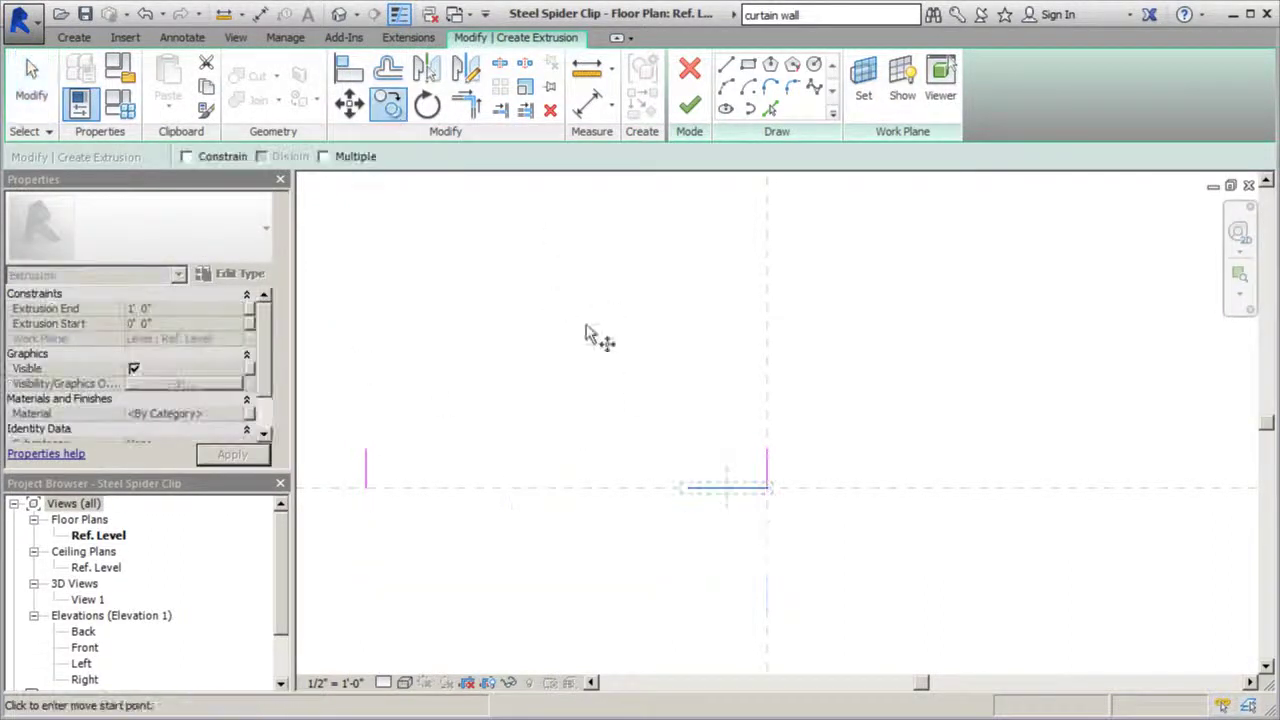
click(768, 488)
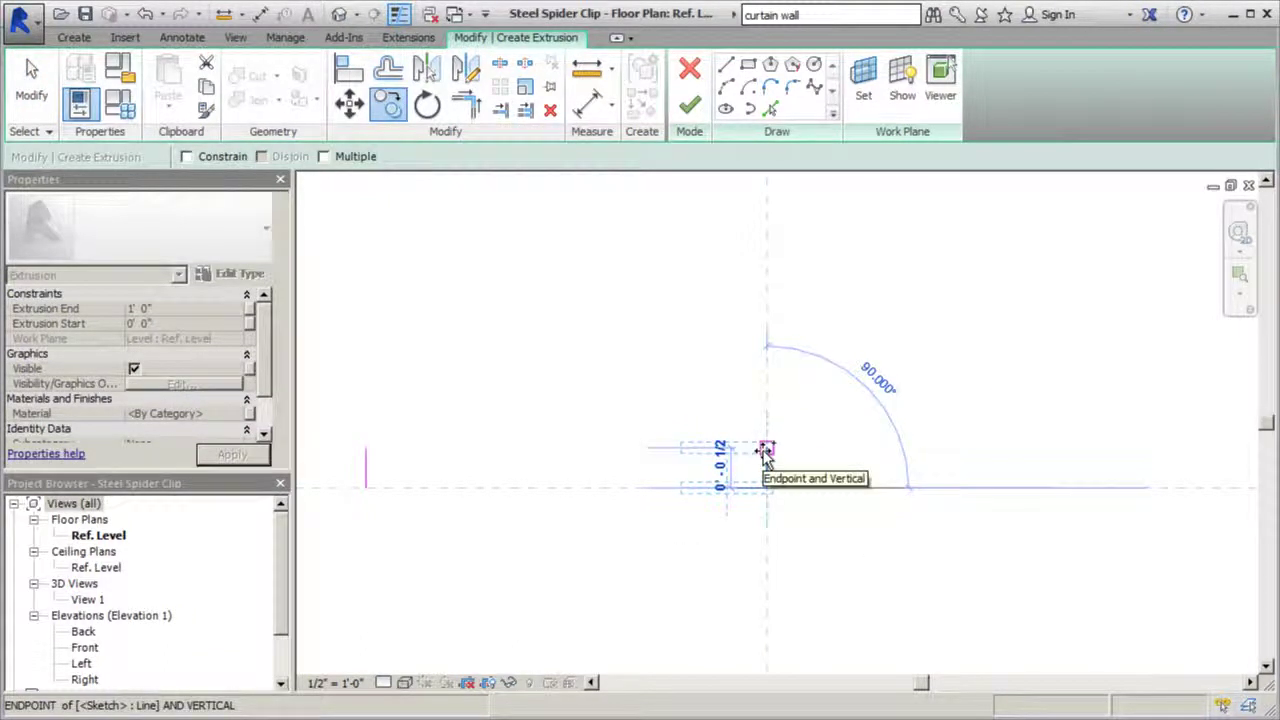
text(2)
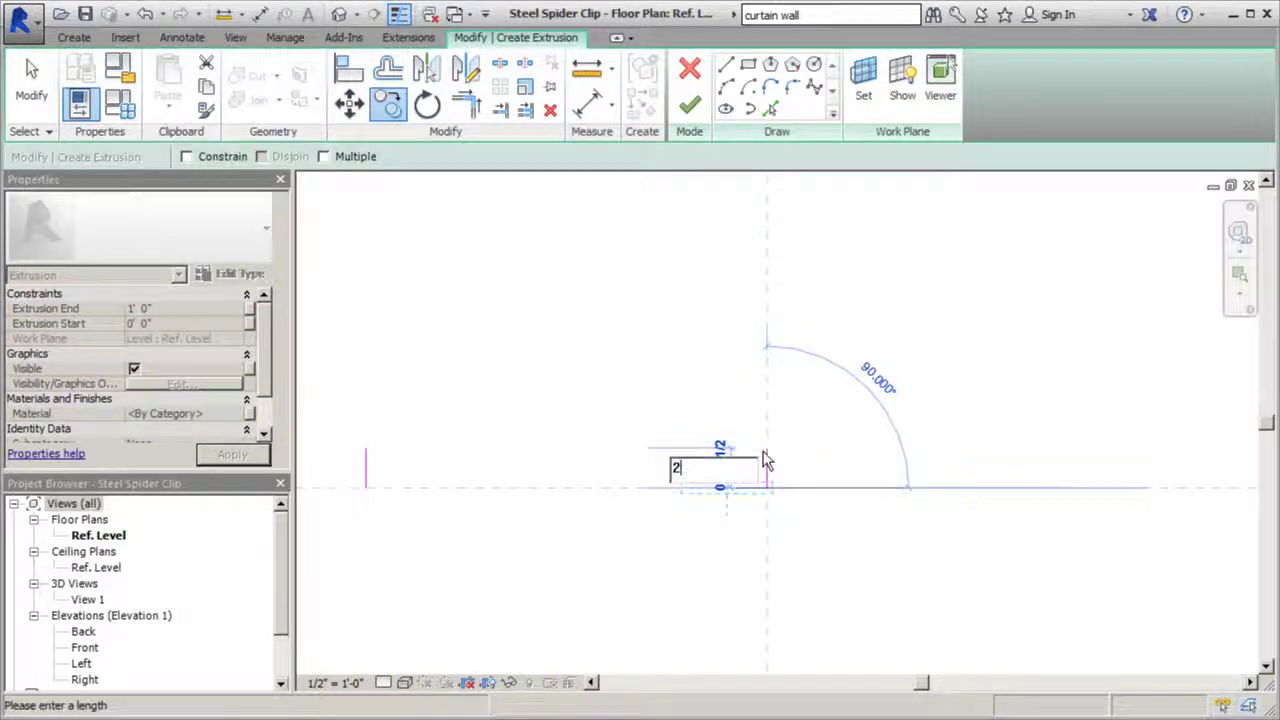
text(.125")
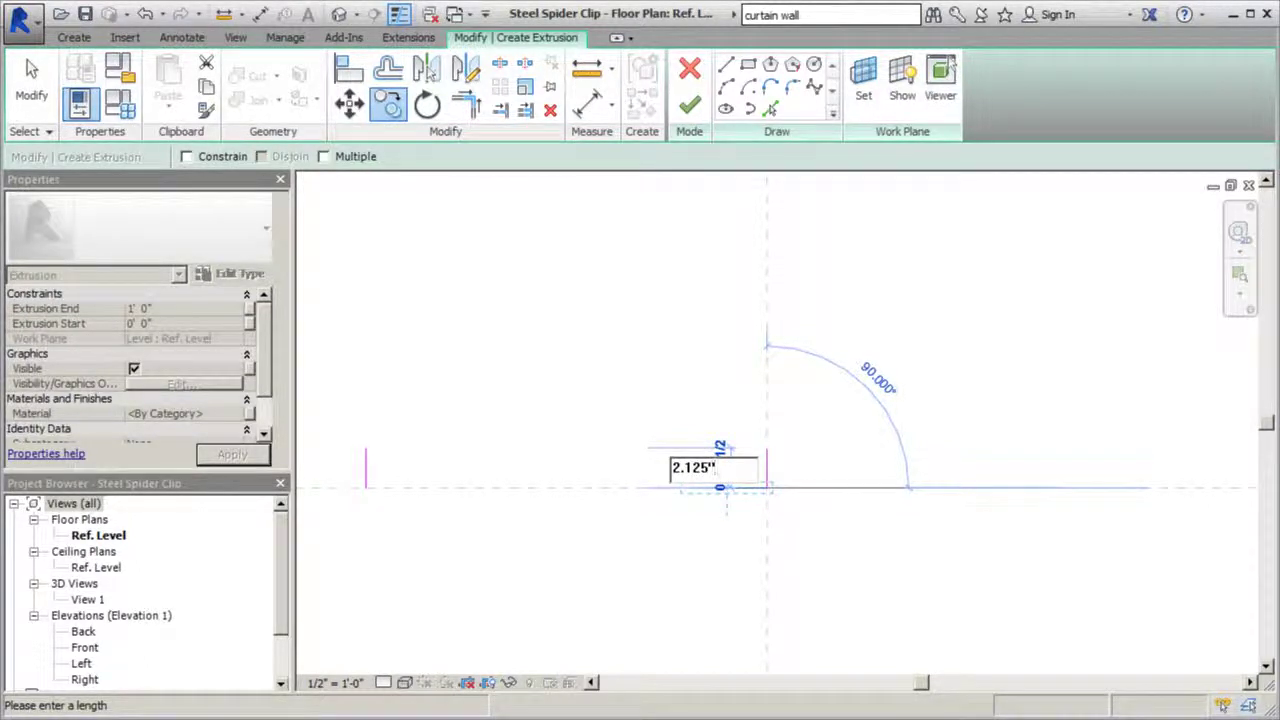
key(Return)
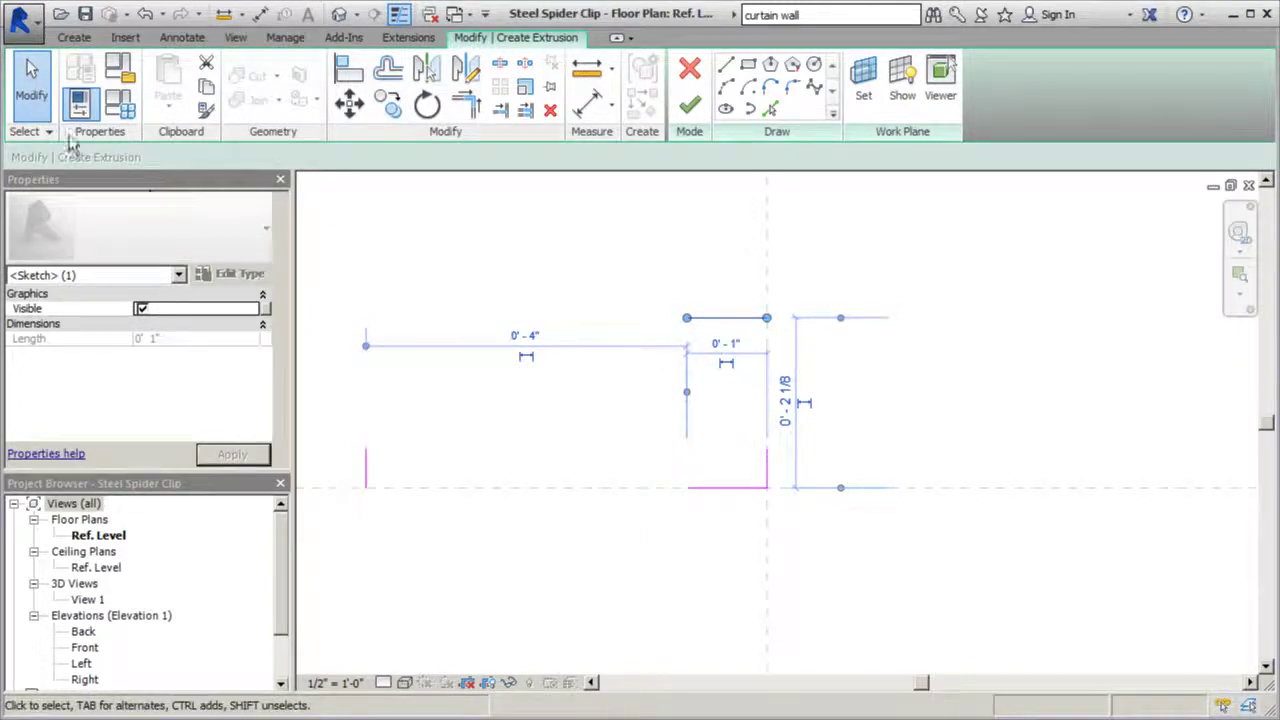
click(31, 85)
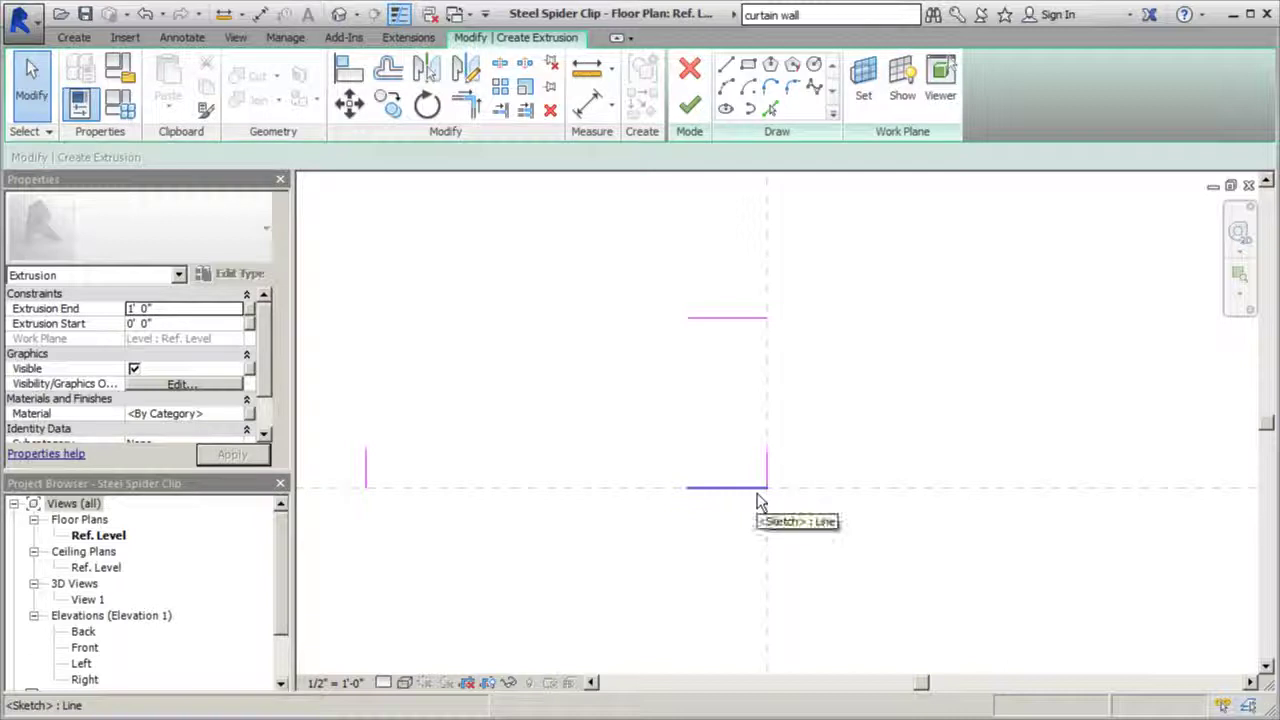
Trim/extend the copied vertical line and the copied upper horizontal line to meet in a corner
click(474, 114)
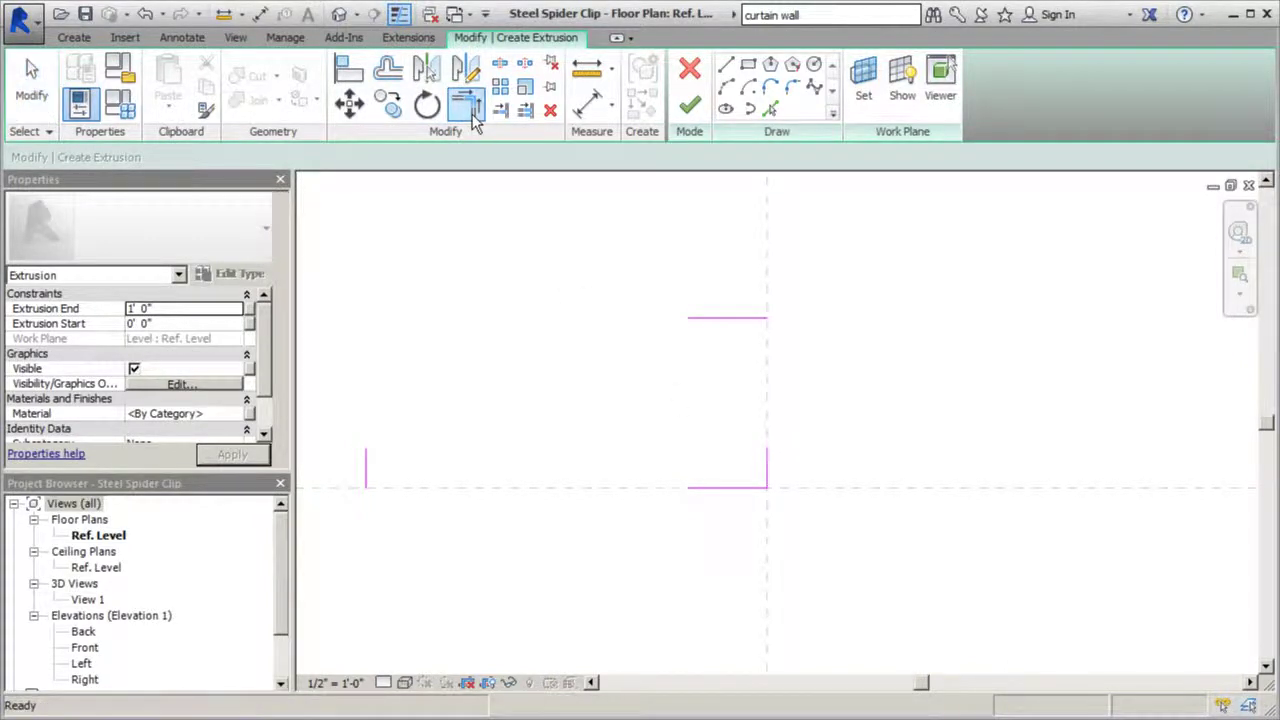
click(366, 466)
click(720, 320)
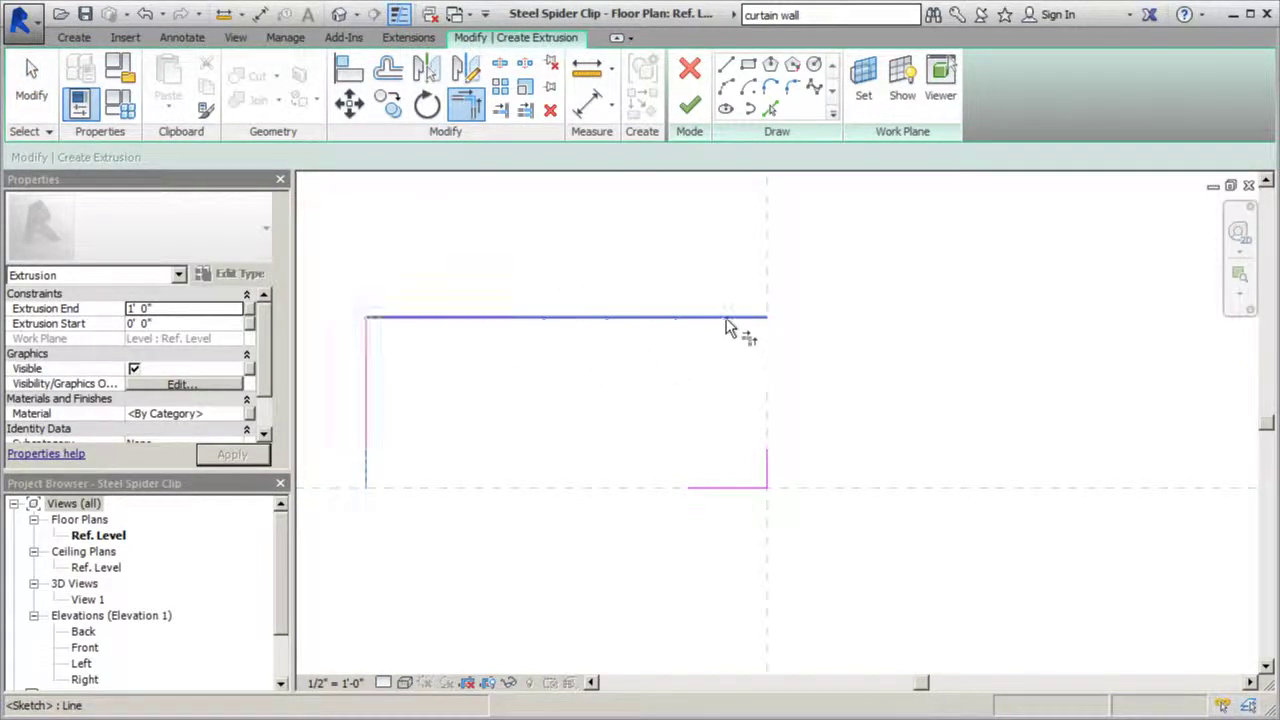
Offset a copy of the uppermost horizontal sketch line 3/16" downward
click(50, 95)
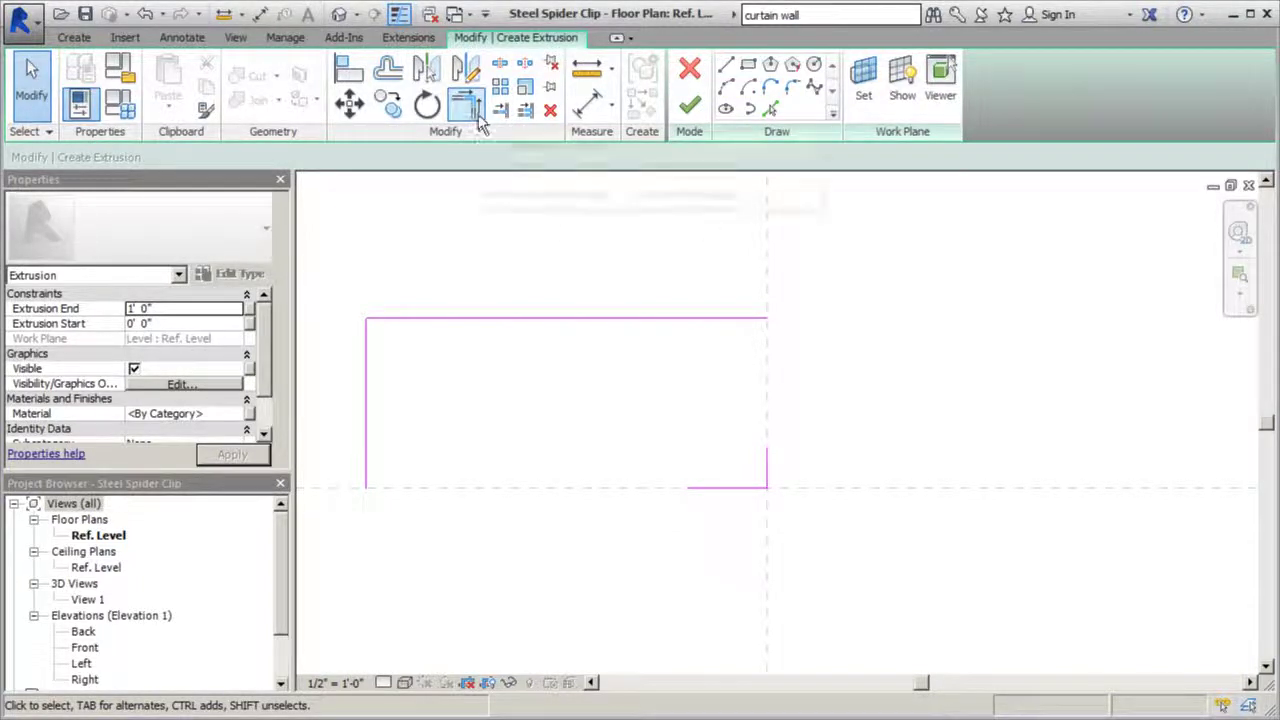
click(388, 68)
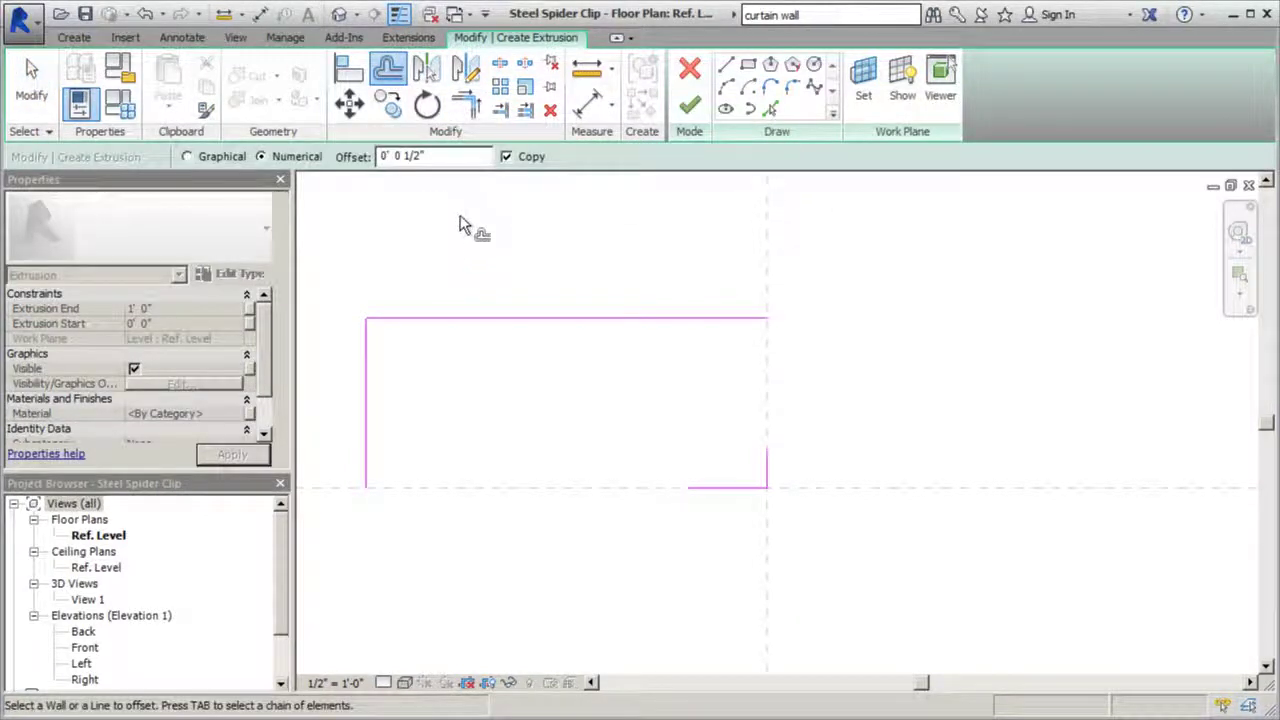
click(441, 157)
text(3/16)
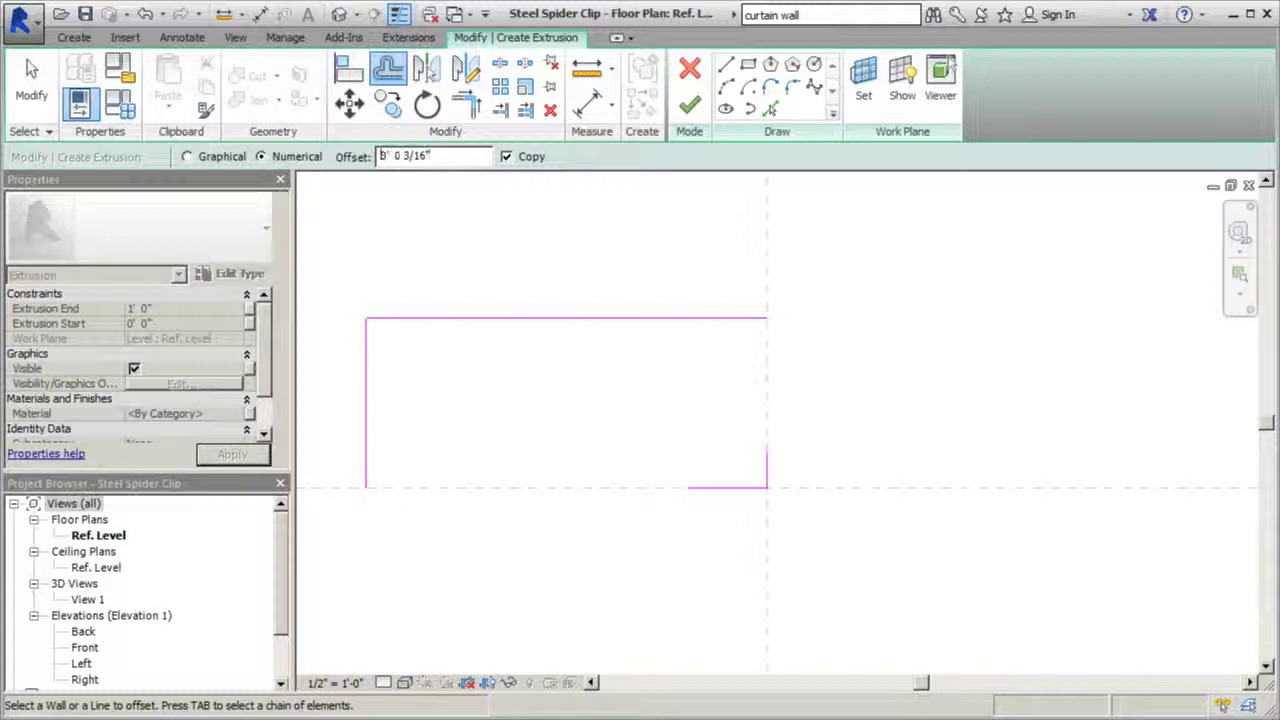
click(484, 320)
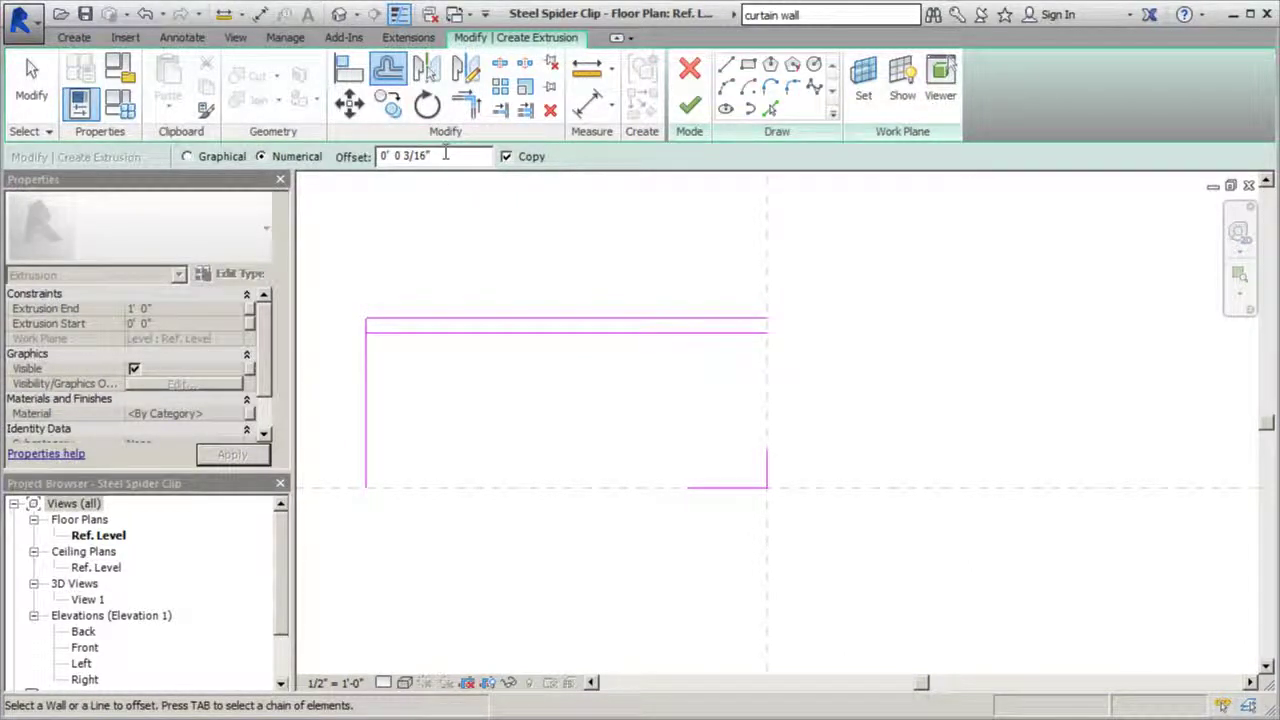
Offset a copy of the second horizontal sketch line 0.5" downward
drag(446, 155, 383, 156)
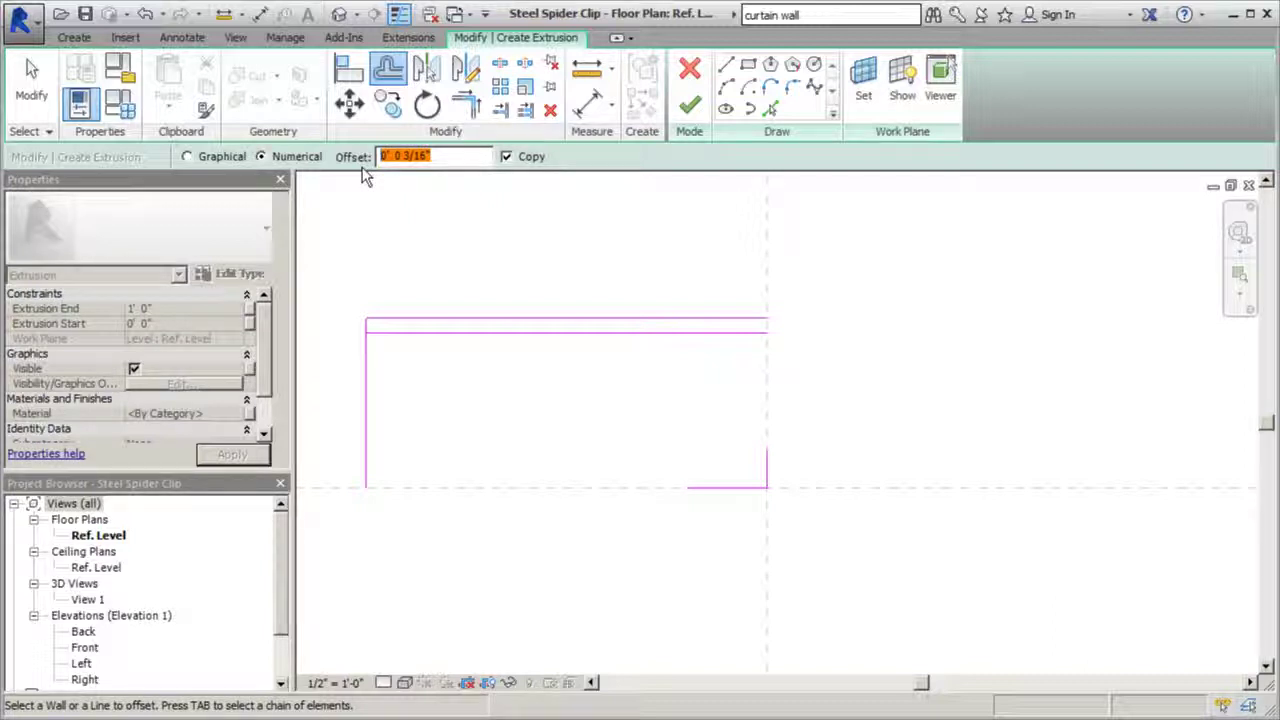
text(.5")
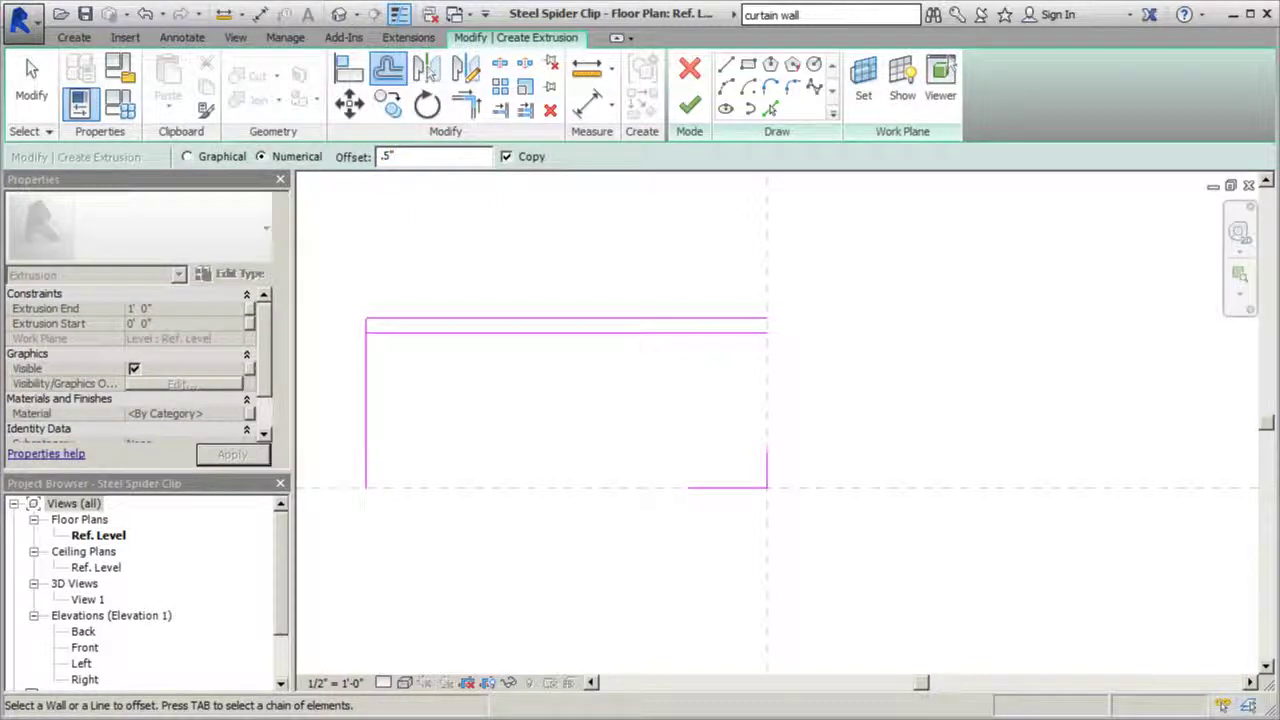
click(542, 337)
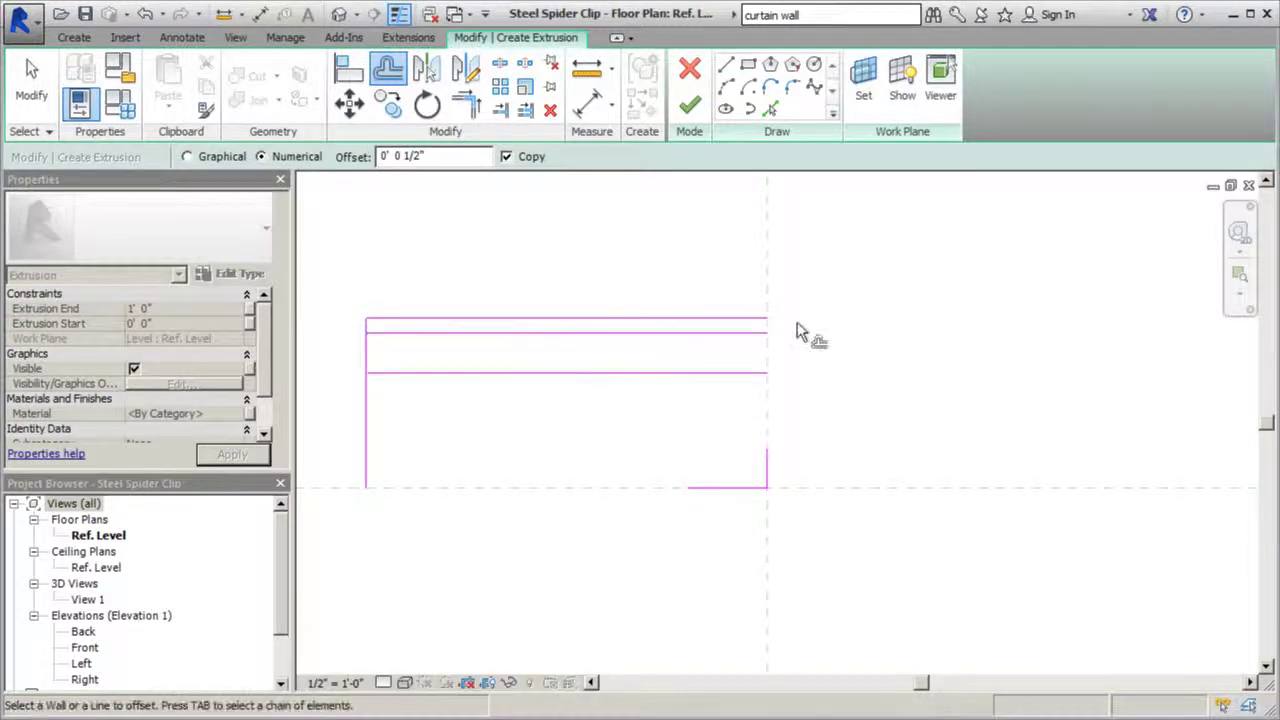
click(33, 100)
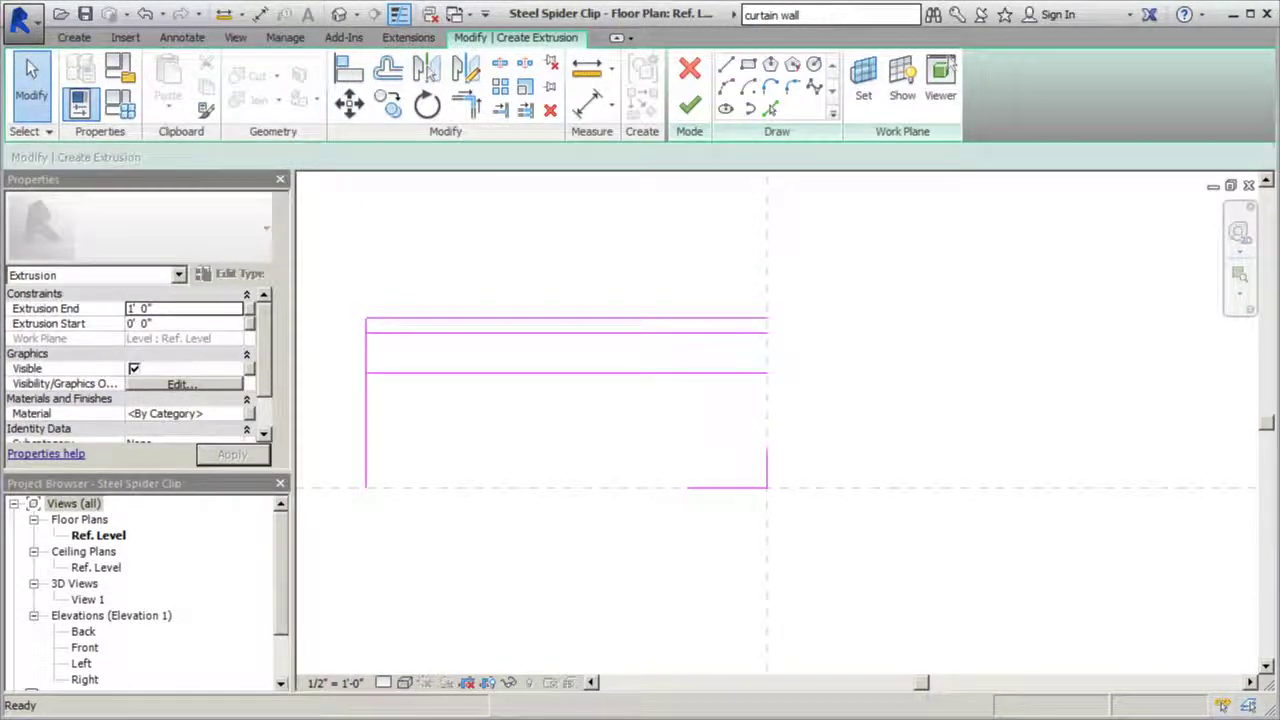
Try to copy the outer vertical sketch line 1.25" to the right from its lower endpoint
click(366, 457)
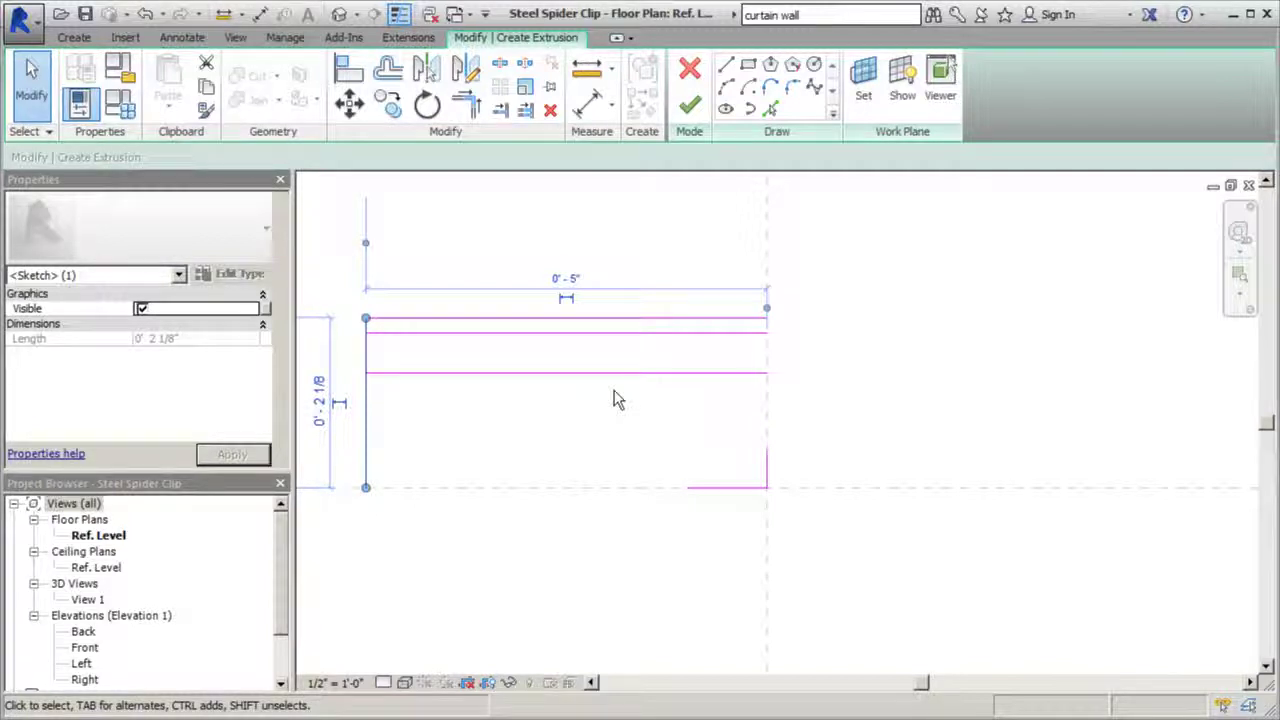
click(388, 103)
click(366, 489)
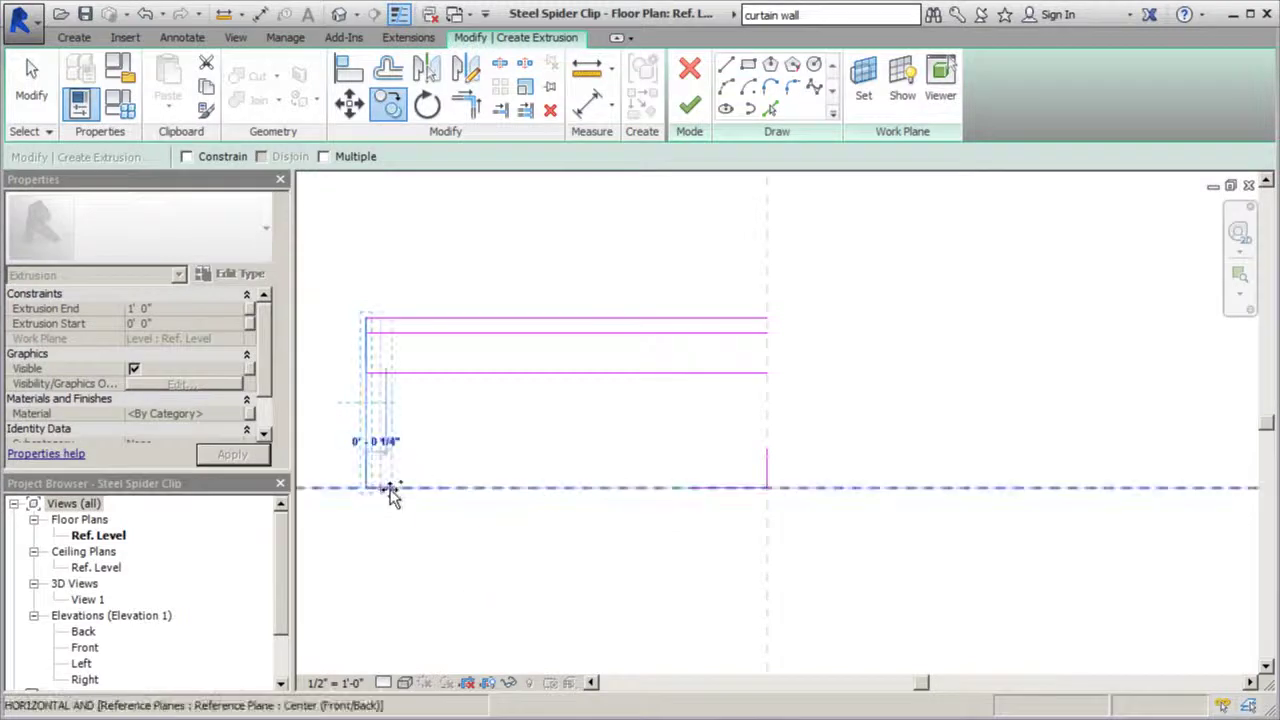
text(1)
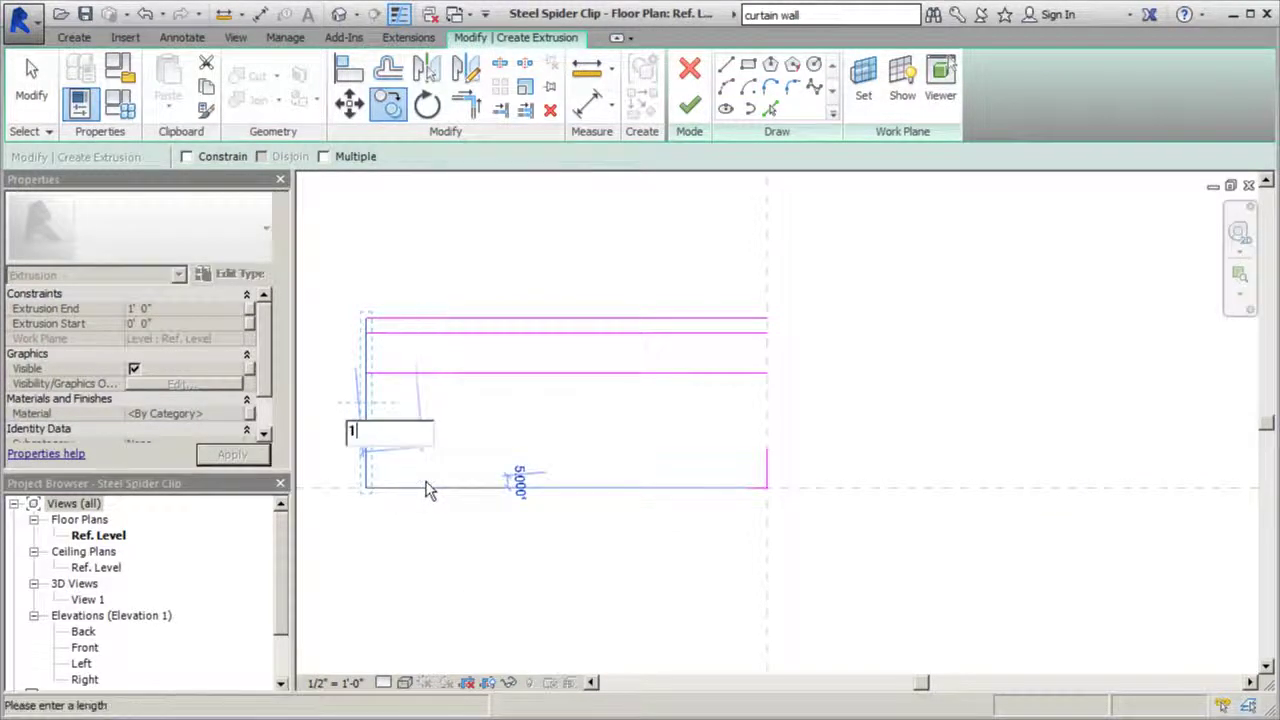
text(.25')
key(Return)
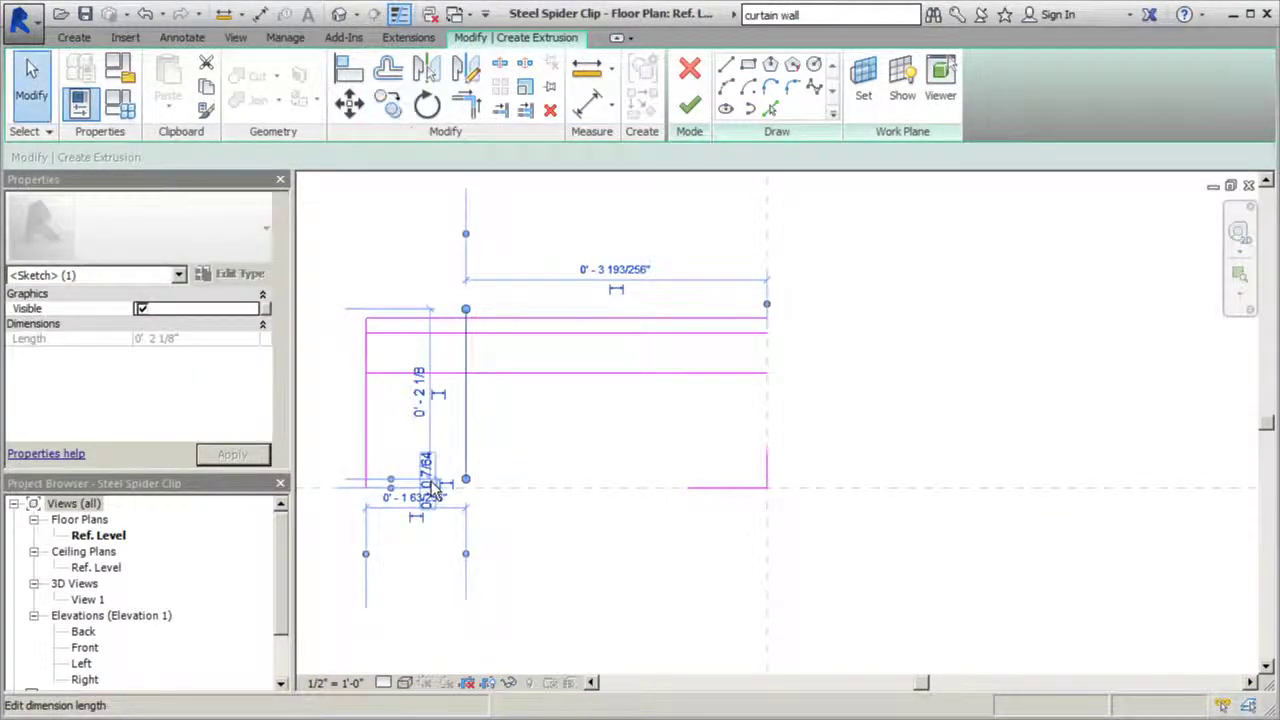
click(606, 591)
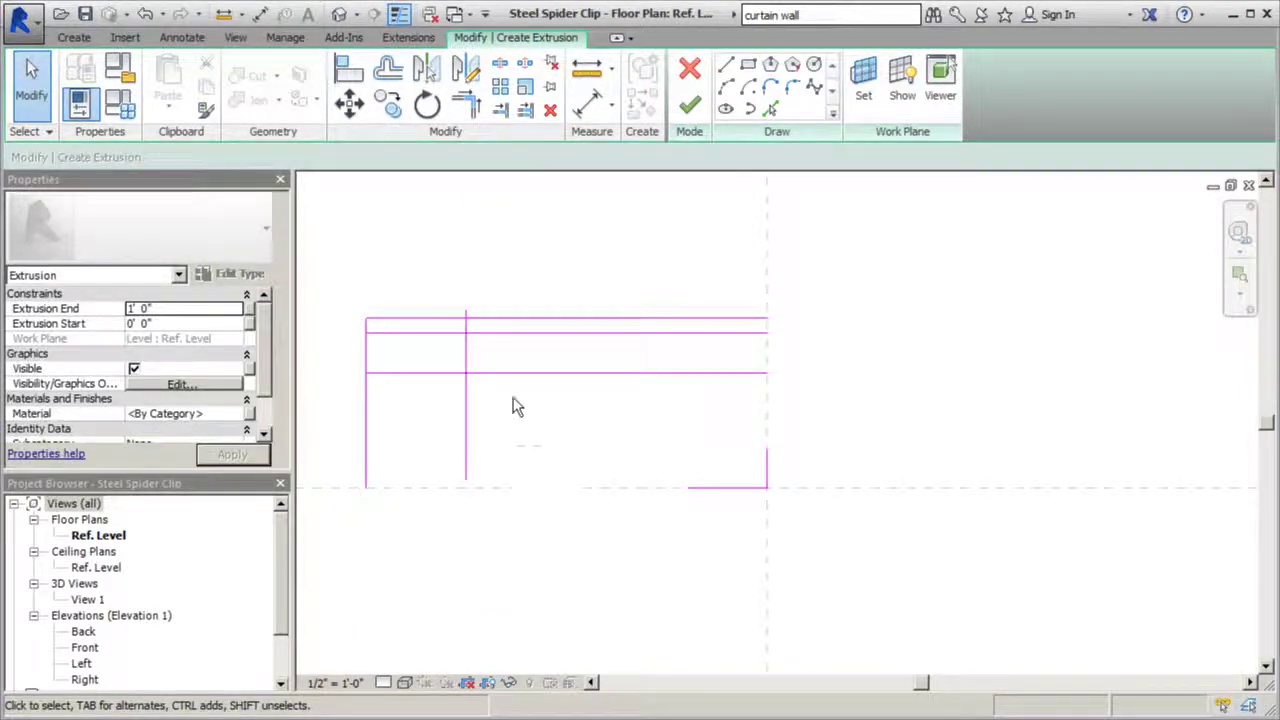
key(ctrl+z)
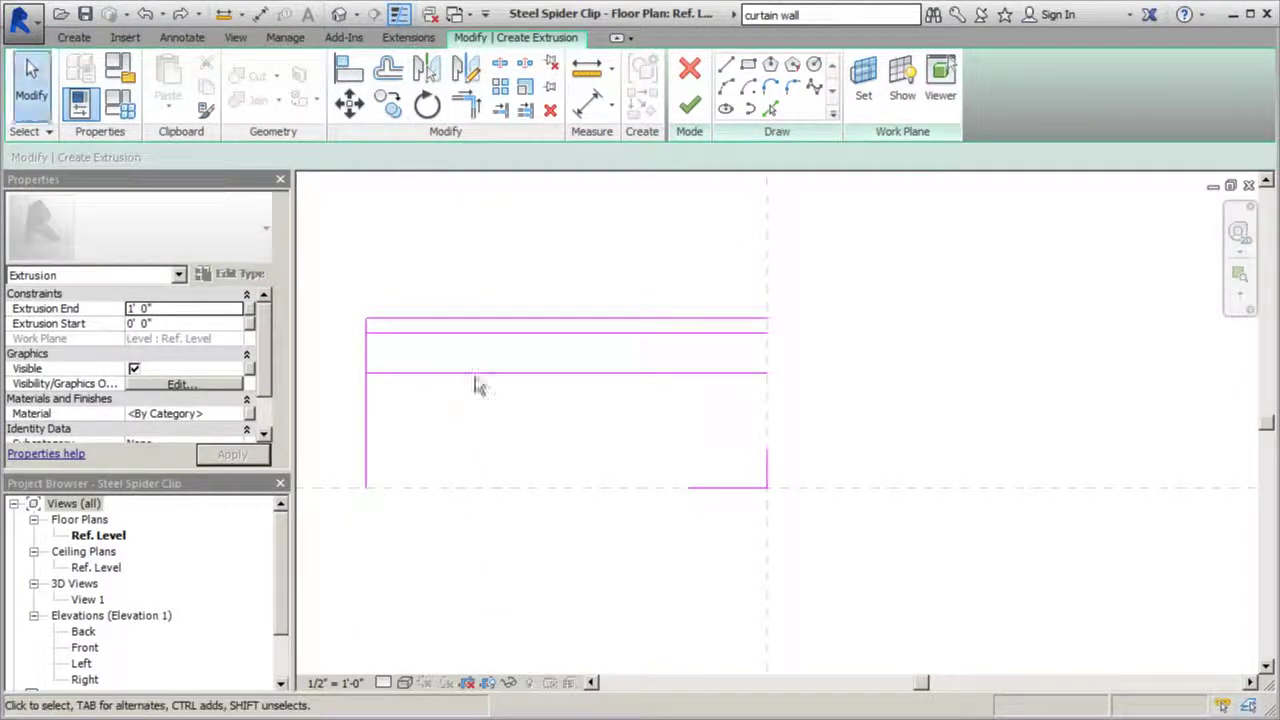
Offset a copy of the outer vertical sketch line 1.25" inward, toward the vertical reference plane
click(390, 82)
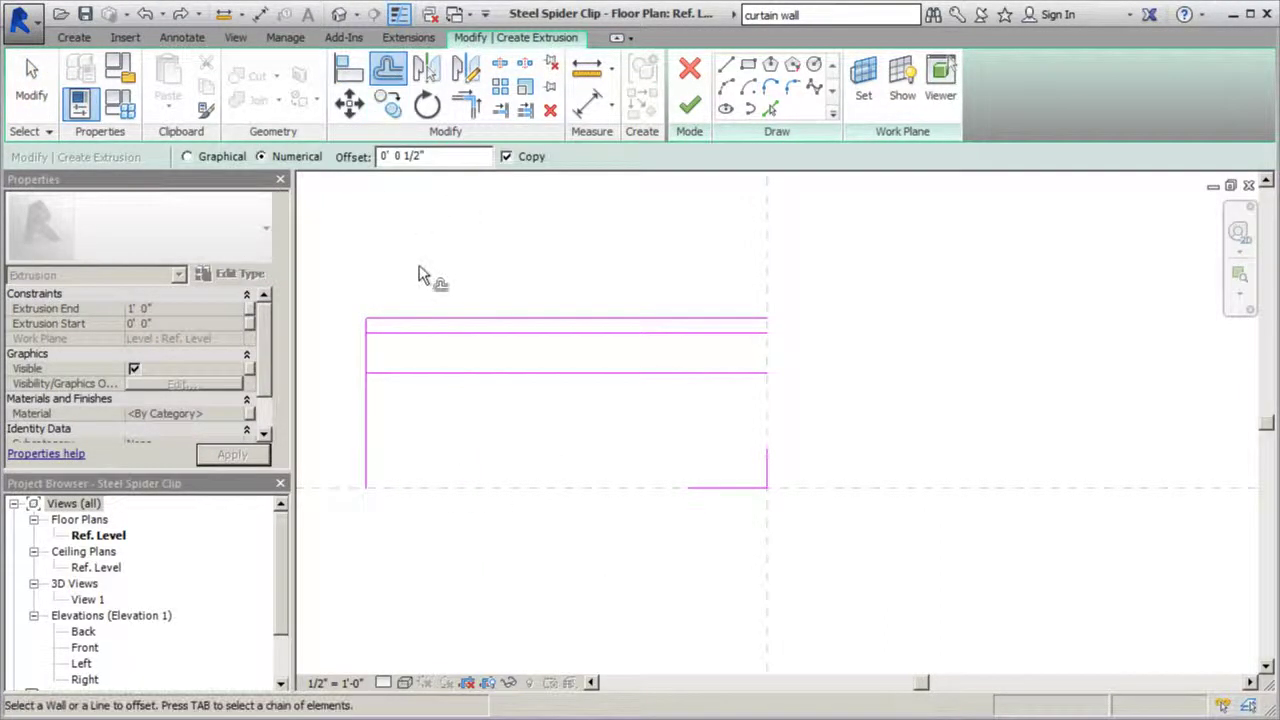
key(Return)
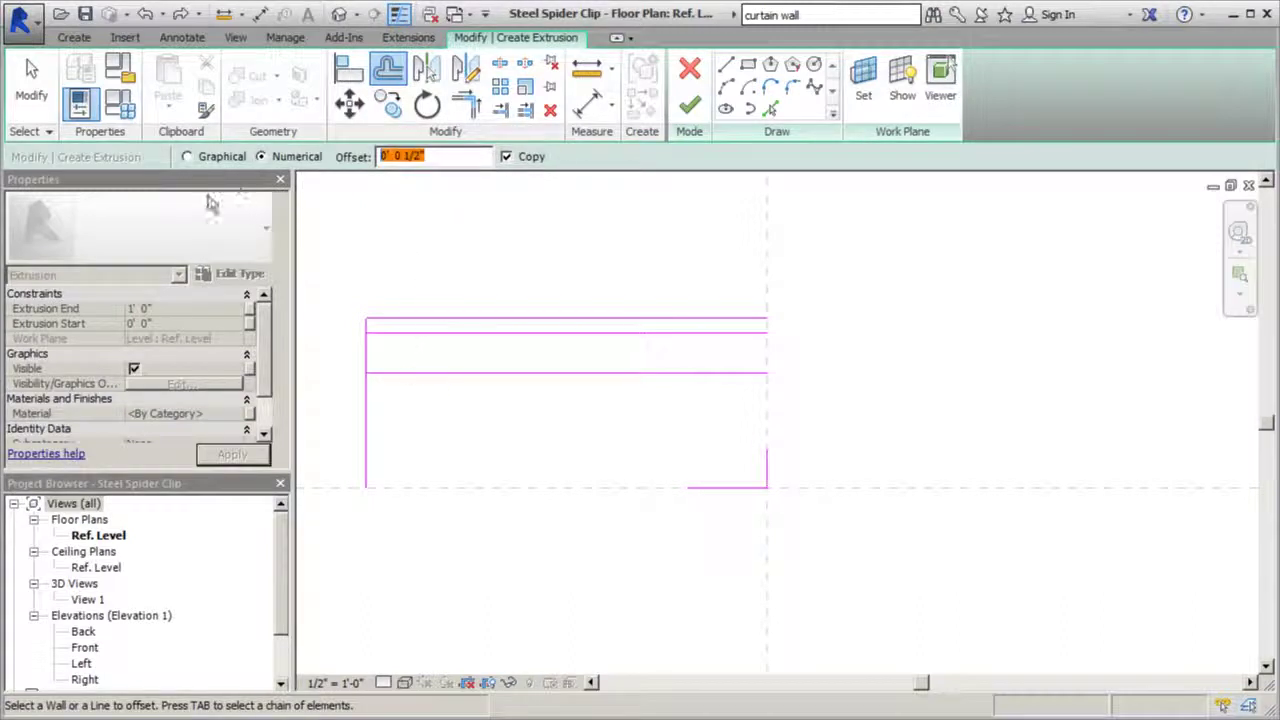
text(1)
text(.25)
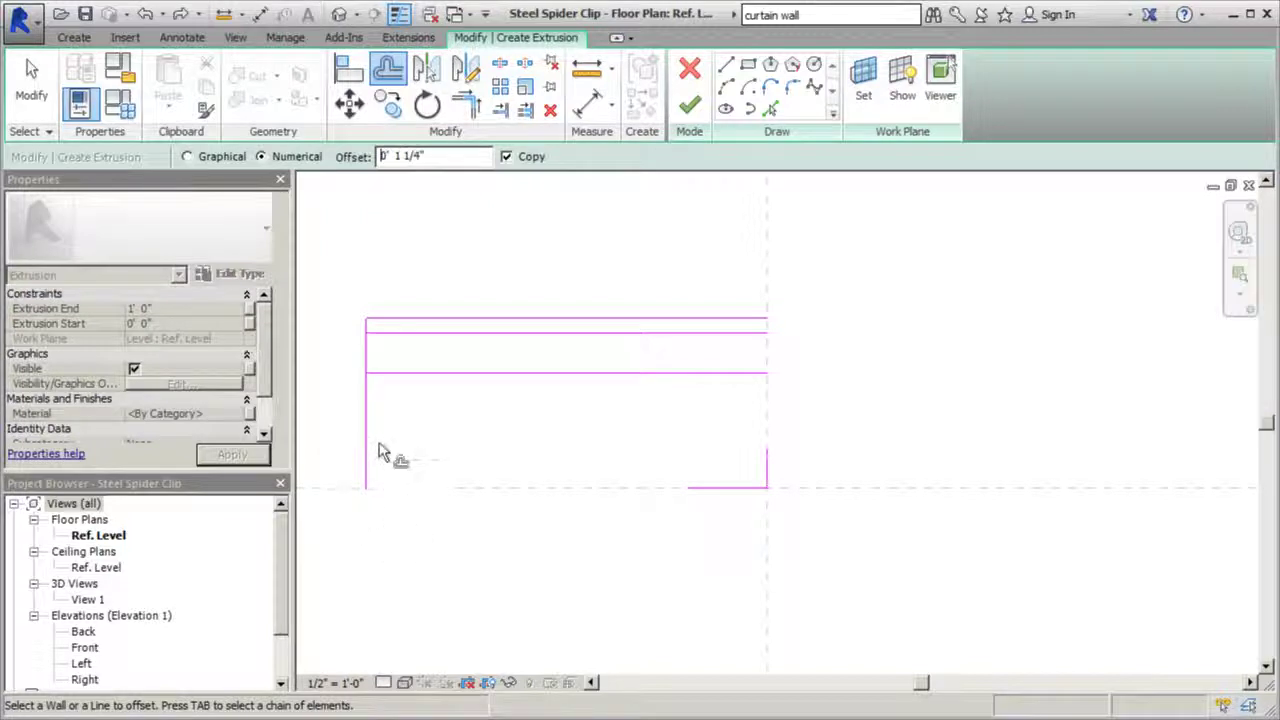
click(369, 436)
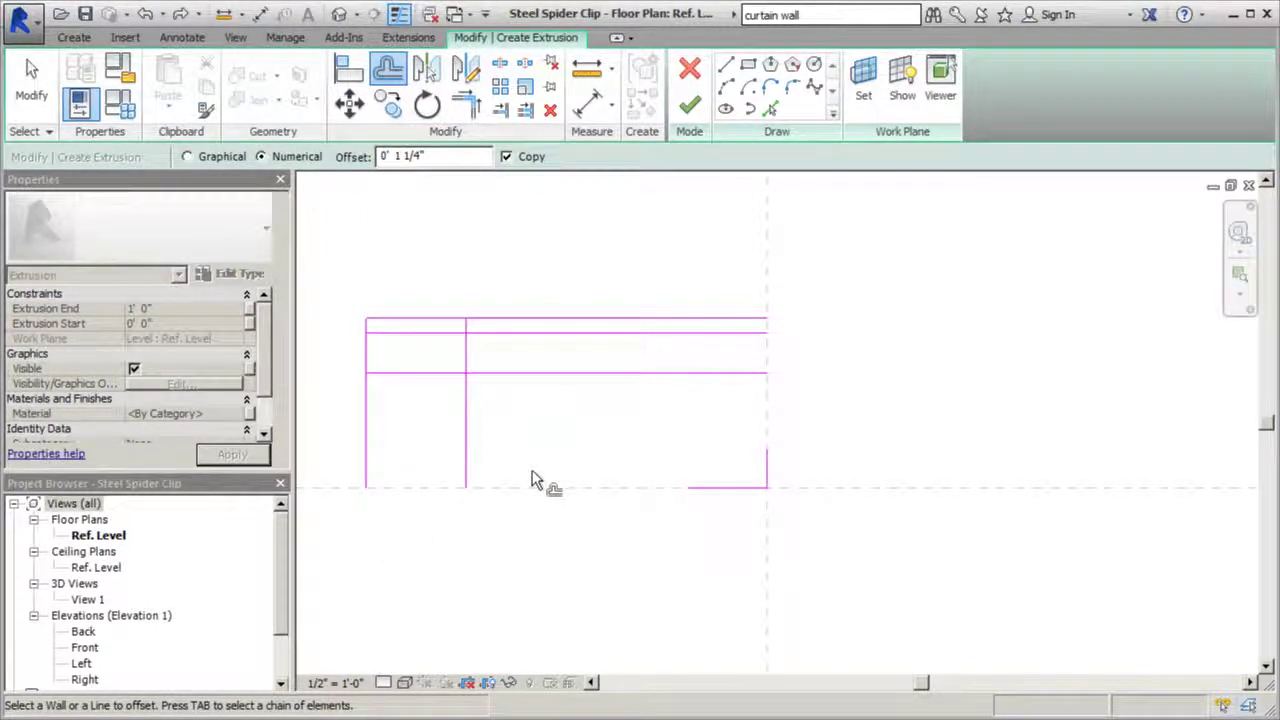
key(Escape)
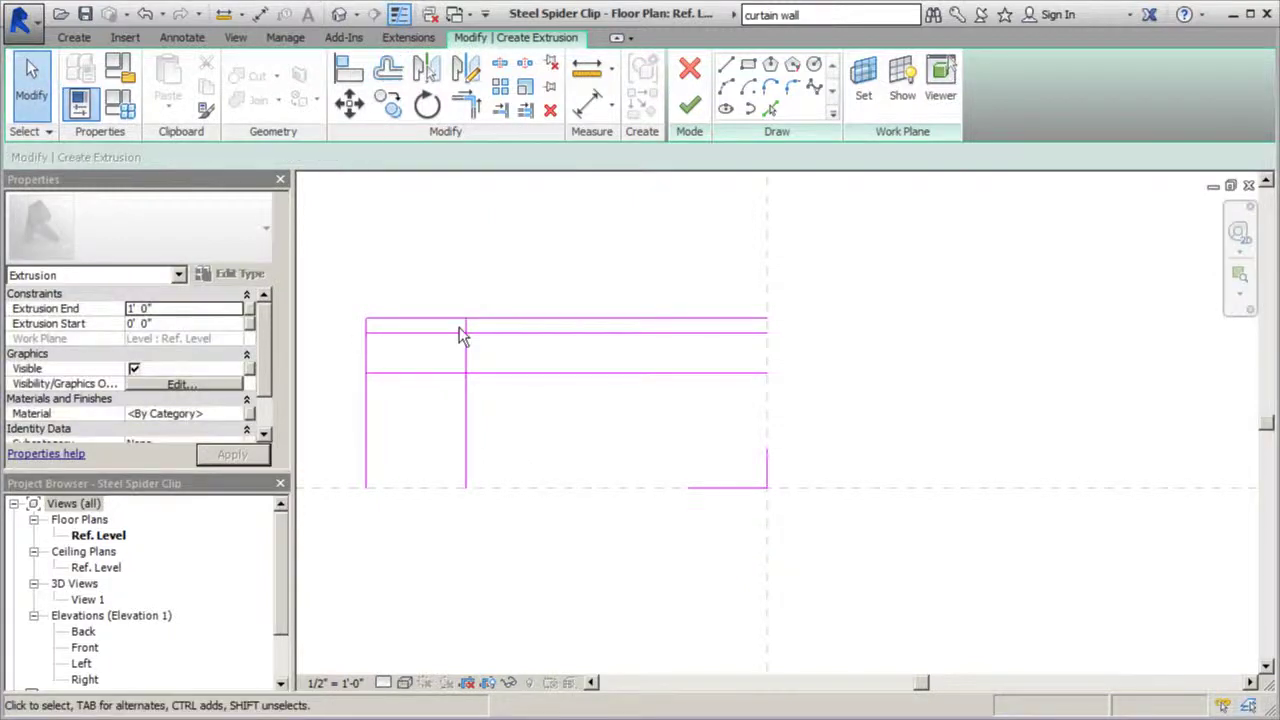
Shorten the outer vertical line up to the second horizontal line, unjoining the elements it was connected to
click(367, 392)
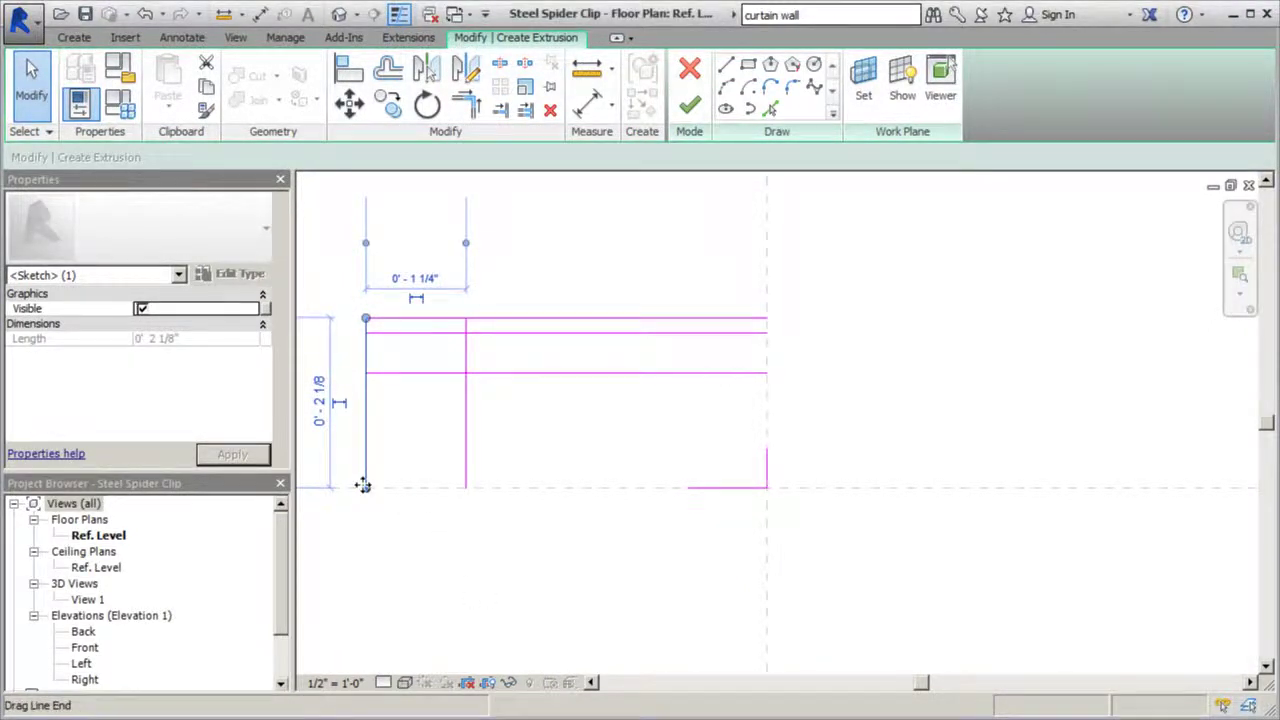
drag(367, 492, 371, 337)
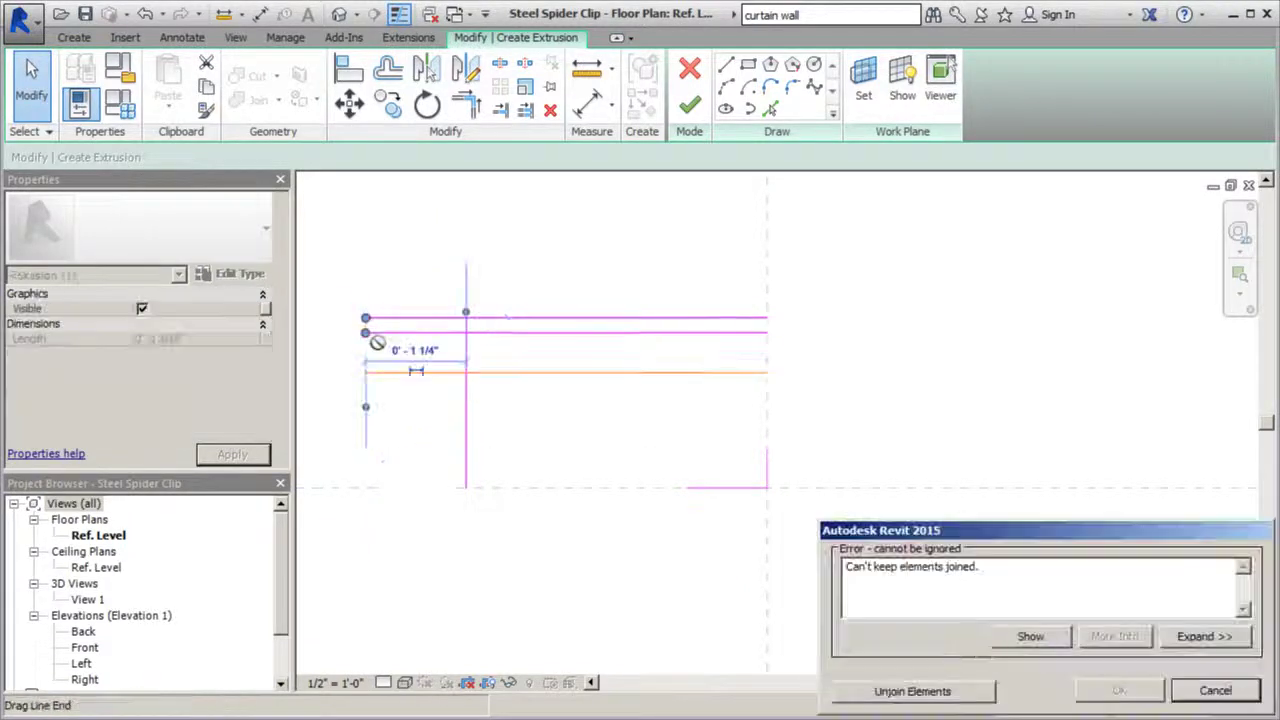
click(909, 692)
click(497, 391)
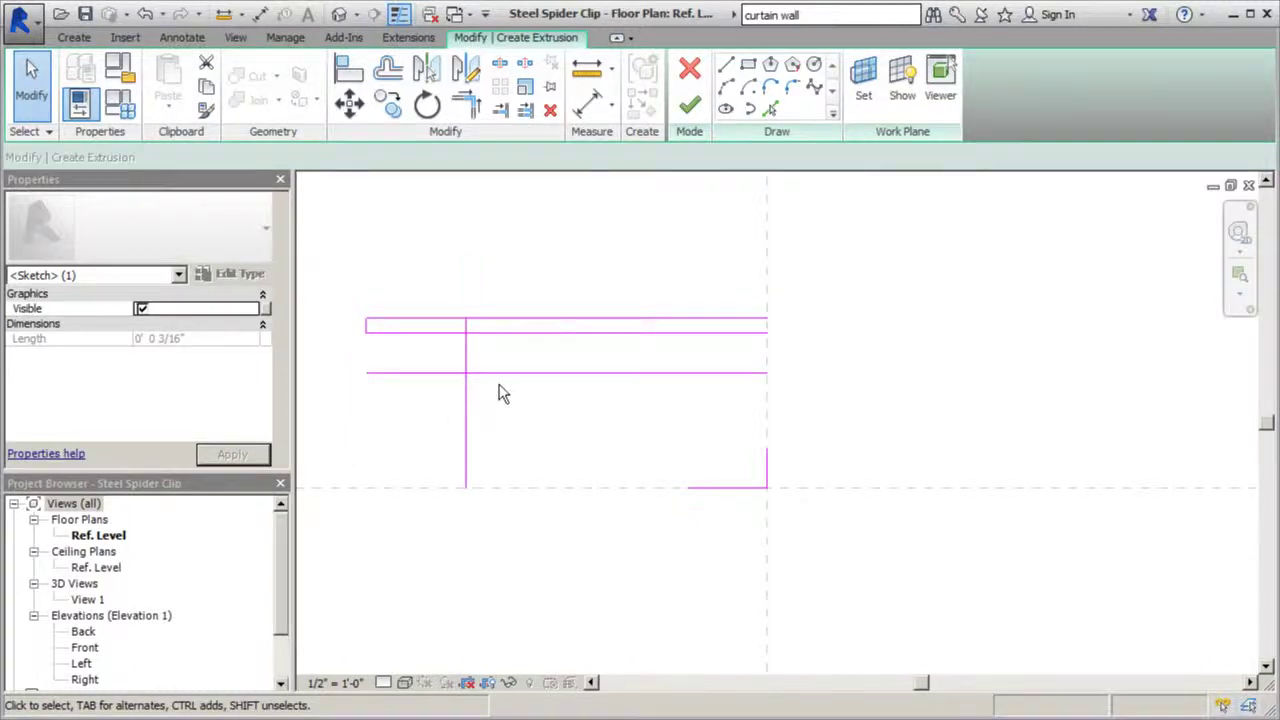
Pull the left end of the third horizontal line back to the inner vertical line
click(440, 374)
mouse_move(366, 374)
mouse_down()
mouse_move(434, 363)
mouse_move(466, 373)
mouse_up()
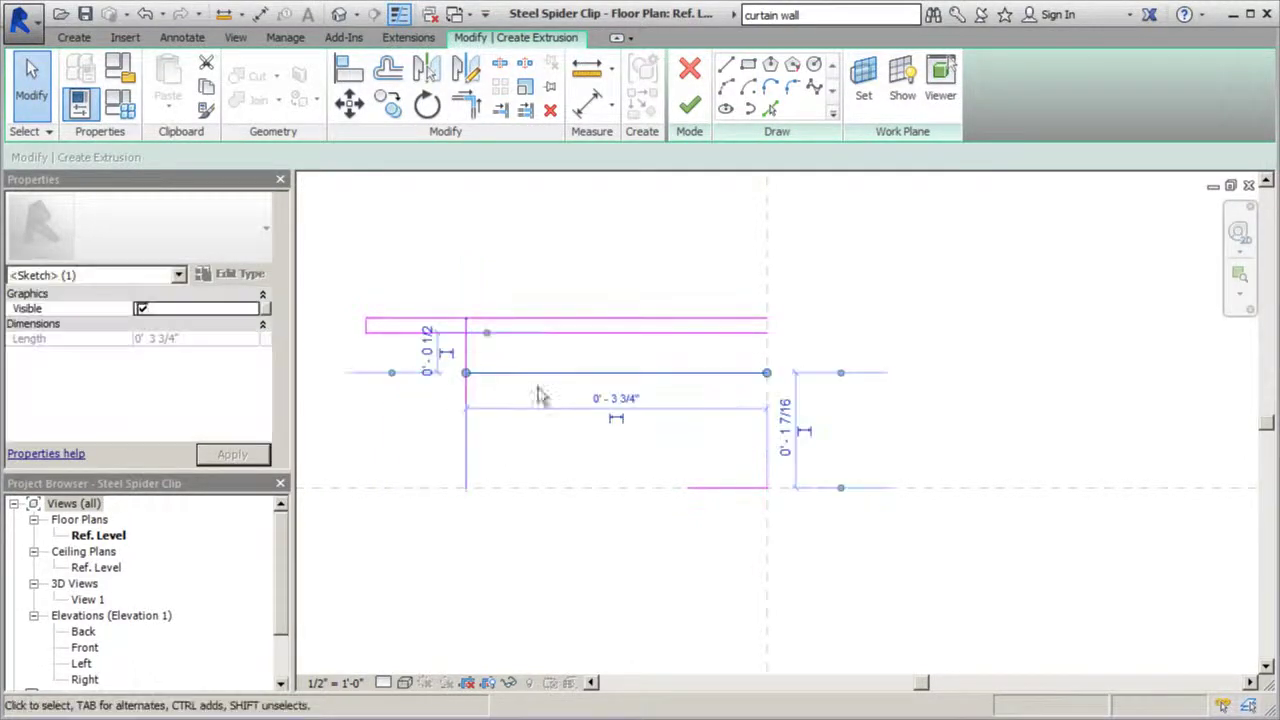
click(577, 453)
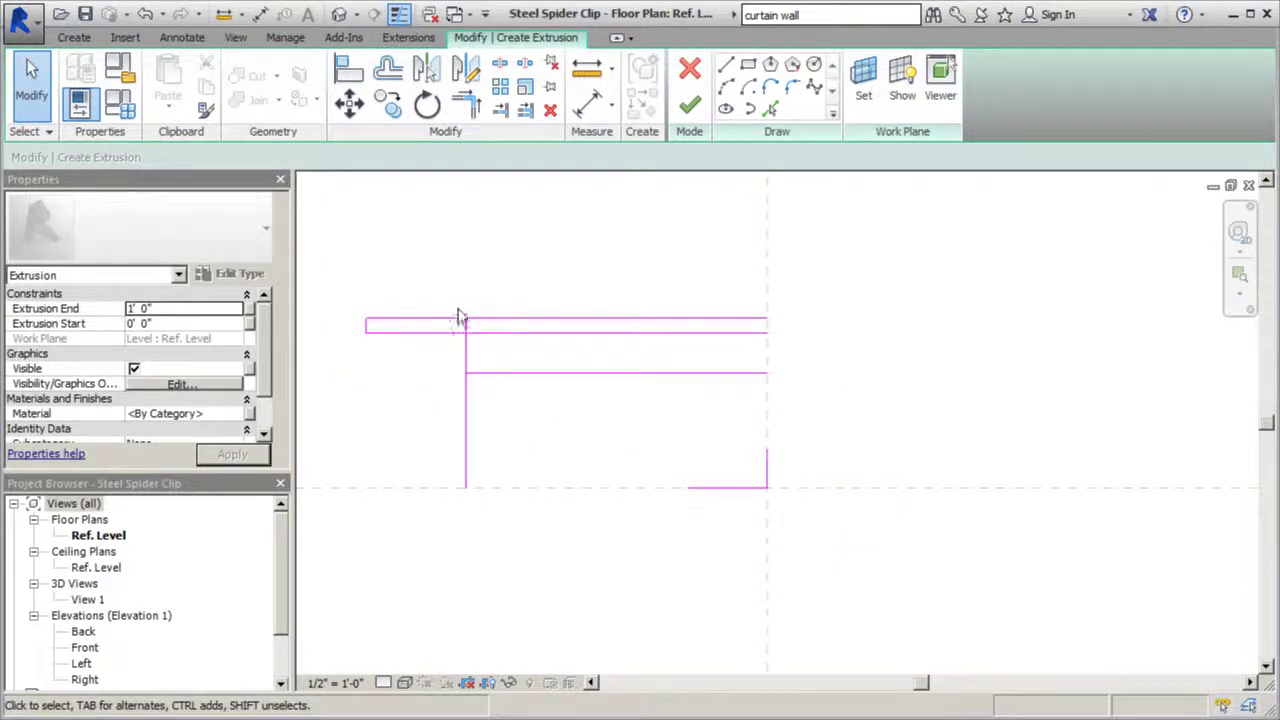
Shorten the inner vertical line at both ends so it spans only between the second and third horizontal lines
click(466, 440)
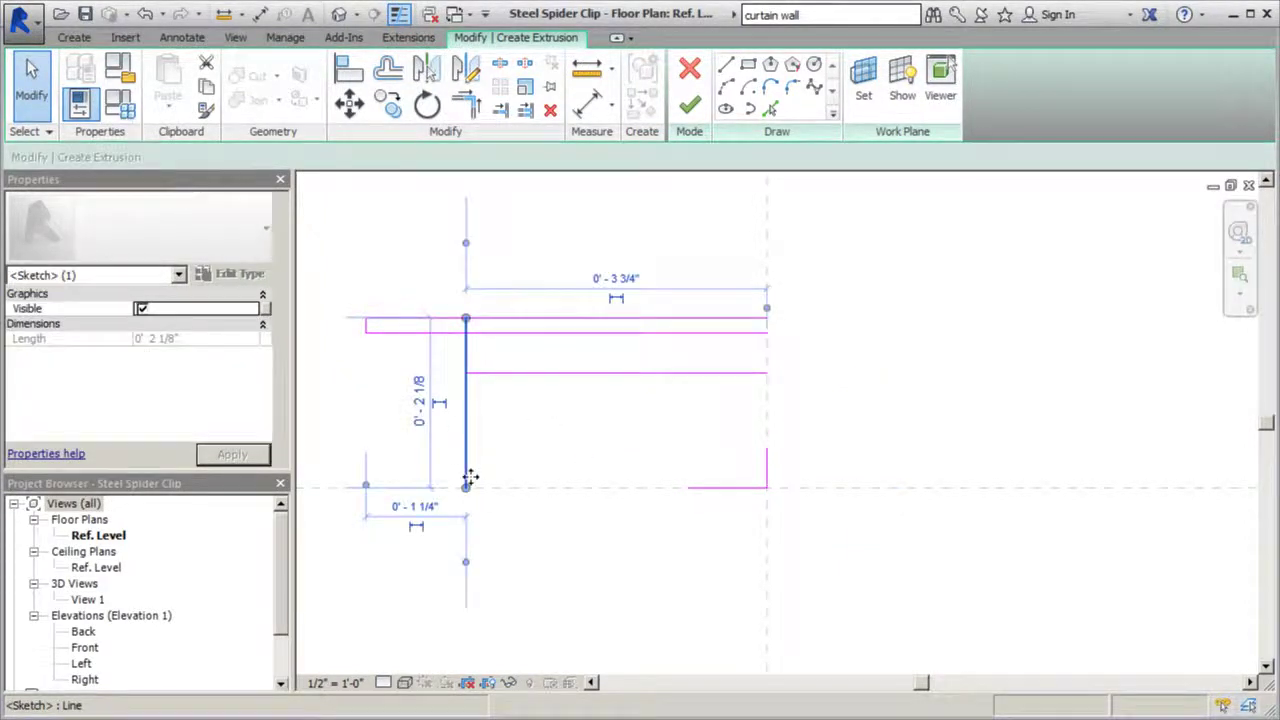
drag(466, 489, 466, 372)
click(527, 429)
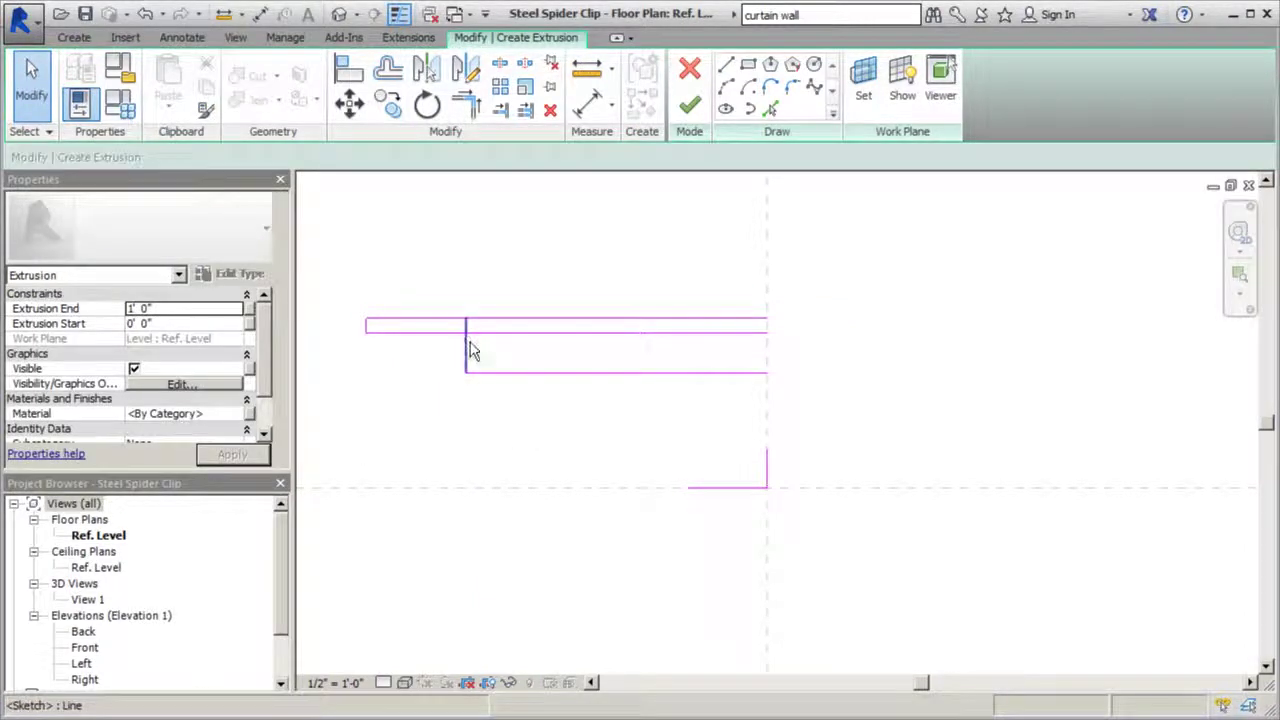
click(468, 348)
drag(470, 328, 466, 332)
click(490, 258)
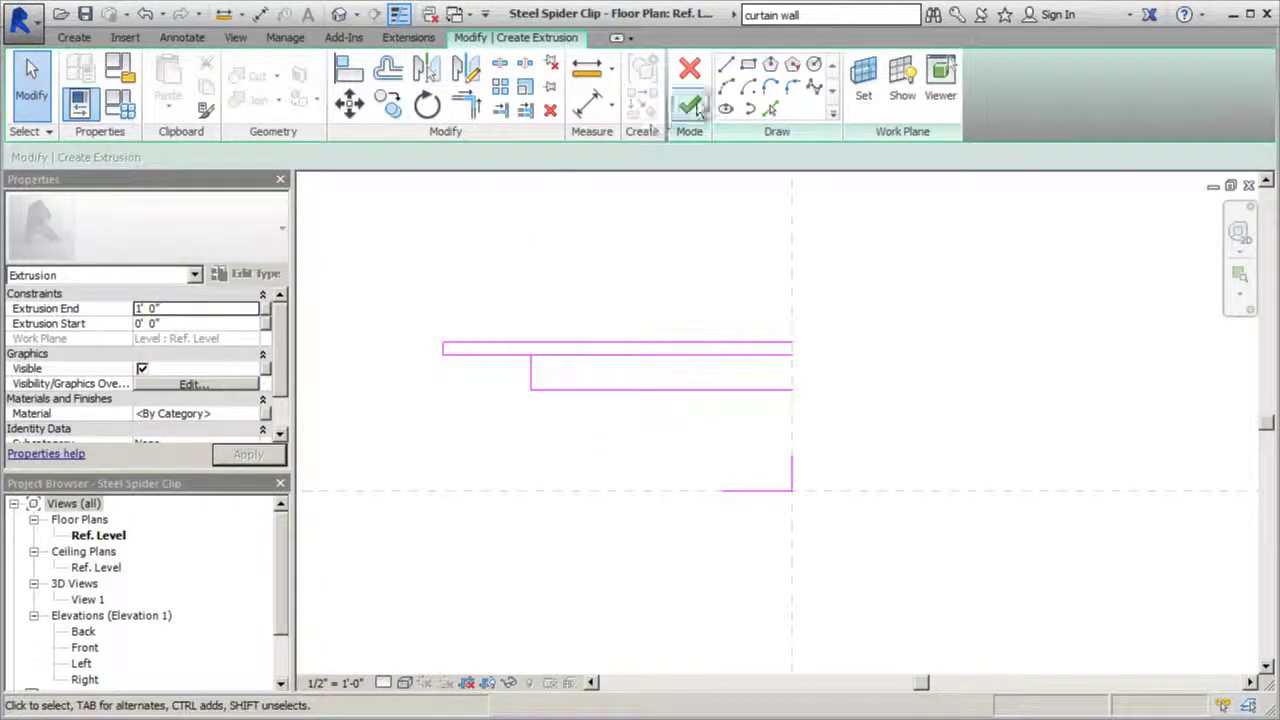
Sketch a 0.5" line at 45° down and to the right from the lower end of the inner vertical line
click(726, 65)
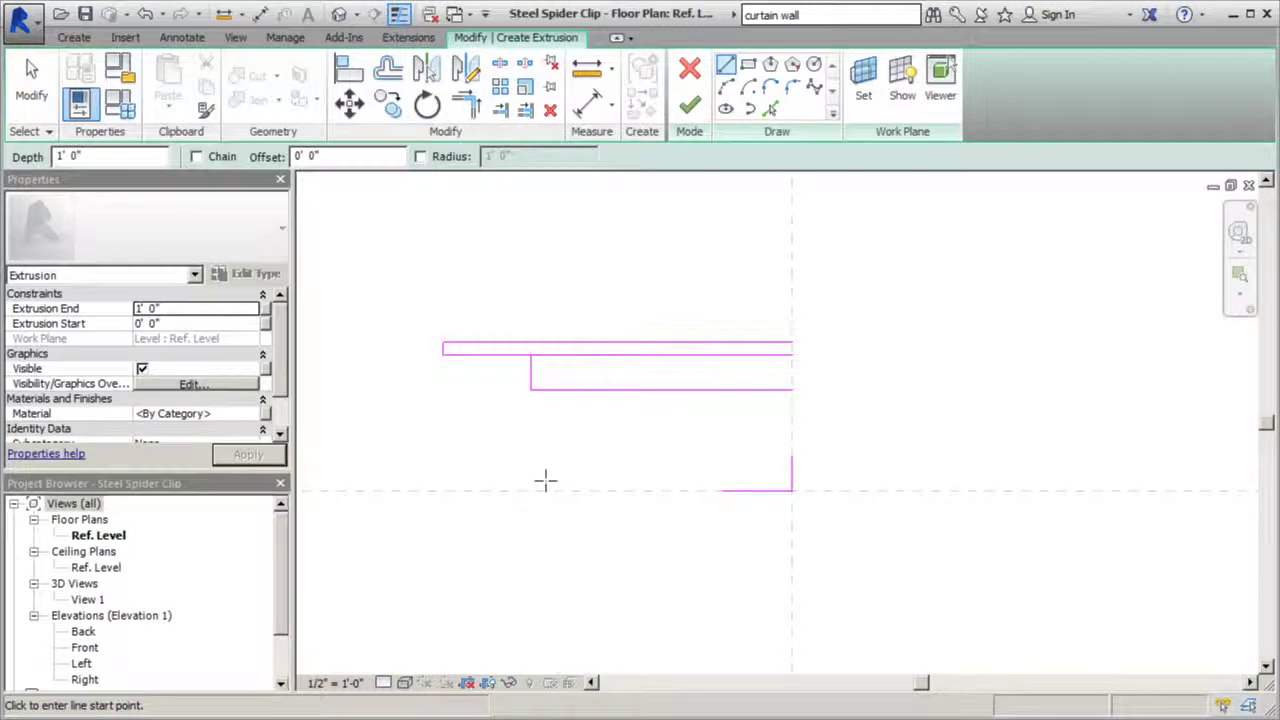
click(530, 389)
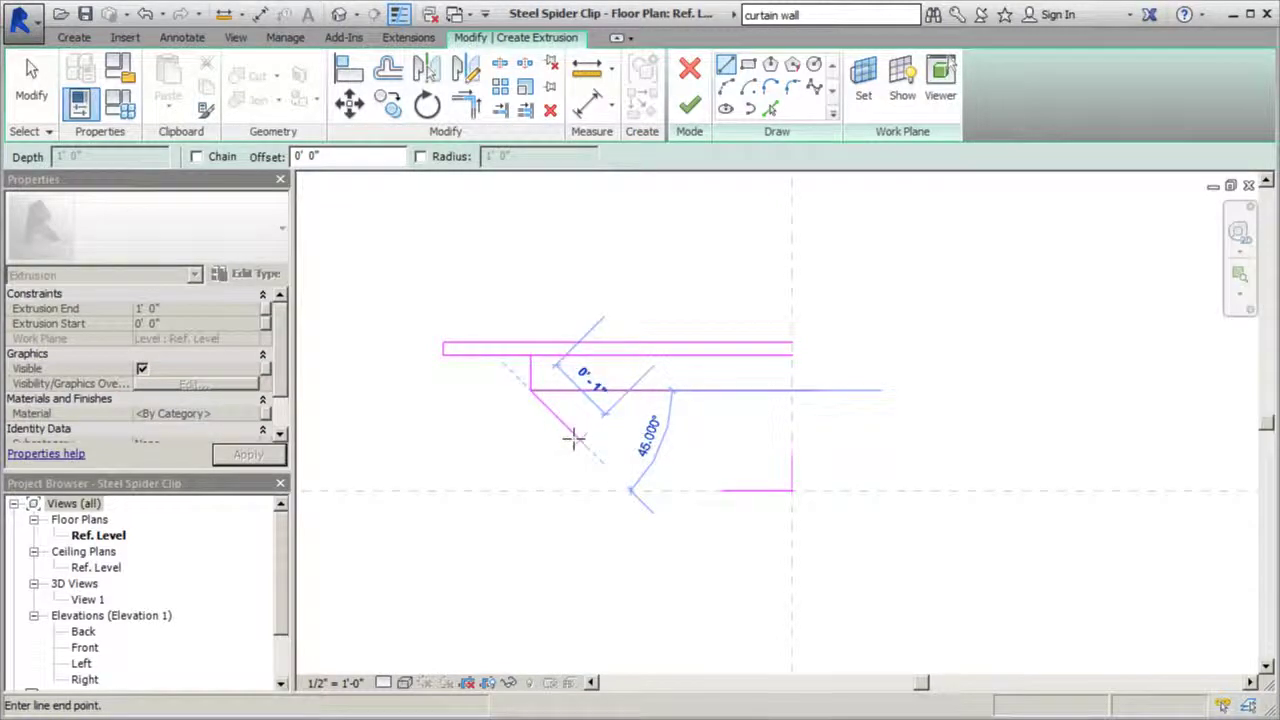
text(.5')
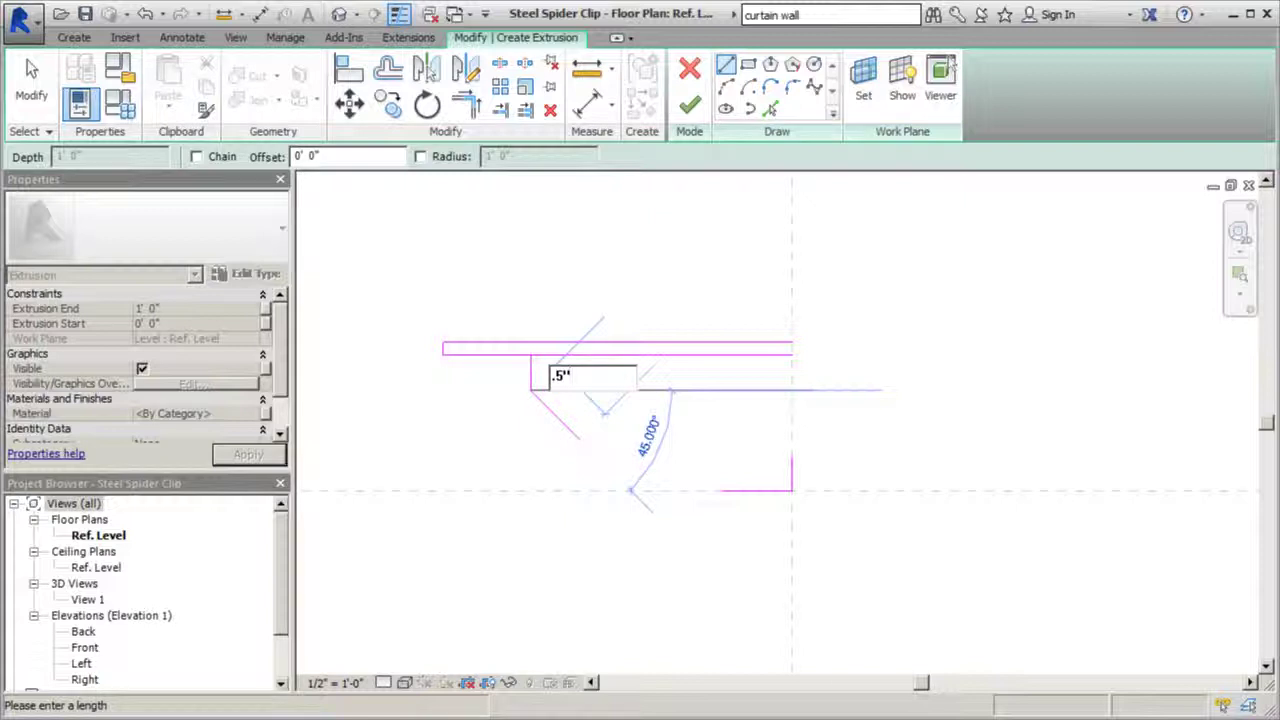
key(Return)
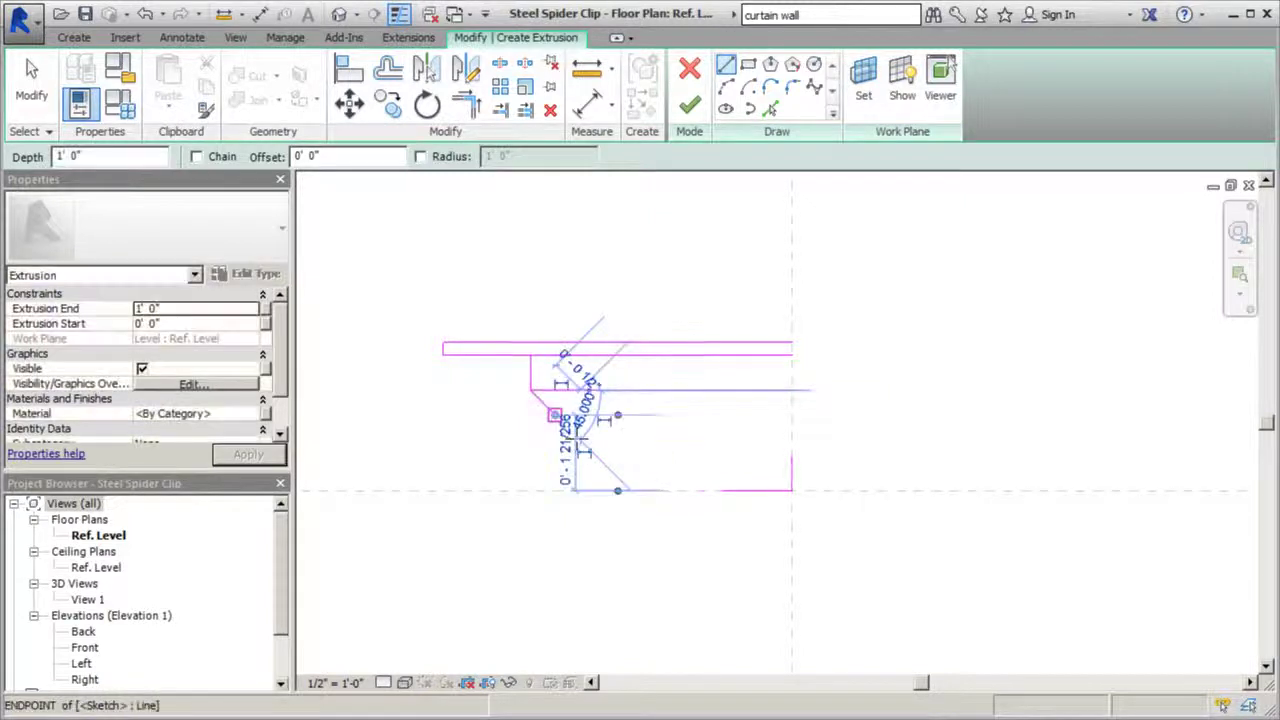
click(36, 110)
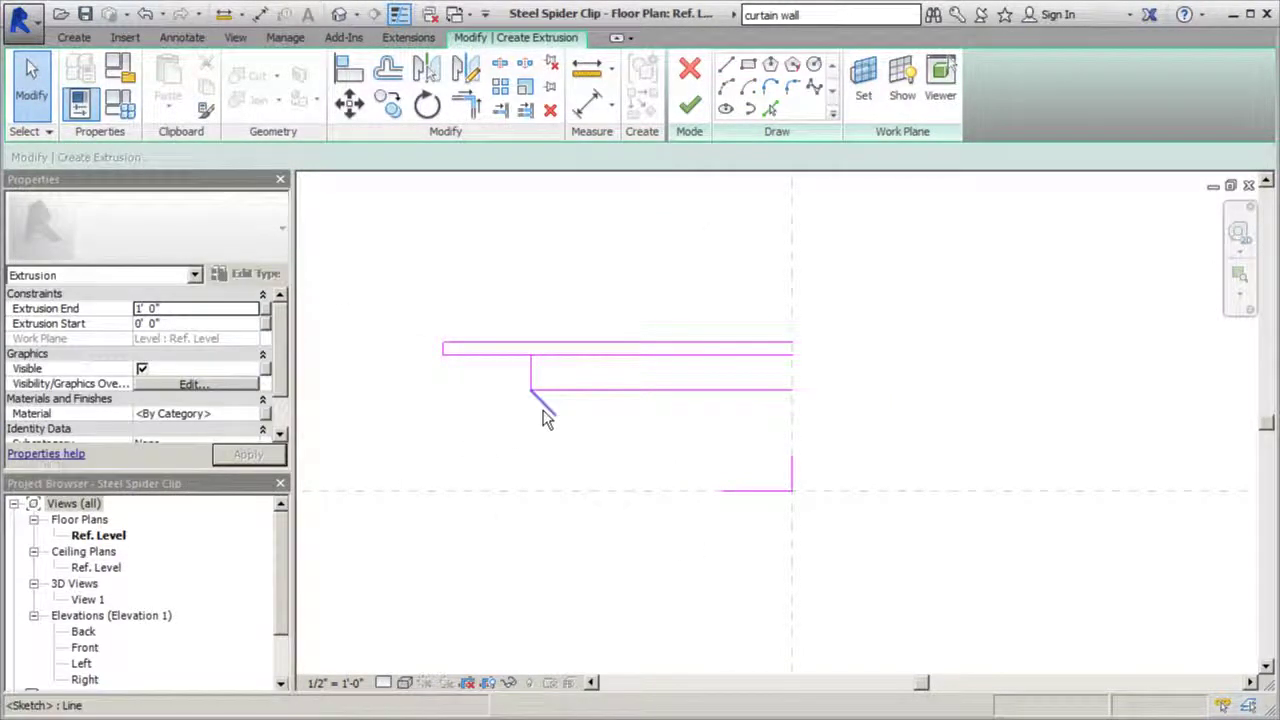
Sketch a sloped line from the end of the 45° line to the left end of the base's 1" horizontal line
click(725, 65)
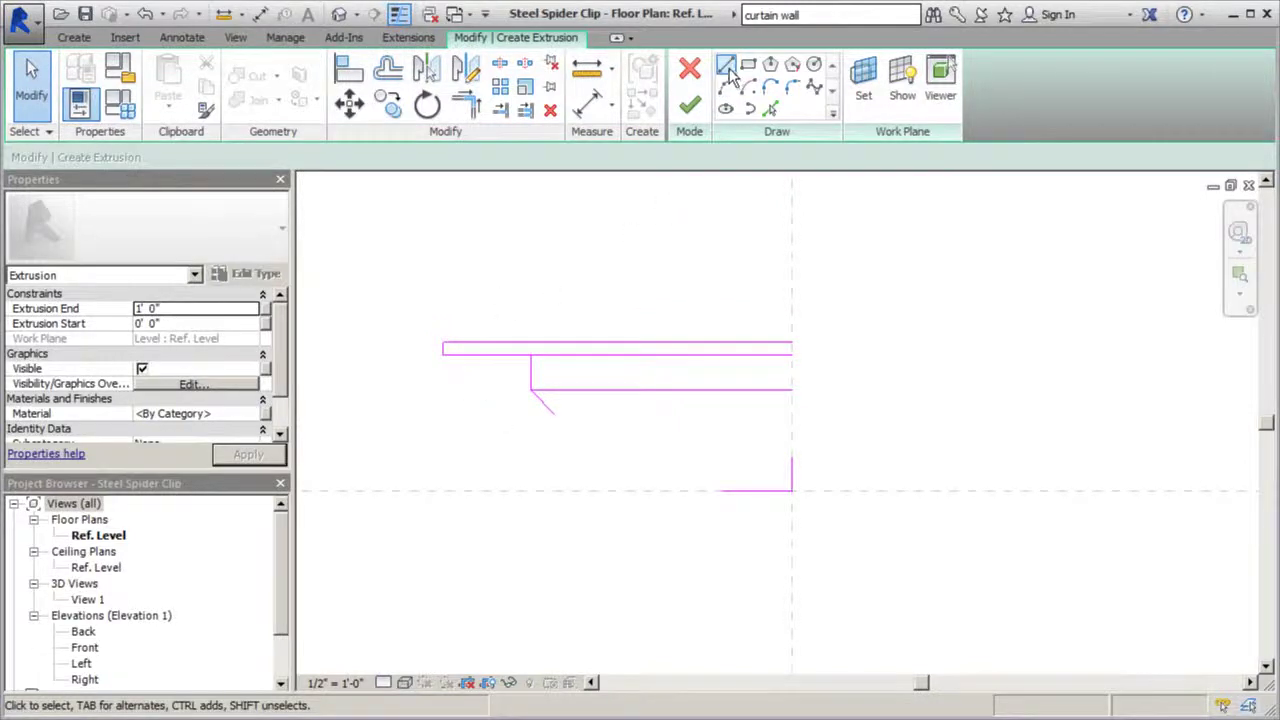
click(555, 412)
click(721, 490)
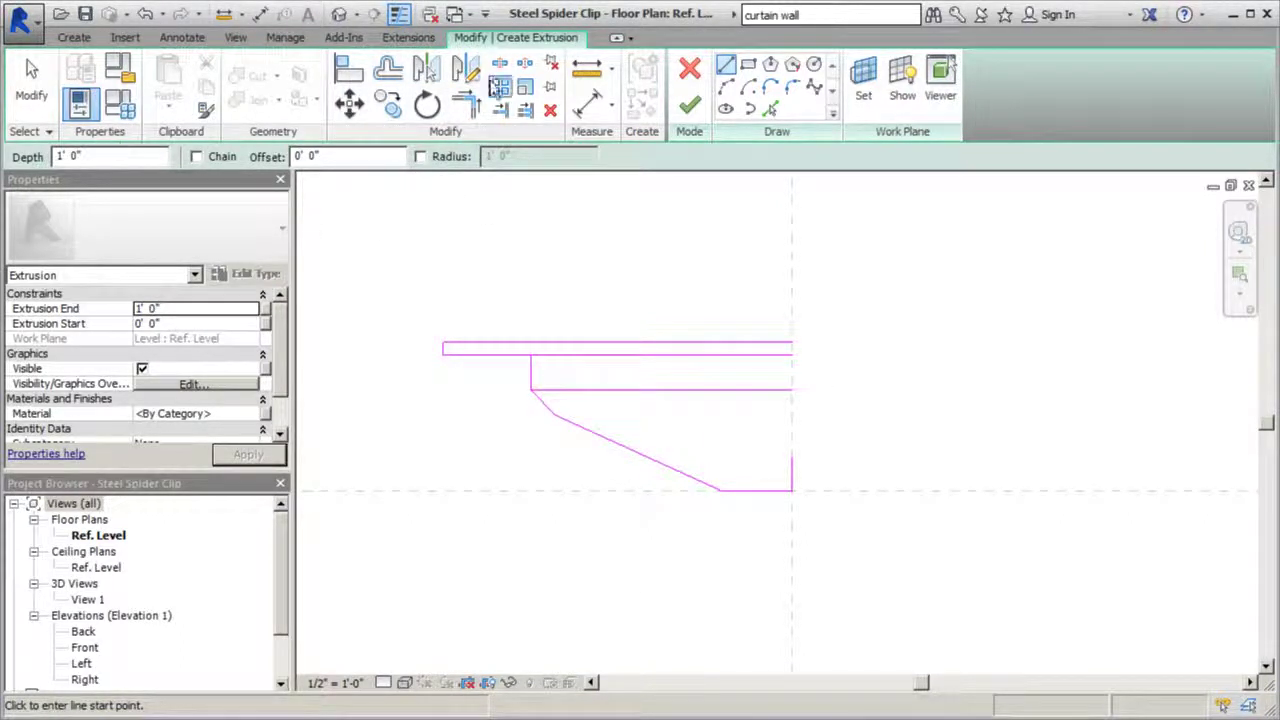
Offset a copy of the lower sloped line 0.75" upward into the profile
click(388, 68)
double_click(410, 156)
text(3)
text(5'0' 8 51/128")
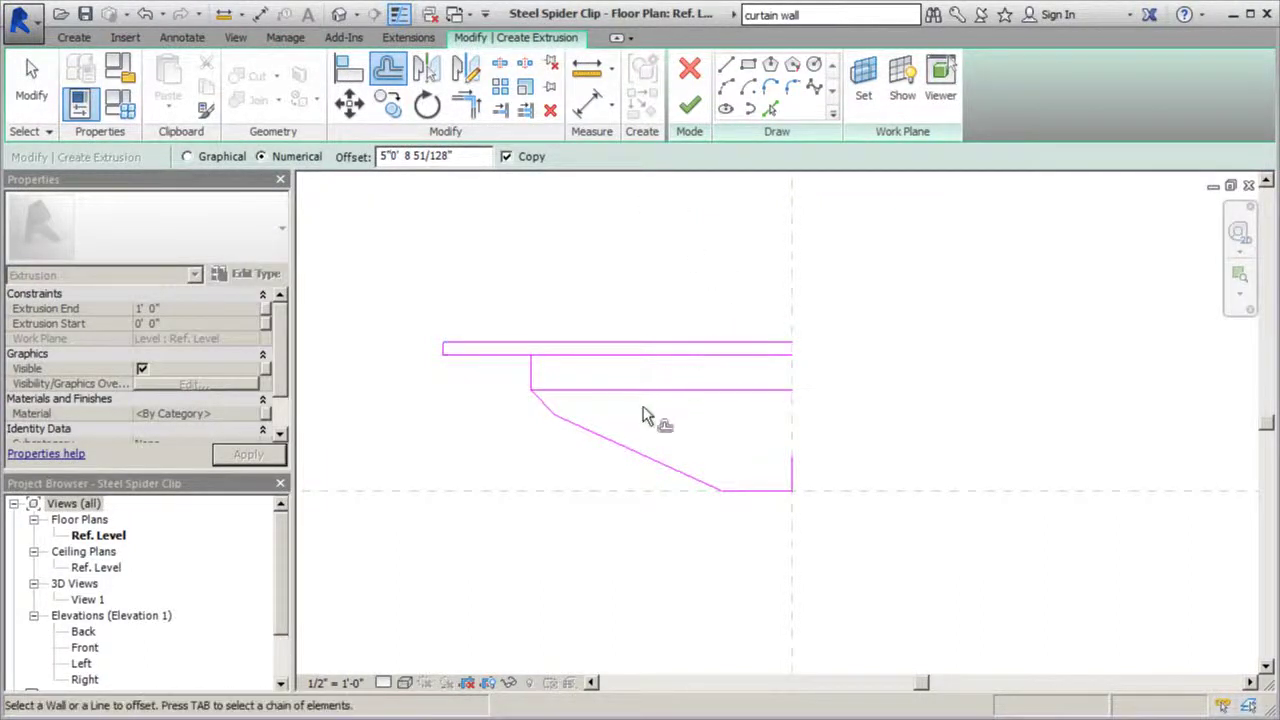
drag(419, 166, 387, 163)
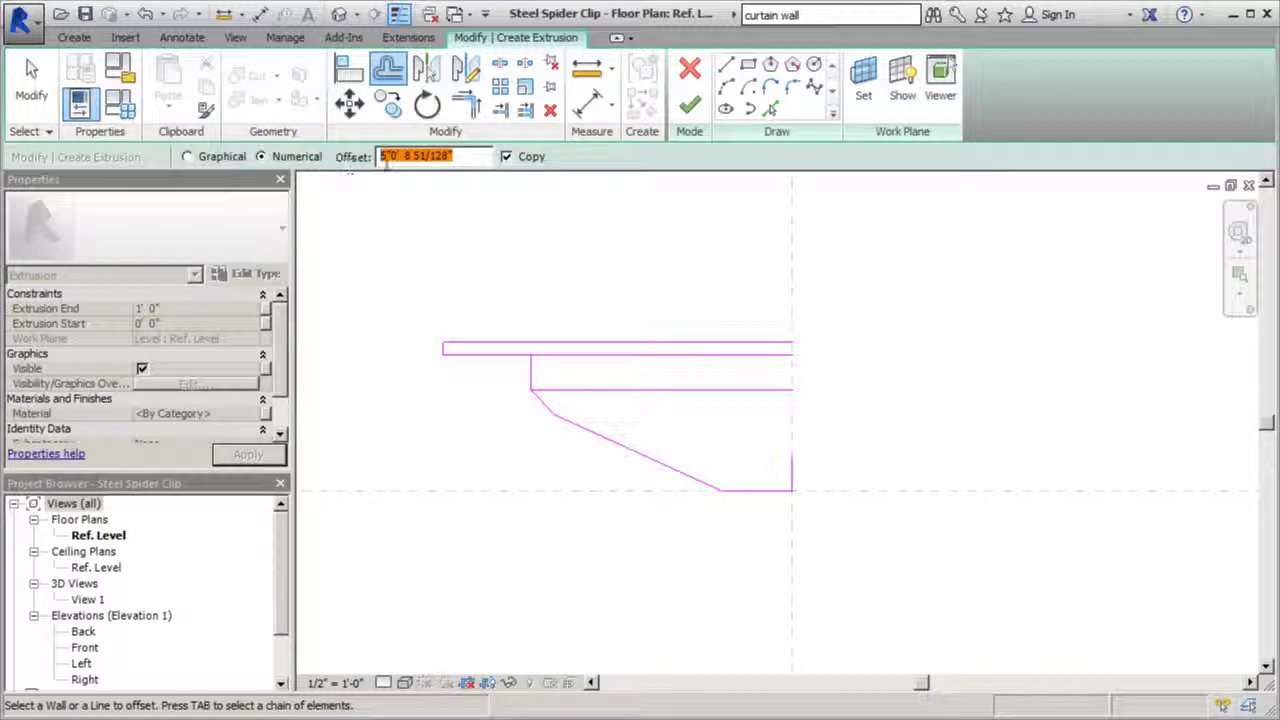
key(BackSpace)
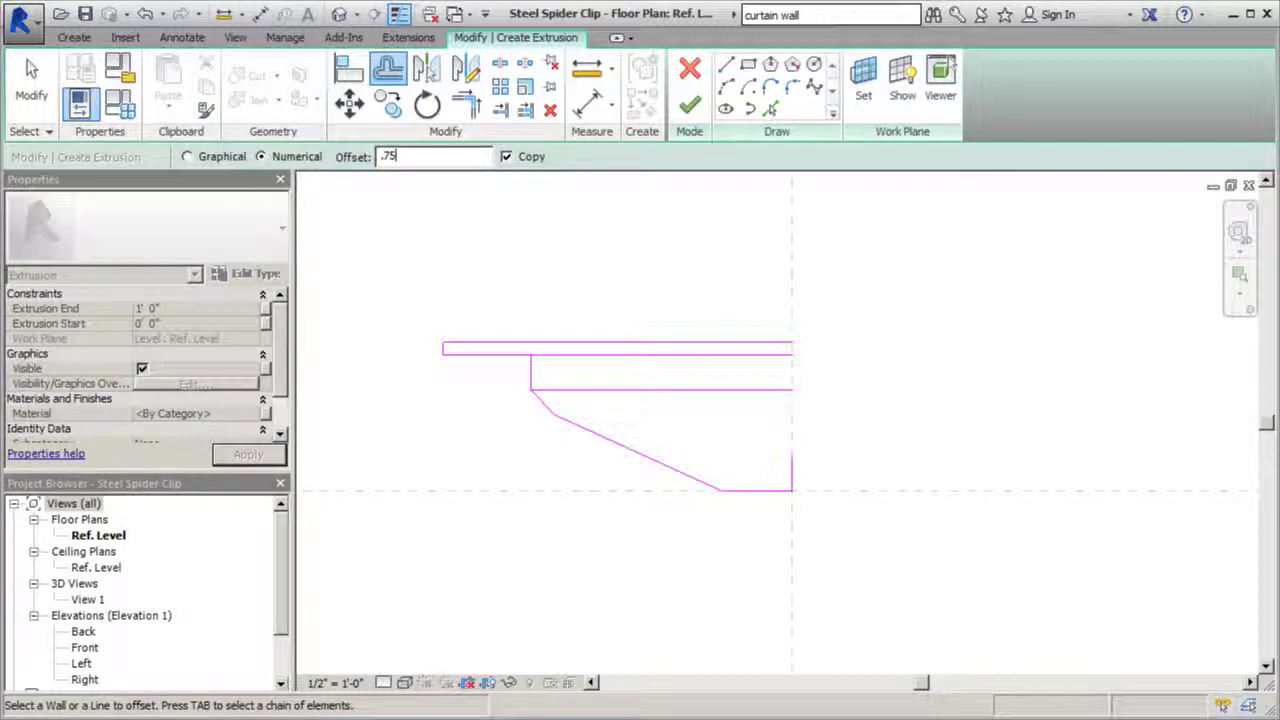
click(641, 462)
key(Escape)
Try to stretch the lower end of the offset sloped line to the top of the base's short vertical line
click(639, 396)
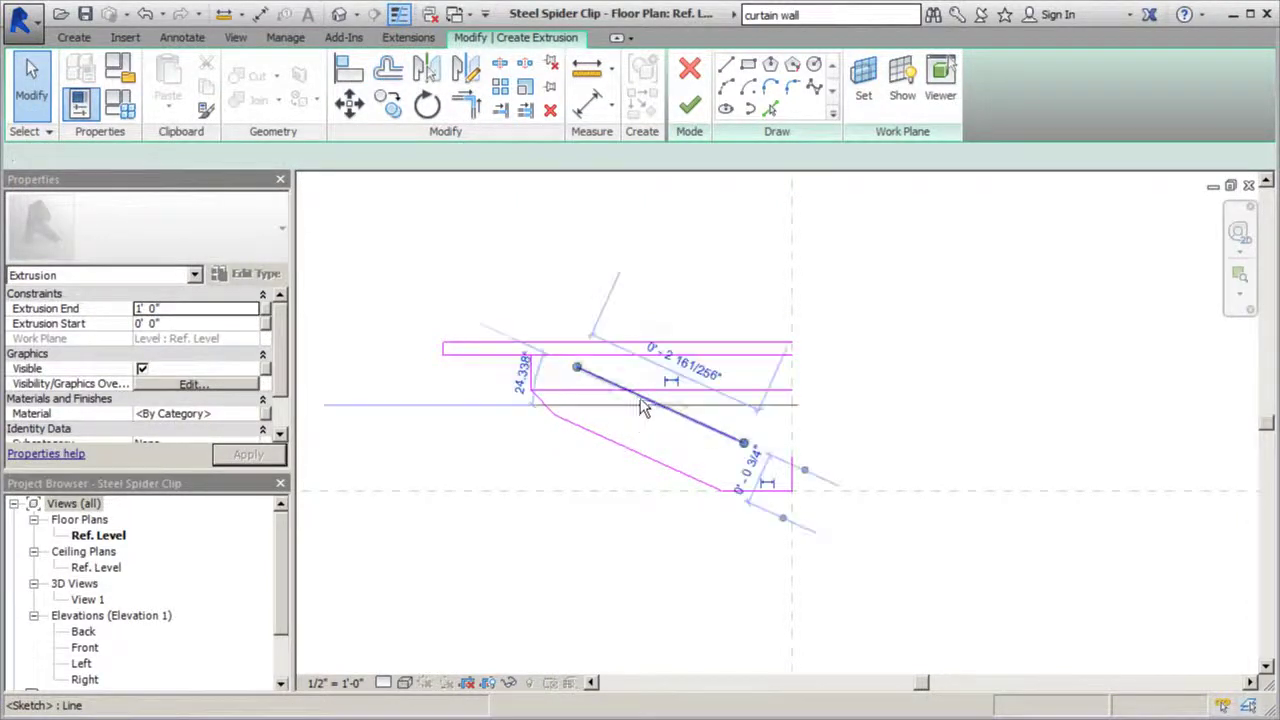
drag(743, 443, 791, 456)
click(712, 447)
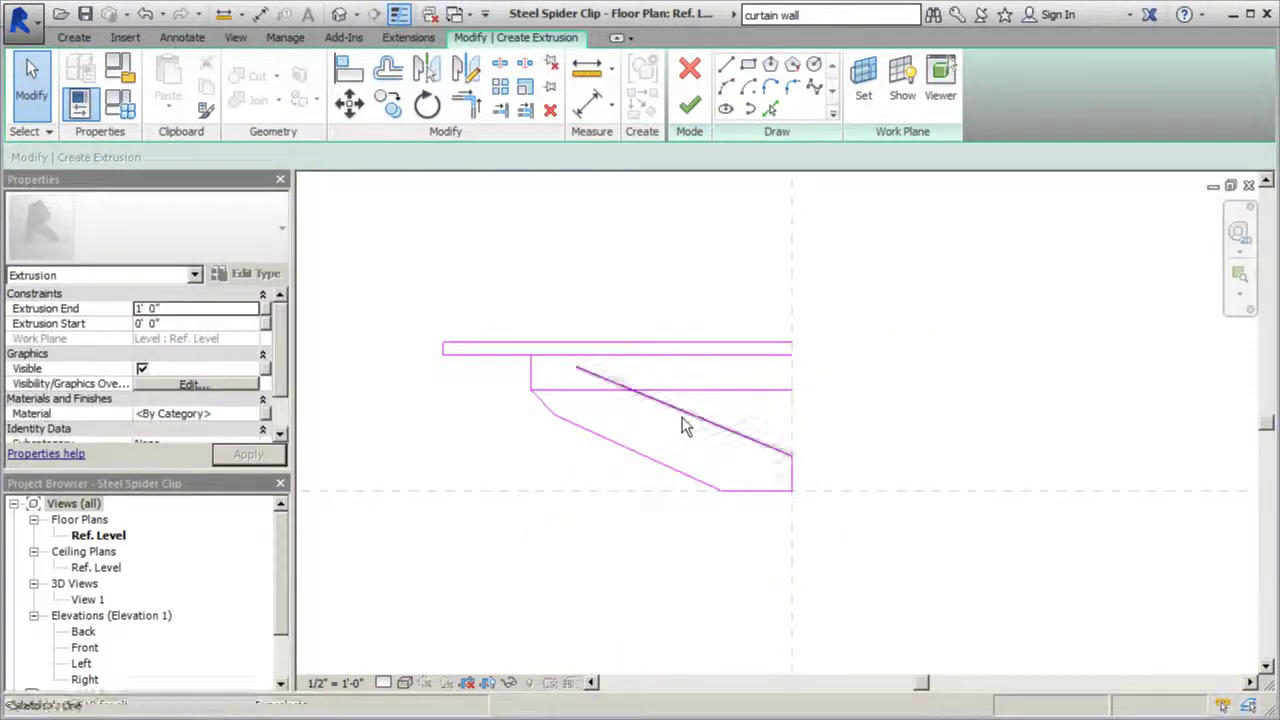
click(601, 378)
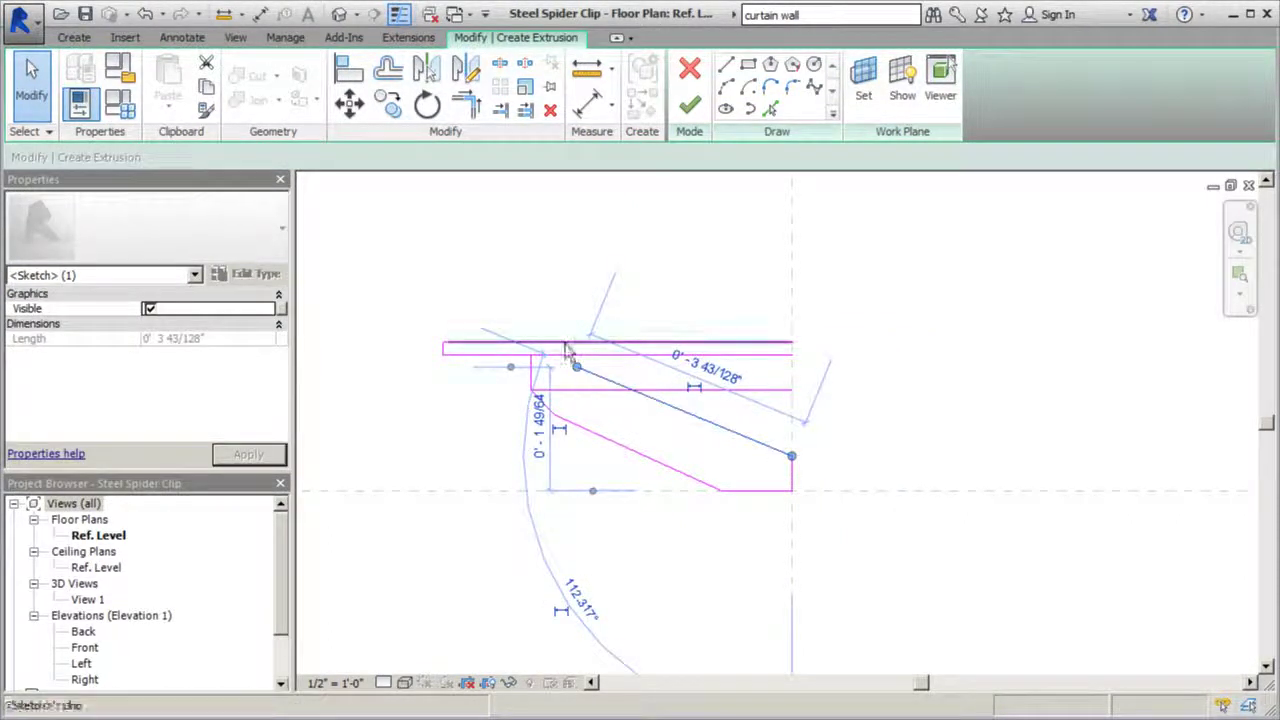
click(571, 306)
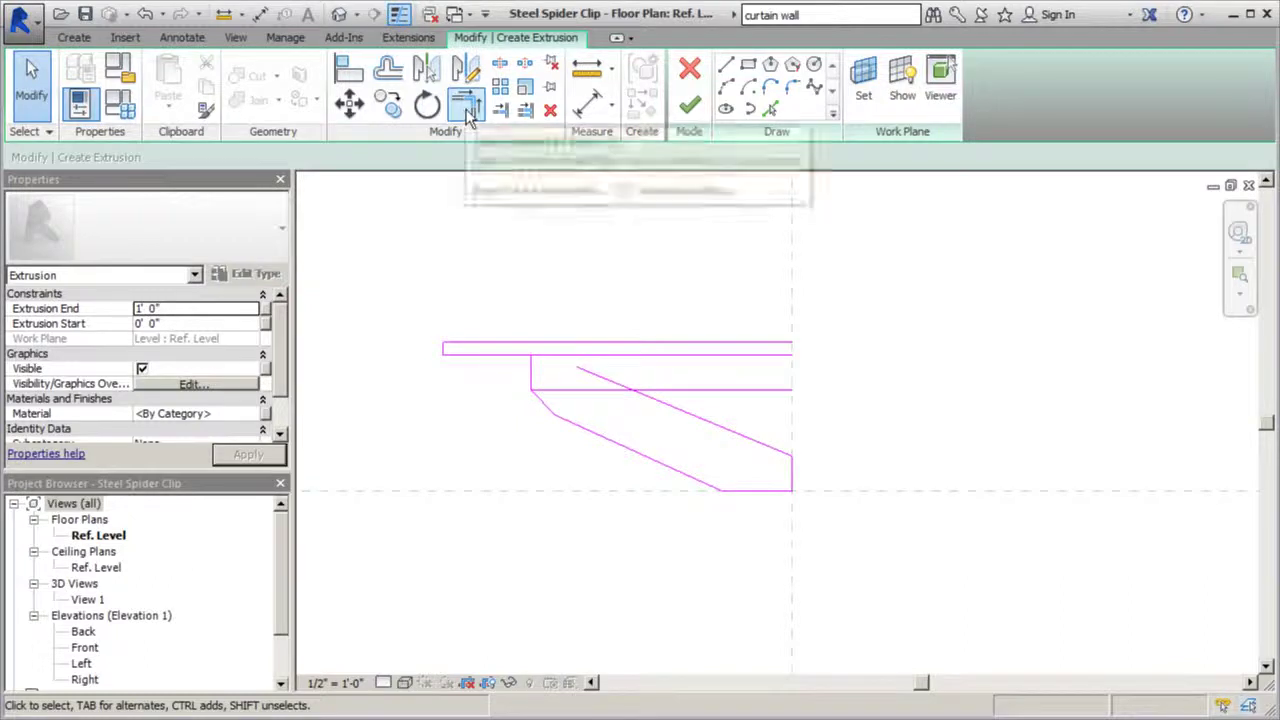
Try to trim the offset sloped line and the top horizontal line into a corner
click(465, 104)
click(551, 344)
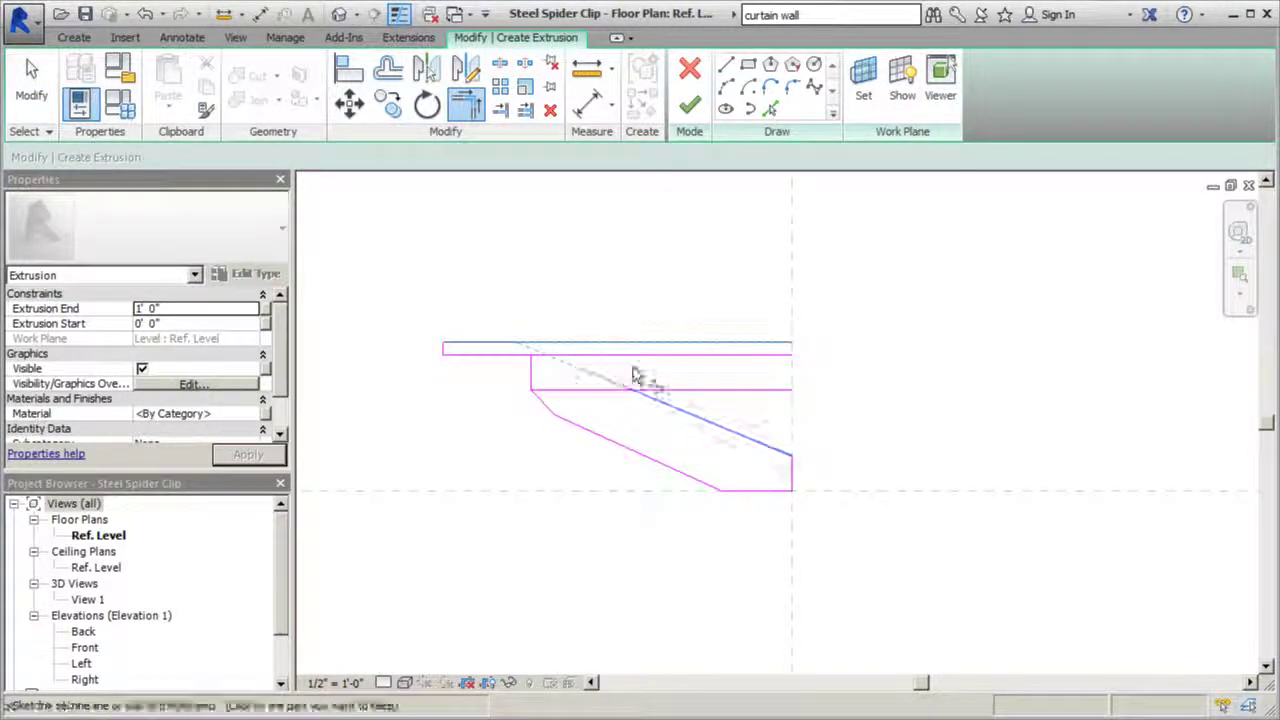
click(33, 92)
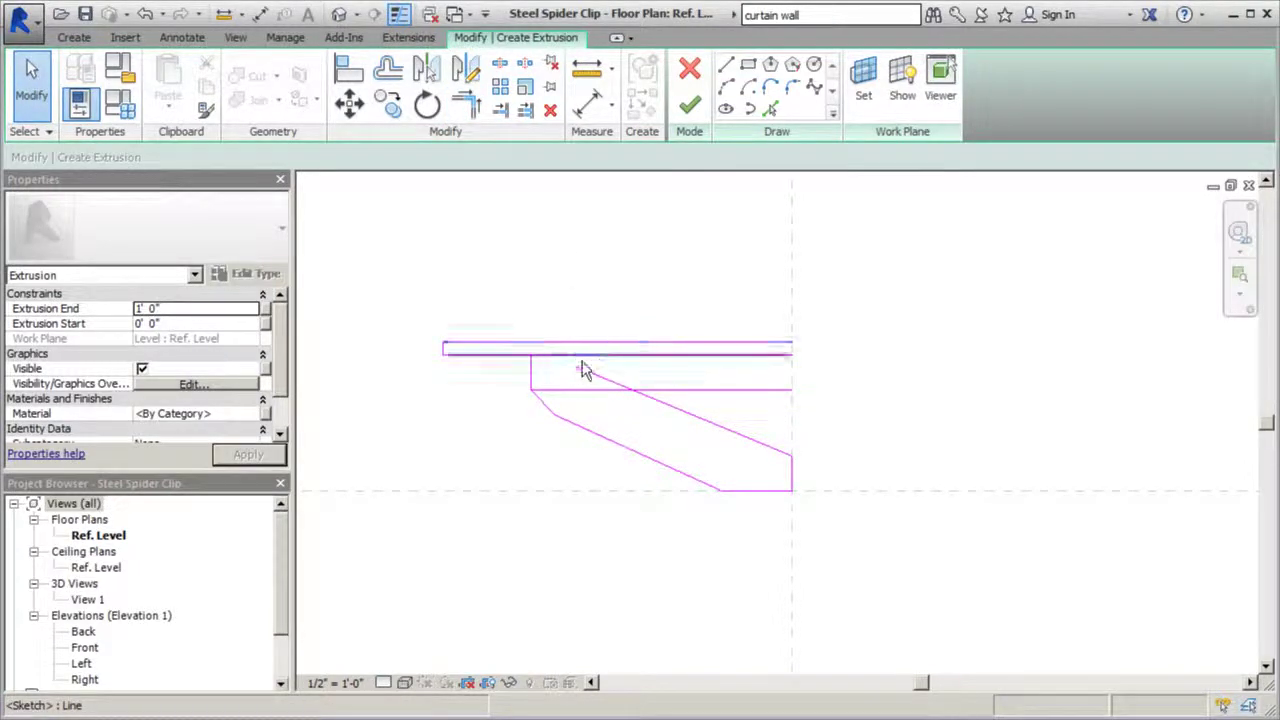
Try to move the offset sloped line about 1/4" at 45° up, and undo both the move and the line's earlier stretch
click(656, 410)
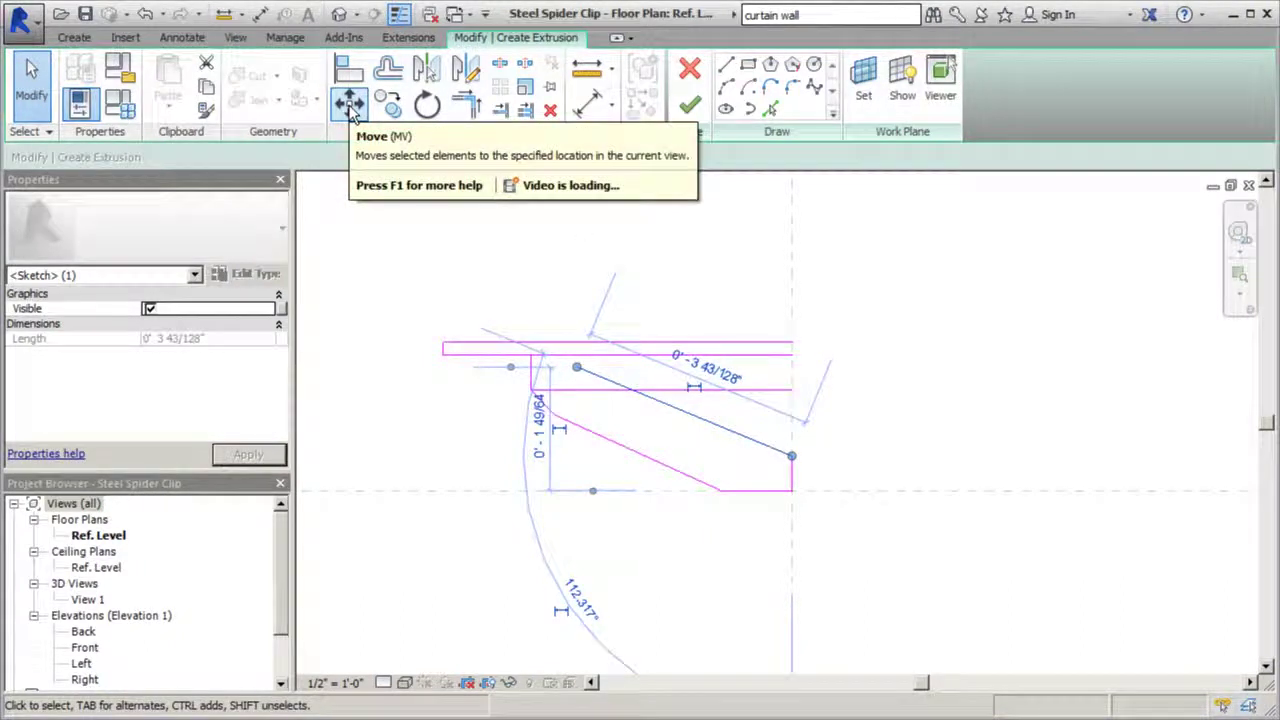
click(350, 106)
click(686, 410)
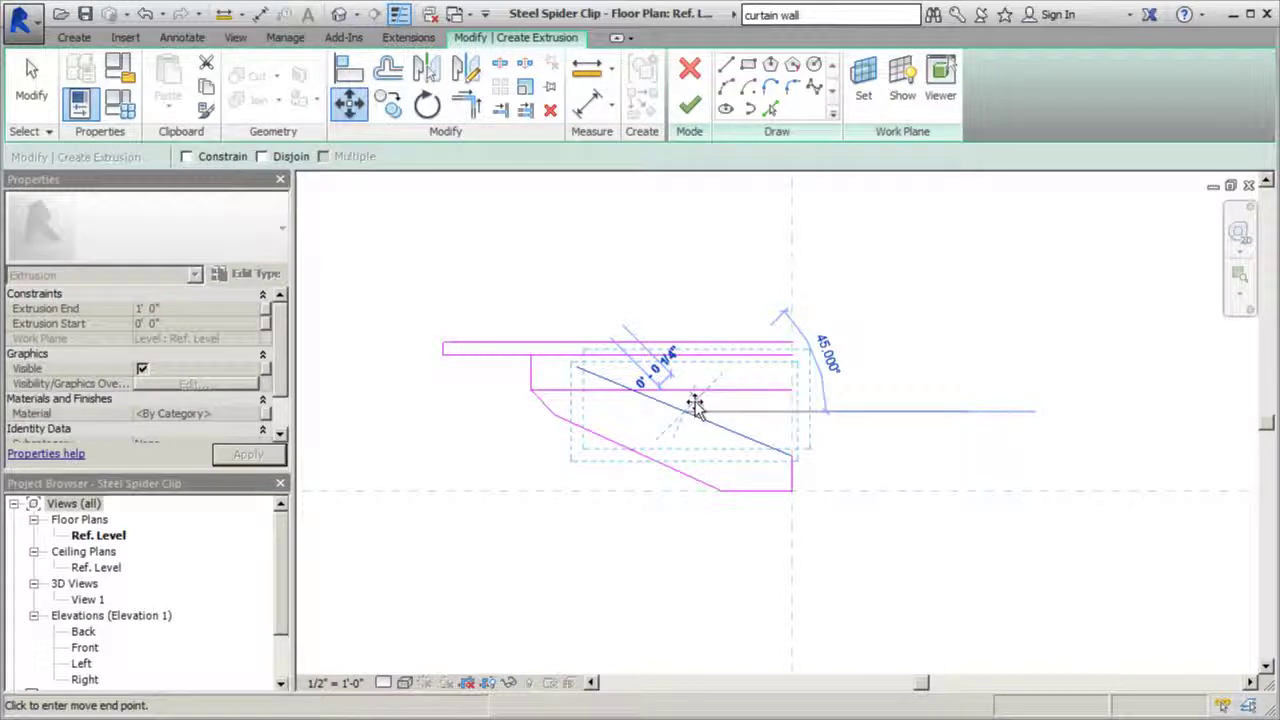
click(694, 405)
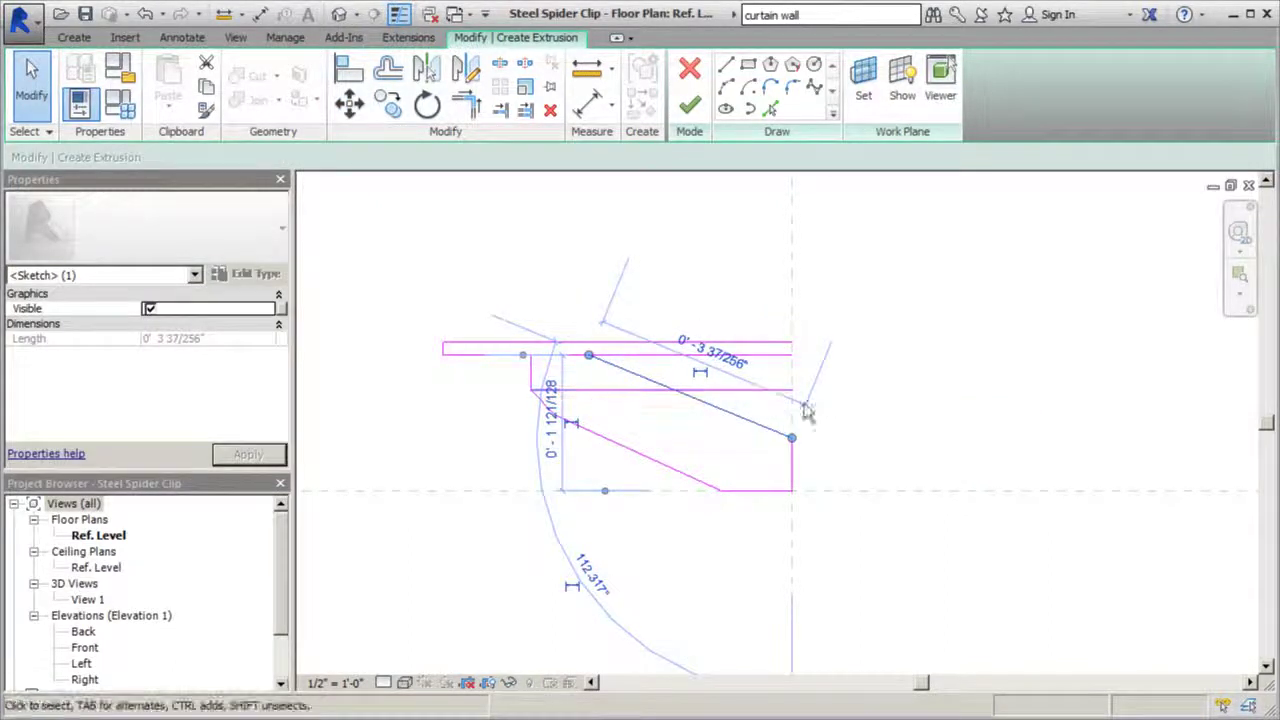
key(Escape)
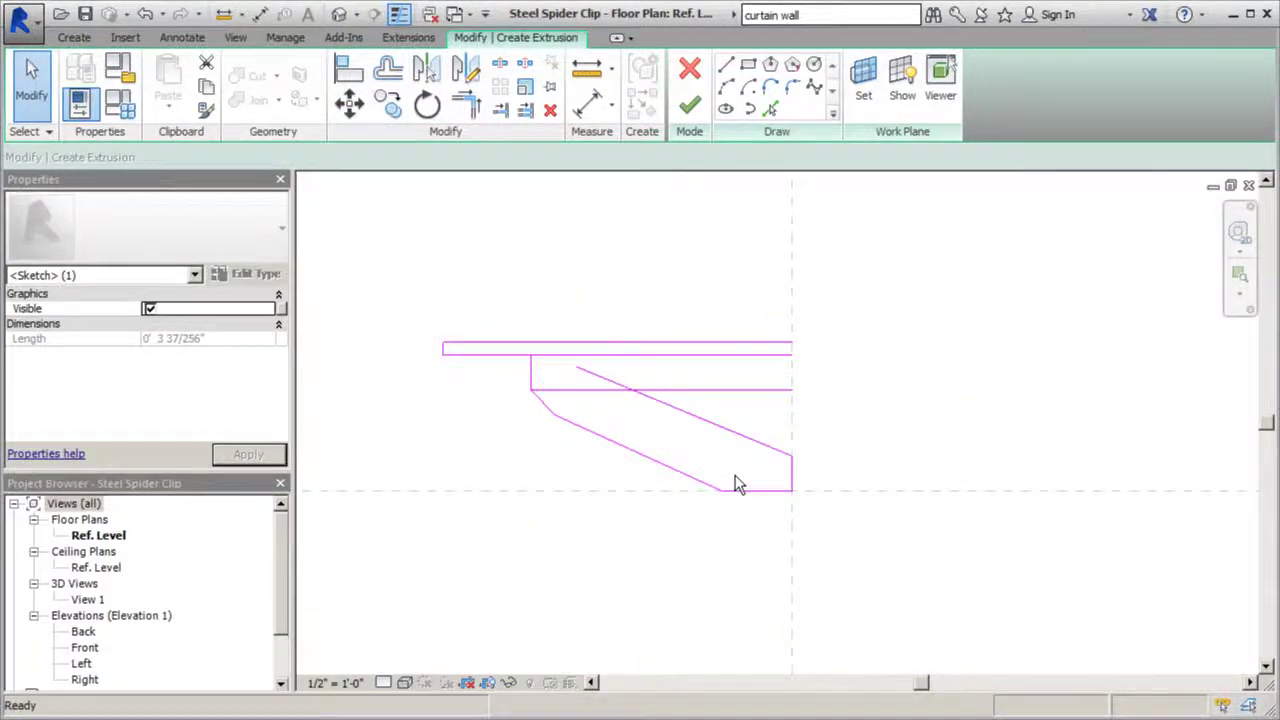
click(652, 405)
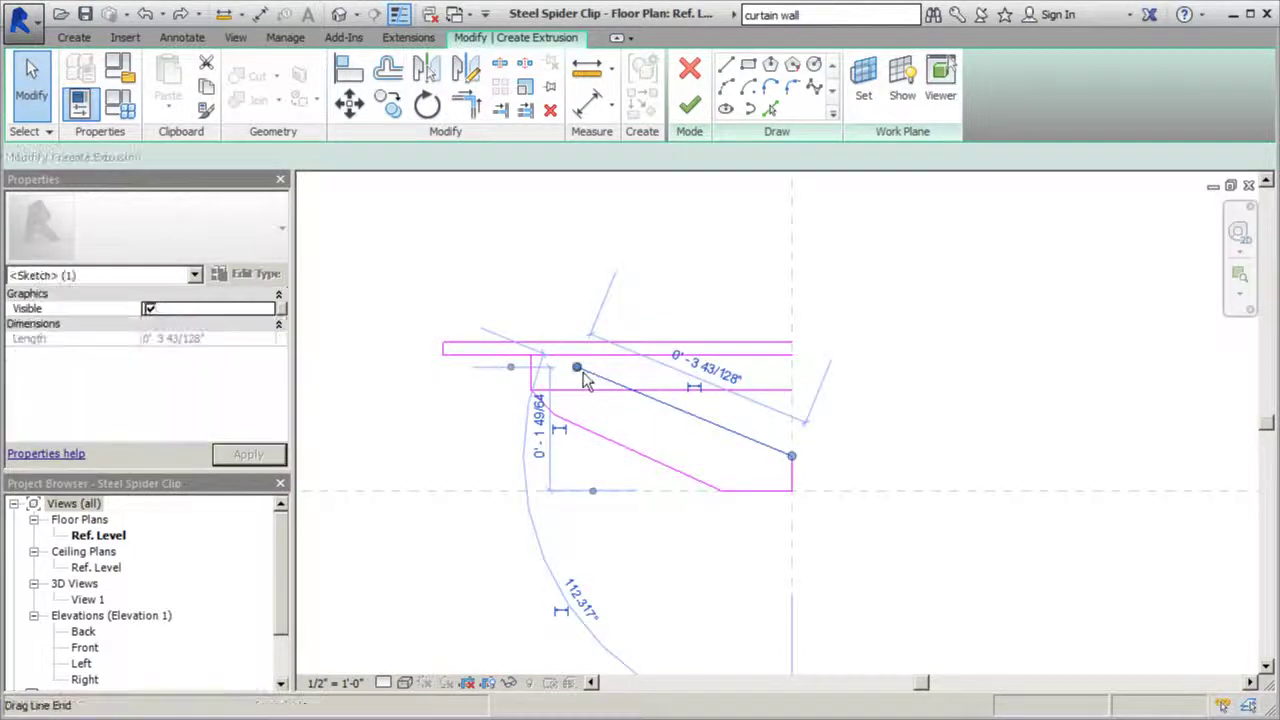
click(591, 332)
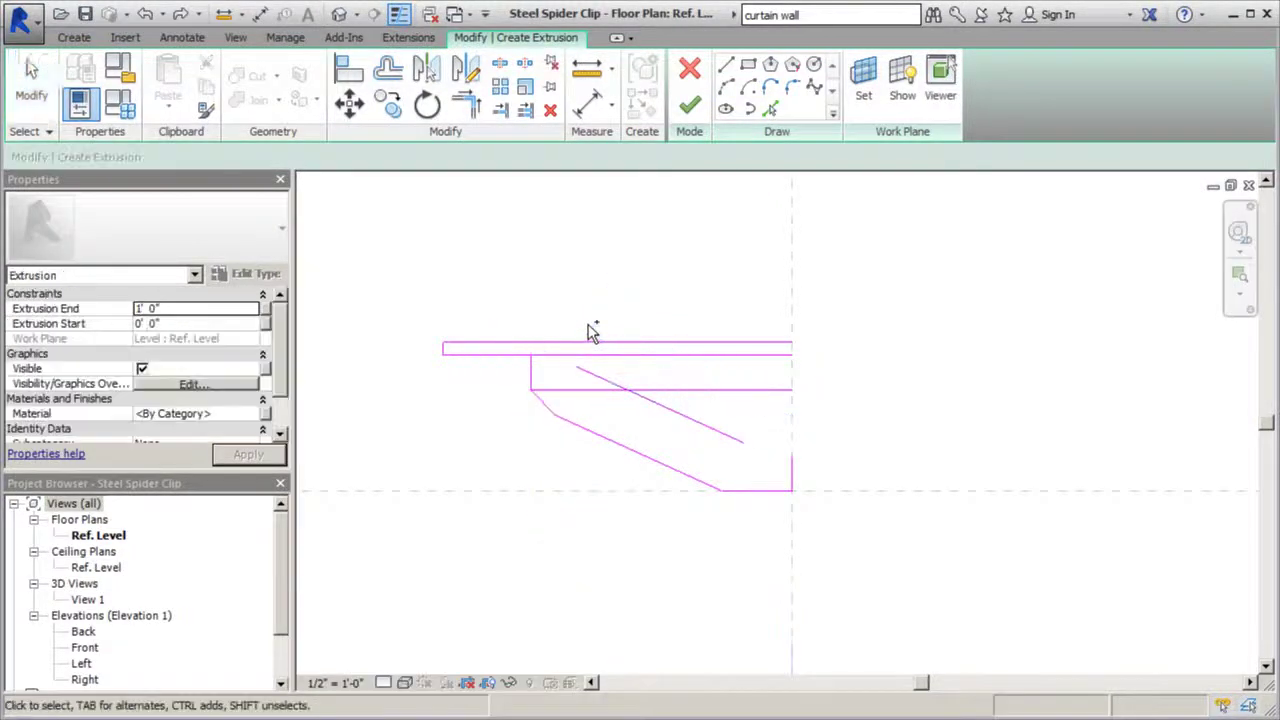
Trim/extend the offset sloped line to corners with the base's short vertical line and the top horizontal line
click(466, 104)
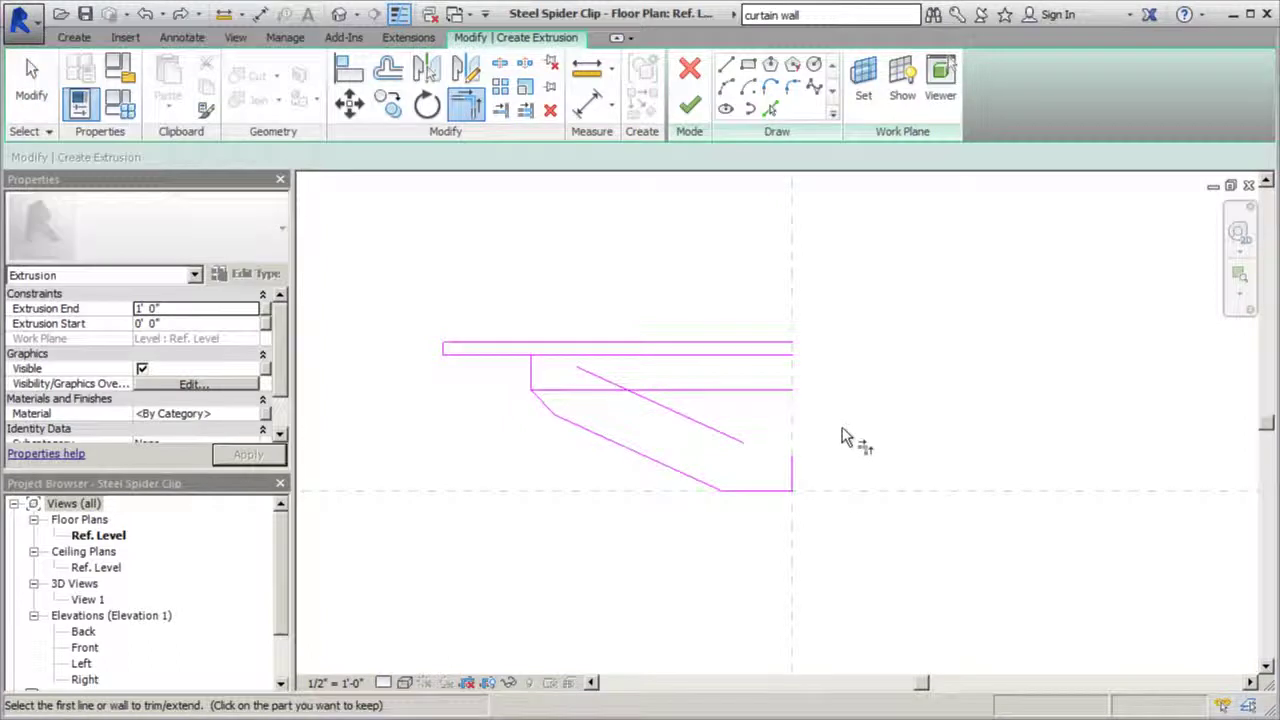
click(791, 482)
click(748, 448)
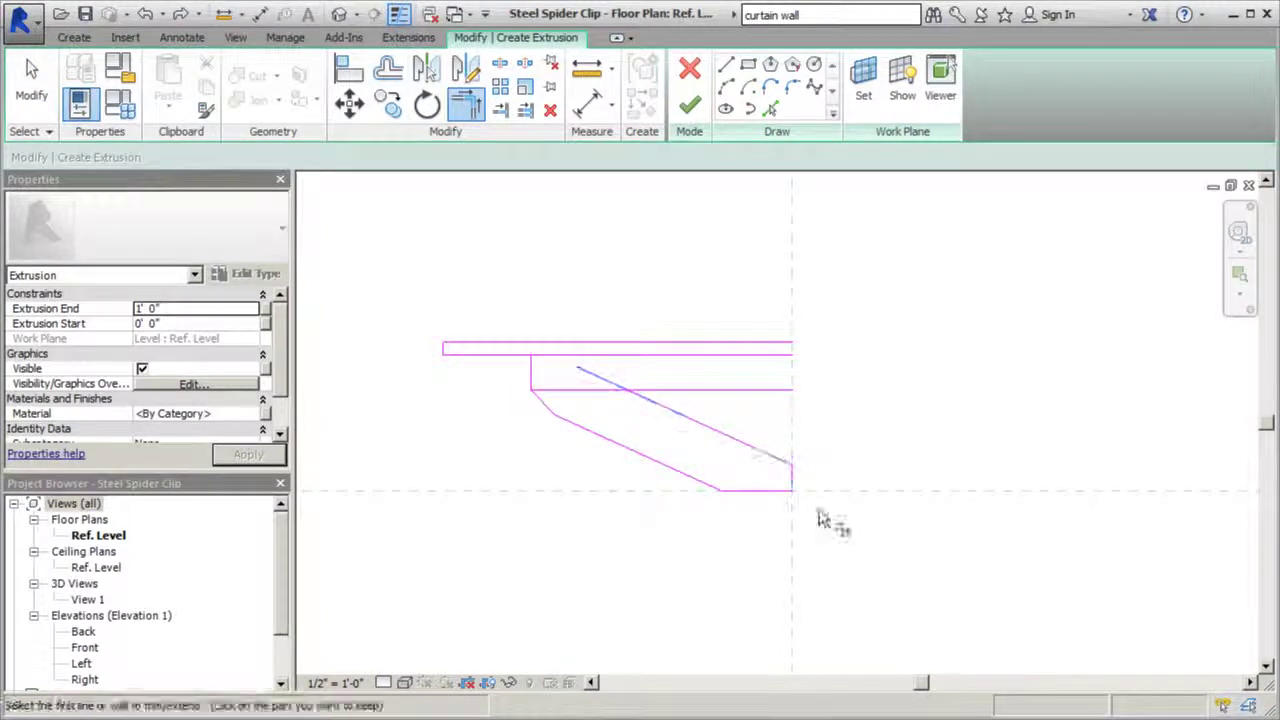
click(552, 344)
click(612, 384)
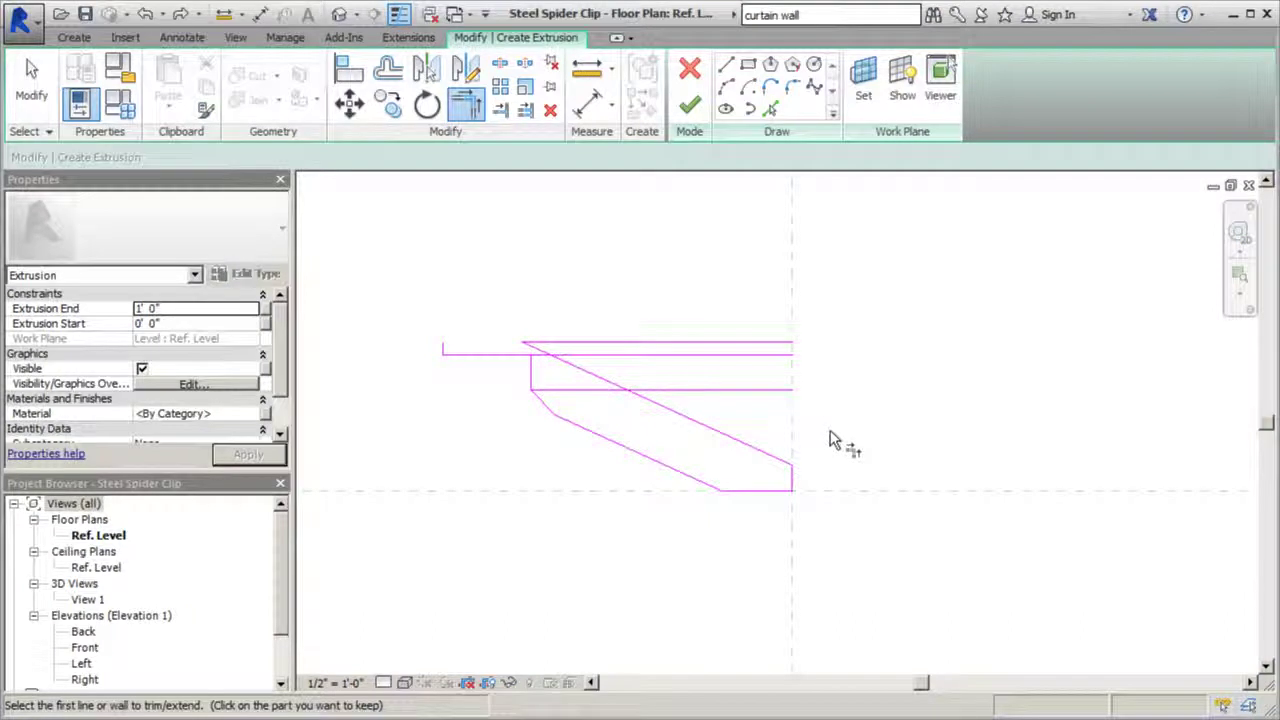
key(Escape)
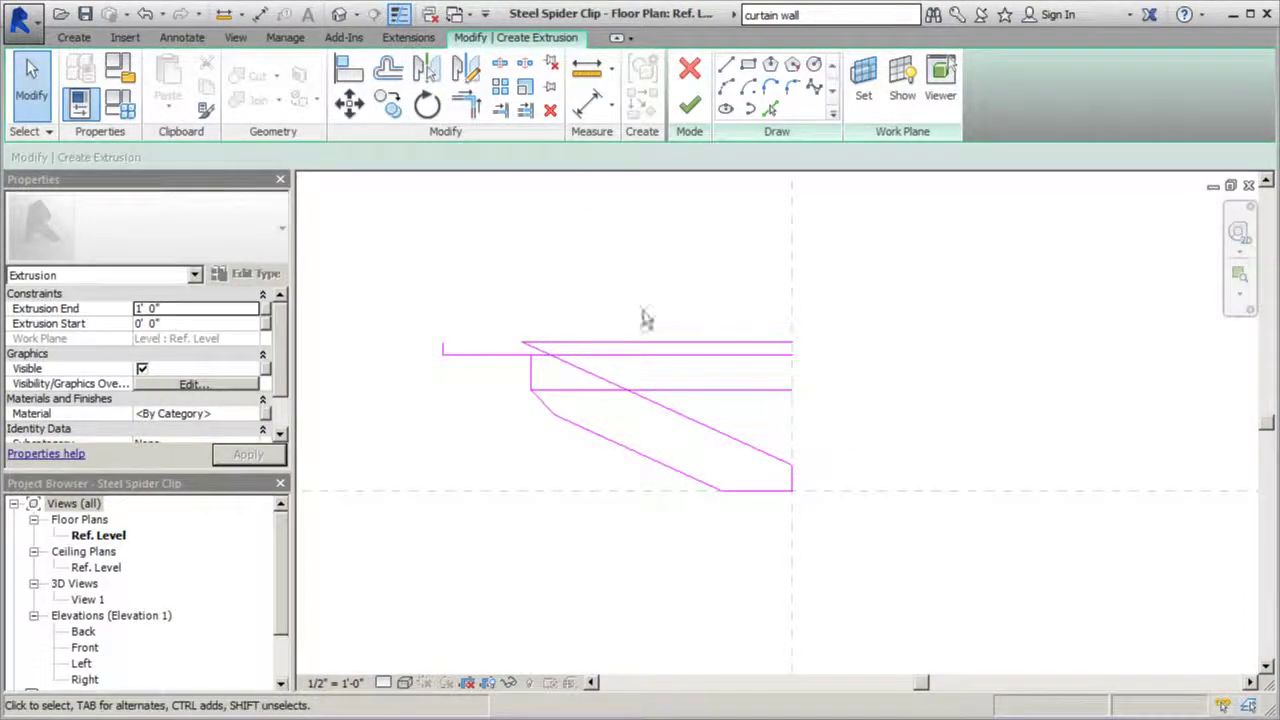
Bring the far end of the top horizontal line back to the upper end of the outer short vertical line
click(638, 343)
mouse_move(791, 342)
mouse_down()
mouse_move(457, 349)
mouse_move(481, 355)
mouse_move(443, 343)
mouse_up()
click(612, 366)
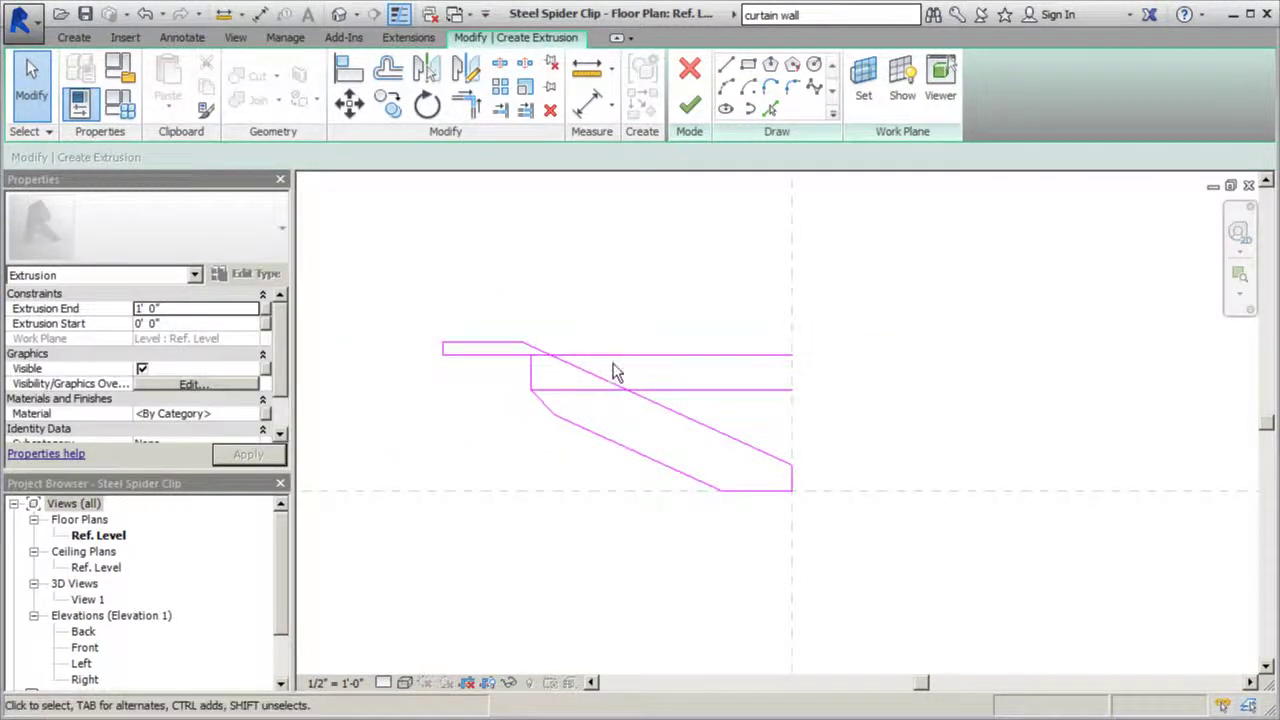
Shorten the second horizontal line to end at the inner vertical line, and delete the third horizontal line
click(614, 355)
drag(791, 355, 530, 355)
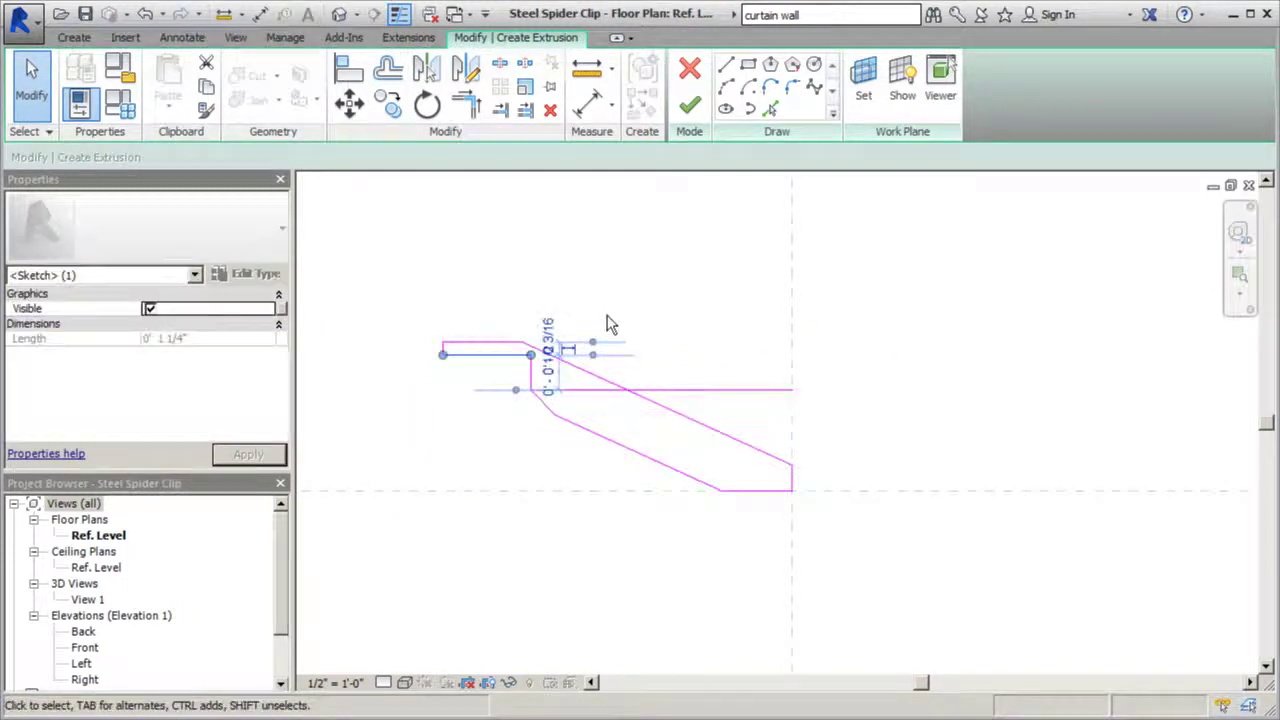
click(668, 340)
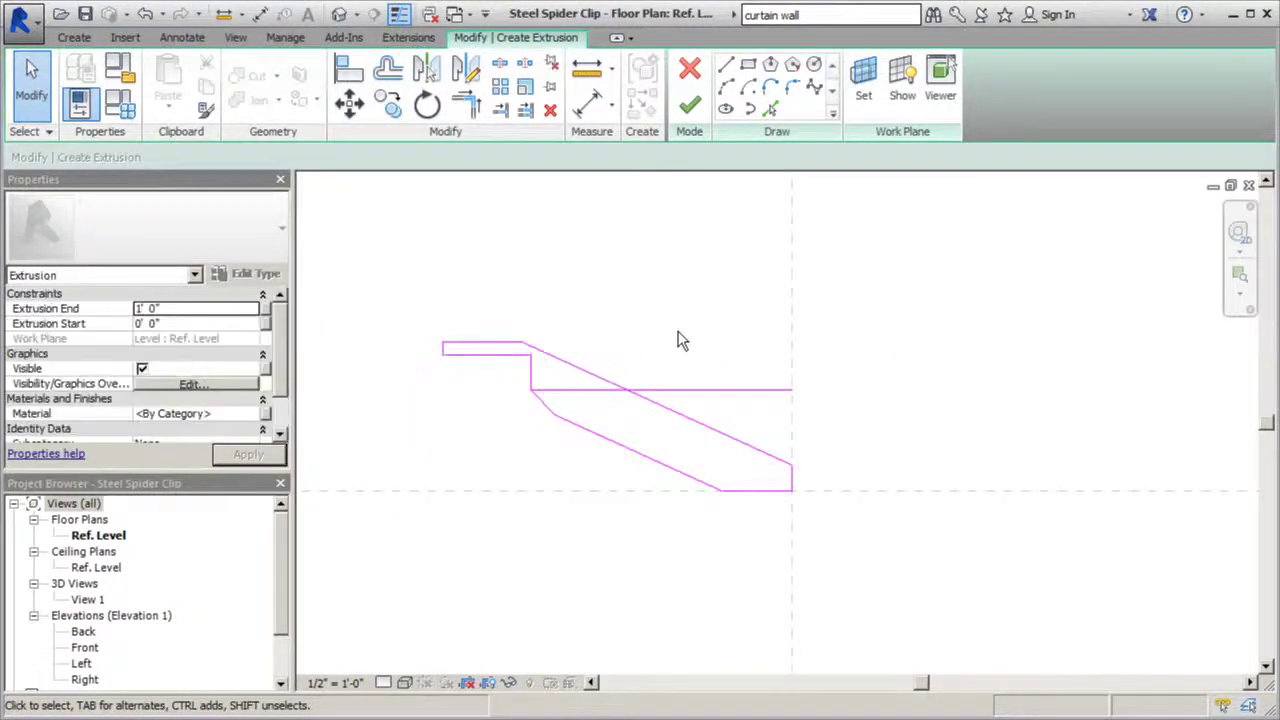
click(686, 390)
click(551, 112)
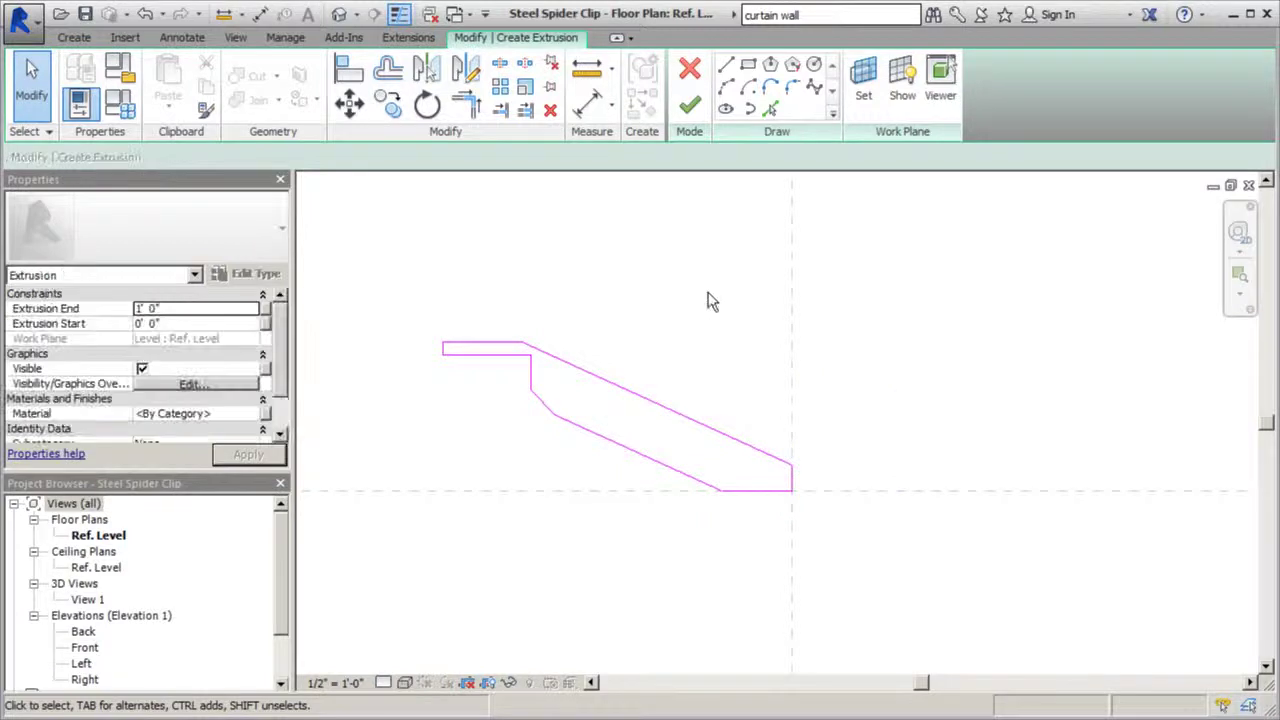
Relocate the shared corner of the top horizontal line and the upper sloped line directly above the inner vertical line
scroll(522, 380, up, 2)
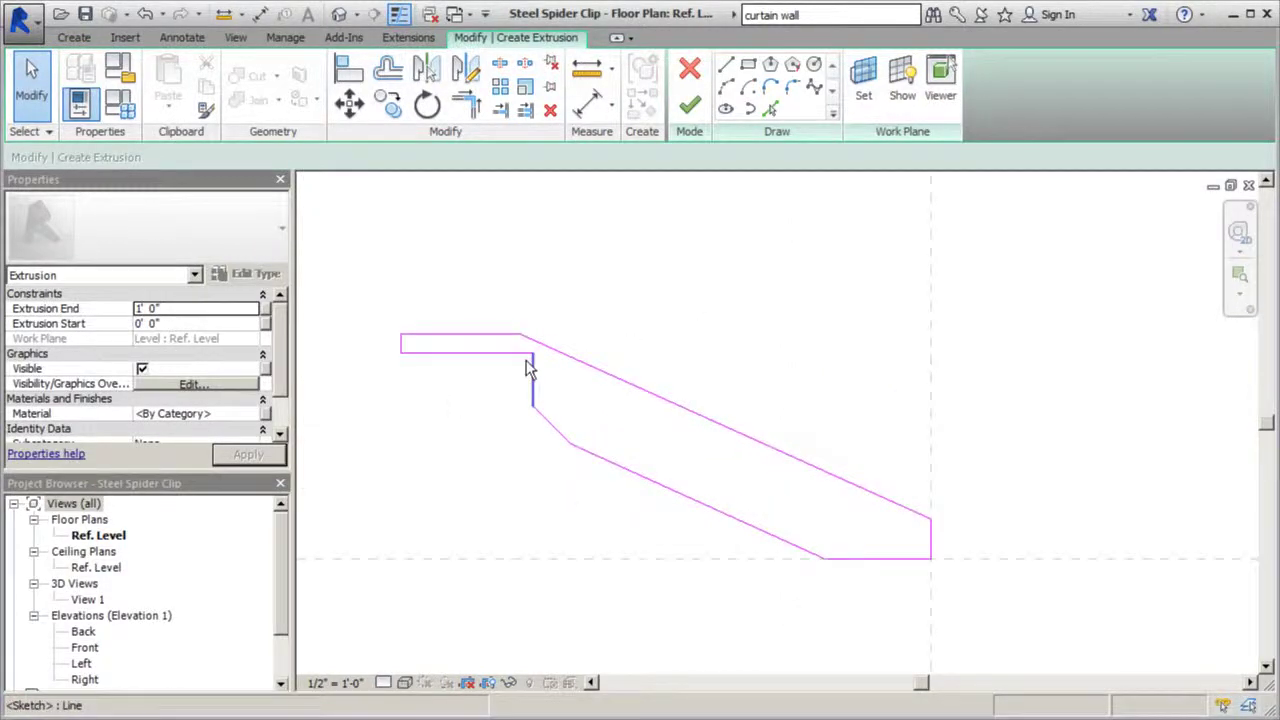
scroll(512, 344, up, 2)
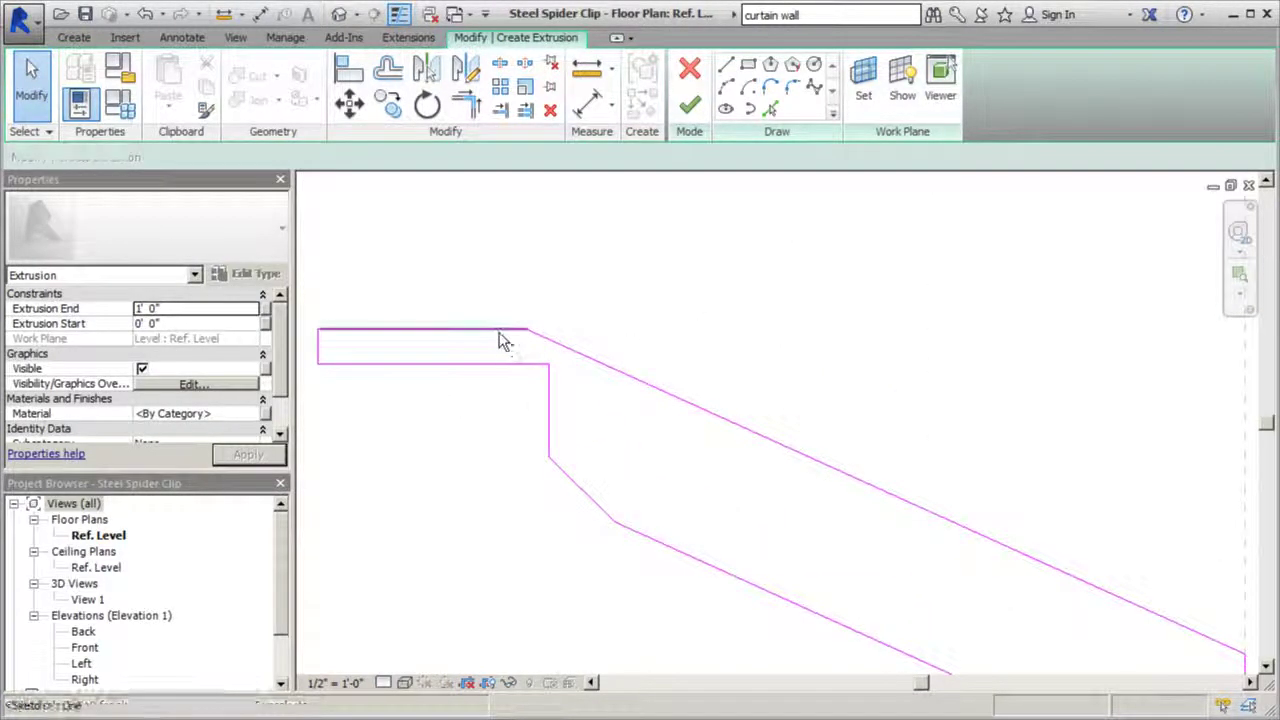
click(508, 330)
drag(526, 330, 548, 329)
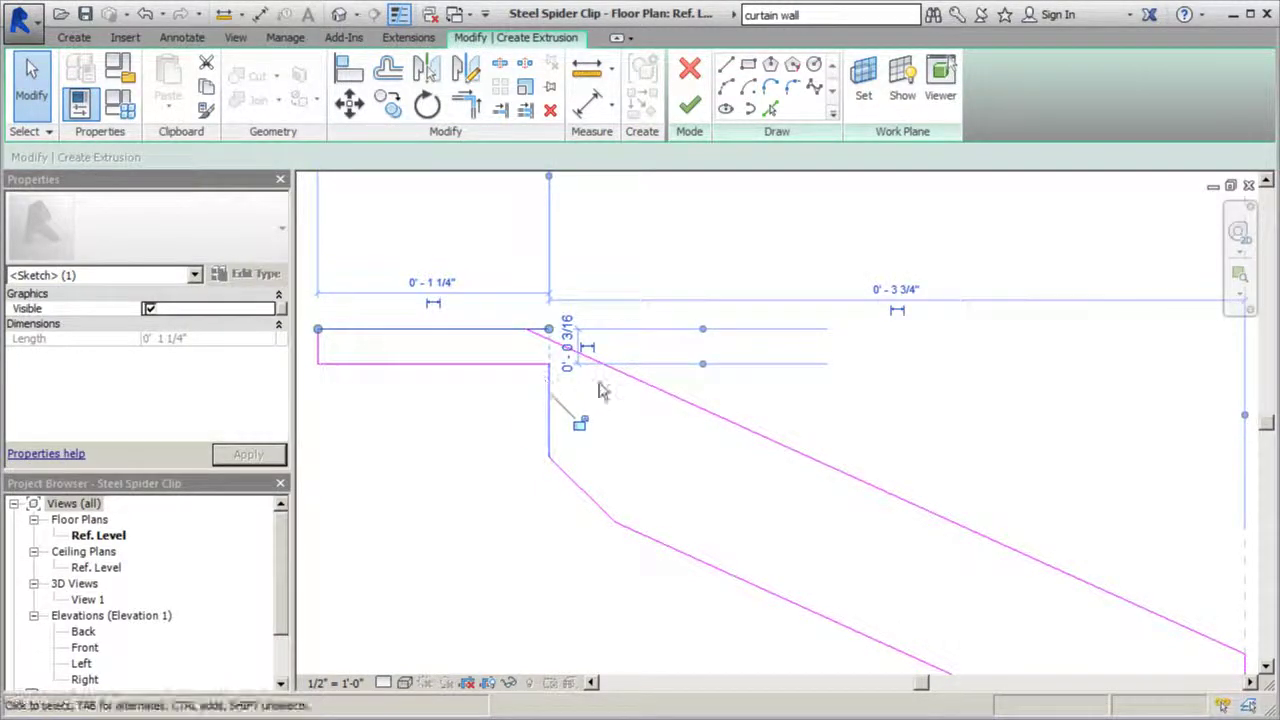
click(640, 390)
drag(526, 330, 549, 328)
click(594, 323)
scroll(560, 443, down, 2)
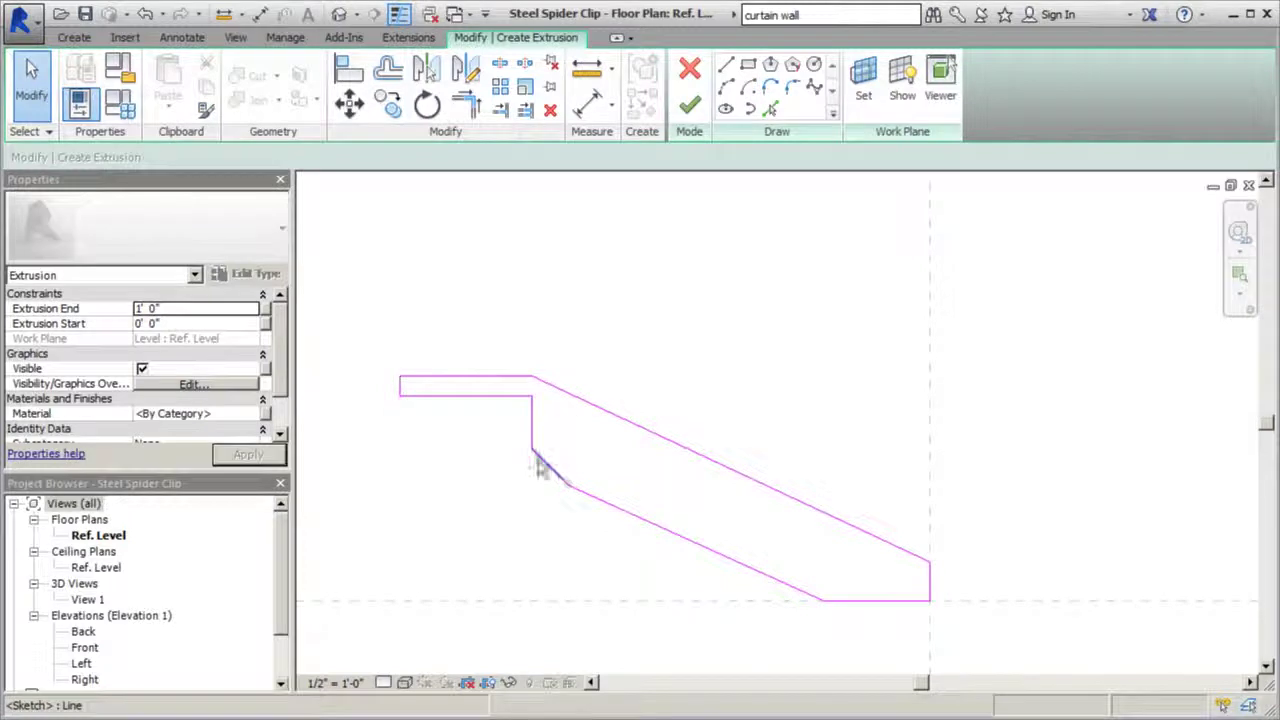
Check the profile's corners, finish the extrusion sketch, and view the solid from the front in the default 3D view
scroll(770, 600, up, 2)
scroll(860, 610, up, 3)
scroll(816, 600, down, 3)
scroll(935, 575, up, 3)
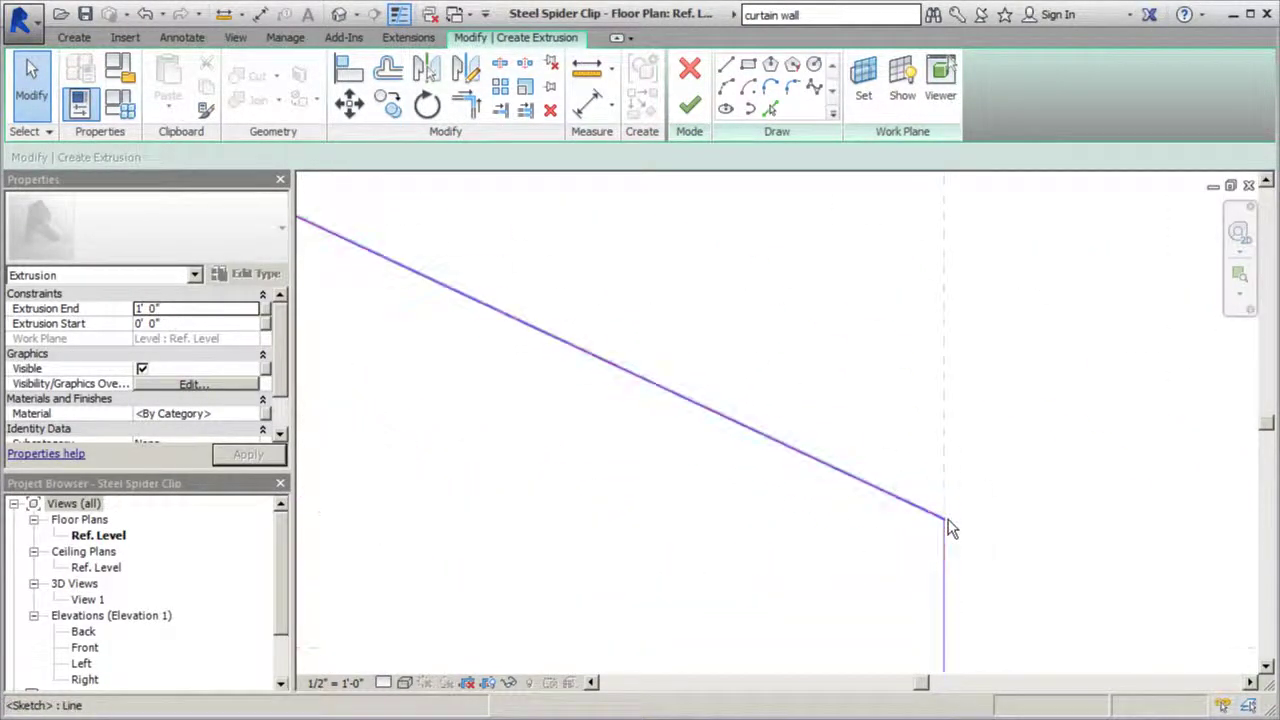
scroll(1015, 533, down, 4)
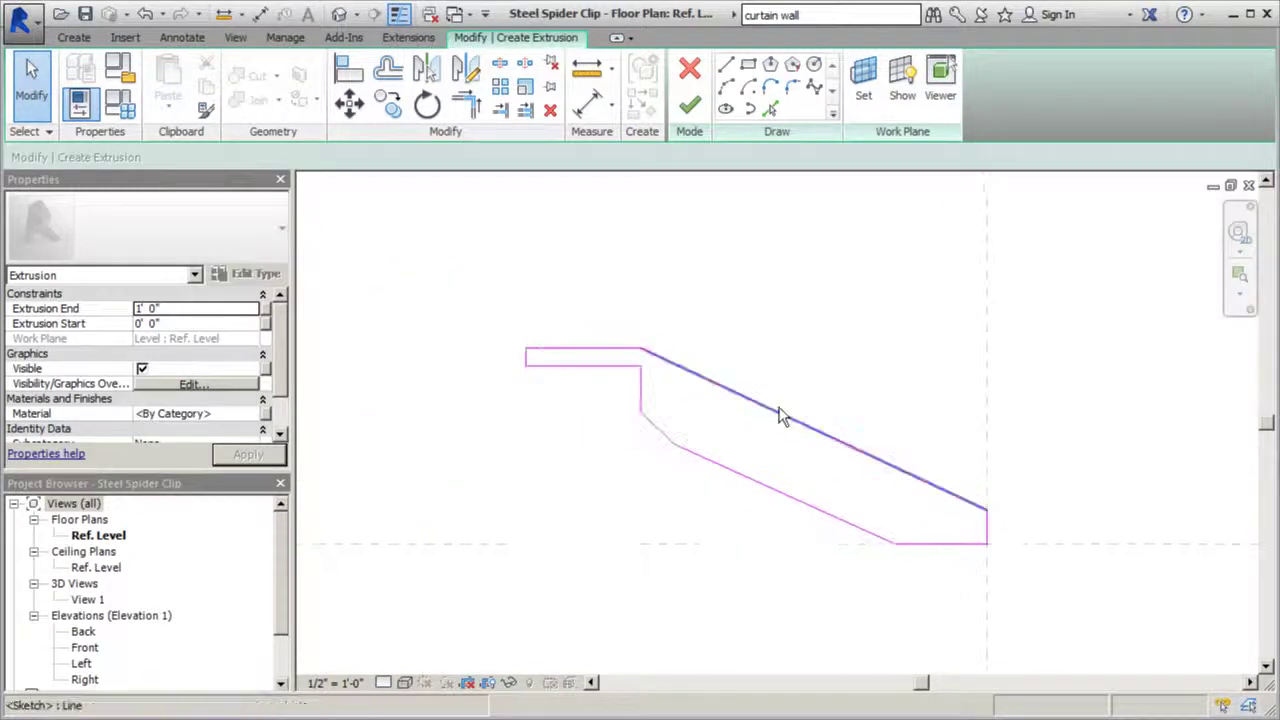
click(689, 105)
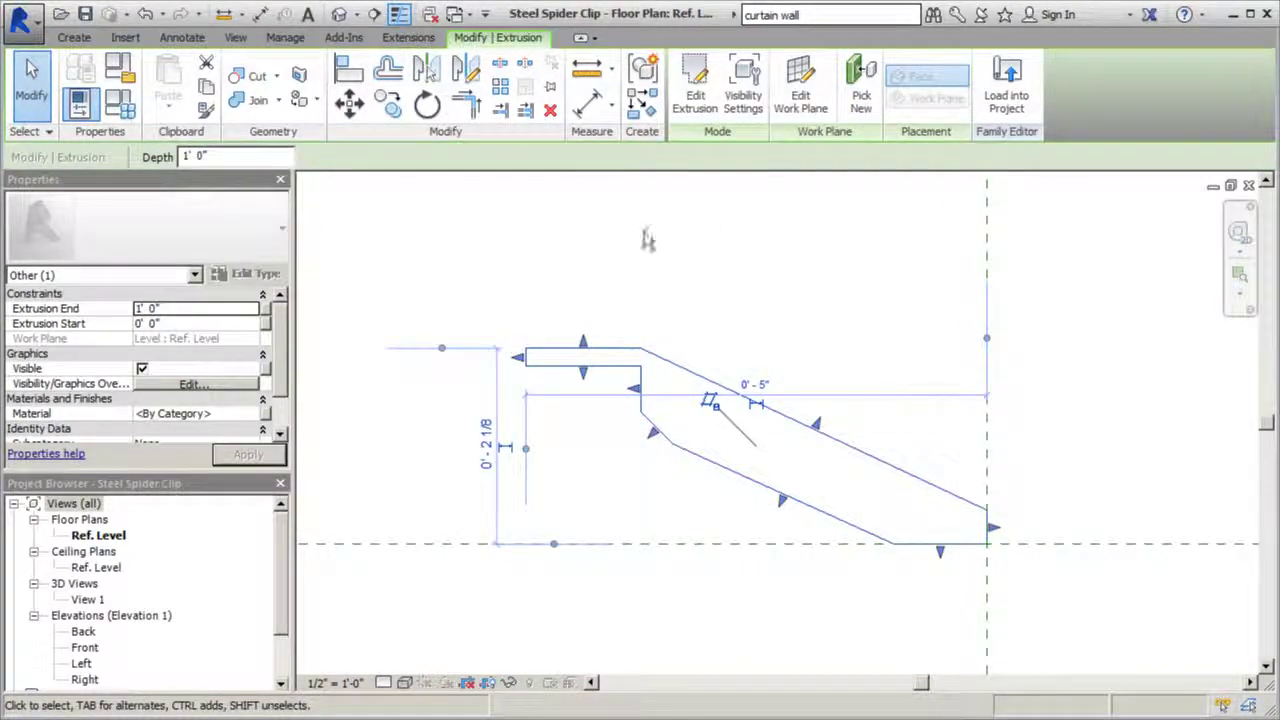
middle_drag(733, 297, 771, 314)
click(338, 15)
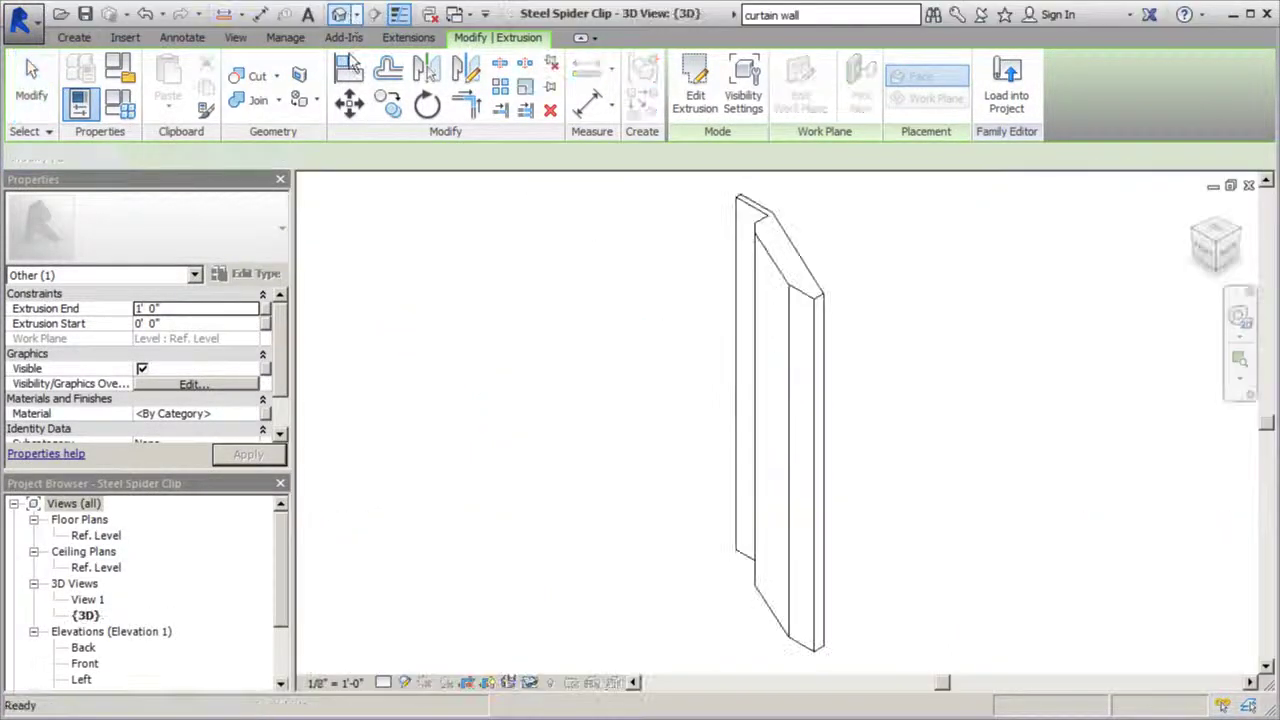
key(Escape)
shift+middle_drag(870, 375, 815, 290)
Set the extrusion's start to 3/8" and its end to -3/8"
click(815, 292)
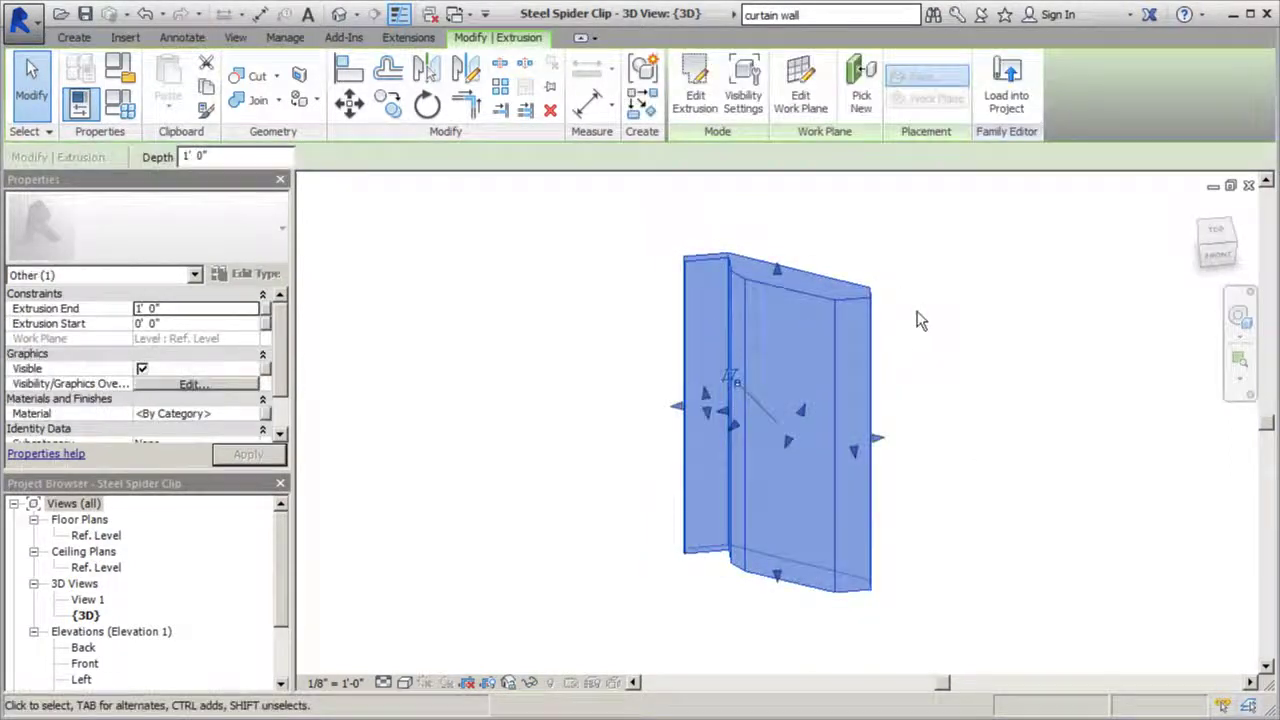
click(193, 323)
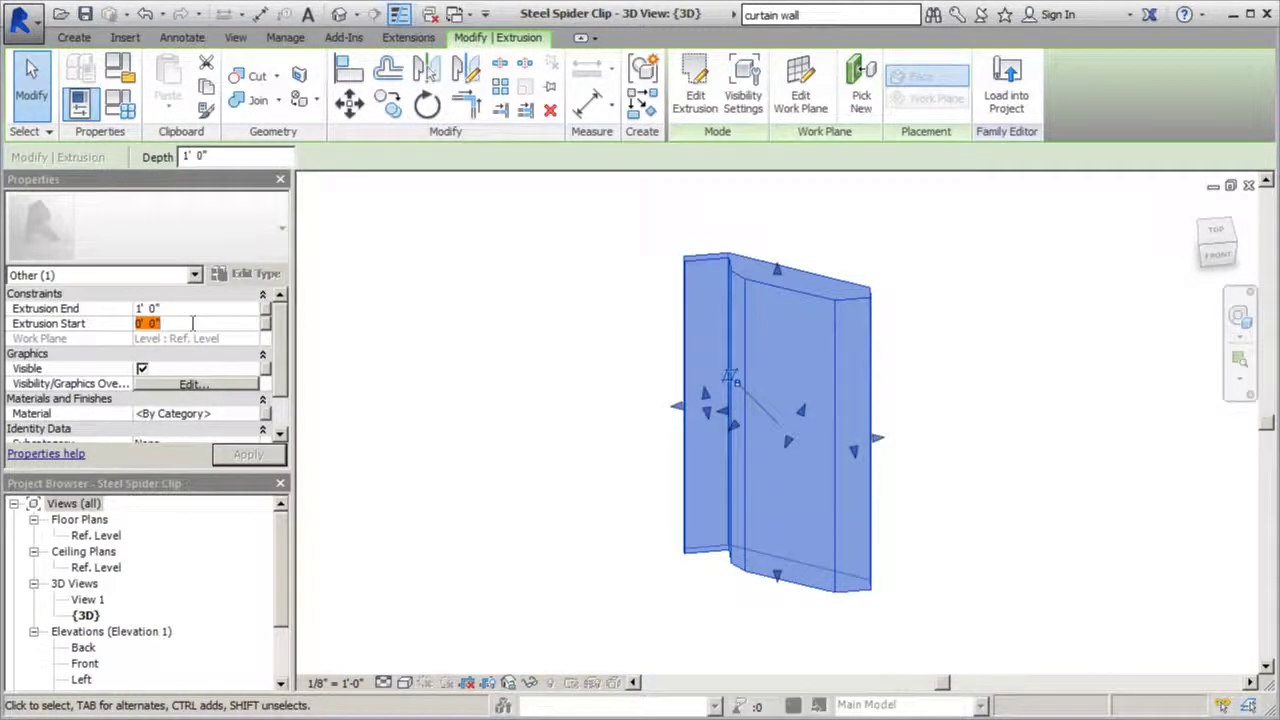
text(3/8)
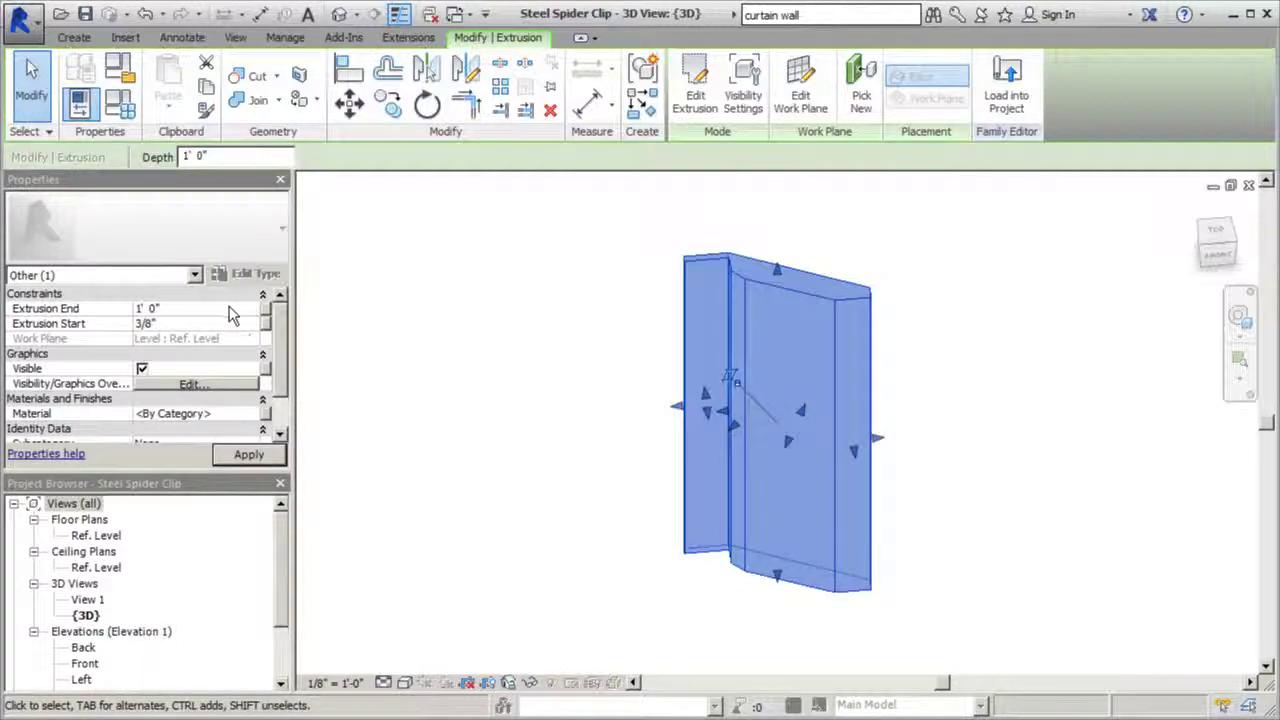
click(230, 308)
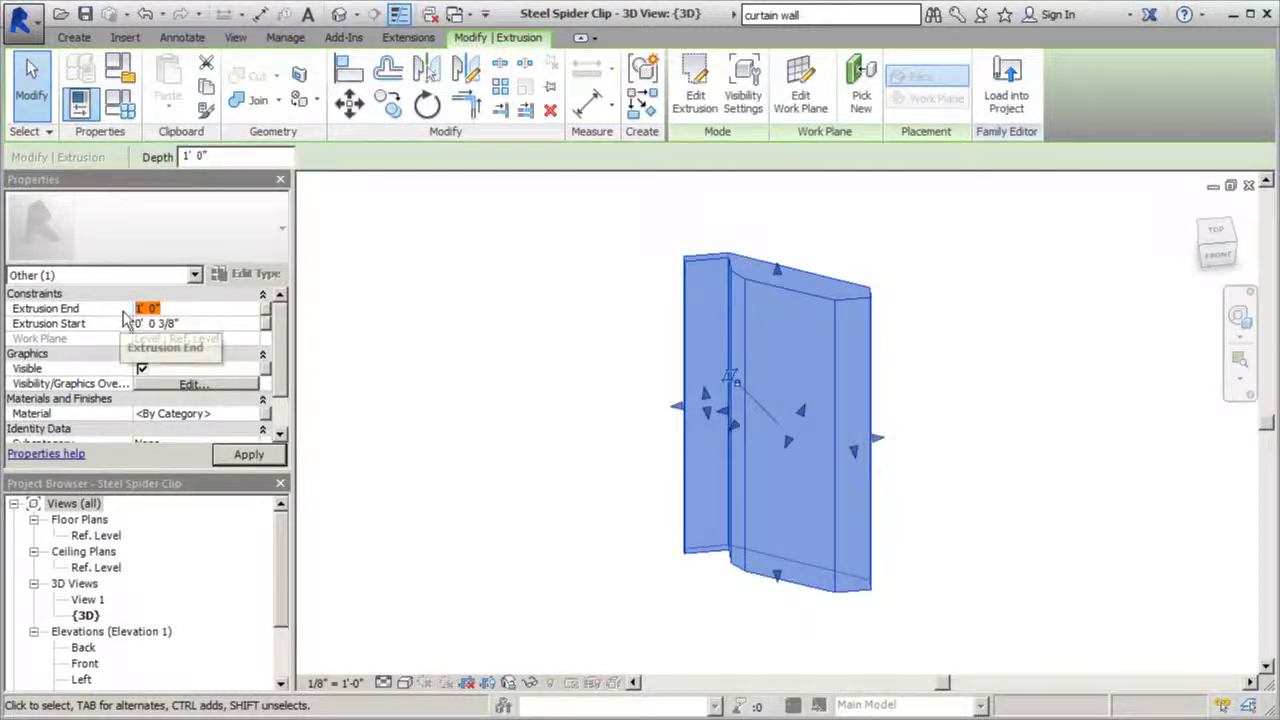
text(-3/8)
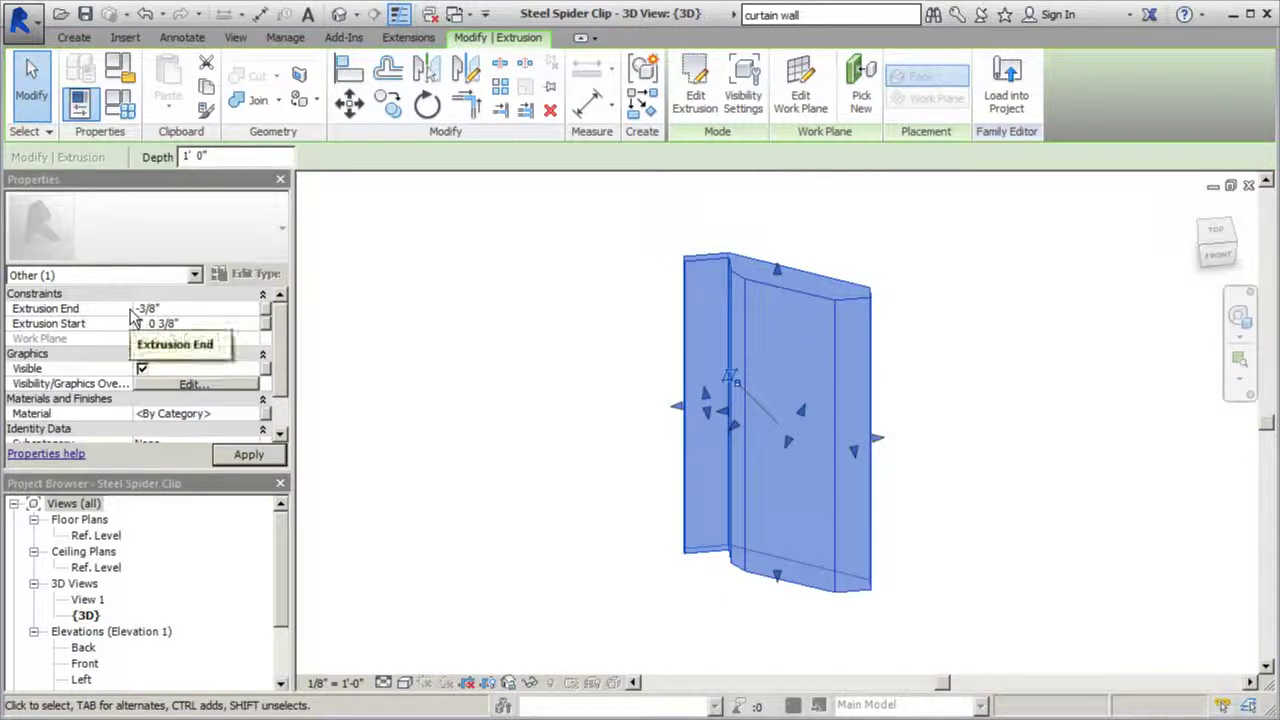
key(Return)
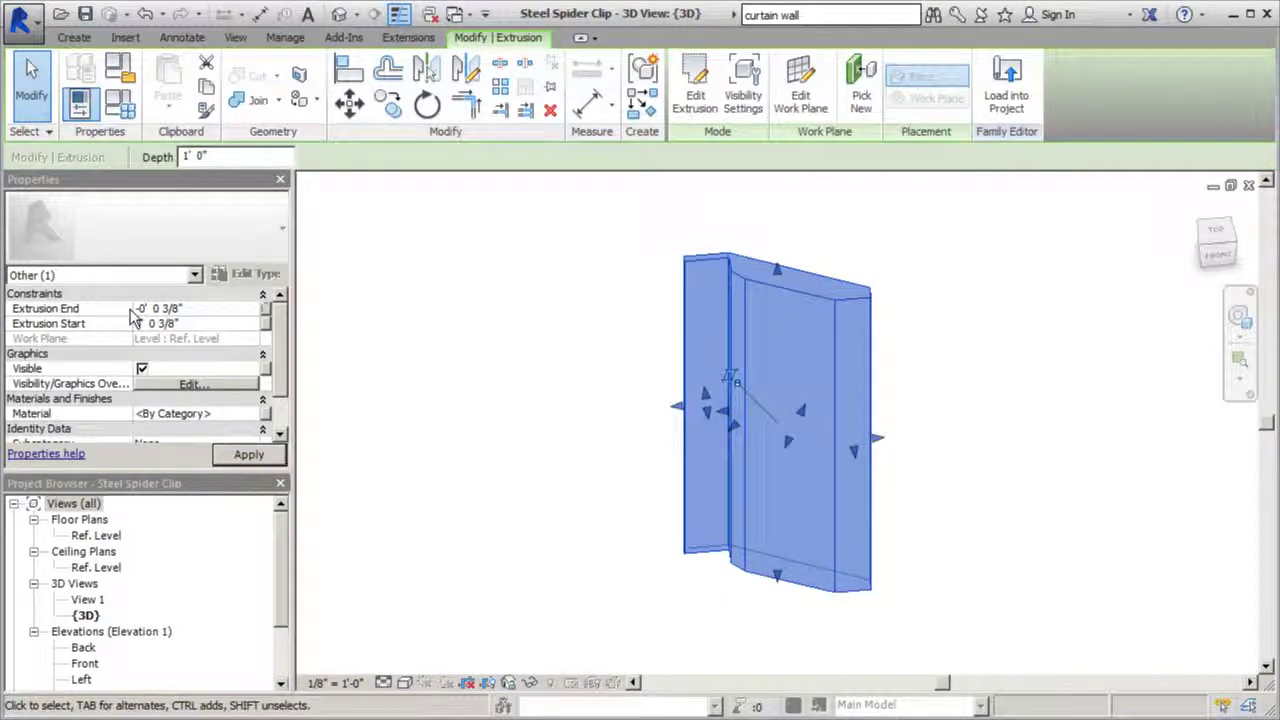
click(248, 454)
click(530, 463)
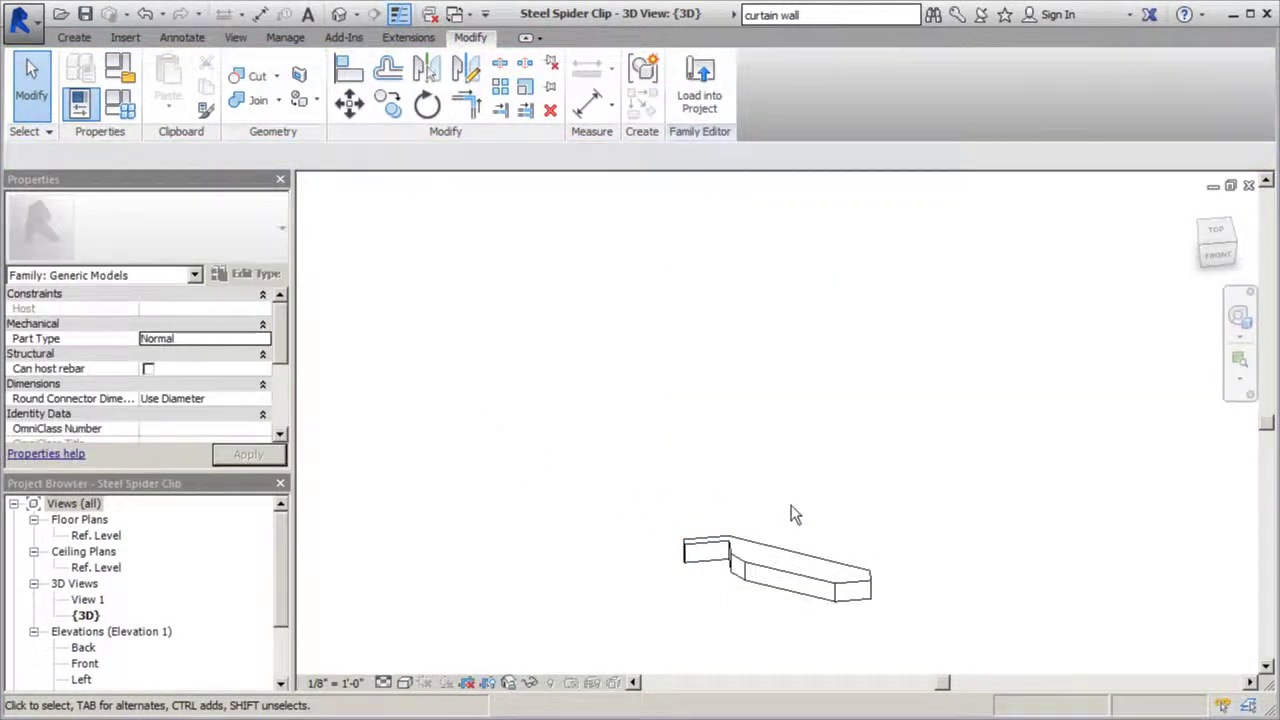
middle_drag(927, 521, 920, 489)
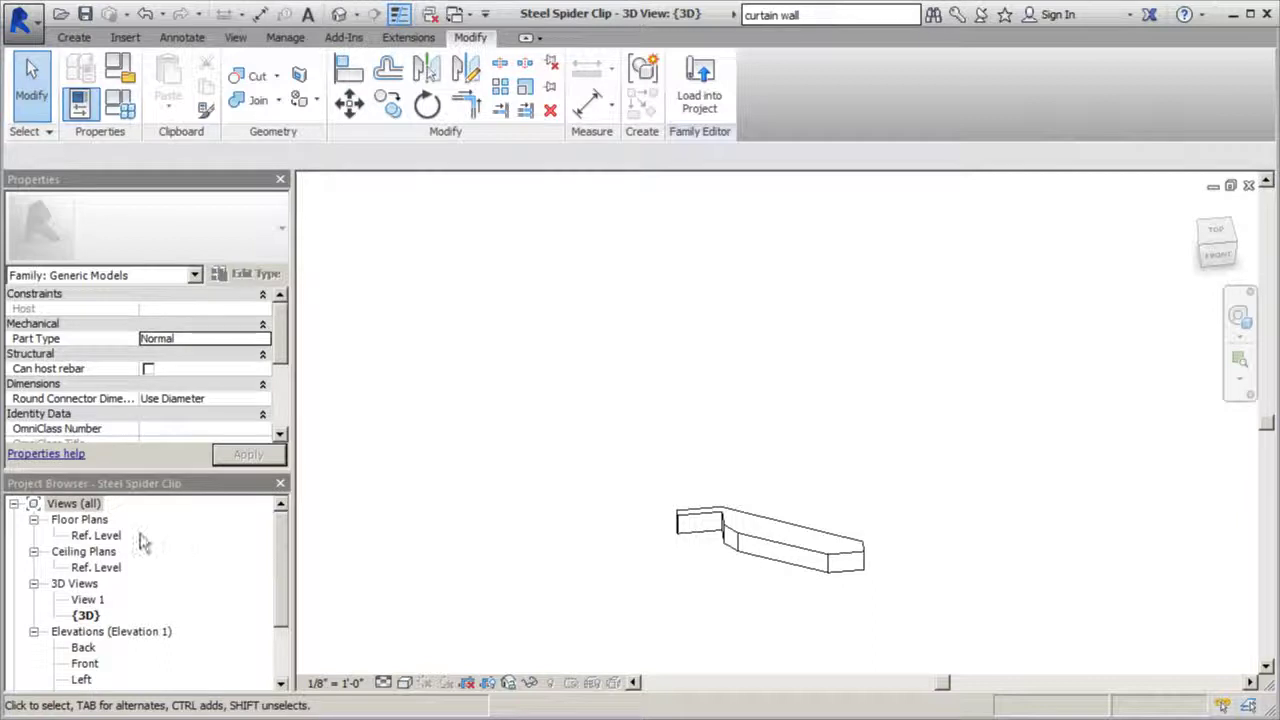
Display the Ref. Level floor plan at Fine detail with shaded surfaces
double_click(108, 536)
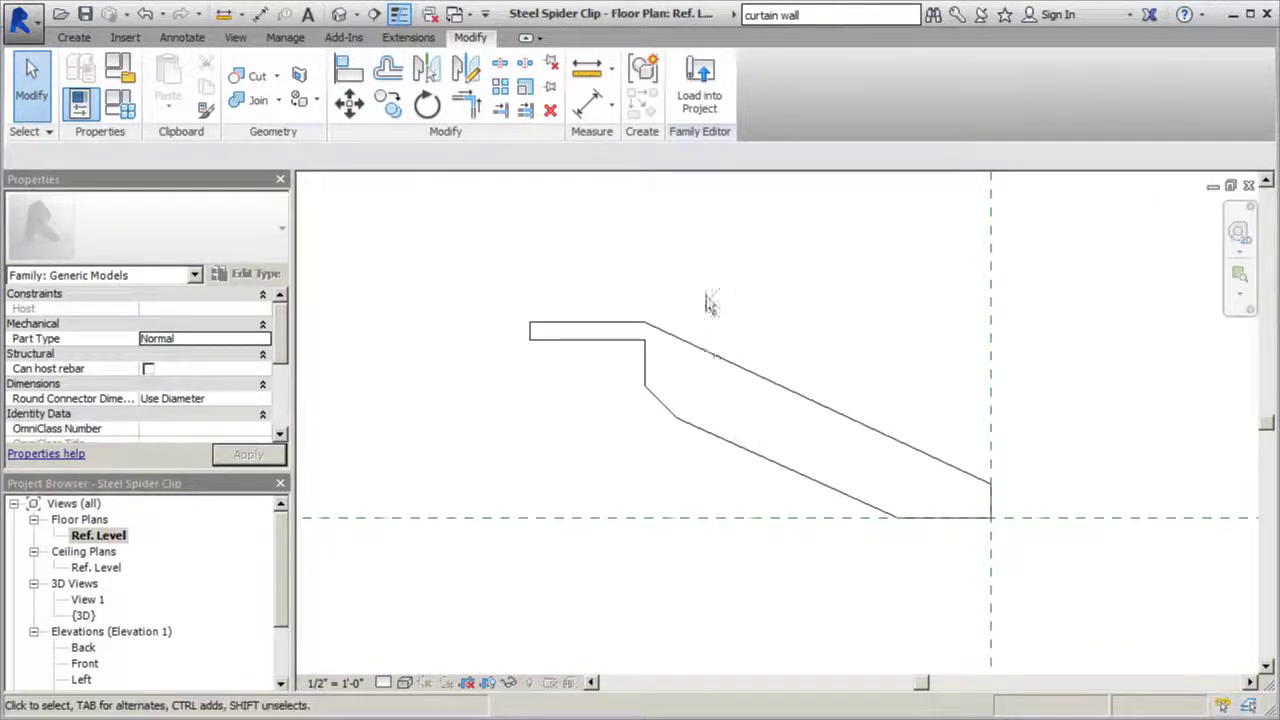
click(385, 684)
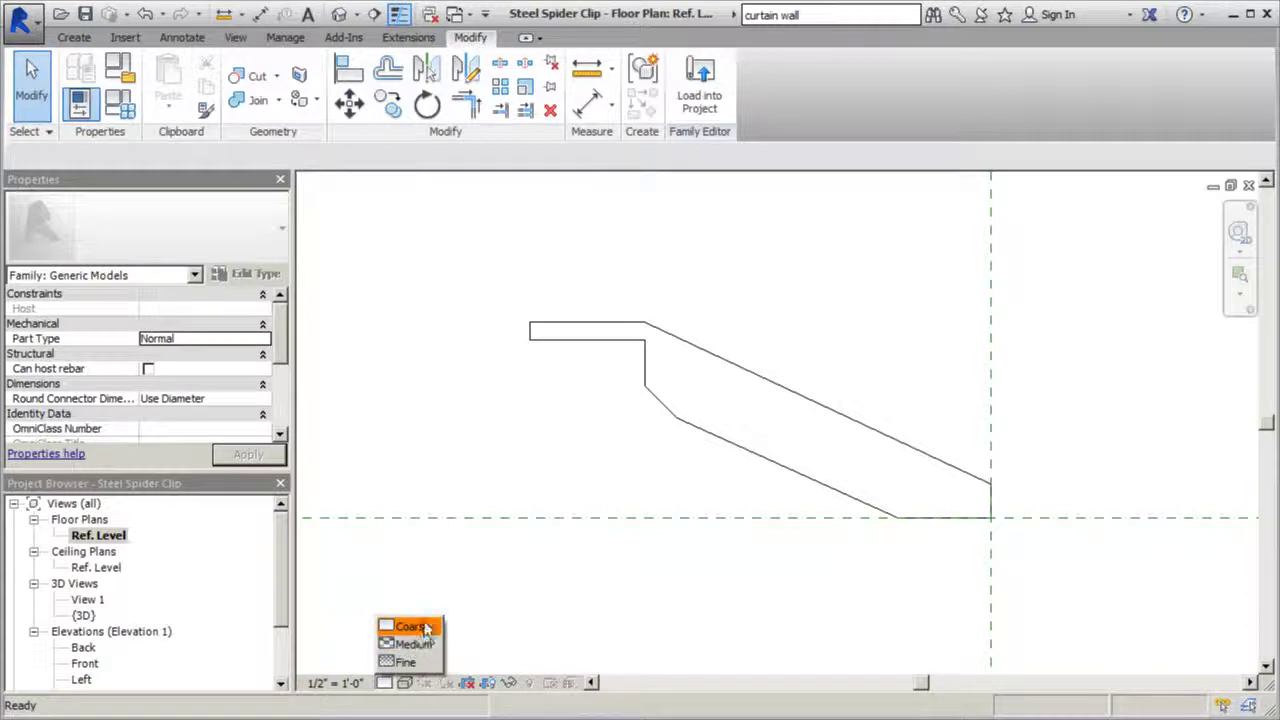
click(405, 662)
click(405, 683)
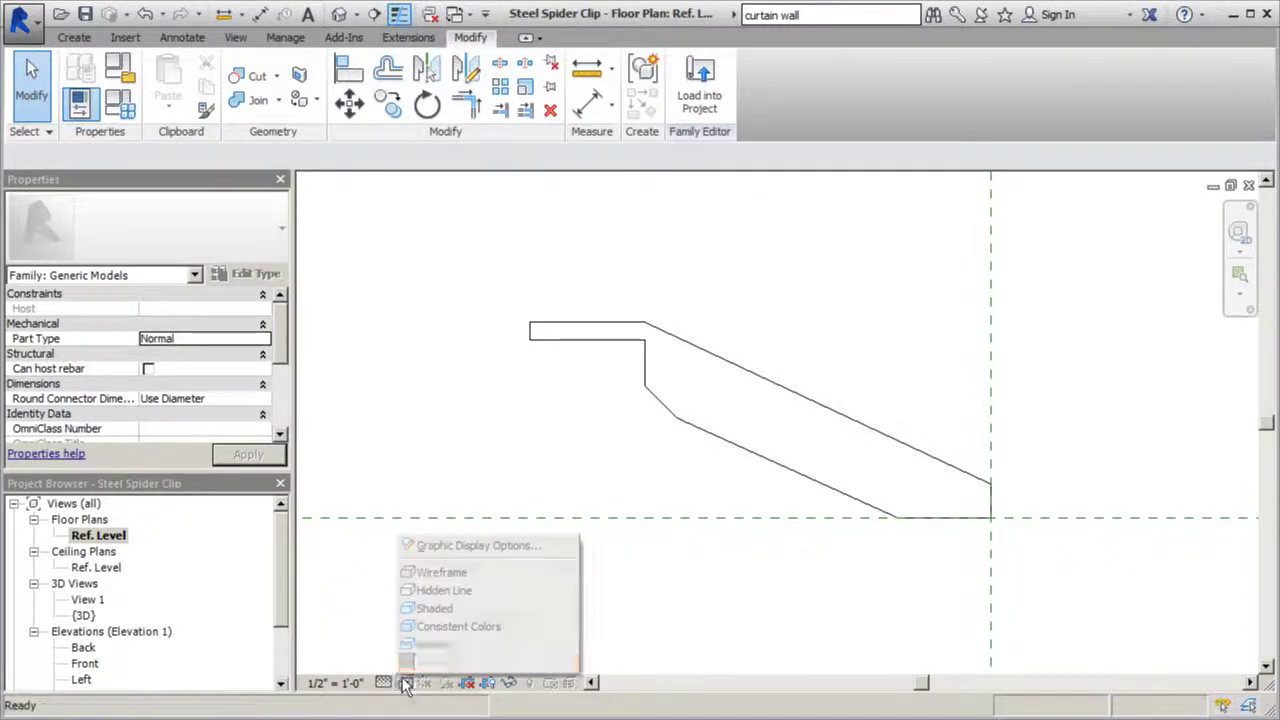
click(434, 627)
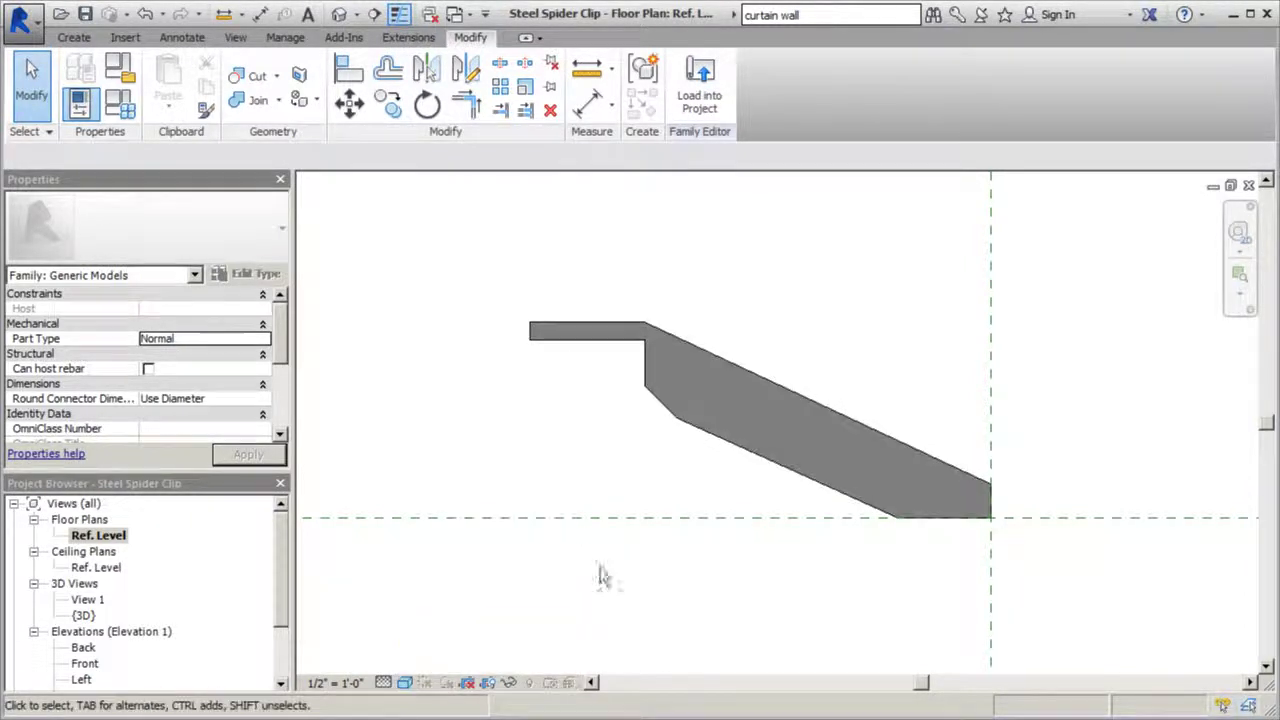
Shade the surfaces in the default 3D view and inspect the clip arm from above
click(339, 14)
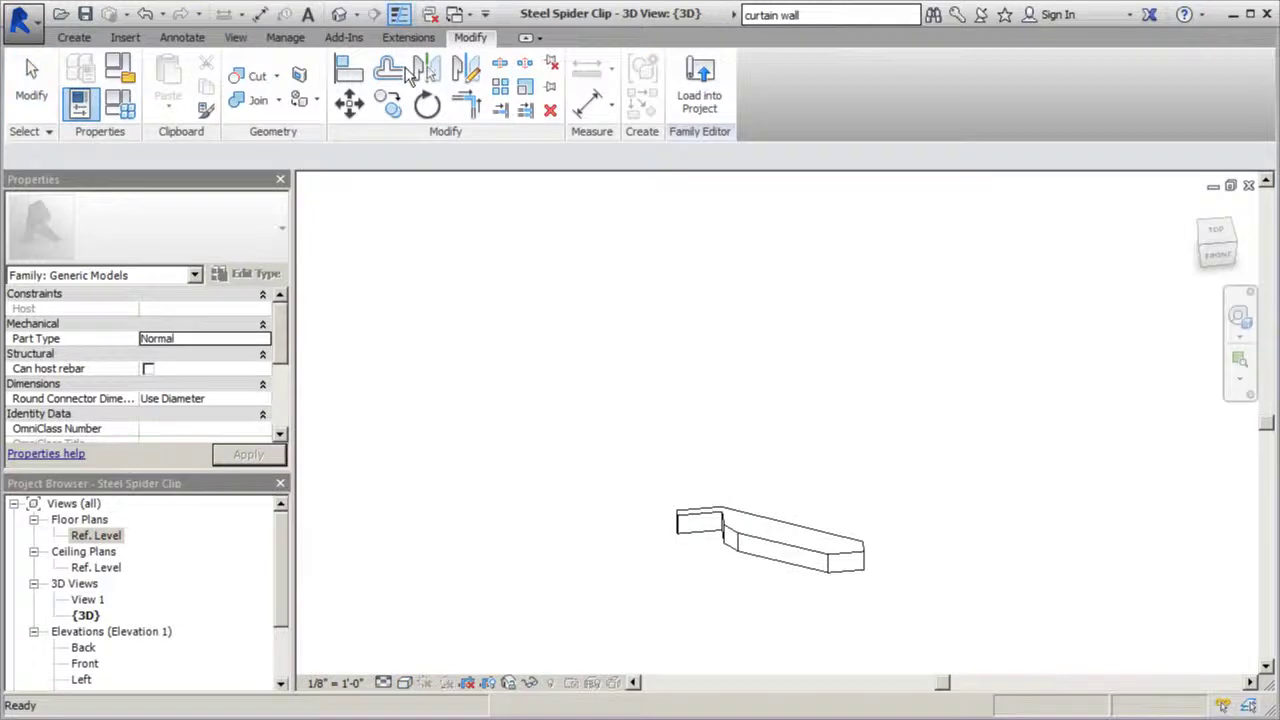
click(405, 683)
click(434, 627)
shift+middle_drag(584, 430, 769, 451)
scroll(800, 363, up, 4)
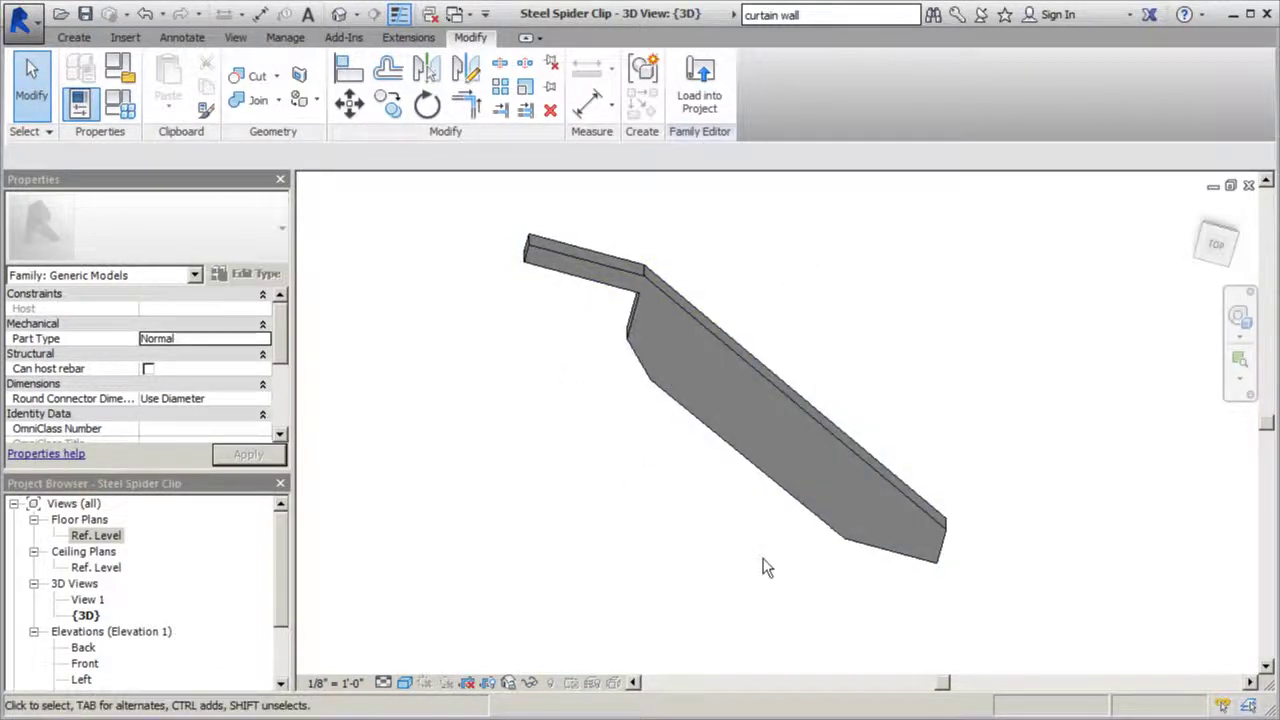
shift+middle_drag(851, 480, 912, 460)
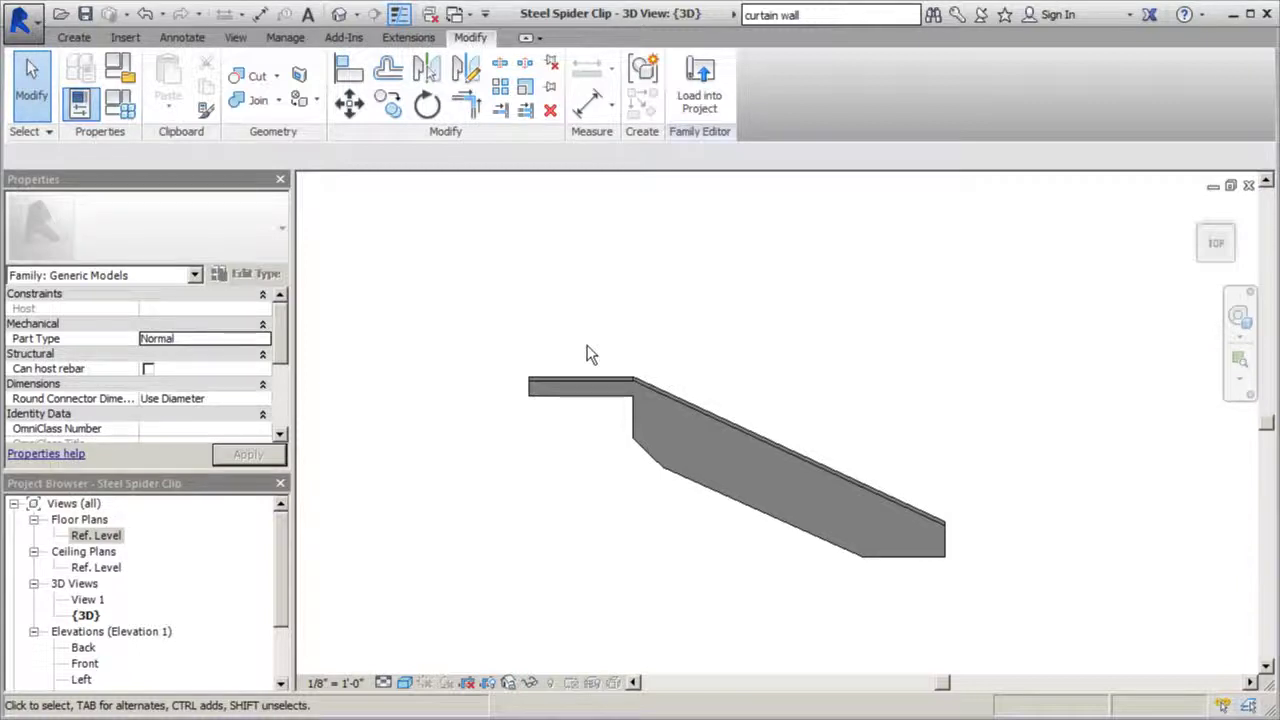
Display the Front elevation at Fine detail with shaded surfaces
double_click(85, 663)
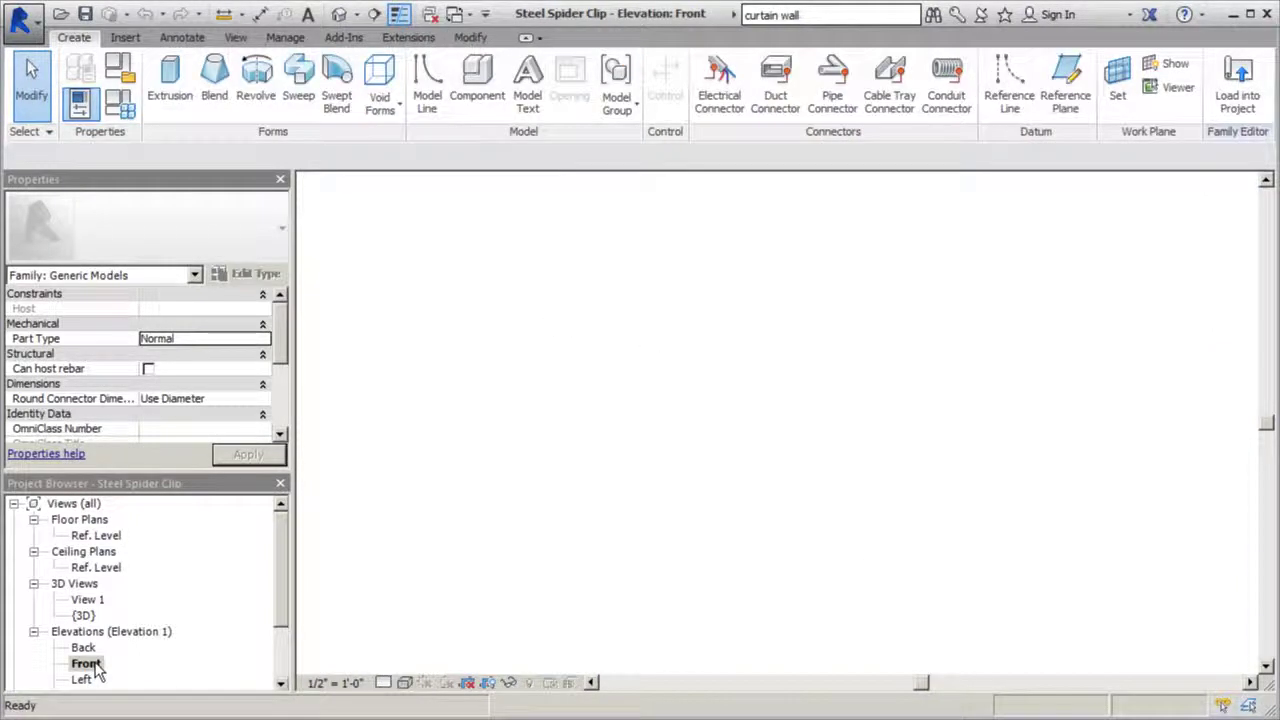
scroll(738, 583, up, 3)
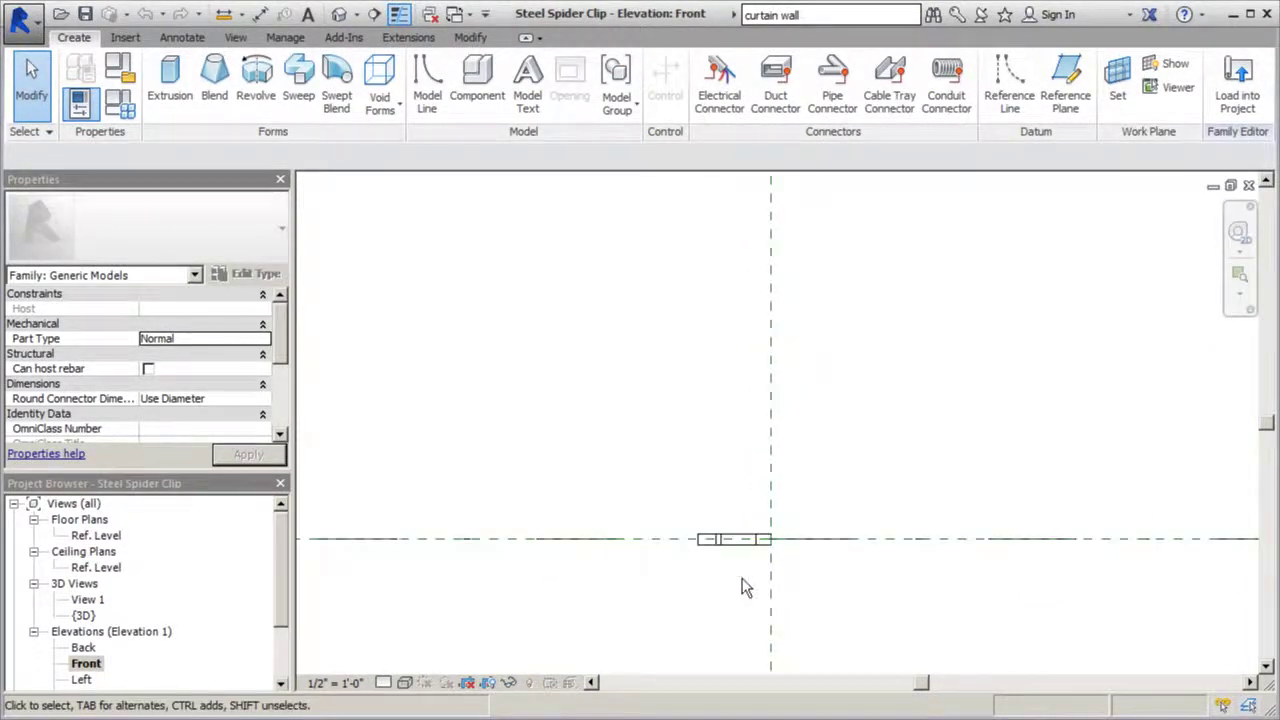
click(383, 682)
click(408, 583)
click(405, 682)
click(446, 644)
scroll(740, 530, up, 2)
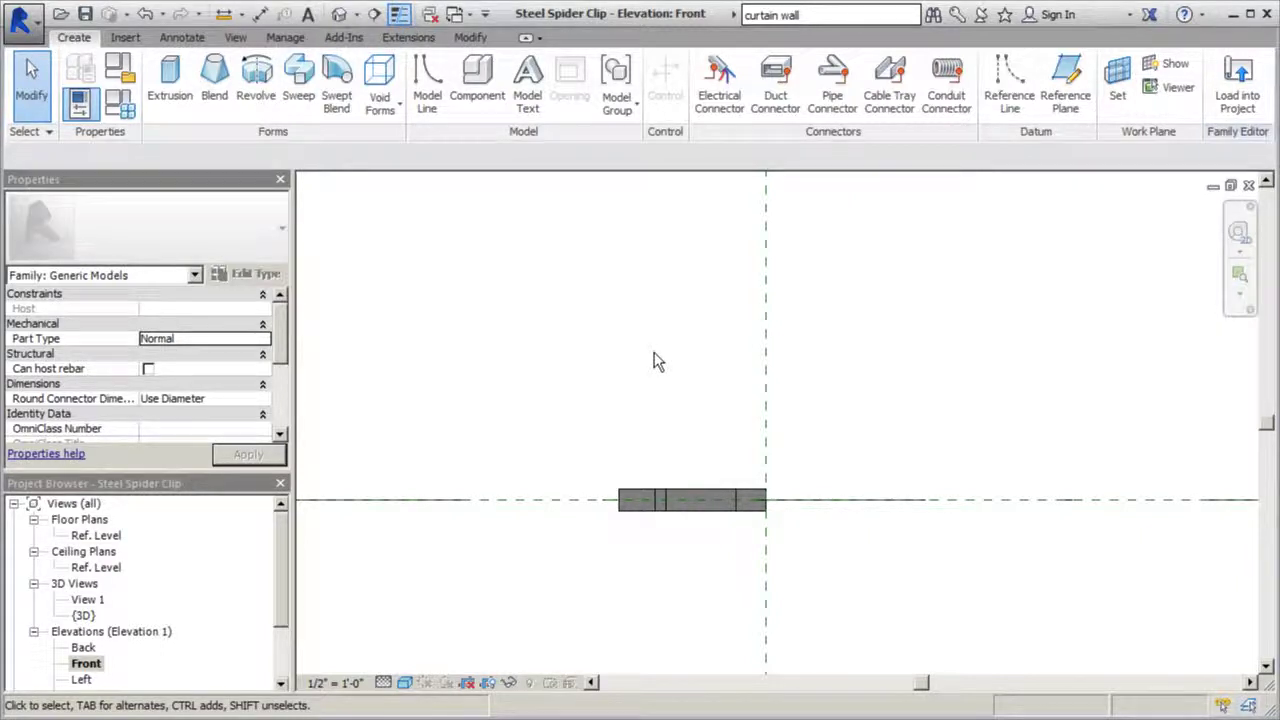
scroll(697, 540, up, 2)
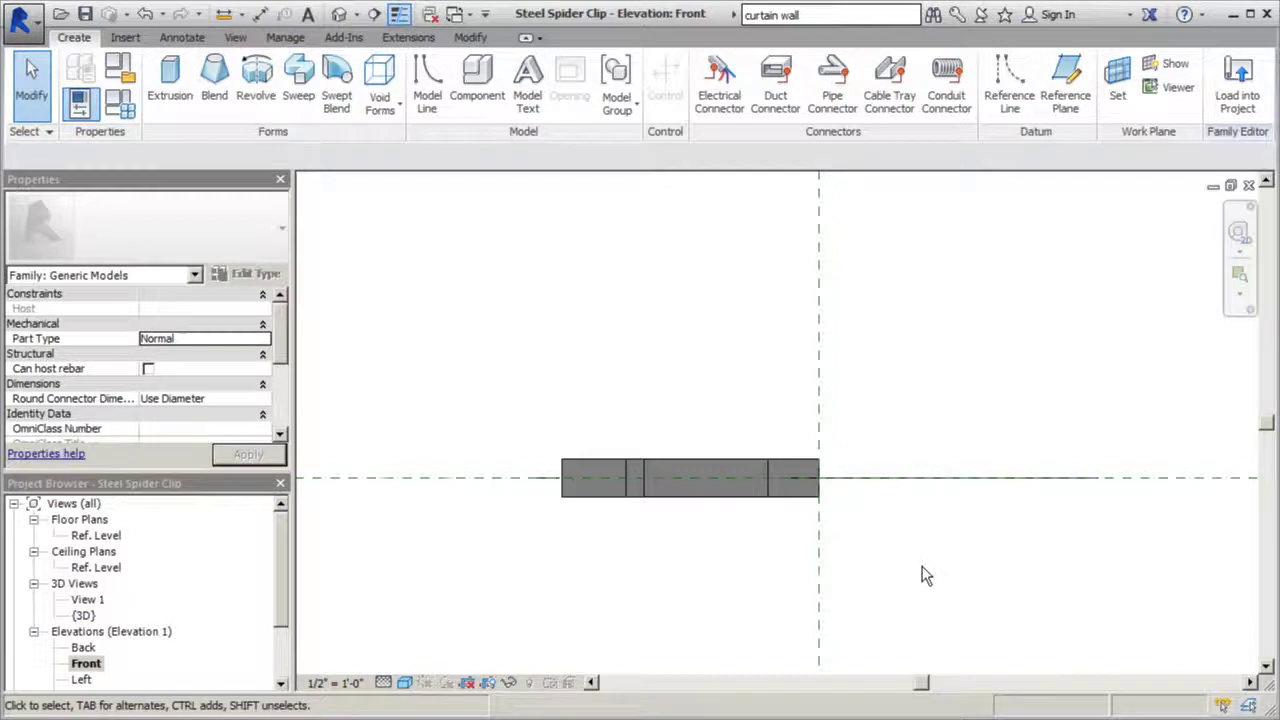
scroll(784, 479, down, 2)
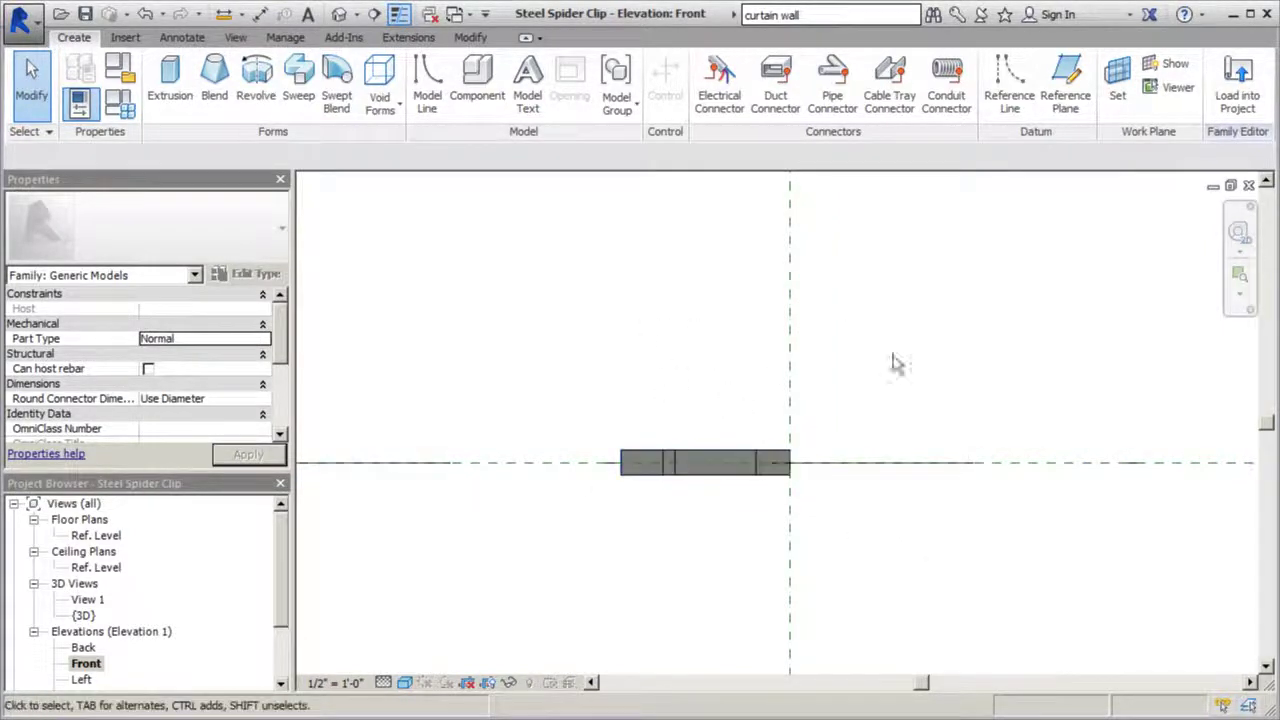
Rotate the extrusion 45° clockwise about the point where its inner end meets the vertical reference plane and Ref. Level
click(733, 459)
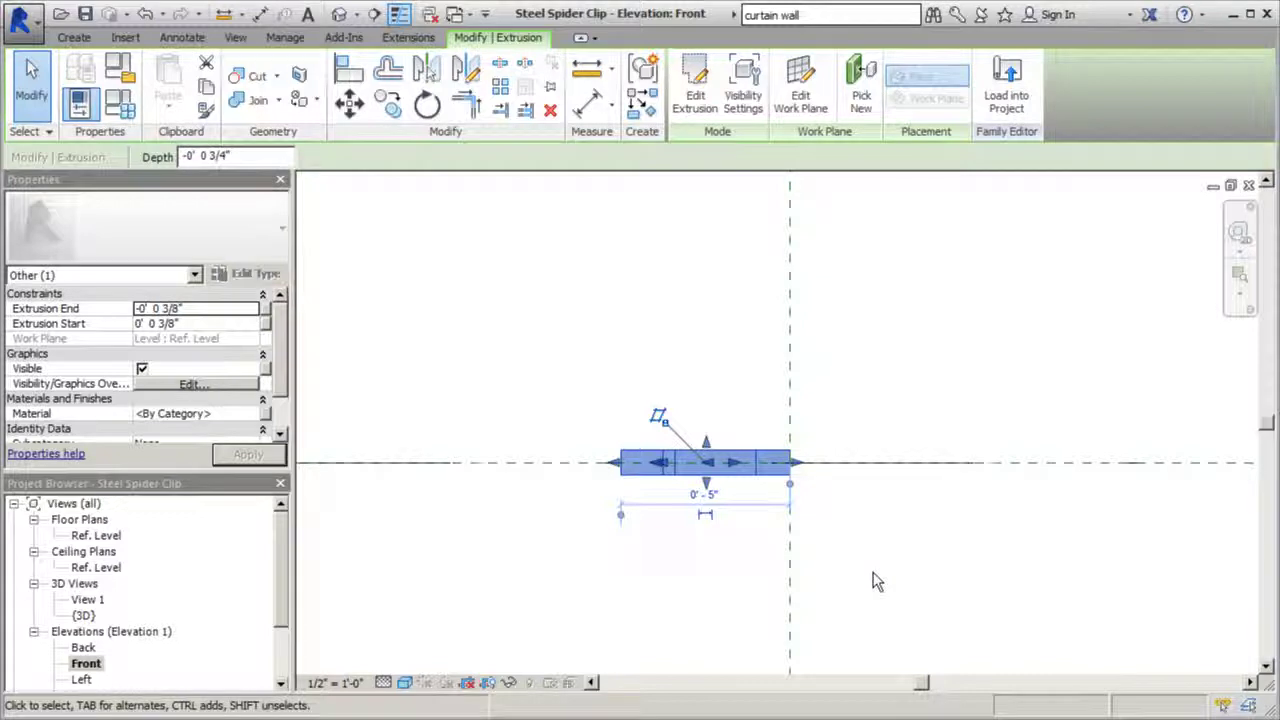
scroll(770, 445, up, 2)
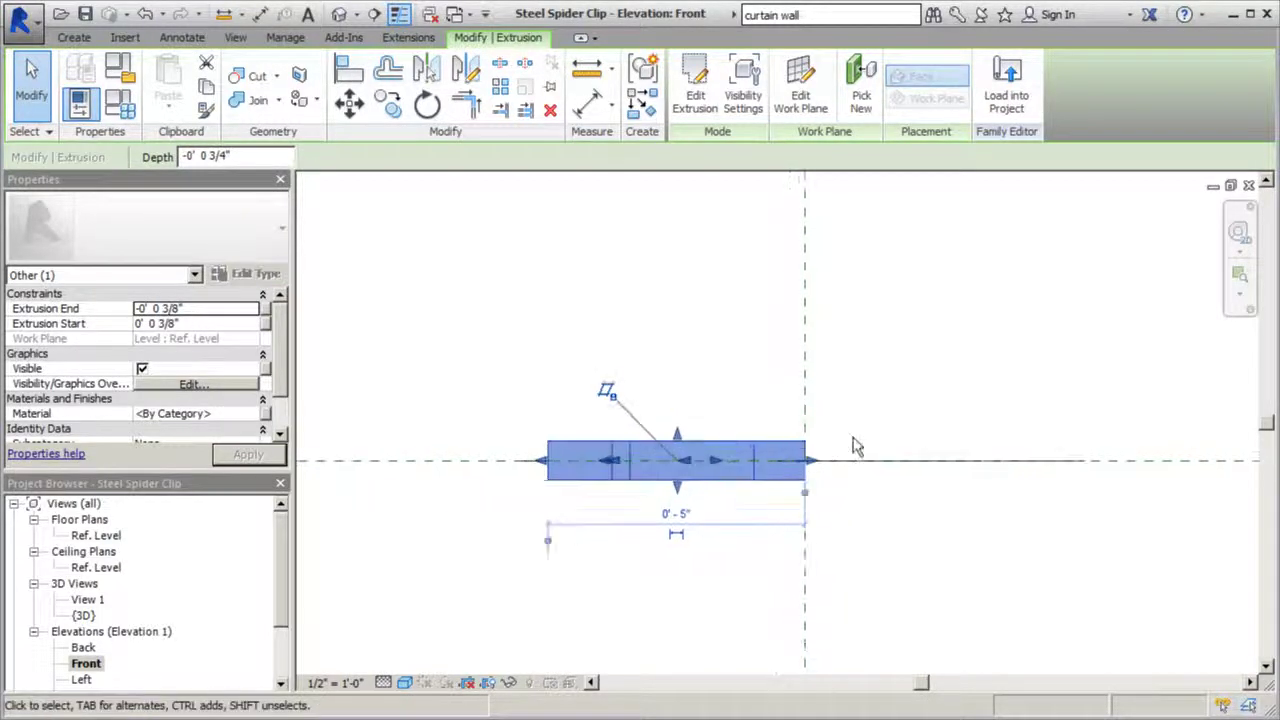
click(427, 106)
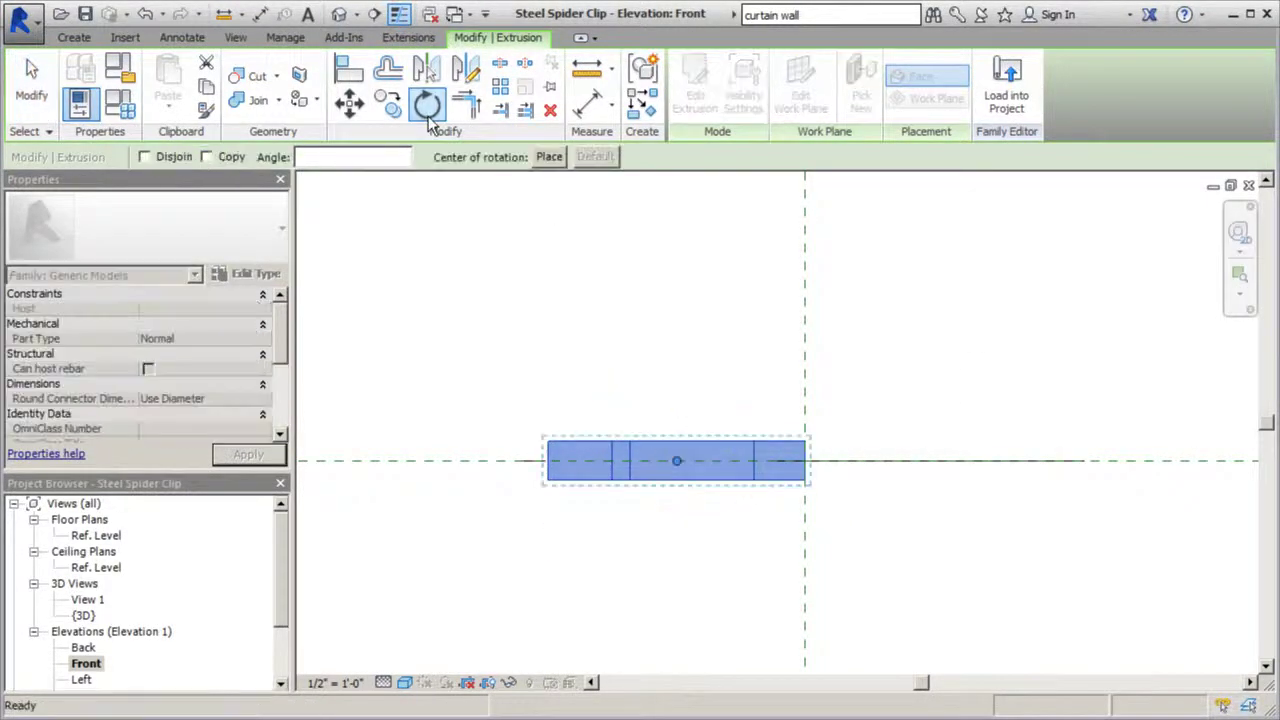
click(549, 156)
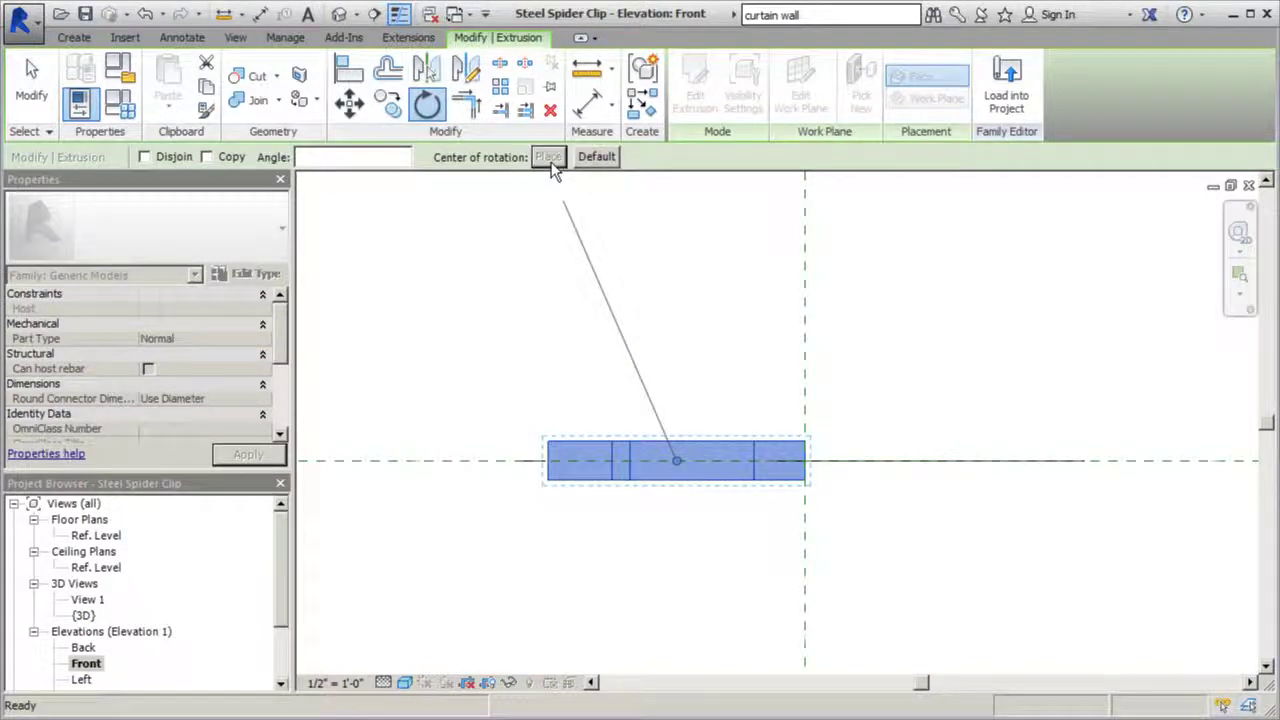
scroll(766, 459, up, 1)
click(822, 459)
click(433, 460)
text(45)
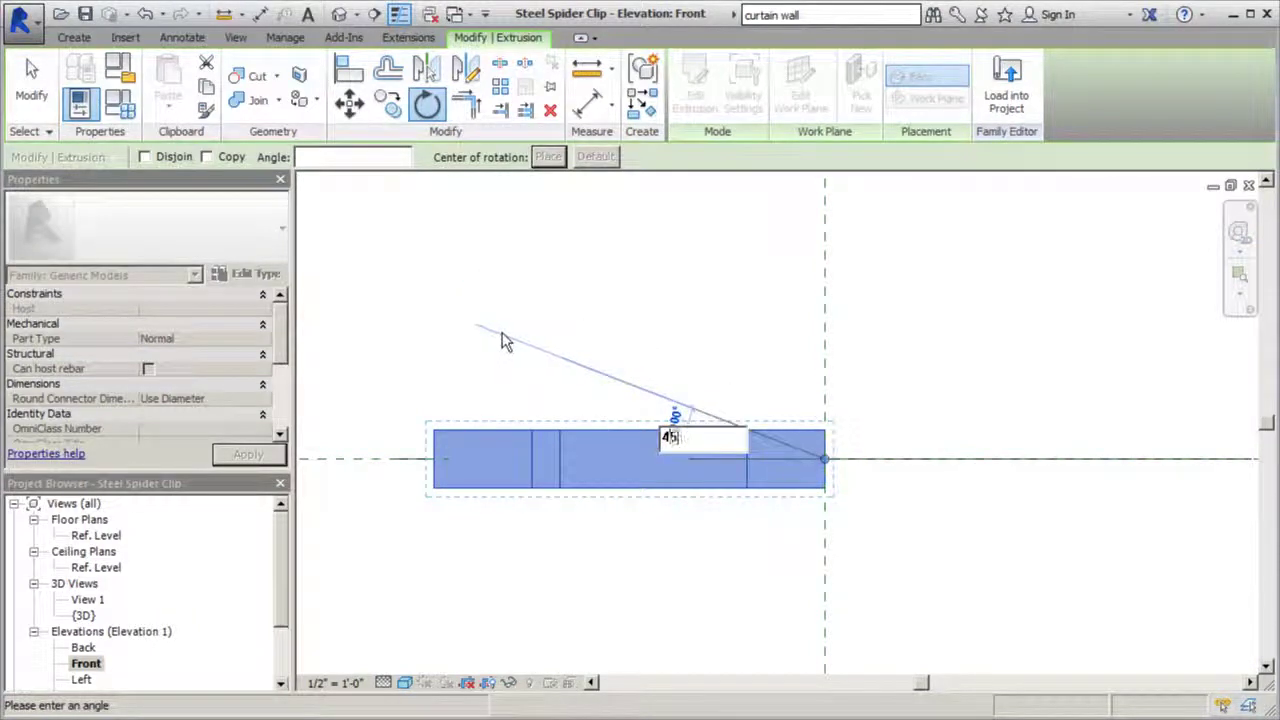
key(Return)
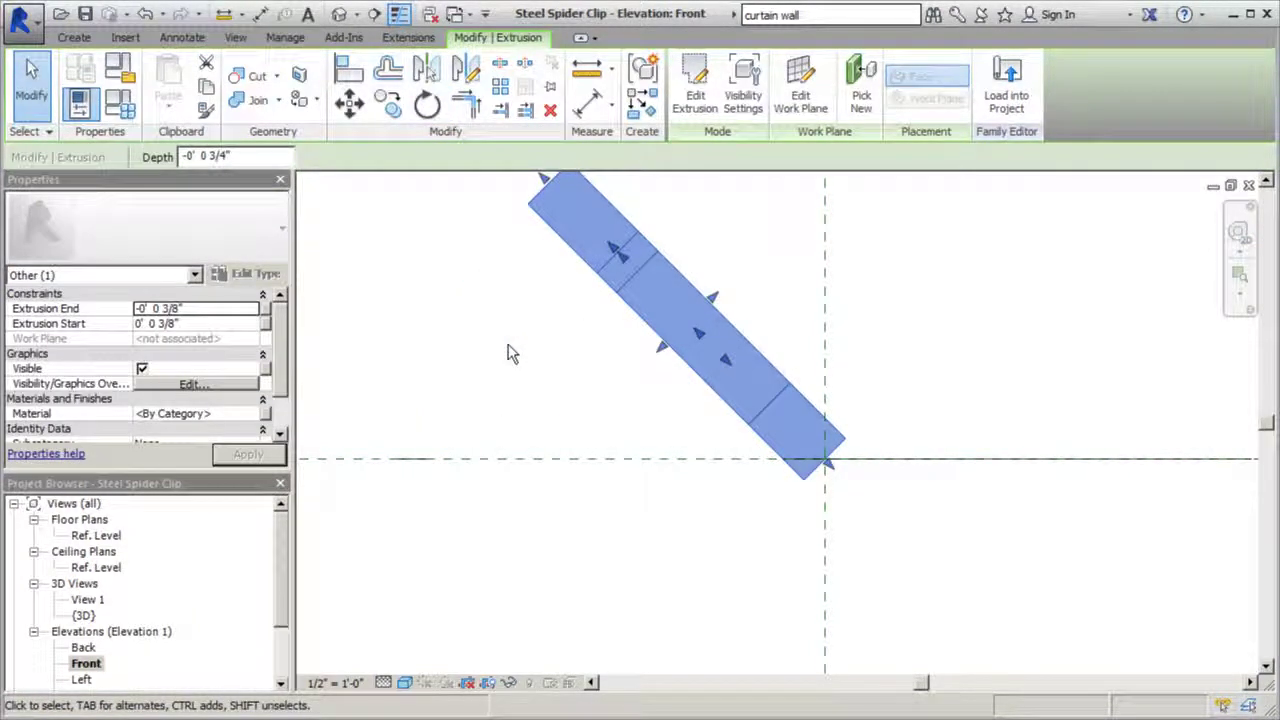
Move the rotated extrusion vertically so its lowest corner sits on the Ref. Level line
scroll(600, 455, down, 2)
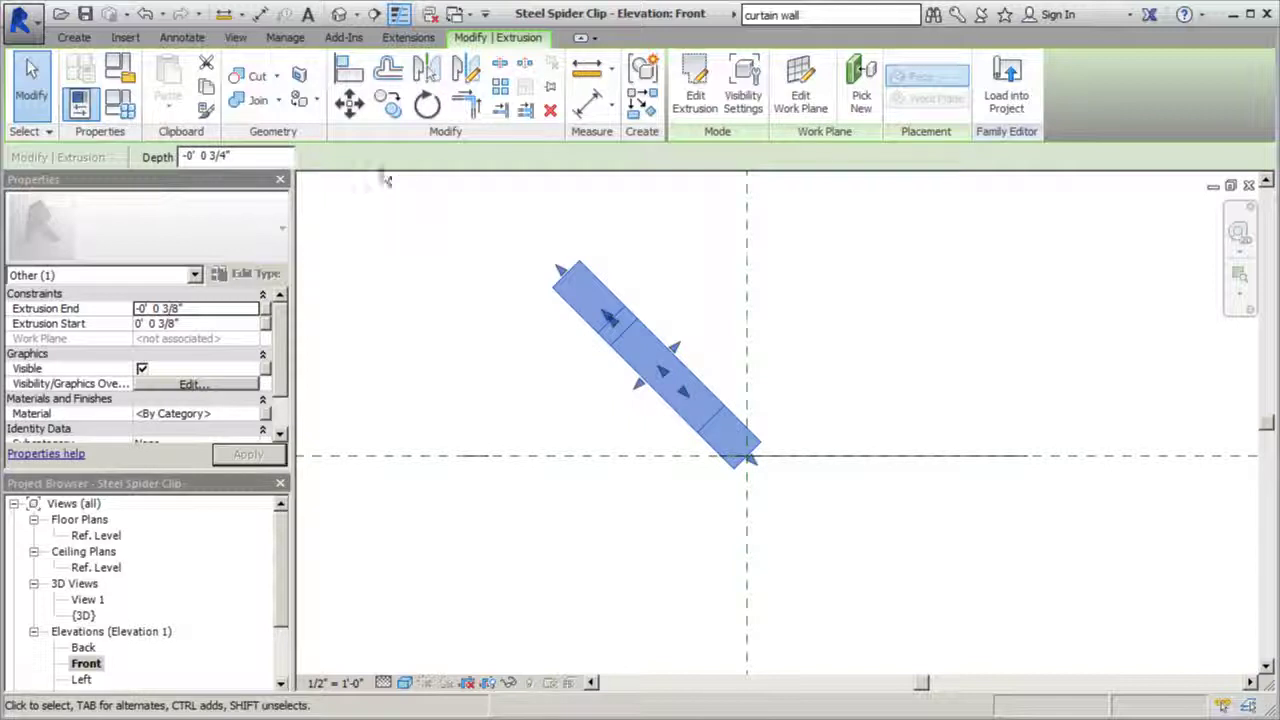
click(349, 103)
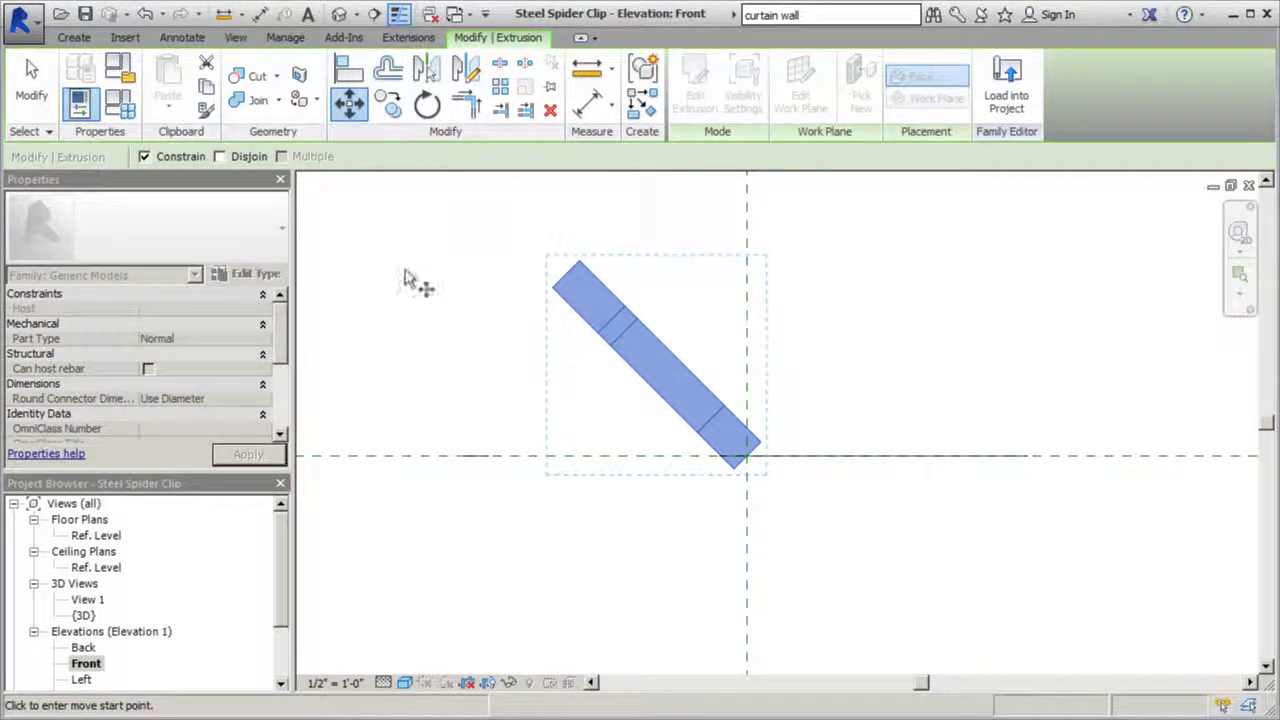
scroll(778, 441, up, 2)
click(727, 483)
click(727, 463)
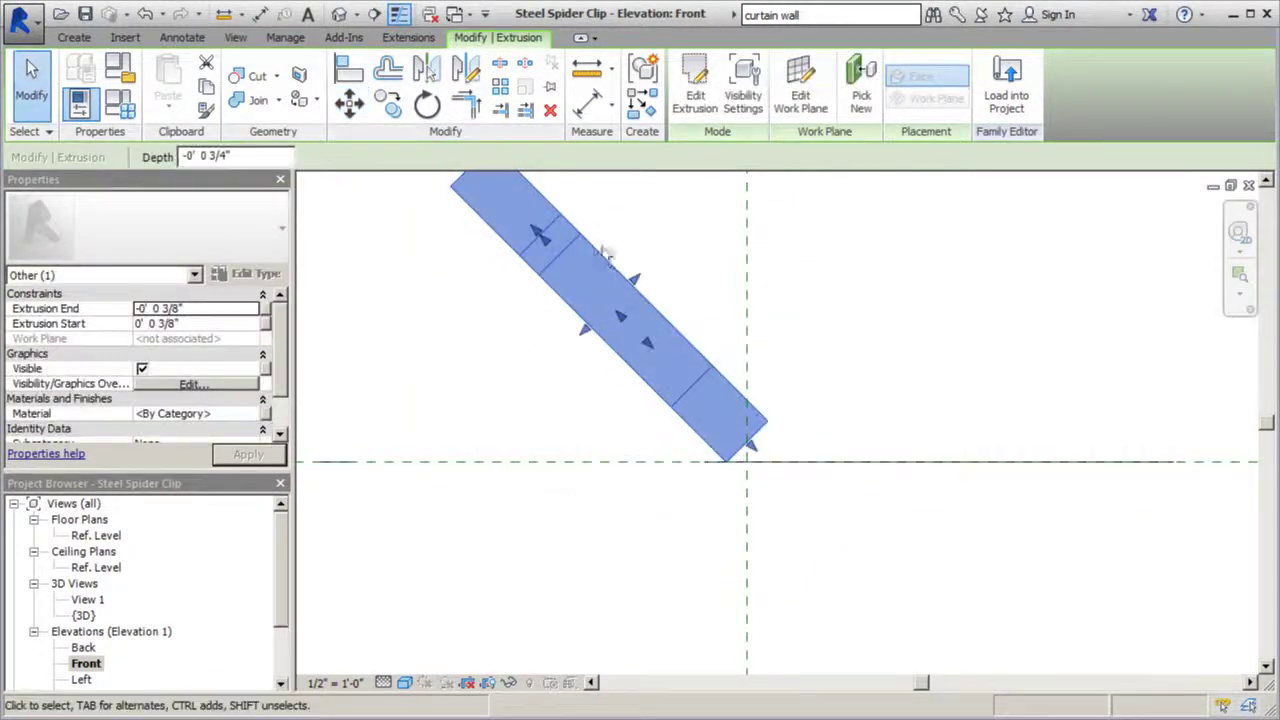
Move the extrusion horizontally so its innermost corner touches the vertical centre reference plane, and deselect it
click(349, 103)
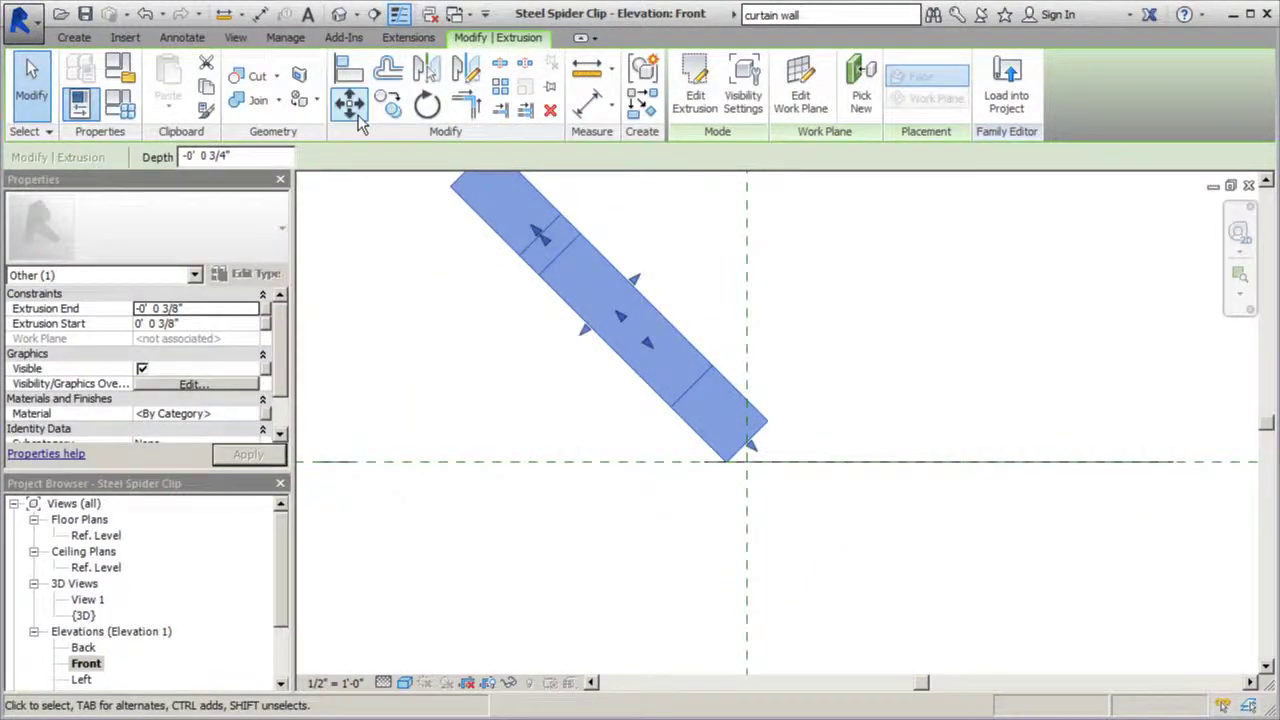
click(769, 421)
click(748, 421)
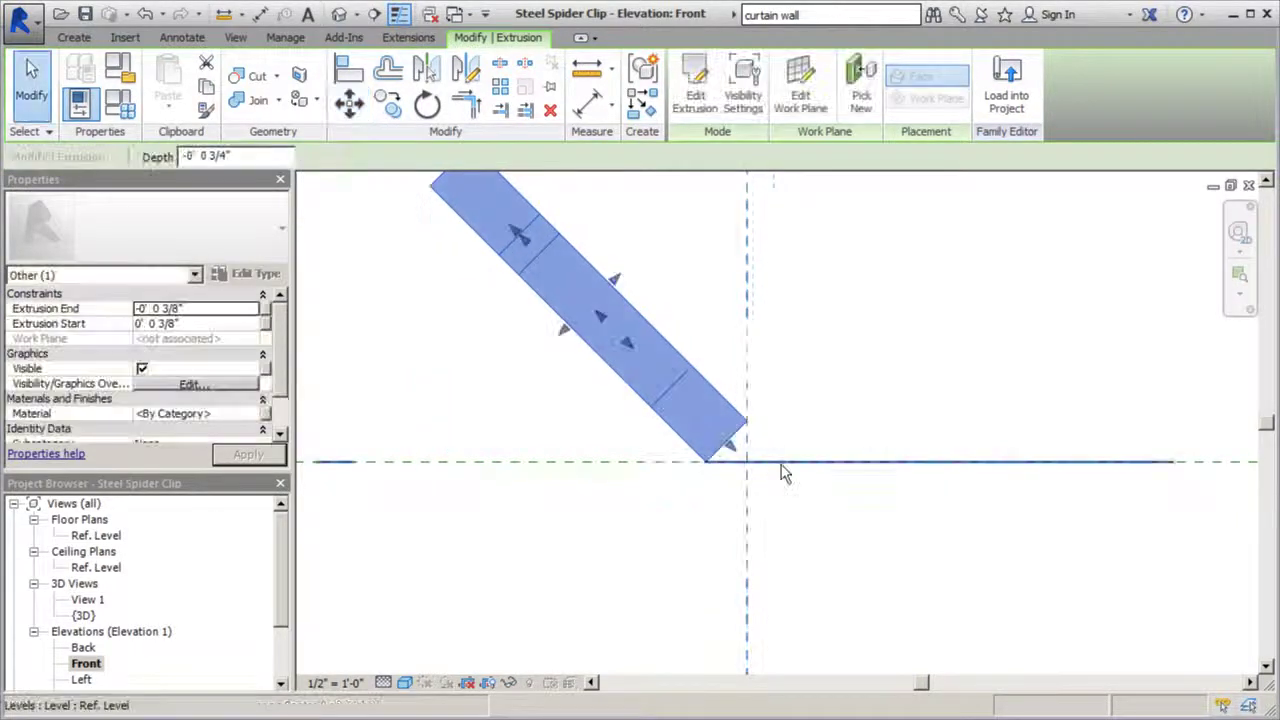
scroll(682, 478, down, 1)
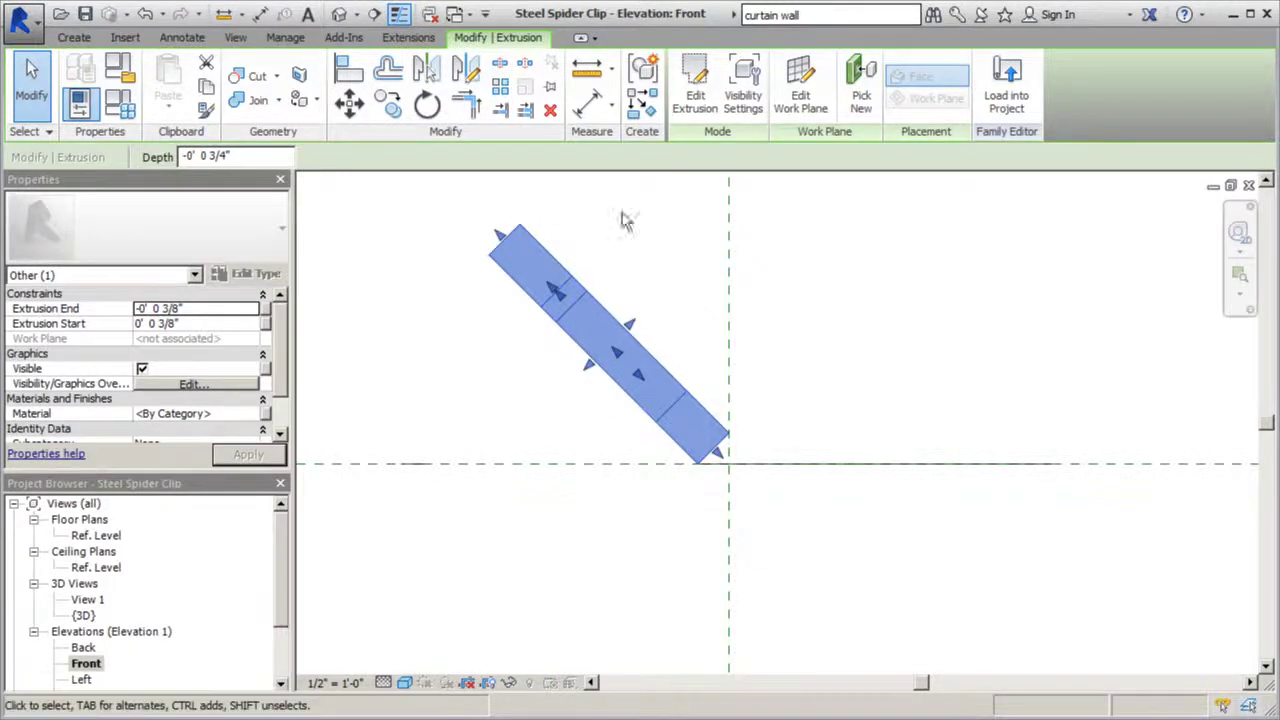
click(34, 94)
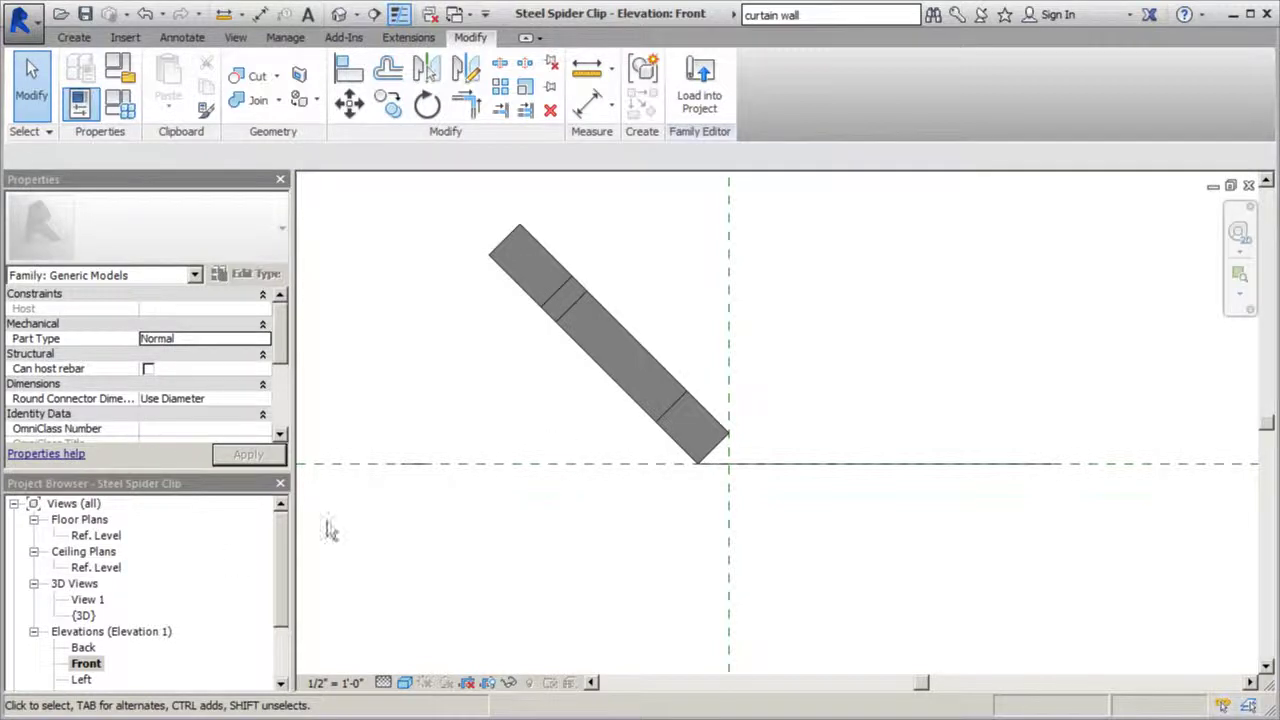
Open the Ref. Level floor plan and start placing a reference plane beyond the extruded arm
double_click(110, 536)
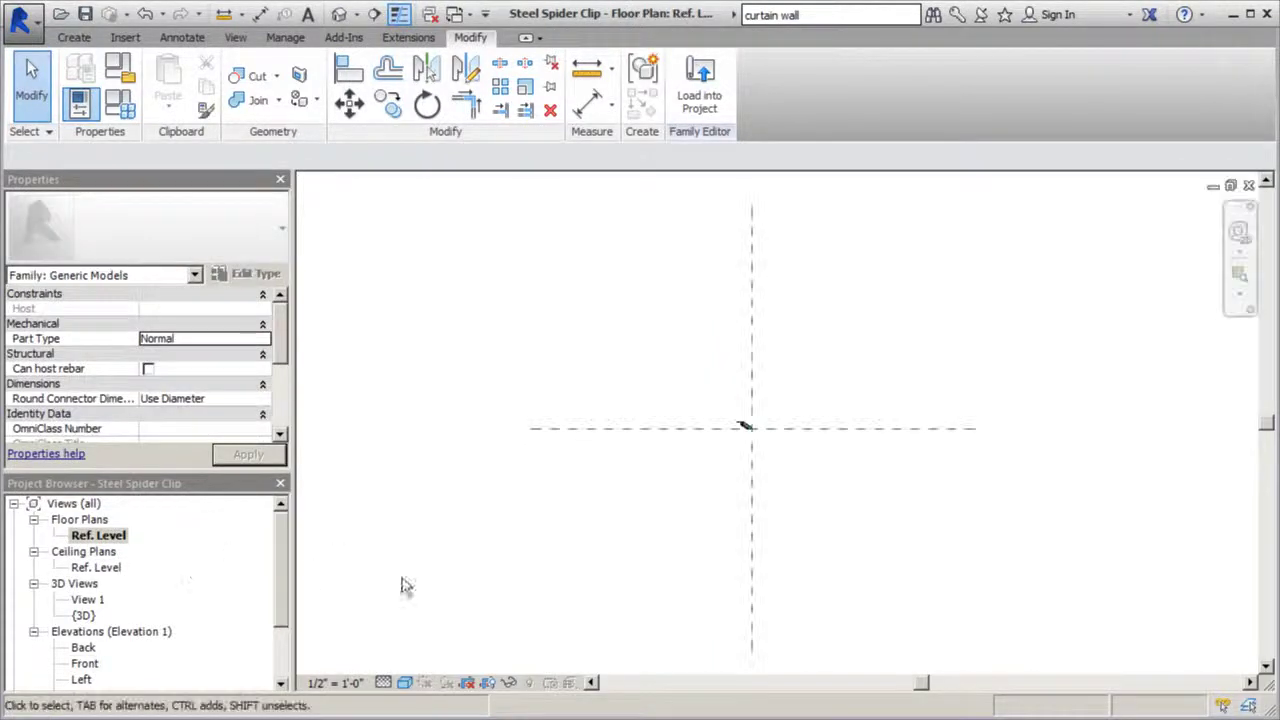
scroll(743, 435, up, 5)
scroll(743, 470, down, 4)
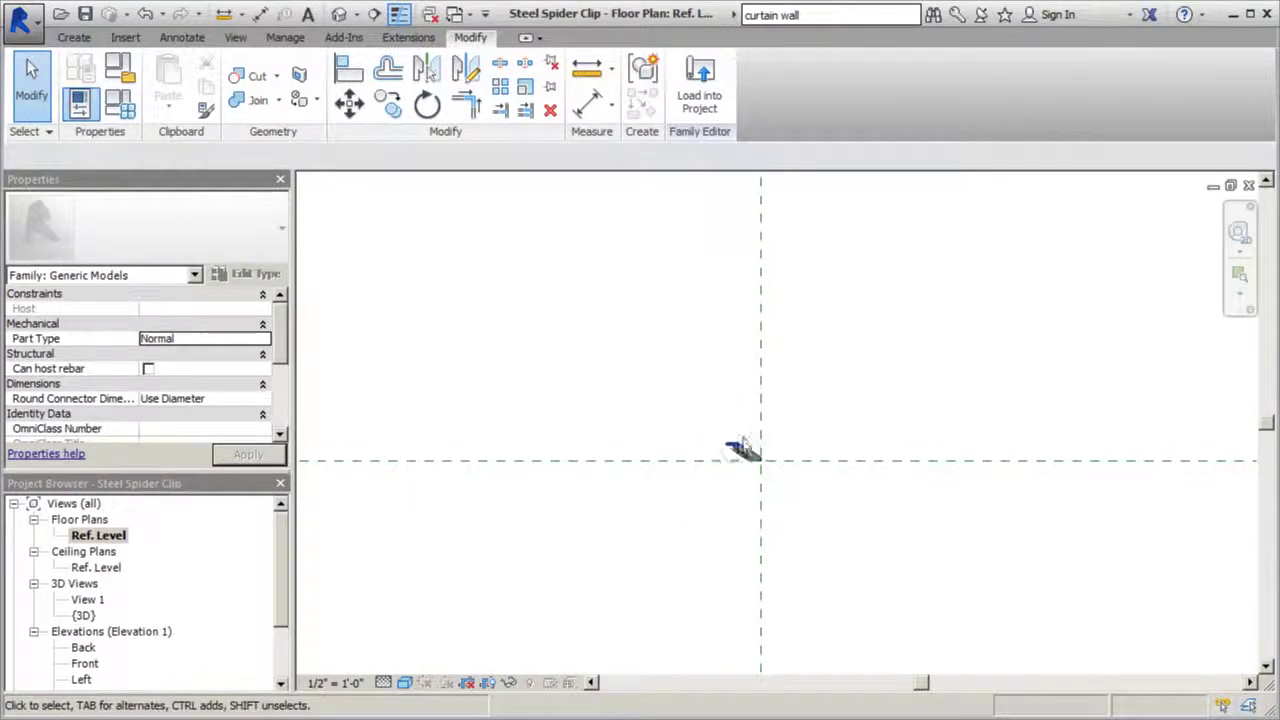
scroll(745, 447, up, 5)
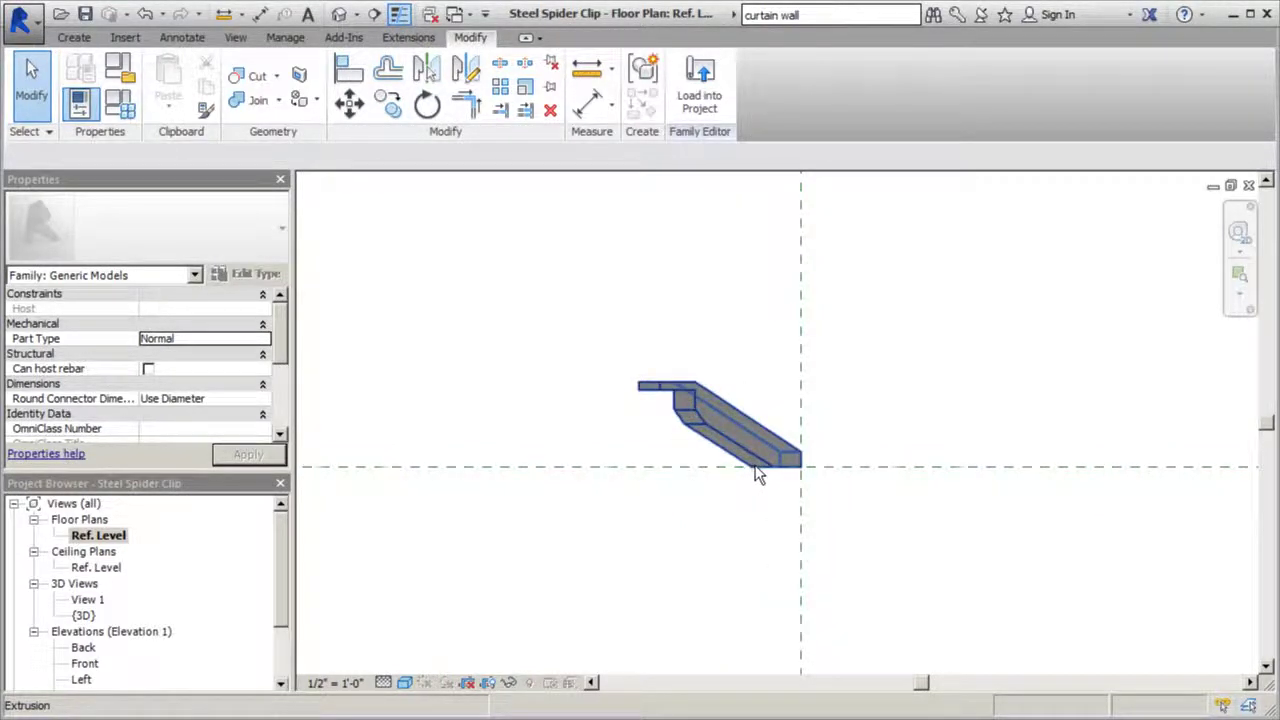
click(74, 37)
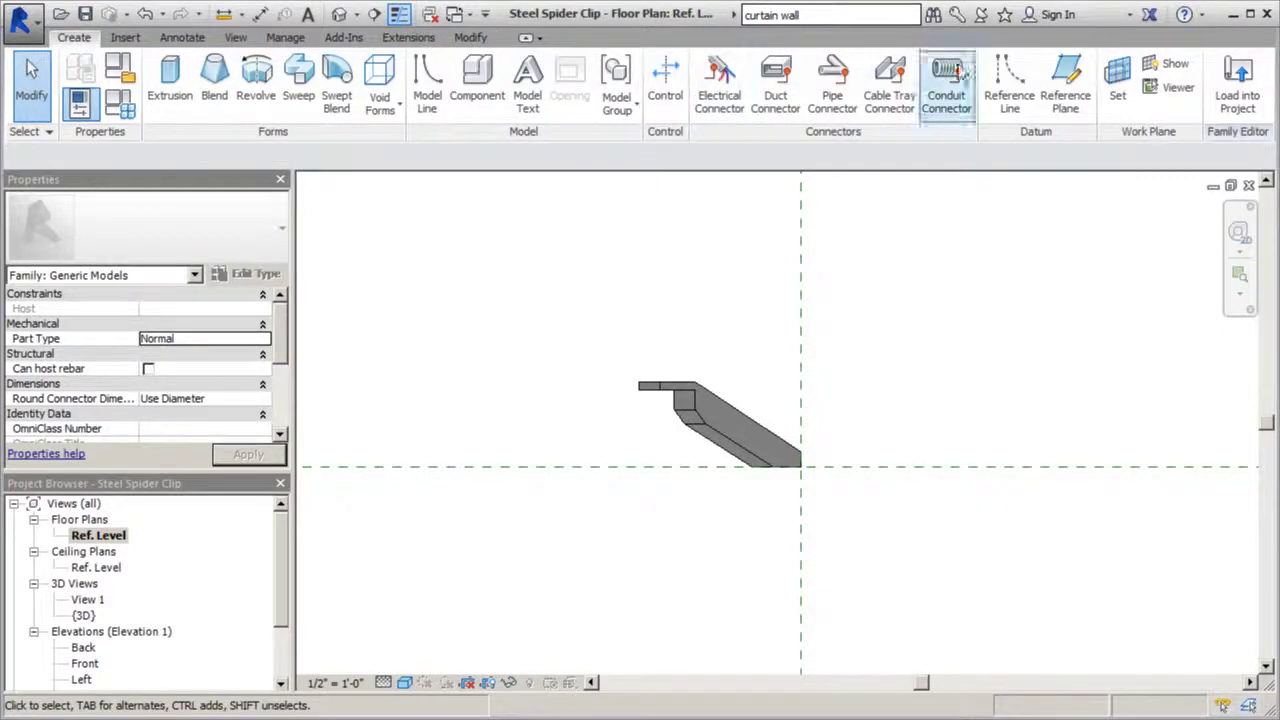
click(1065, 85)
scroll(760, 560, down, 3)
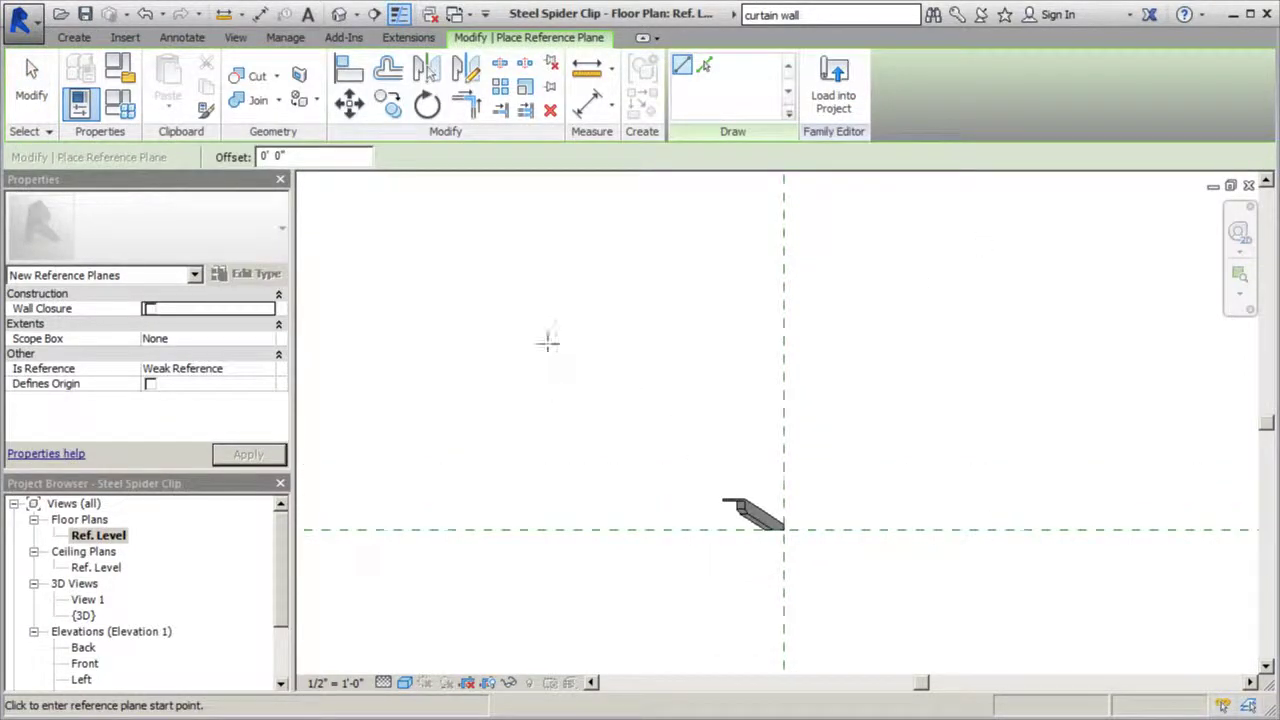
click(552, 325)
click(1063, 318)
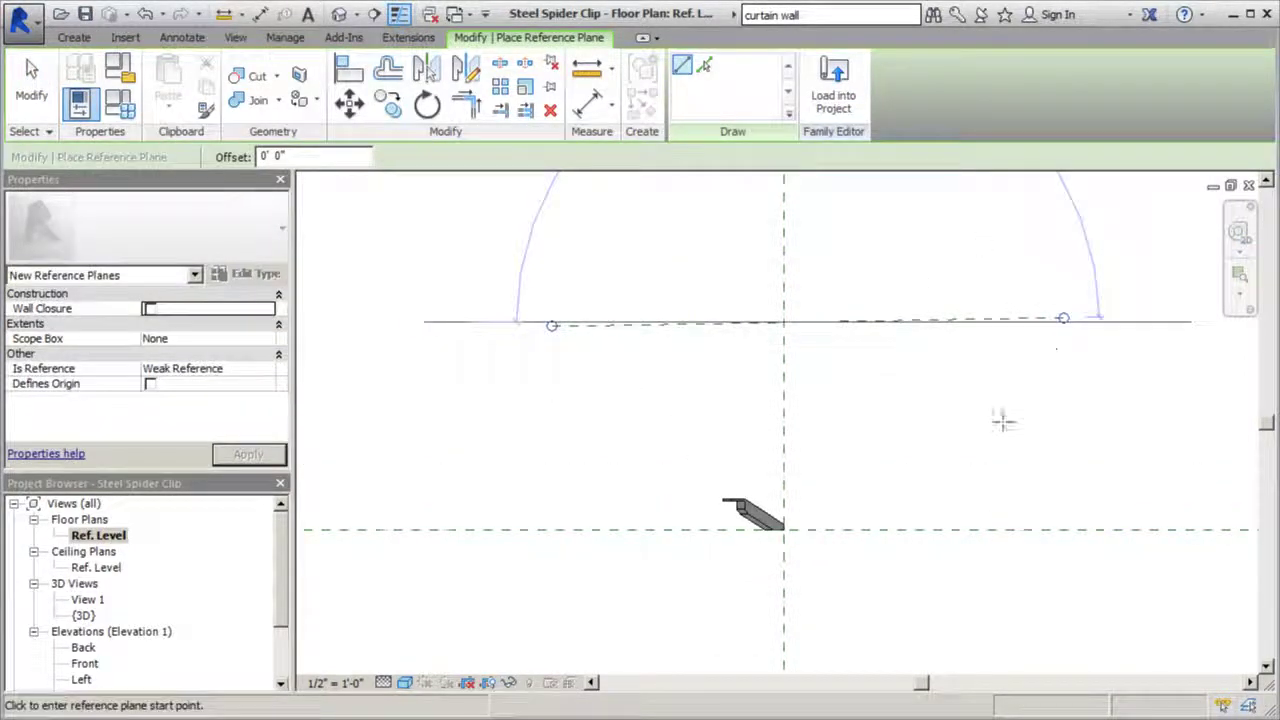
key(ctrl+z)
Draw a horizontal reference plane across the vertical centre plane, about 1' 1" above the arm's outer end
click(600, 297)
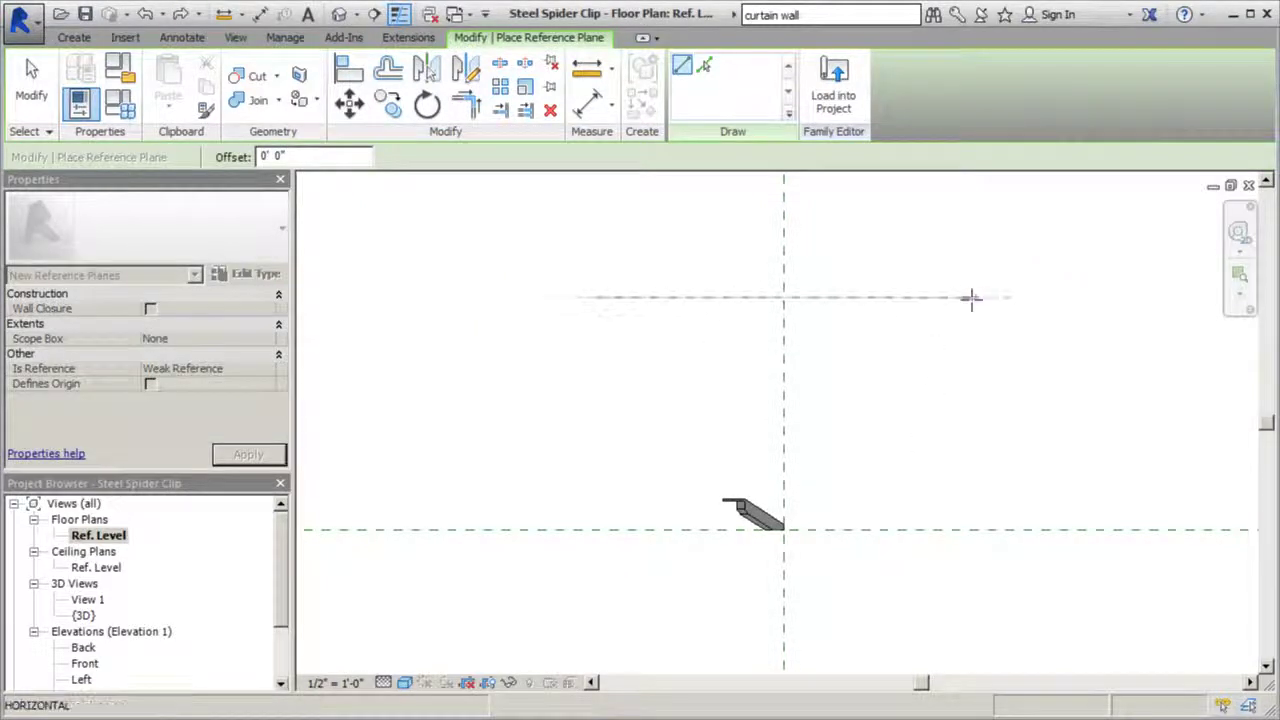
click(1038, 297)
key(Escape)
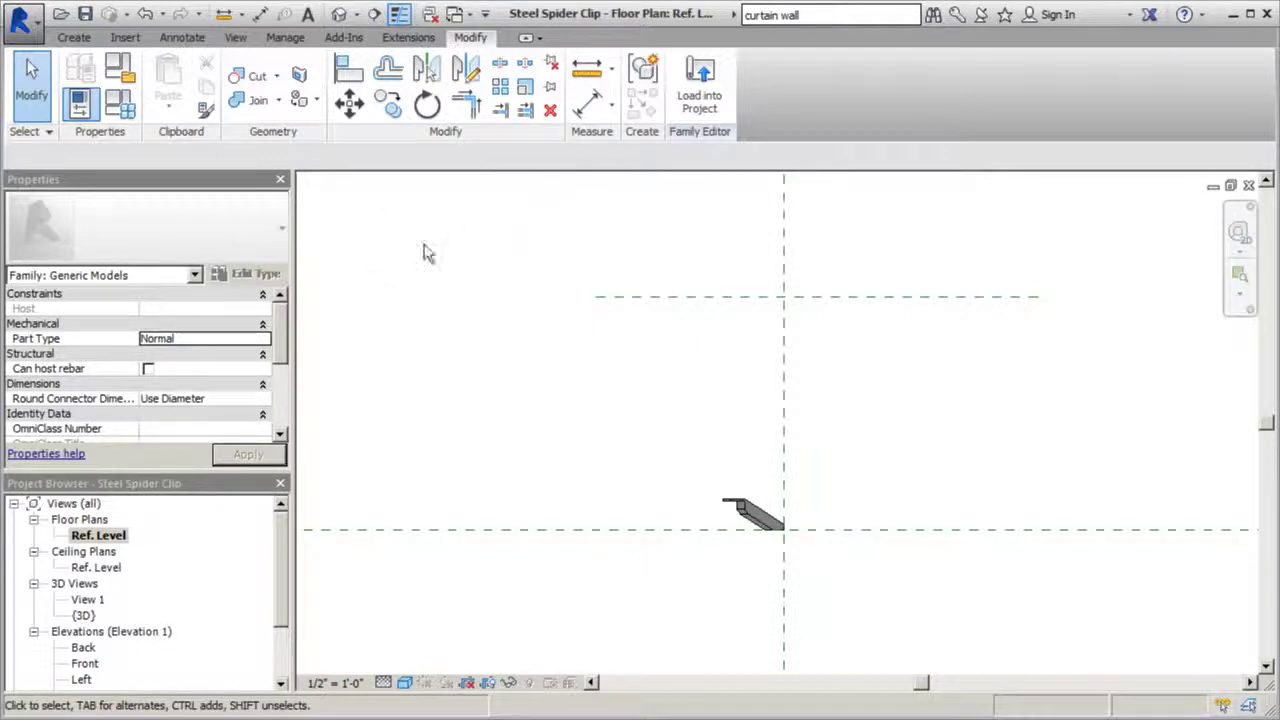
Draw a second horizontal reference plane of equal length about 2" above the new one
click(74, 38)
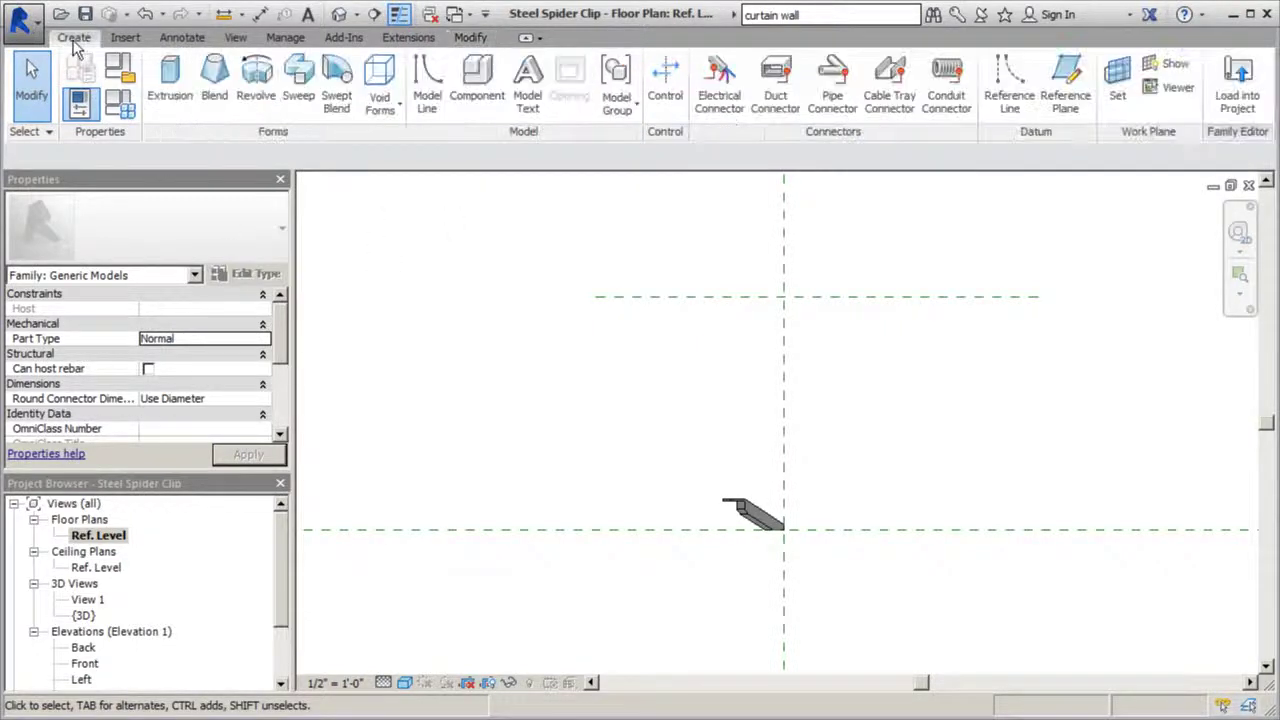
click(1075, 82)
click(595, 267)
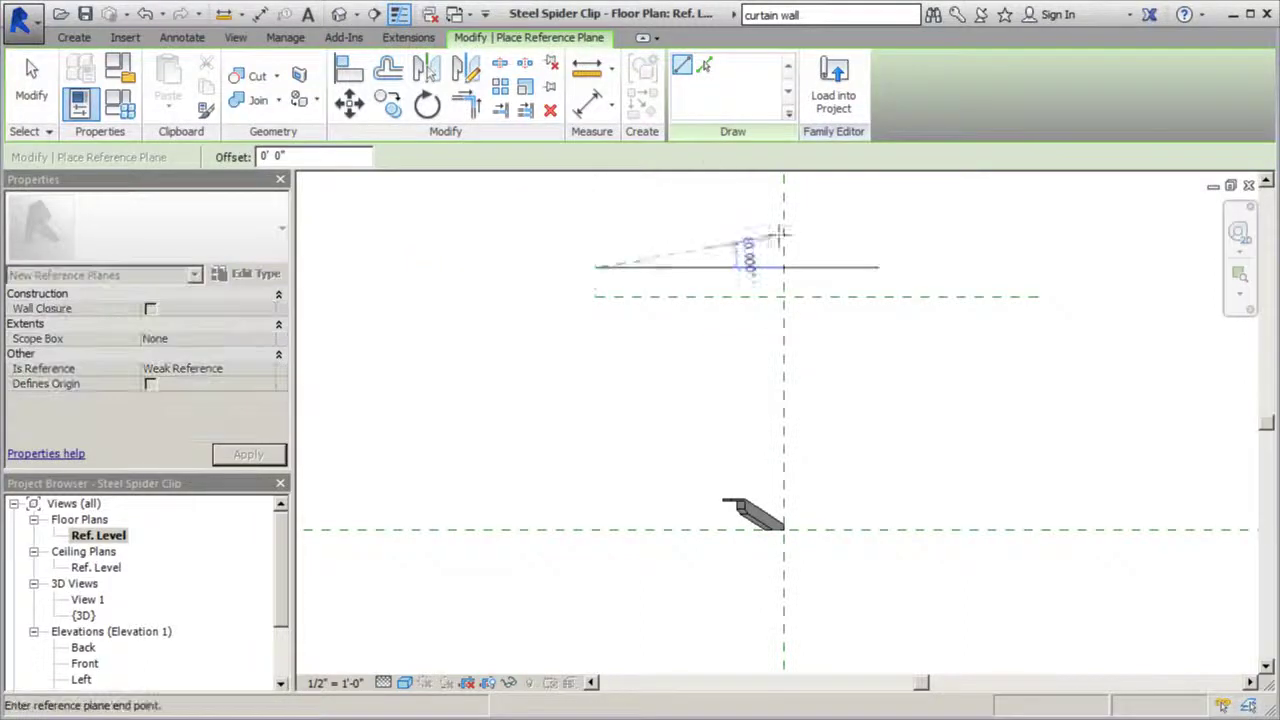
click(1038, 267)
click(32, 85)
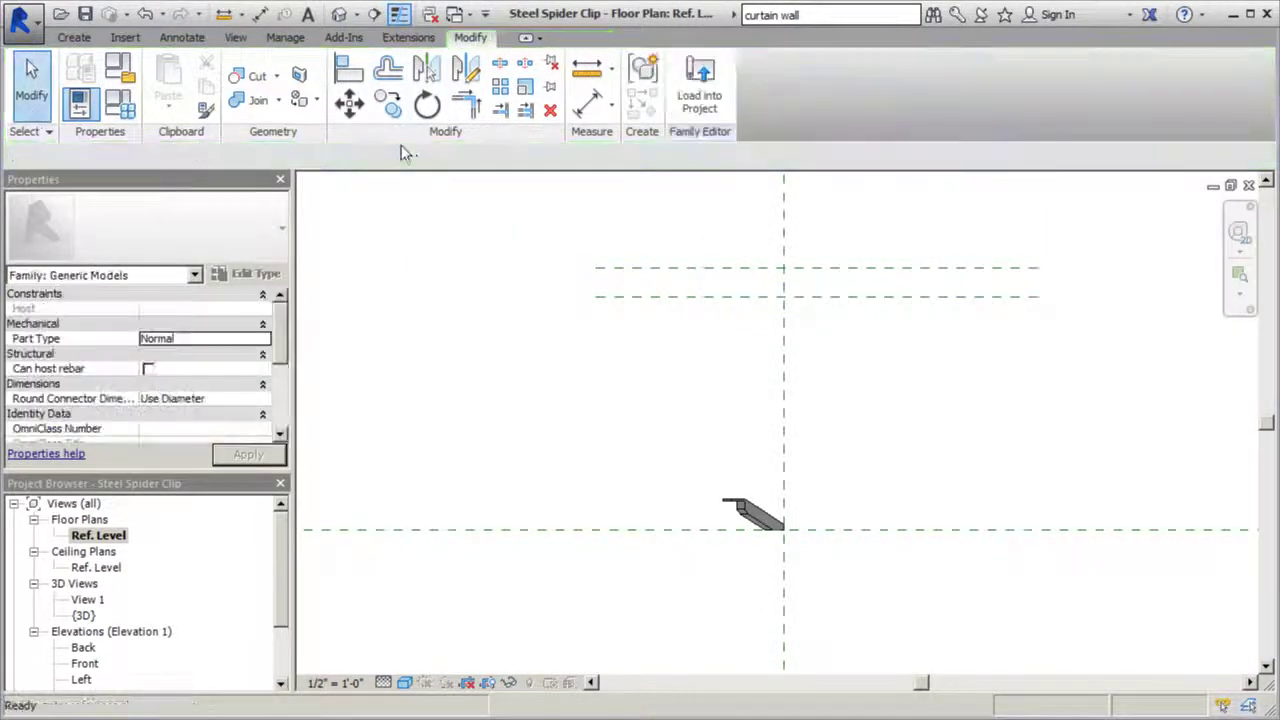
Name the uppermost horizontal reference plane Exterior Face of Glass
click(657, 276)
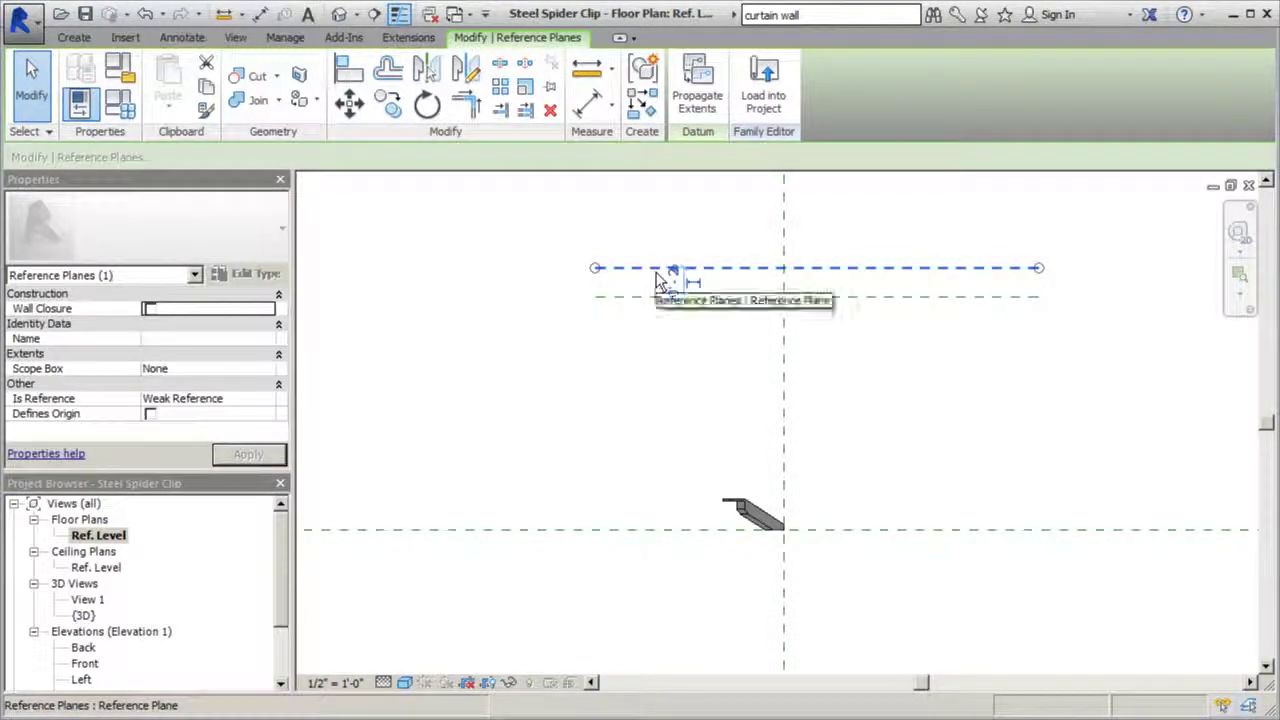
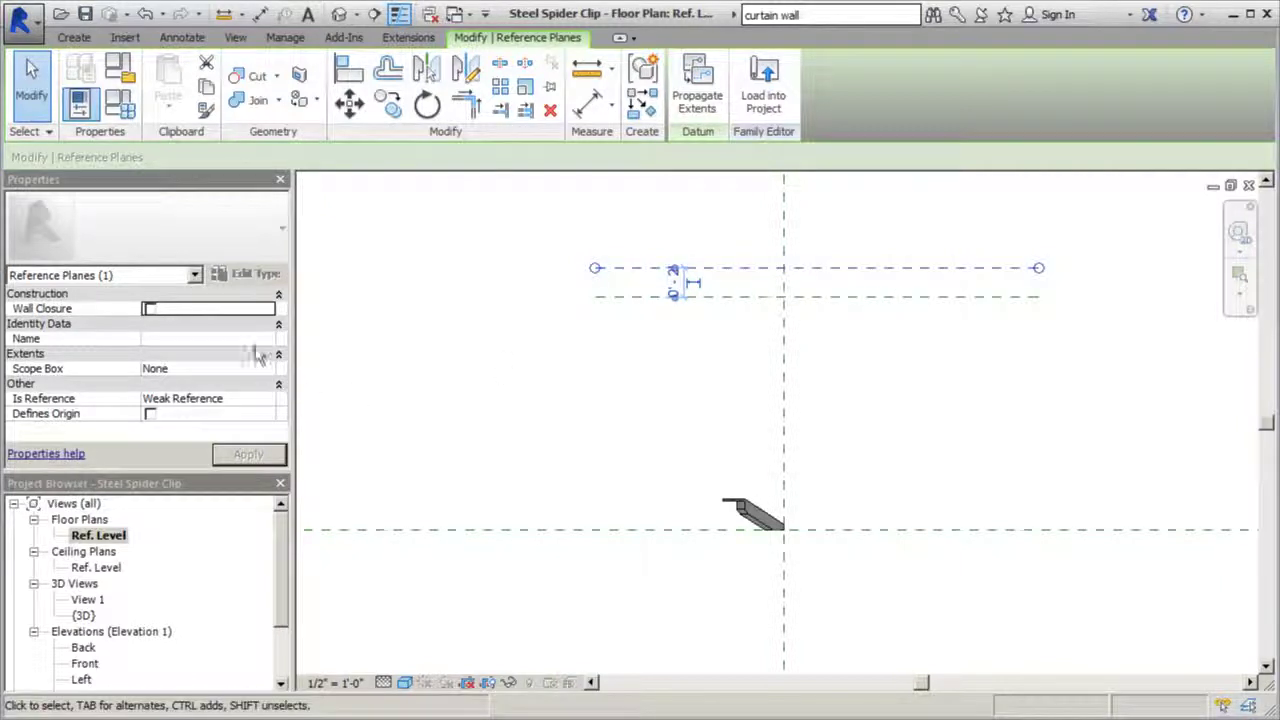
click(187, 339)
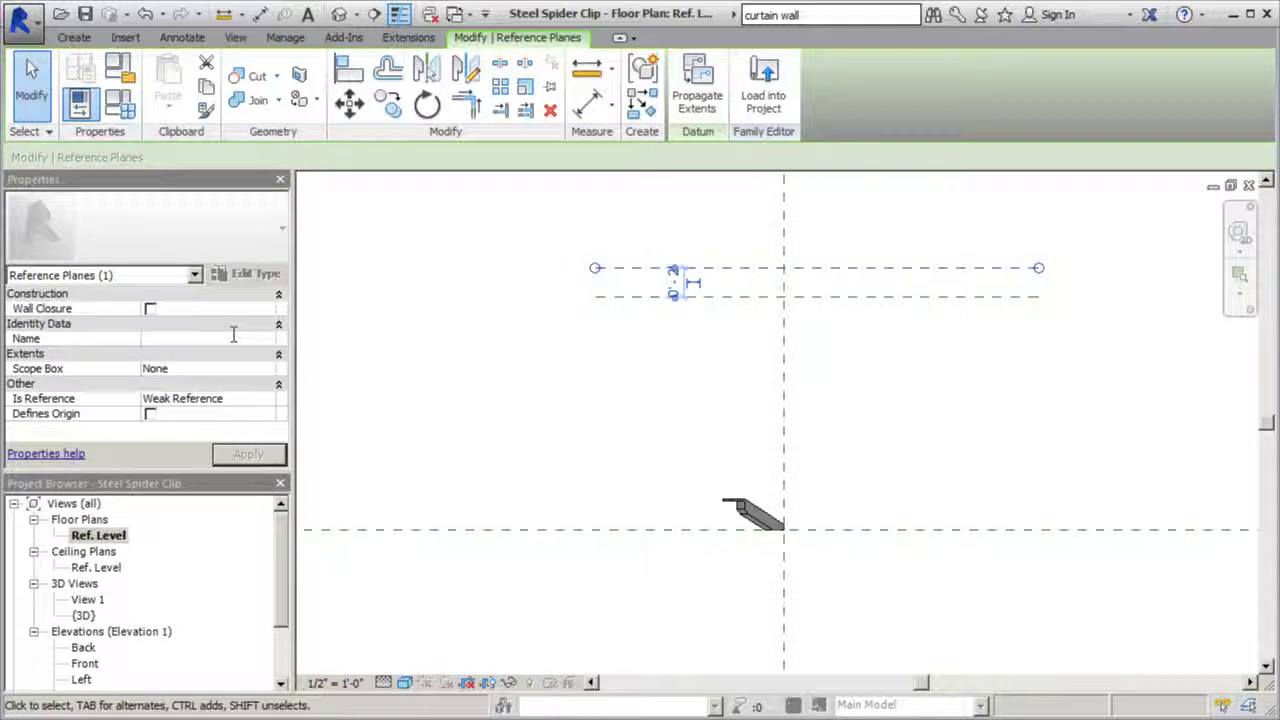
text(Exterior Face of Glass)
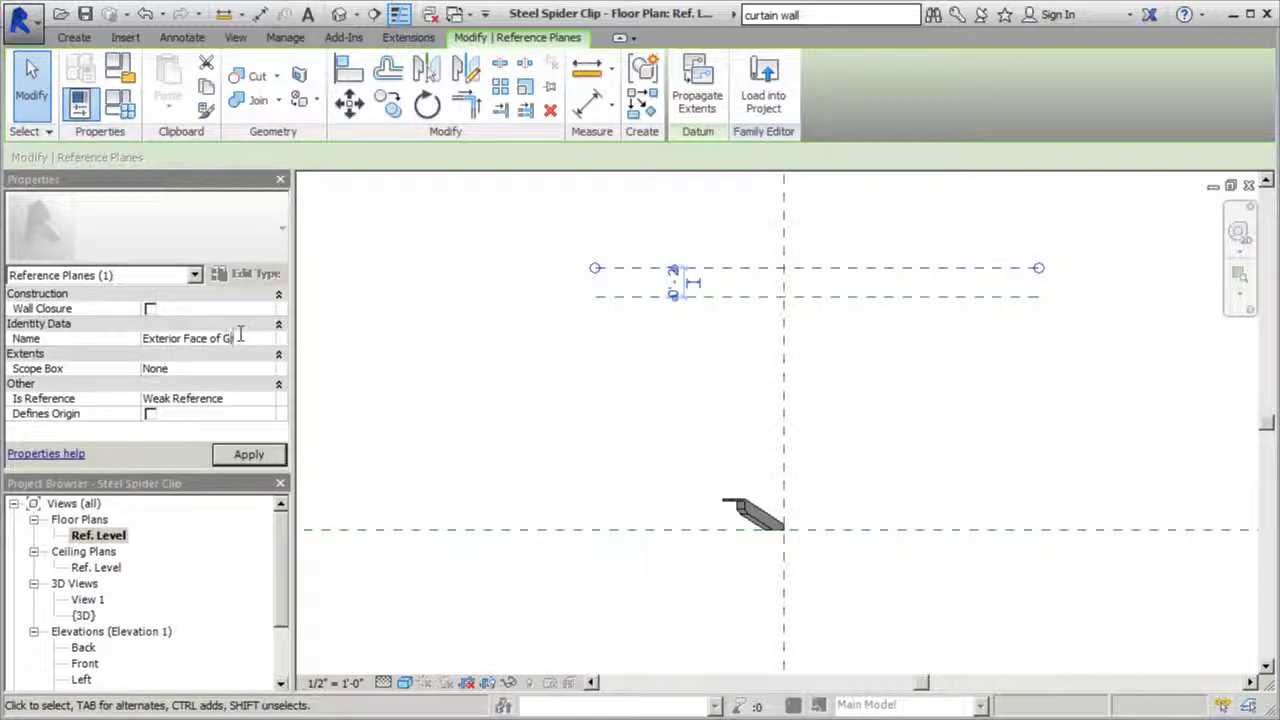
click(249, 454)
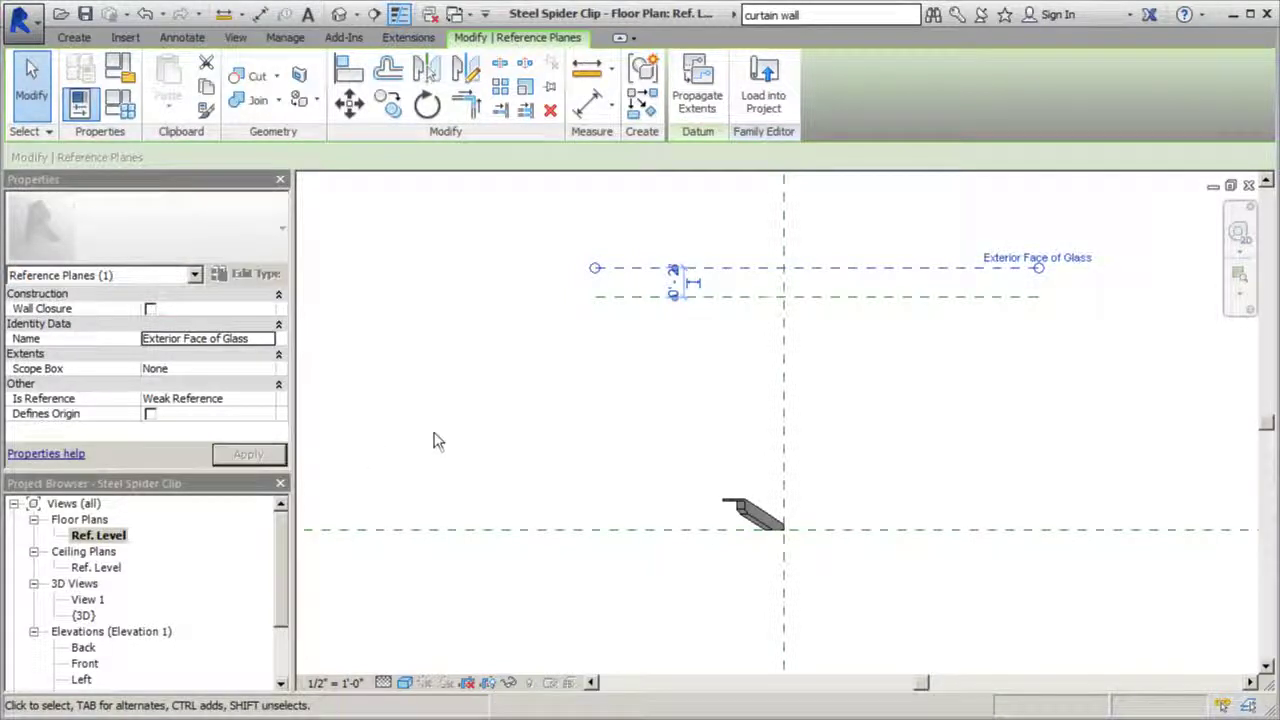
Name the horizontal reference plane just below it Interior Face of Glass, and deselect it
click(980, 297)
click(227, 341)
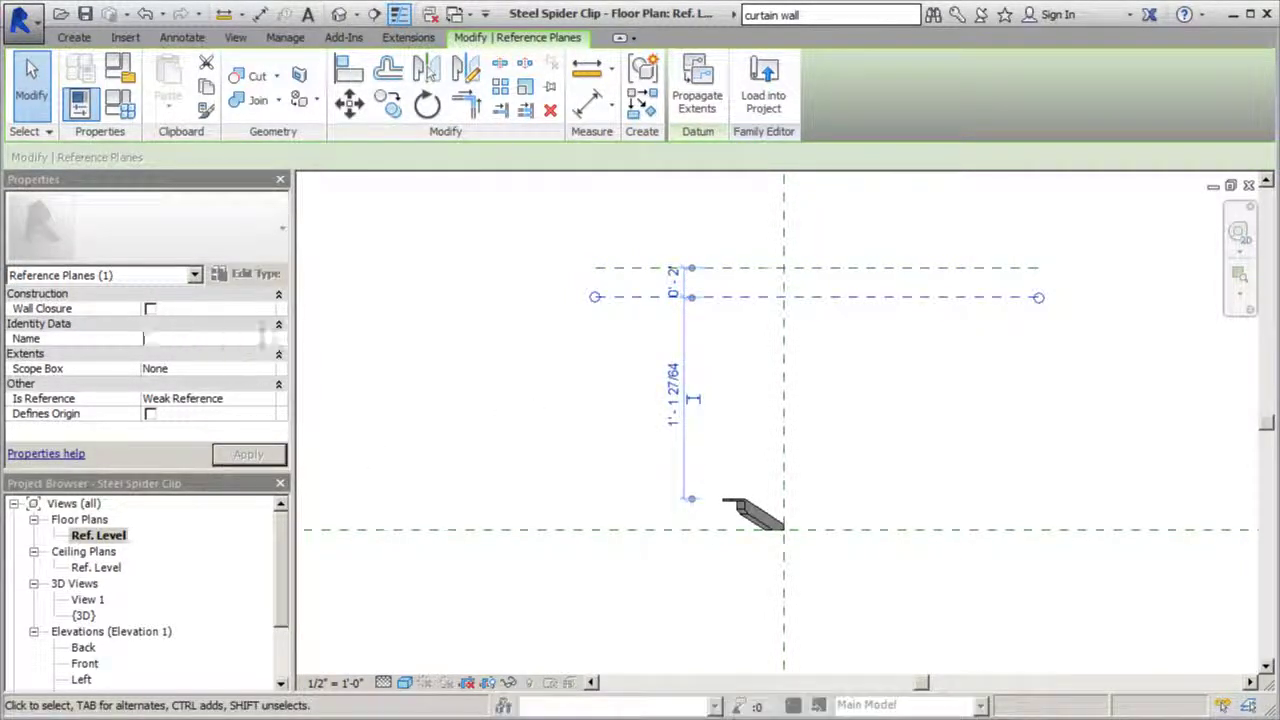
text(Interior Face of G)
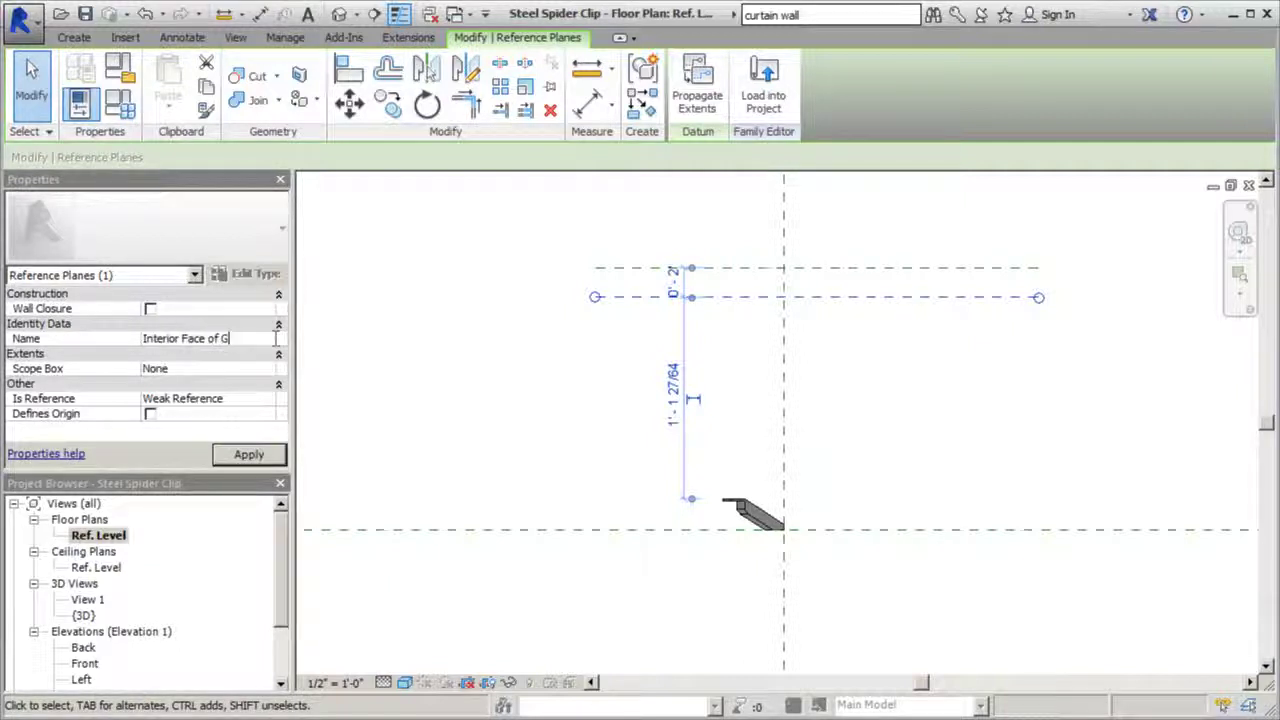
text(lass)
click(249, 455)
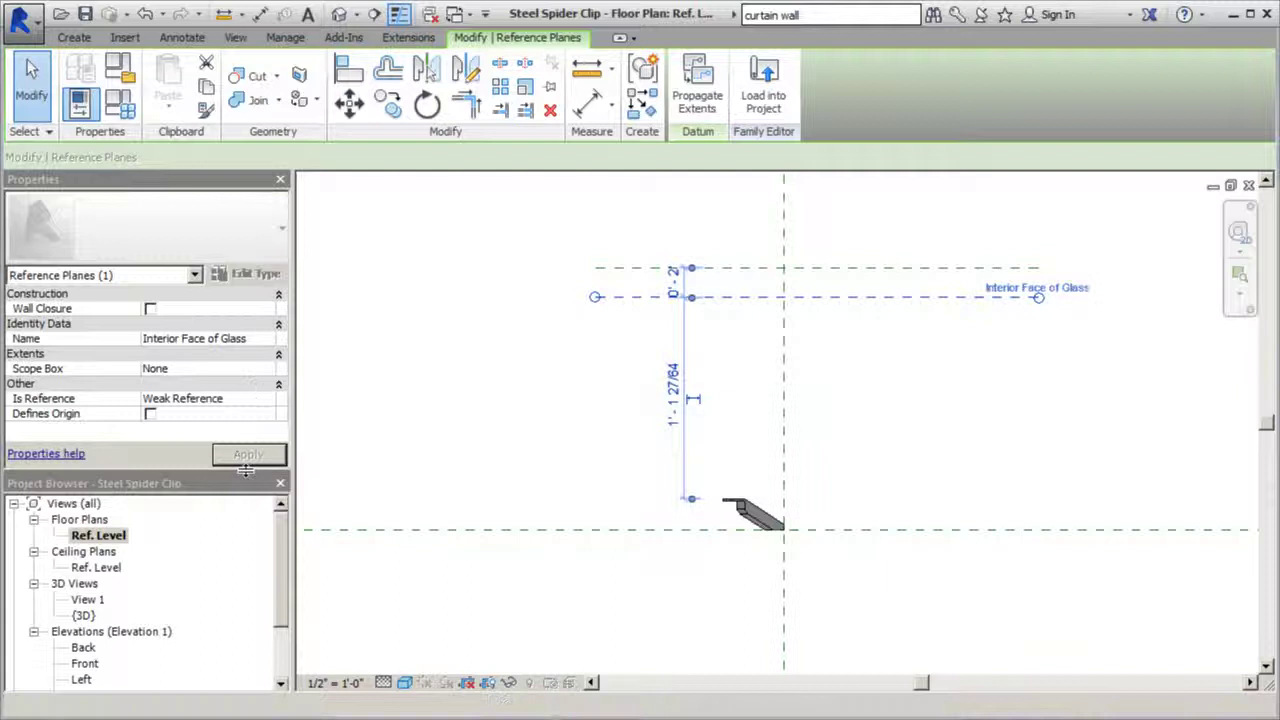
click(430, 322)
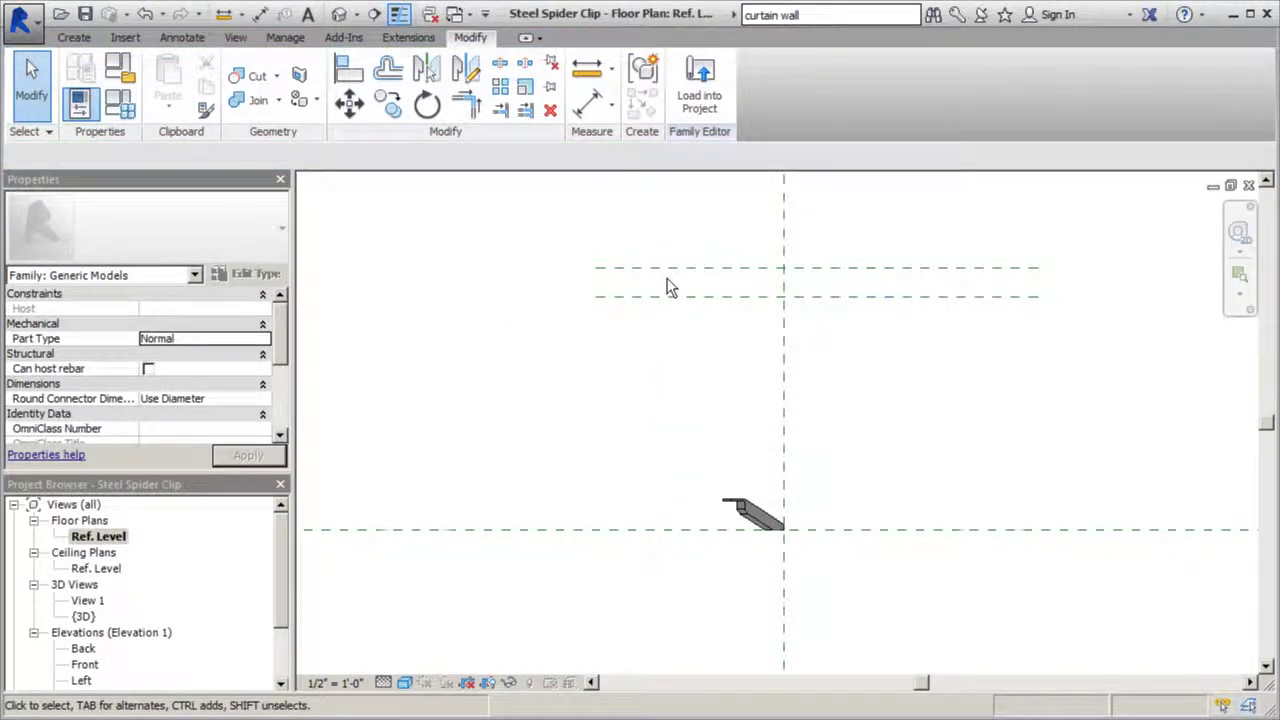
Open the family types and start adding a new family parameter
click(121, 104)
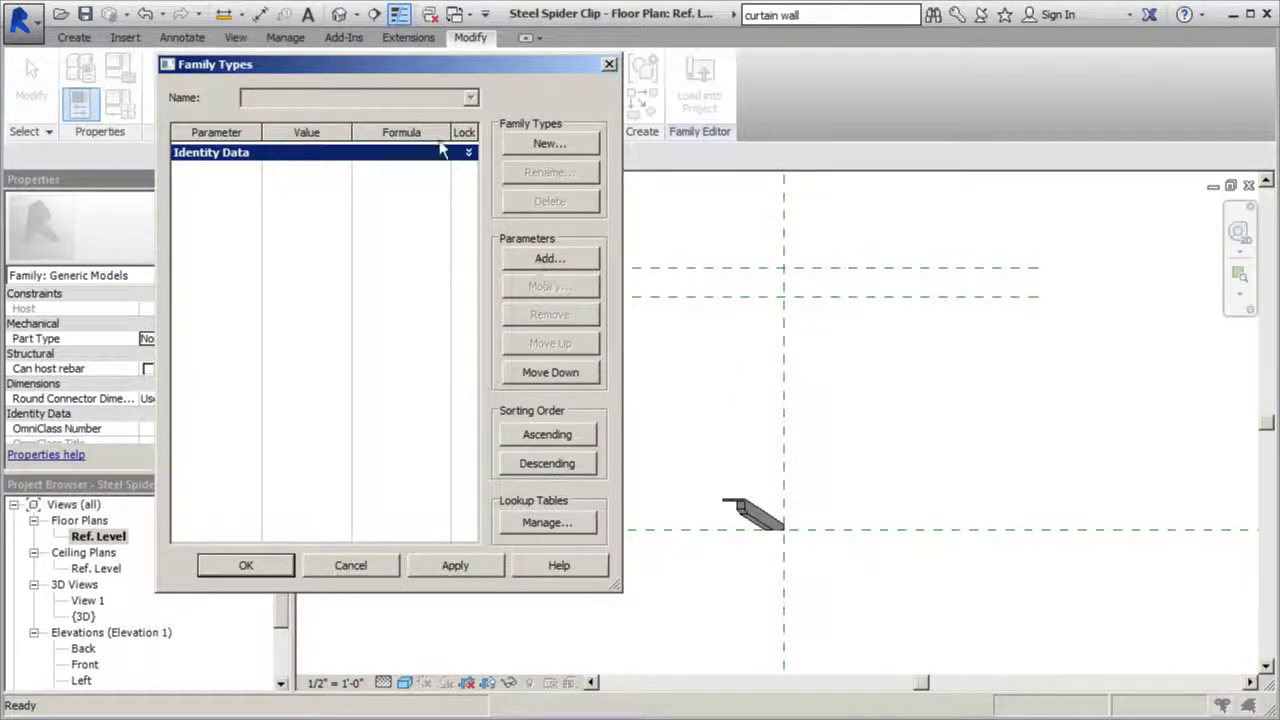
click(609, 64)
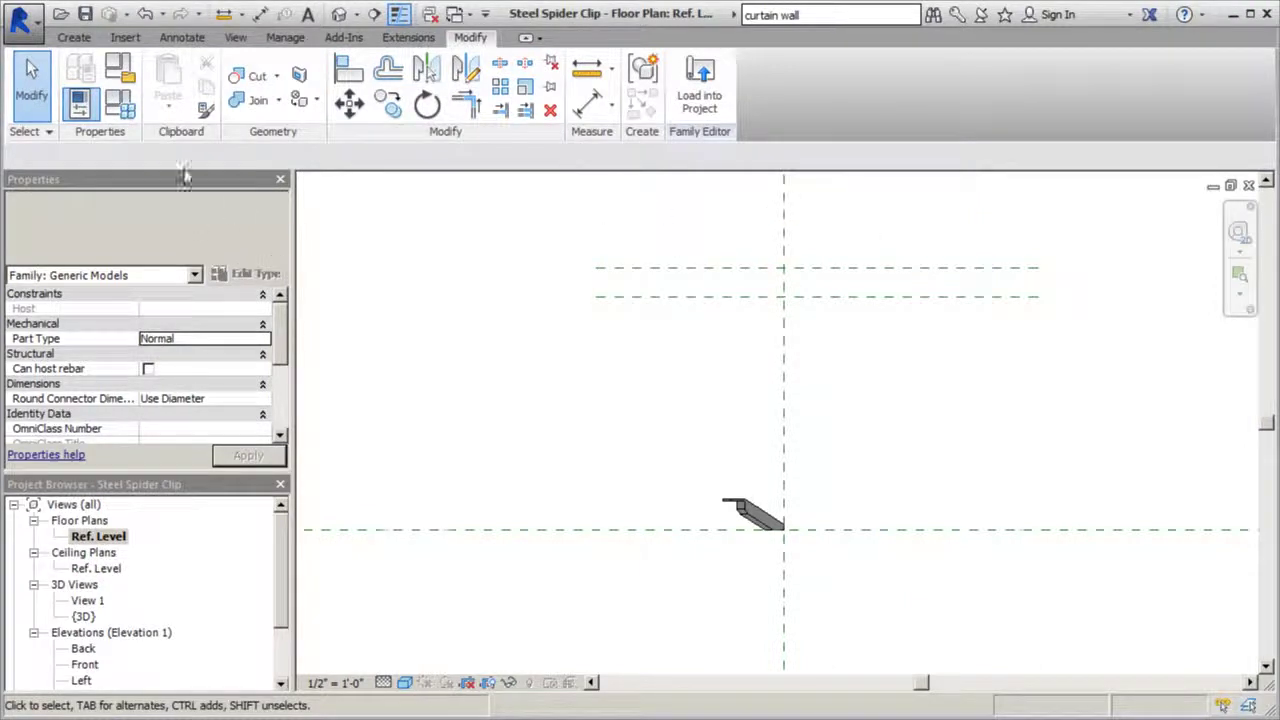
click(120, 104)
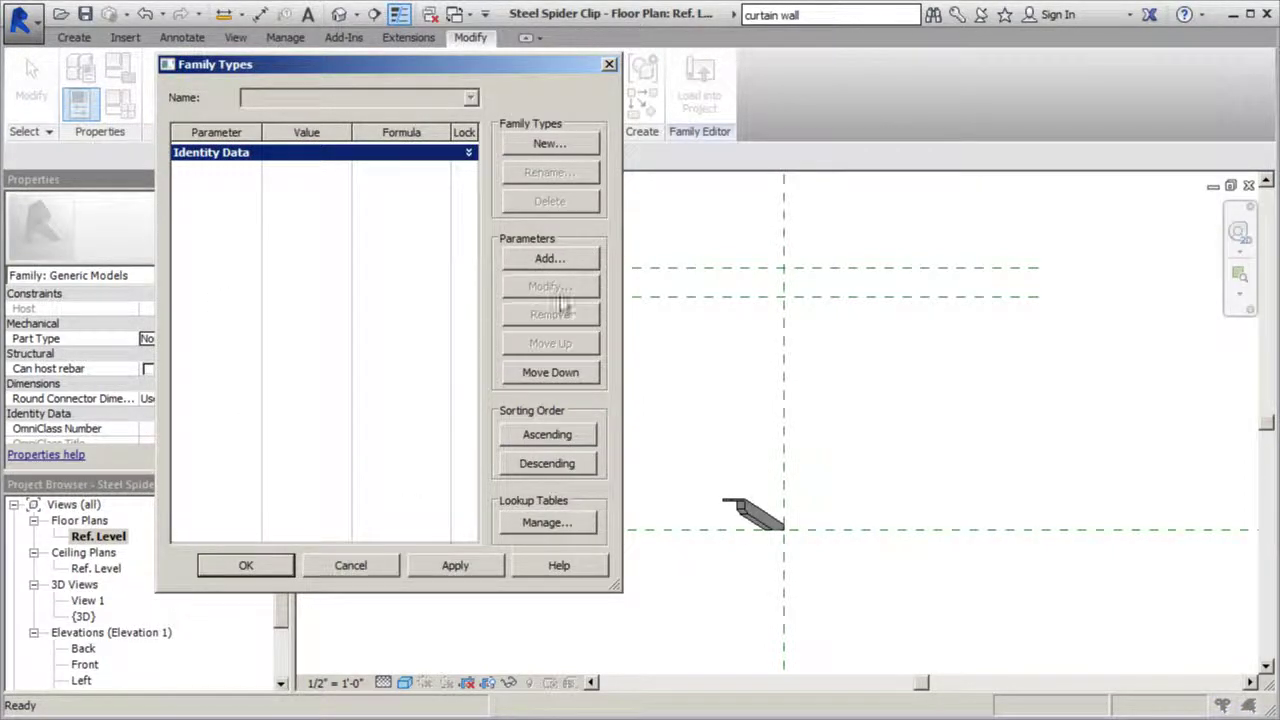
click(555, 259)
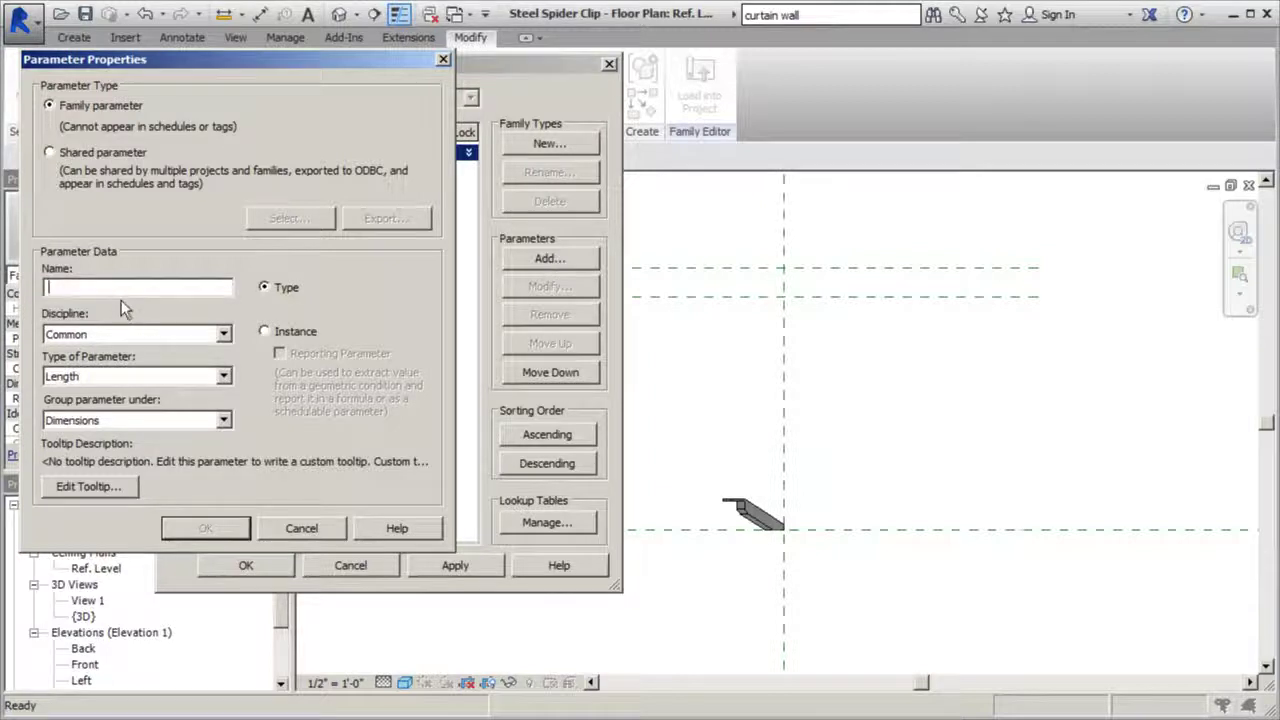
Add a Length type parameter named Glass Thickness grouped under Dimensions, and accept the family types
text(Glass Thick)
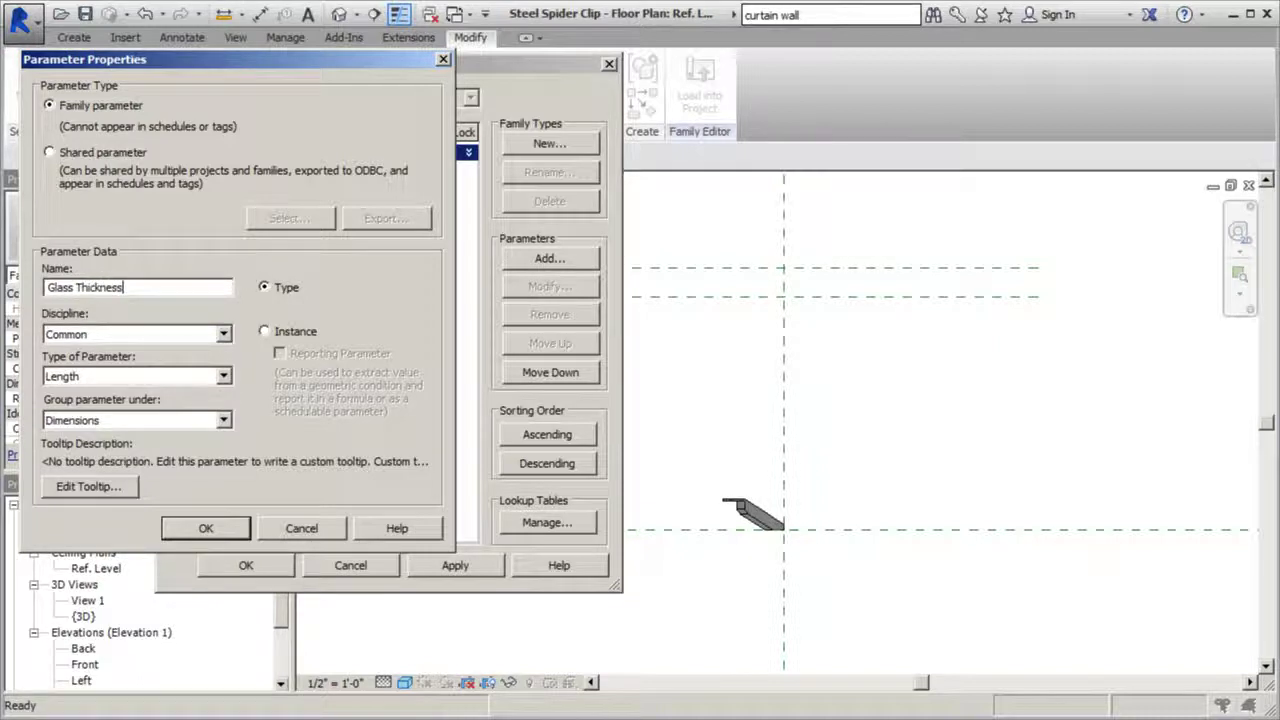
text(ness)
click(240, 526)
click(274, 565)
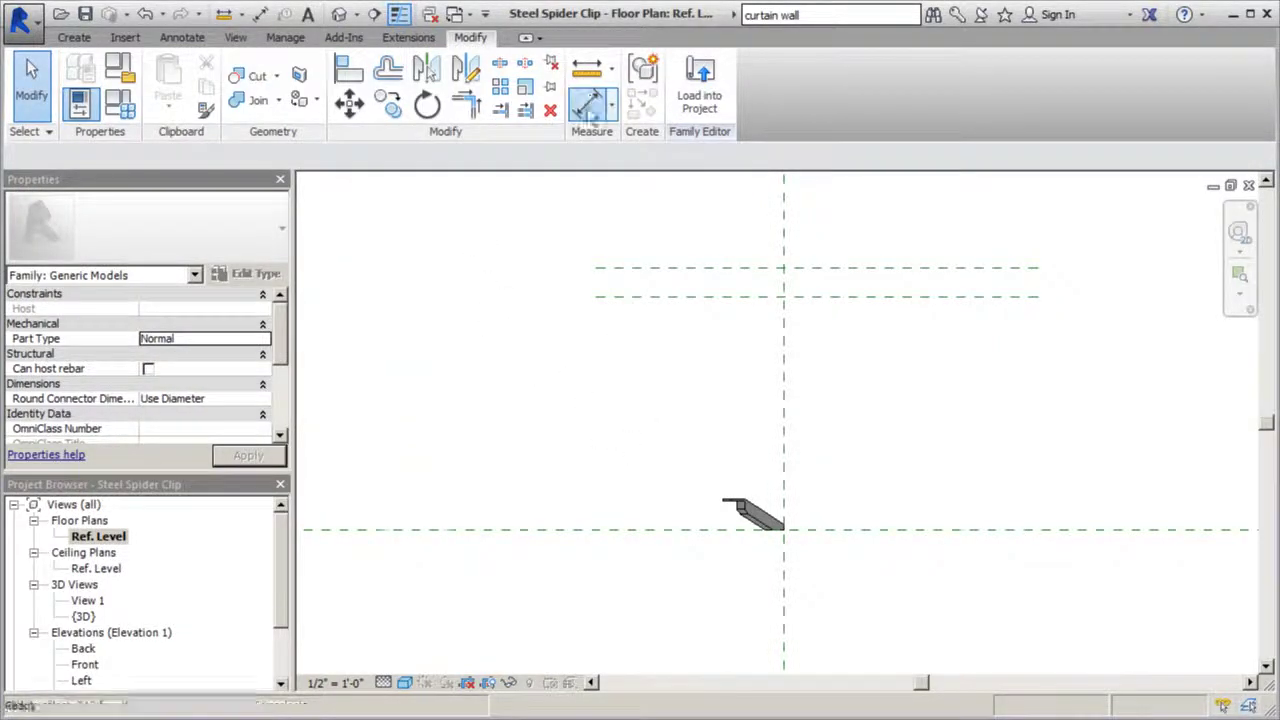
Place an aligned dimension between the two parallel glass face reference planes
click(588, 103)
click(603, 296)
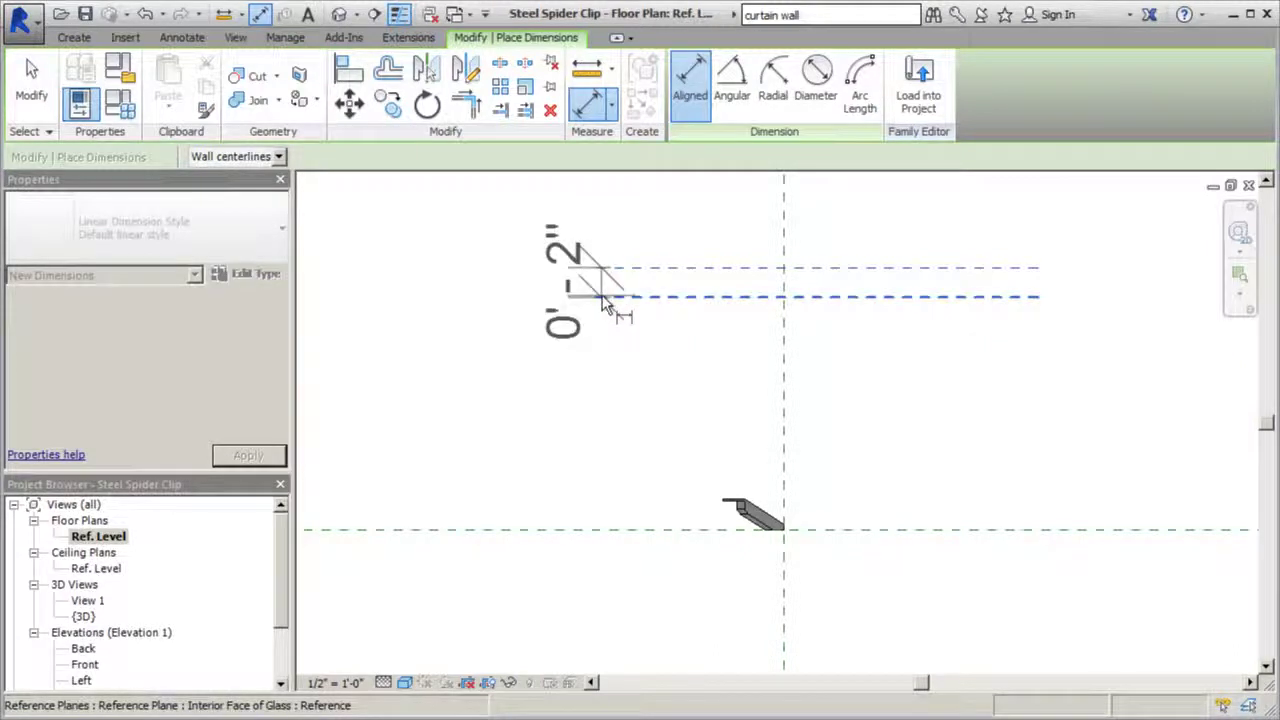
click(458, 290)
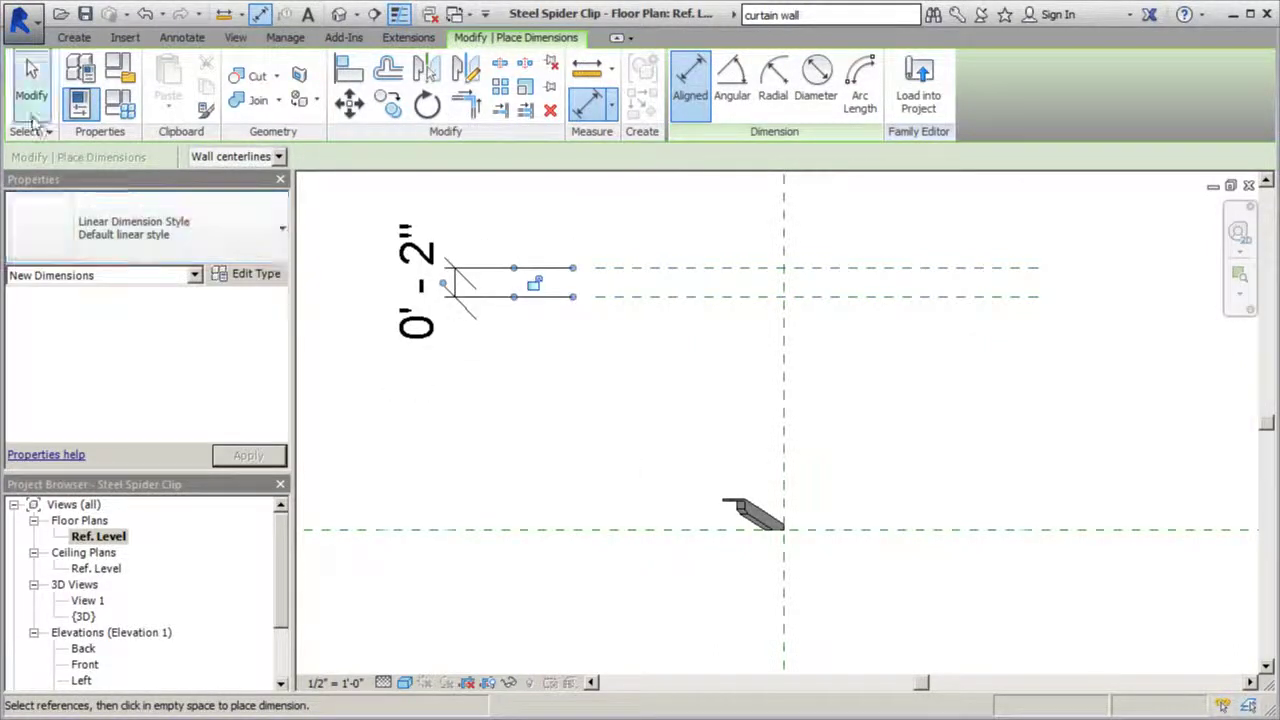
click(31, 80)
scroll(698, 400, down, 1)
scroll(449, 341, up, 2)
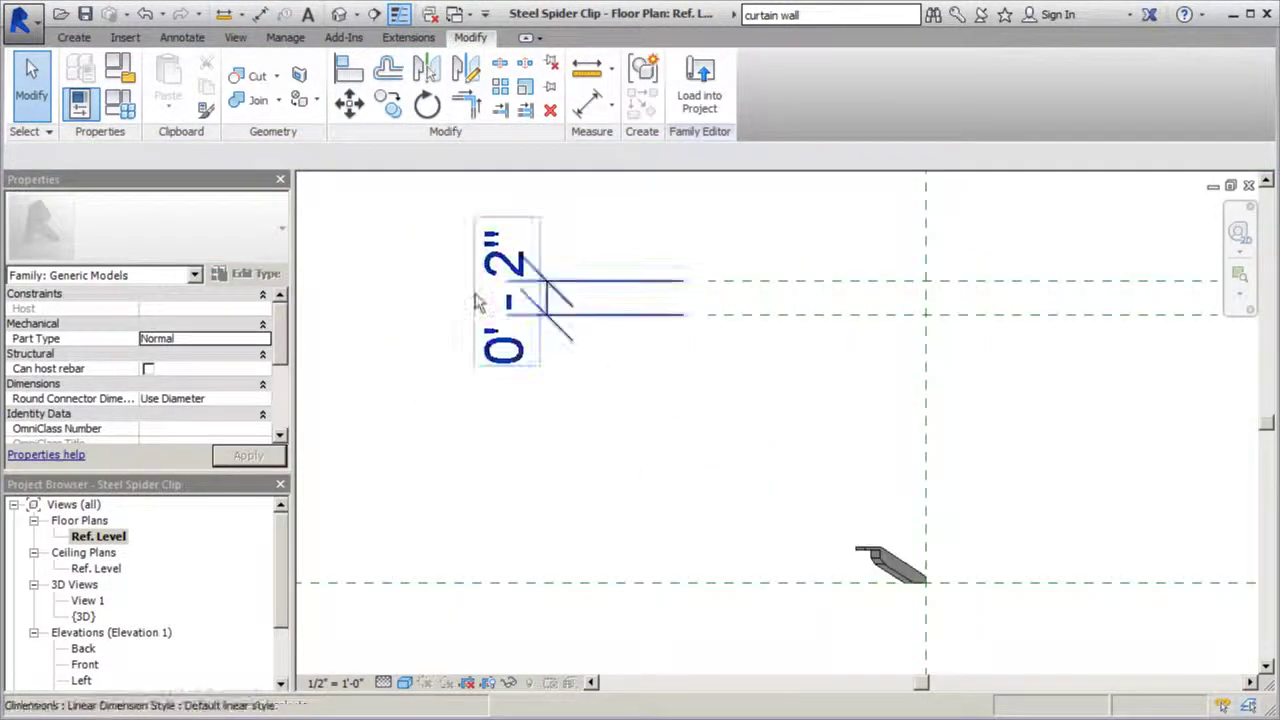
Label the dimension between the two glass planes with the Glass Thickness parameter
click(489, 314)
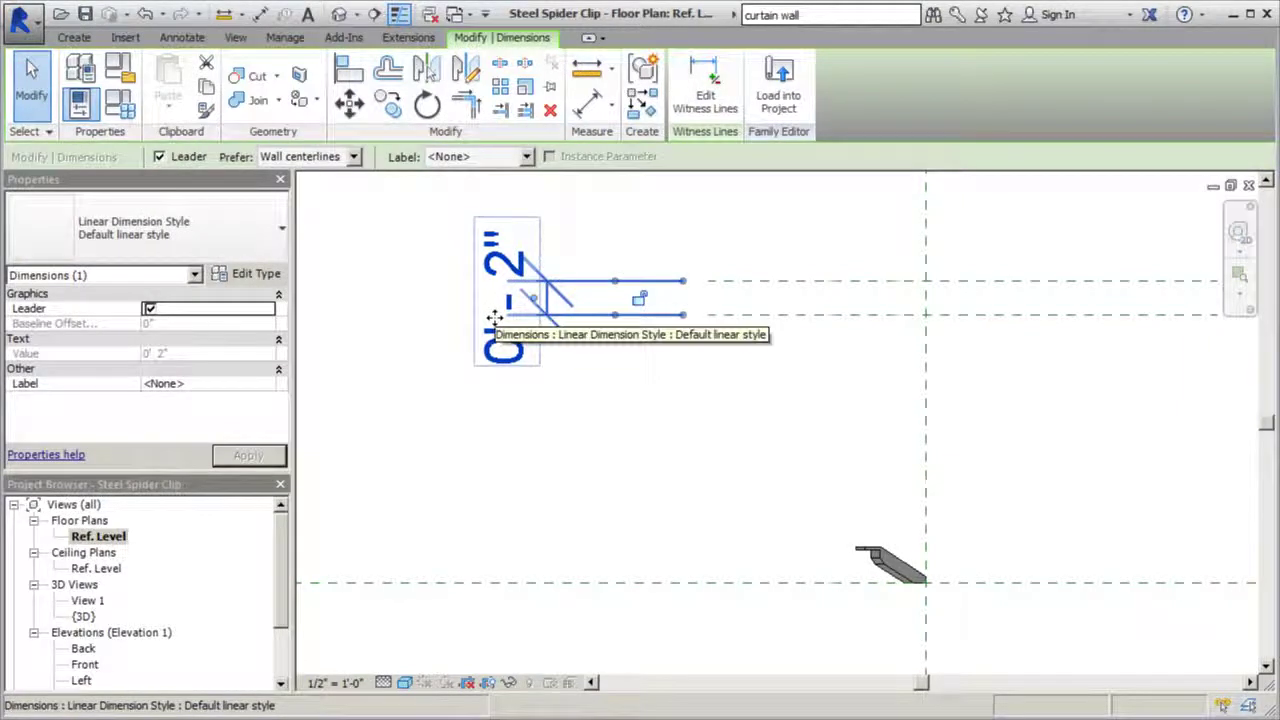
click(525, 158)
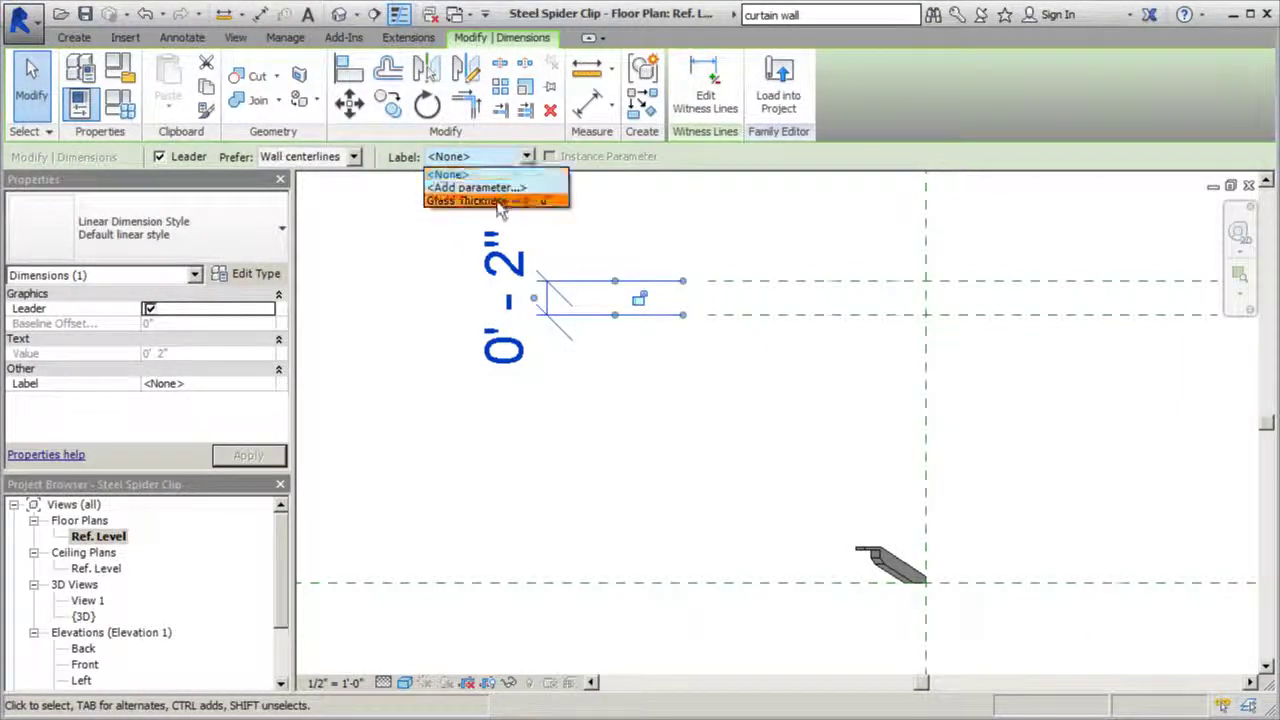
click(495, 200)
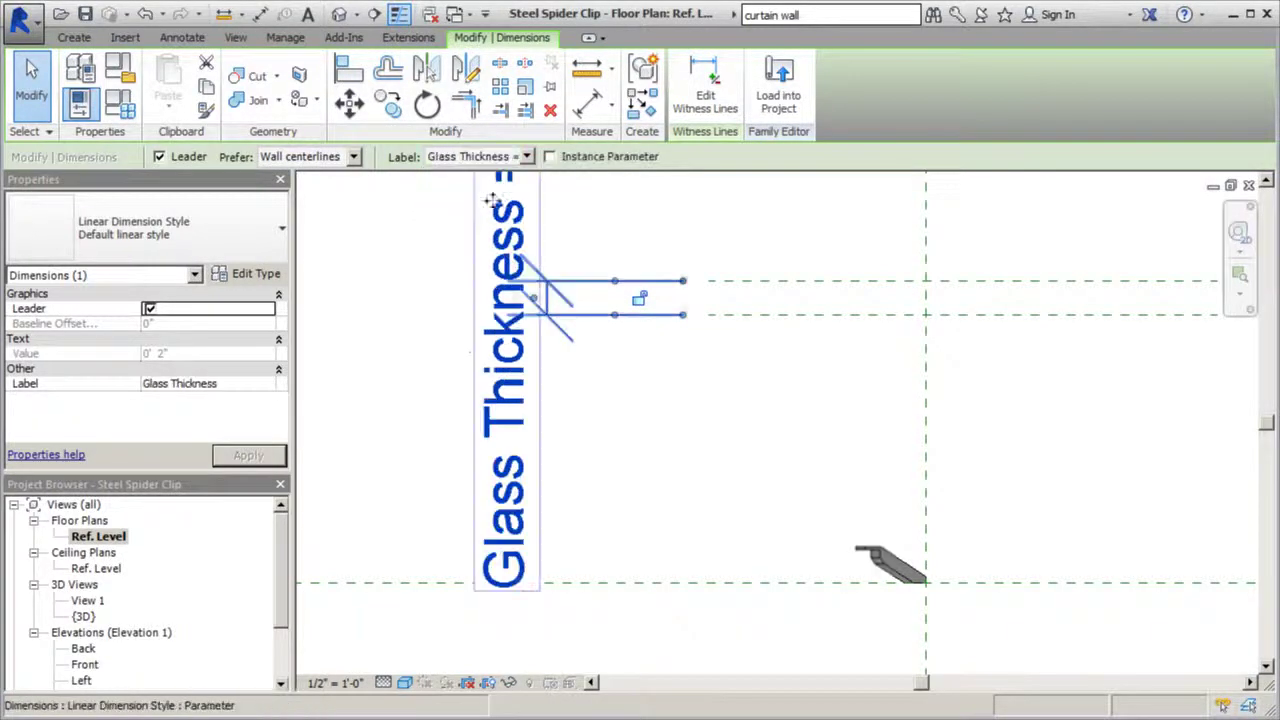
click(600, 452)
scroll(515, 460, down, 2)
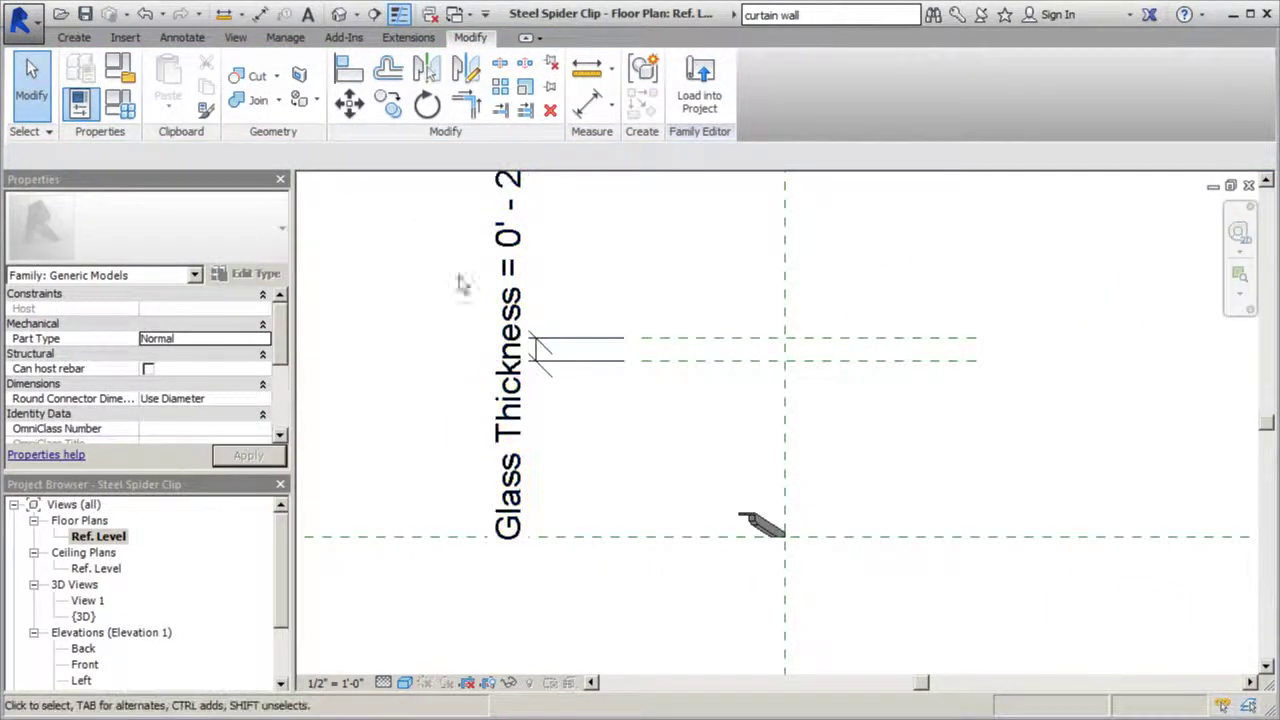
Set the Glass Thickness parameter to 1" in the family types and apply it
click(127, 110)
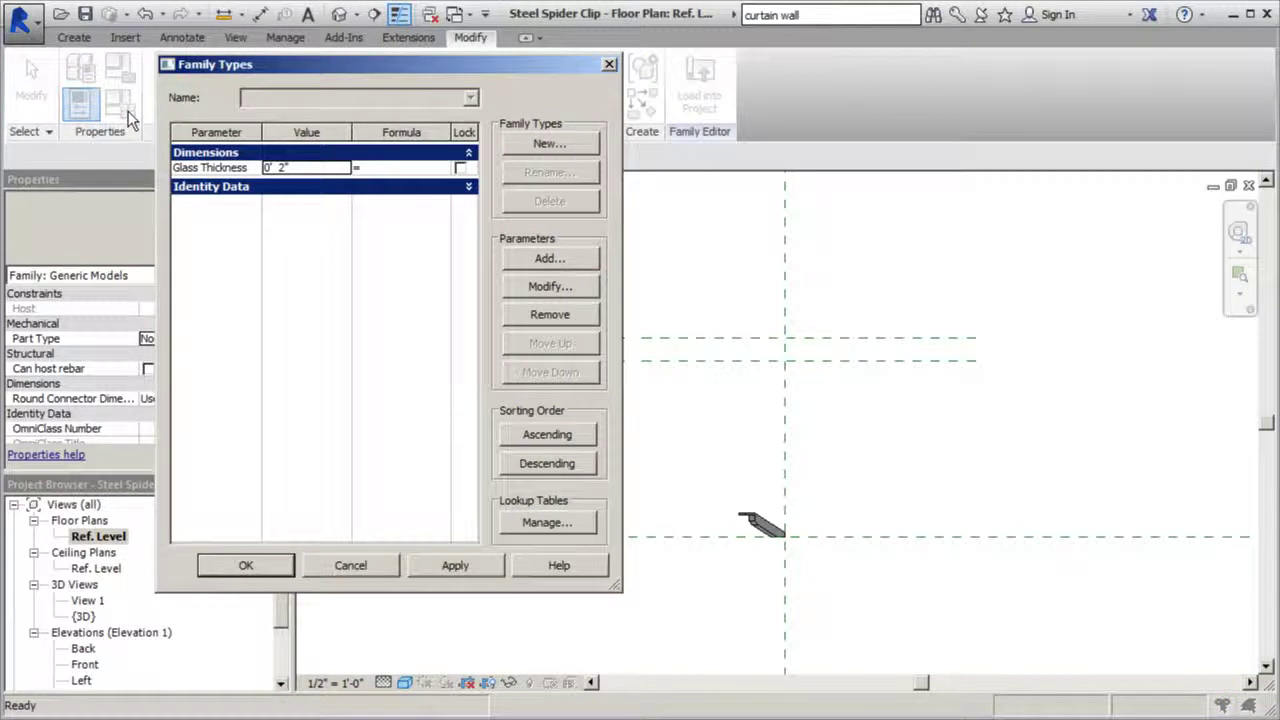
click(287, 168)
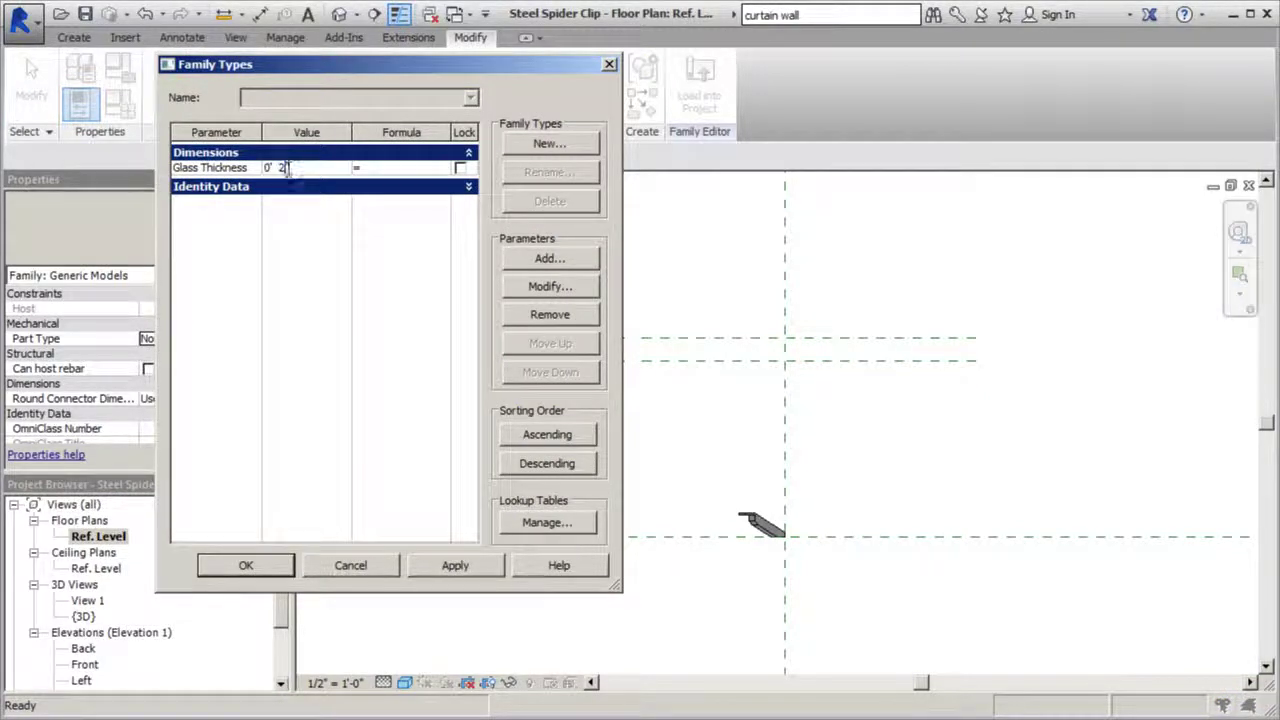
text(1)
click(455, 566)
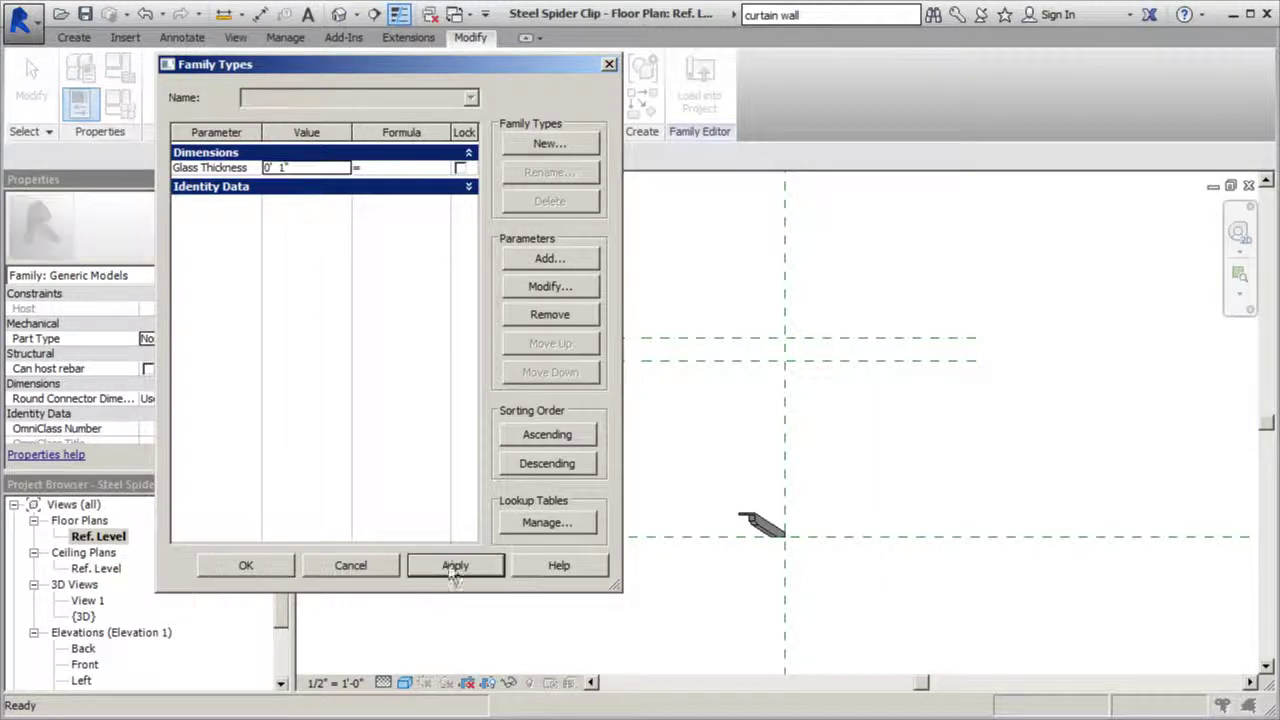
key(Return)
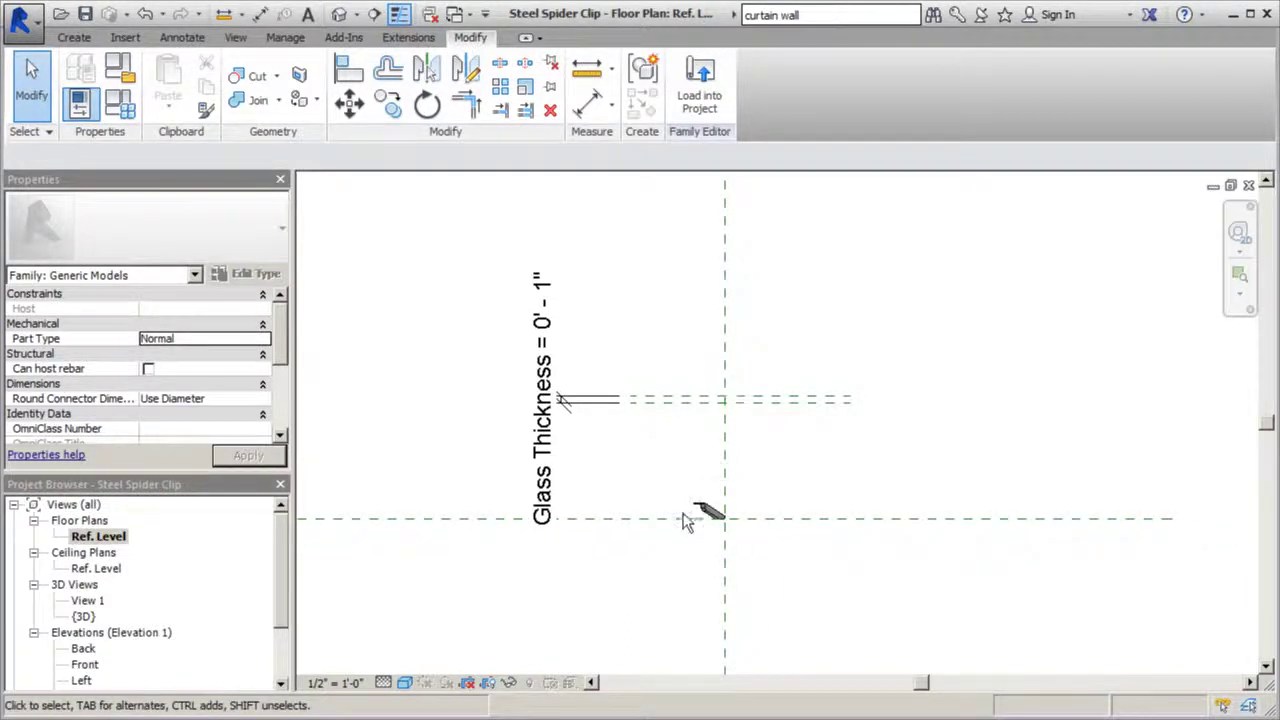
Align the Interior Face of Glass reference plane with the flat upper face of the spider clip extrusion
scroll(686, 514, up, 2)
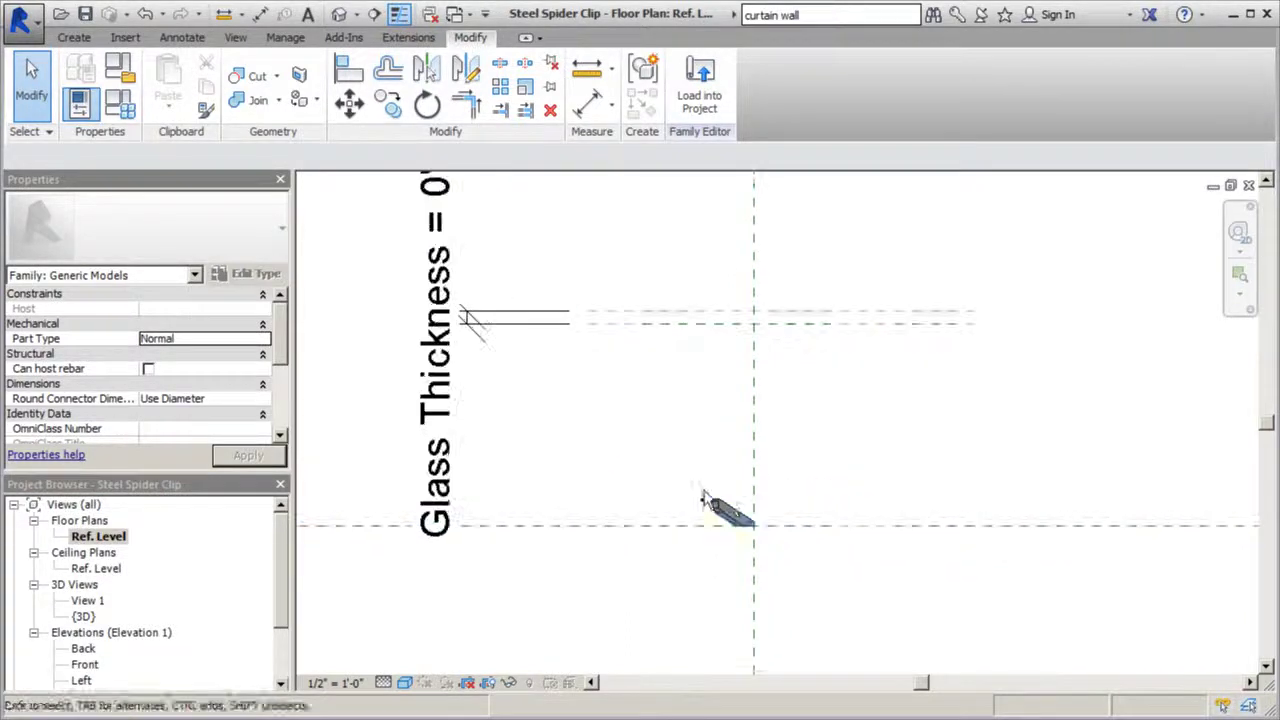
click(646, 330)
click(786, 437)
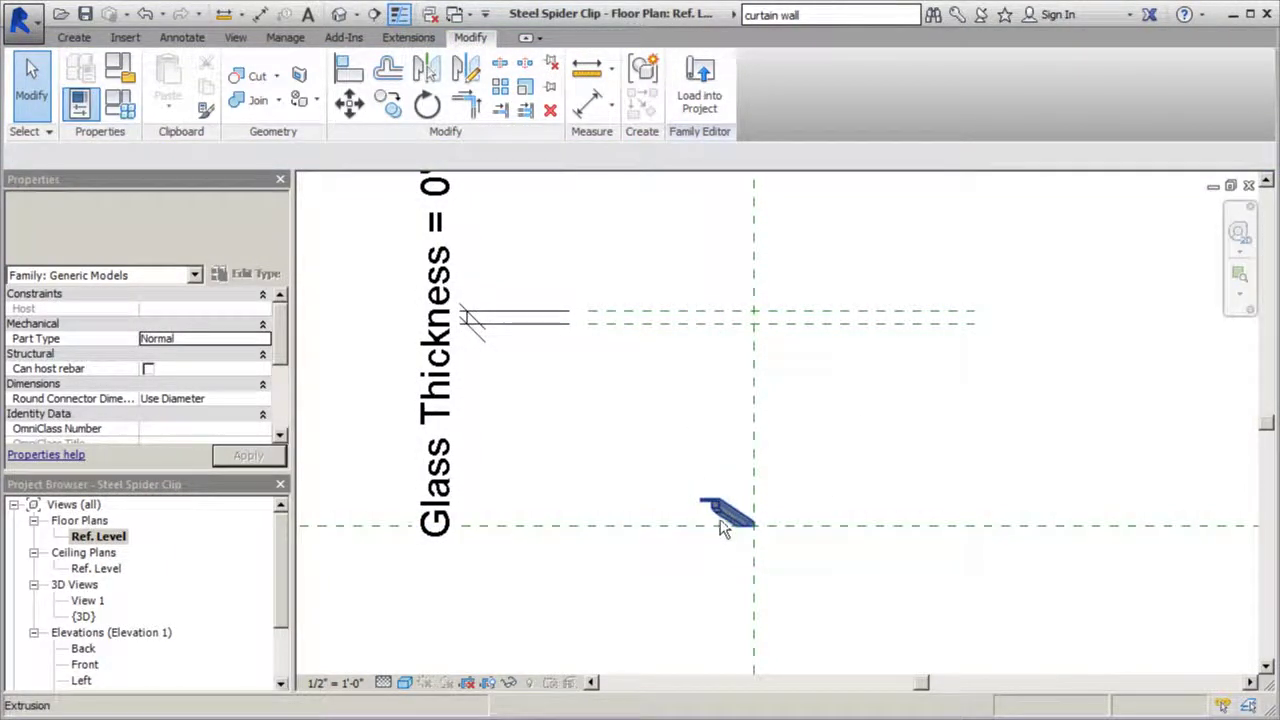
click(349, 70)
scroll(722, 508, up, 3)
scroll(700, 509, down, 2)
click(699, 509)
click(688, 277)
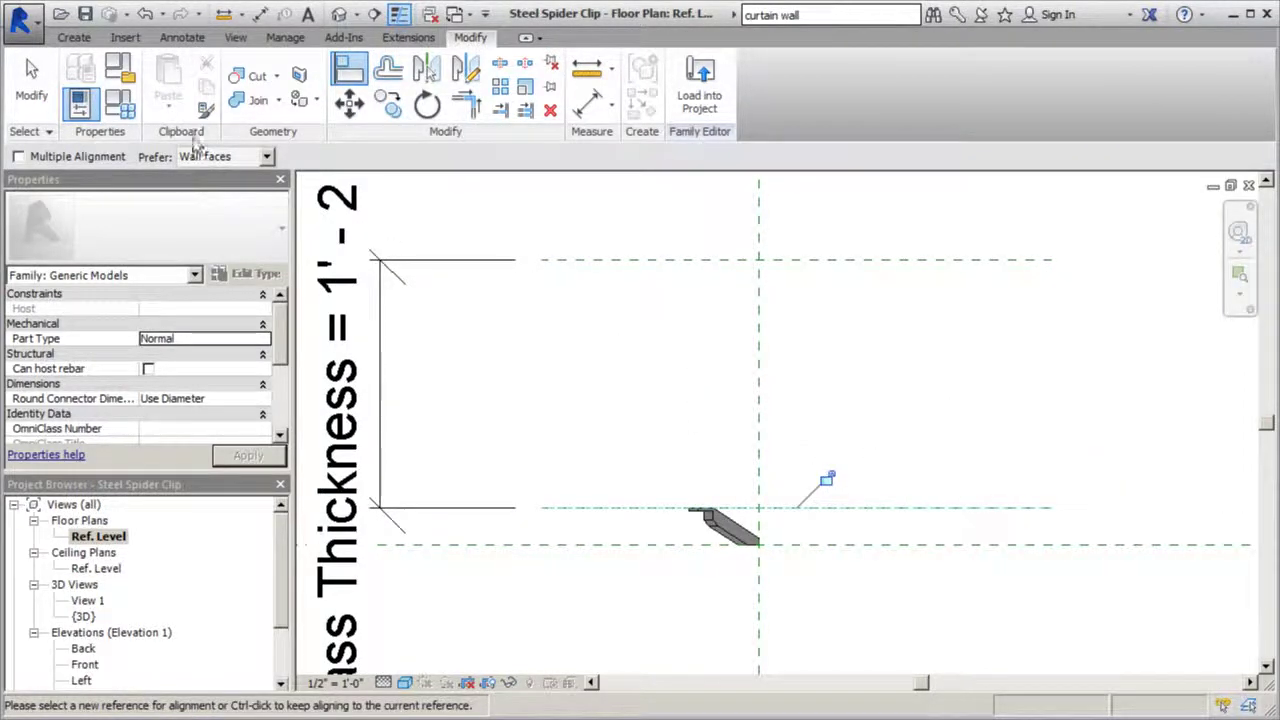
click(31, 85)
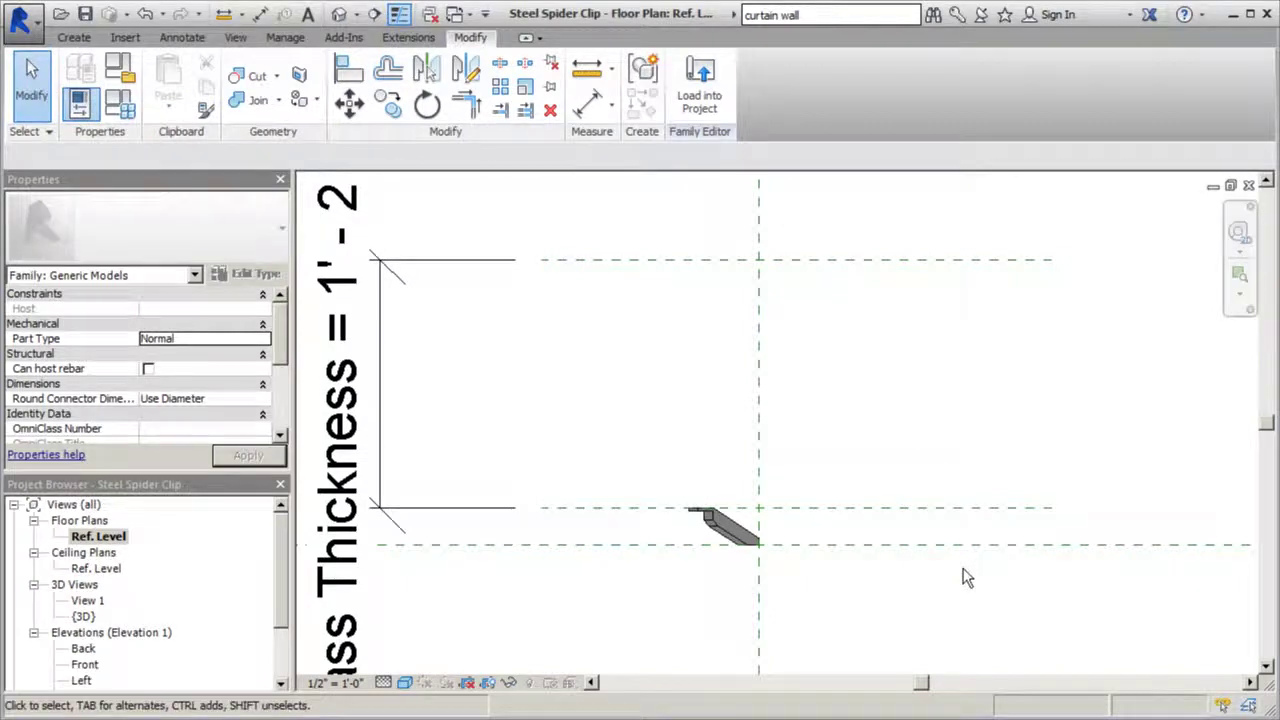
Place an aligned dimension between the Interior Face of Glass plane and the Center (Front/Back) plane
click(587, 103)
click(928, 510)
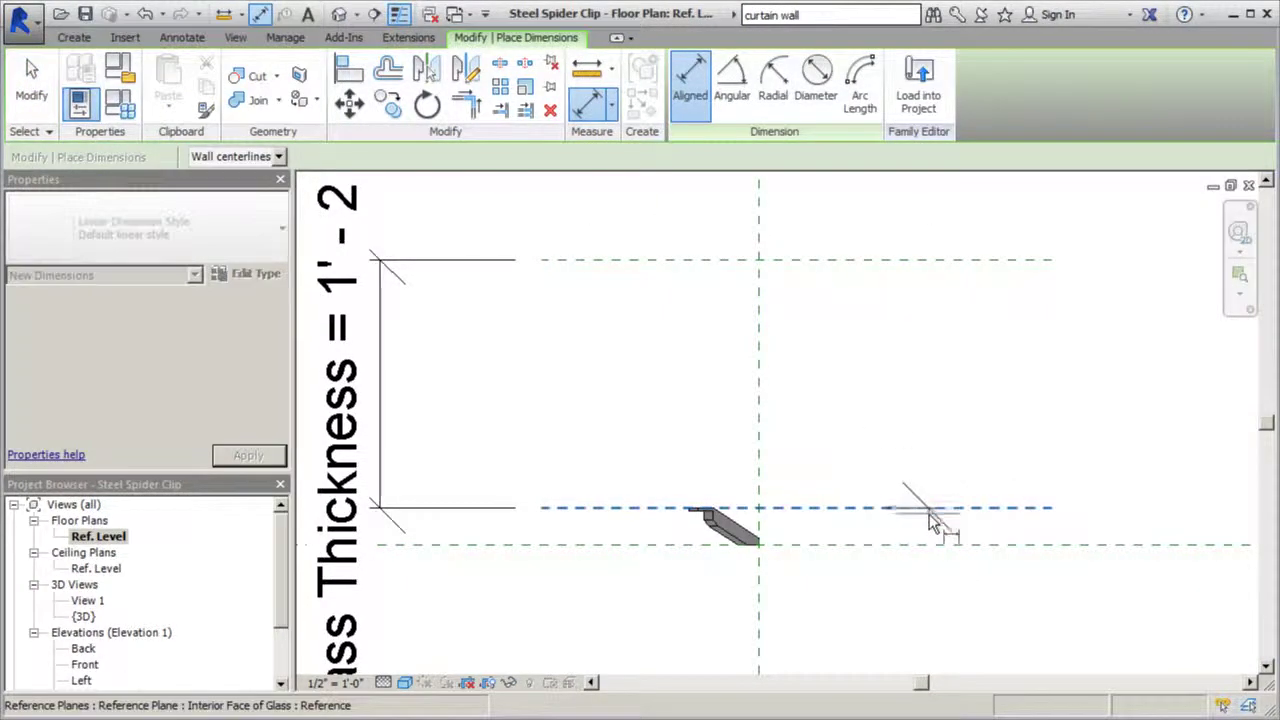
click(925, 548)
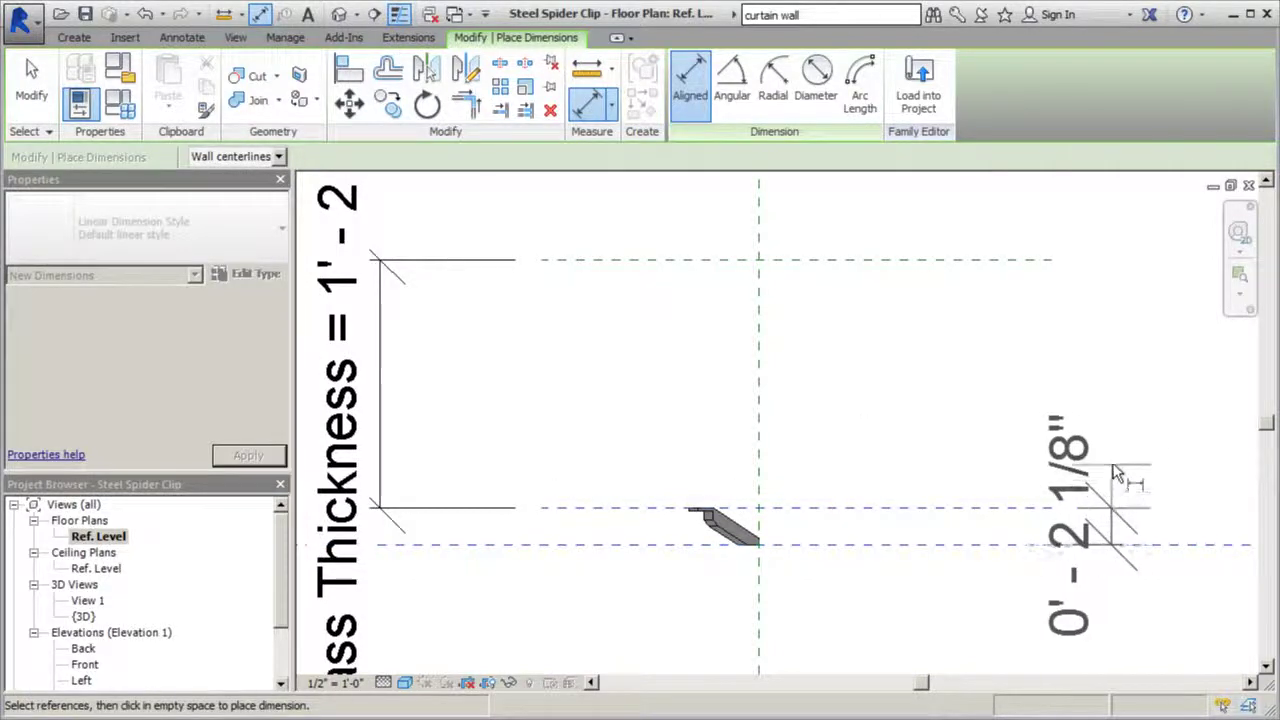
click(1130, 475)
scroll(793, 469, down, 2)
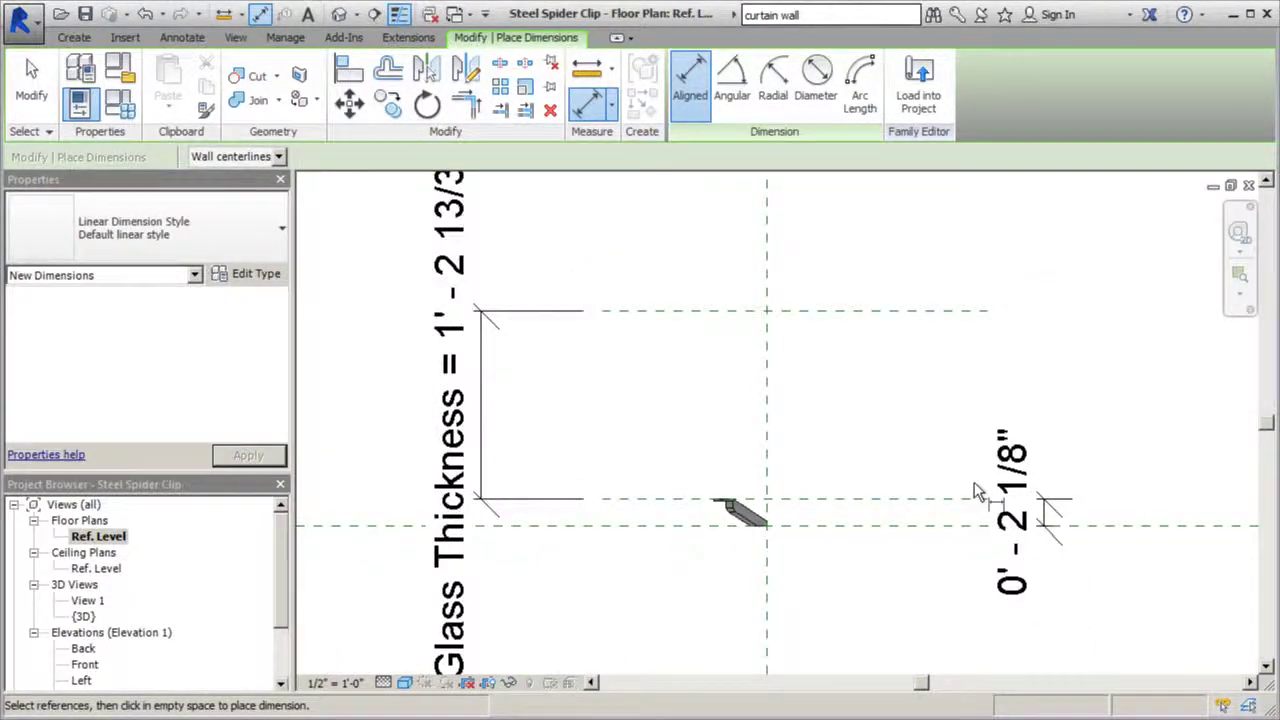
click(42, 110)
Set the distance from the Interior Face of Glass plane to the Center (Front/Back) plane to 2.5"
scroll(710, 515, up, 4)
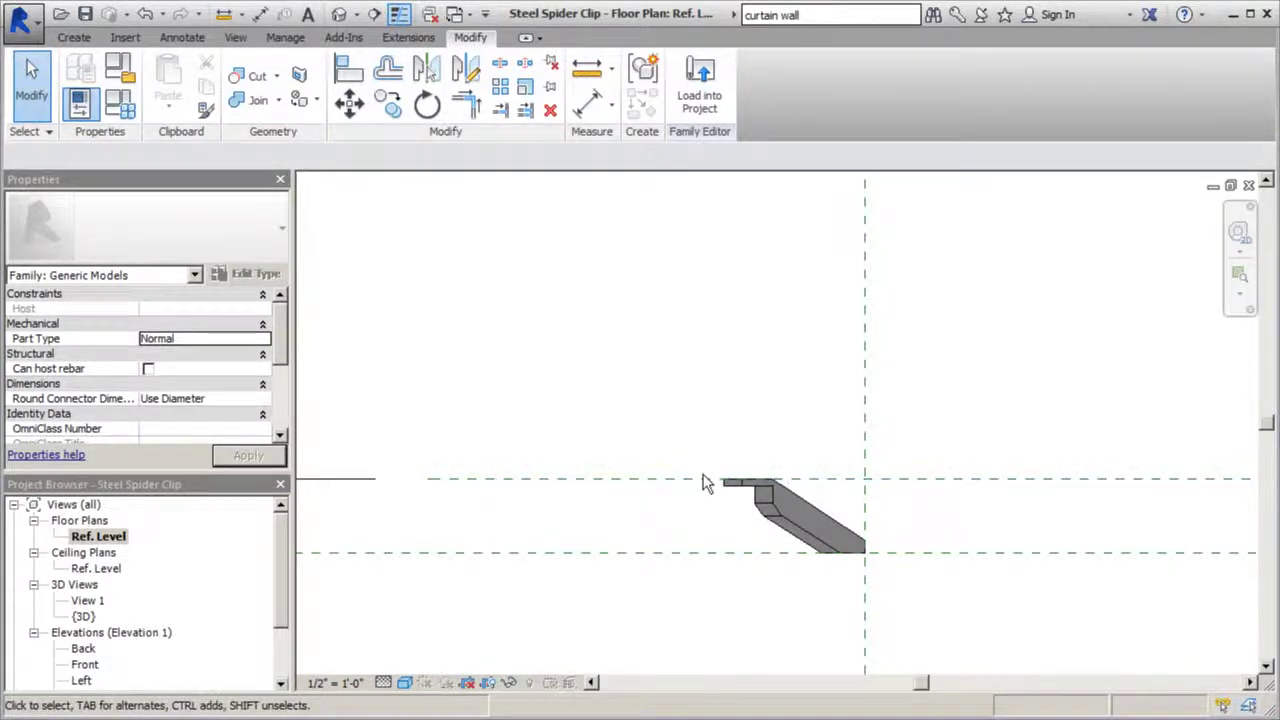
scroll(537, 491, down, 2)
scroll(591, 469, down, 2)
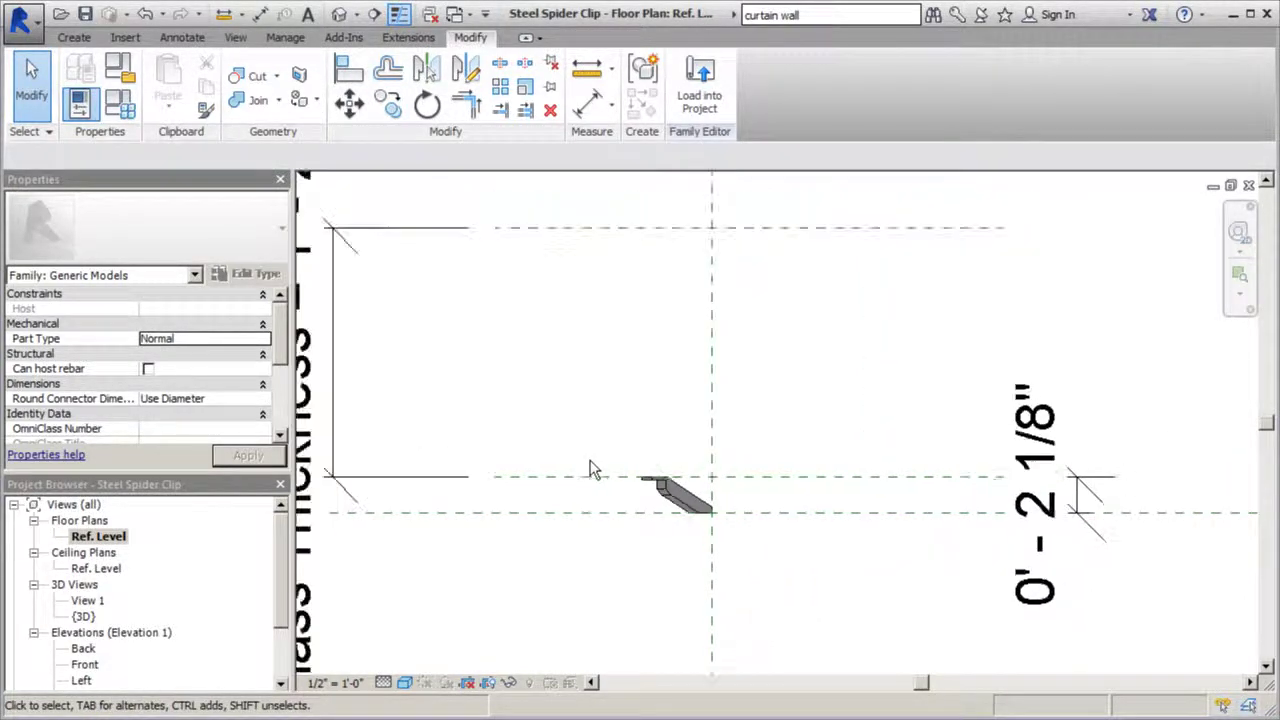
click(951, 484)
click(1058, 500)
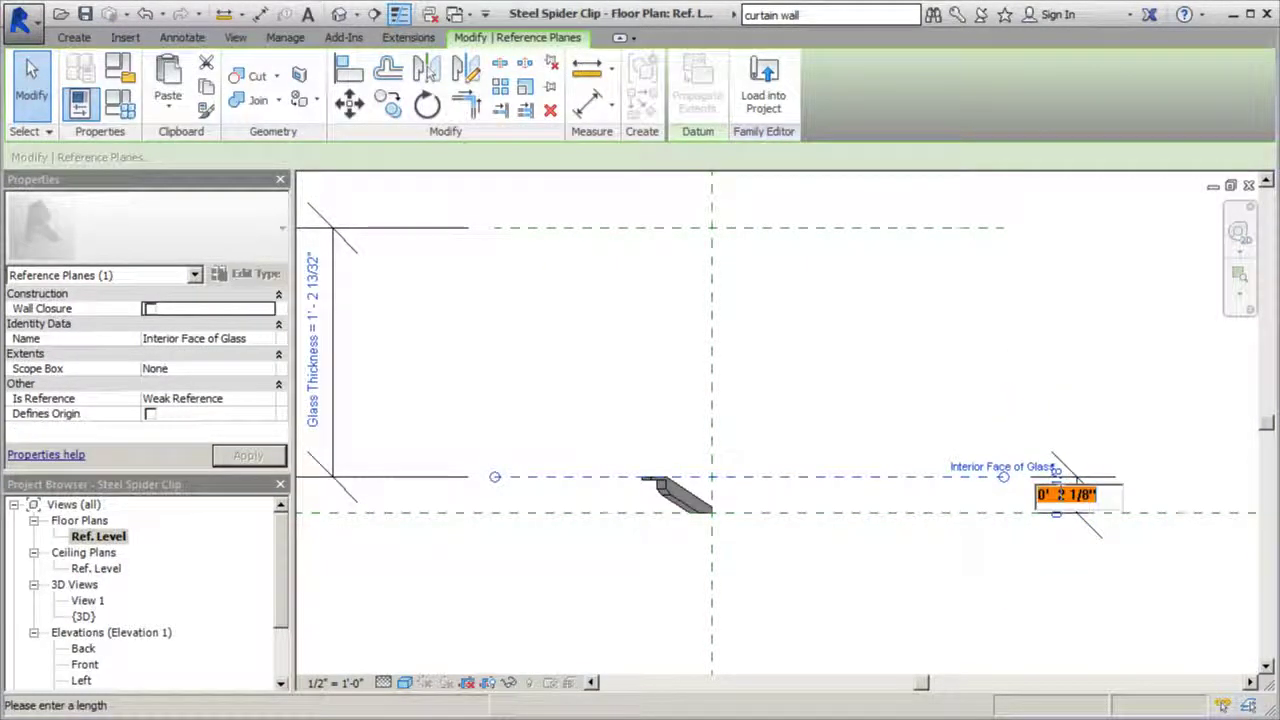
text(2.5)
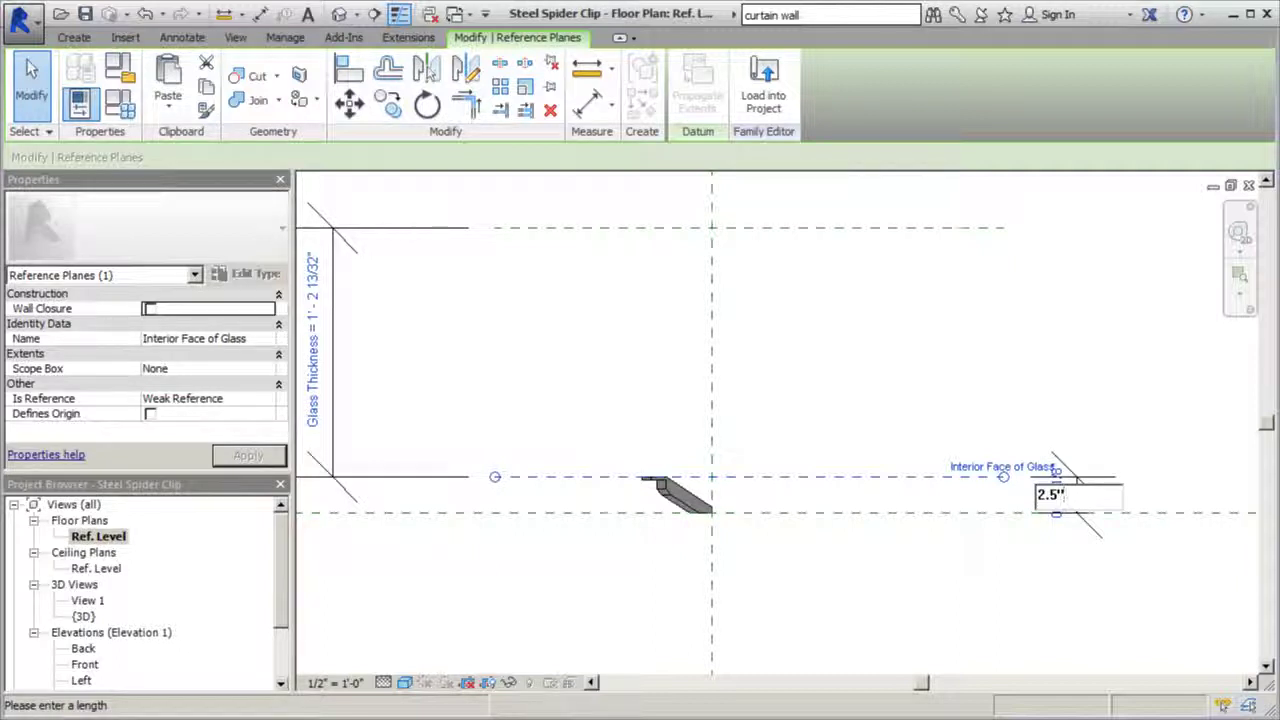
text(")
key(Return)
Lock the dimension between the Interior Face of Glass plane and the Center (Front/Back) plane
scroll(680, 468, up, 3)
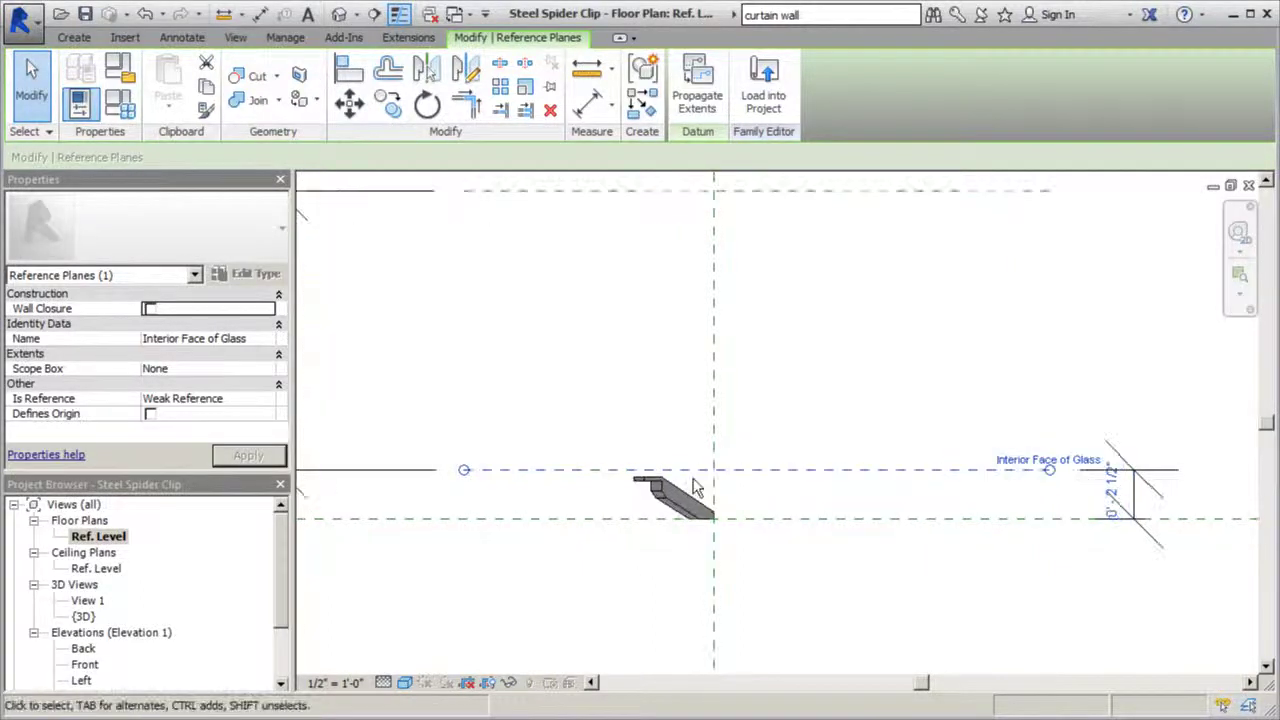
scroll(765, 485, down, 1)
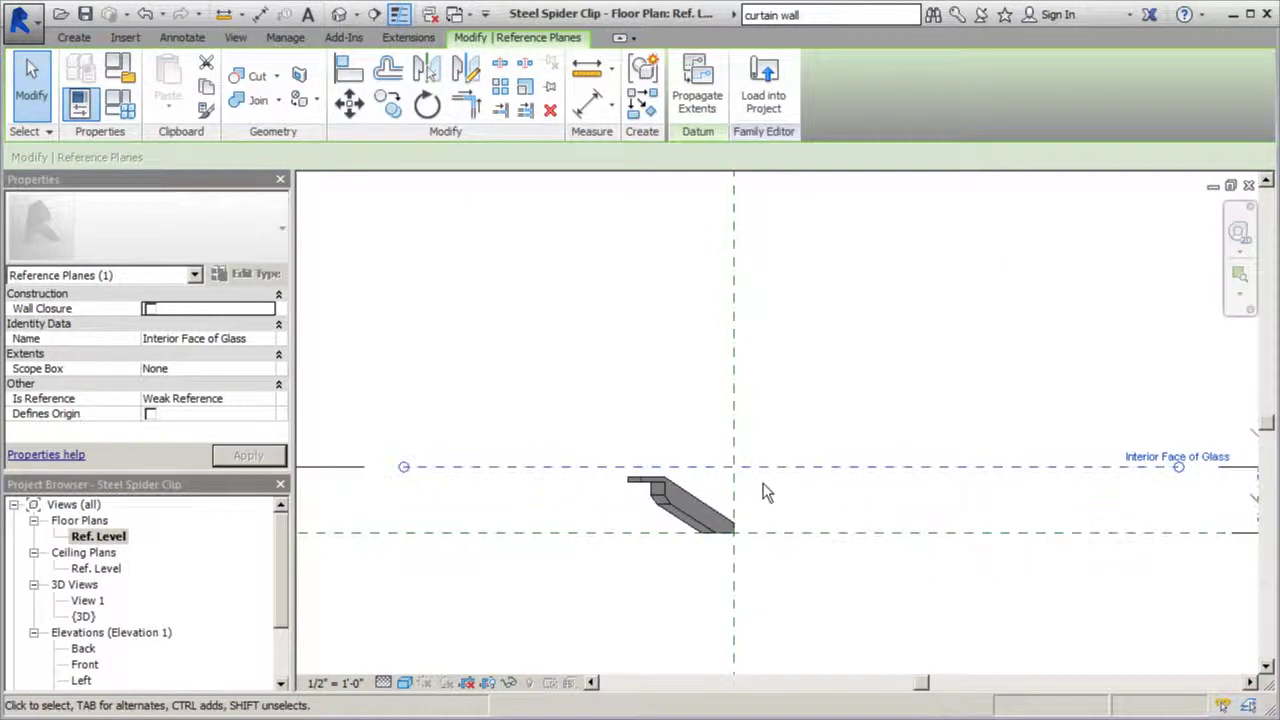
scroll(705, 466, up, 2)
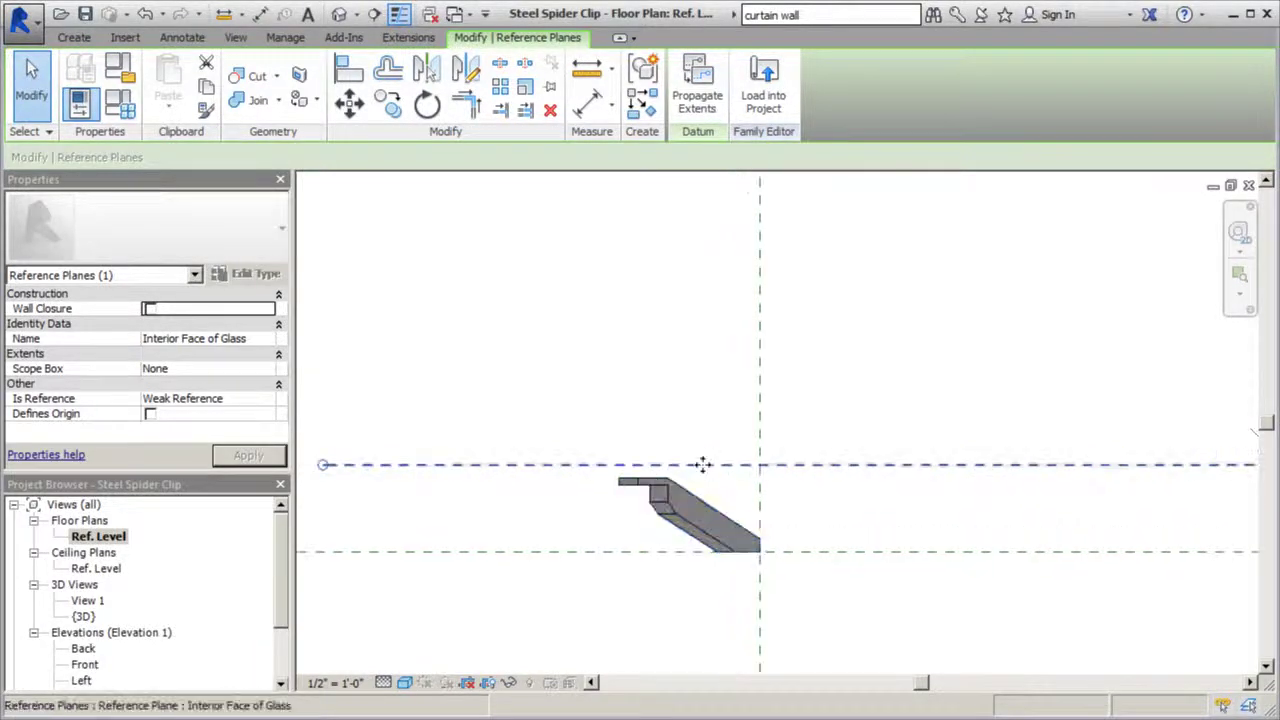
middle_drag(686, 468, 679, 475)
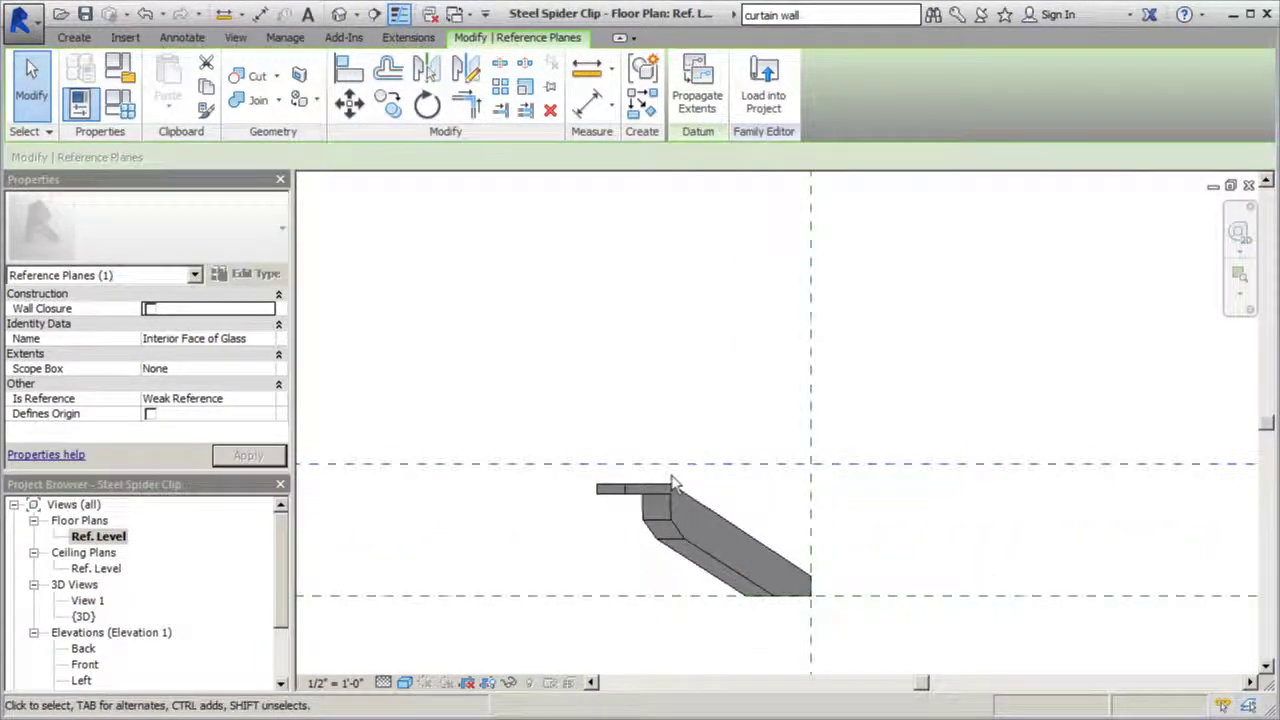
scroll(700, 505, down, 3)
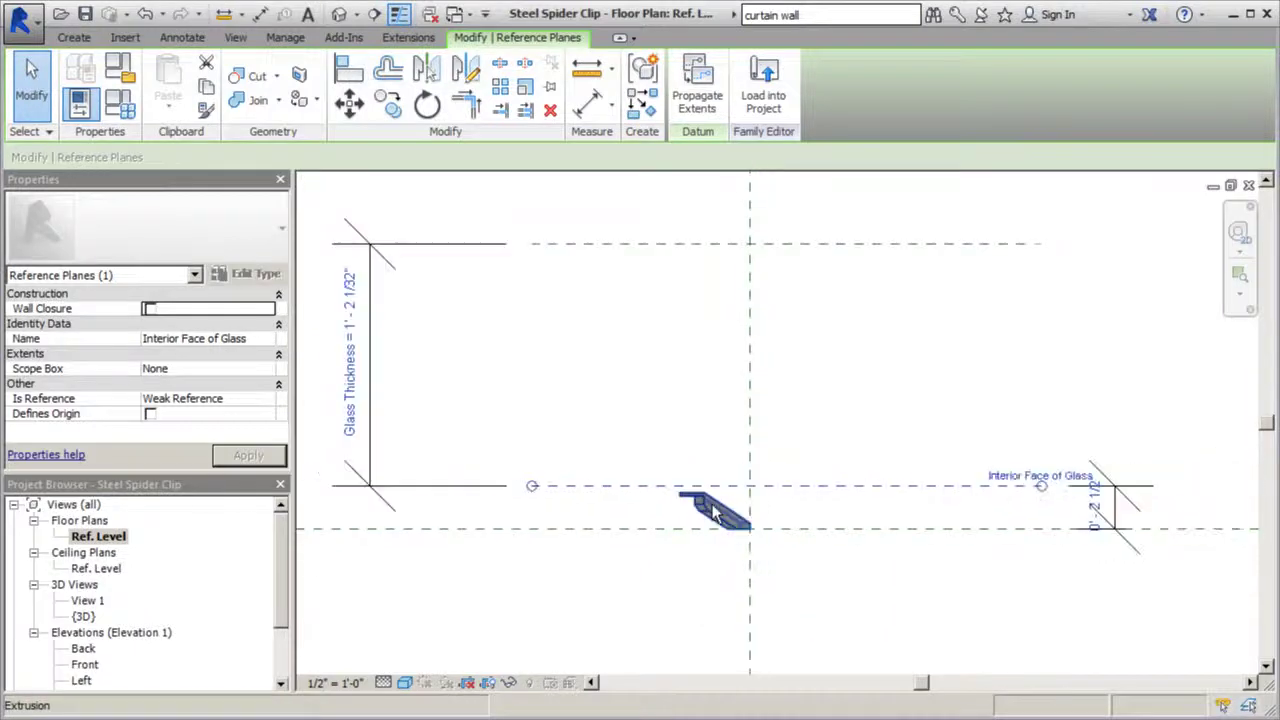
key(Escape)
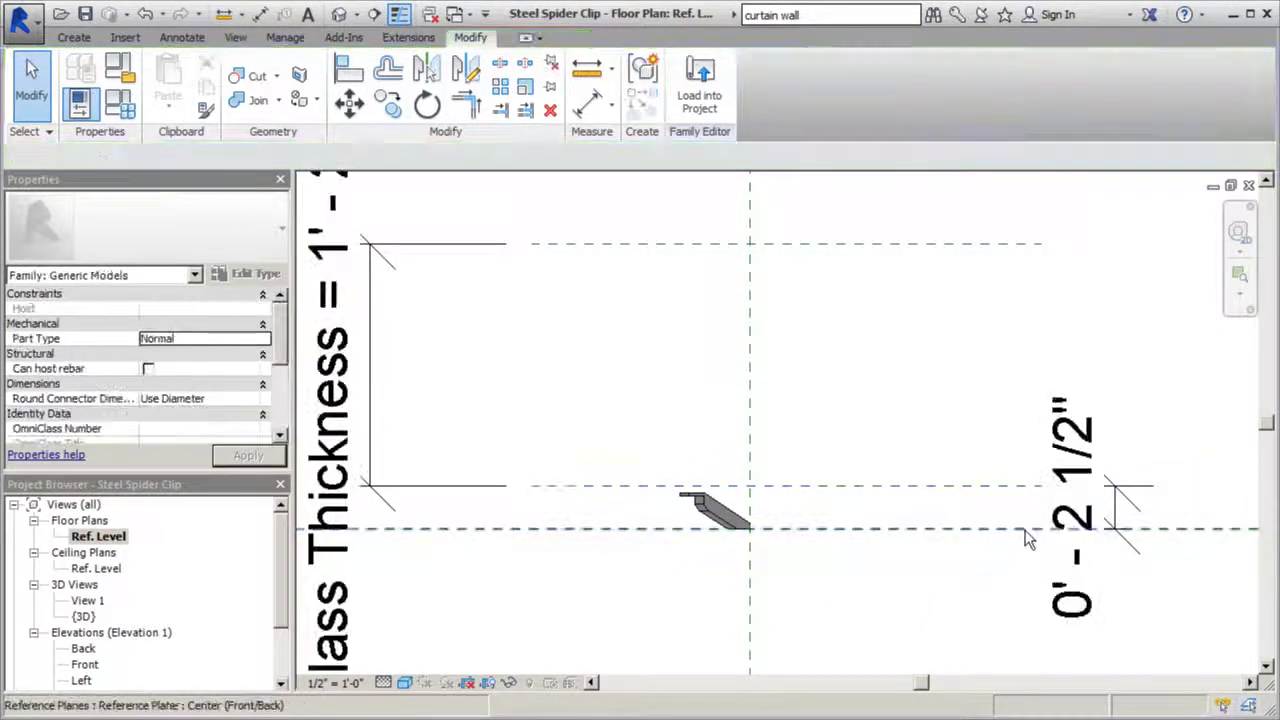
click(1125, 524)
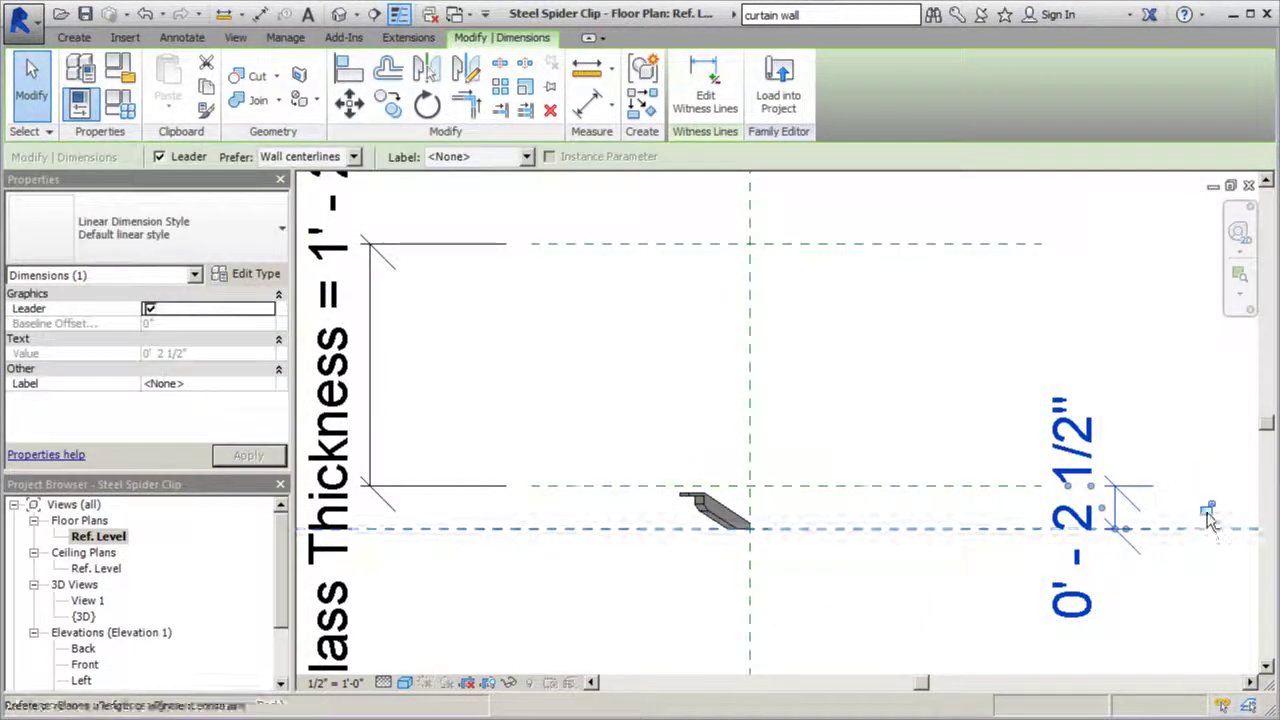
key(Escape)
scroll(742, 497, down, 2)
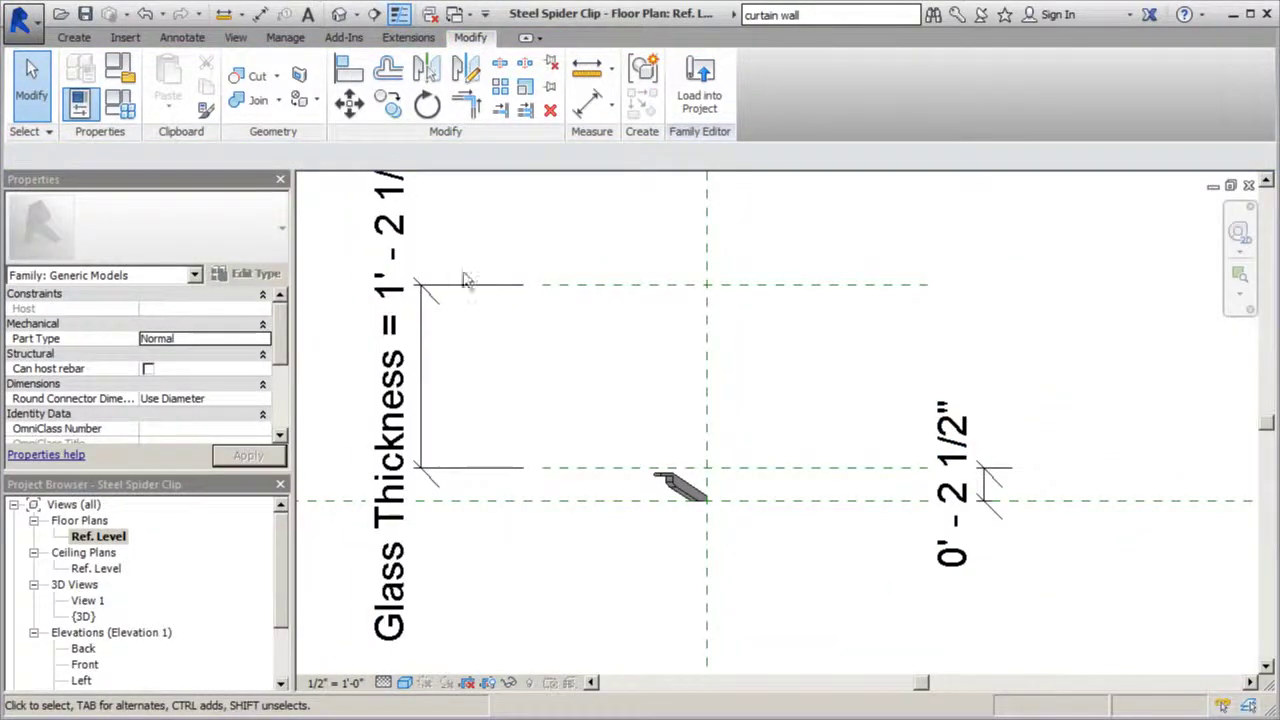
Change the Glass Thickness value to 1" in the family types and accept the change
click(126, 110)
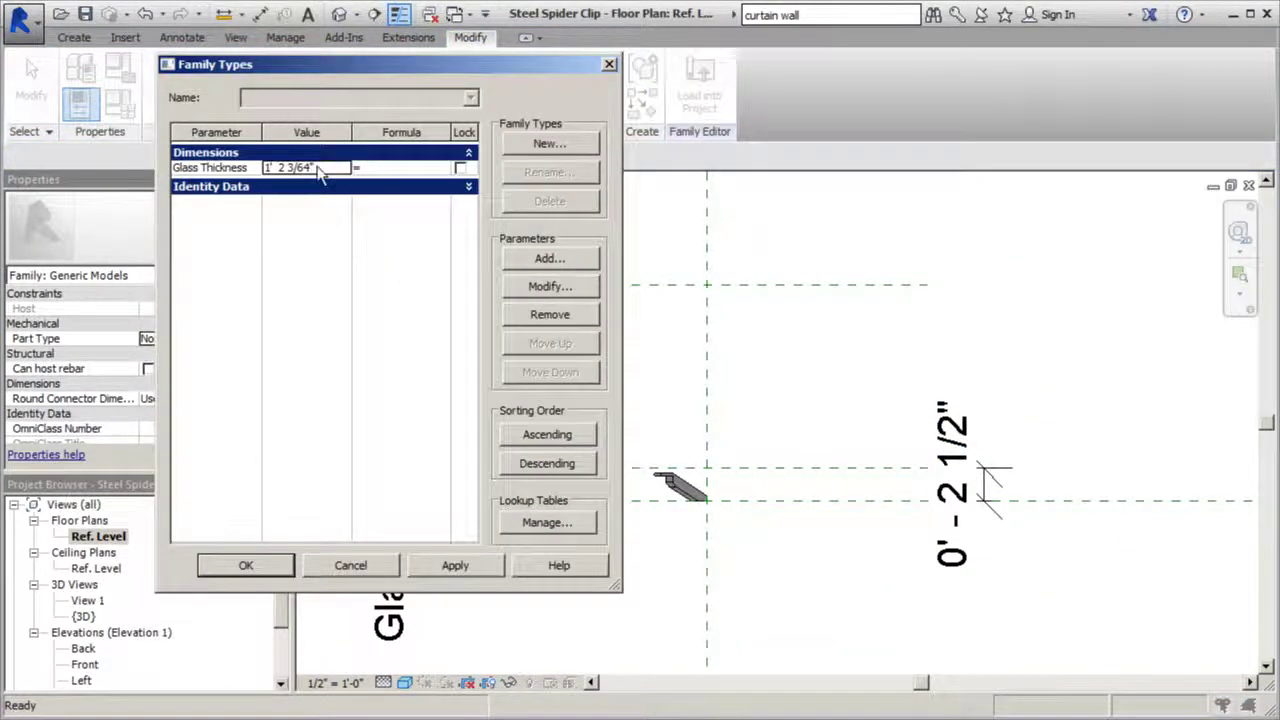
drag(316, 168, 247, 170)
text(1')
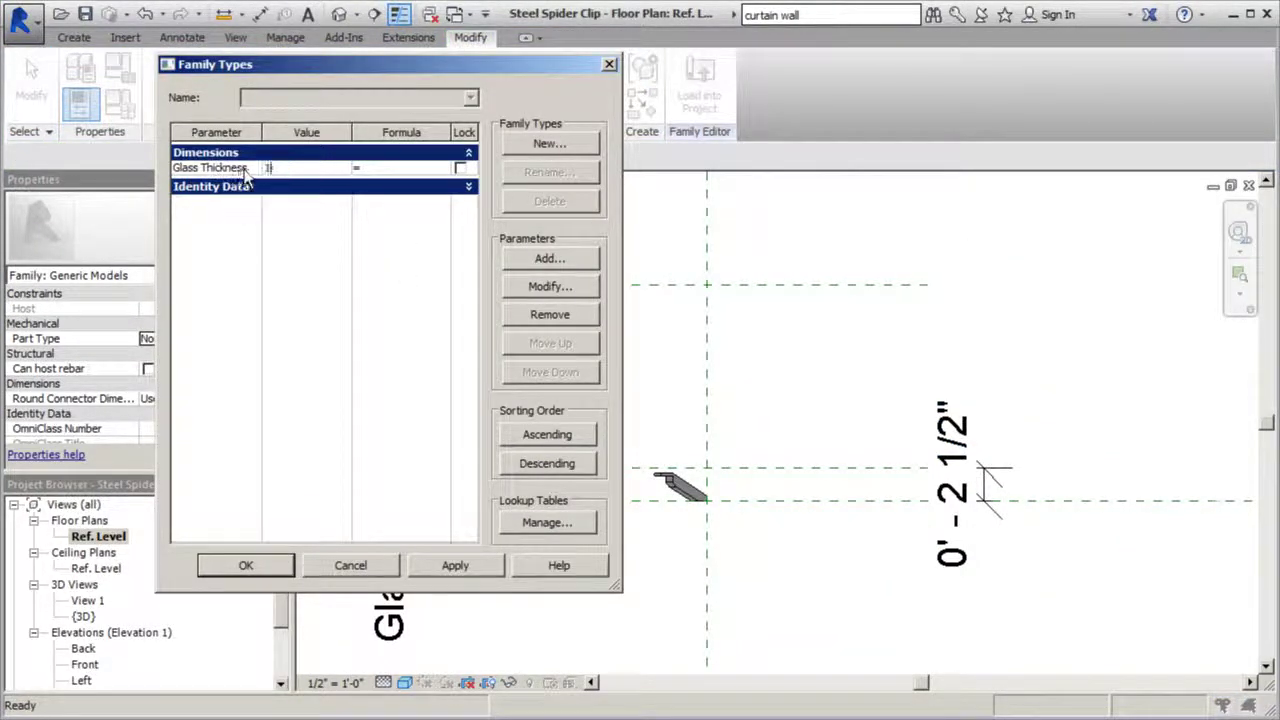
click(252, 567)
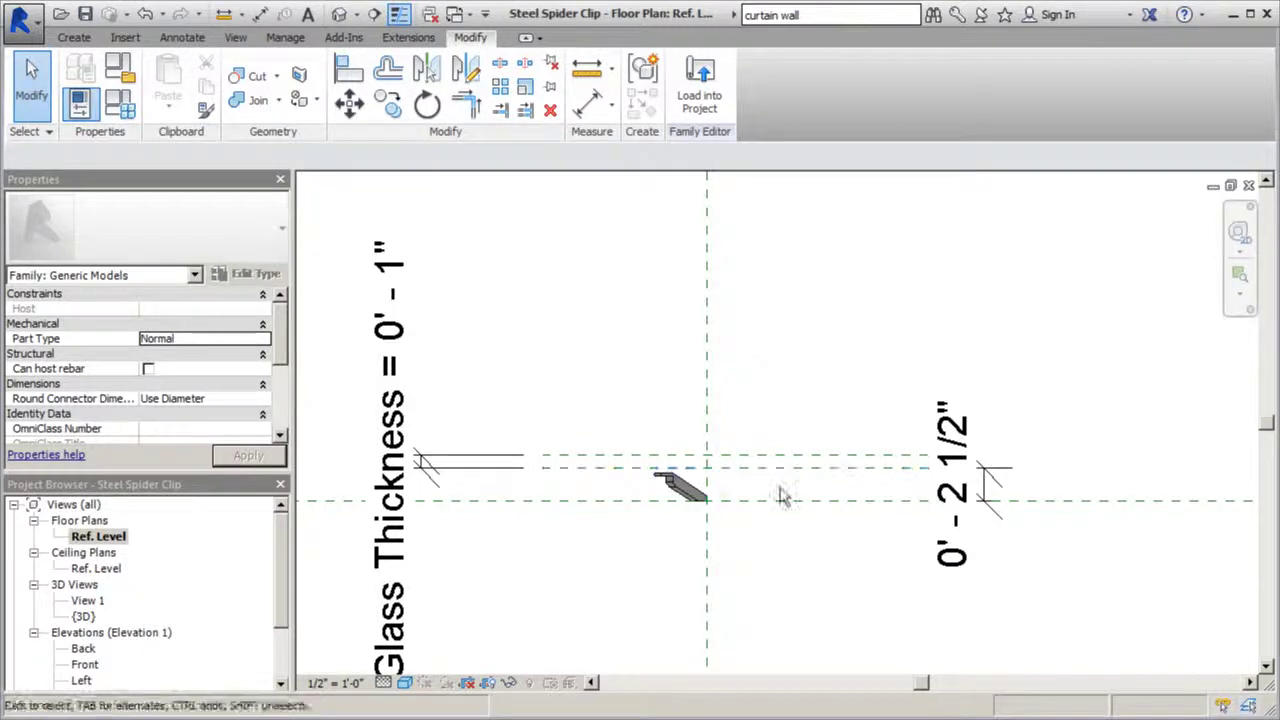
In the Front elevation, start an extrusion and sketch a 1/2" radius circle centred where the reference level meets the vertical centre plane
scroll(690, 505, up, 3)
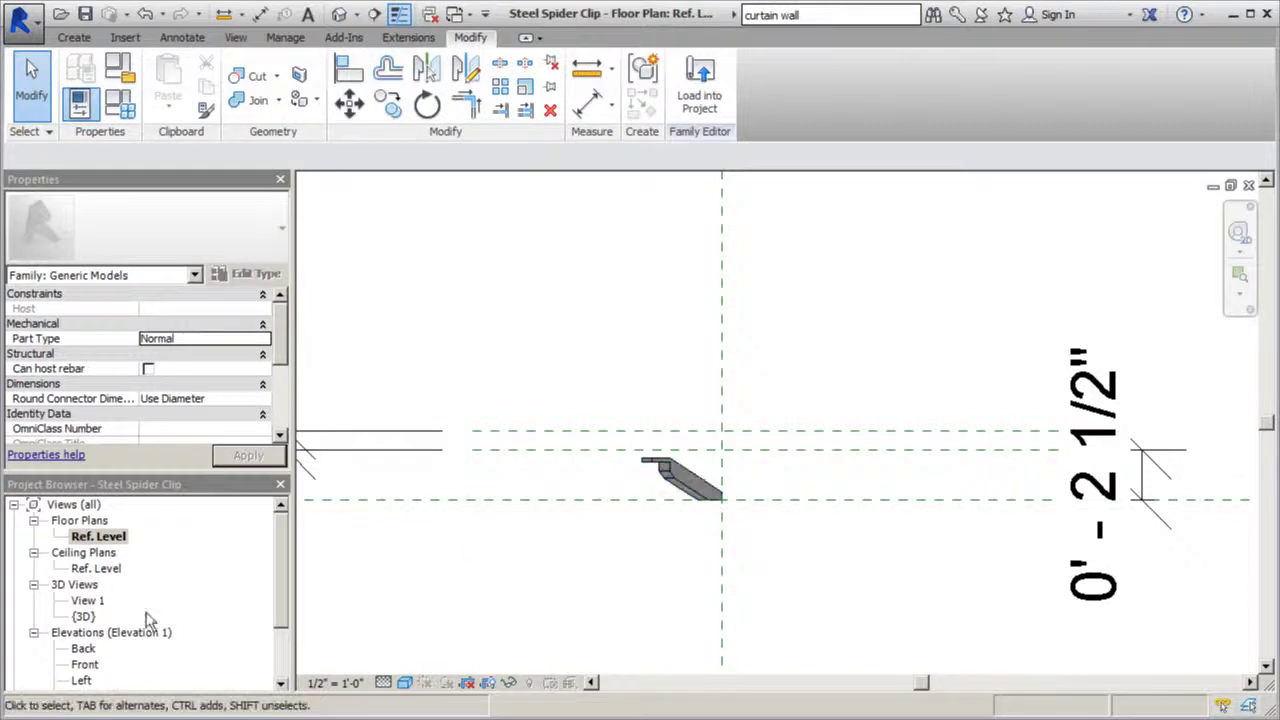
double_click(86, 665)
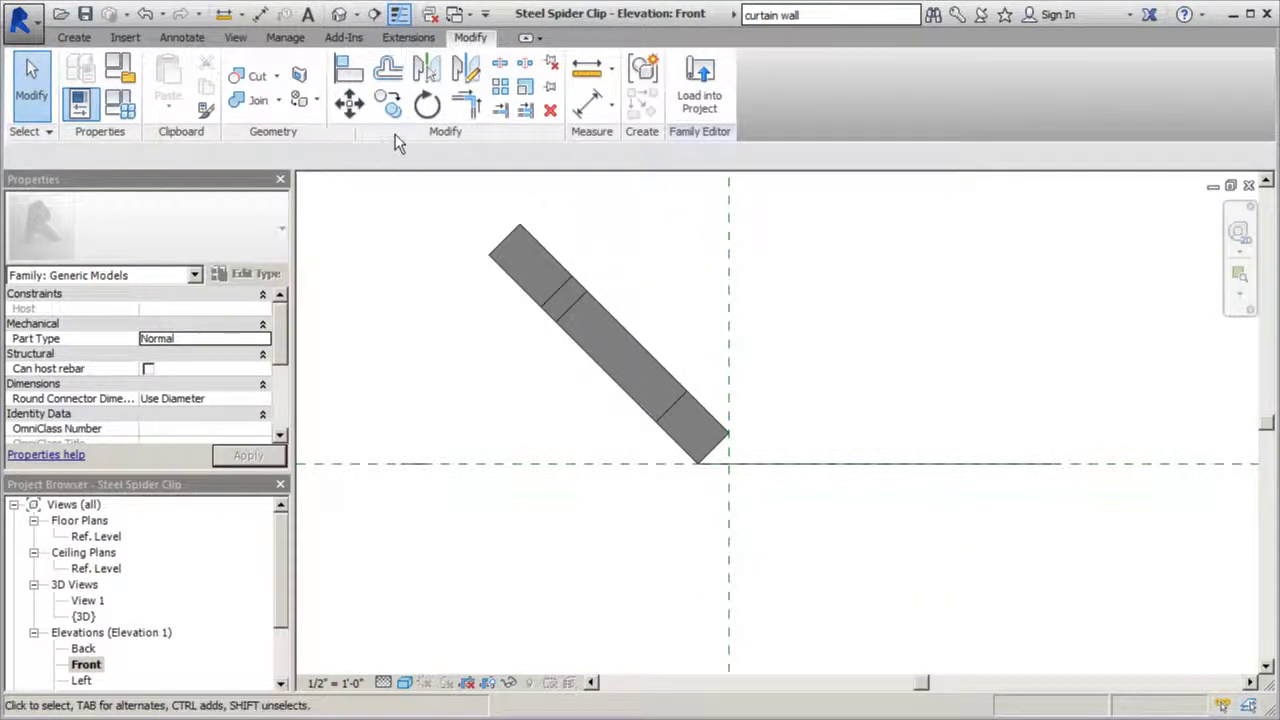
click(74, 37)
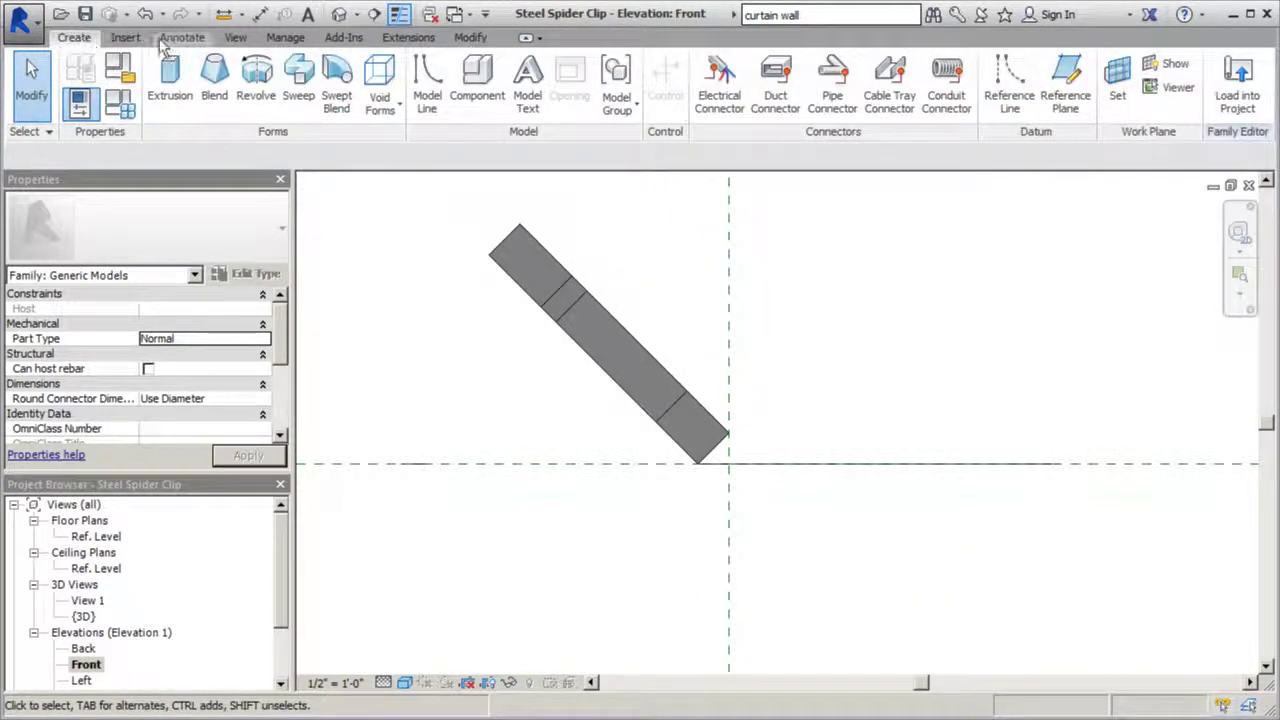
click(169, 80)
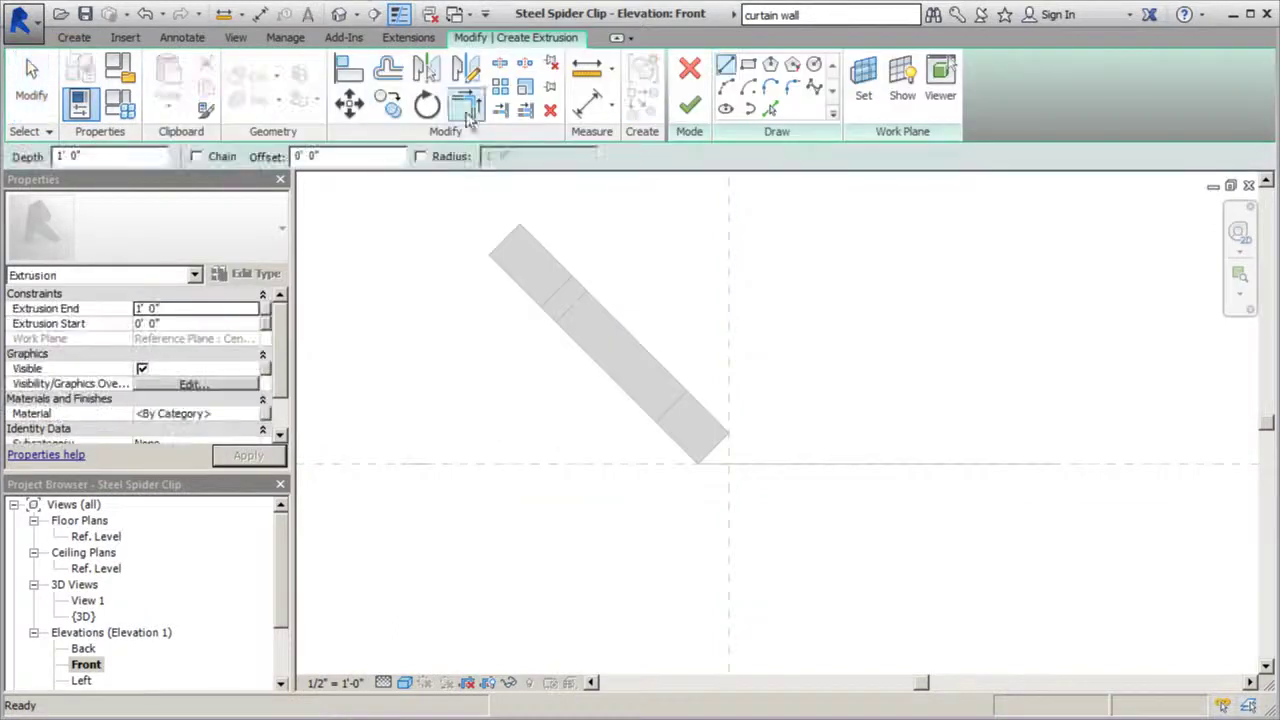
click(814, 64)
click(728, 464)
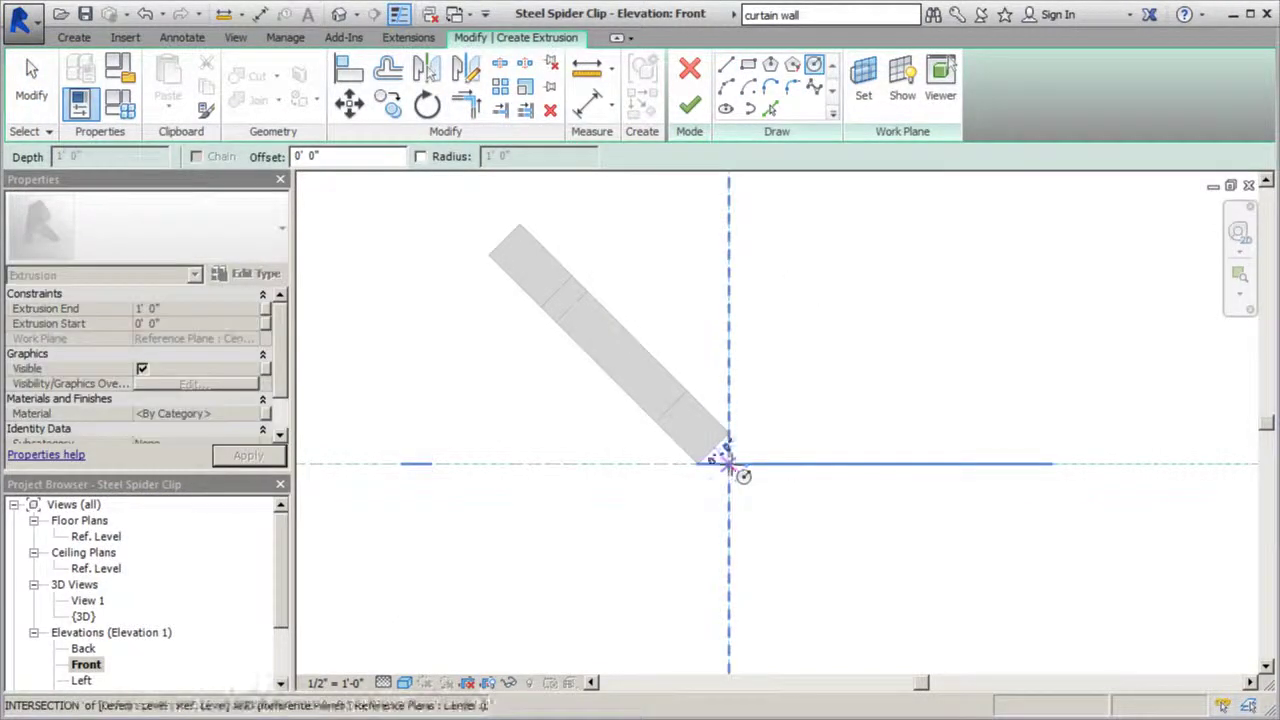
text(5)
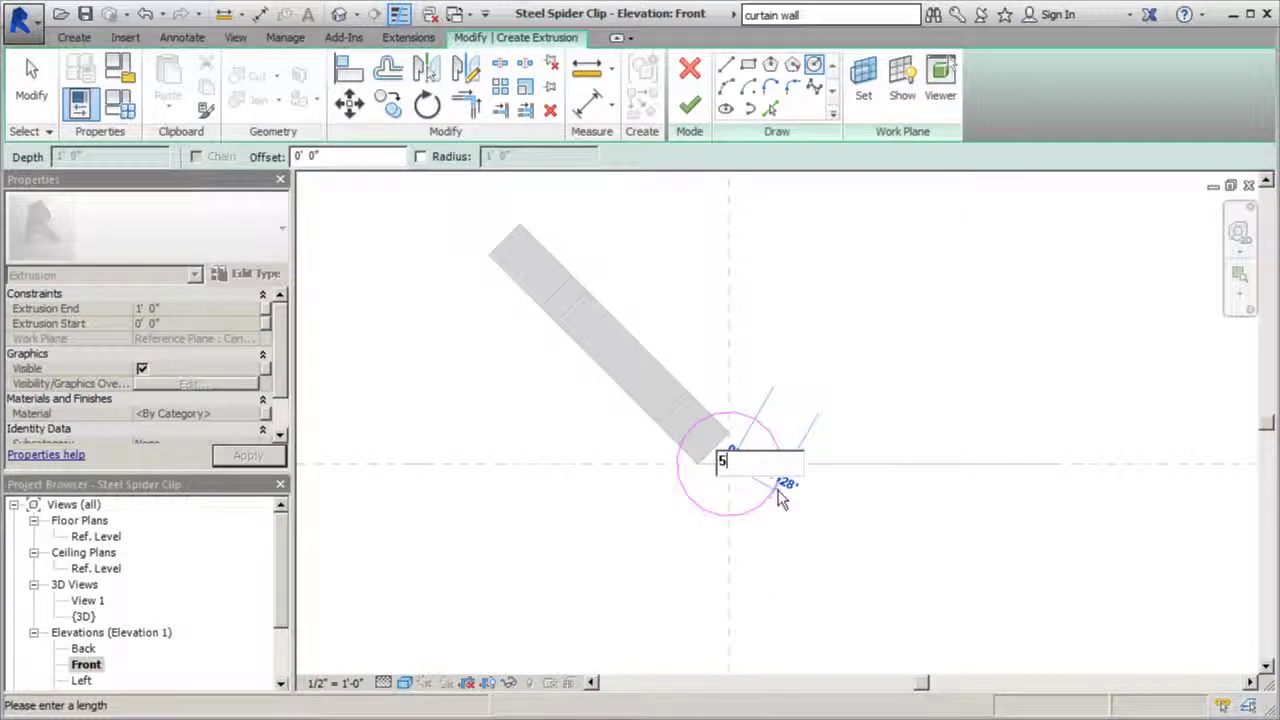
text(')
key(BackSpace)
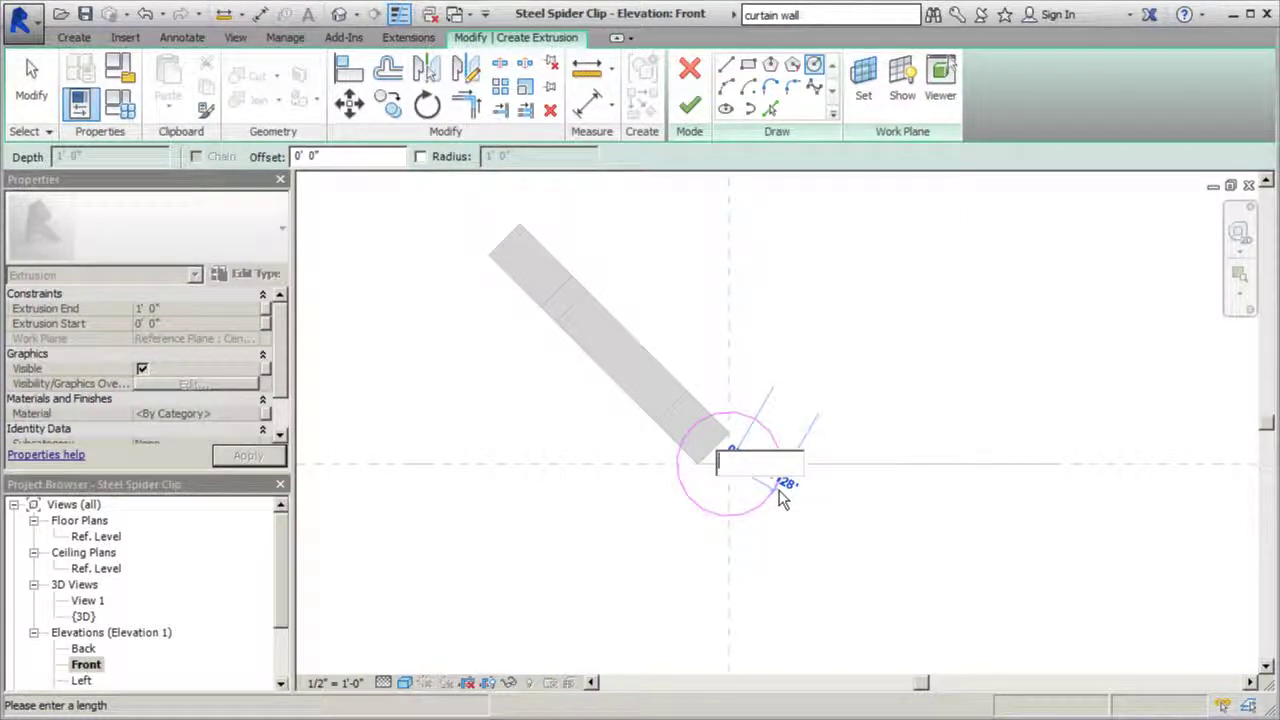
text(")
key(Return)
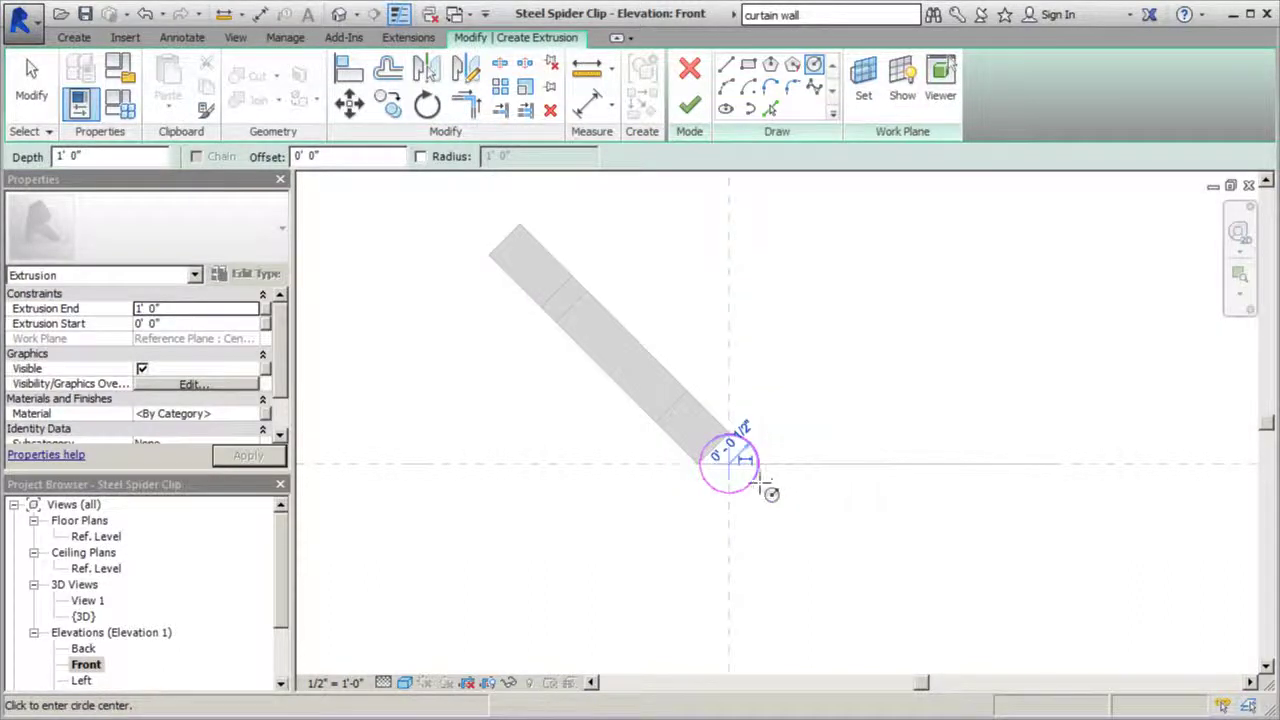
Leave the circle tool and finish the sketch to create the cylindrical extrusion
scroll(764, 488, up, 2)
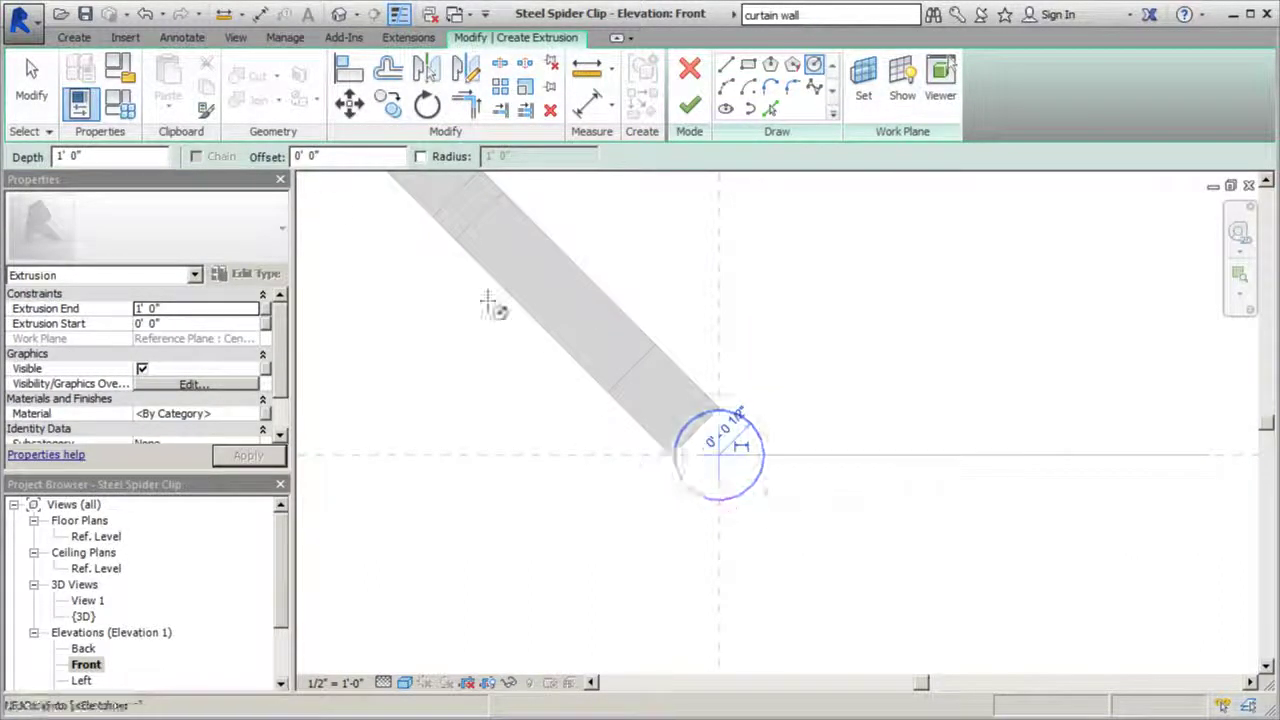
key(Escape)
key(Escape)
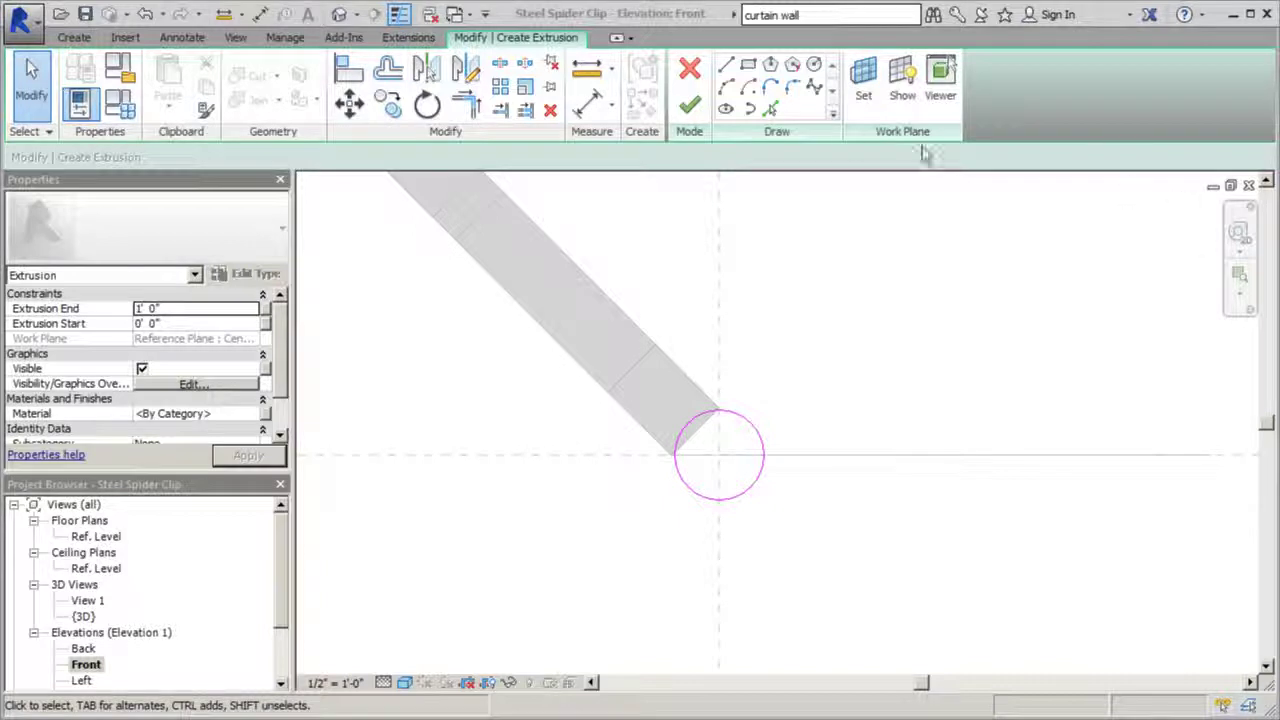
click(689, 106)
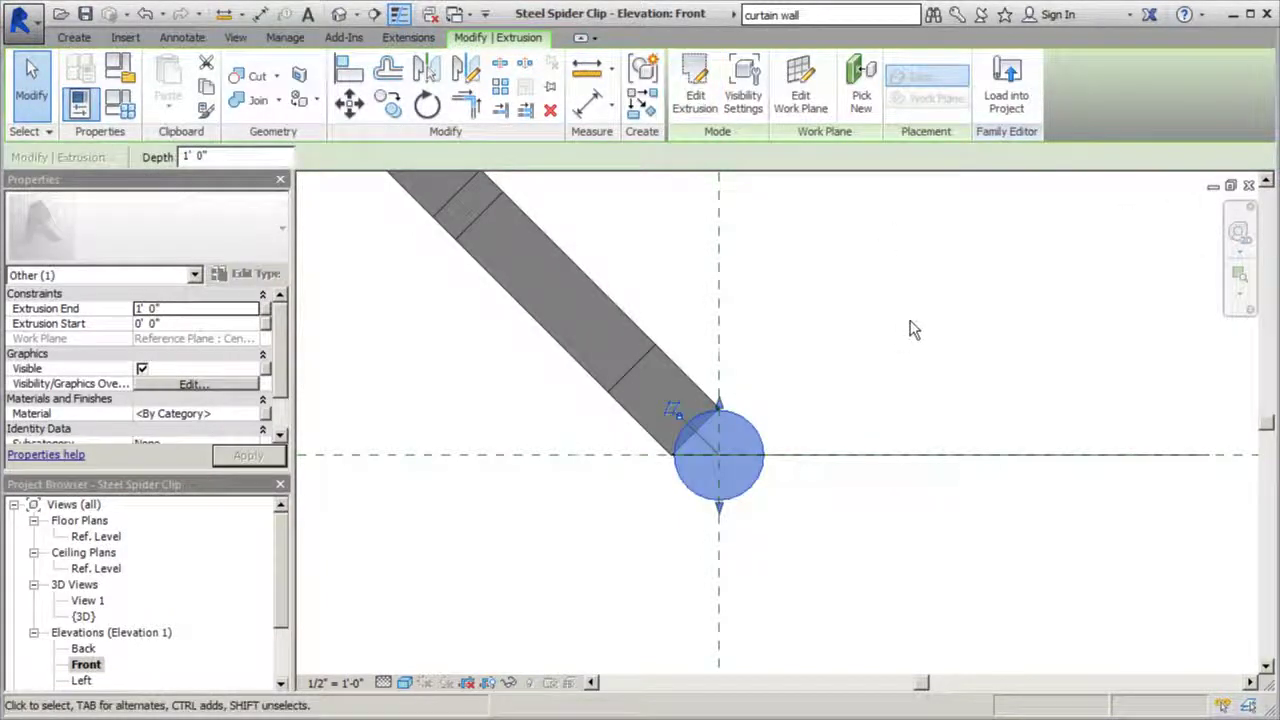
In the Ref. Level floor plan, set the cylinder's Extrusion Start to -5/8"
double_click(92, 538)
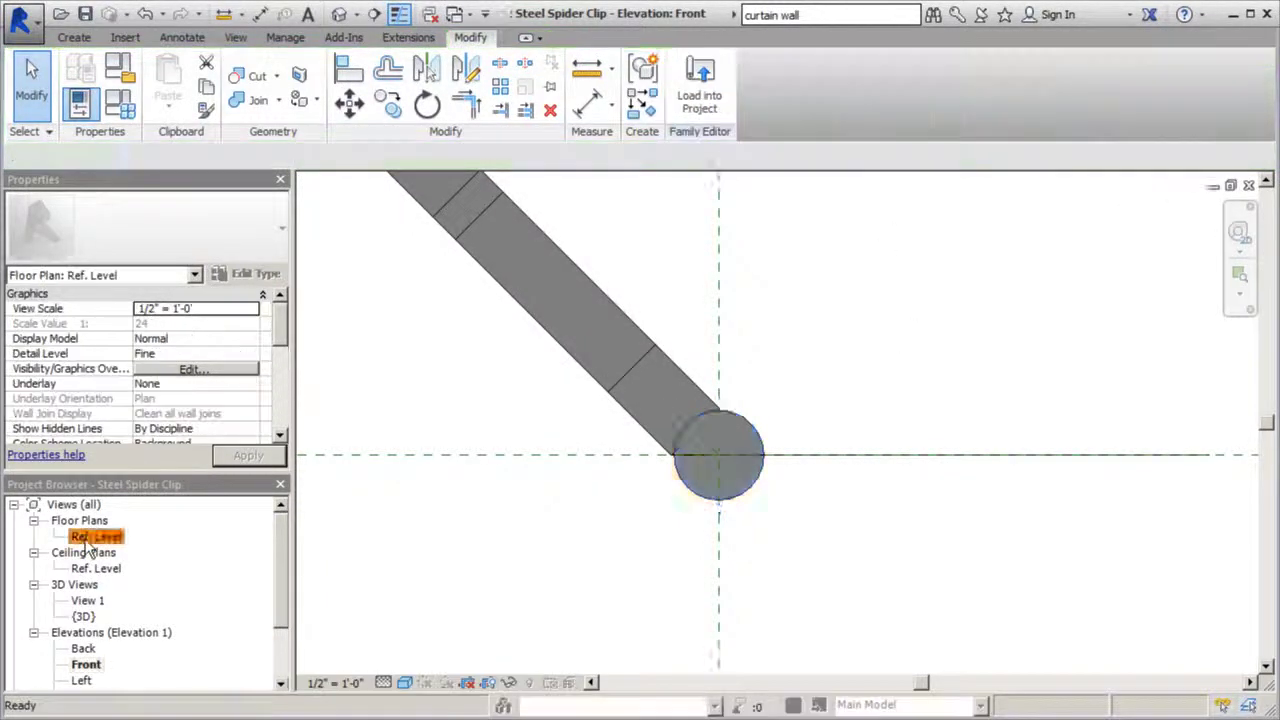
scroll(740, 350, down, 3)
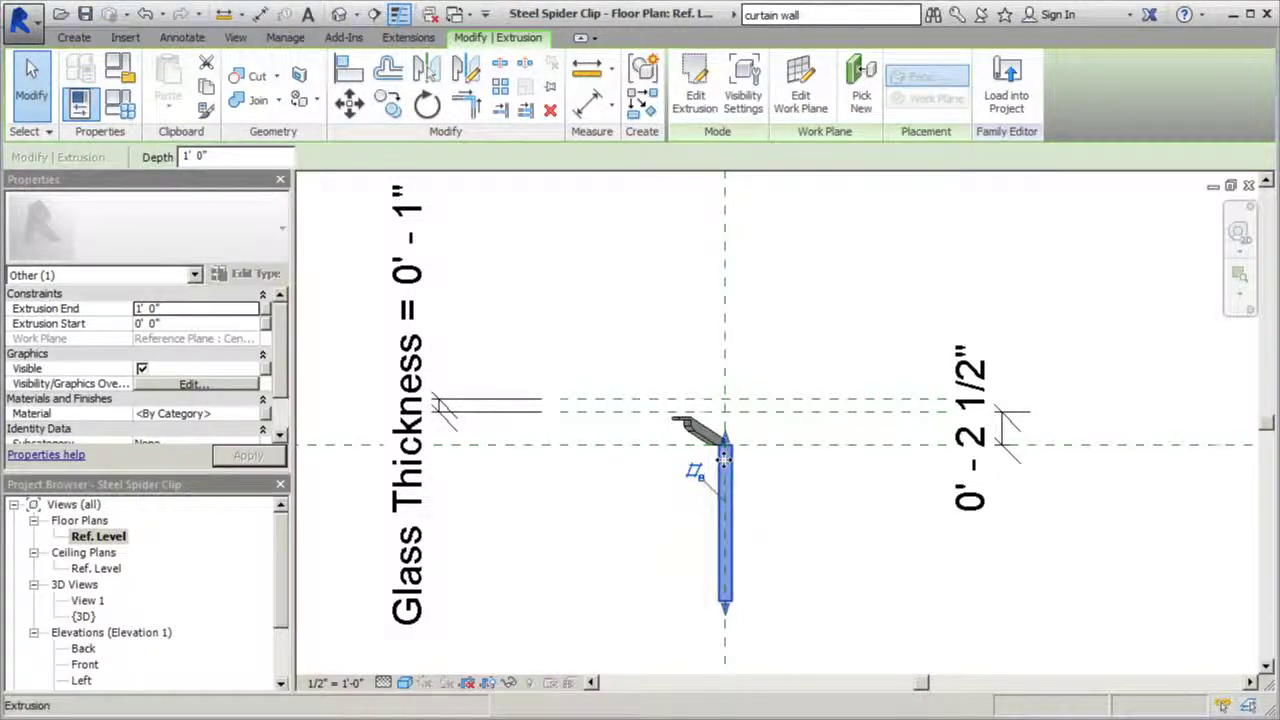
scroll(724, 458, up, 2)
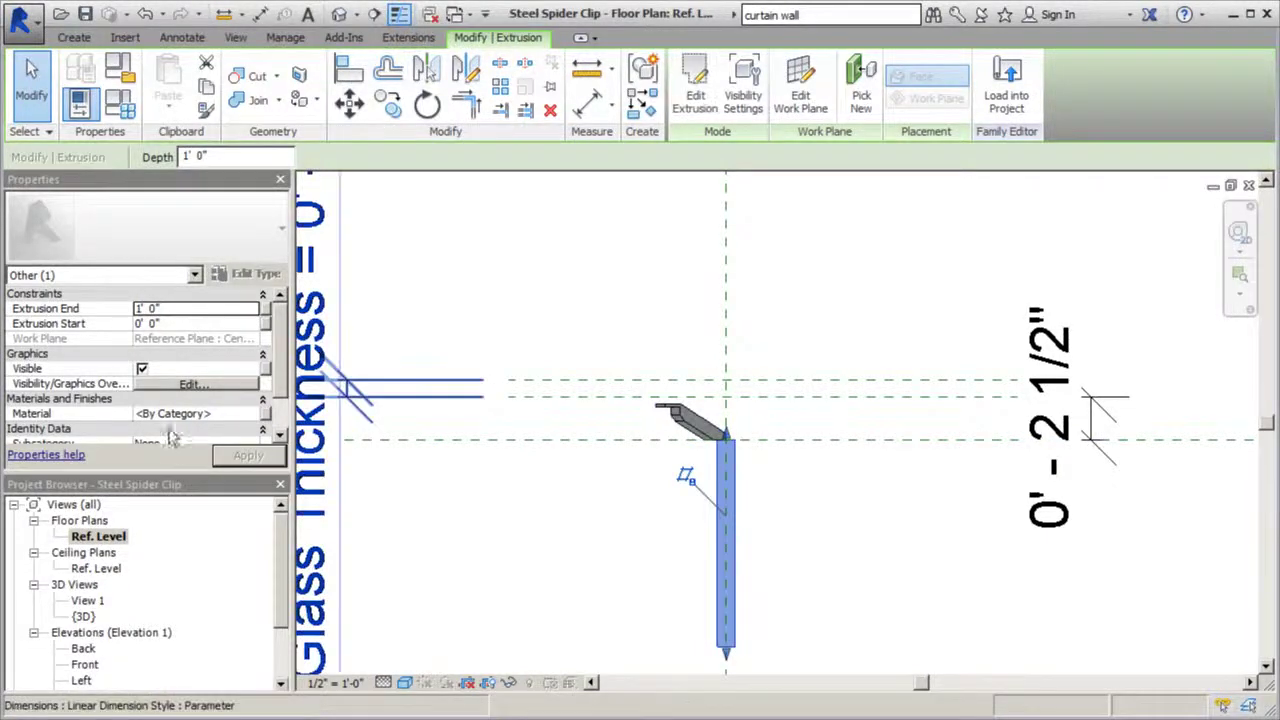
click(163, 323)
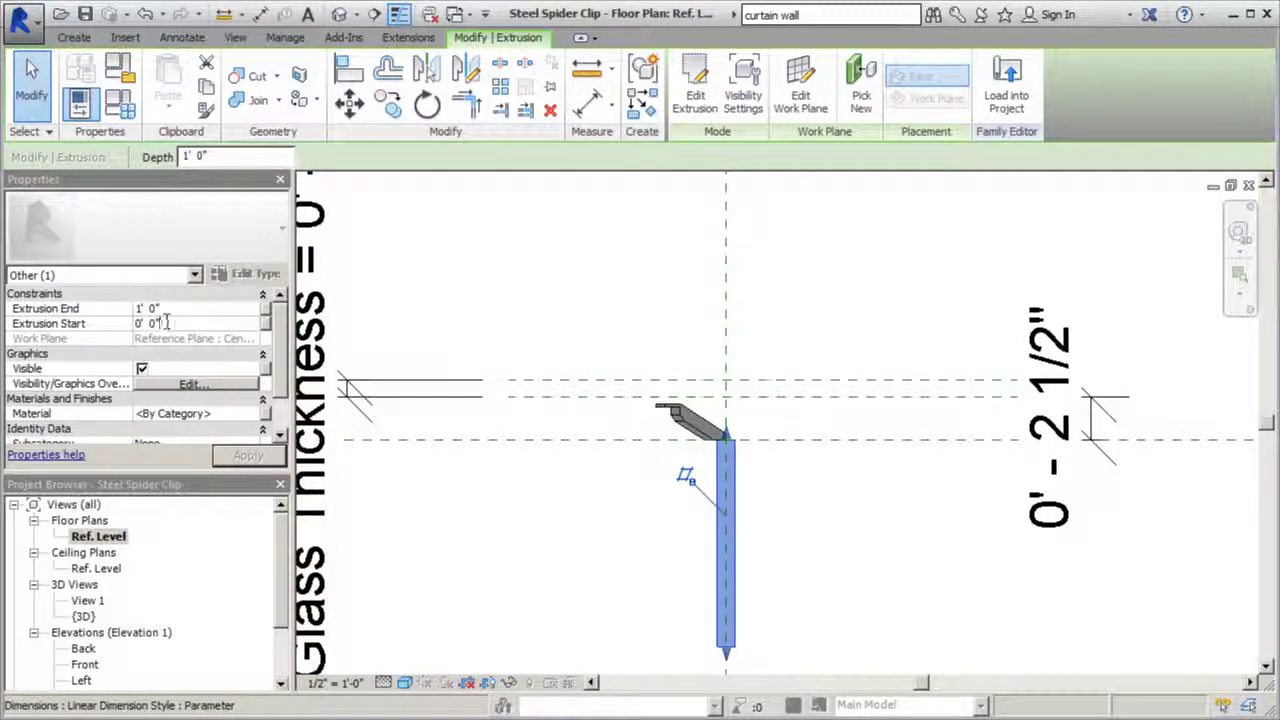
text(-5/1)
text(")
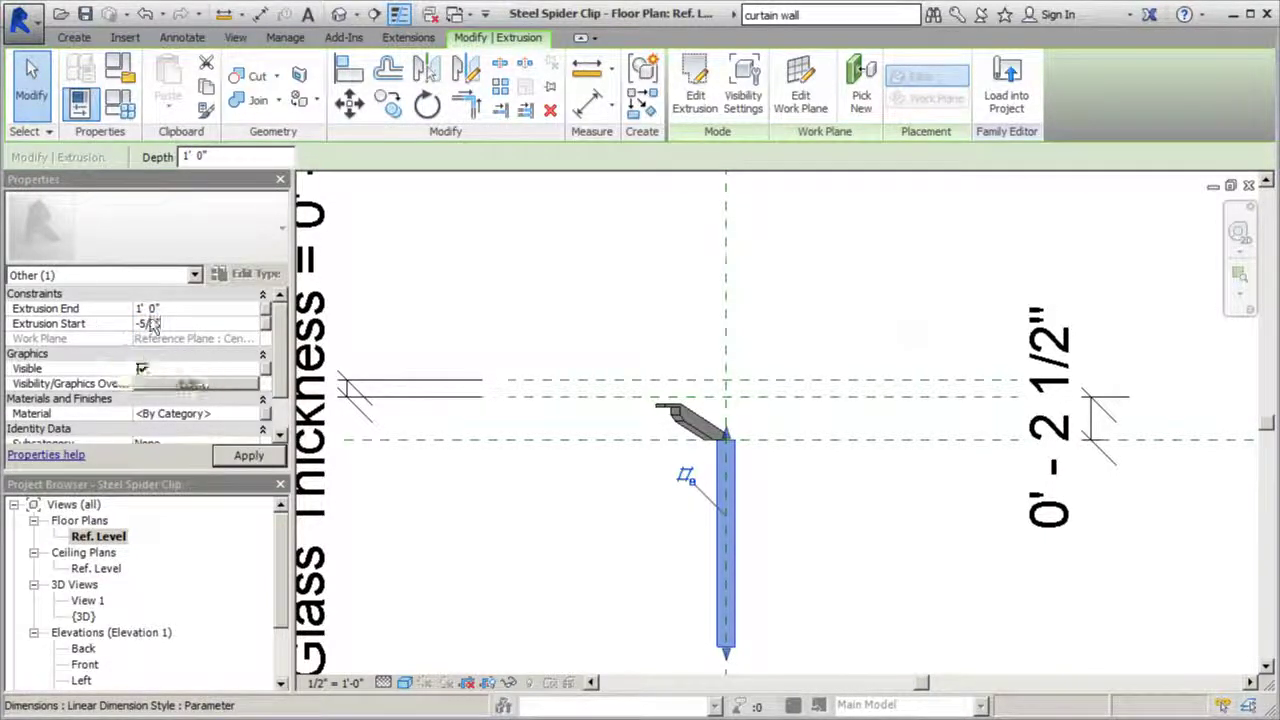
key(Return)
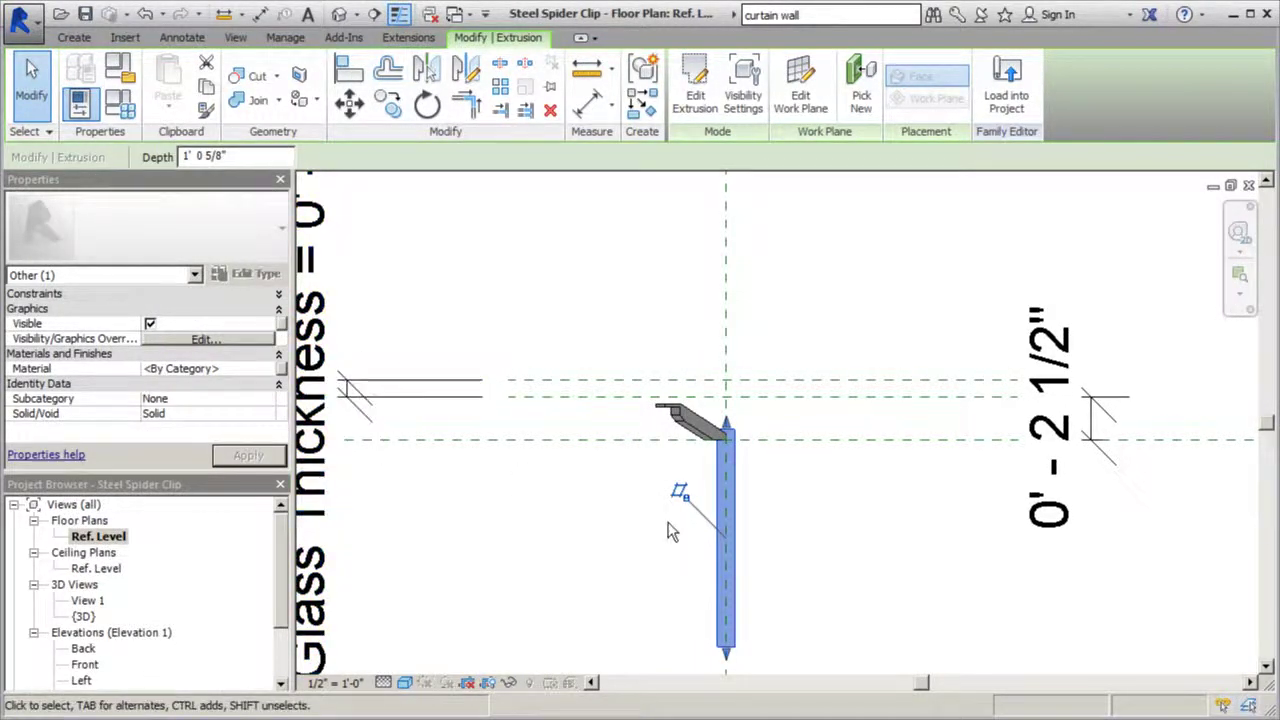
Set the cylinder's Extrusion End to 3/8", apply it and deselect the extrusion
click(810, 517)
click(727, 520)
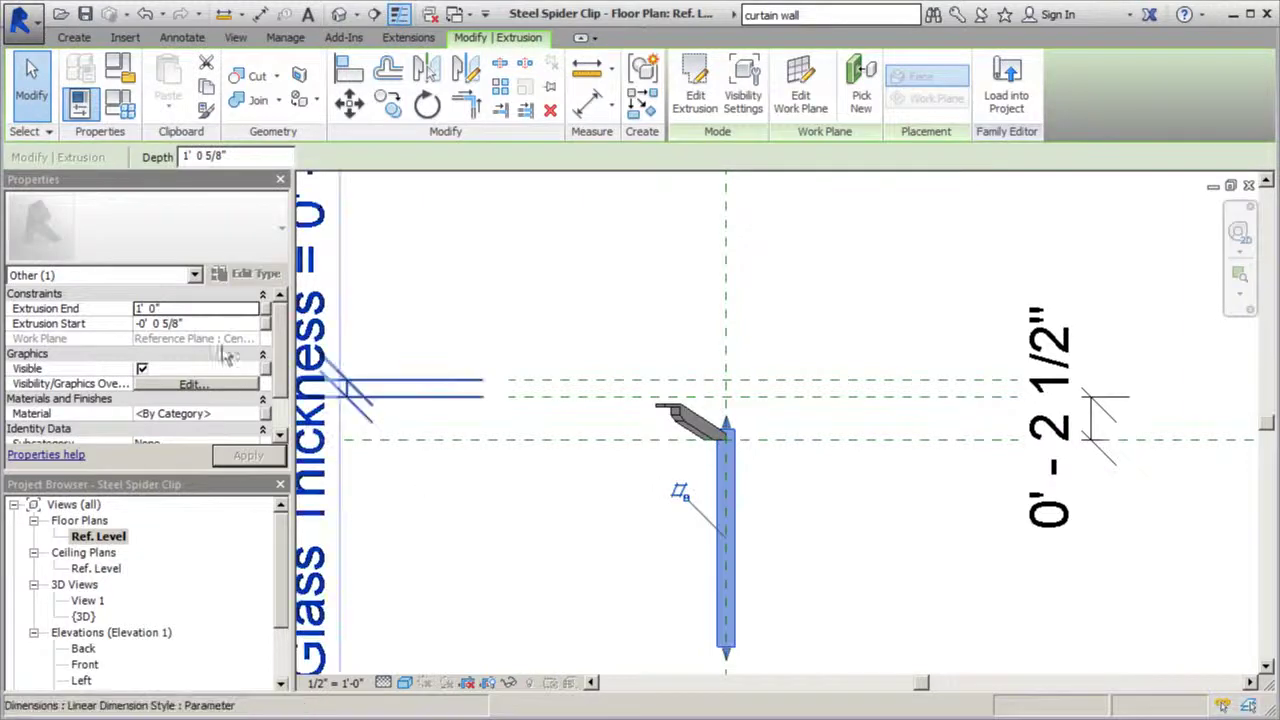
click(193, 309)
text(3/8")
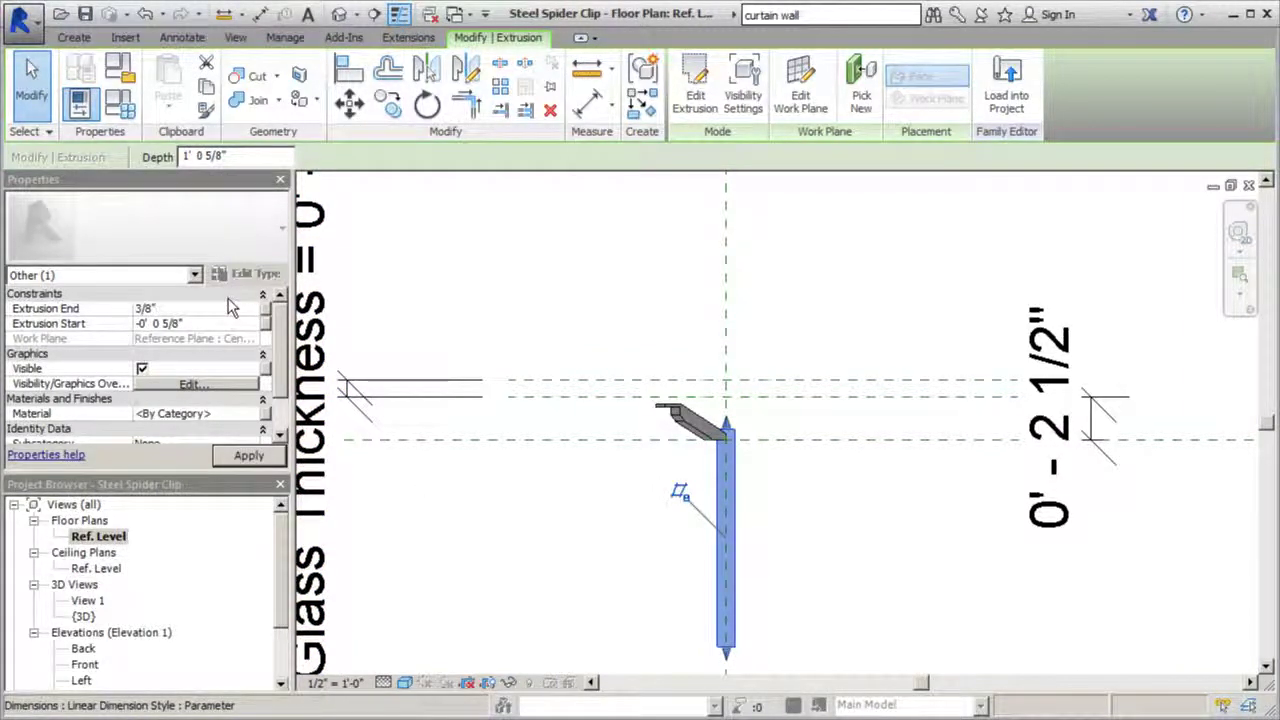
key(Return)
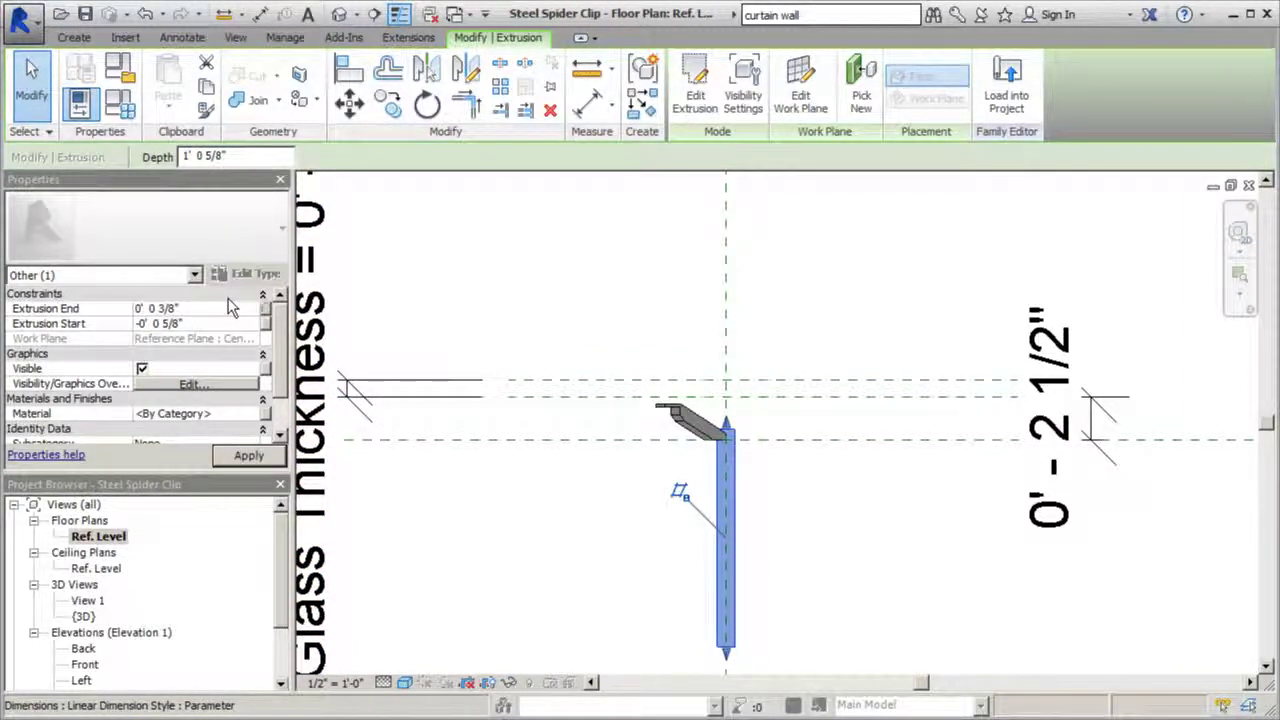
click(282, 456)
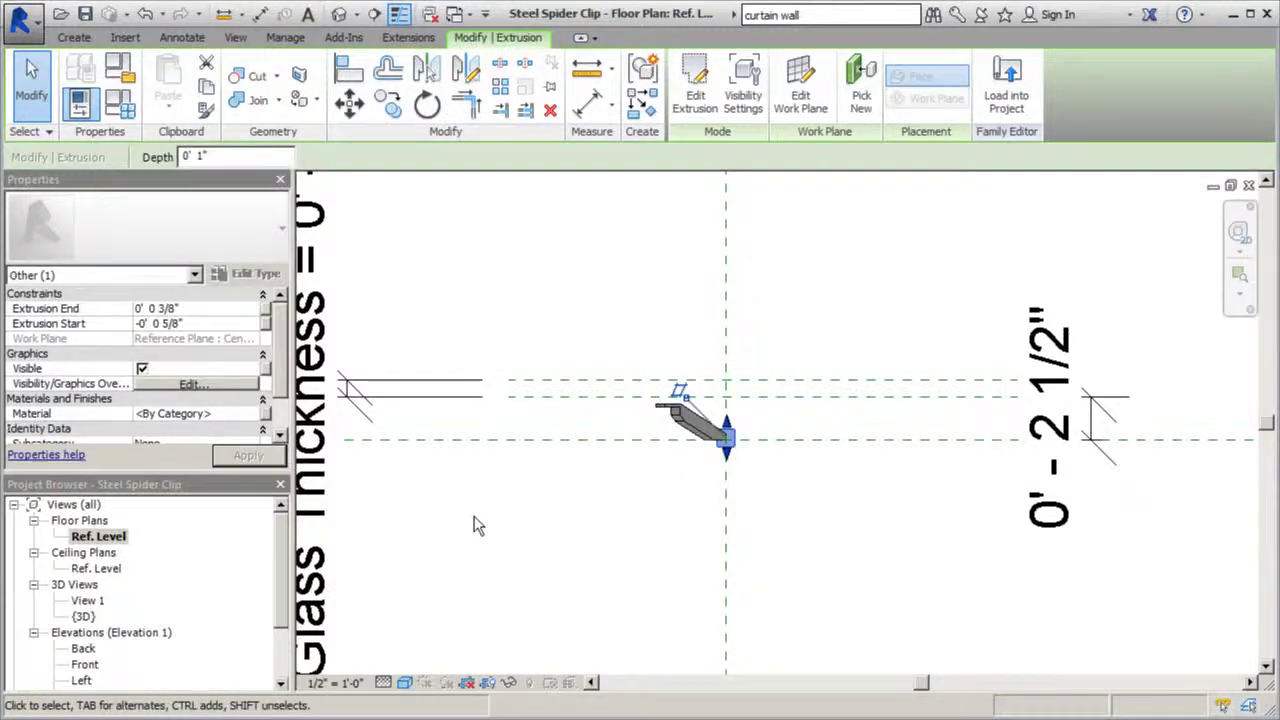
click(537, 541)
Save the Steel Spider Clip family
scroll(720, 450, up, 4)
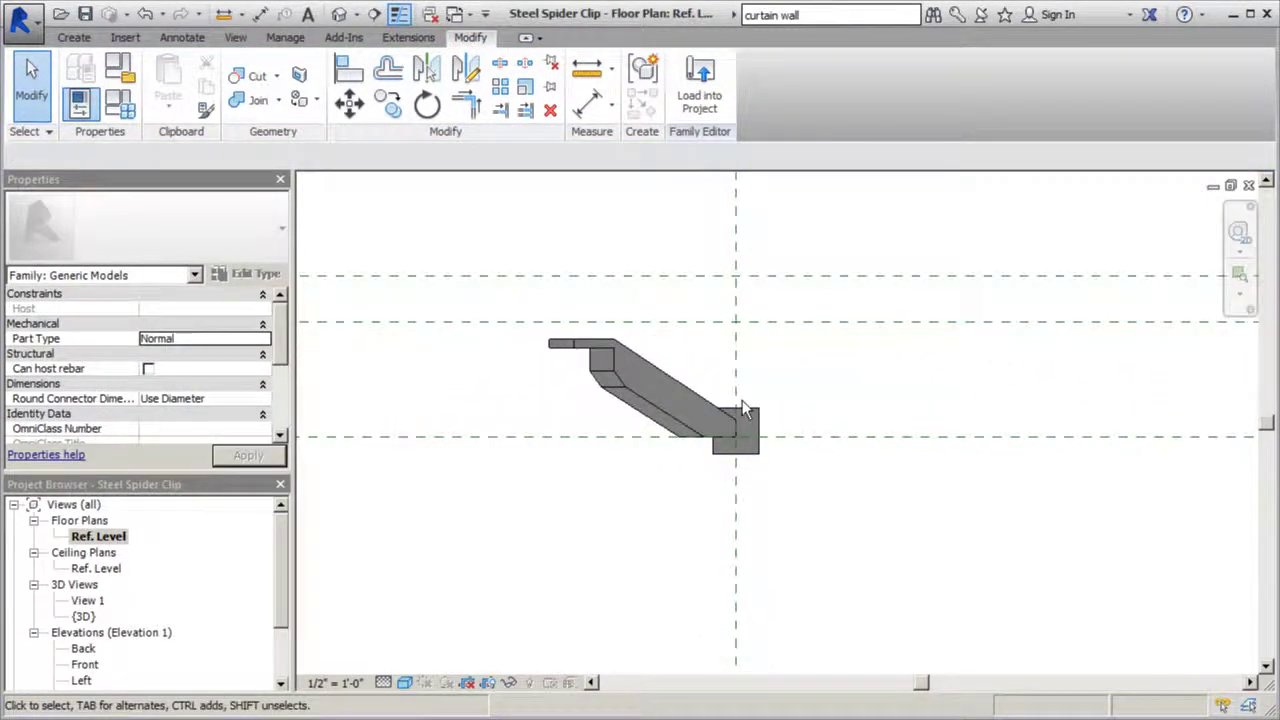
scroll(742, 405, down, 3)
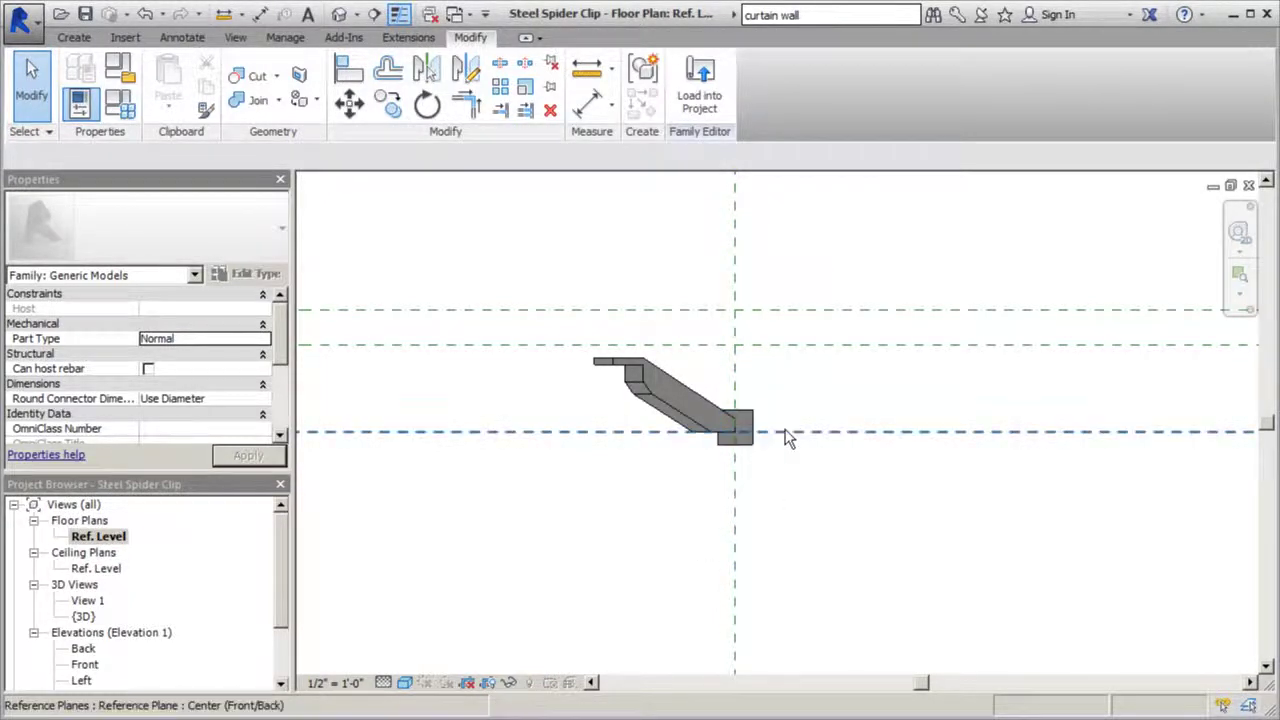
click(20, 18)
click(66, 194)
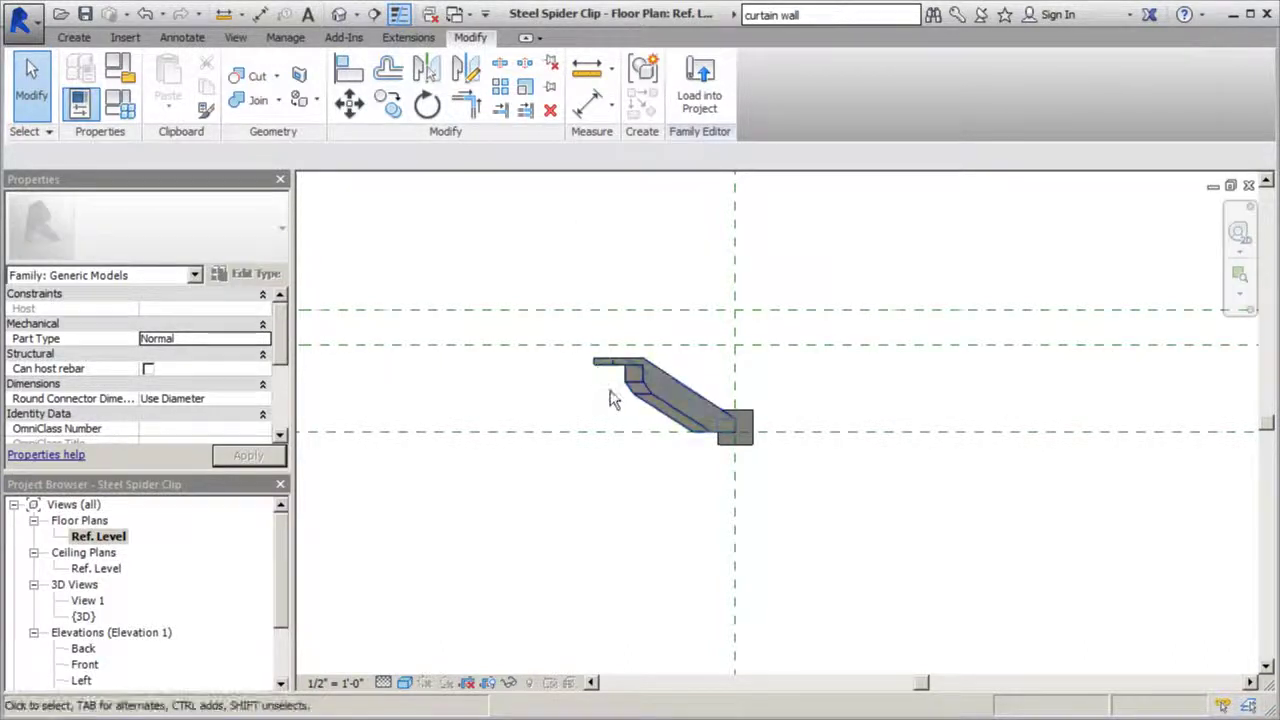
In the Front elevation, create an extrusion from a 1.25" radius circle centred on the small cylinder
scroll(650, 436, down, 2)
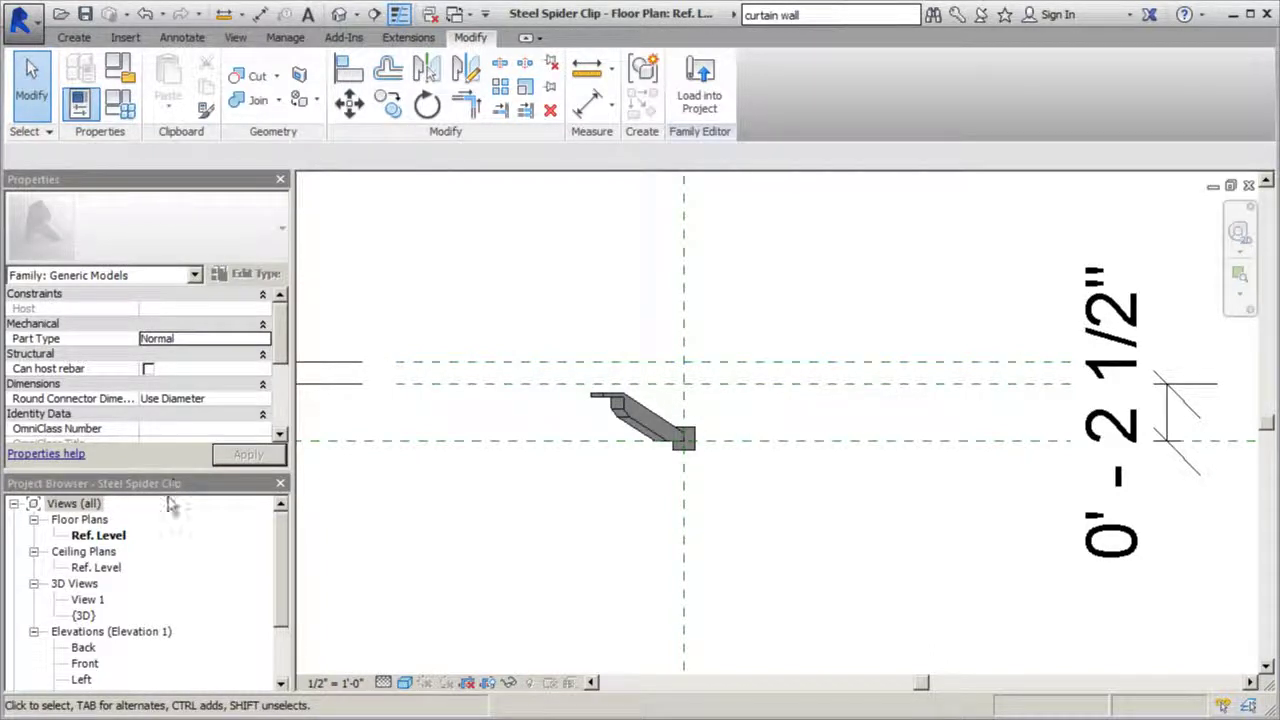
double_click(85, 663)
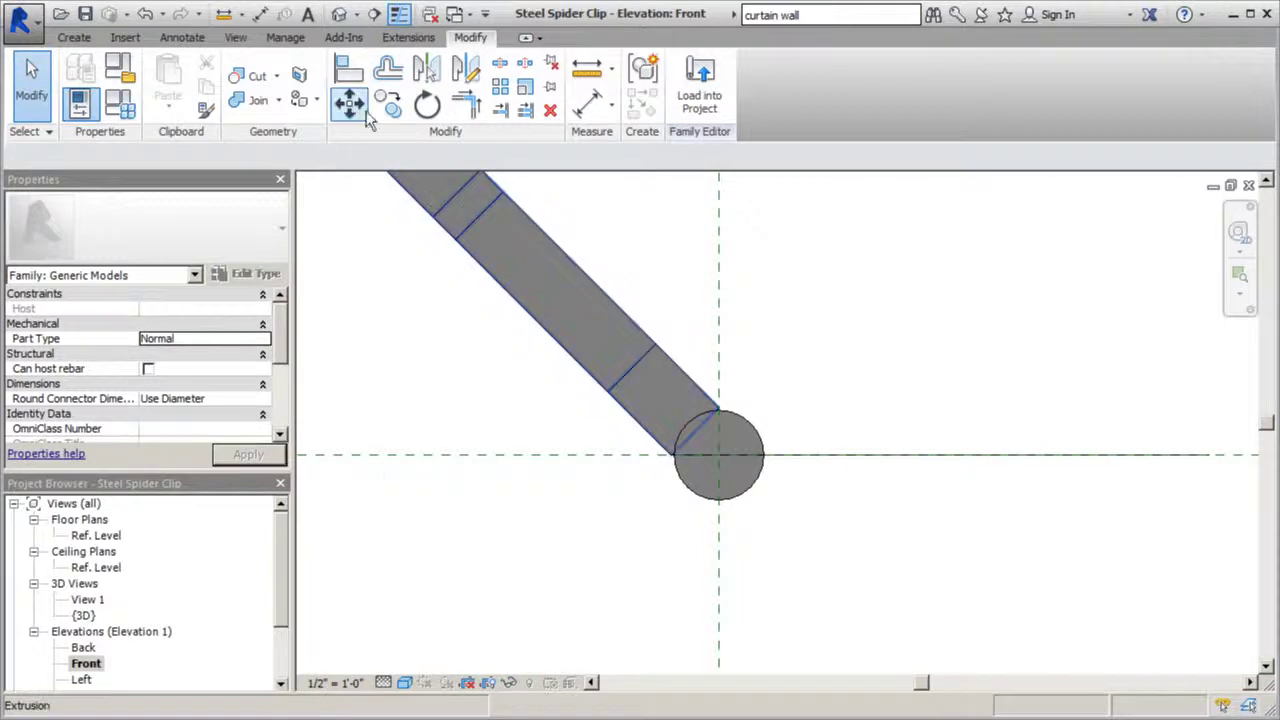
click(78, 38)
click(170, 88)
click(813, 65)
click(719, 456)
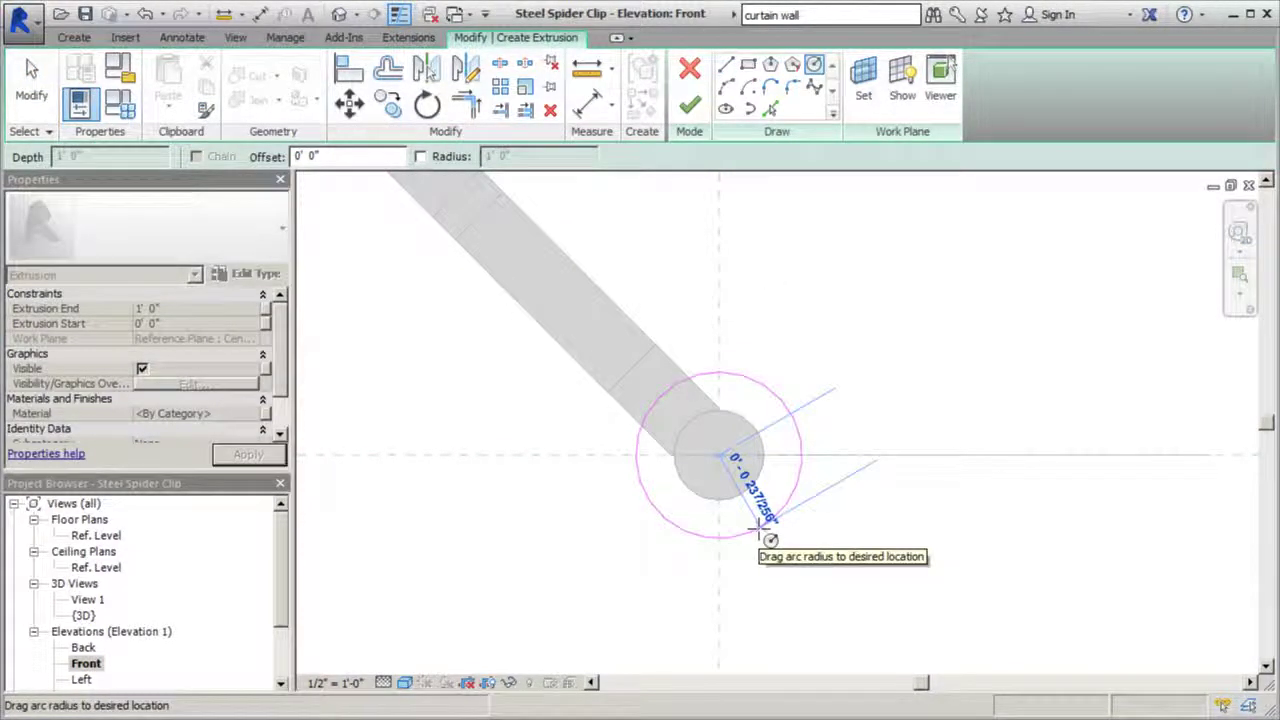
text(1.25")
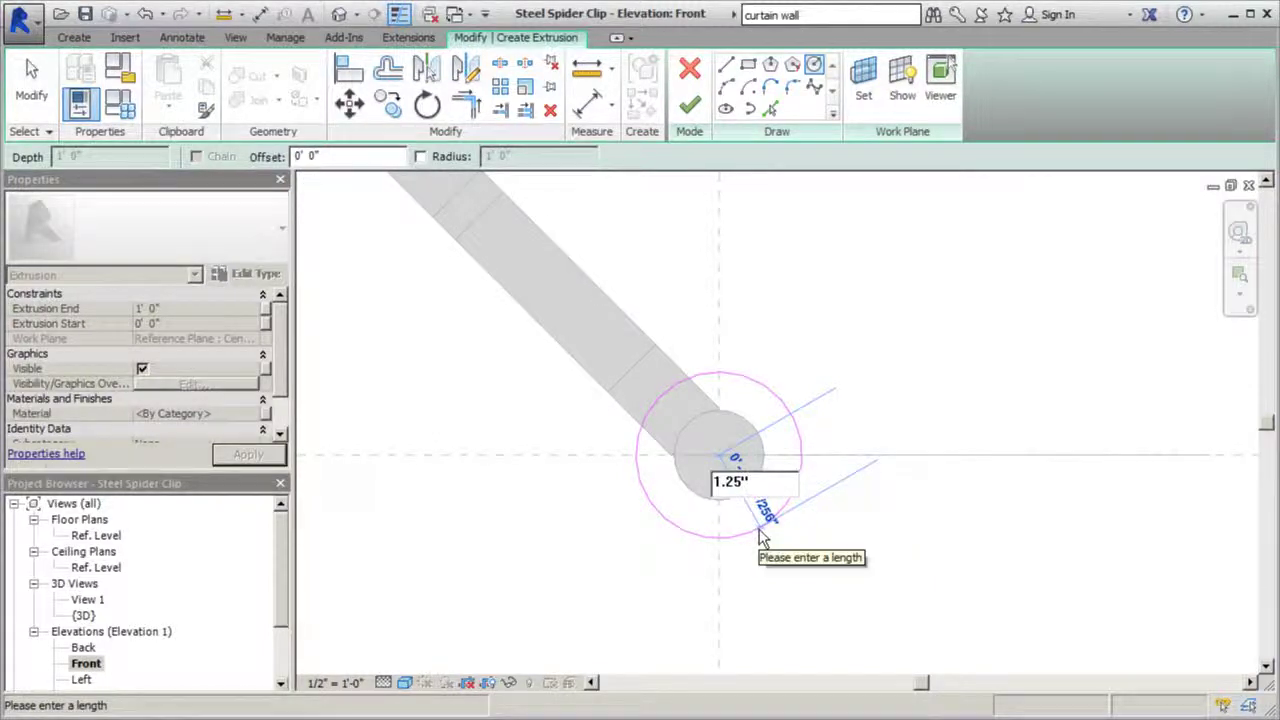
key(Return)
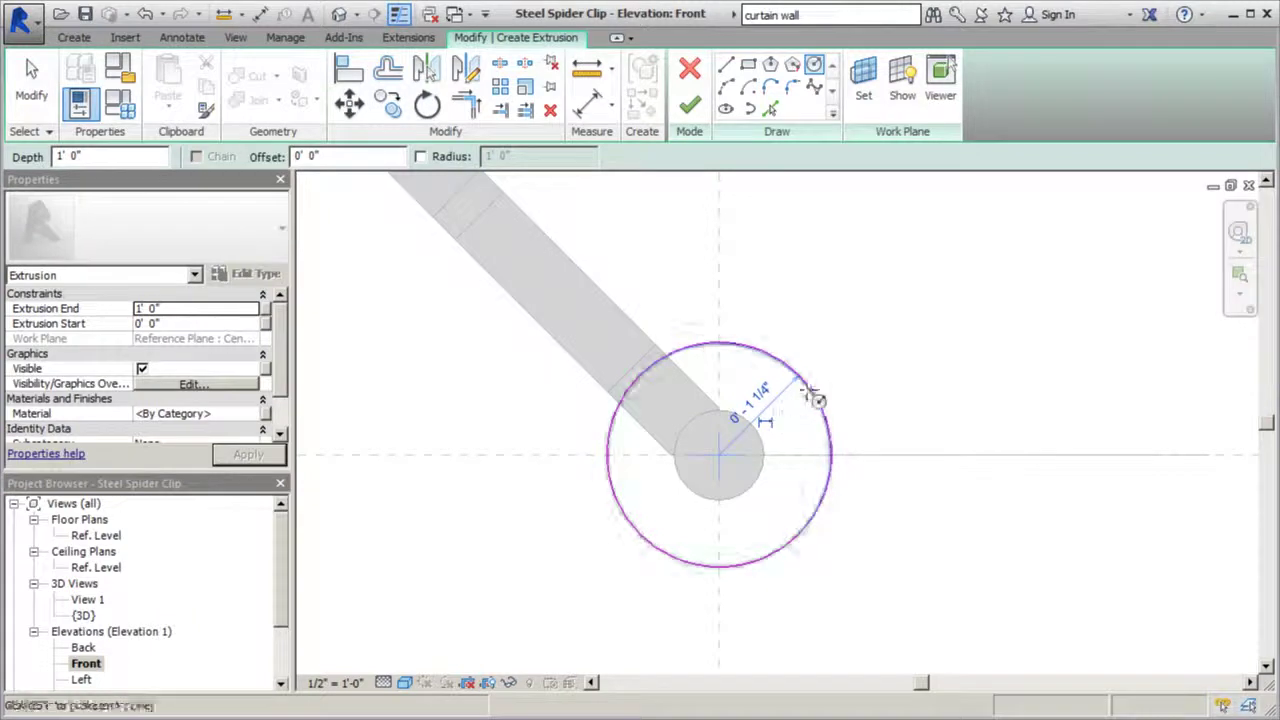
click(688, 108)
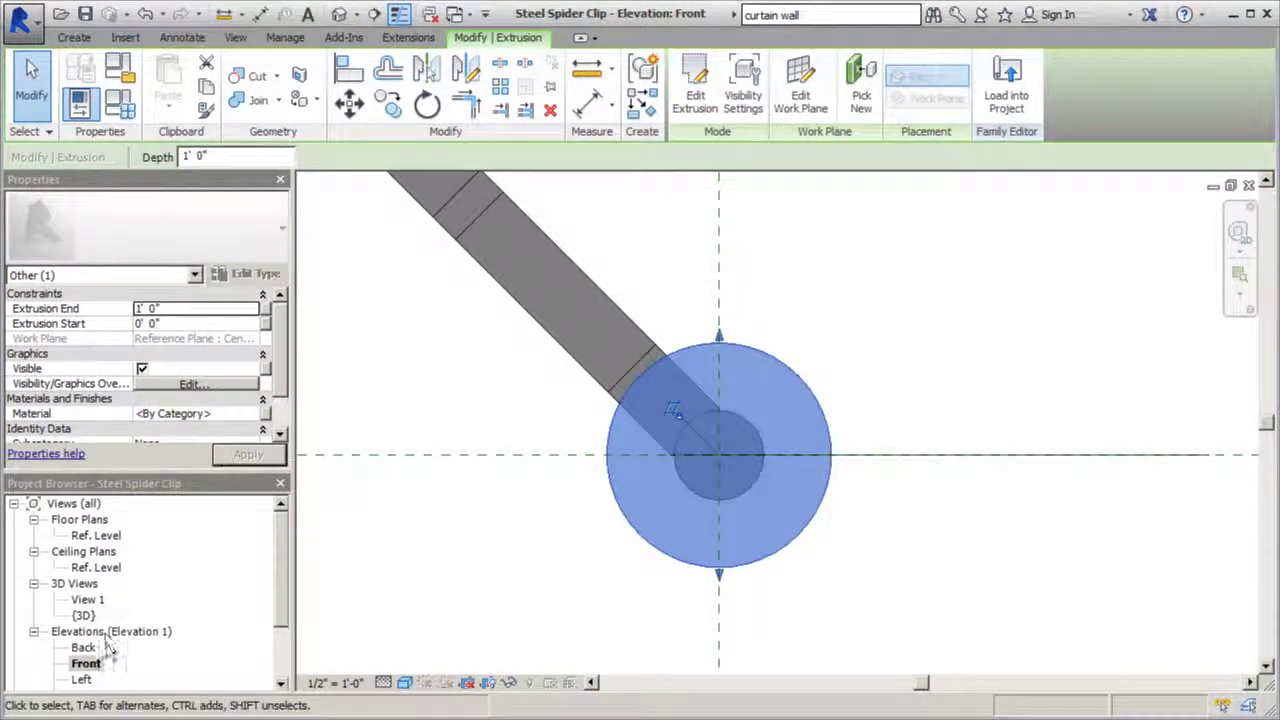
In the Ref. Level floor plan, move the large cylinder's start face to the small cylinder's 3/8" end face
double_click(98, 536)
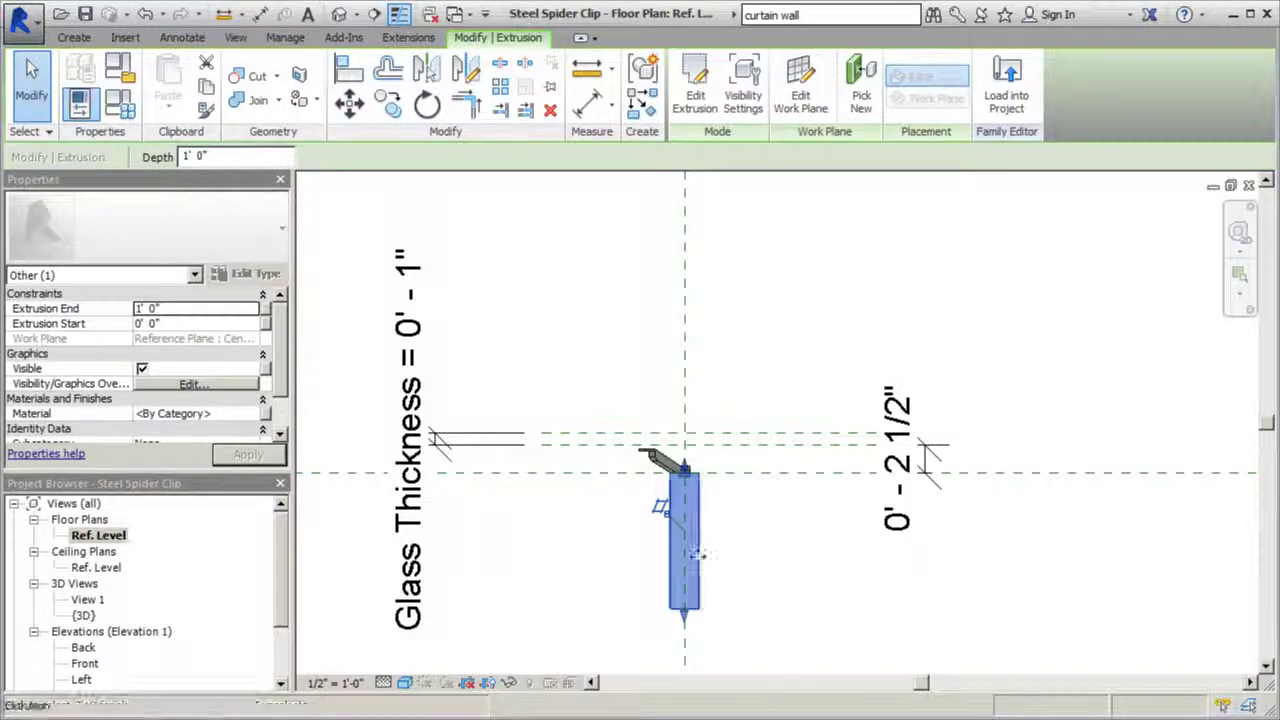
scroll(690, 478, up, 2)
scroll(690, 478, up, 2)
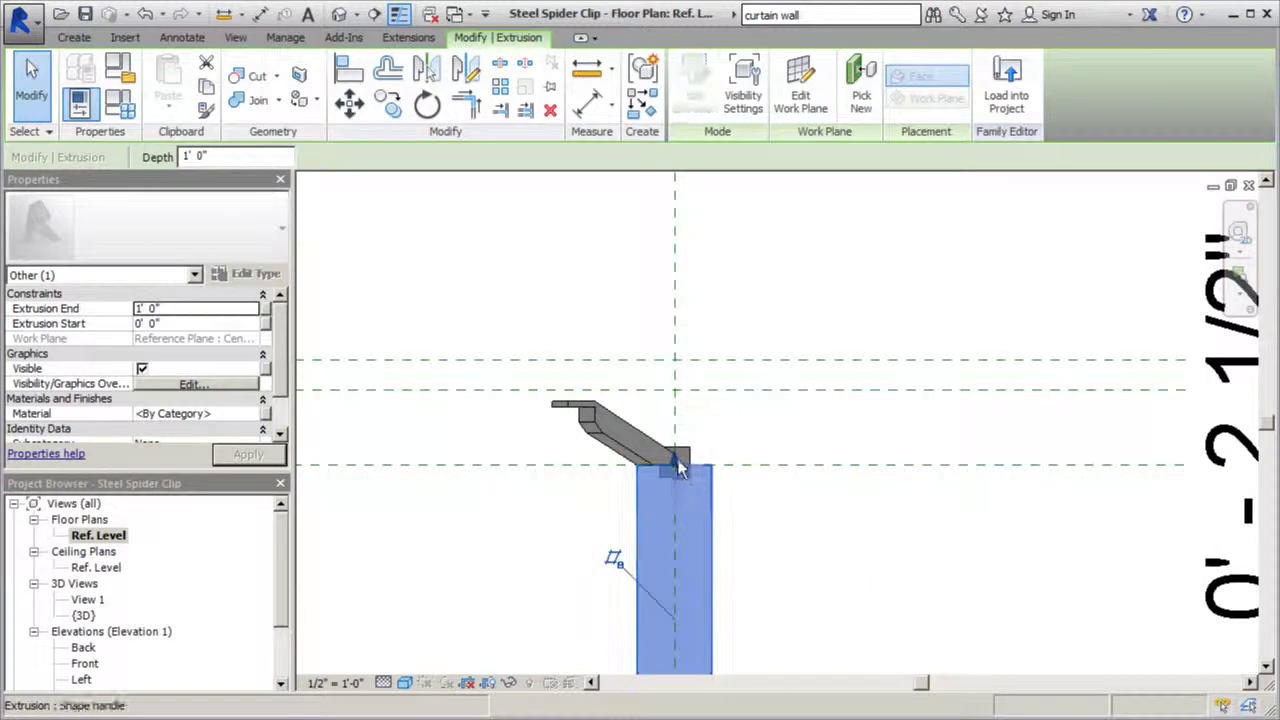
drag(676, 466, 676, 480)
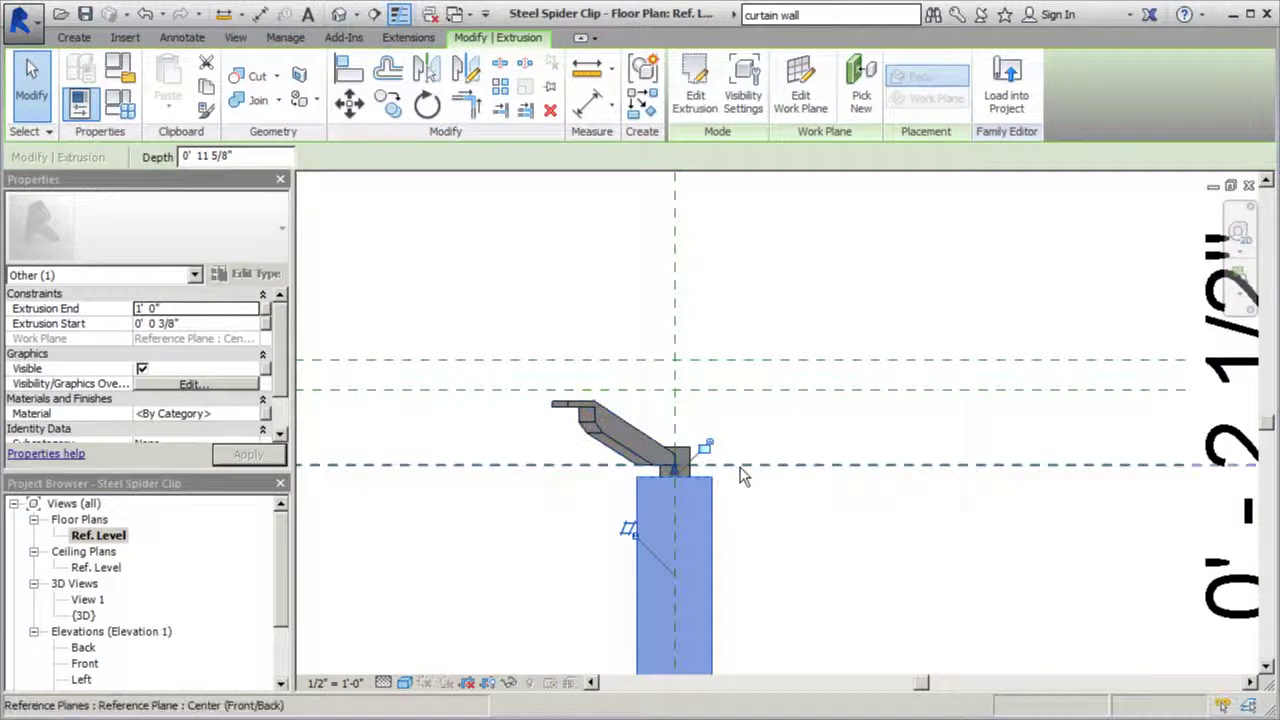
scroll(737, 477, down, 2)
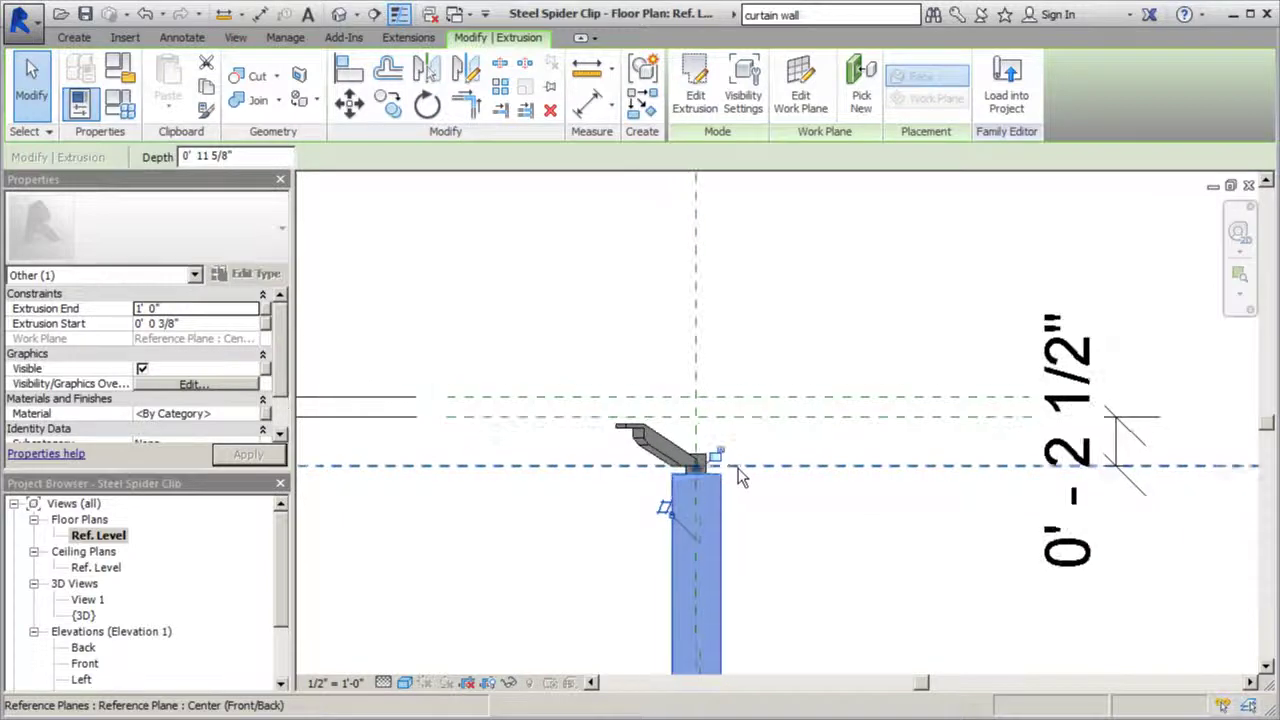
scroll(667, 455, down, 2)
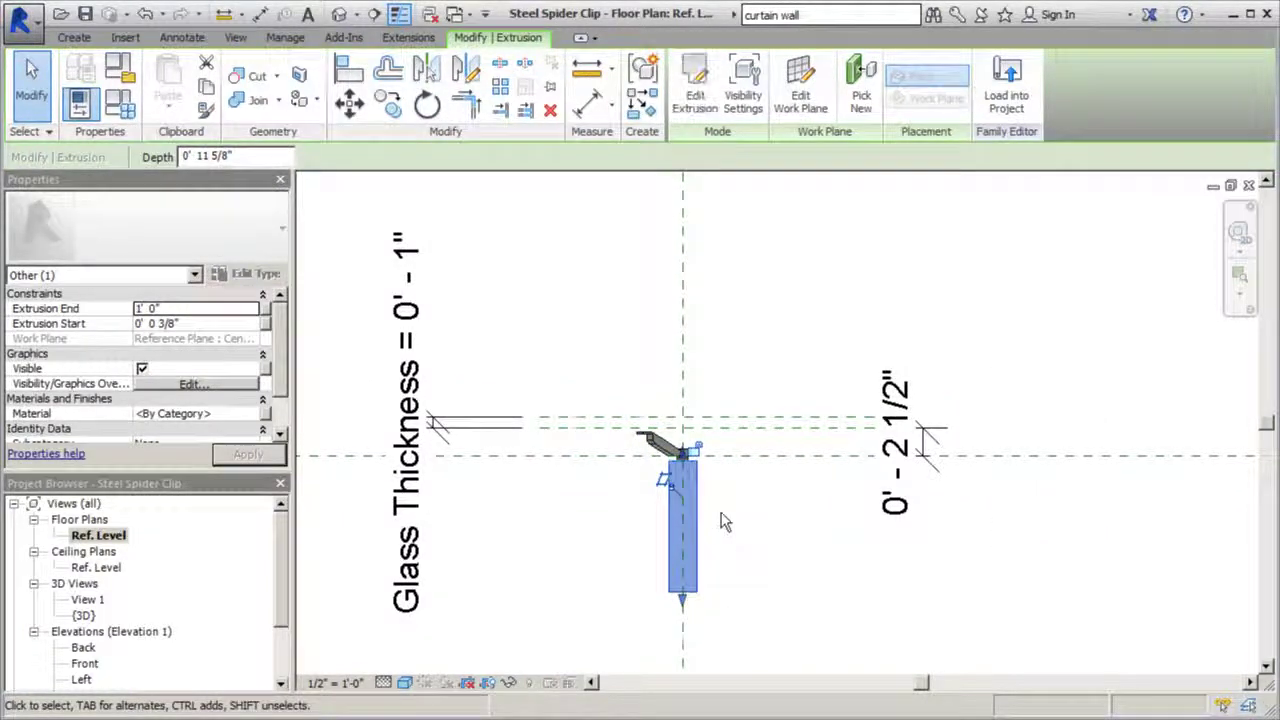
Set the large cylinder's Extrusion End to 3/4", apply it and deselect the extrusion
scroll(720, 465, up, 4)
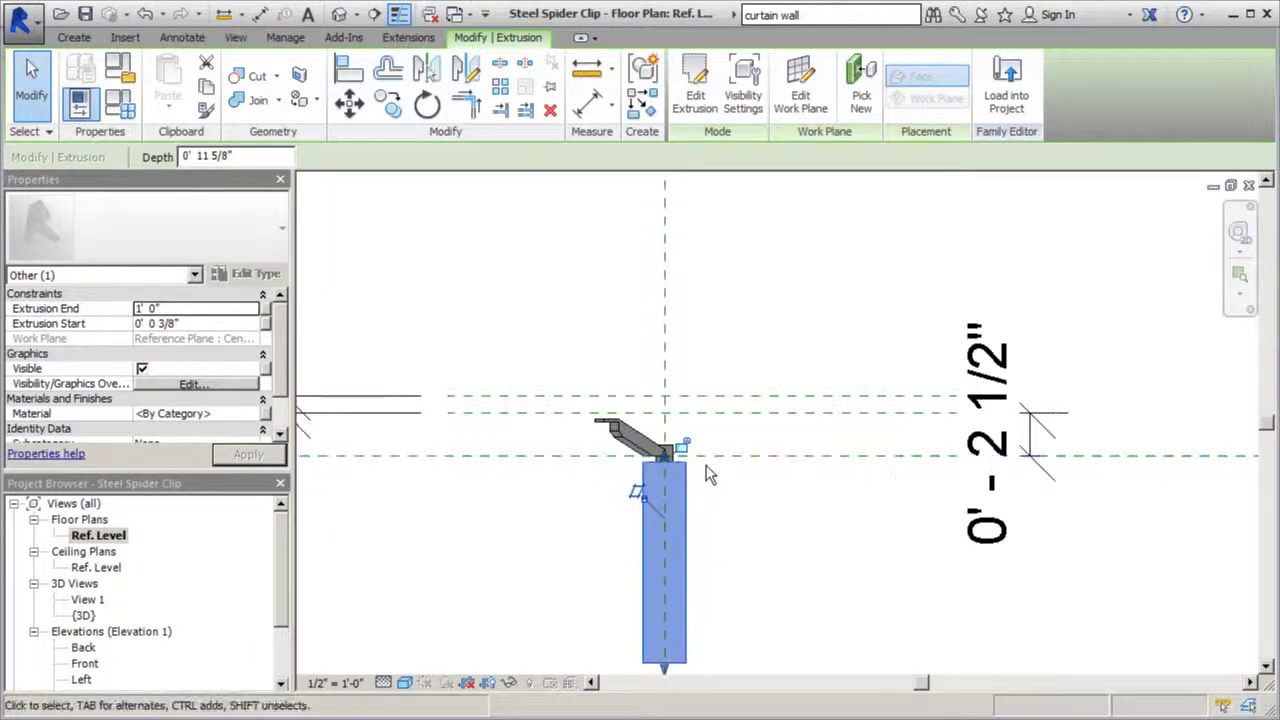
scroll(672, 474, up, 1)
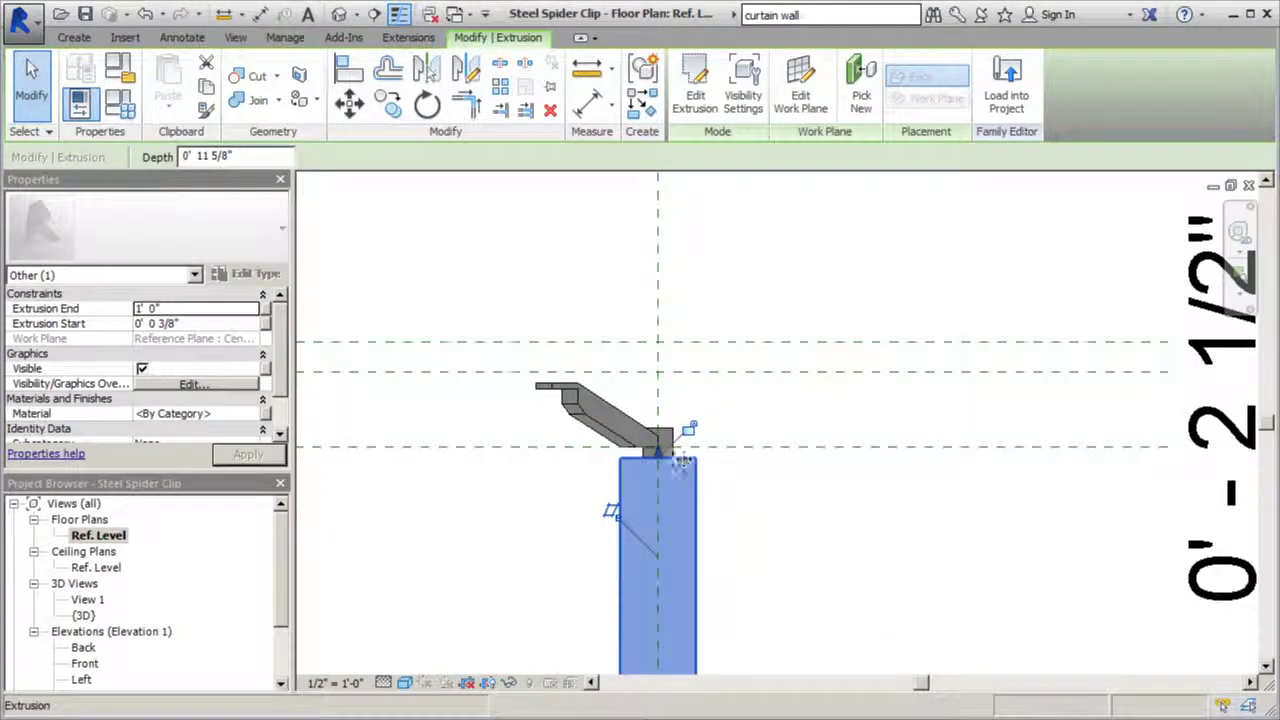
click(674, 462)
scroll(685, 451, down, 2)
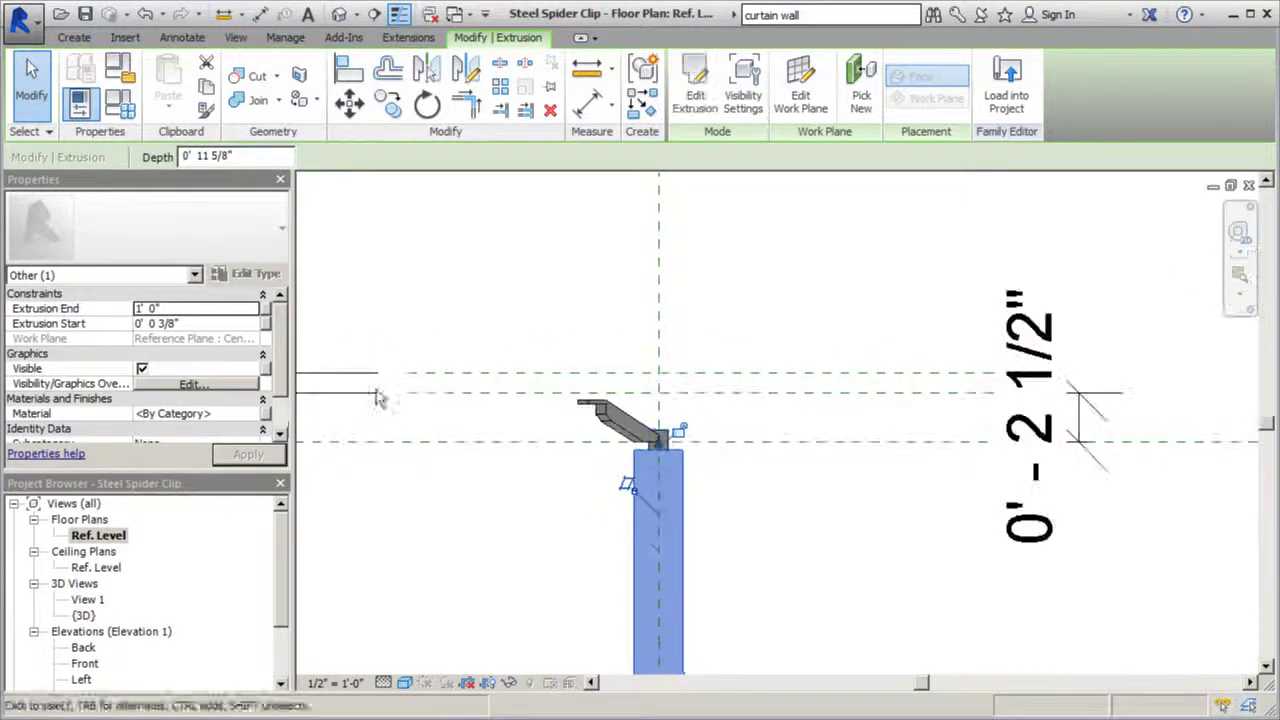
click(232, 308)
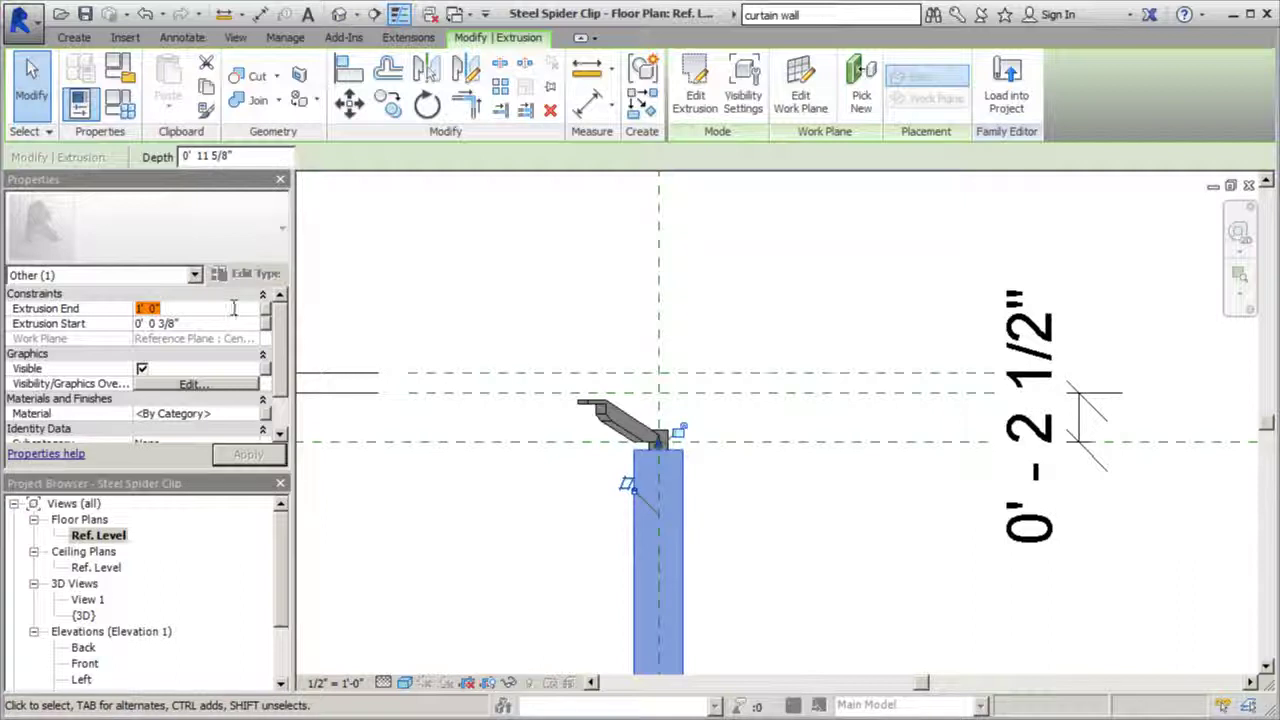
text(1)
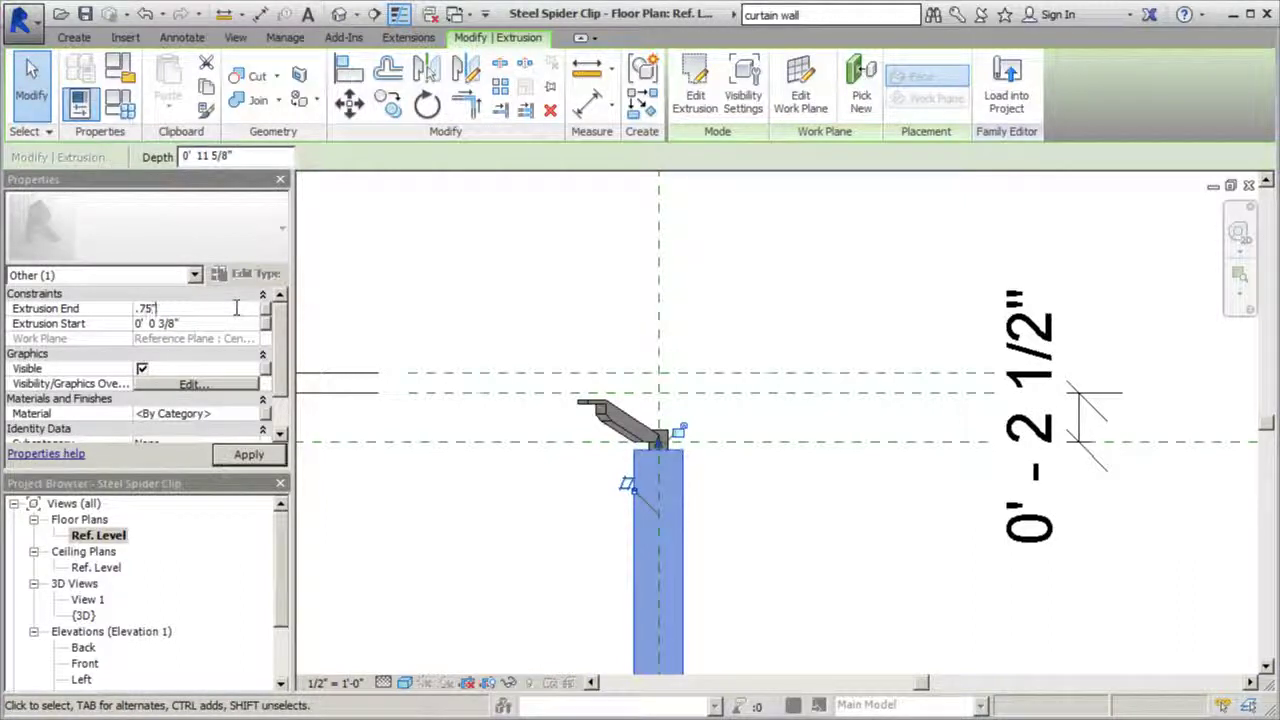
key(Return)
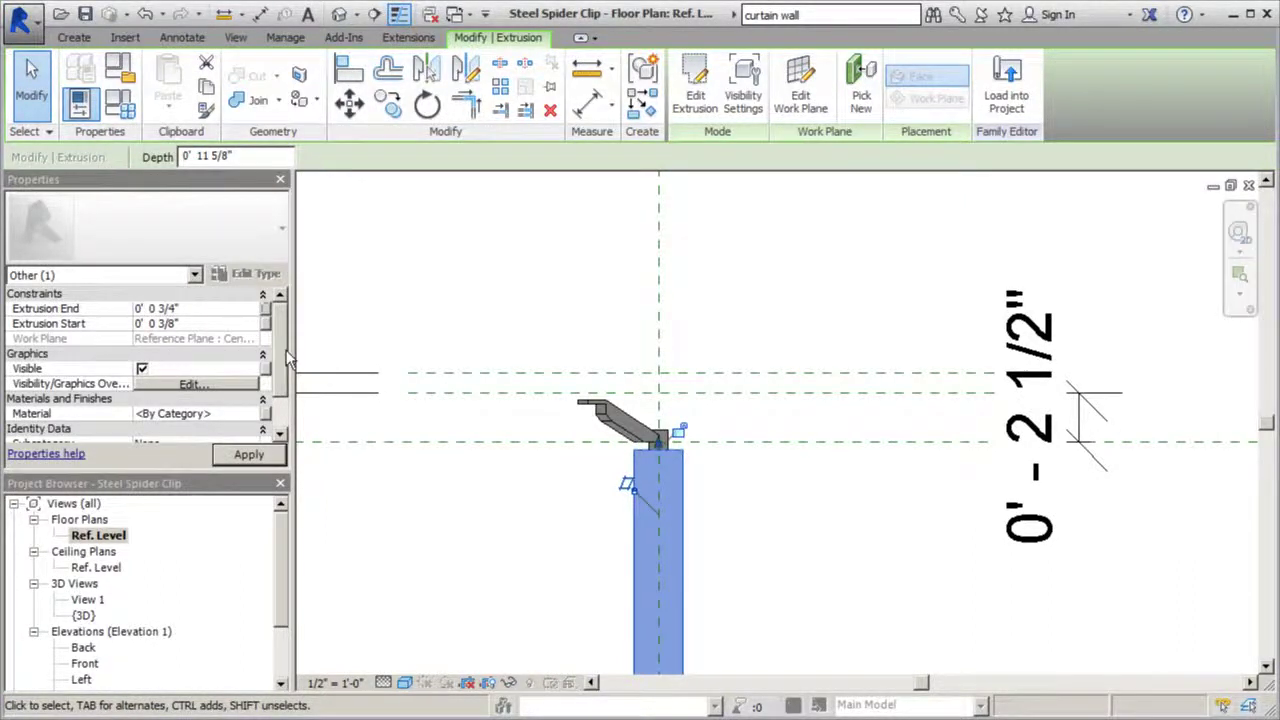
click(249, 455)
click(700, 527)
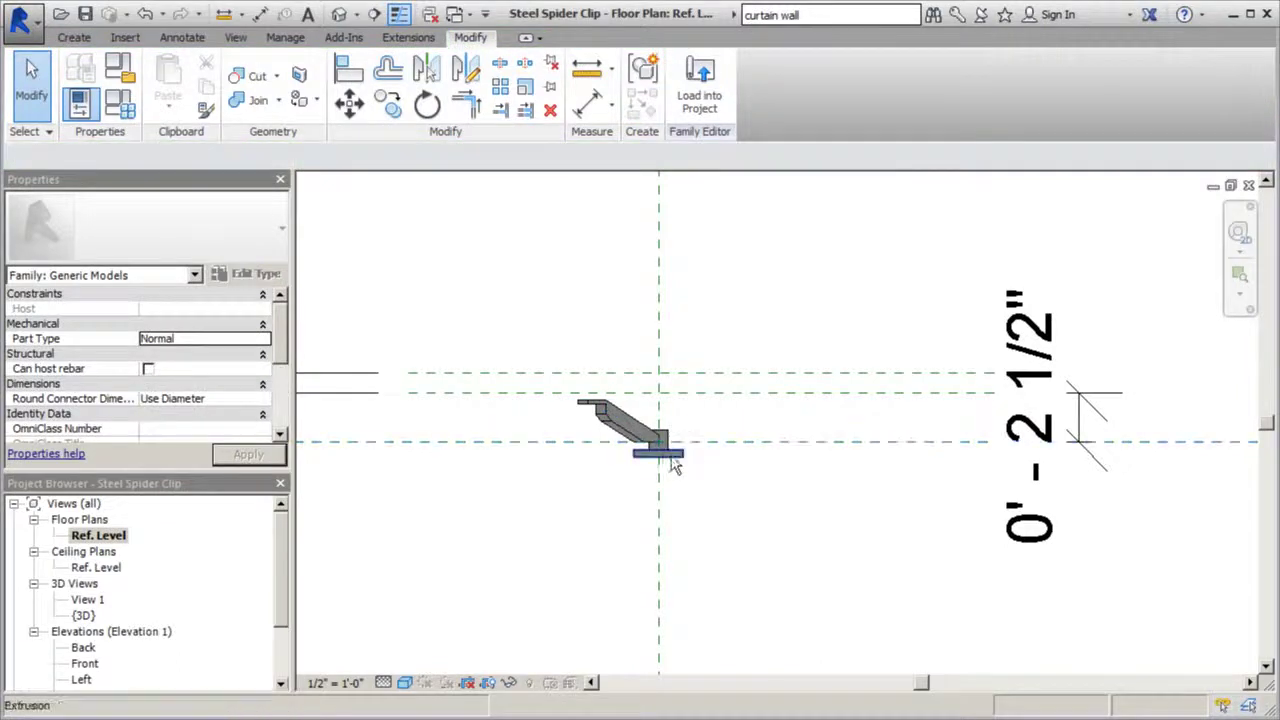
scroll(652, 470, up, 2)
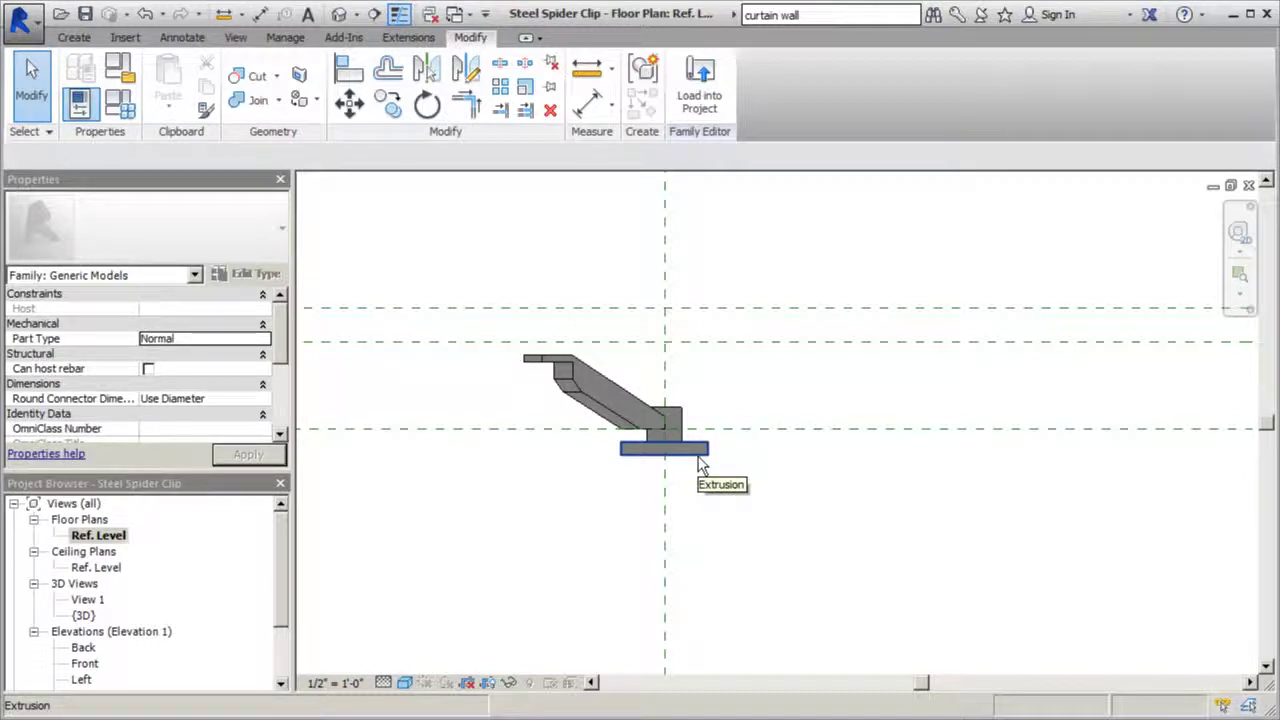
Examine how the arm, small cylinder and round base fit together in the 3D view and in the Front elevation
click(340, 14)
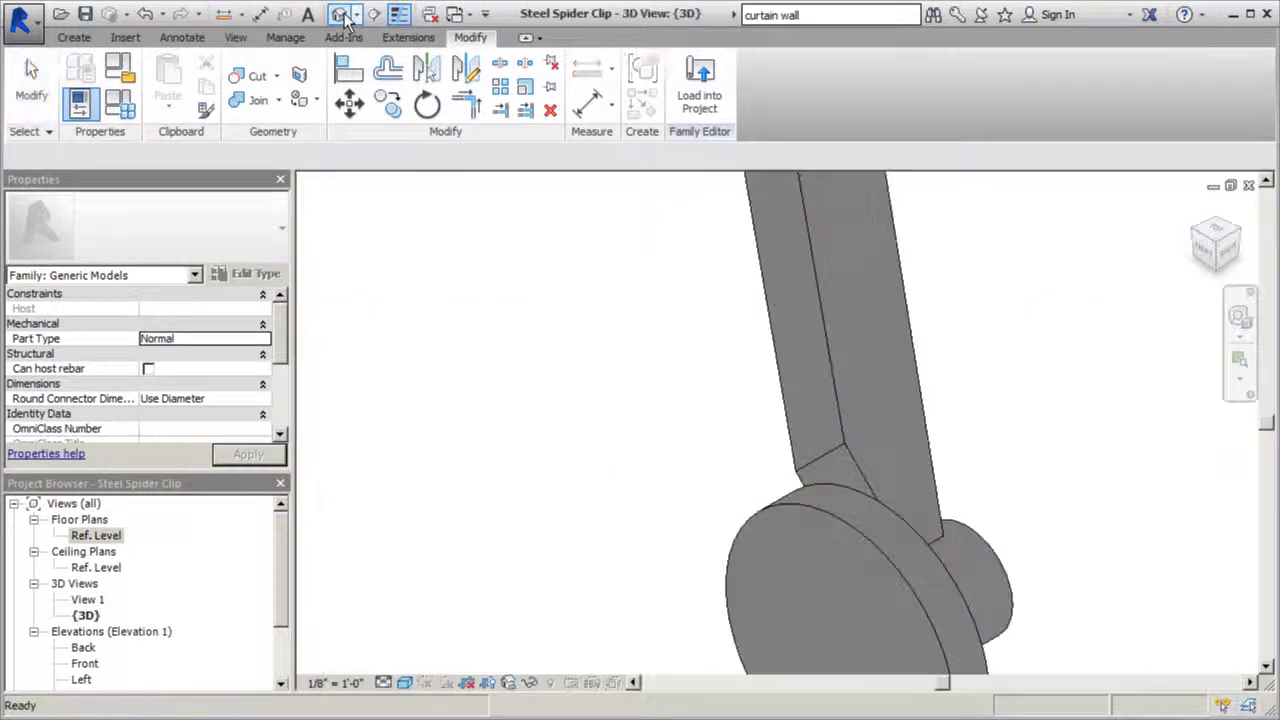
scroll(770, 478, down, 5)
shift+middle_drag(894, 426, 903, 555)
shift+middle_drag(781, 304, 771, 491)
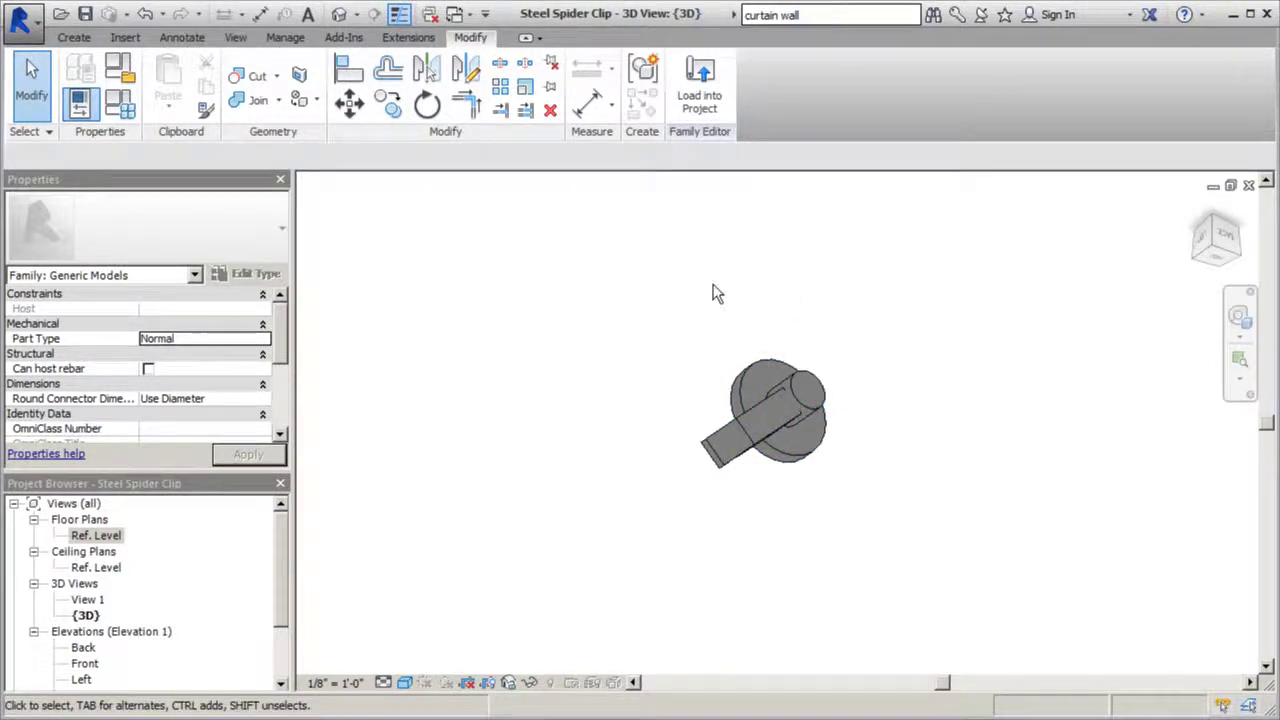
shift+middle_drag(931, 463, 1011, 609)
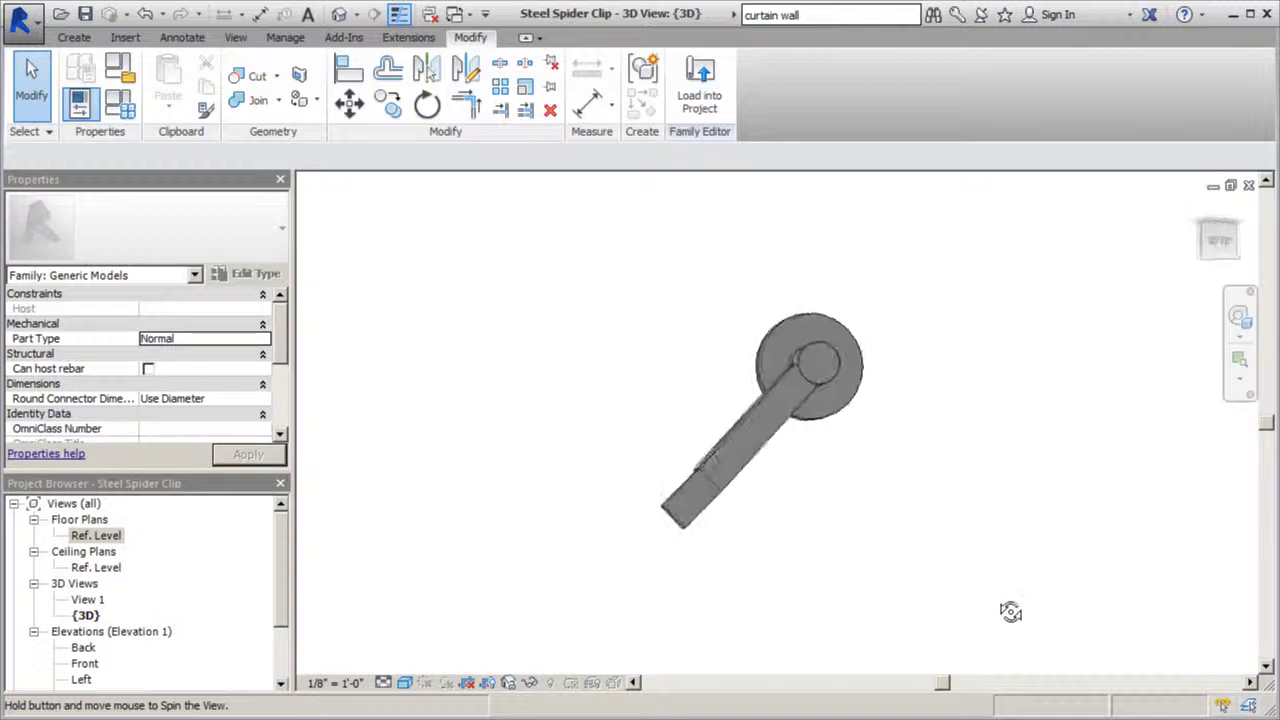
shift+middle_drag(829, 491, 843, 352)
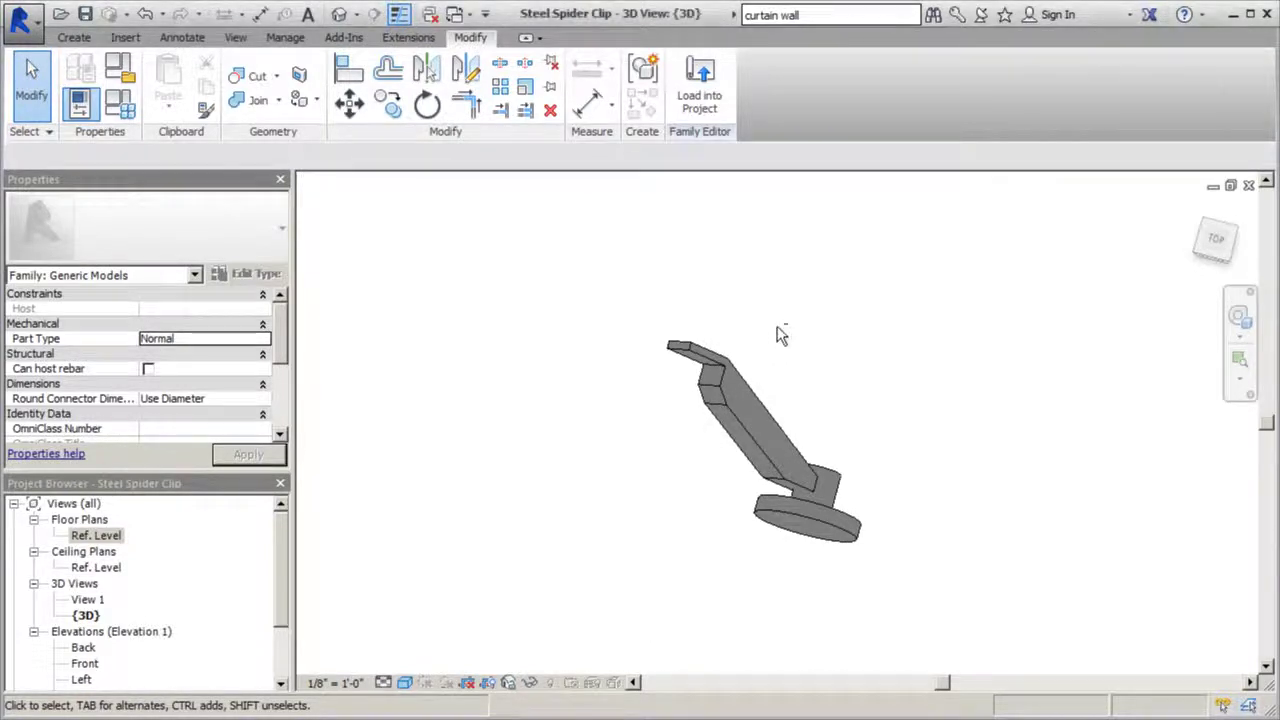
shift+middle_drag(780, 354, 757, 370)
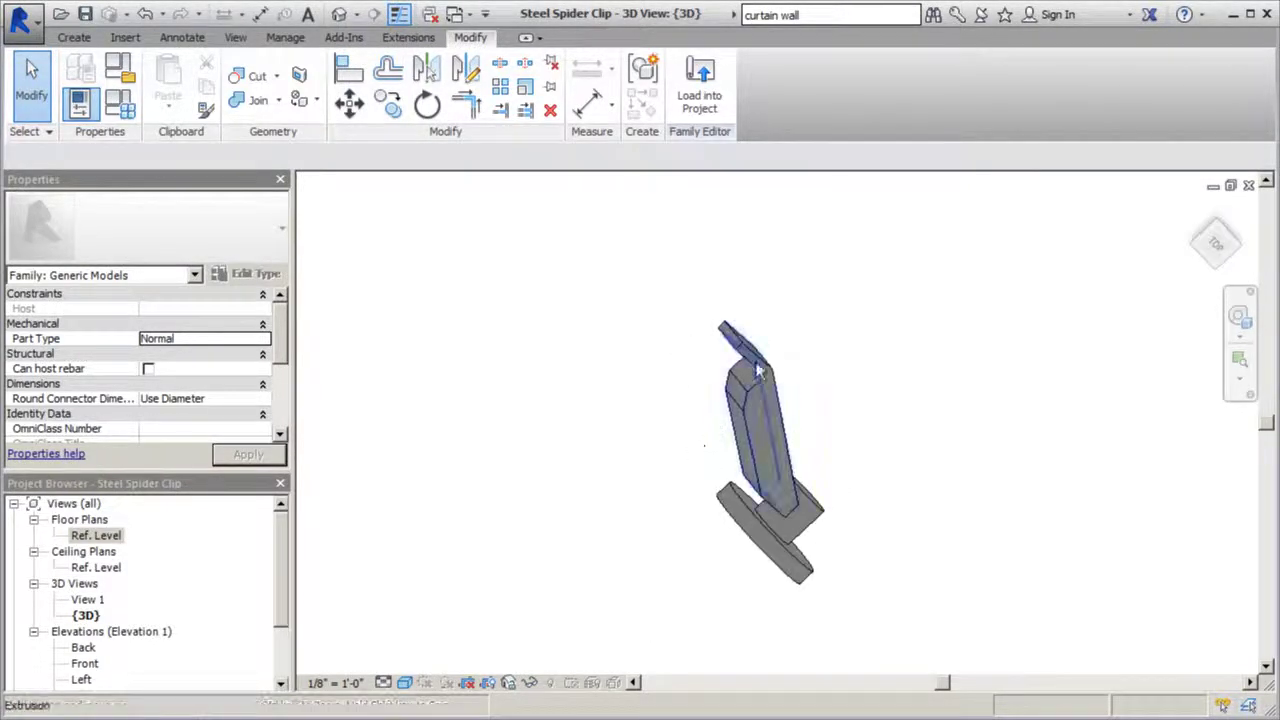
double_click(88, 665)
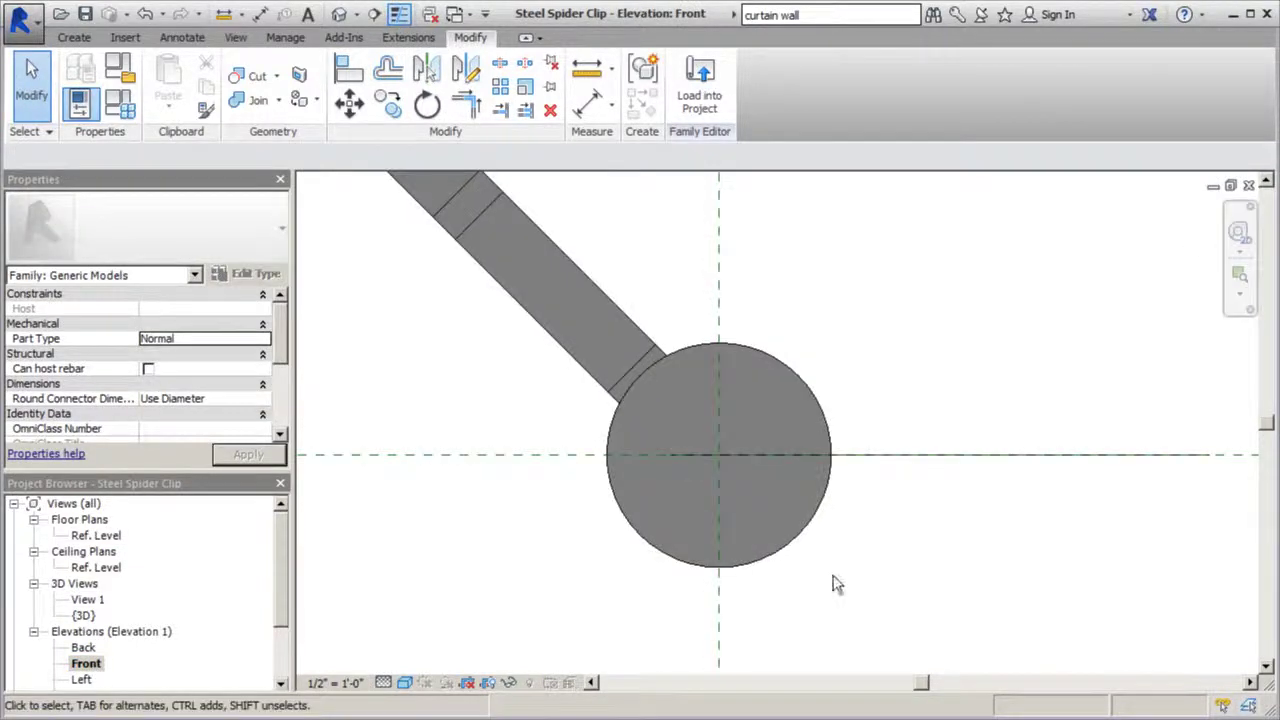
scroll(751, 586, down, 4)
scroll(603, 348, up, 3)
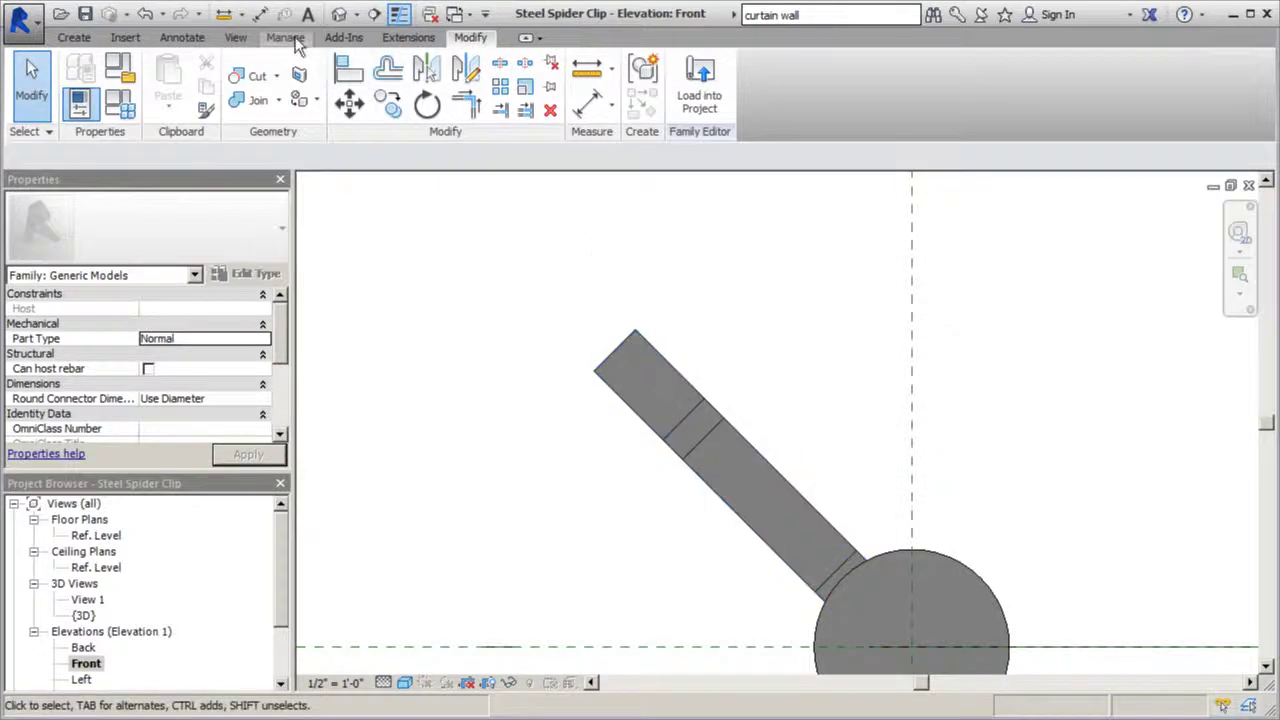
Inspect the arm extrusion's sketch profile from the top in the 3D view, finish the sketch and deselect the arm
click(339, 14)
shift+middle_drag(803, 302, 737, 257)
click(815, 340)
shift+middle_drag(815, 340, 850, 270)
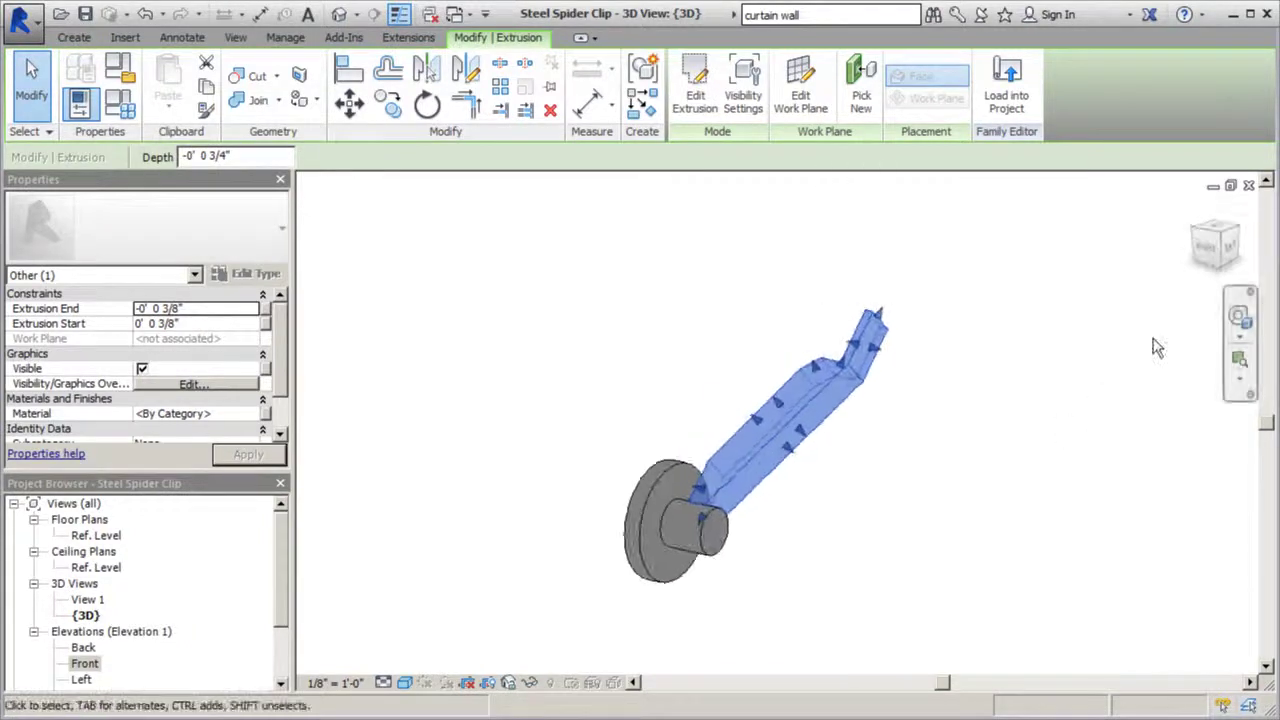
click(1215, 238)
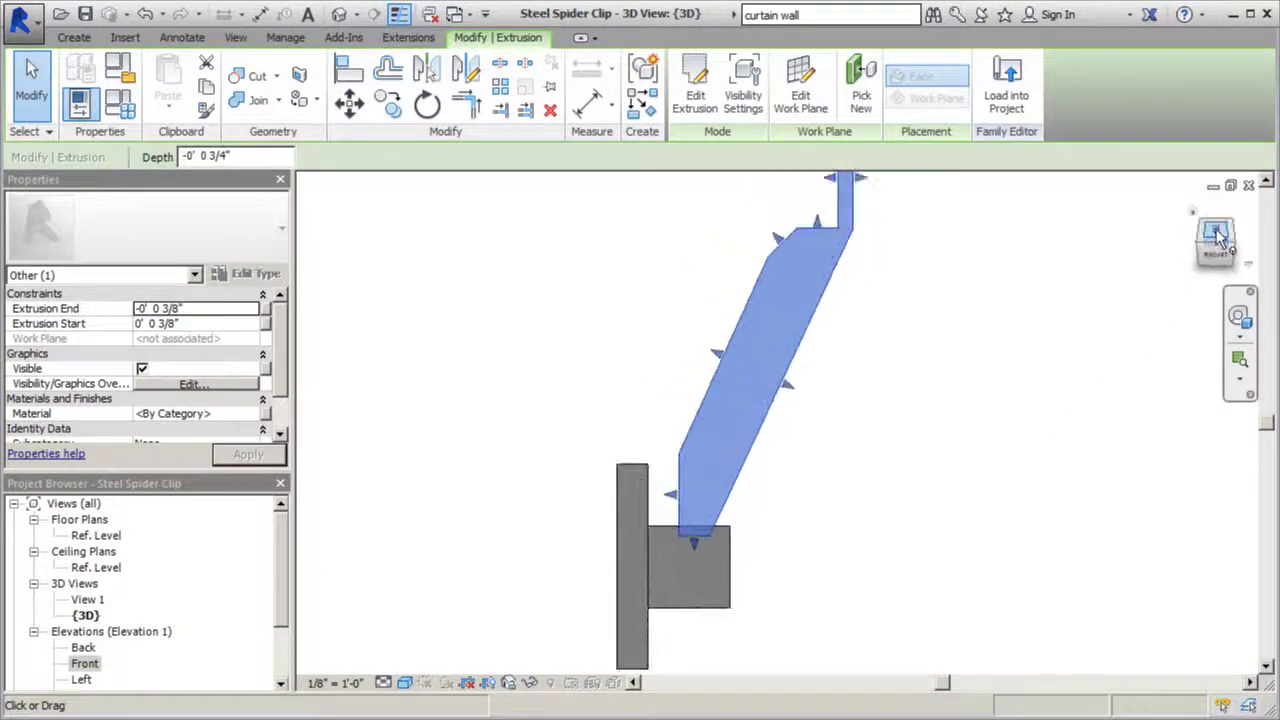
double_click(1216, 240)
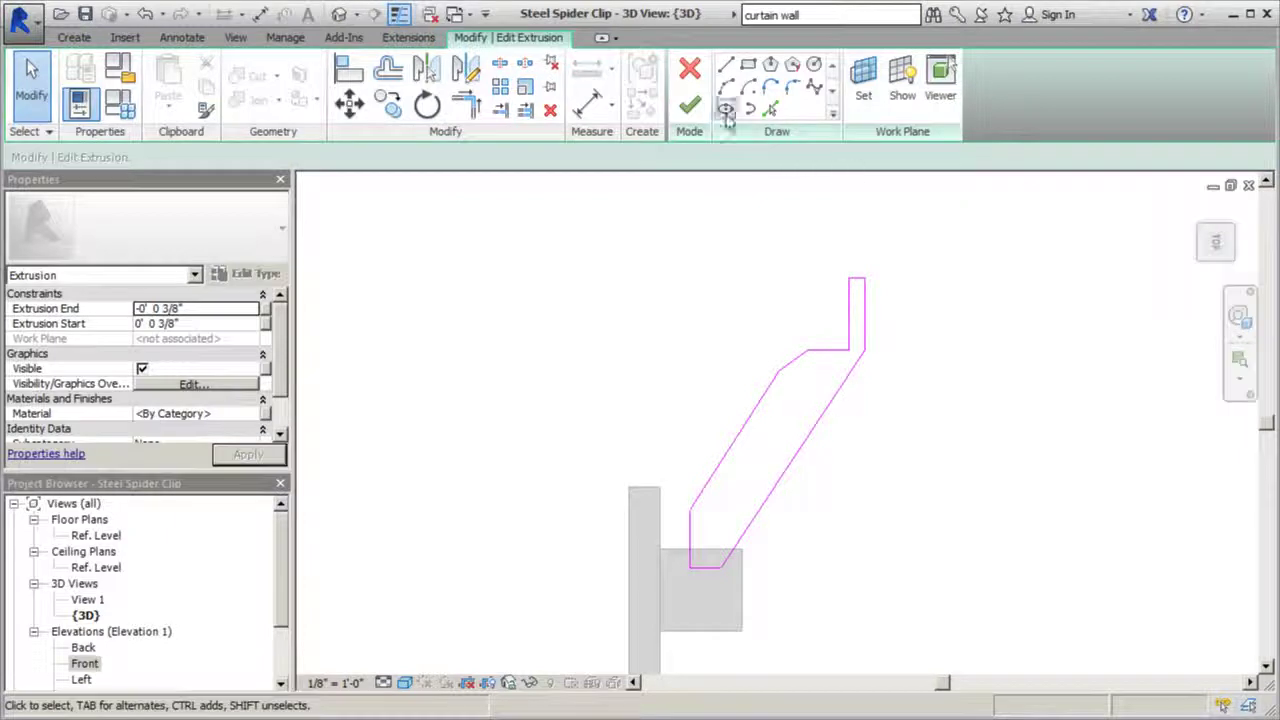
click(689, 105)
shift+middle_drag(961, 396, 959, 357)
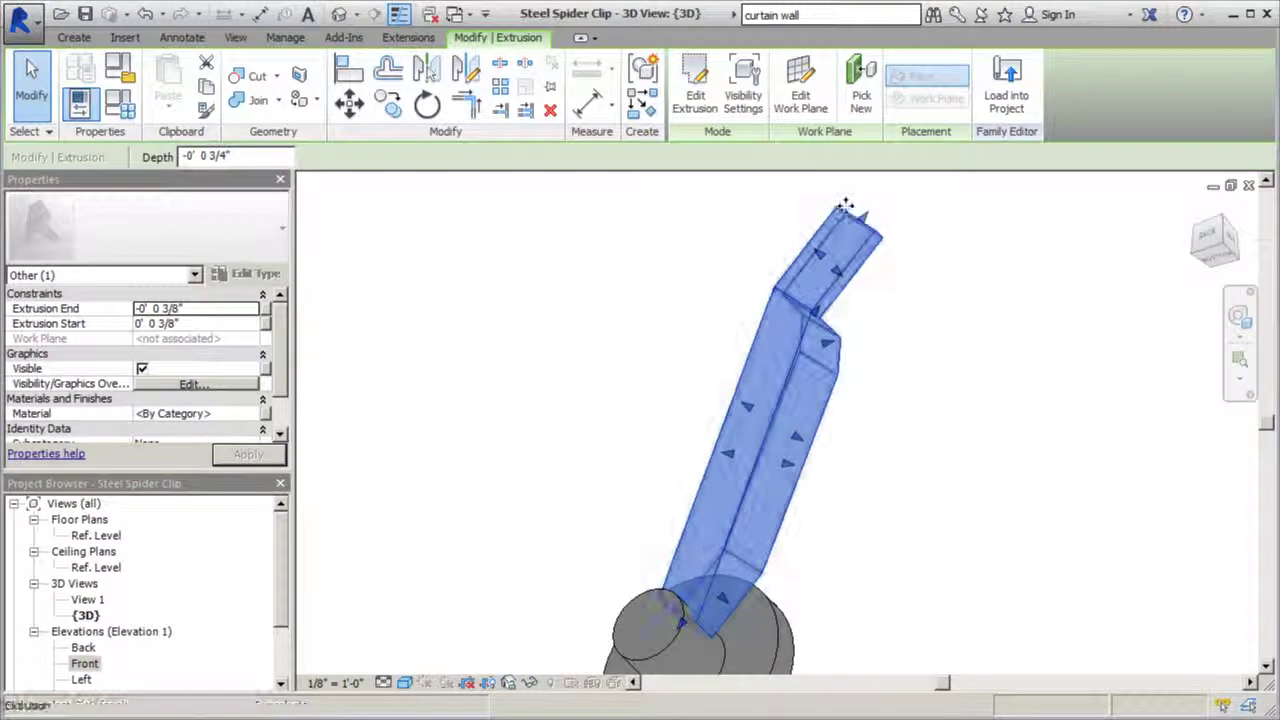
key(Escape)
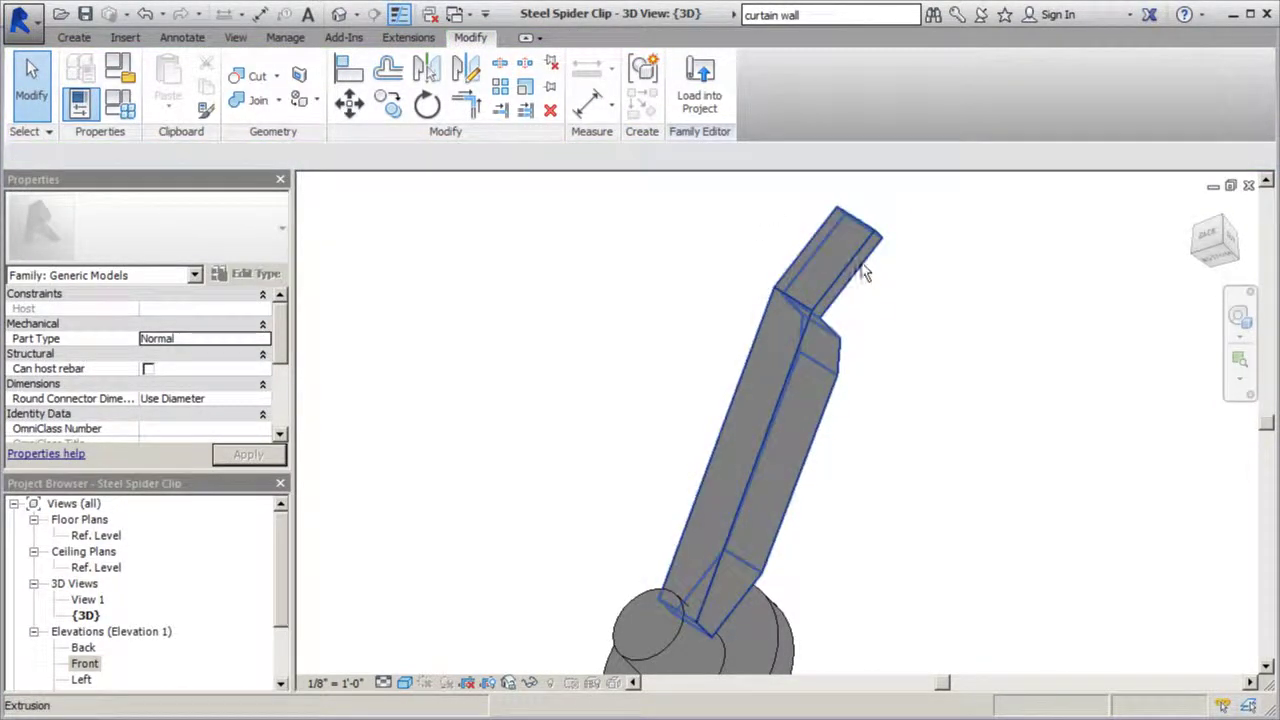
In the Front elevation, draw two crossing diagonal model lines between opposite corners of the arm's flat end tab
double_click(84, 663)
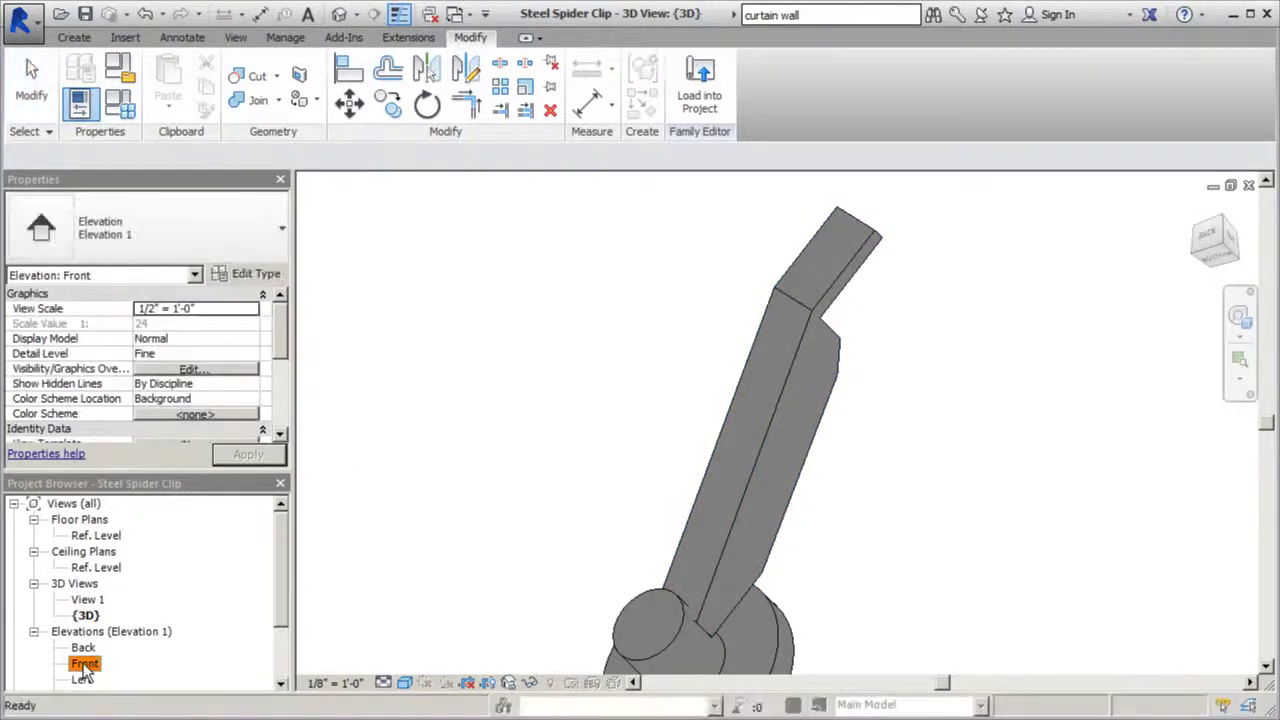
click(74, 37)
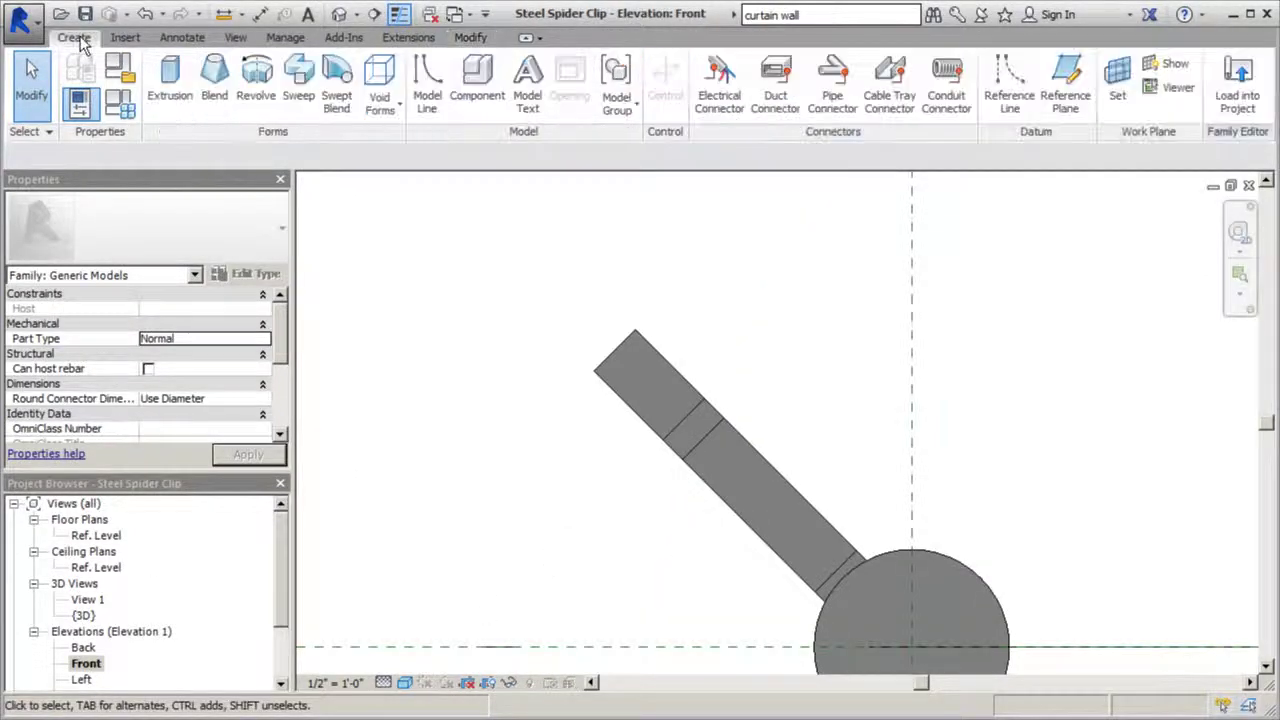
click(423, 88)
click(636, 330)
click(662, 440)
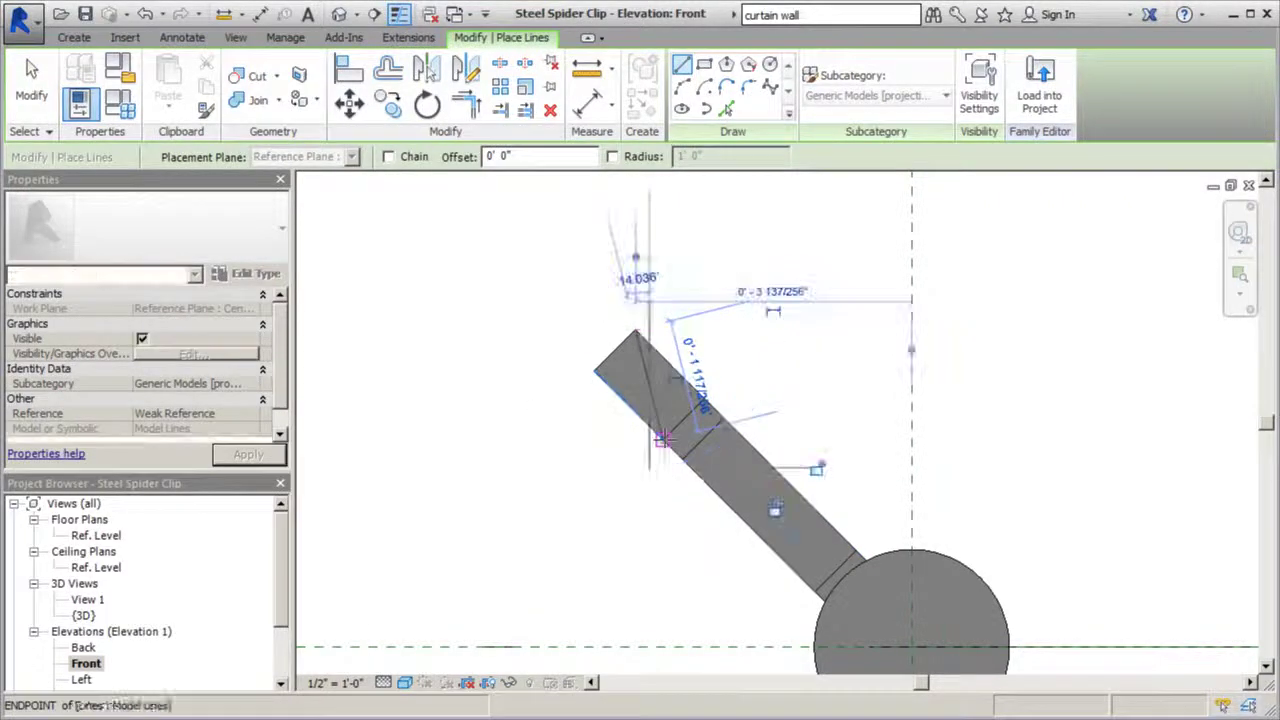
click(636, 330)
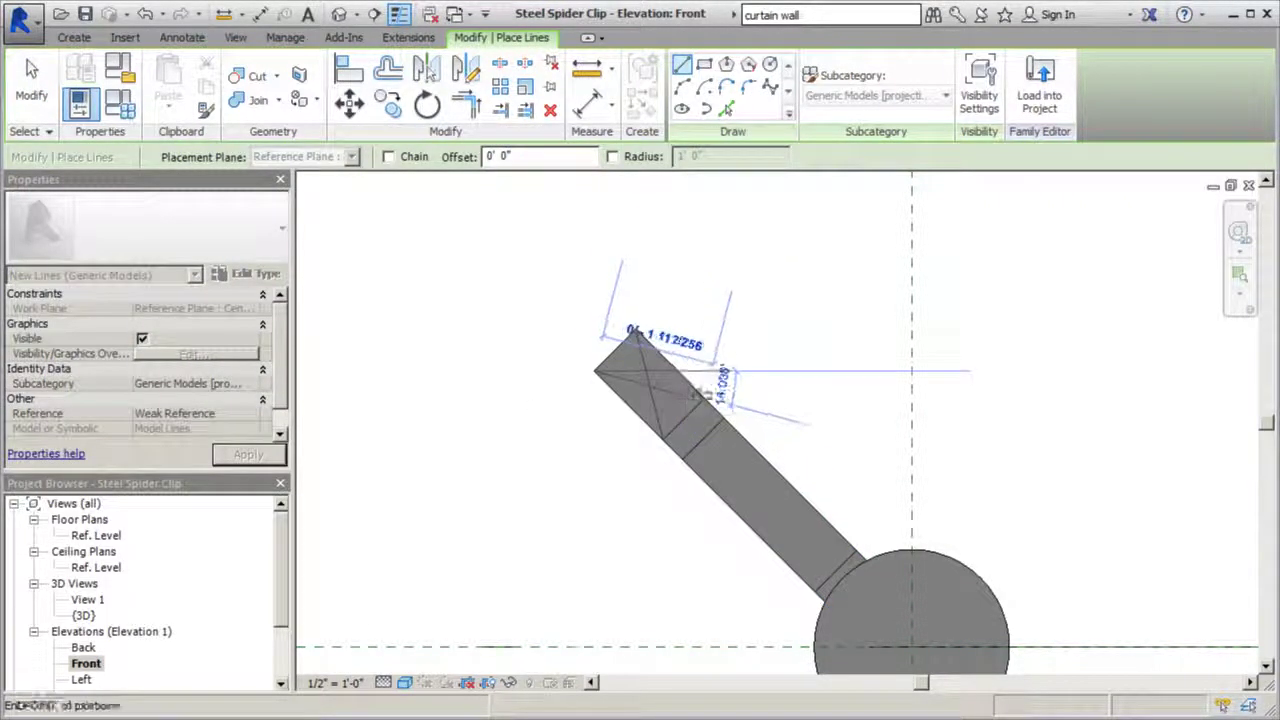
click(704, 402)
key(Escape)
key(Escape)
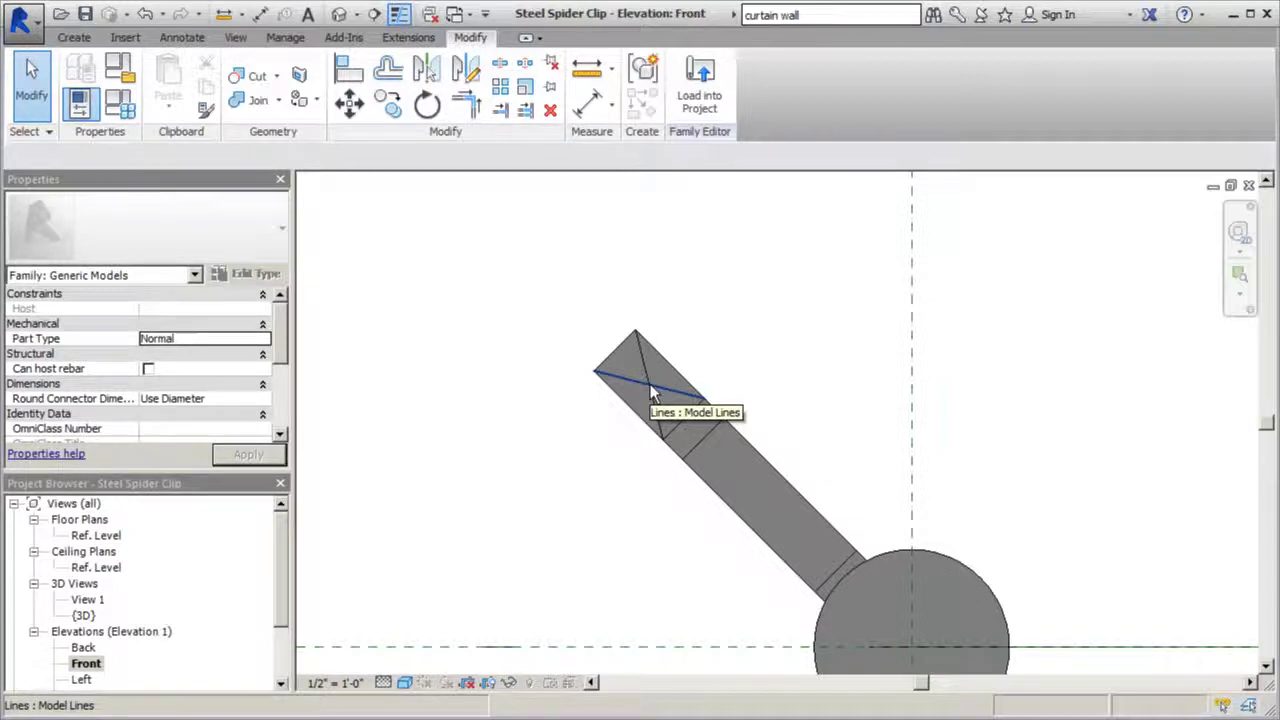
Start a new extrusion sketch in the Front elevation with the Circle tool
click(74, 37)
click(88, 80)
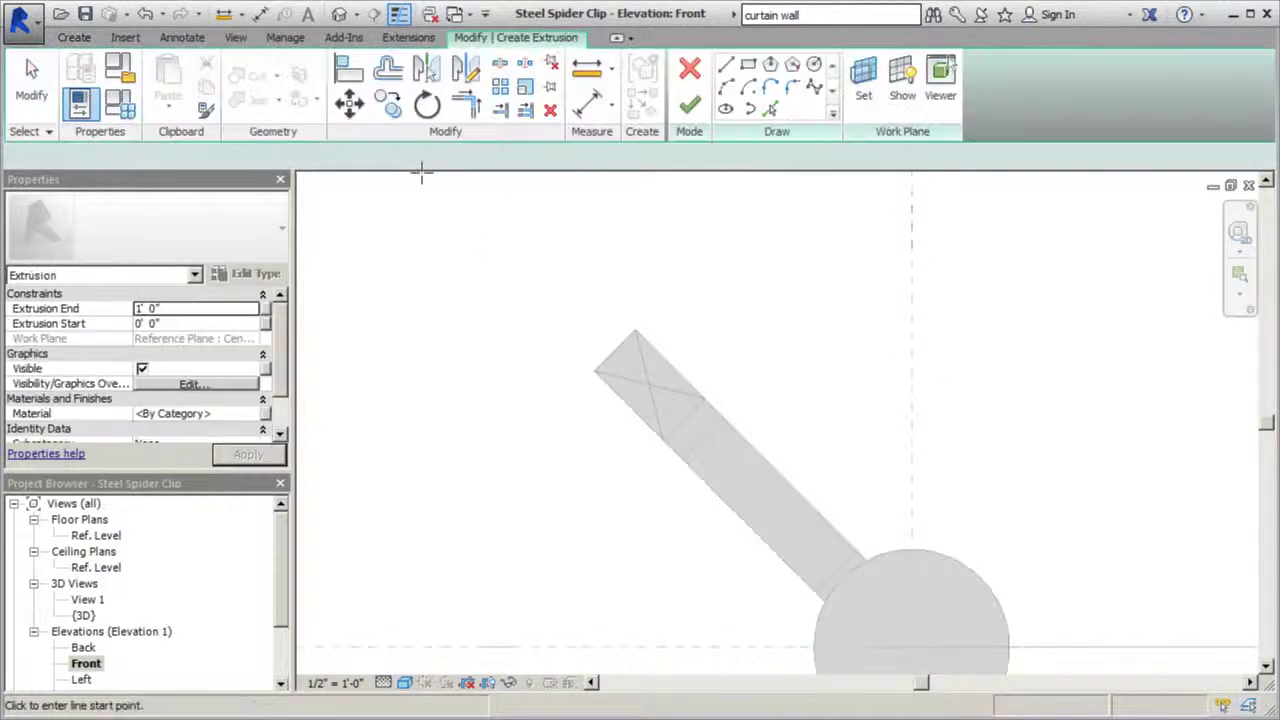
click(814, 65)
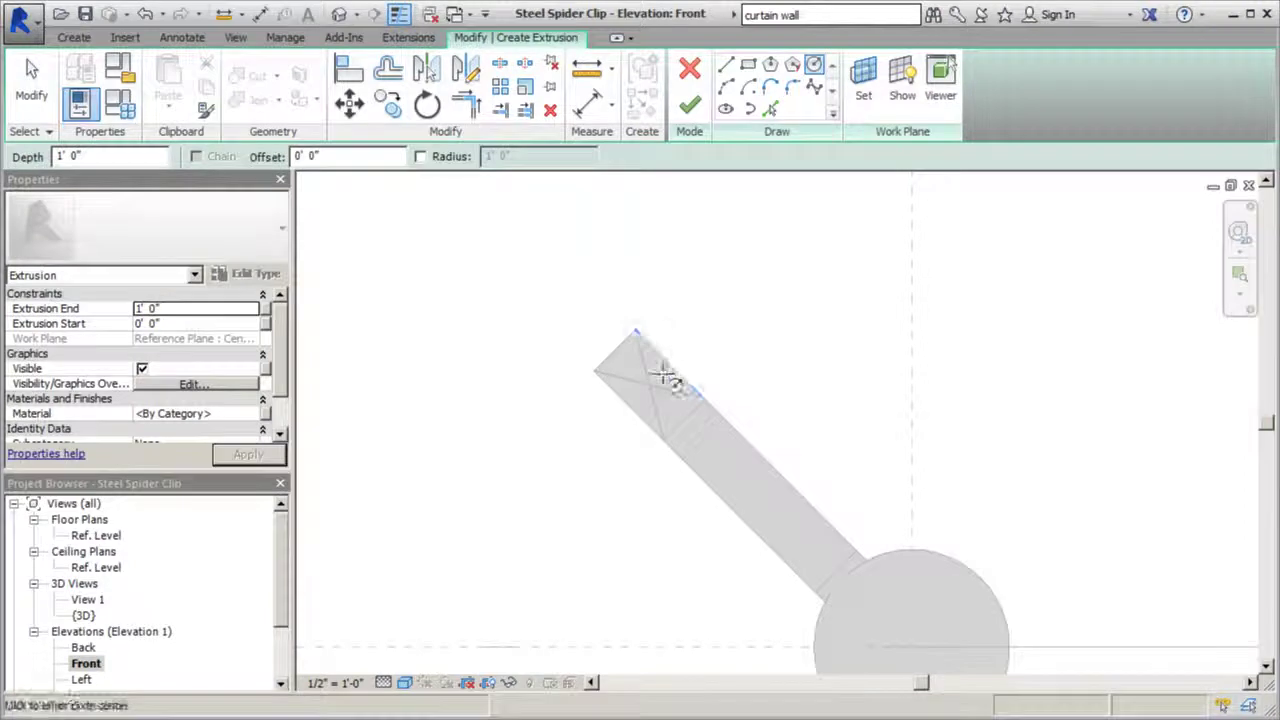
click(652, 372)
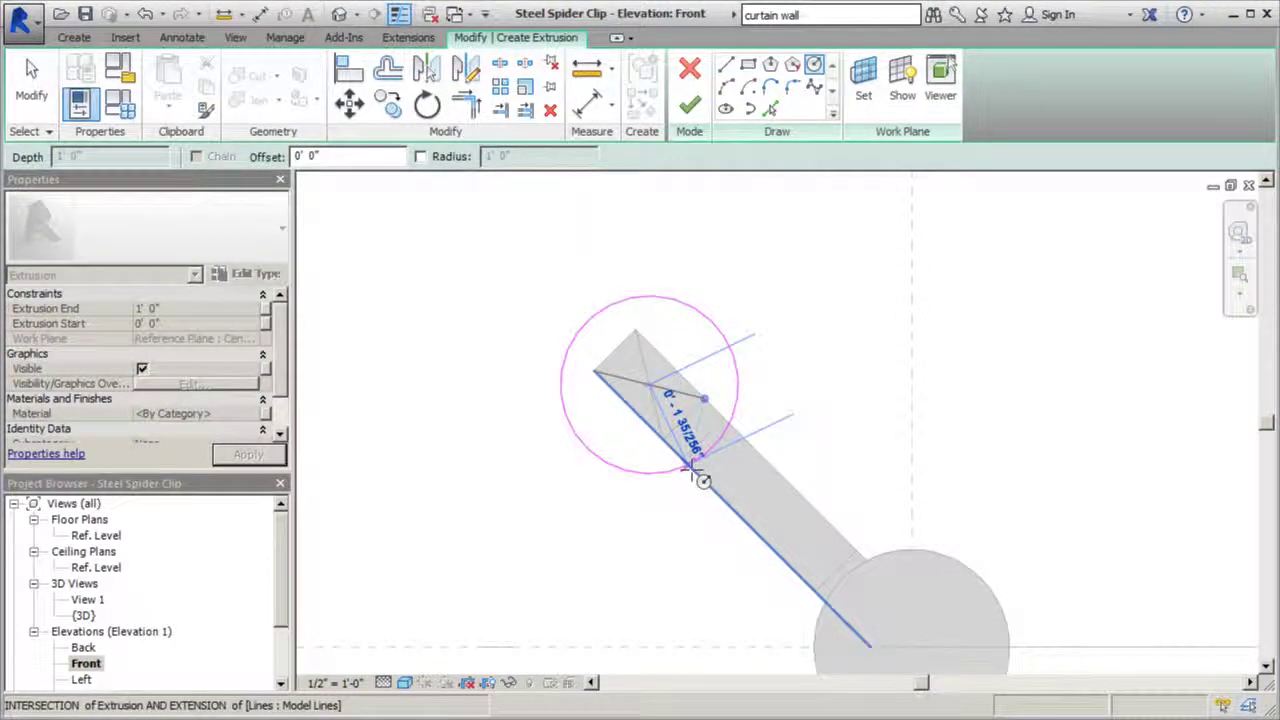
text(.25)
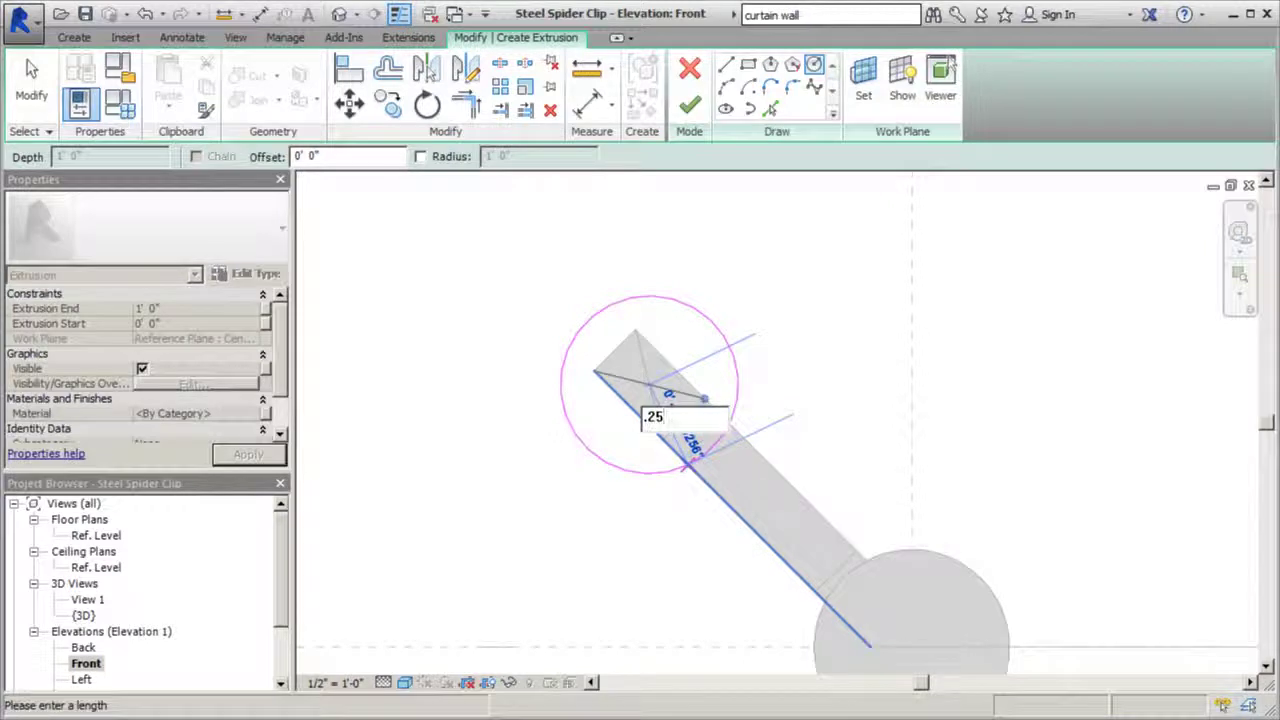
key(Return)
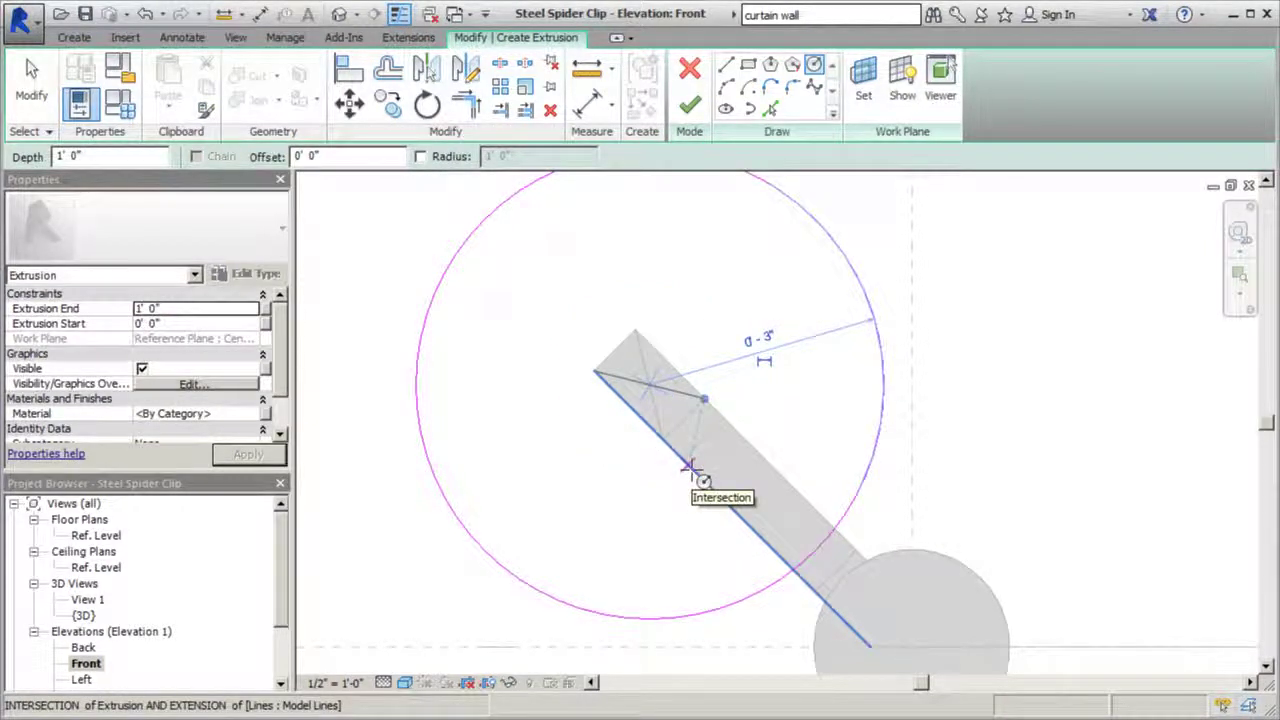
key(Escape)
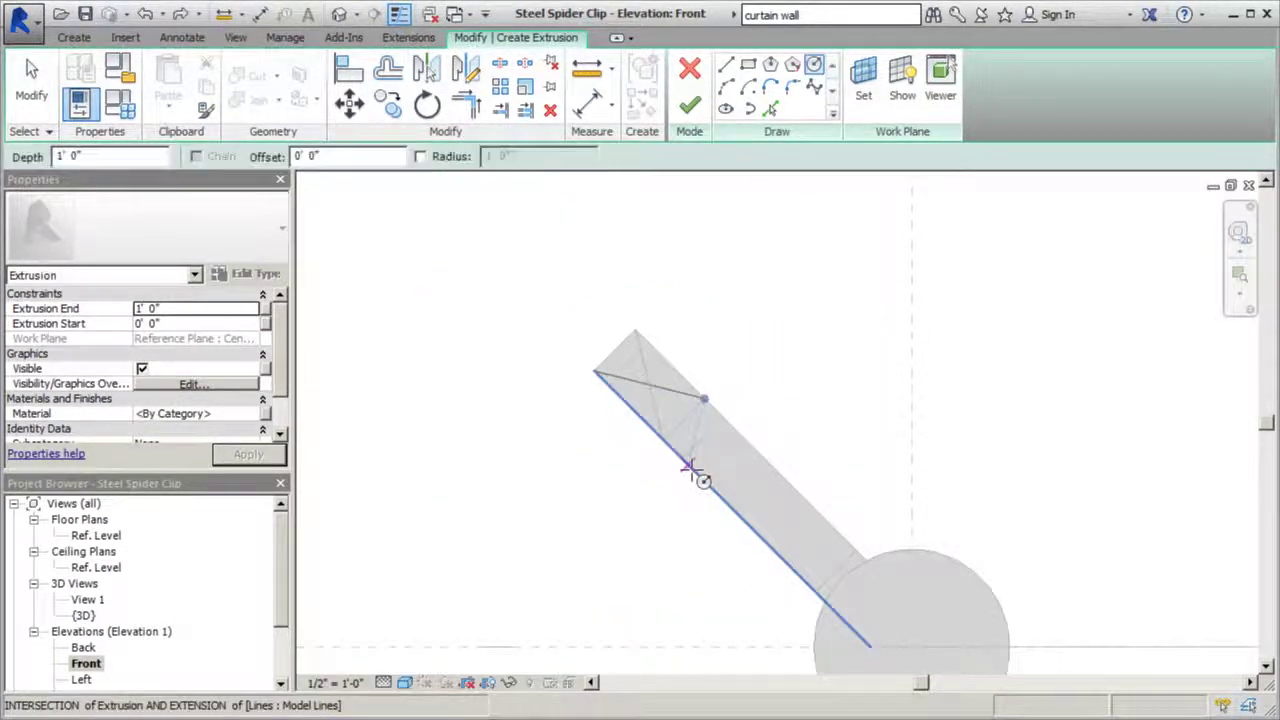
Sketch a .25" radius circle centred on the crossing of the two diagonals and finish the extrusion
click(650, 384)
text(.25")
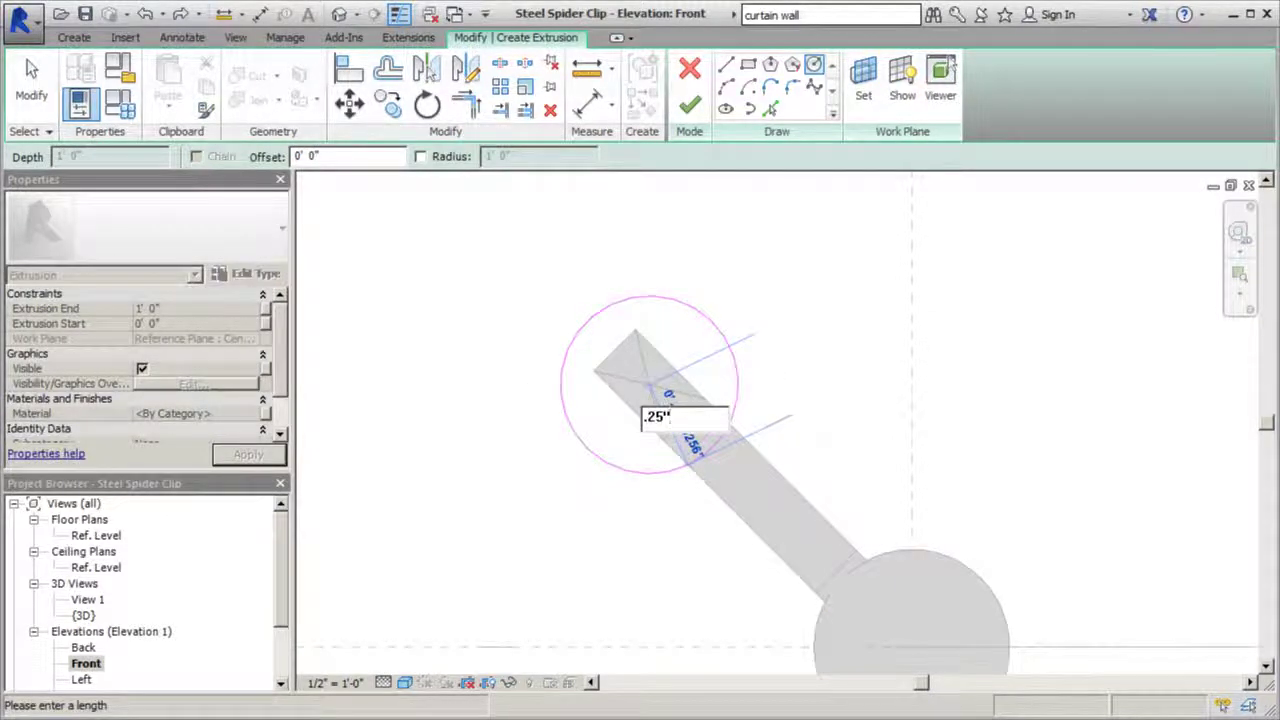
key(Return)
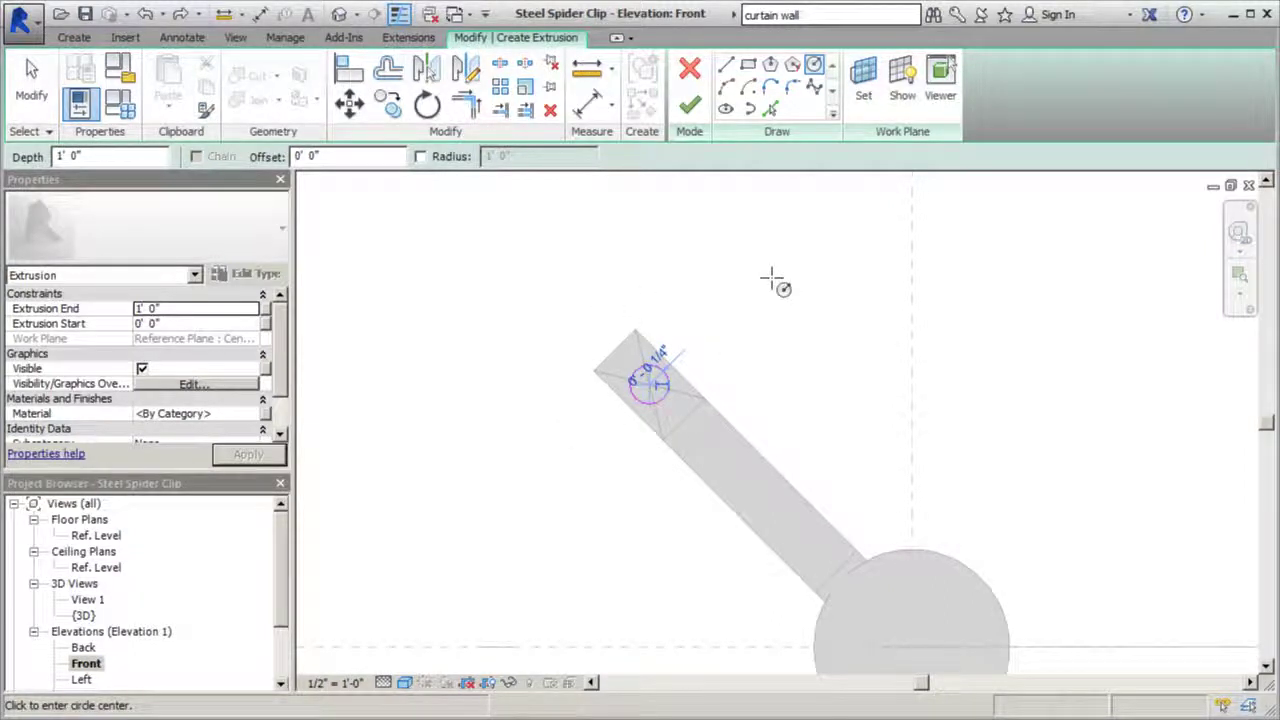
click(689, 105)
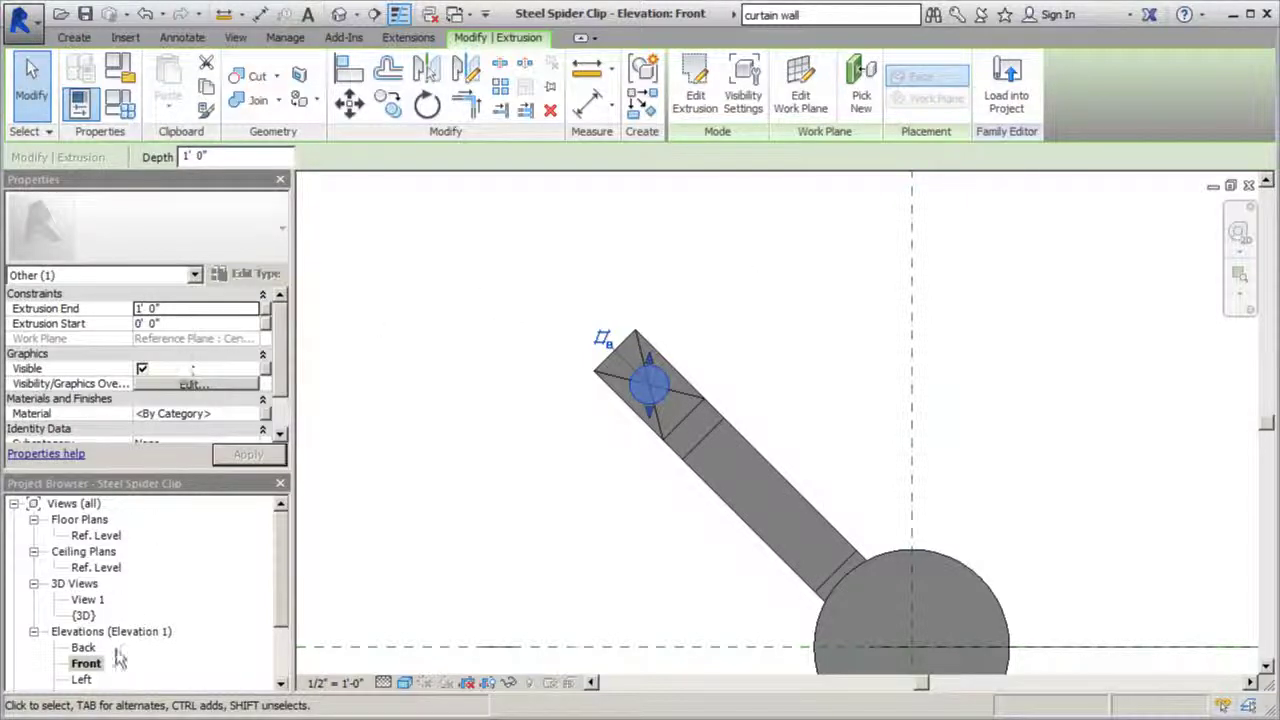
In the Ref. Level plan, change the small bolt cylinder's work plane to the Interior Face of Glass reference plane
double_click(100, 535)
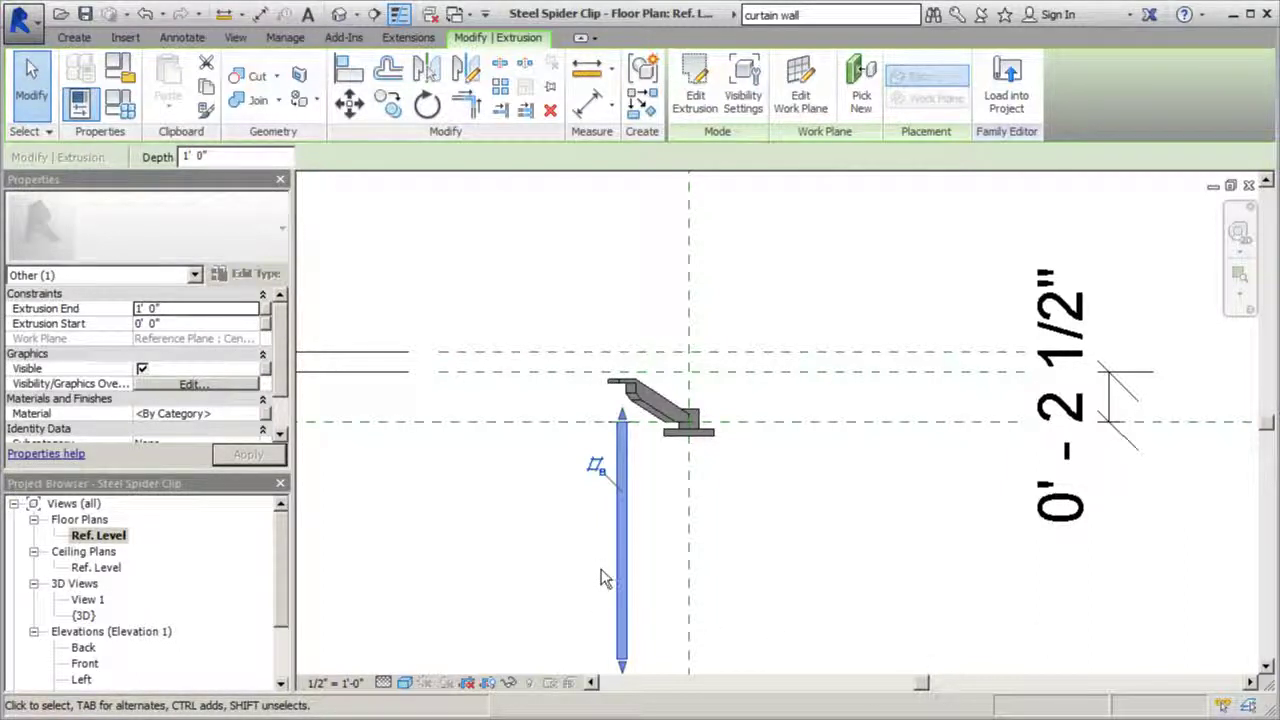
click(563, 378)
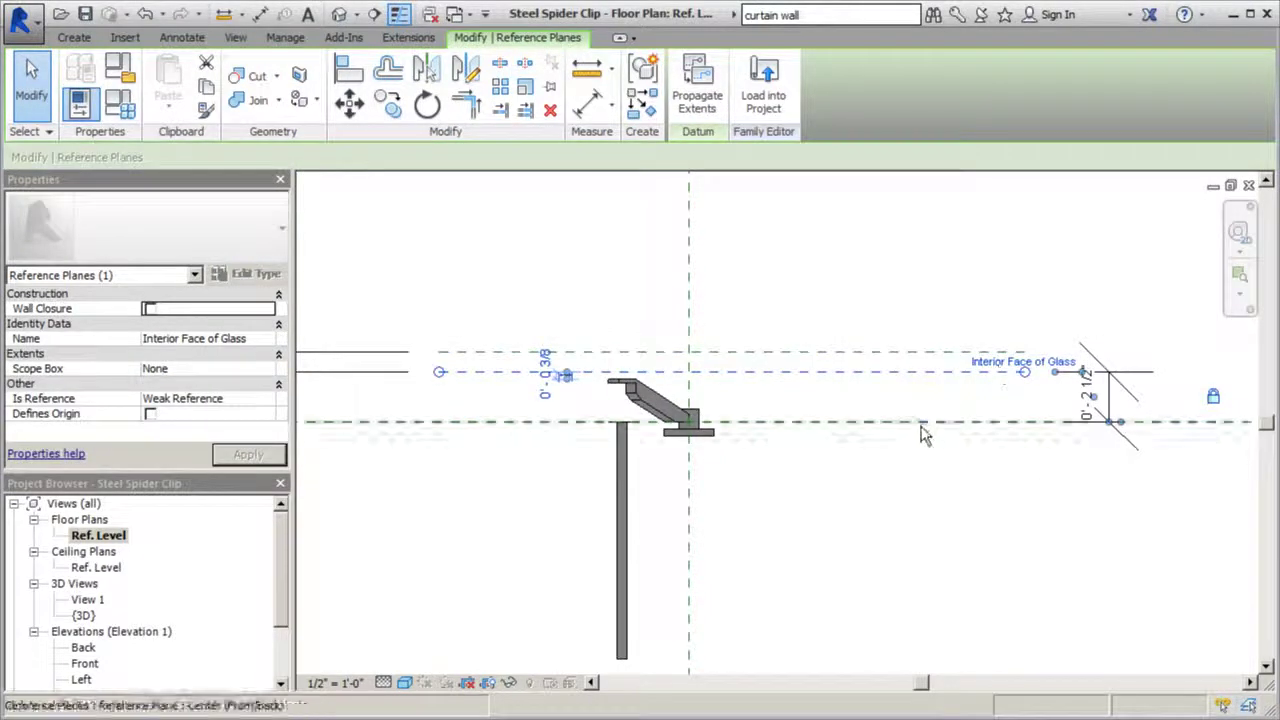
click(880, 484)
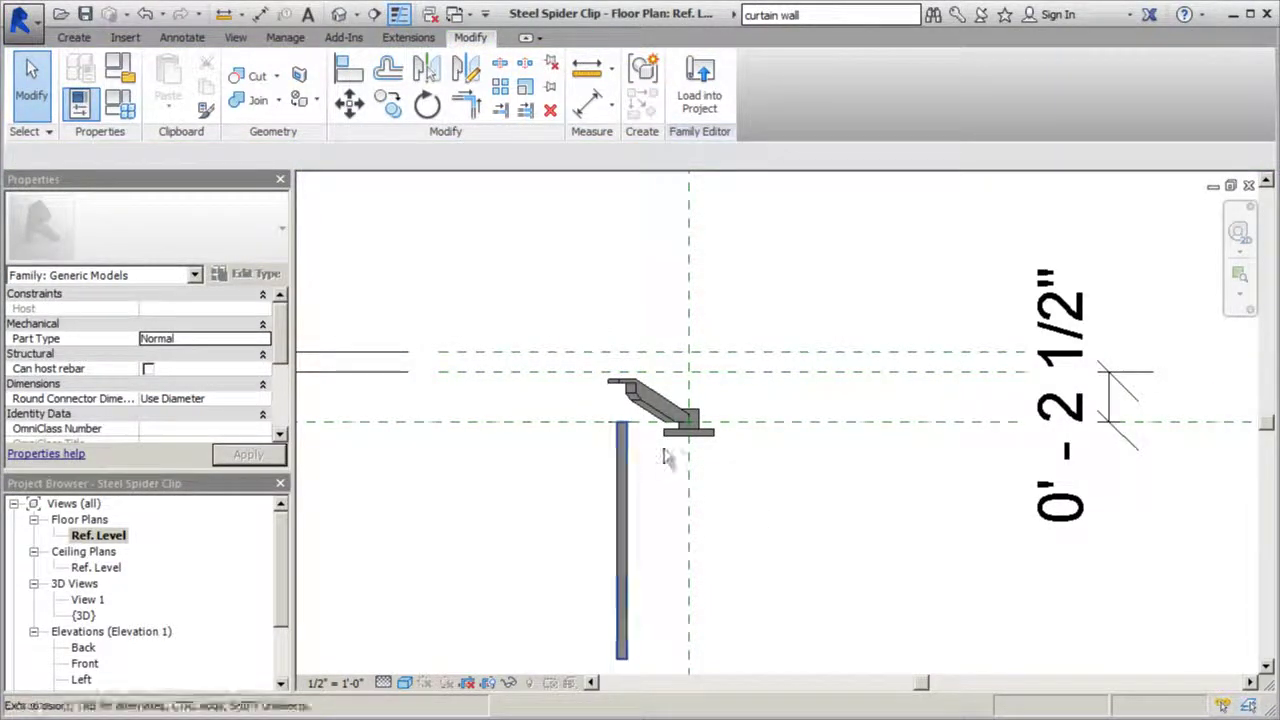
click(845, 372)
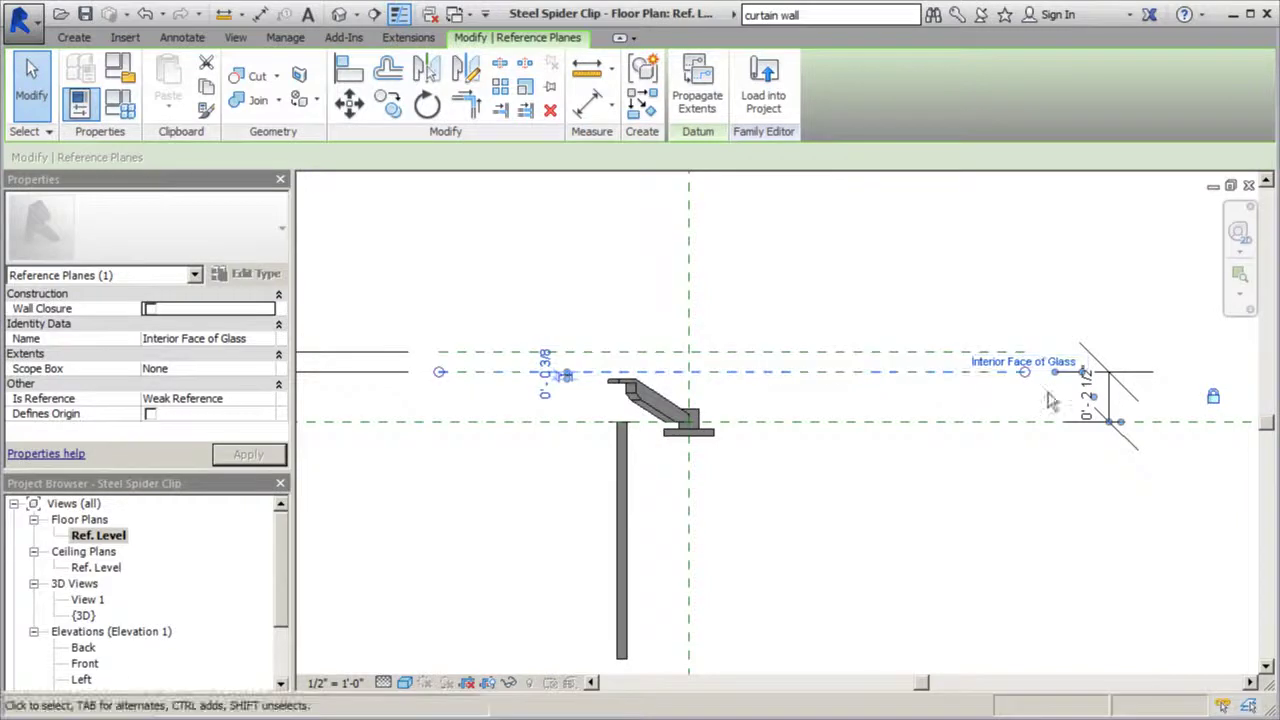
click(810, 478)
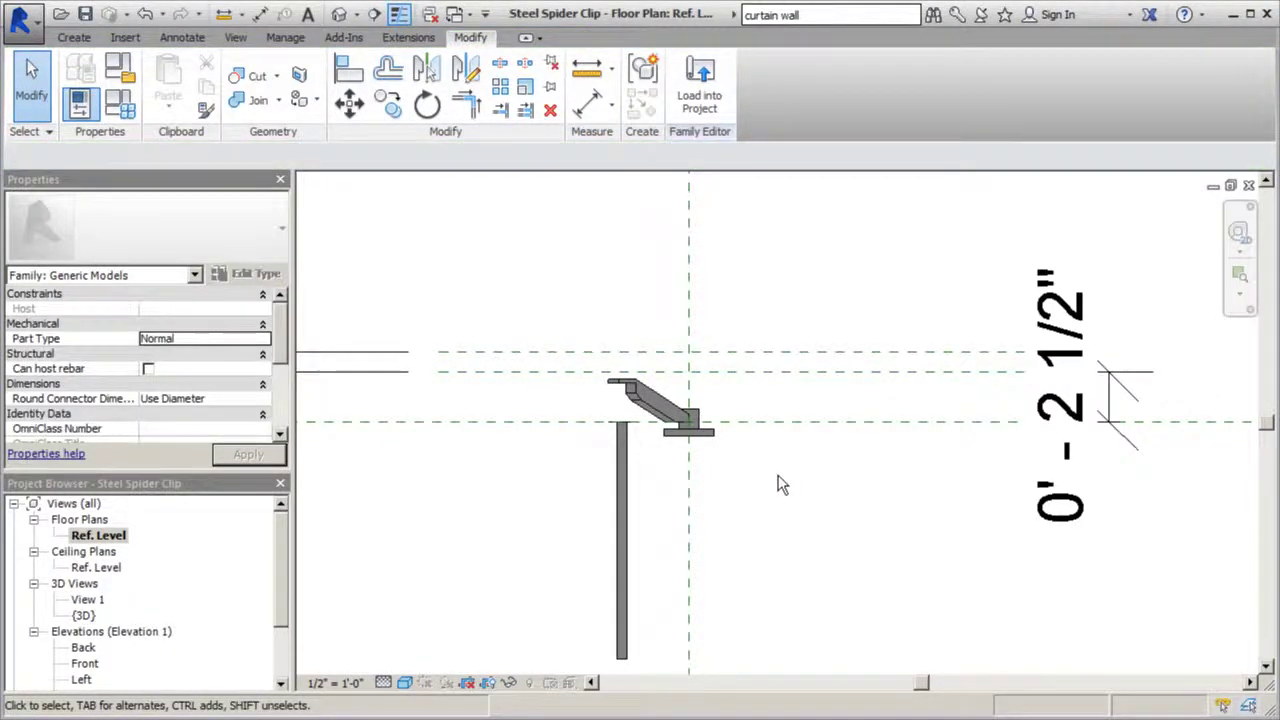
click(622, 522)
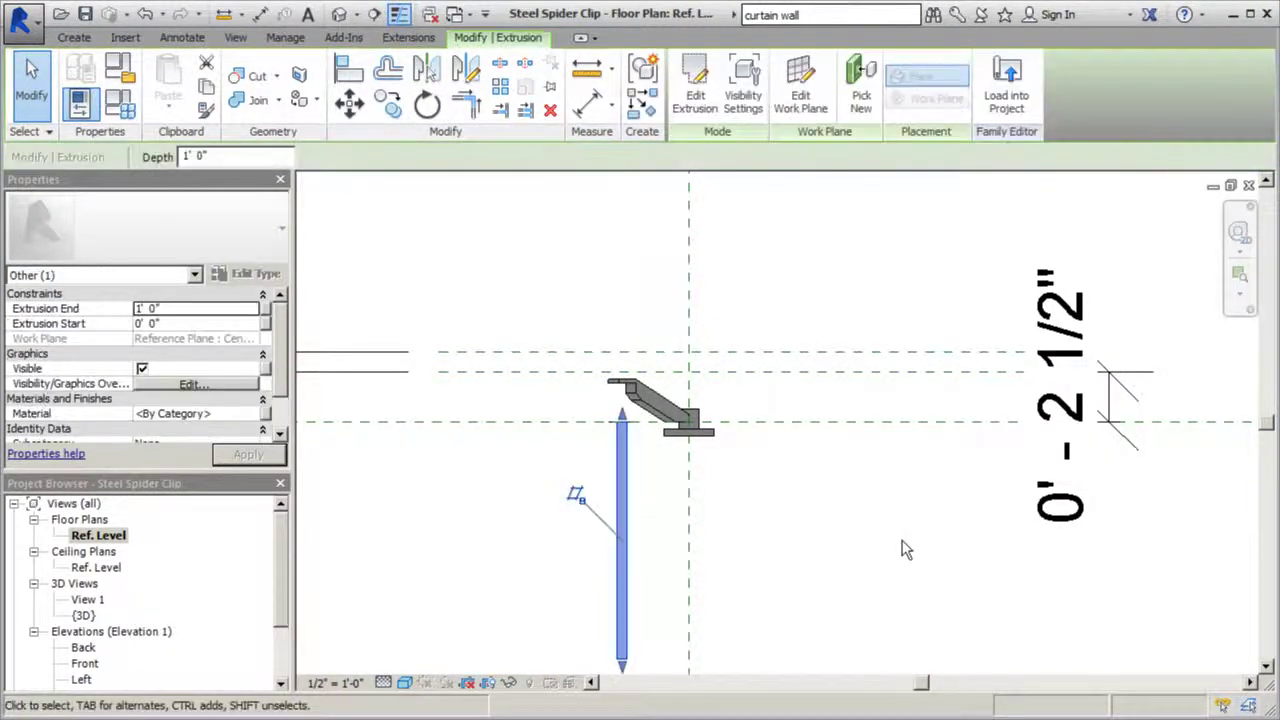
click(800, 95)
click(1122, 496)
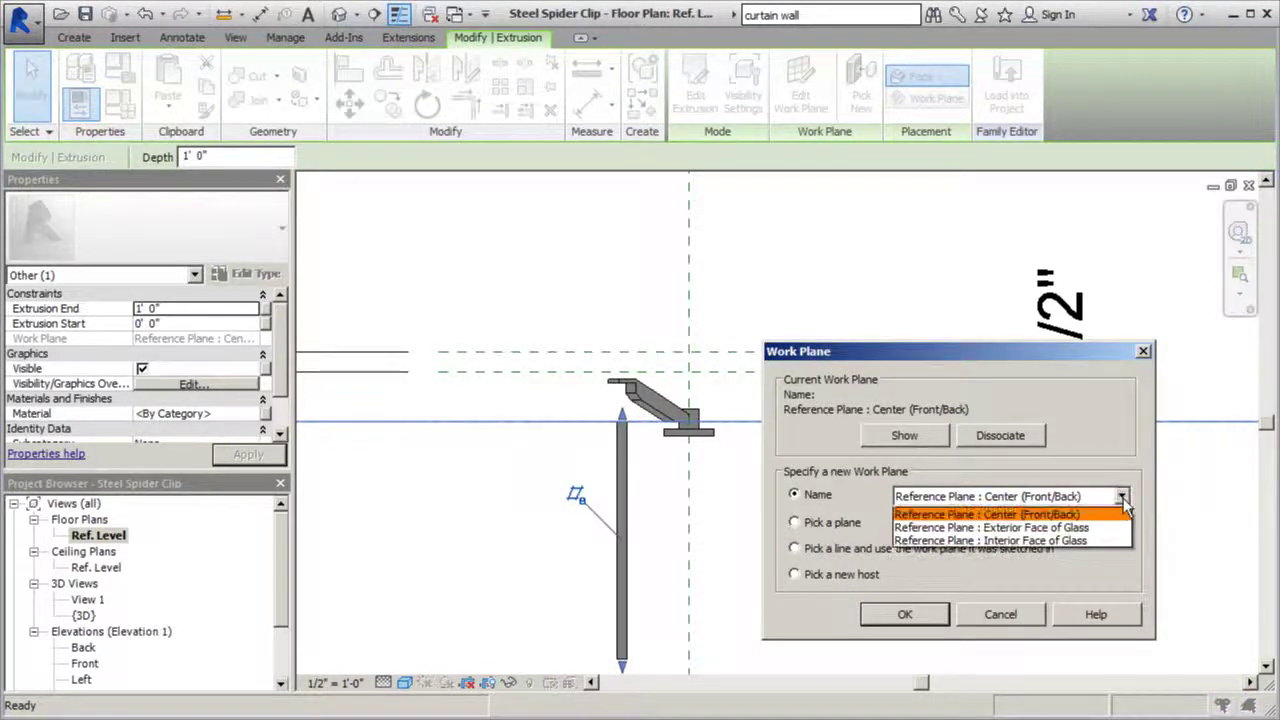
click(1060, 541)
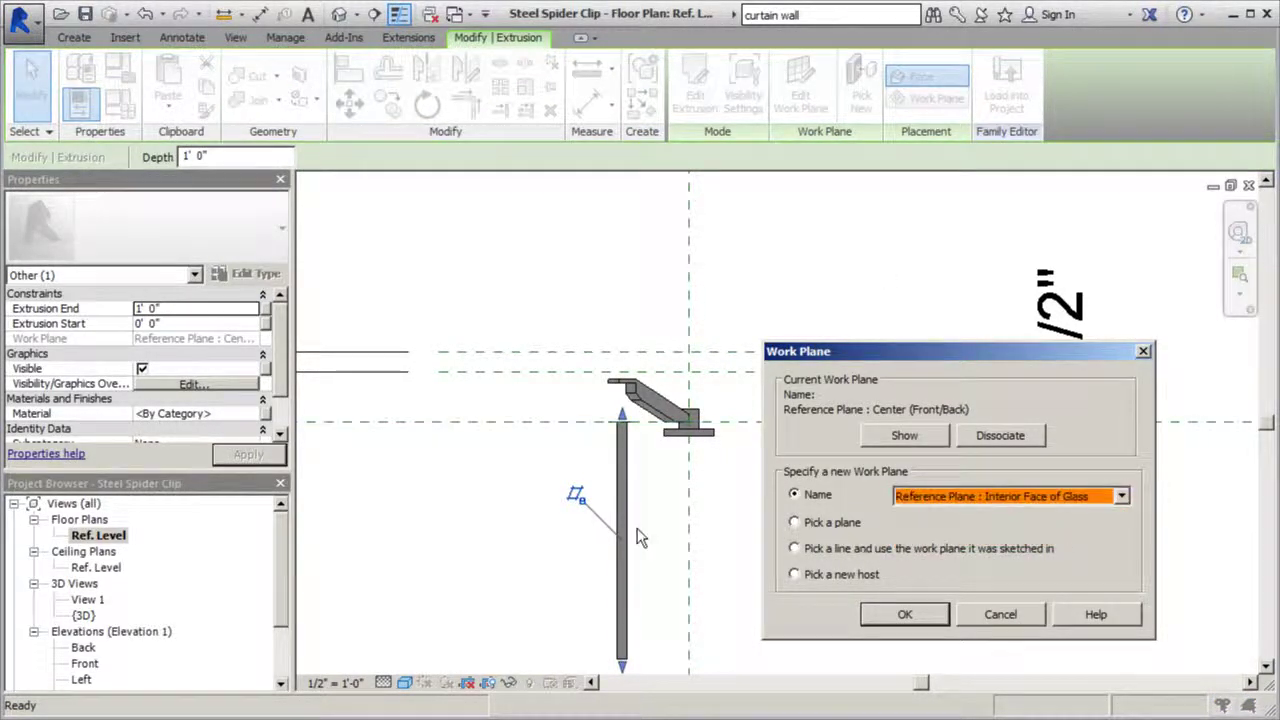
click(882, 612)
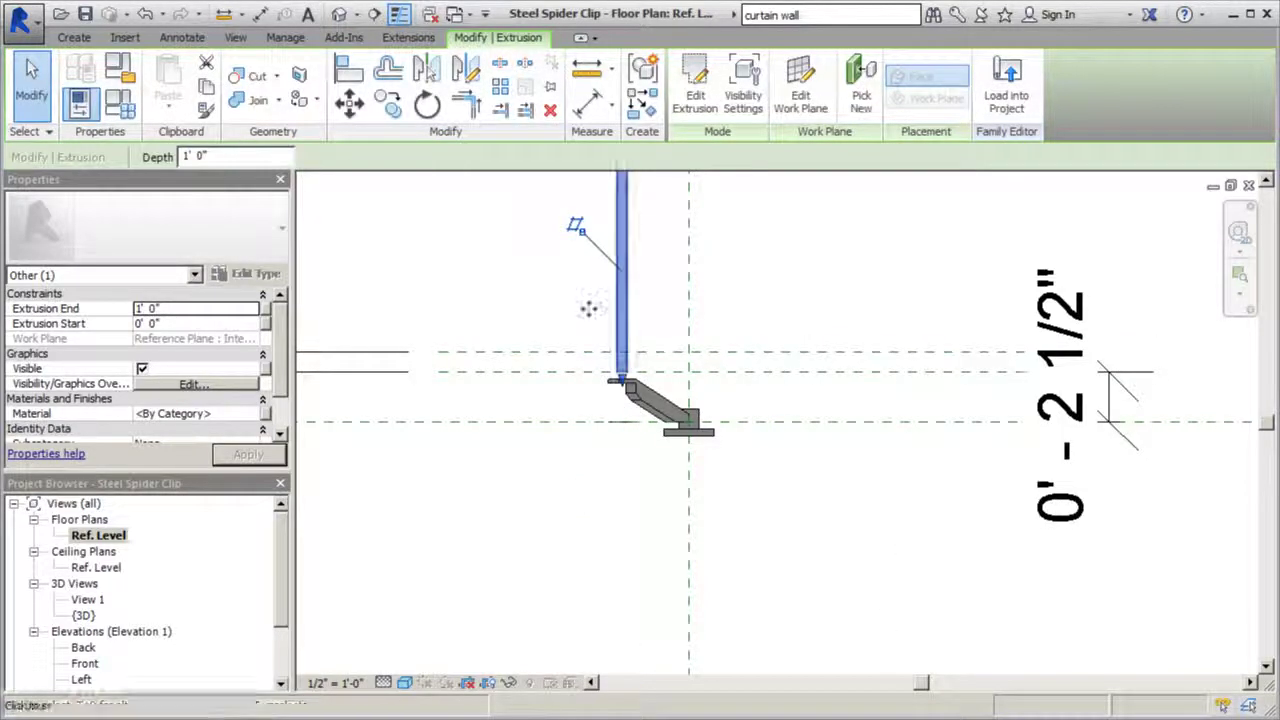
Stretch the bolt cylinder's far end back to the arm's flat end tab, giving an extrusion end of -0' 0 3/8"
scroll(728, 548, down, 2)
scroll(656, 242, up, 2)
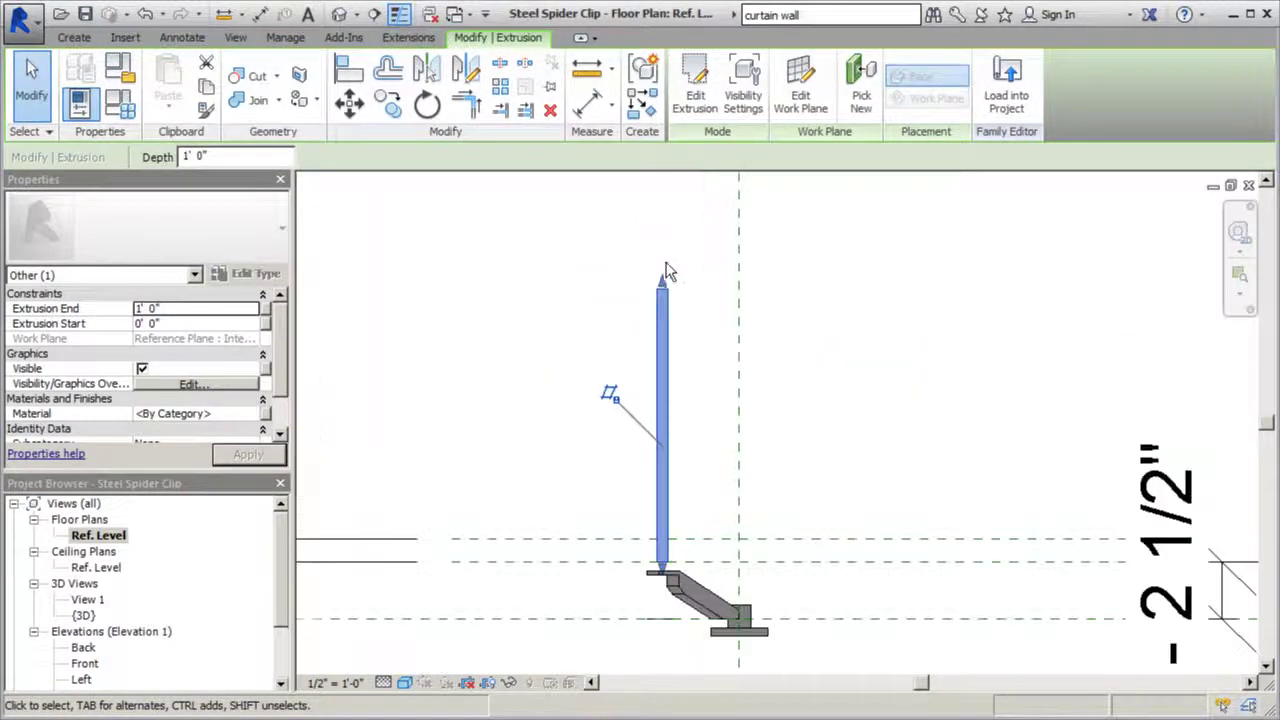
drag(665, 290, 667, 573)
scroll(664, 572, up, 2)
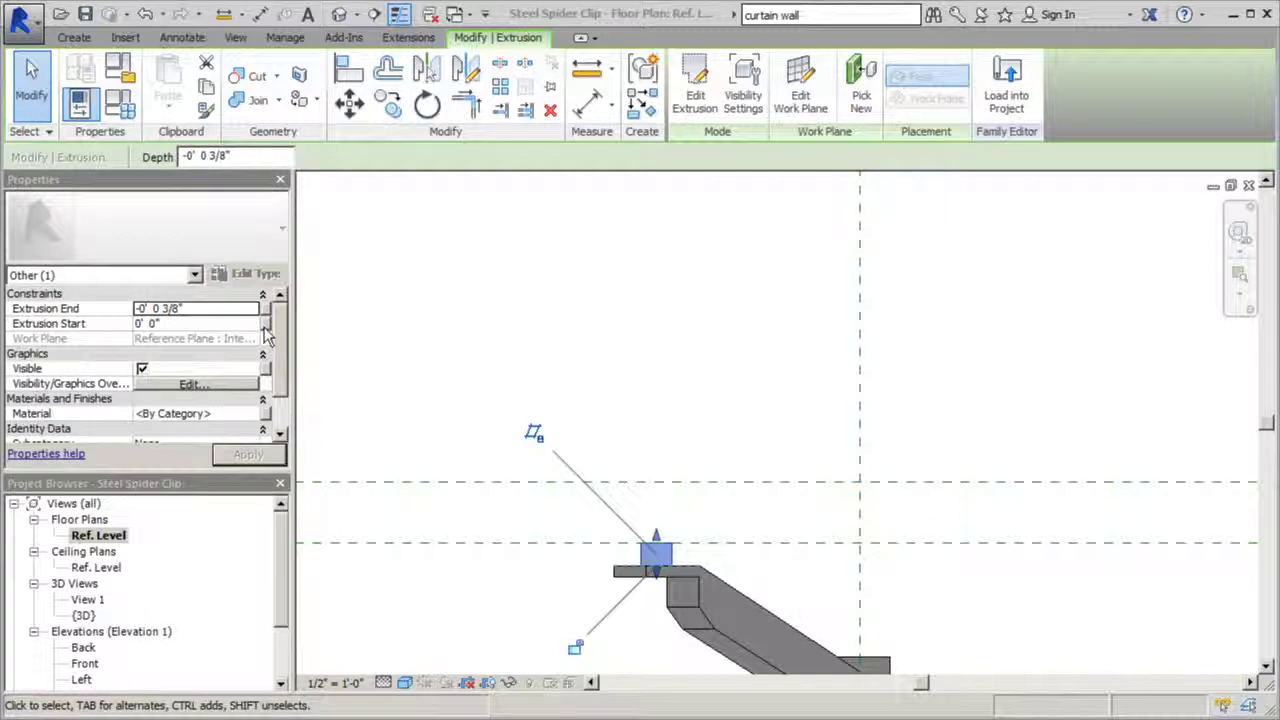
Associate the bolt cylinder's Extrusion Start with the Glass Thickness family parameter
key(Return)
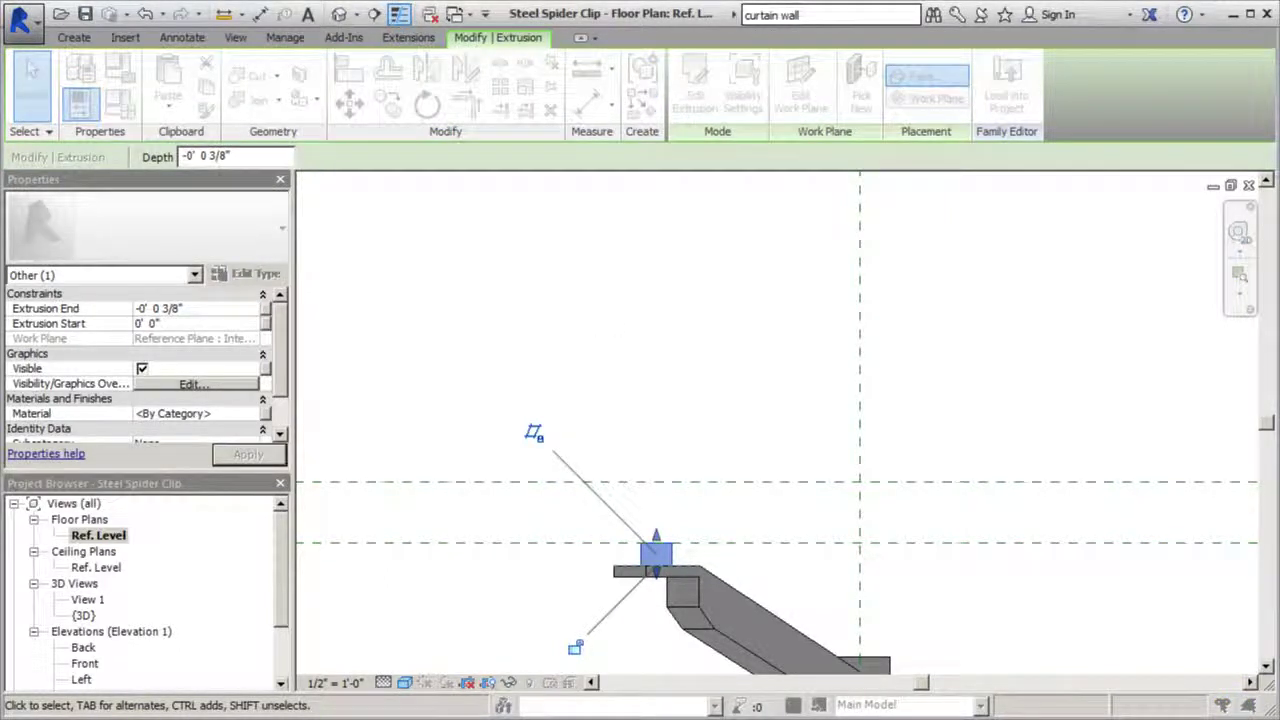
click(257, 323)
drag(841, 253, 767, 190)
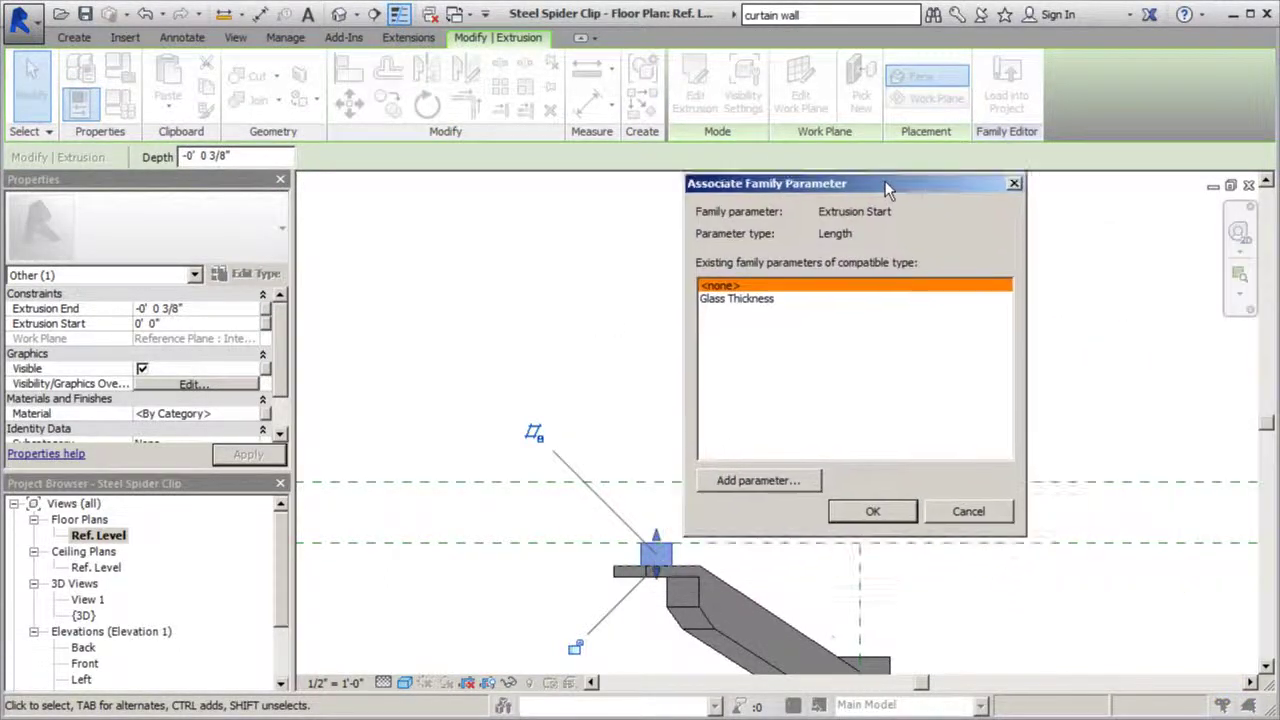
click(745, 299)
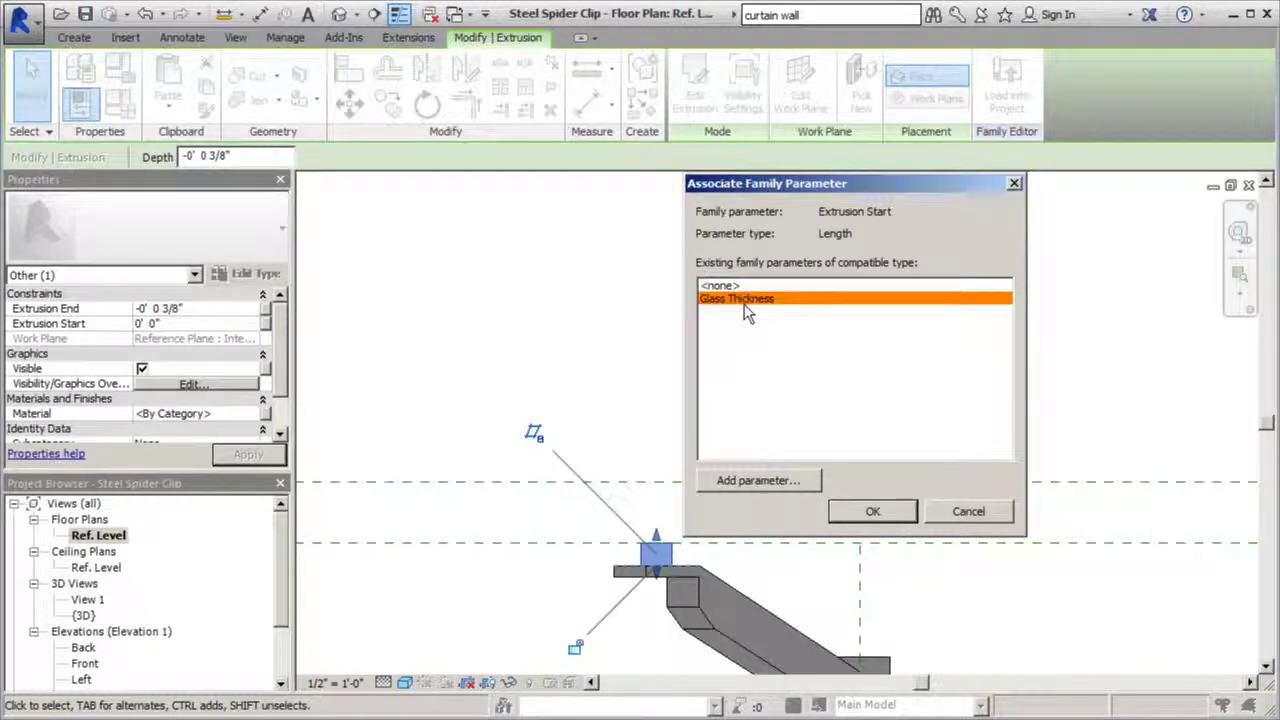
click(868, 515)
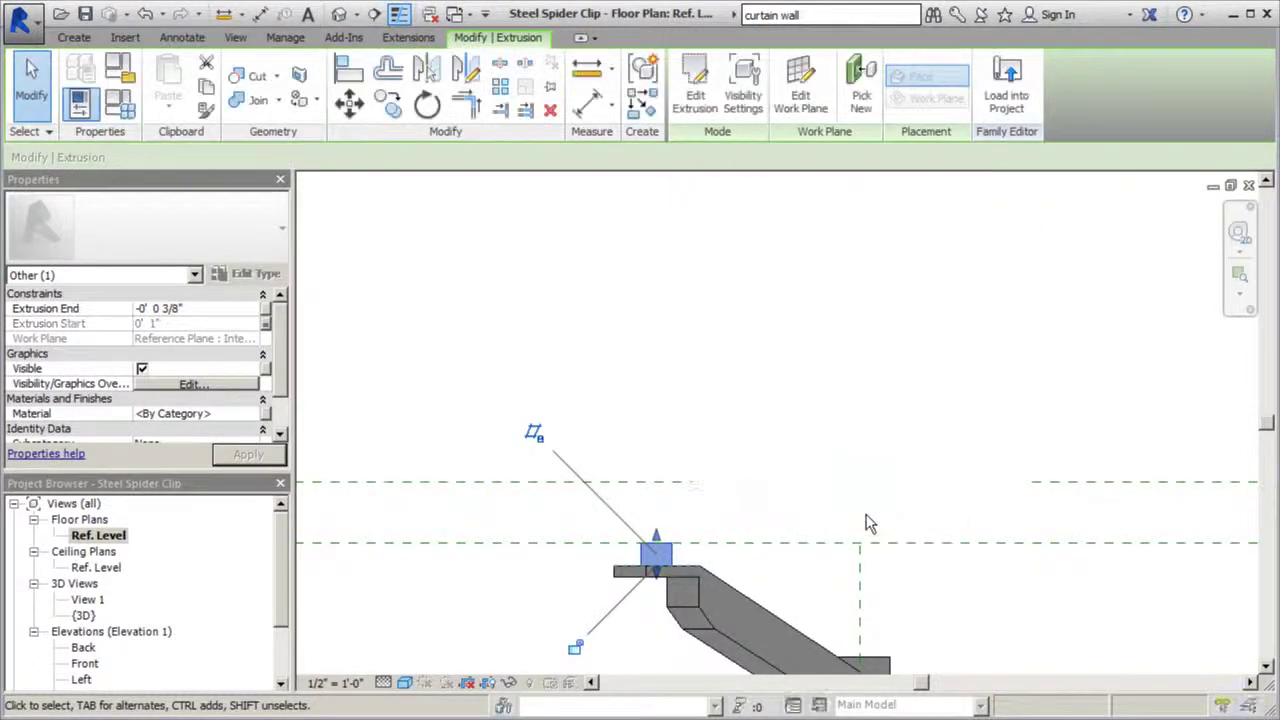
Set the bolt cylinder's Extrusion End to 0, apply it and deselect the cylinder
click(217, 308)
text(0)
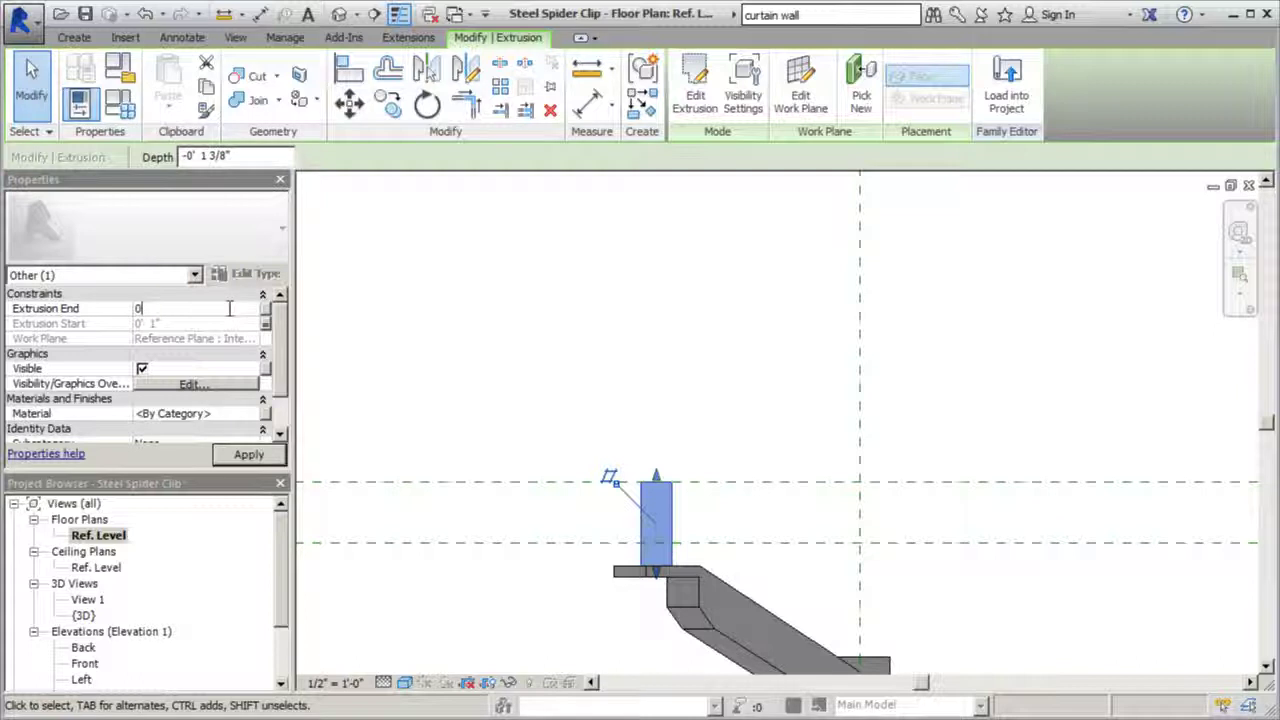
click(249, 454)
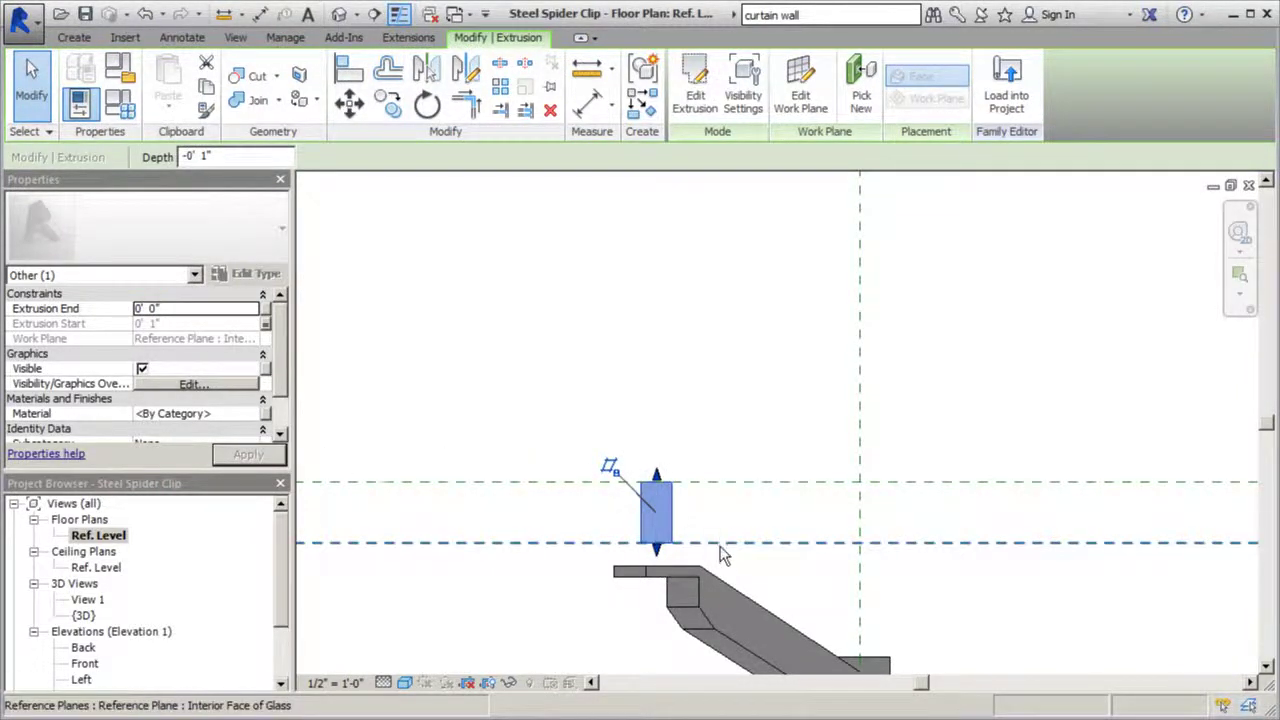
click(677, 402)
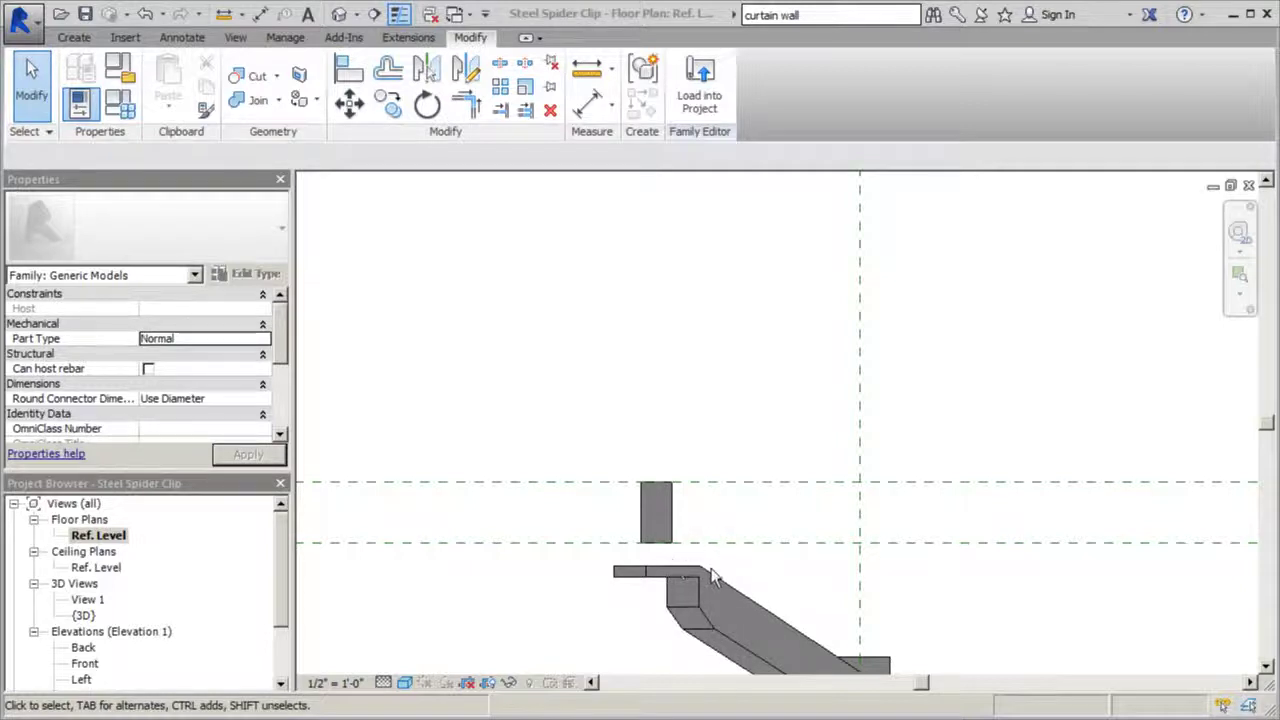
In the Front elevation, create an extrusion from a .5" radius circle centred on the crossing of the end tab's diagonals
double_click(85, 663)
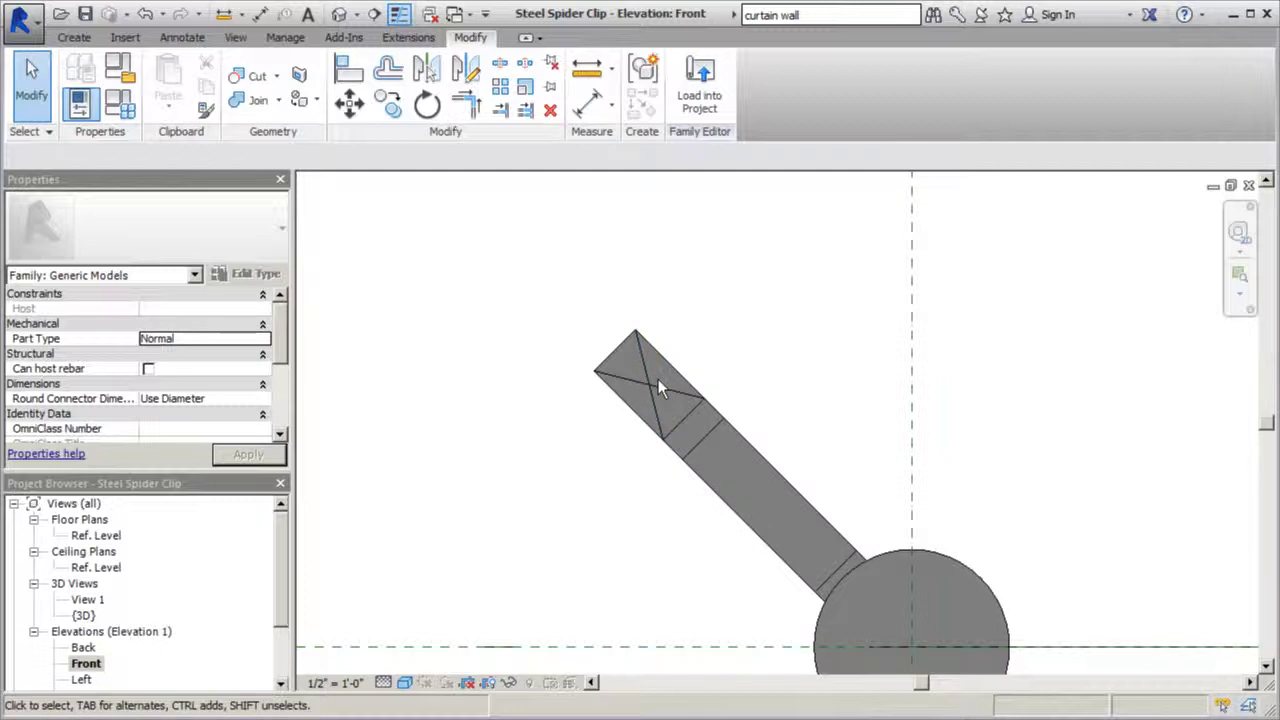
click(74, 37)
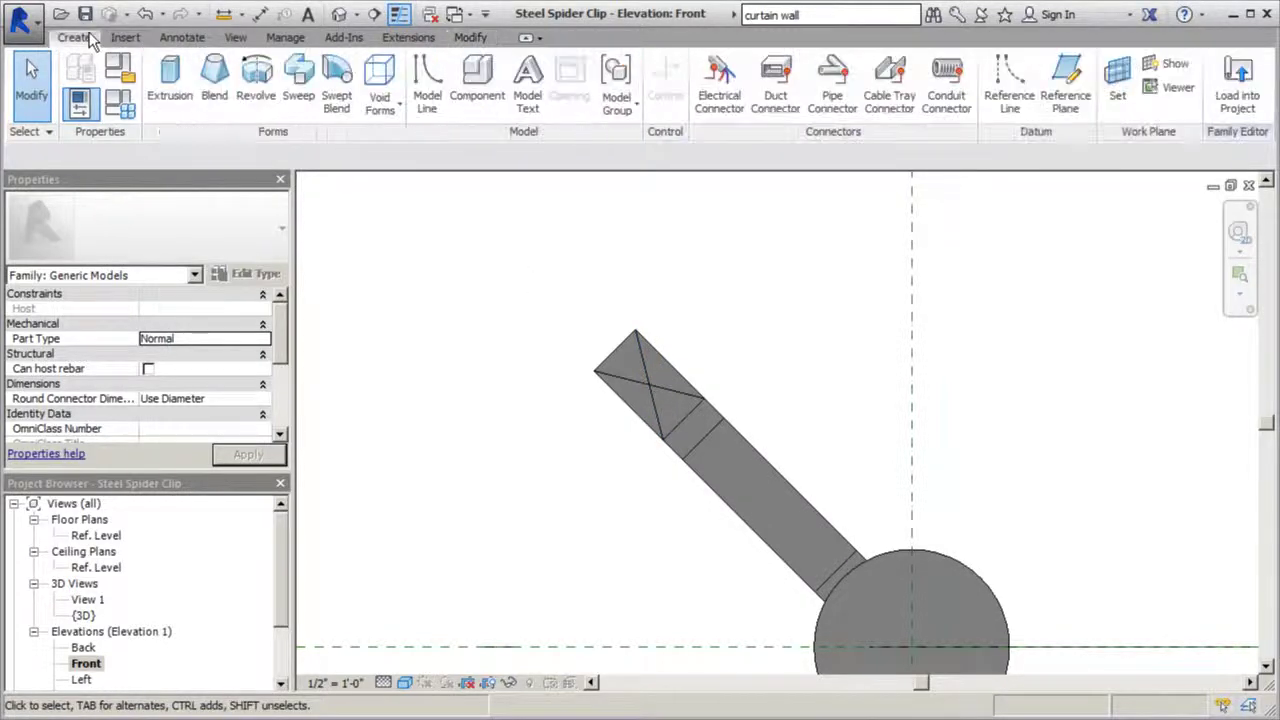
click(170, 78)
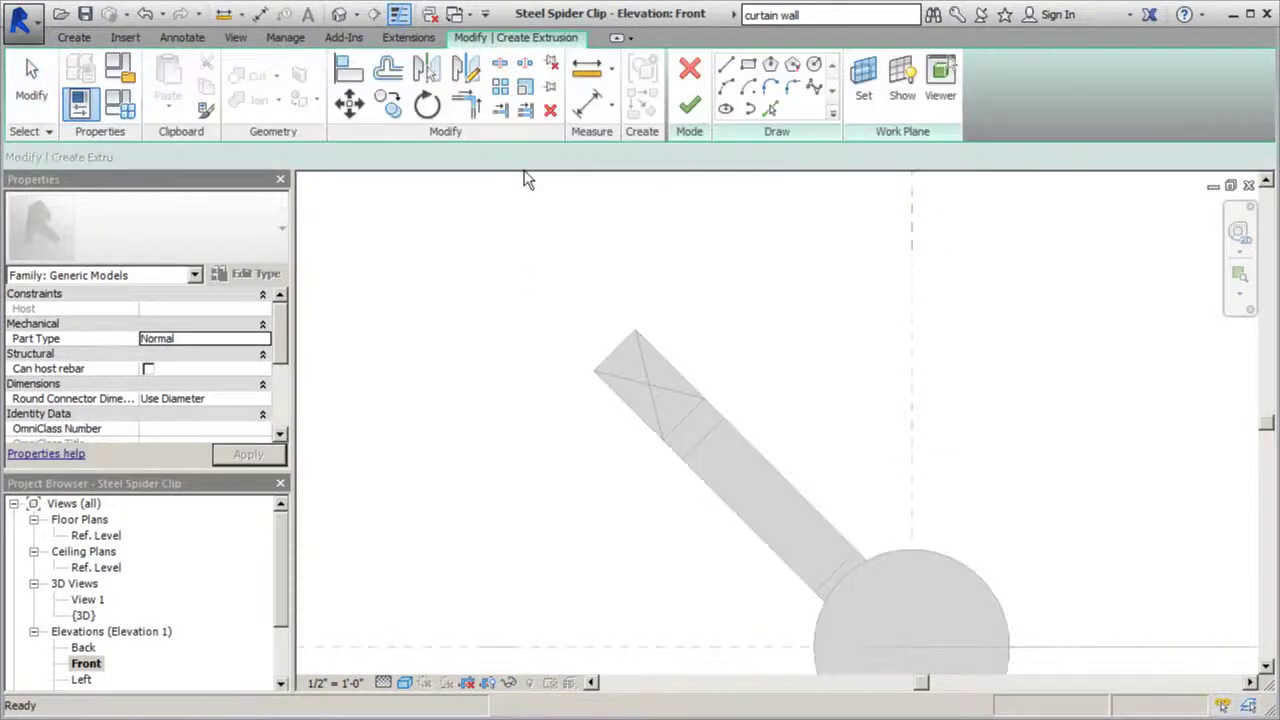
click(814, 65)
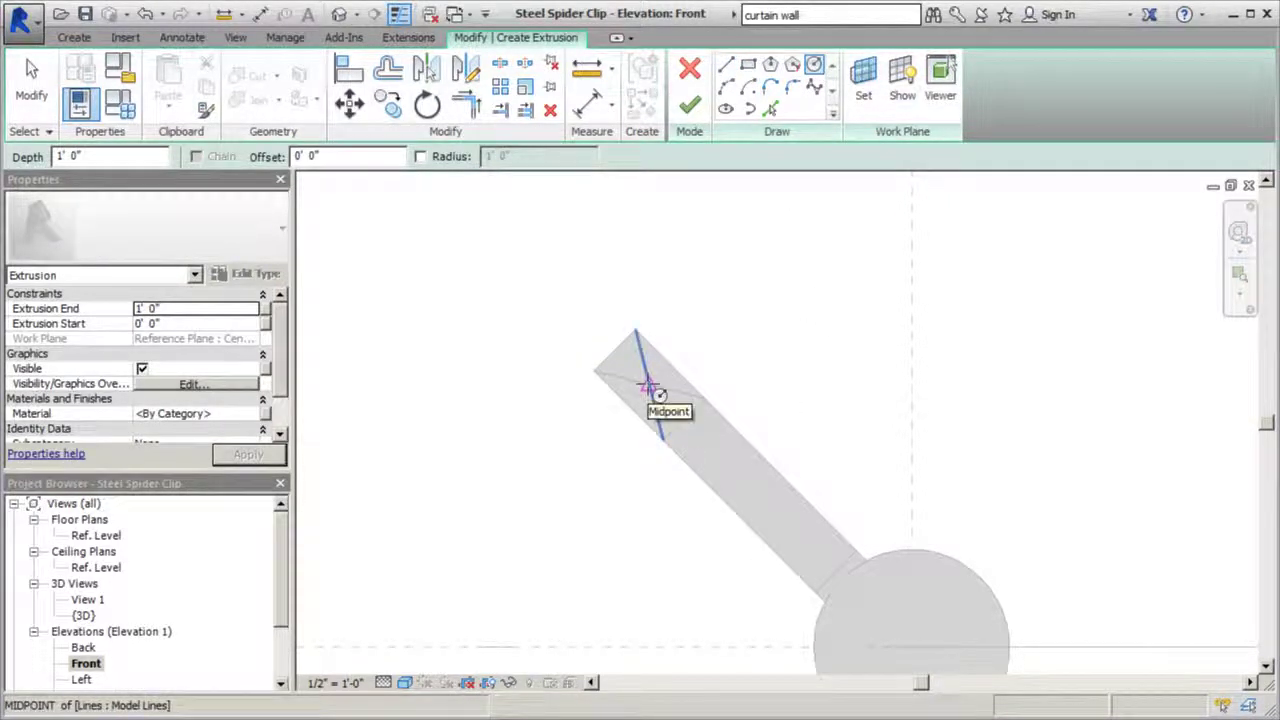
click(648, 387)
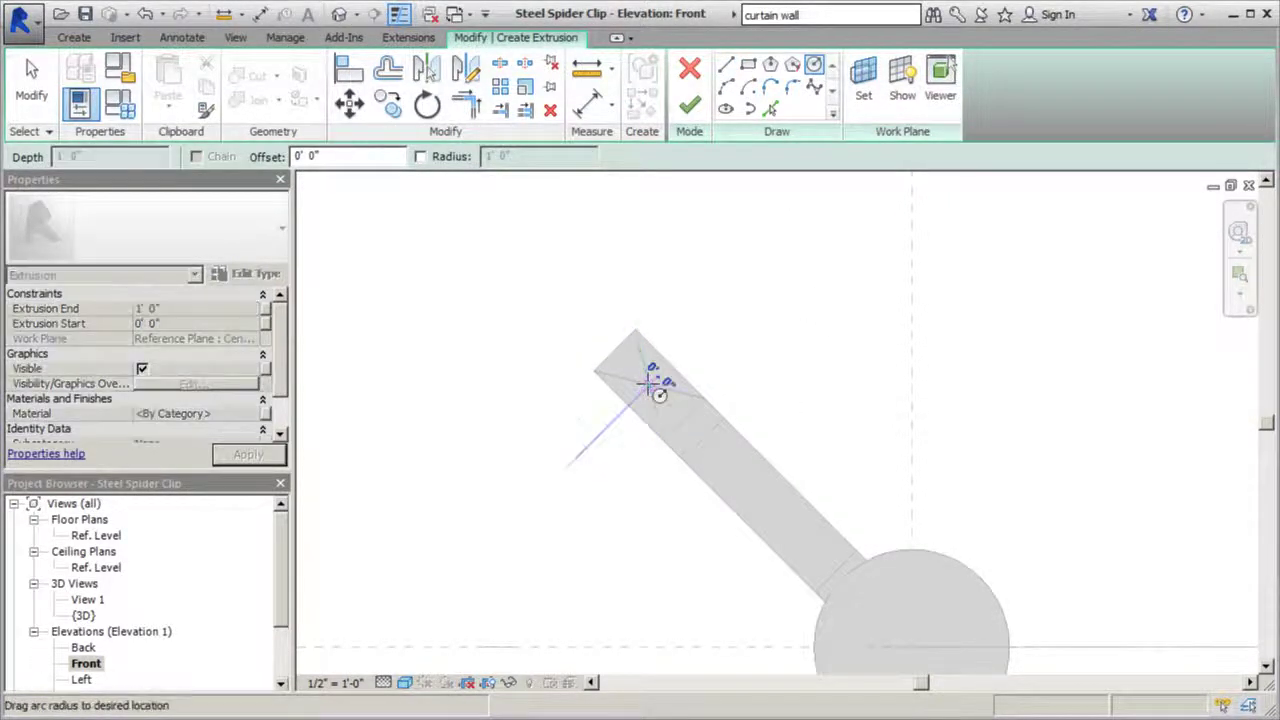
text(.5)
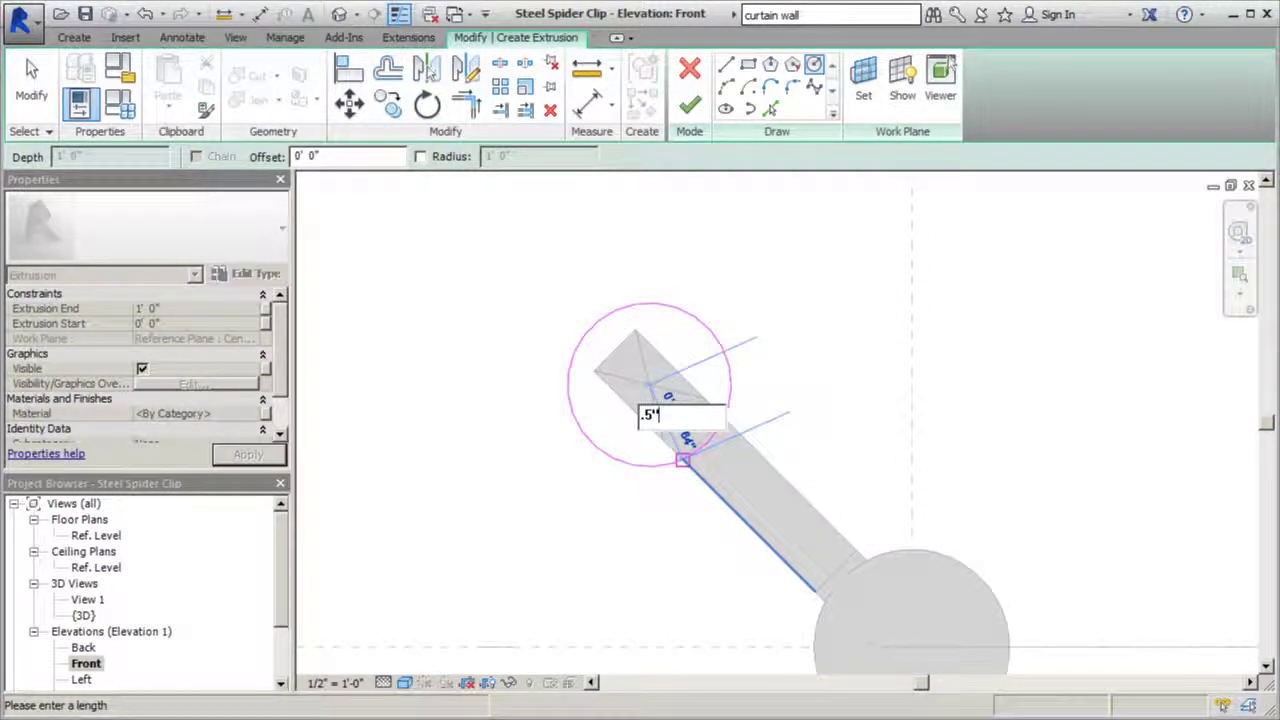
key(Return)
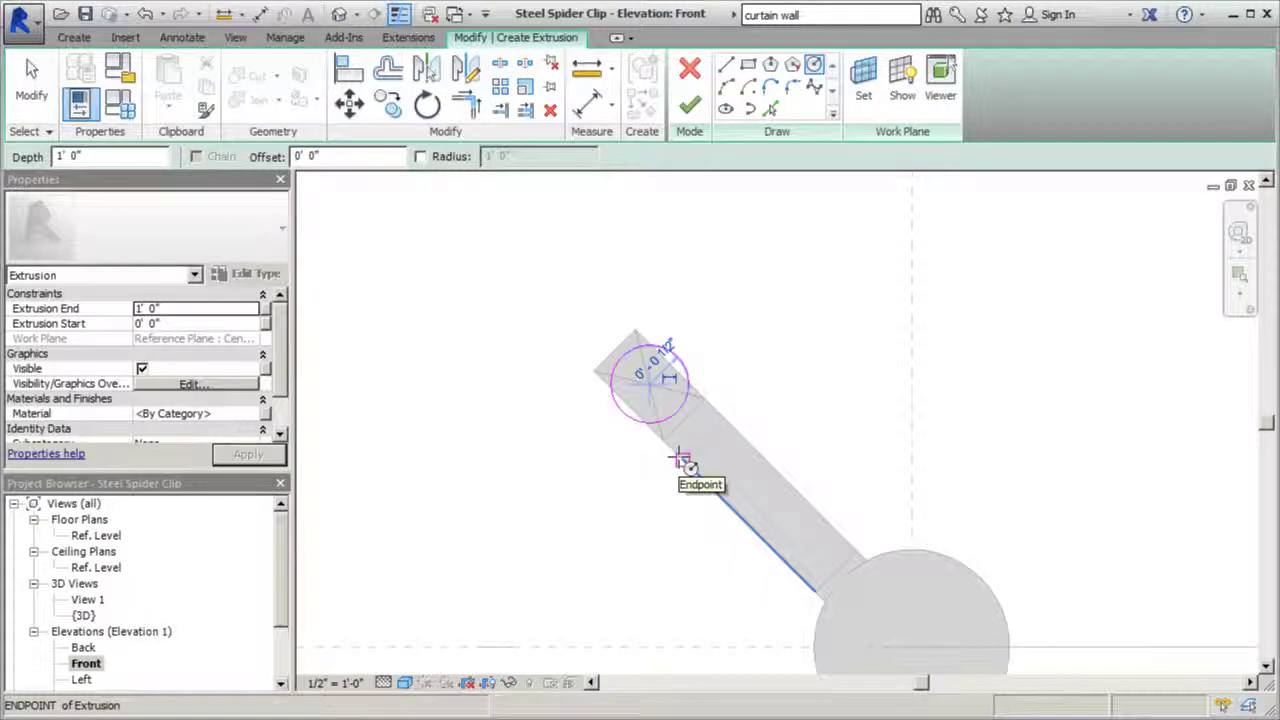
click(689, 104)
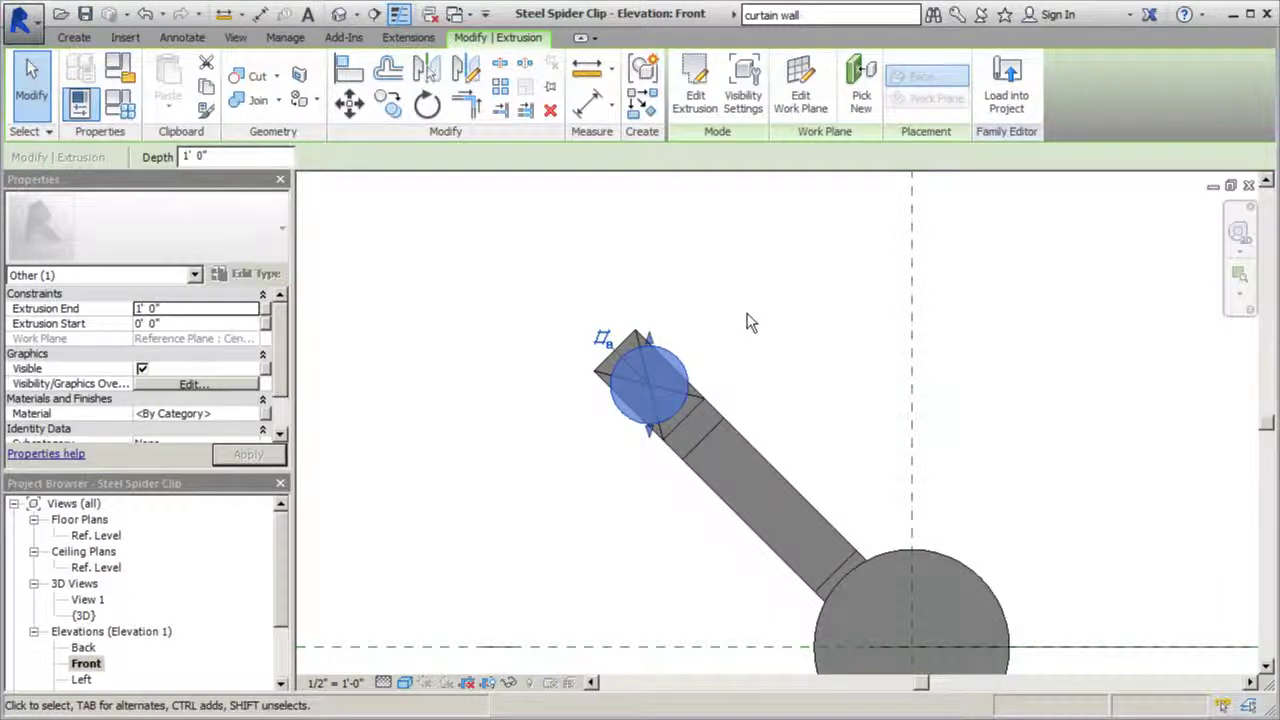
click(800, 112)
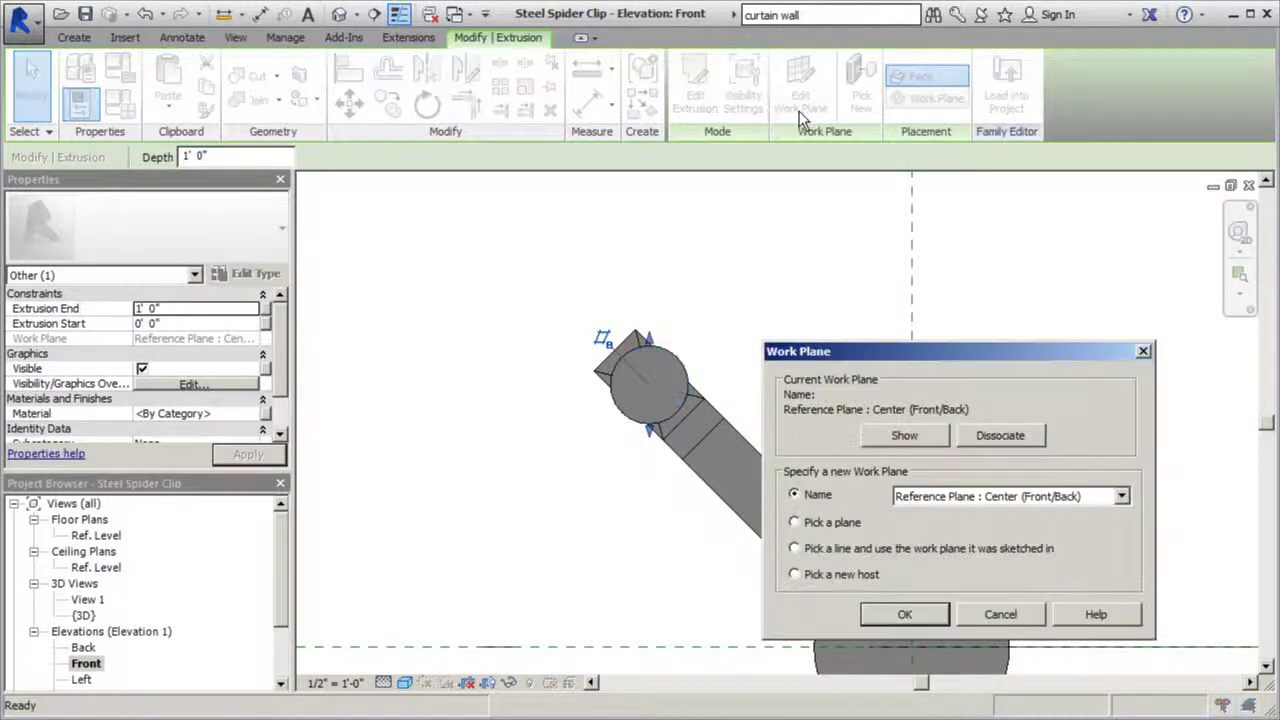
click(1143, 351)
click(1063, 354)
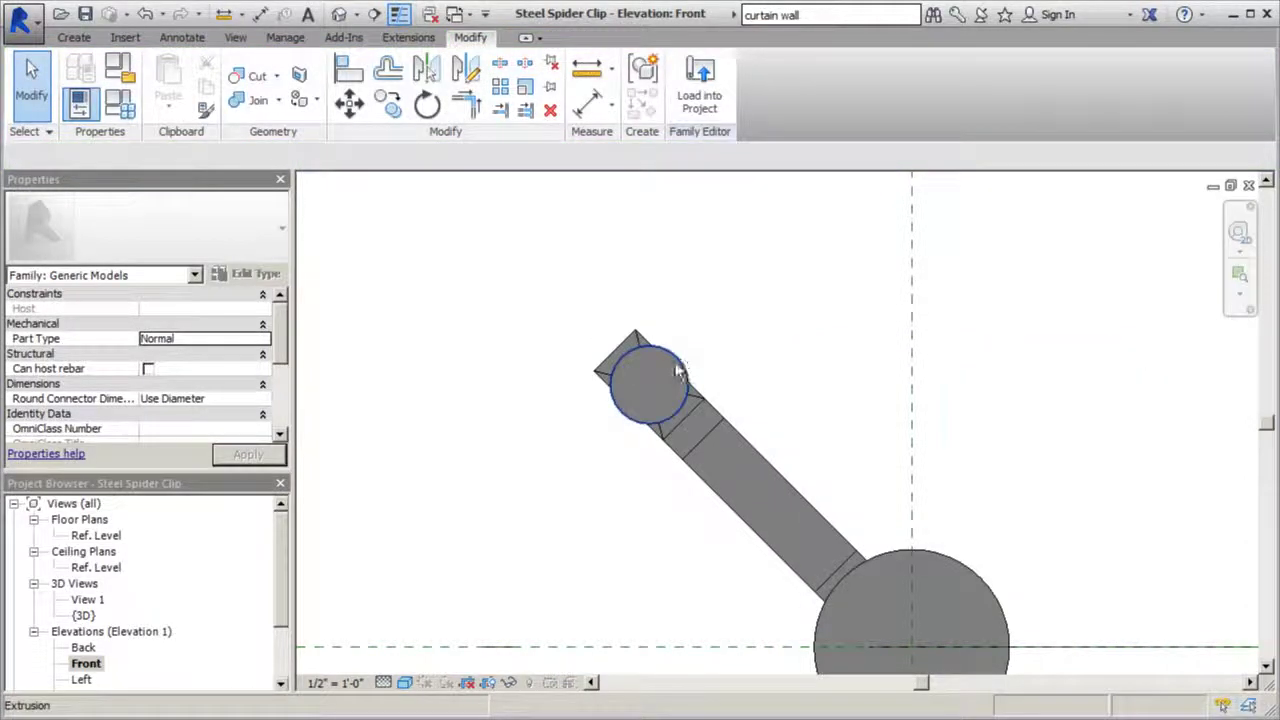
click(678, 371)
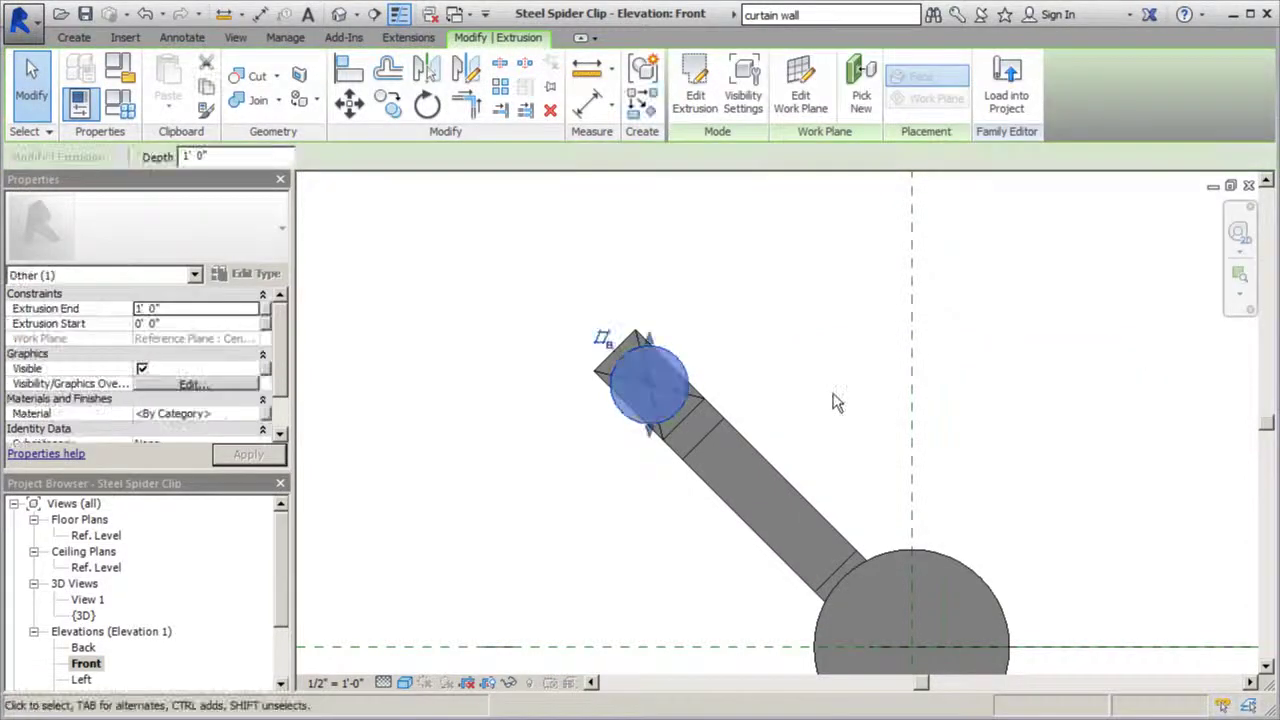
click(338, 14)
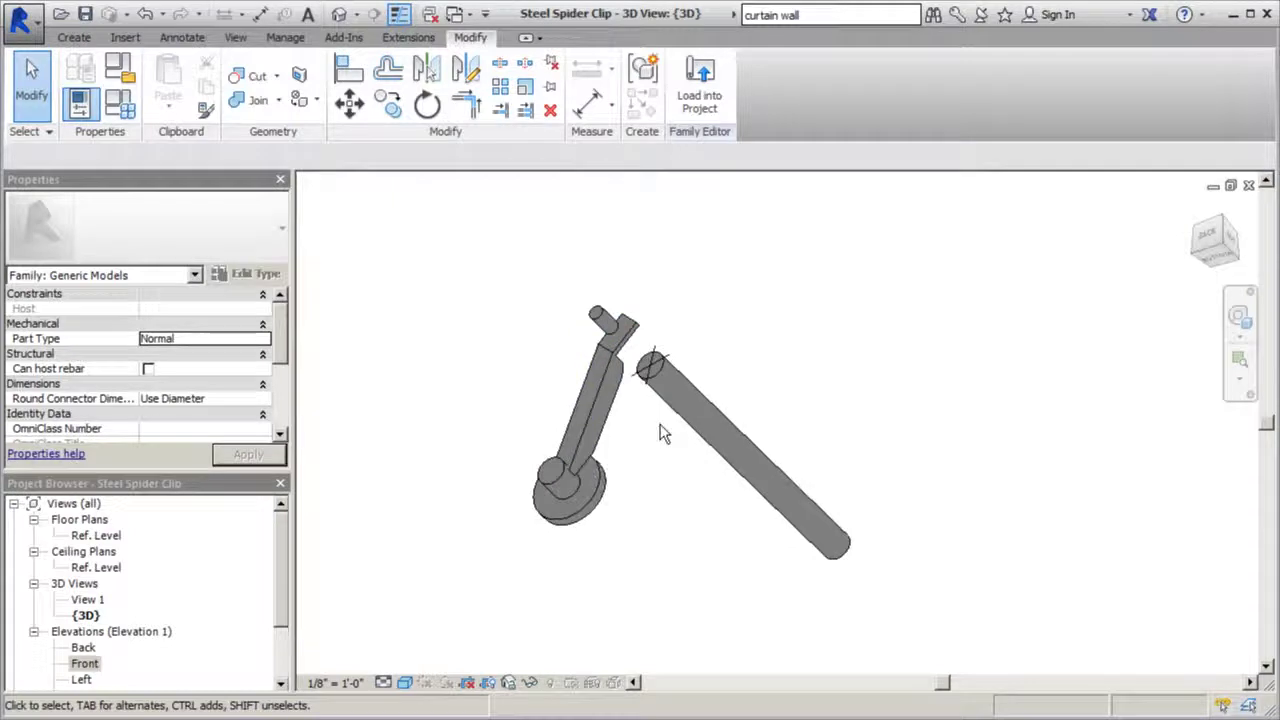
In the Ref. Level floor plan, move the 1' 0" long washer cylinder's work plane to the Interior Face of Glass reference plane
double_click(98, 536)
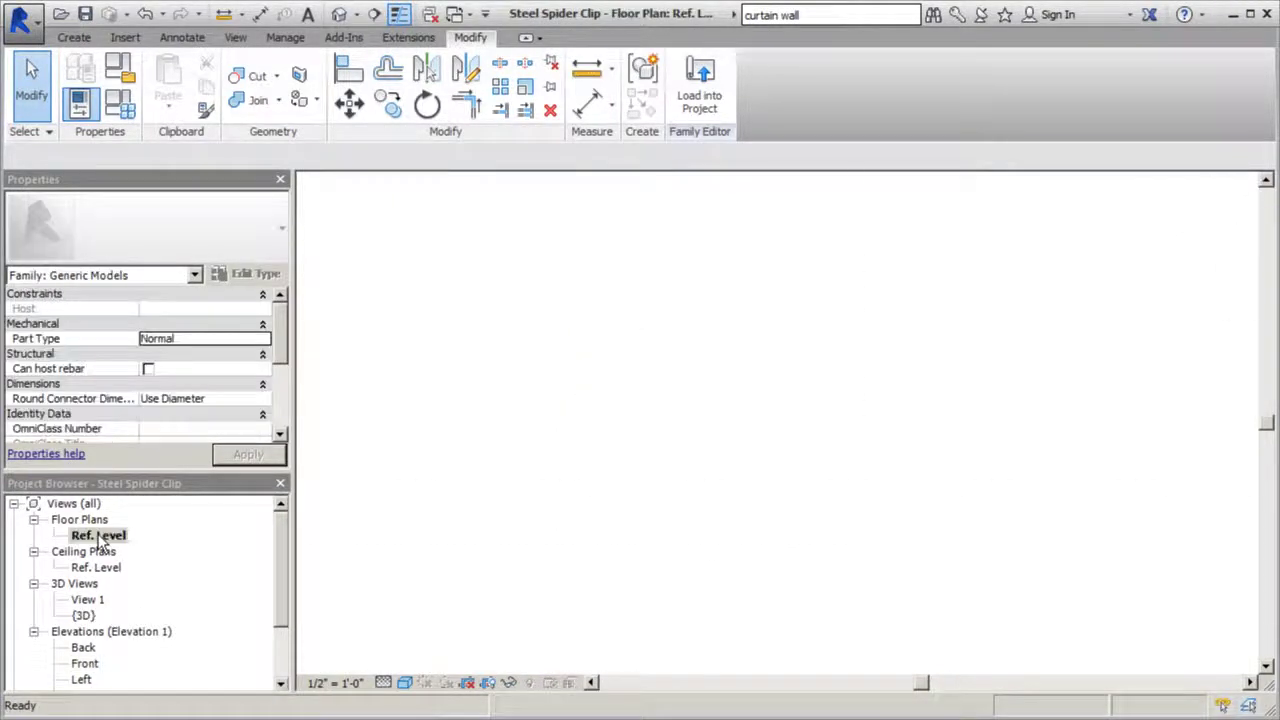
scroll(657, 357, down, 2)
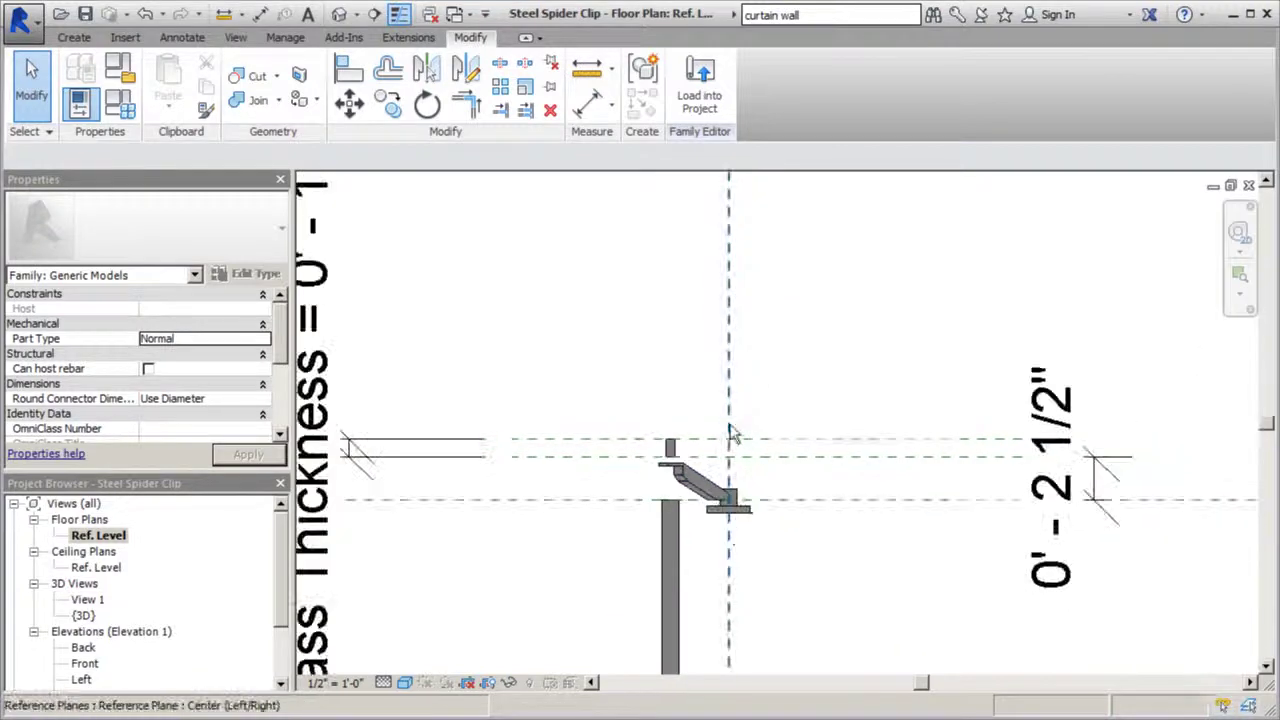
click(676, 555)
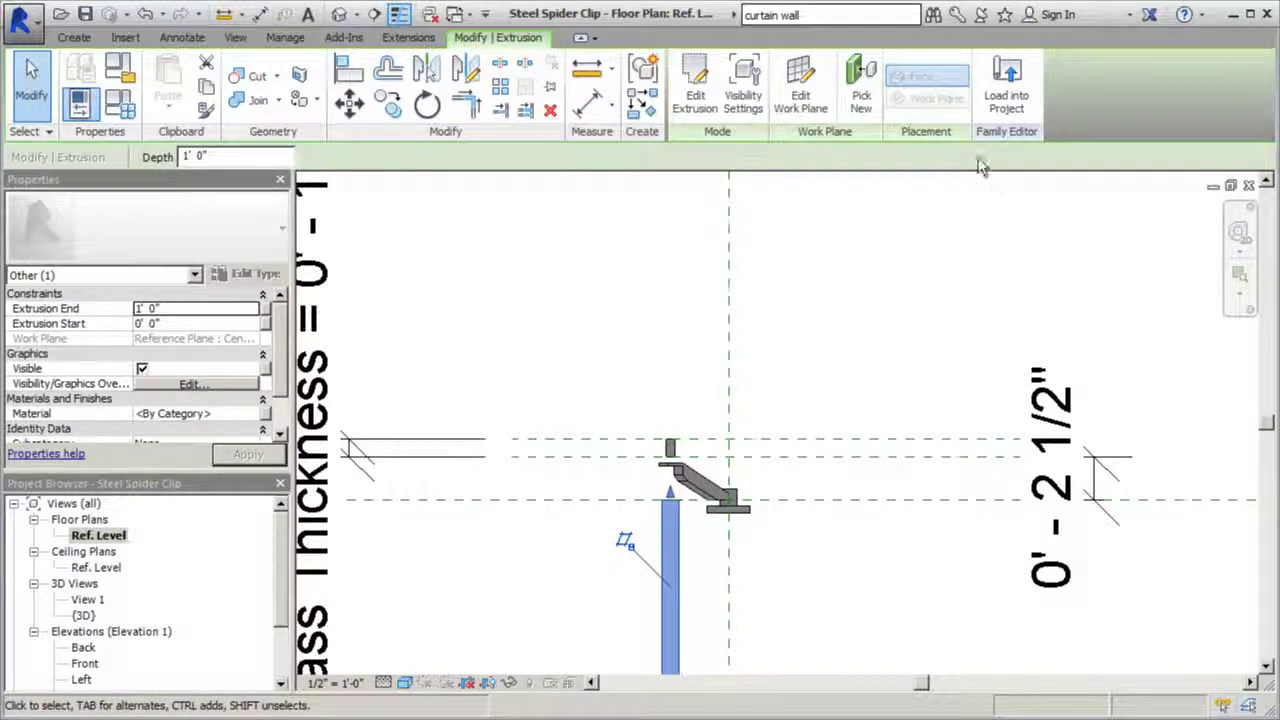
click(800, 95)
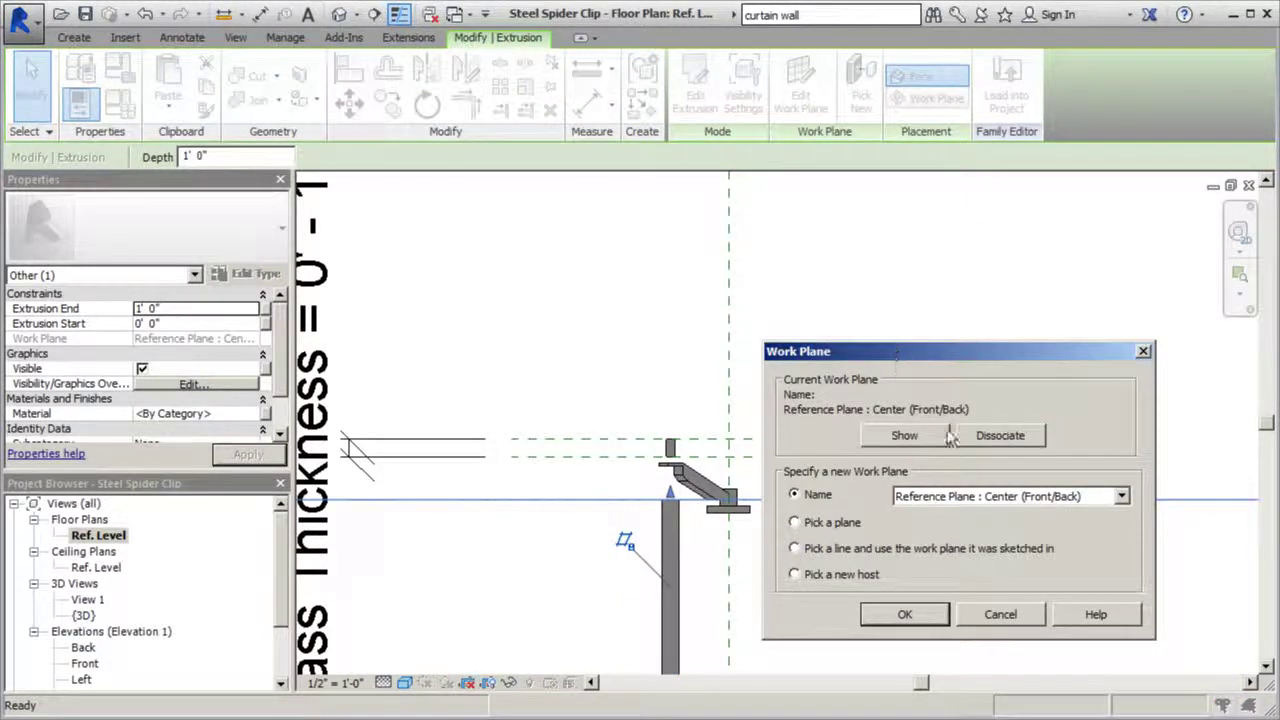
click(1119, 499)
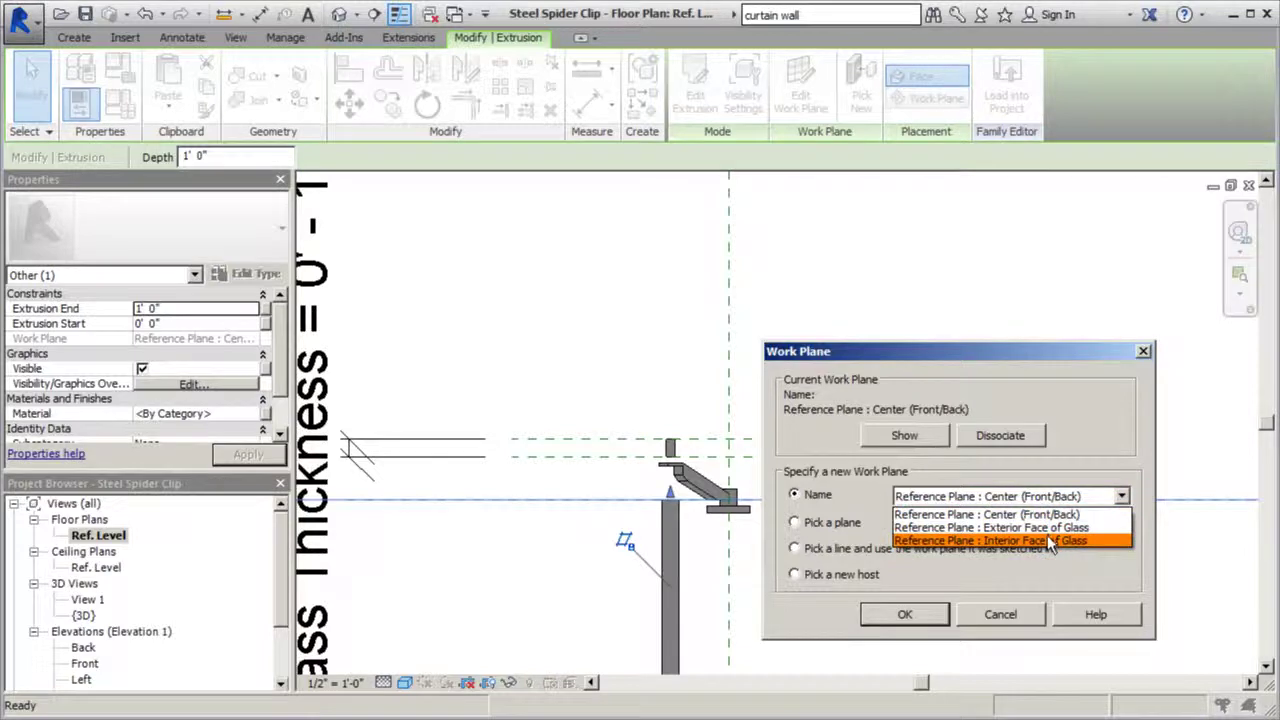
click(1000, 541)
click(904, 614)
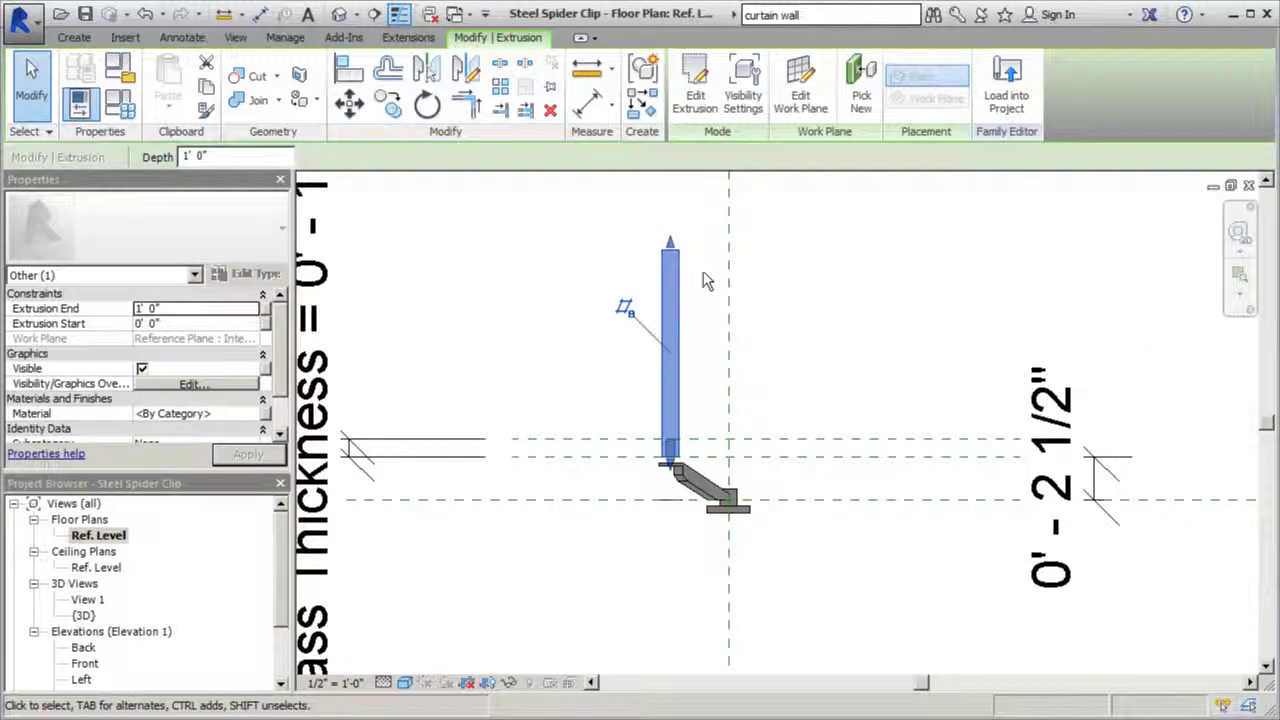
Stretch the washer cylinder's far end back to the arm's flat end tab, giving an extrusion end of -0' 0 3/8", and deselect it
drag(670, 244, 680, 462)
scroll(674, 465, up, 2)
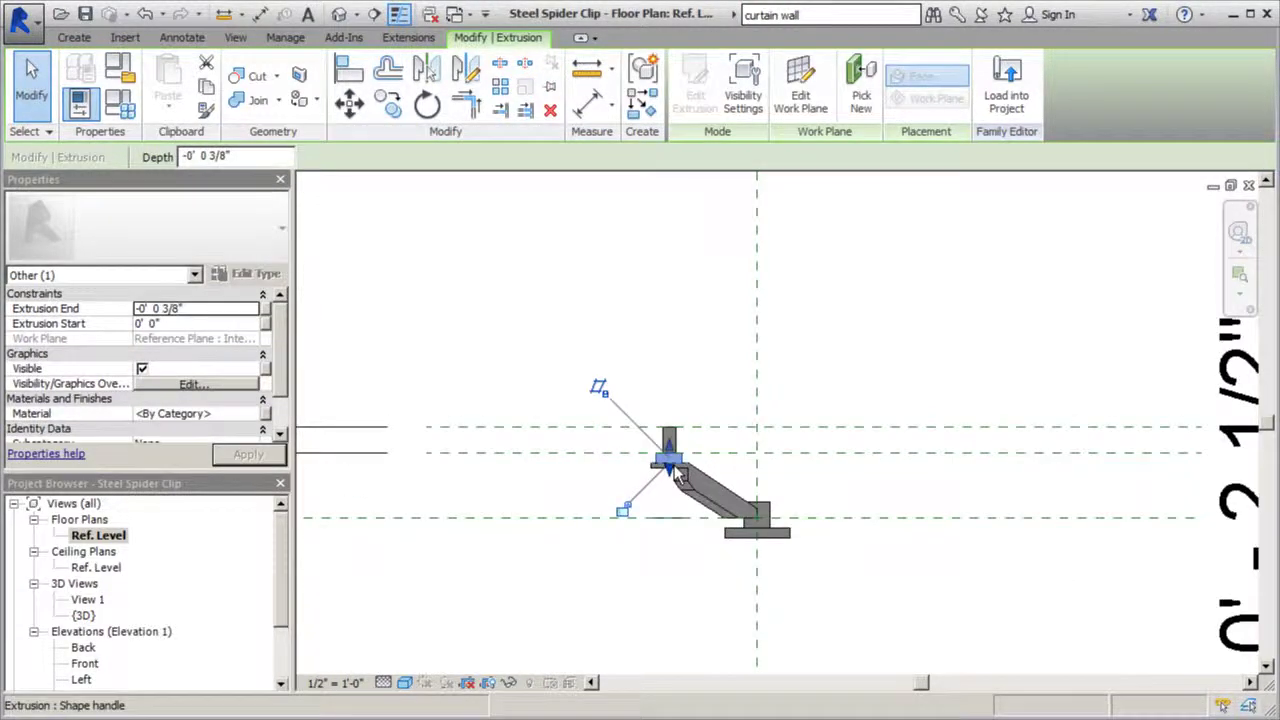
scroll(670, 460, up, 2)
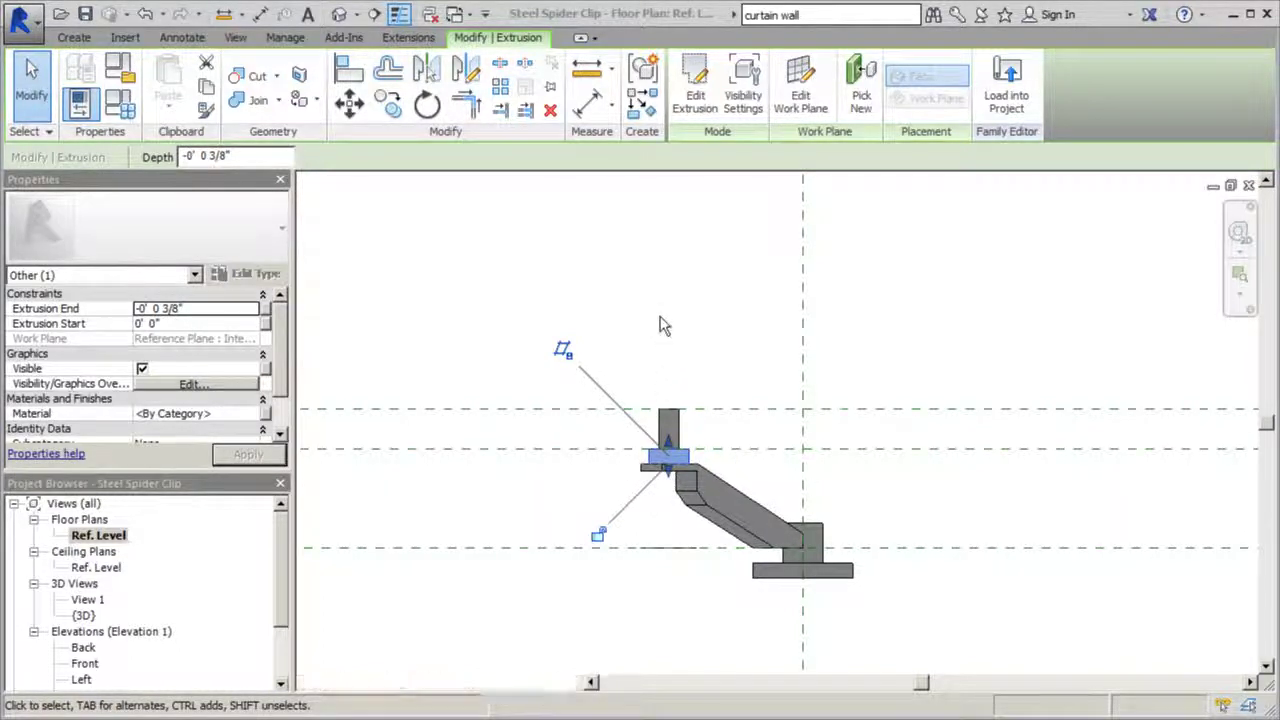
click(701, 312)
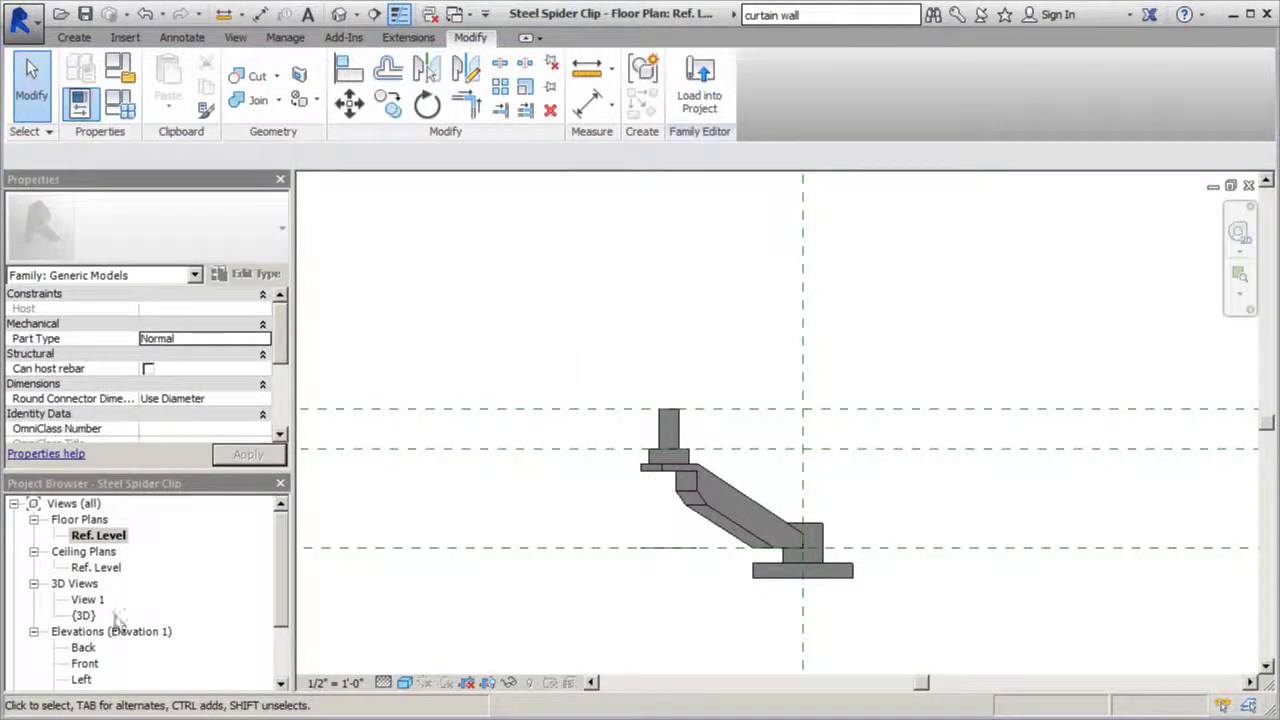
In the Front elevation, create an extrusion from a .75" radius circle centred on the crossing of the end tab's diagonals
double_click(86, 665)
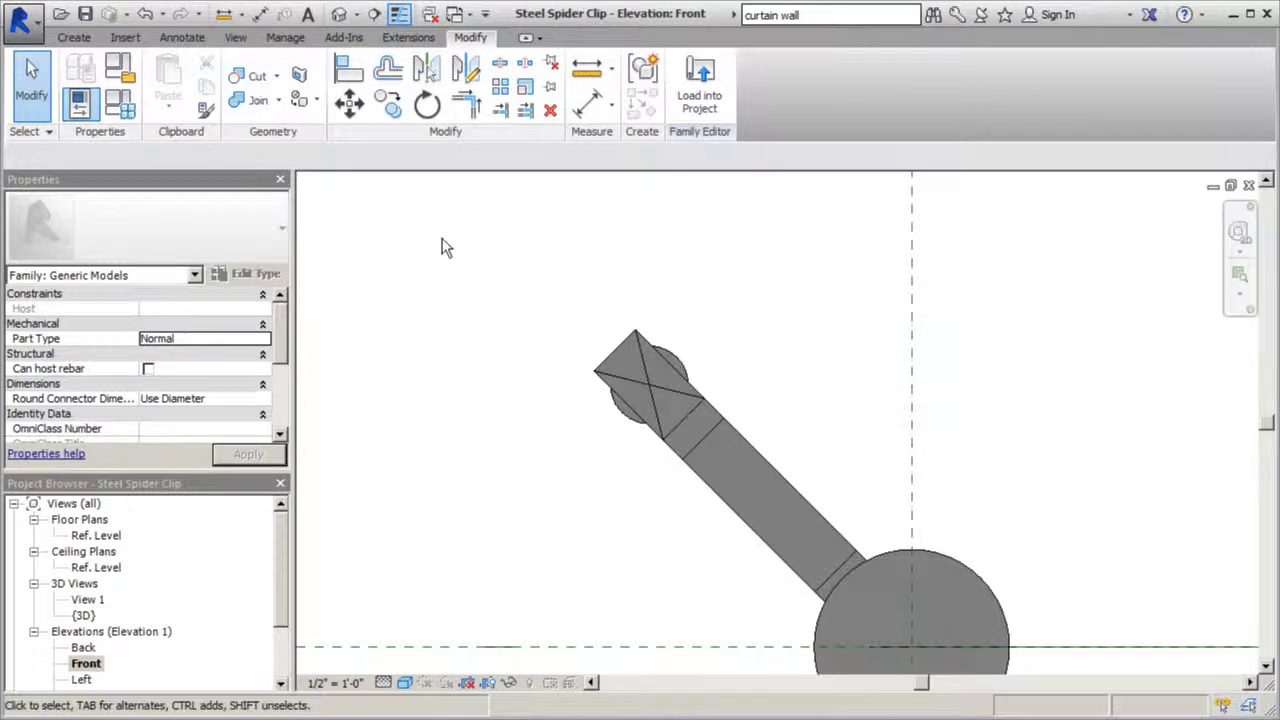
click(84, 42)
click(170, 80)
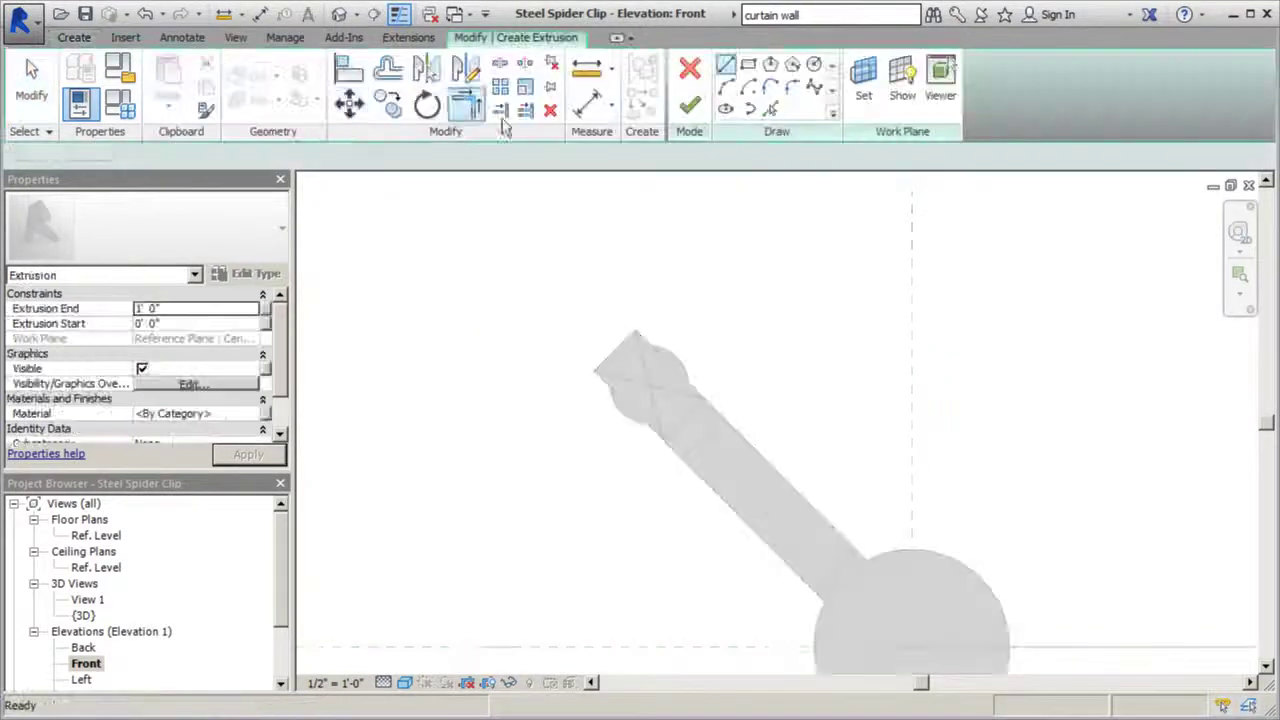
click(815, 64)
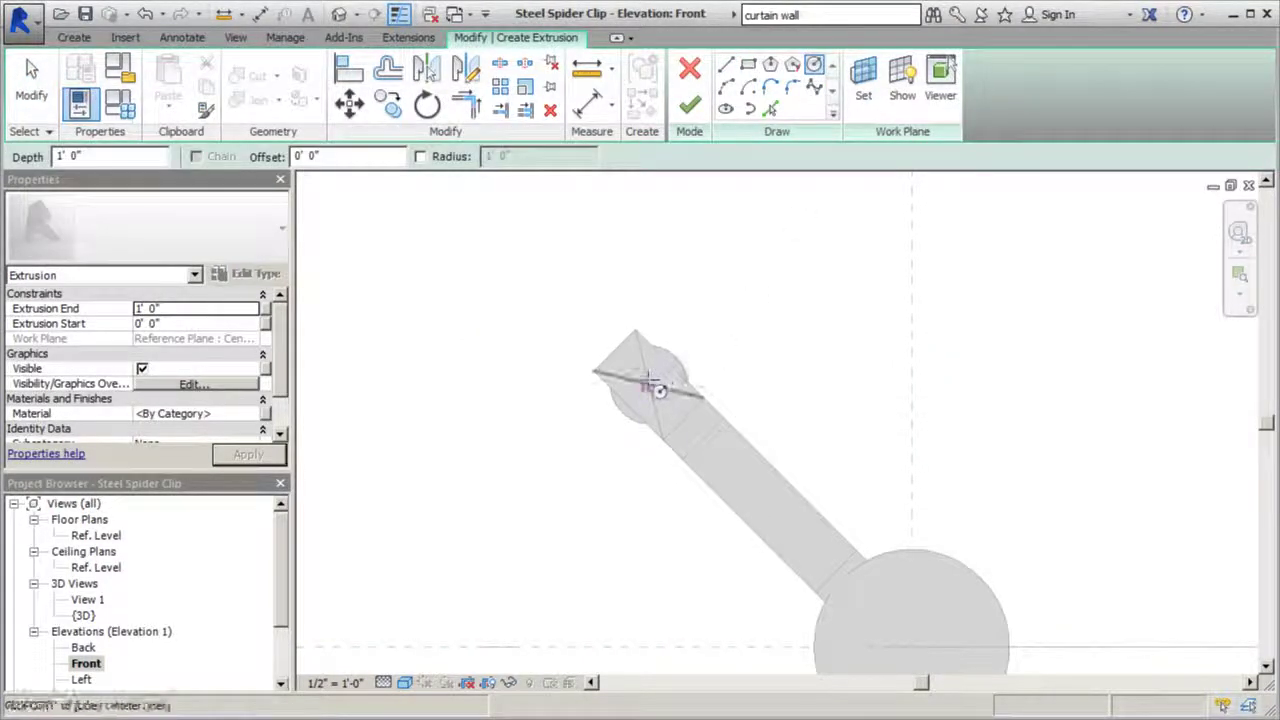
click(648, 386)
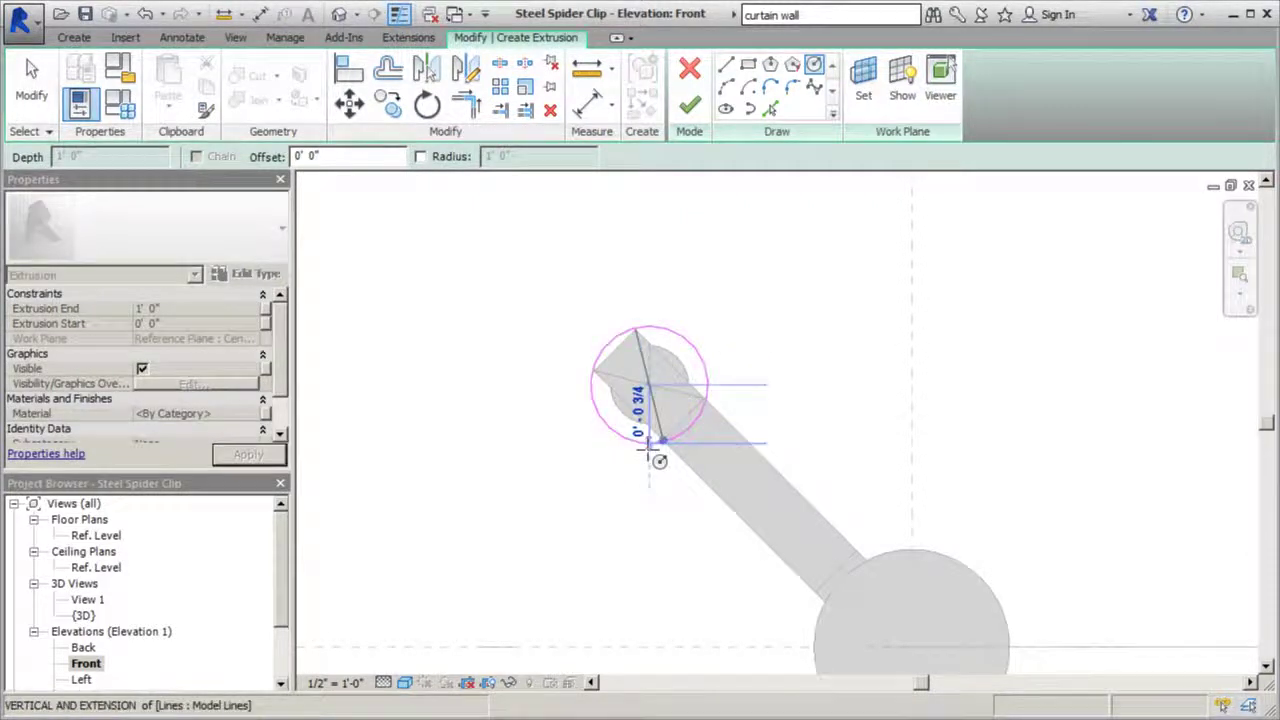
text(.75)
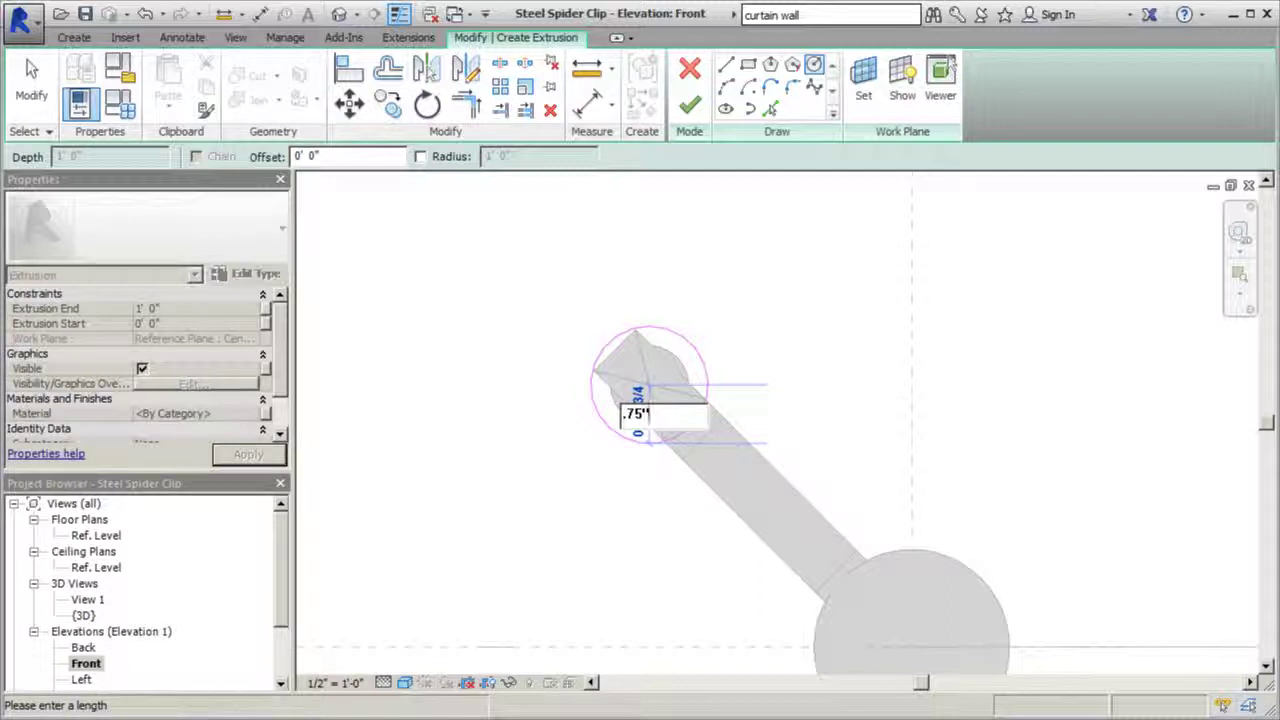
key(Return)
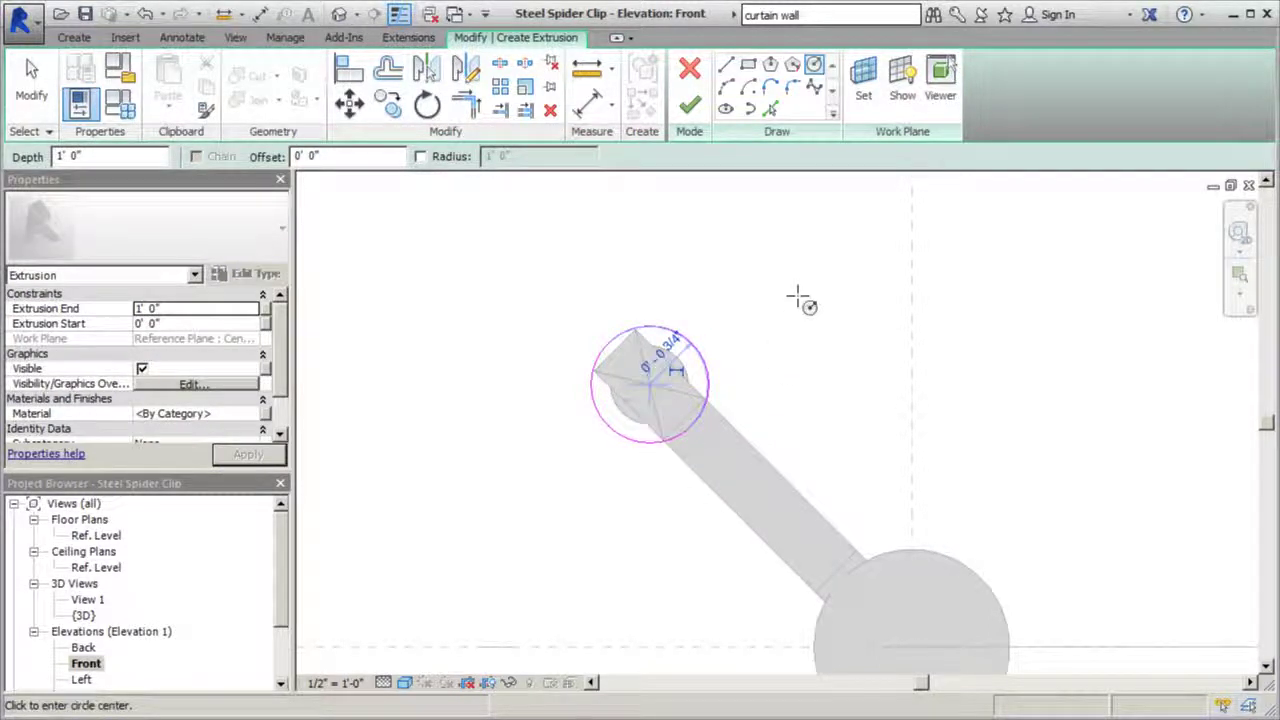
click(689, 105)
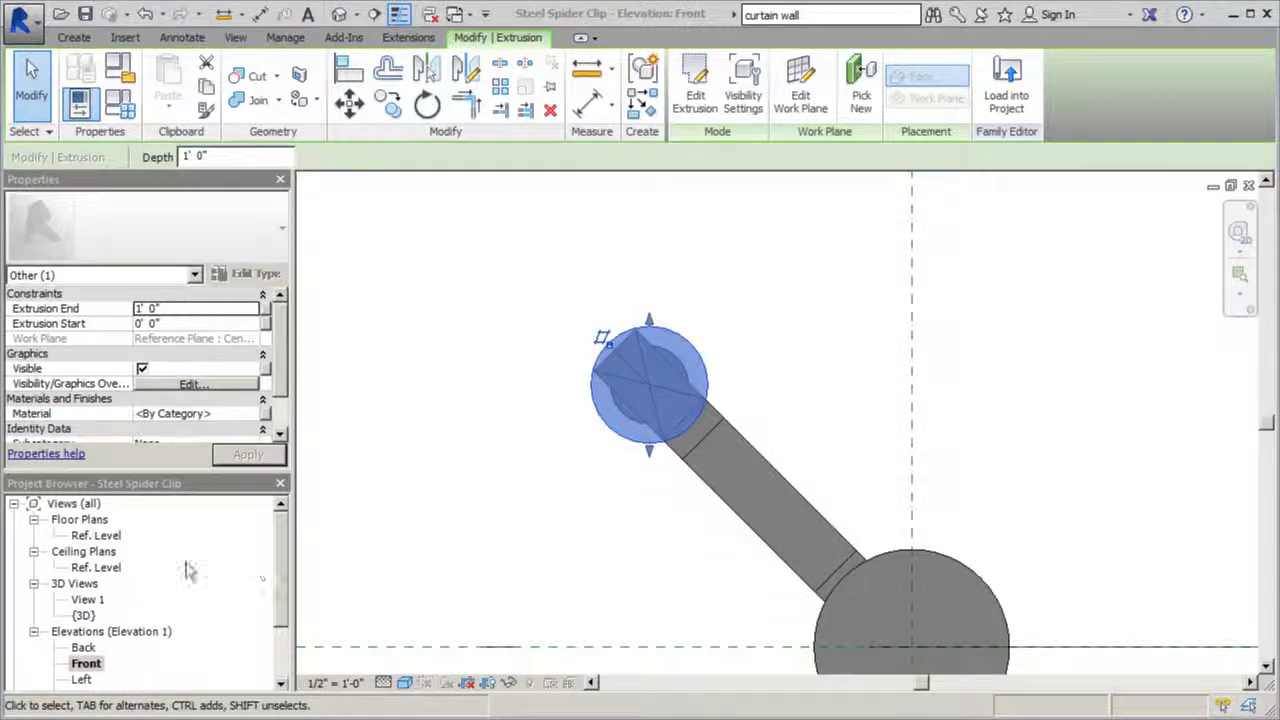
In the Ref. Level floor plan, rehost the new .75" radius cylinder on the Interior Face of Glass reference plane
double_click(105, 537)
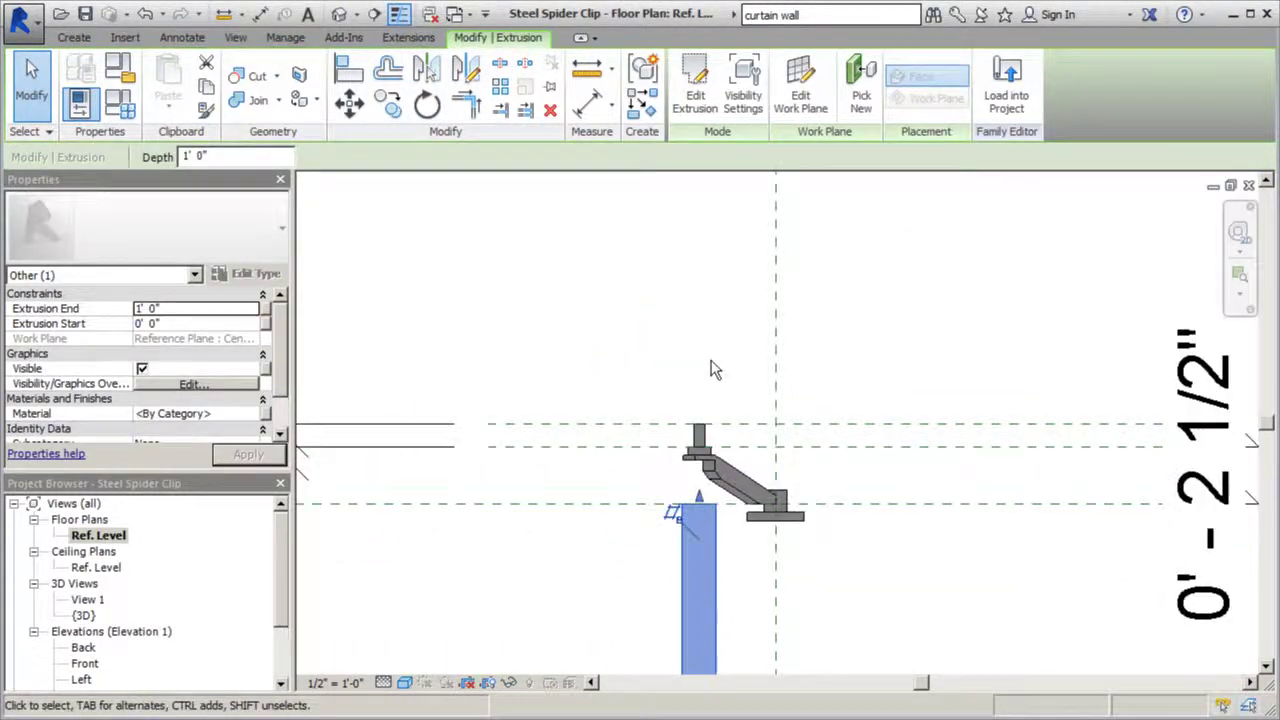
scroll(688, 492, up, 1)
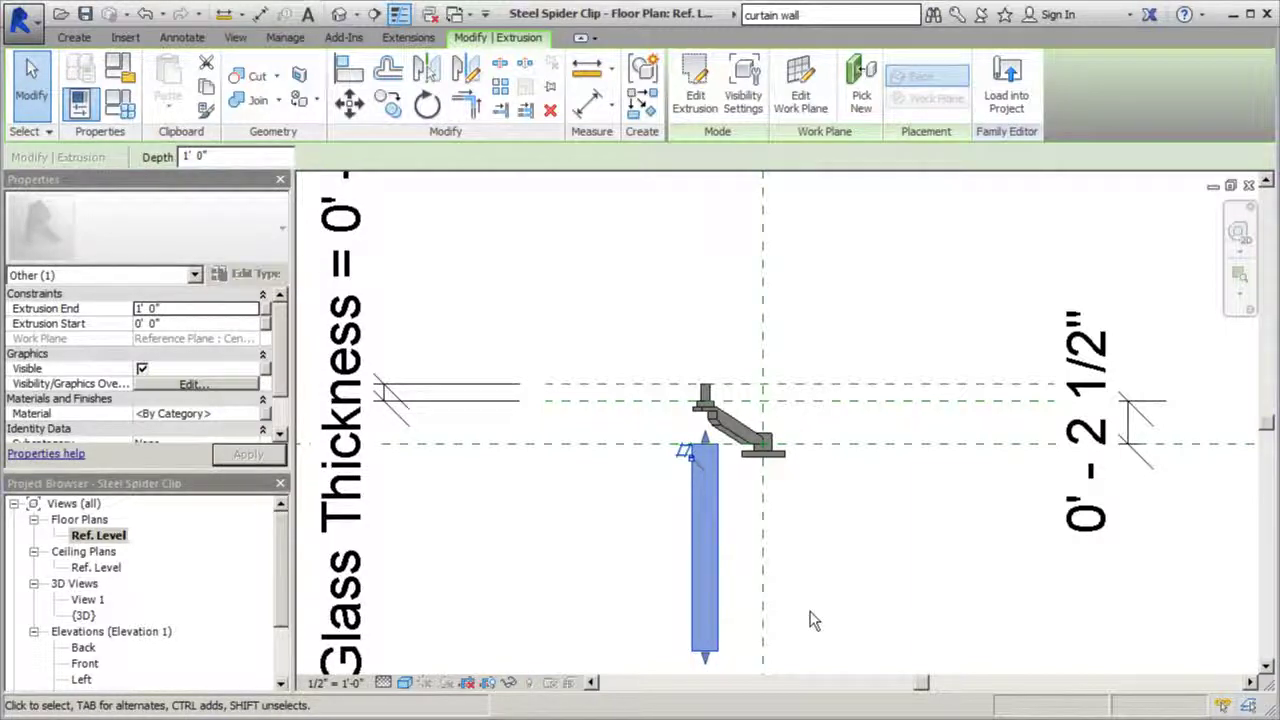
click(800, 100)
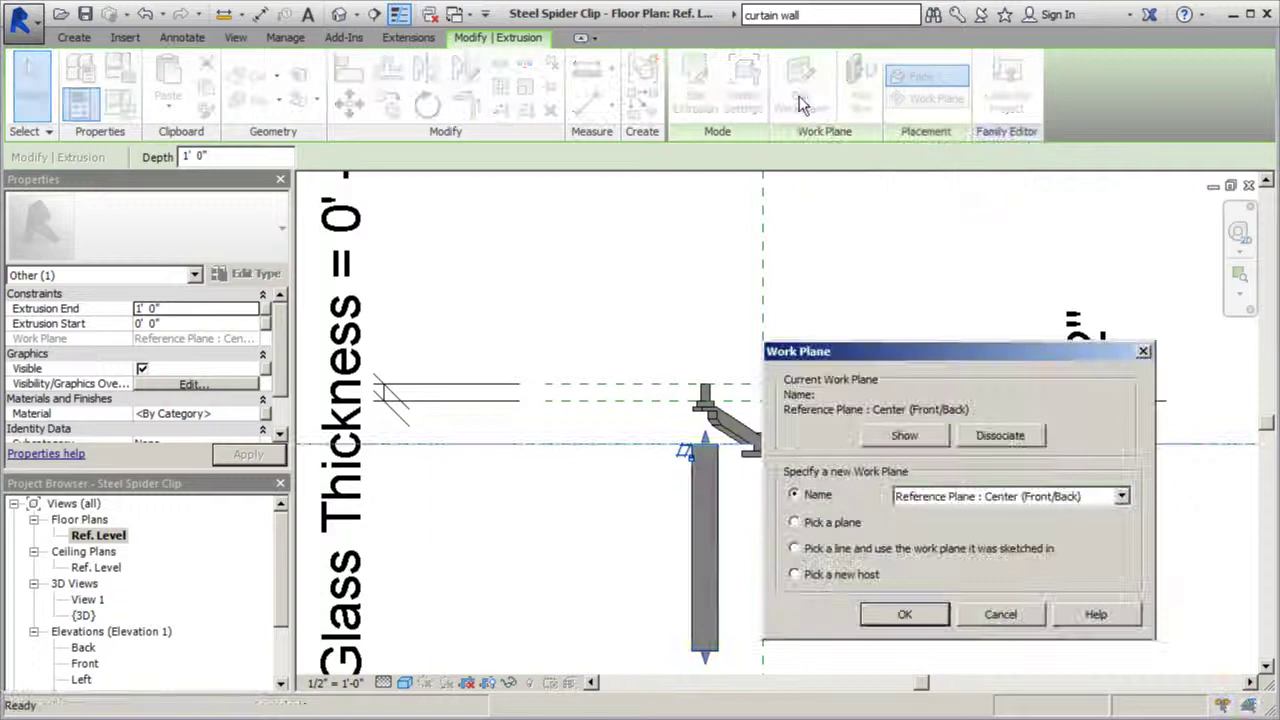
click(1120, 496)
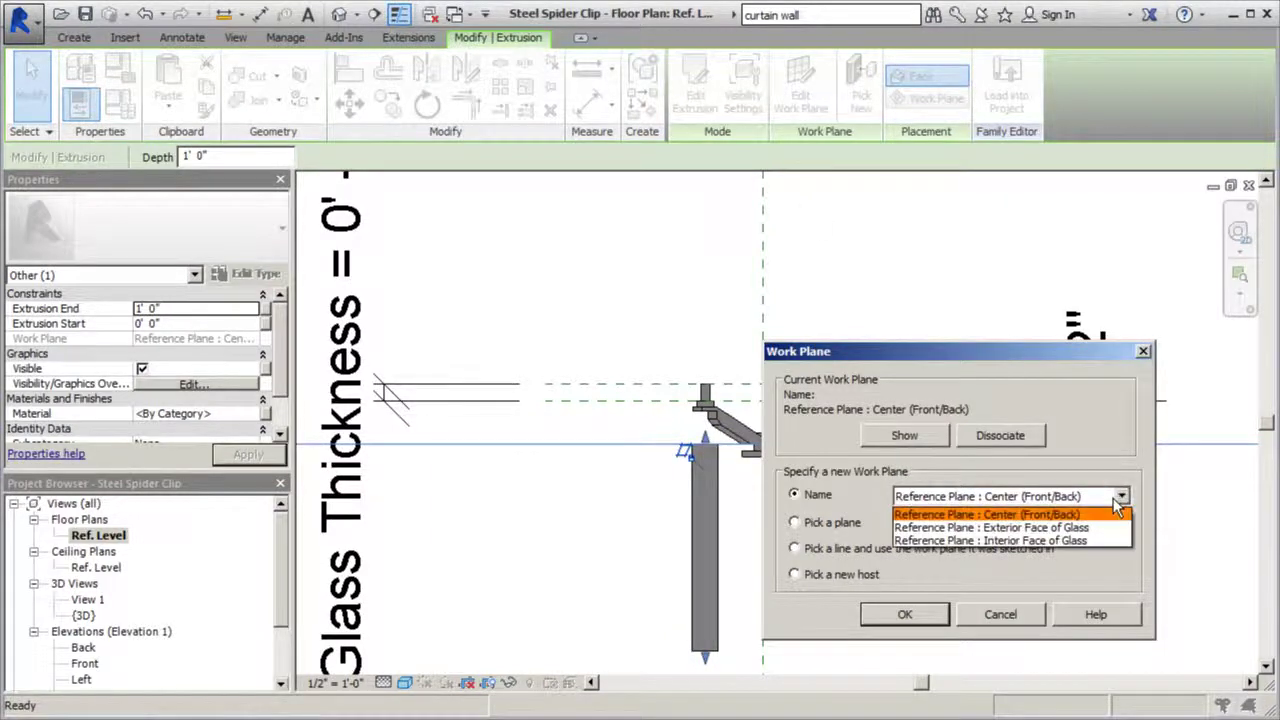
click(1065, 540)
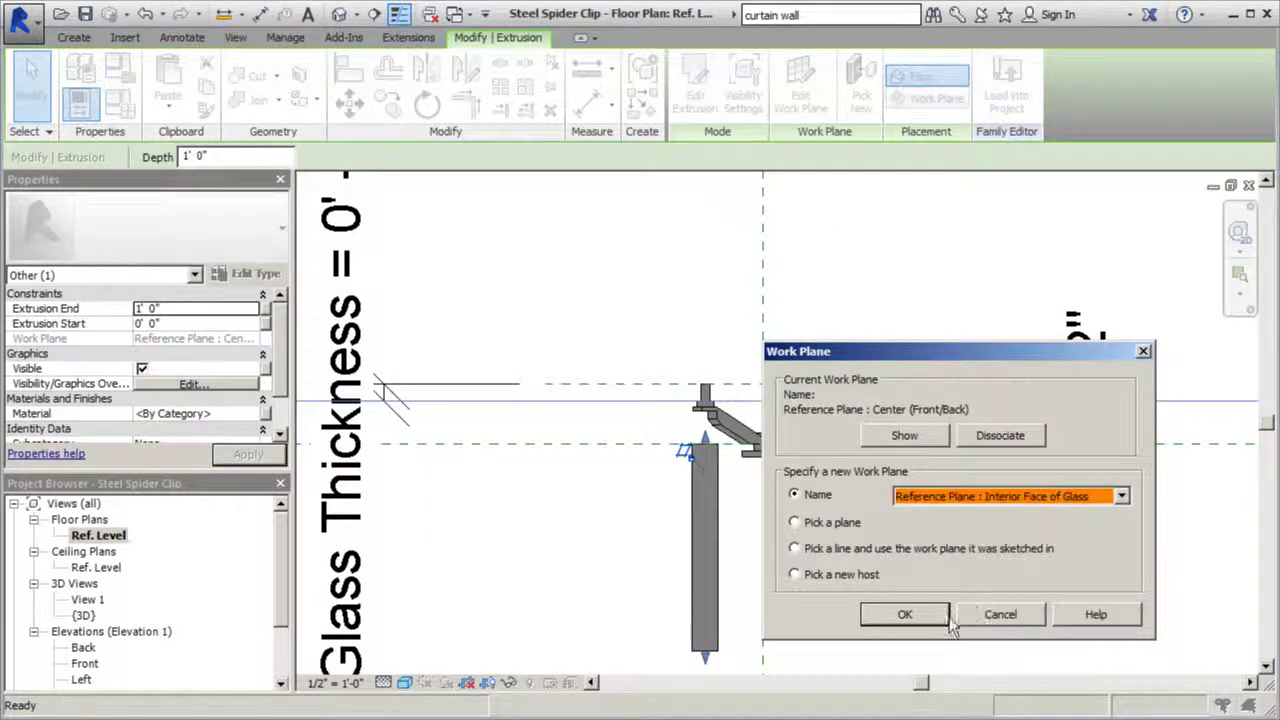
click(934, 617)
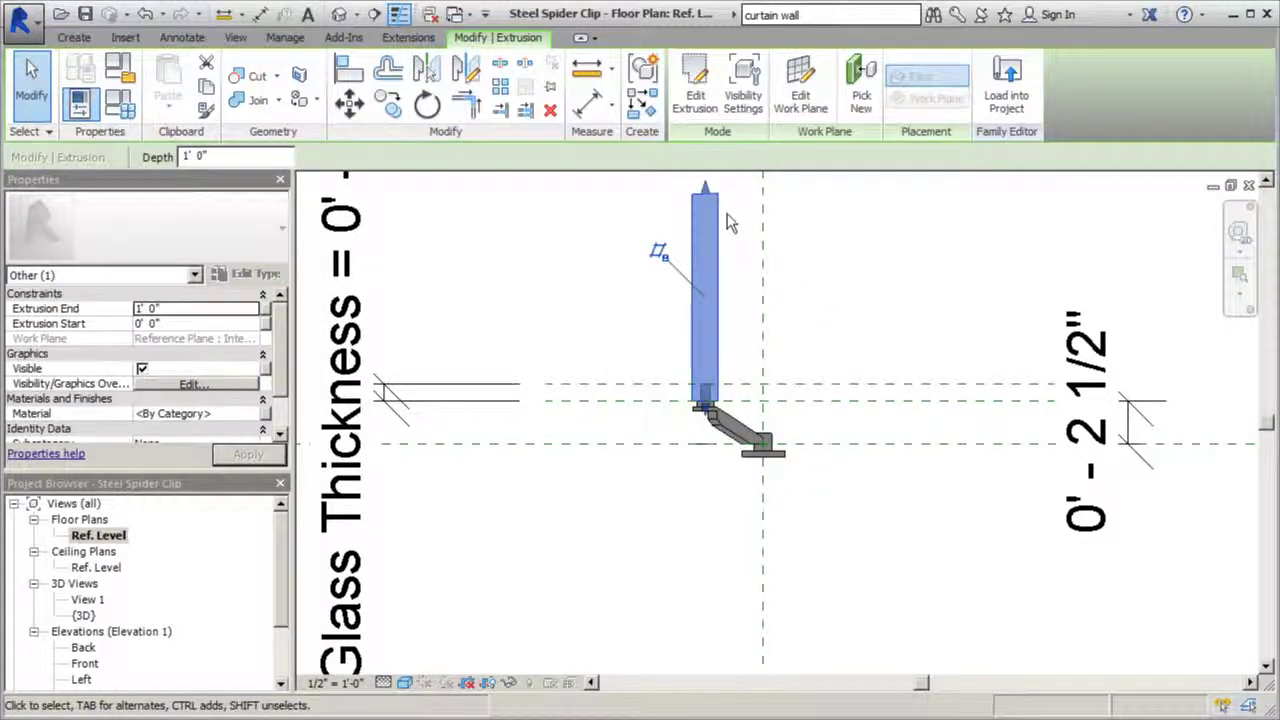
Set the .75" radius cylinder's Extrusion Start to -1/16"
click(200, 323)
text(-1/16)
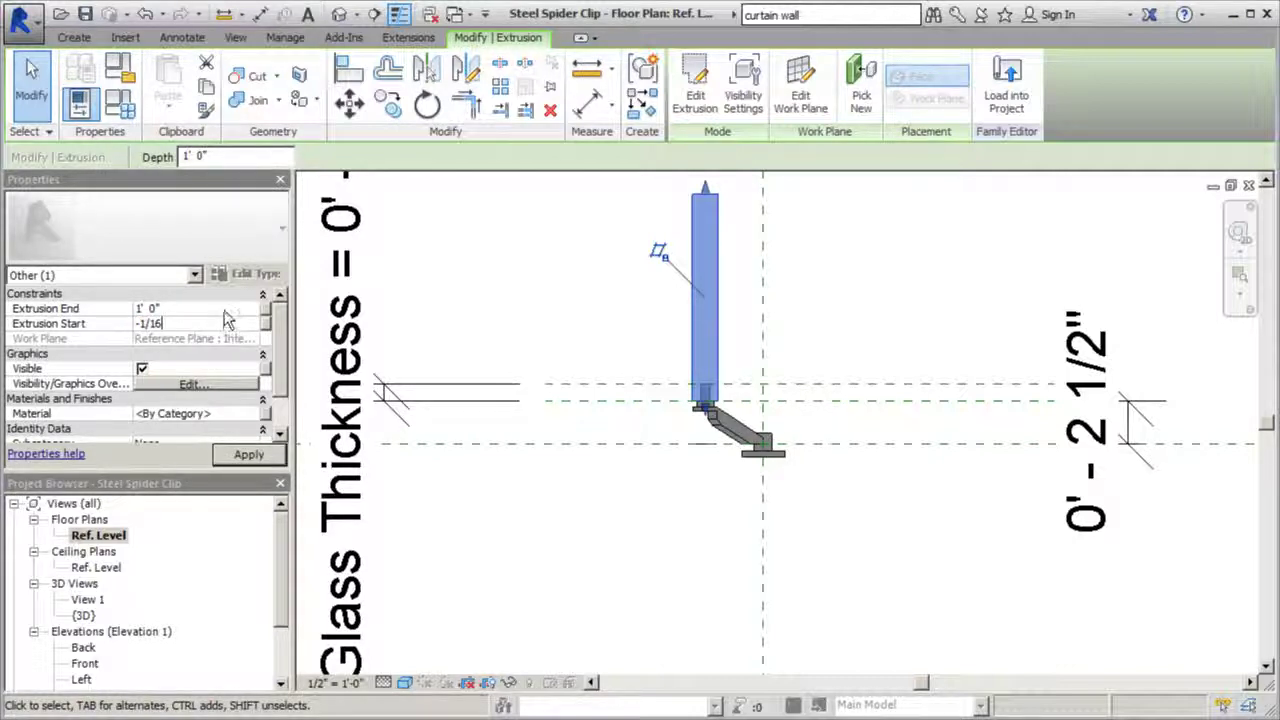
key(Return)
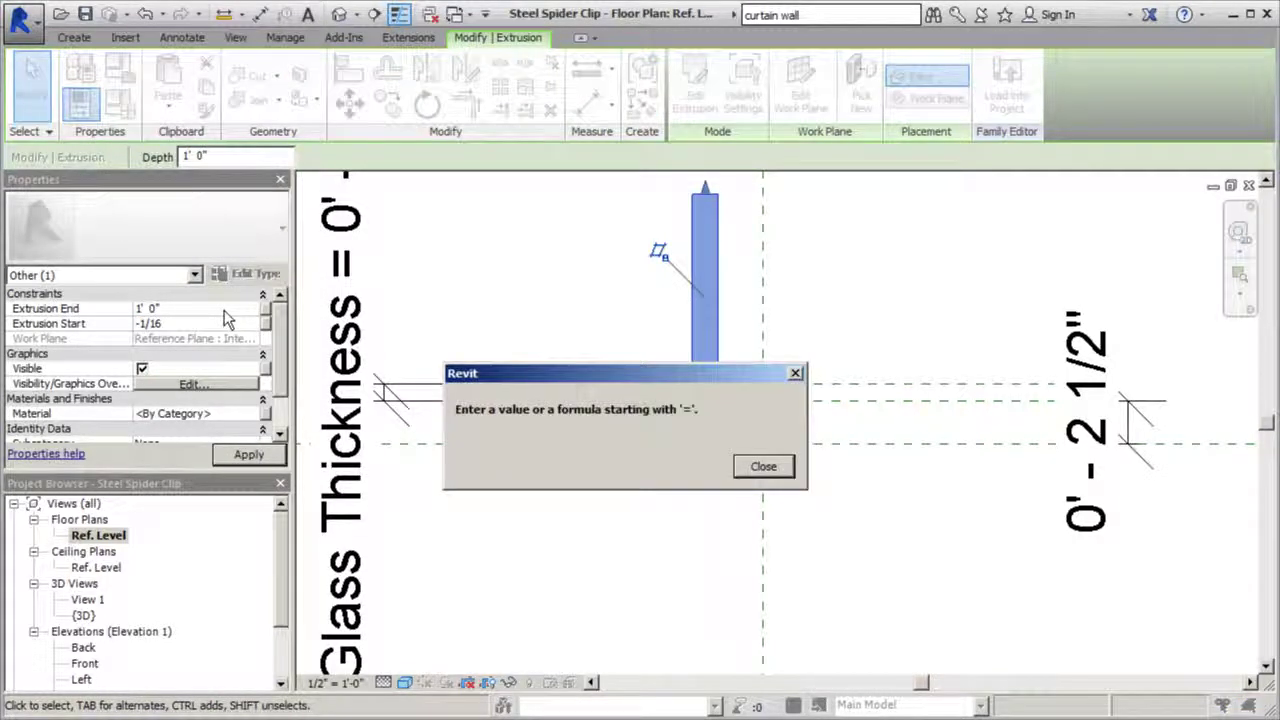
click(797, 377)
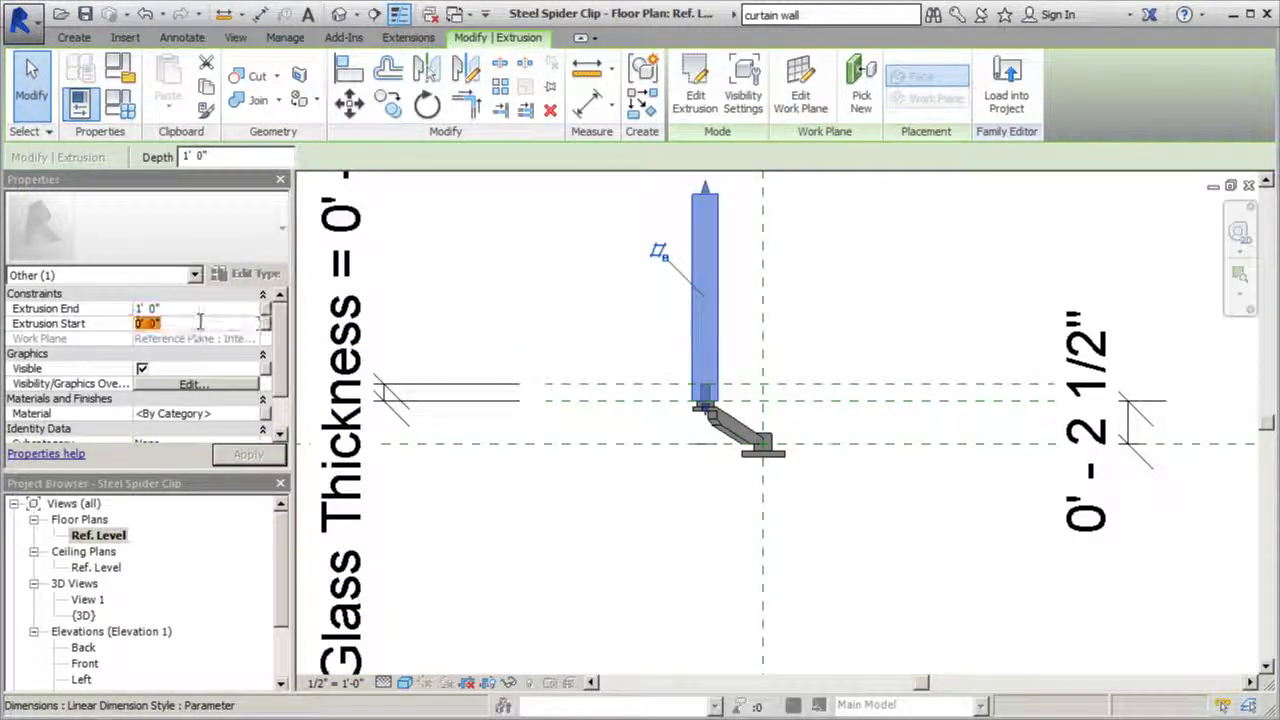
text(-1/16)
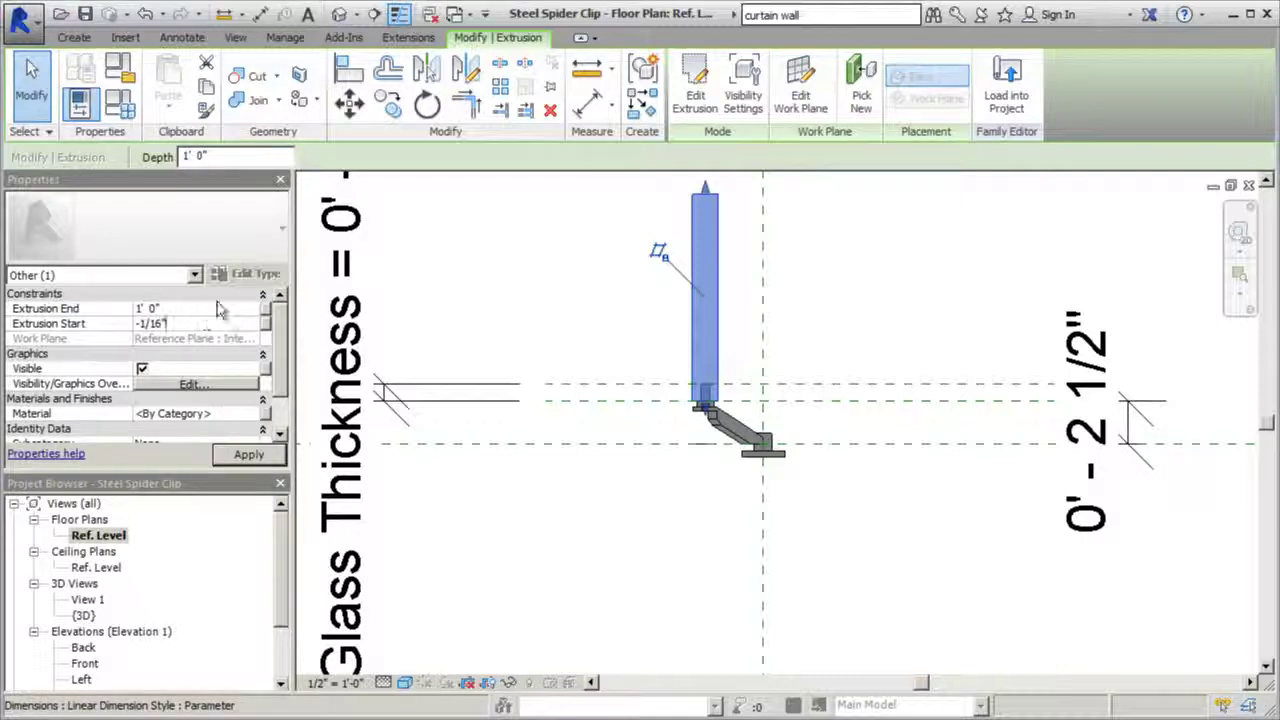
Set the .75" radius cylinder's Extrusion End to 5/16" and apply it
click(221, 308)
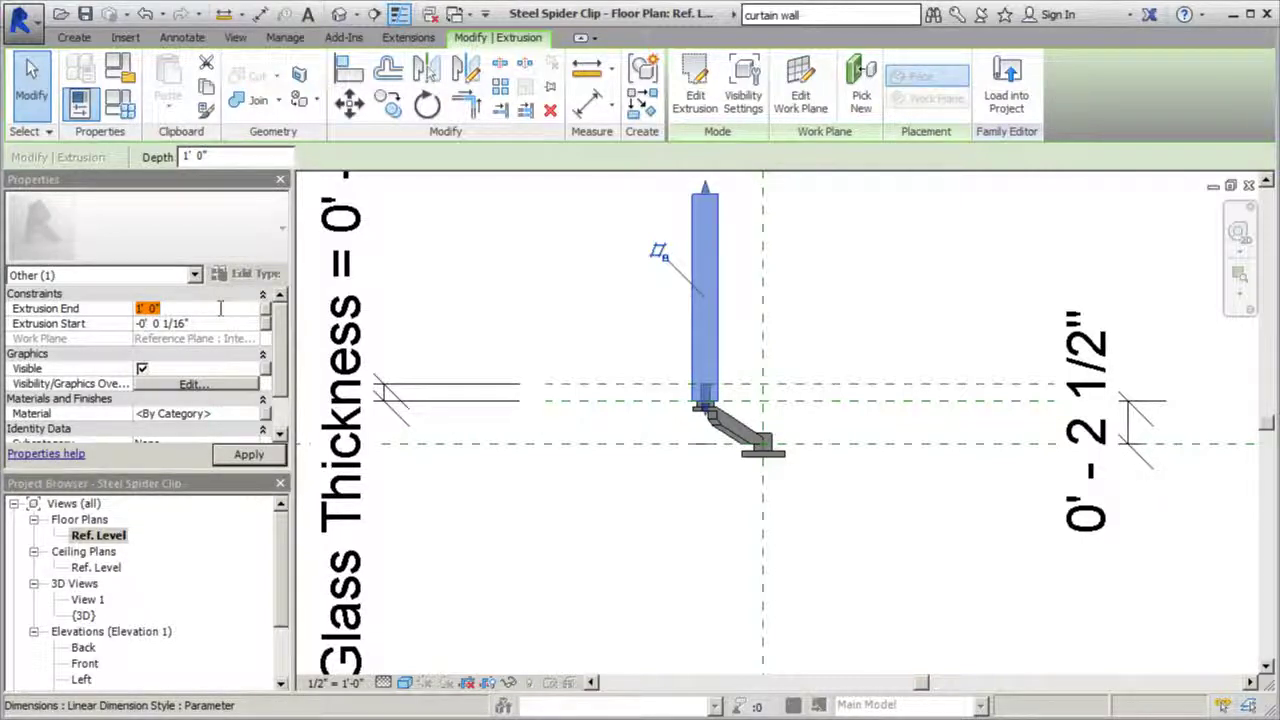
text(5/16")
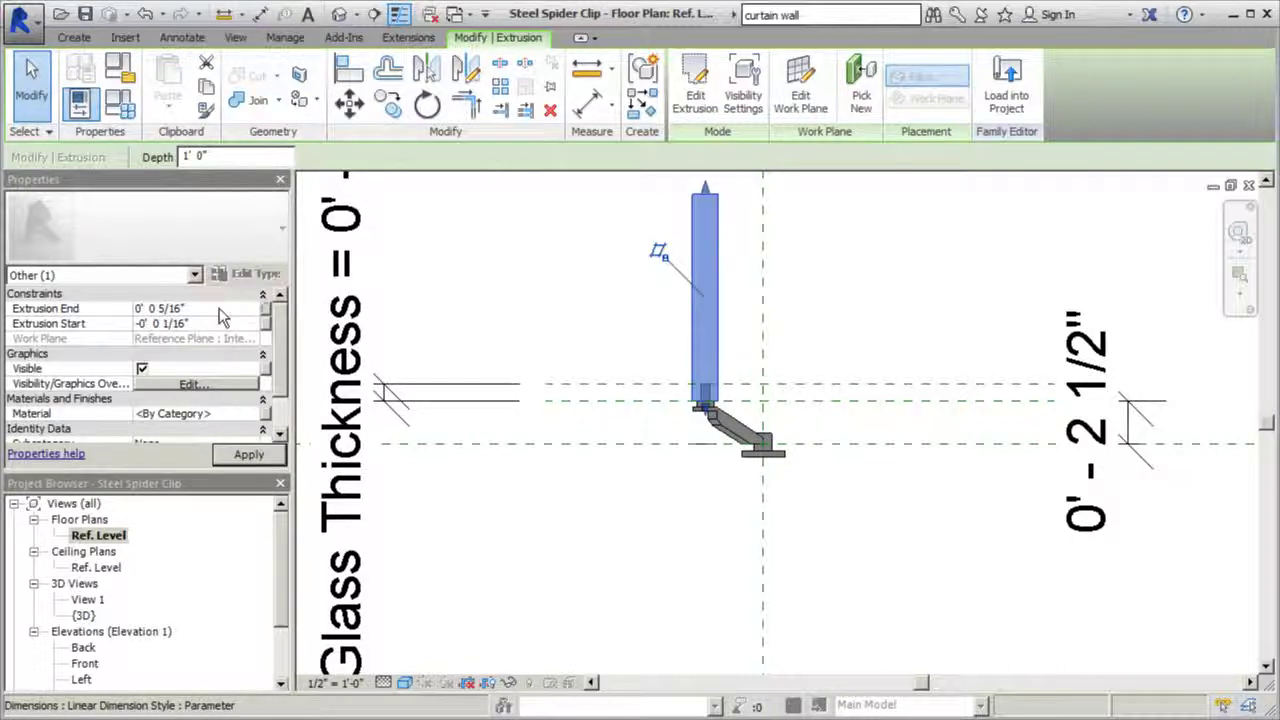
click(263, 458)
scroll(751, 428, up, 5)
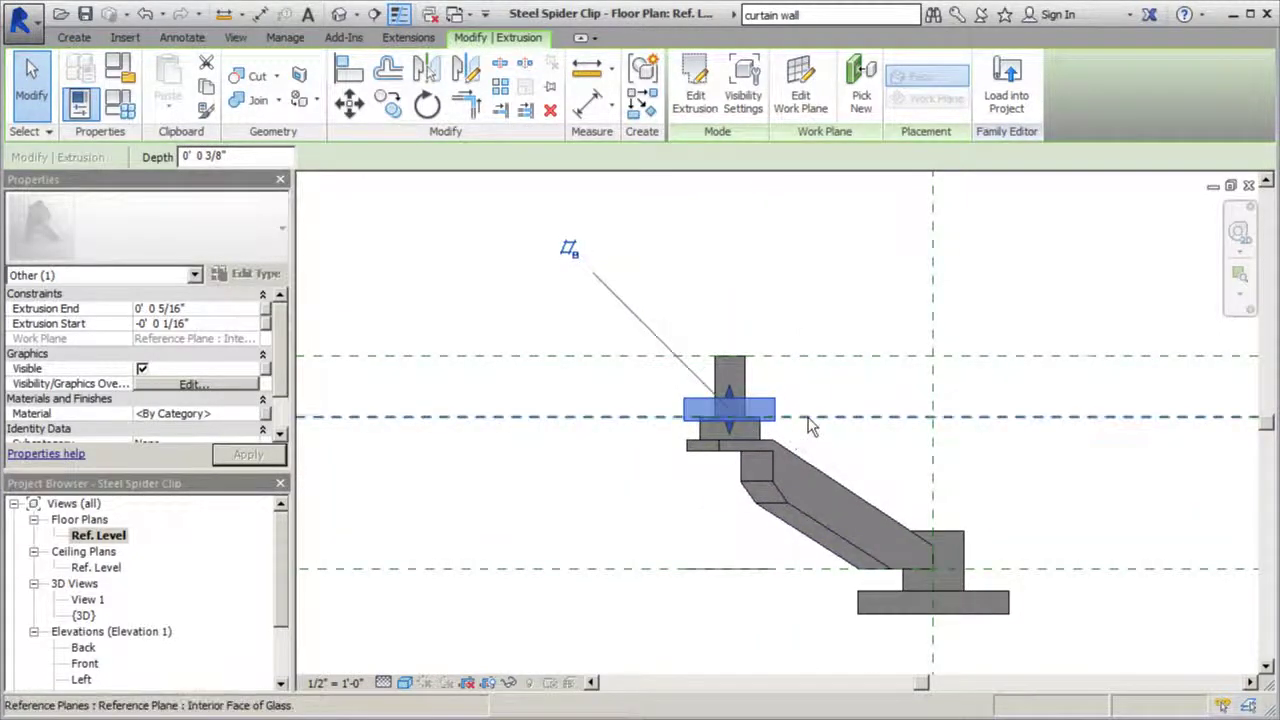
Change the .75" radius cylinder's Extrusion End to -5/16" so it extends toward the arm, apply it and deselect the cylinder
scroll(733, 430, up, 2)
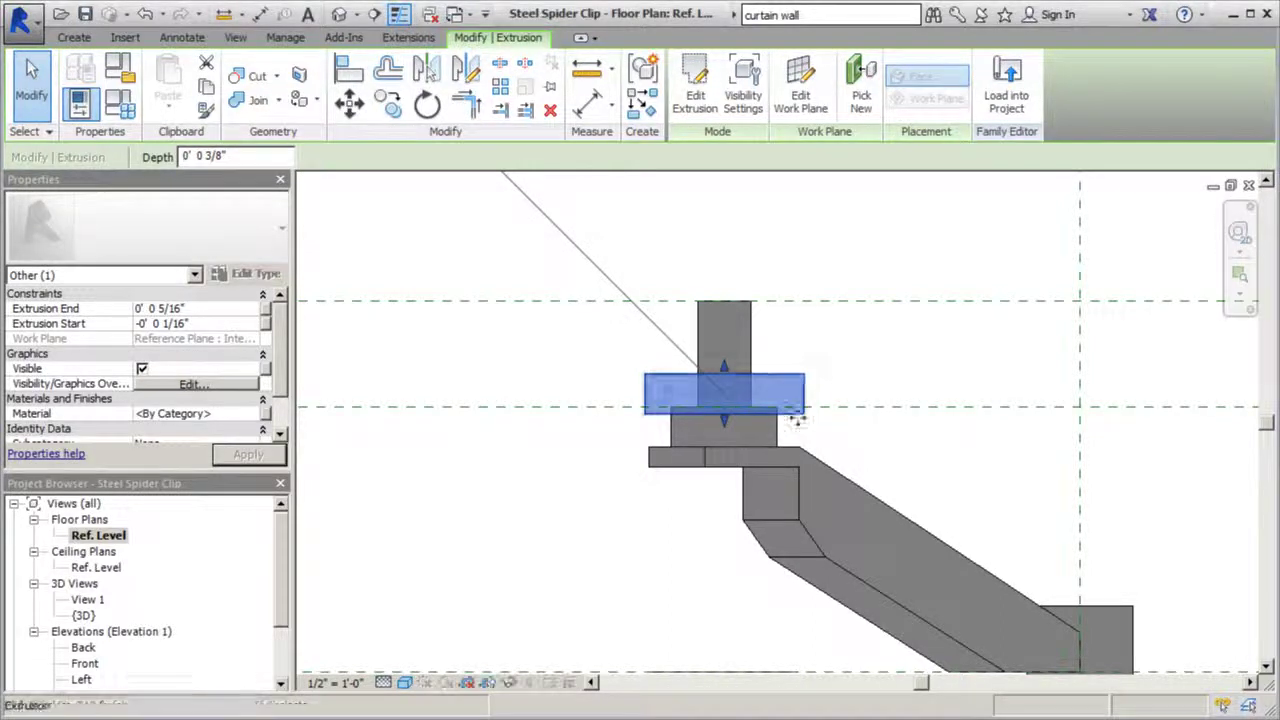
scroll(767, 408, up, 3)
scroll(766, 407, up, 1)
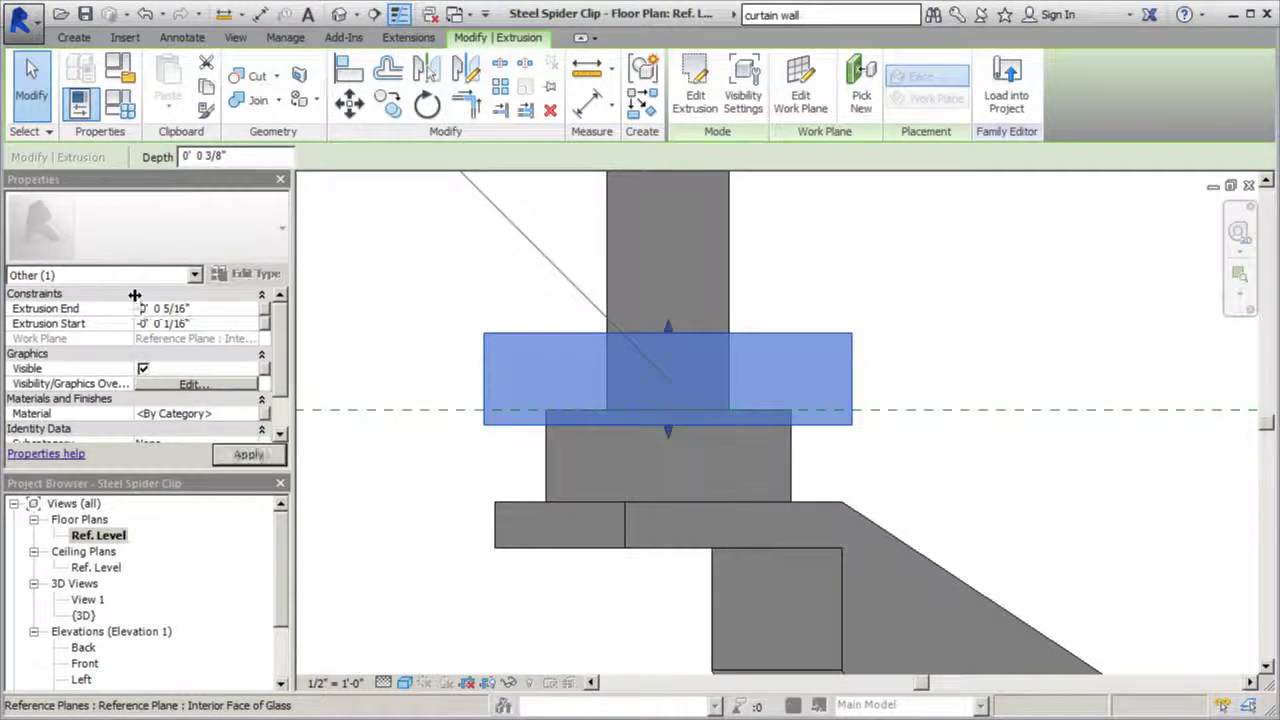
click(249, 454)
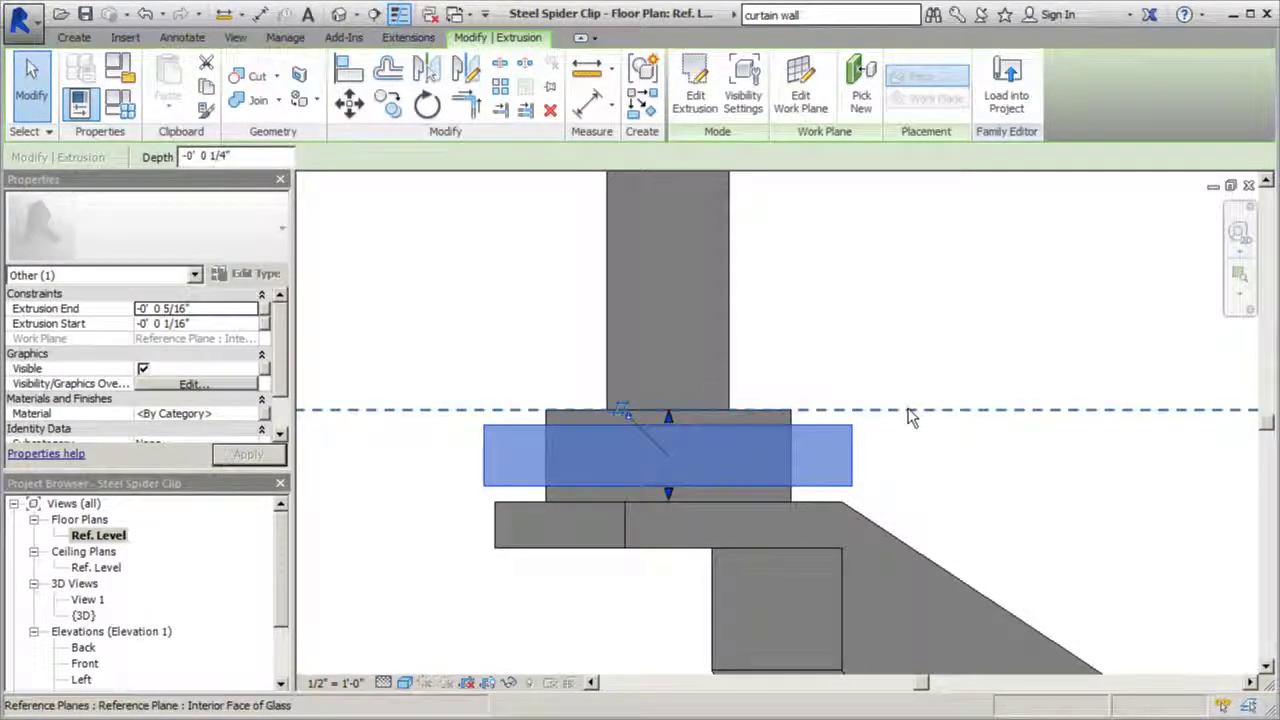
click(955, 441)
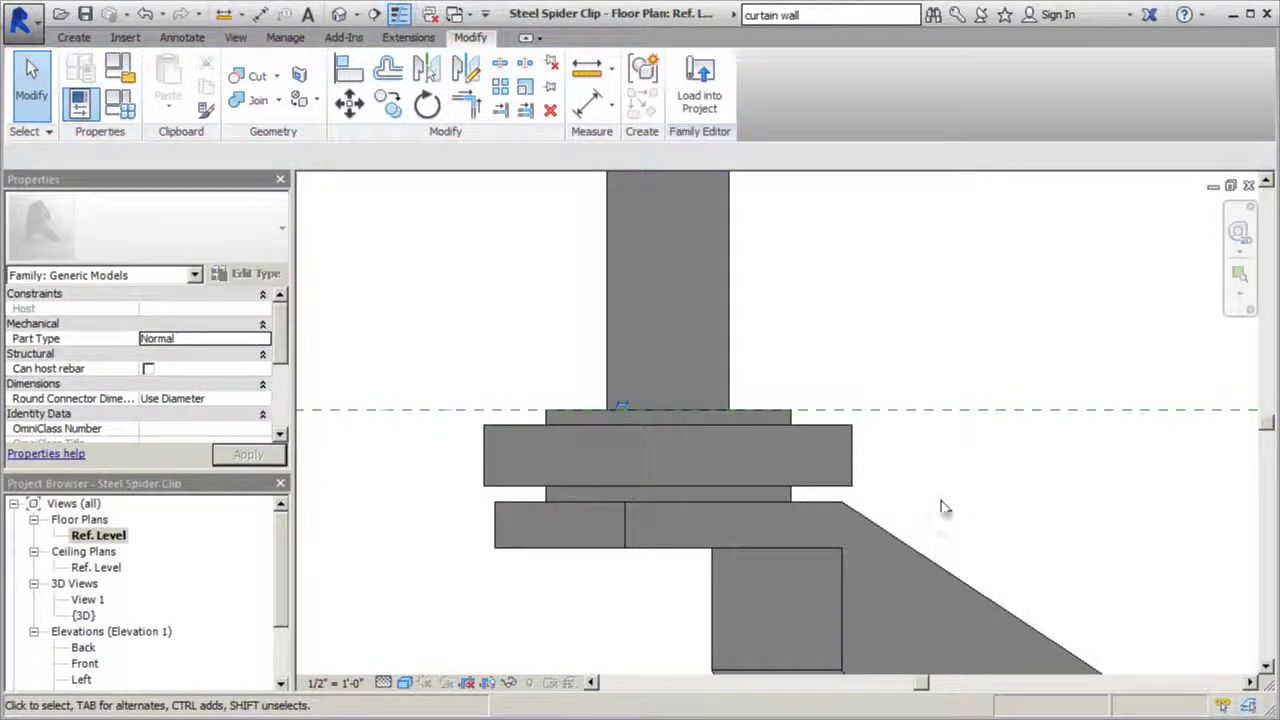
scroll(636, 518, down, 4)
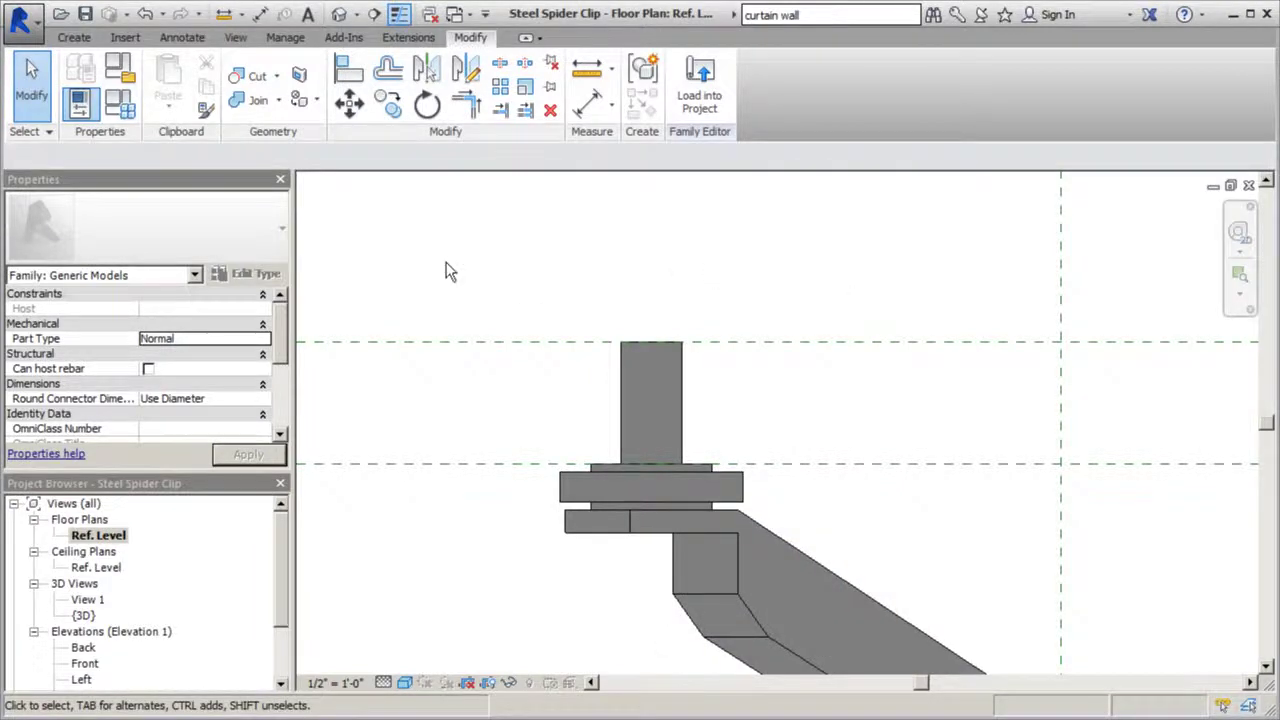
scroll(450, 272, down, 2)
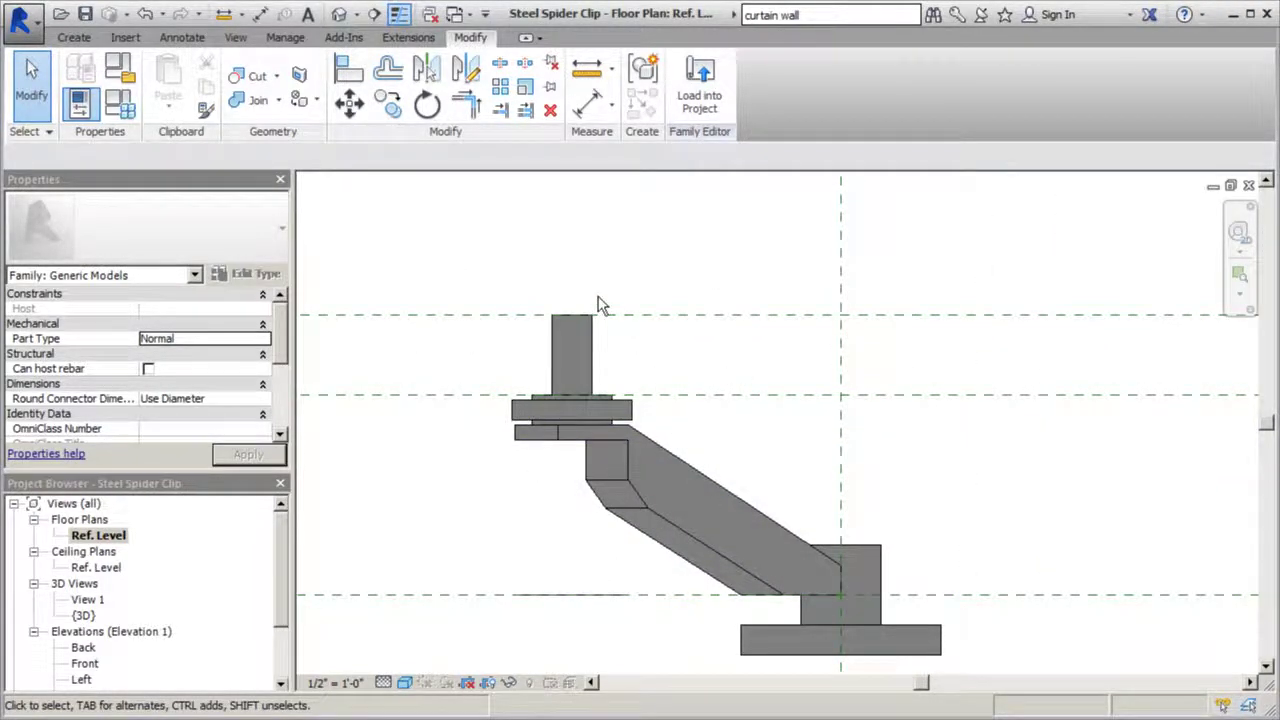
In the Front elevation, delete the two diagonal model lines crossing the end of the arm
scroll(617, 412, up, 3)
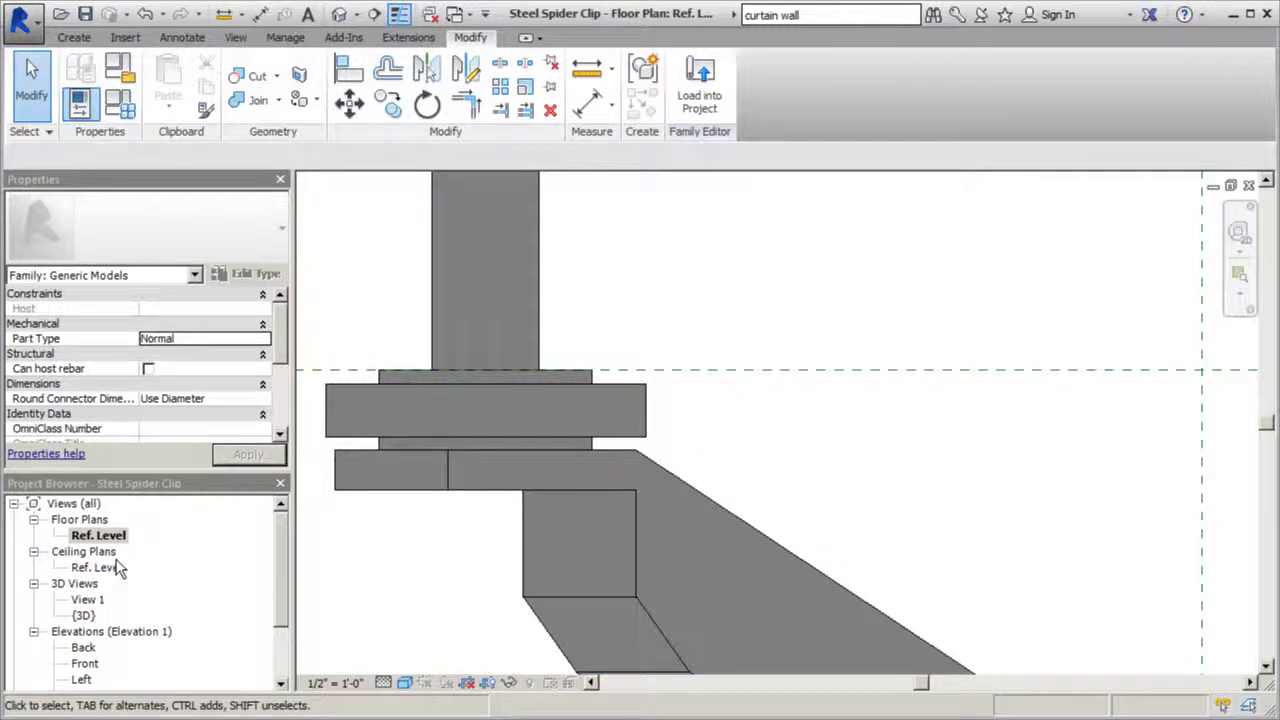
double_click(86, 663)
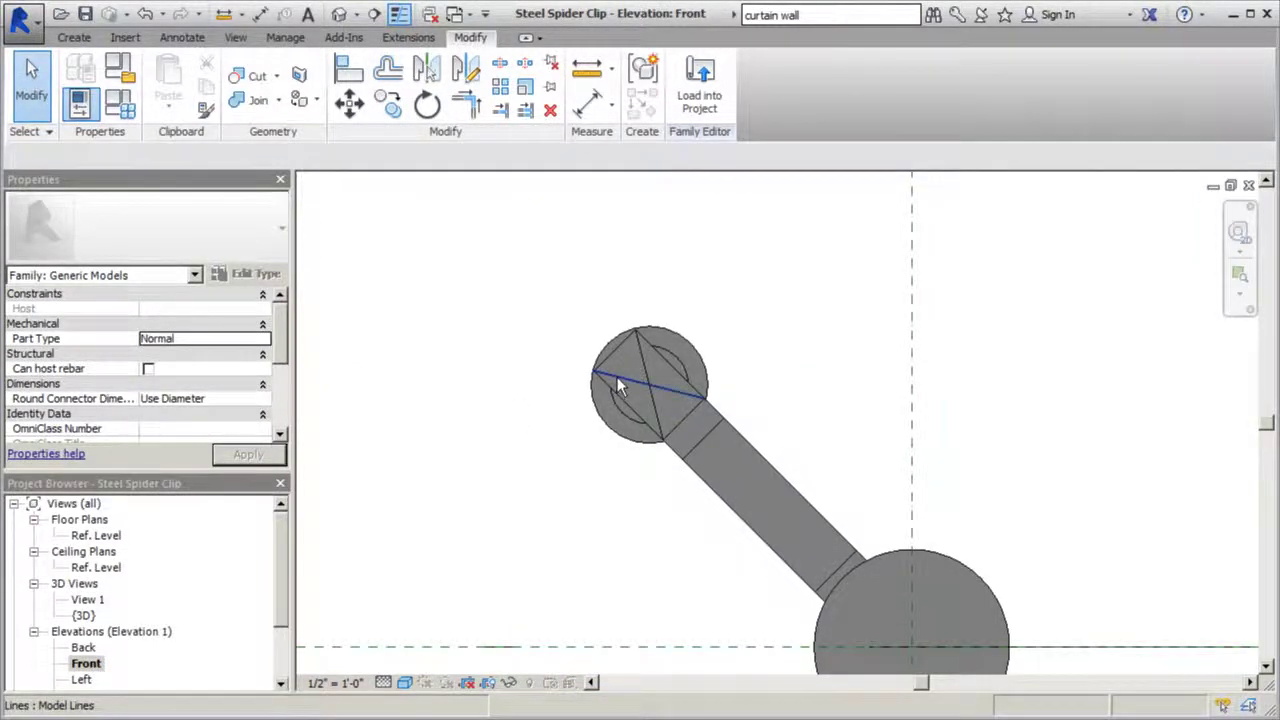
click(617, 377)
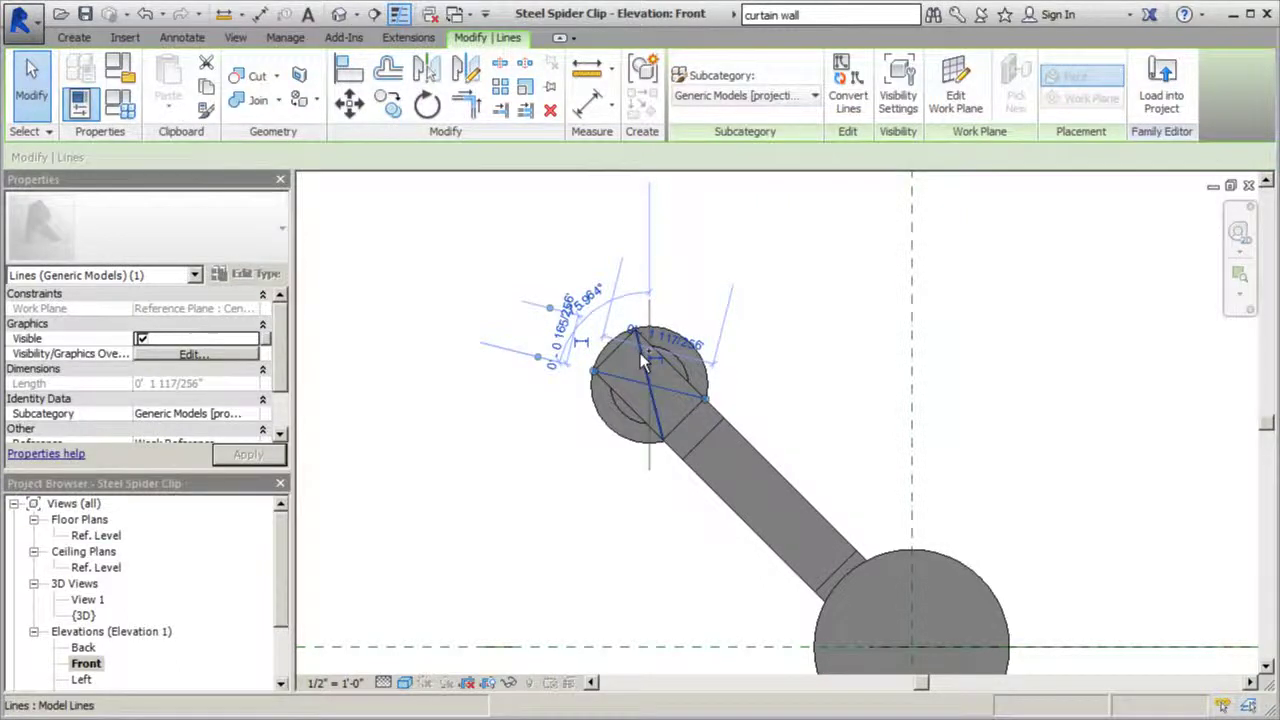
ctrl+click(640, 353)
key(Delete)
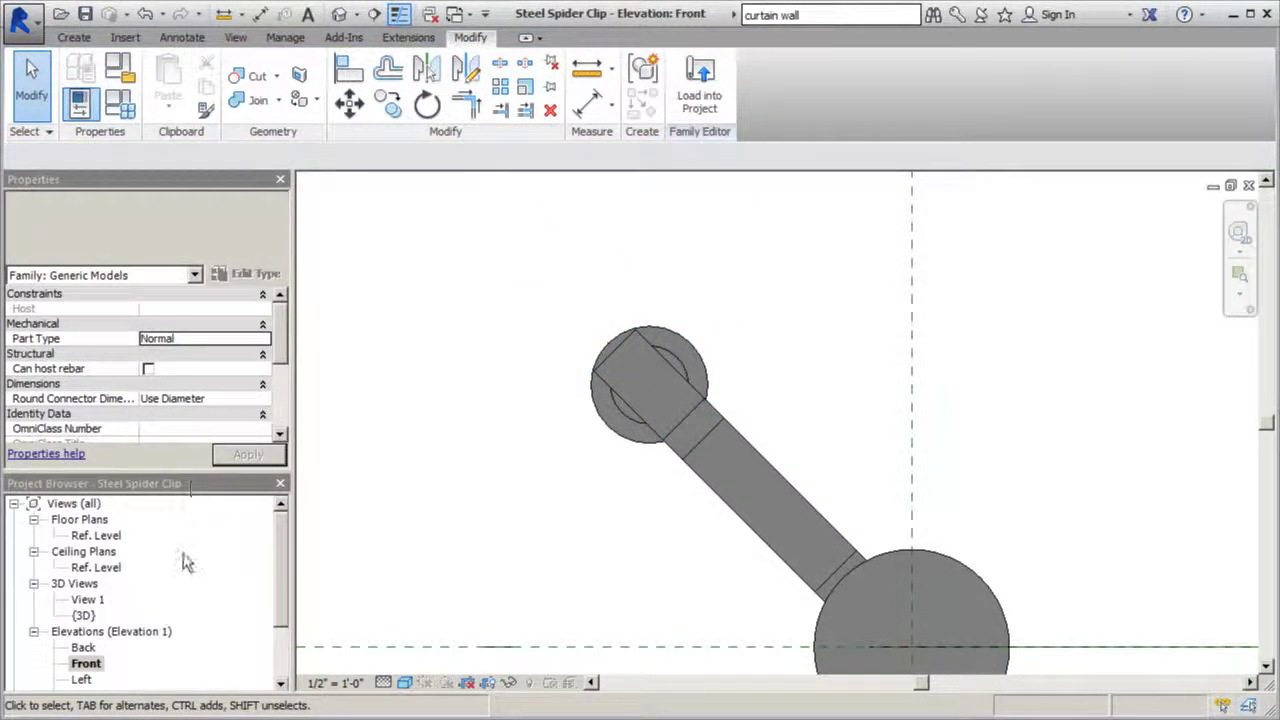
Copy the .75" radius washer and the smaller cylinder inside it, and paste the copies aligned to the same place in the Ref. Level plan
scroll(685, 348, down, 1)
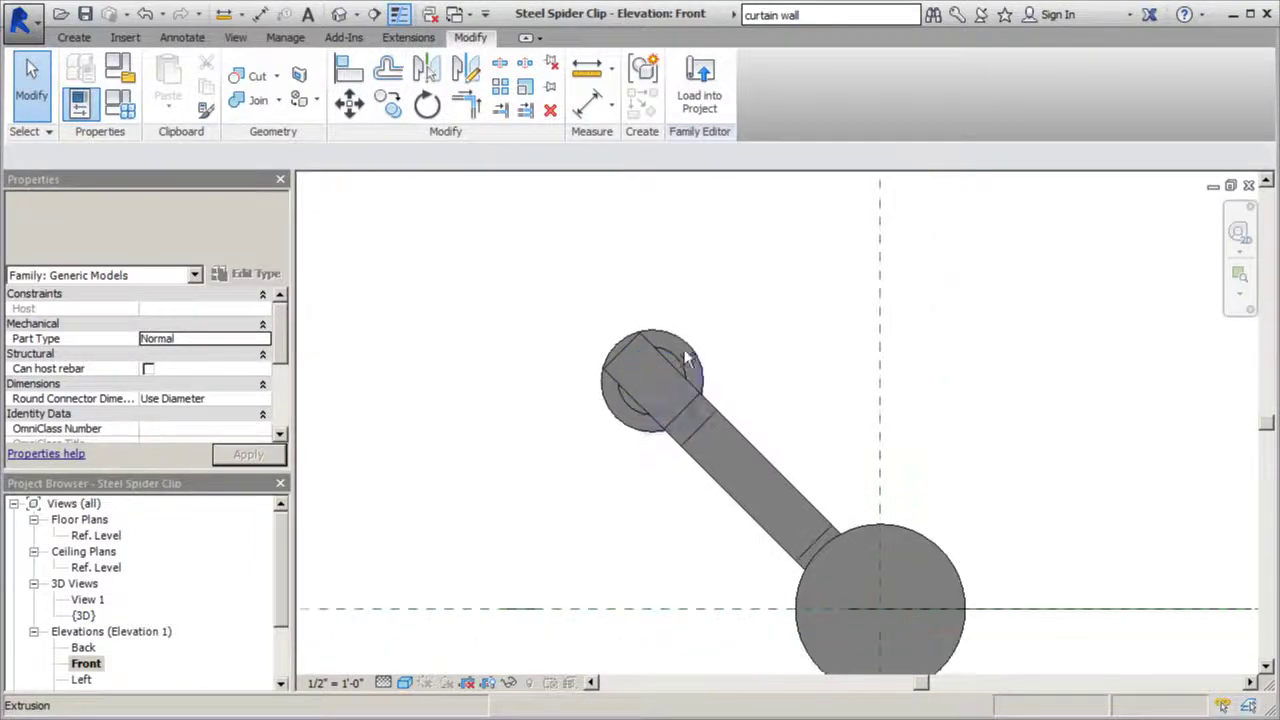
click(688, 346)
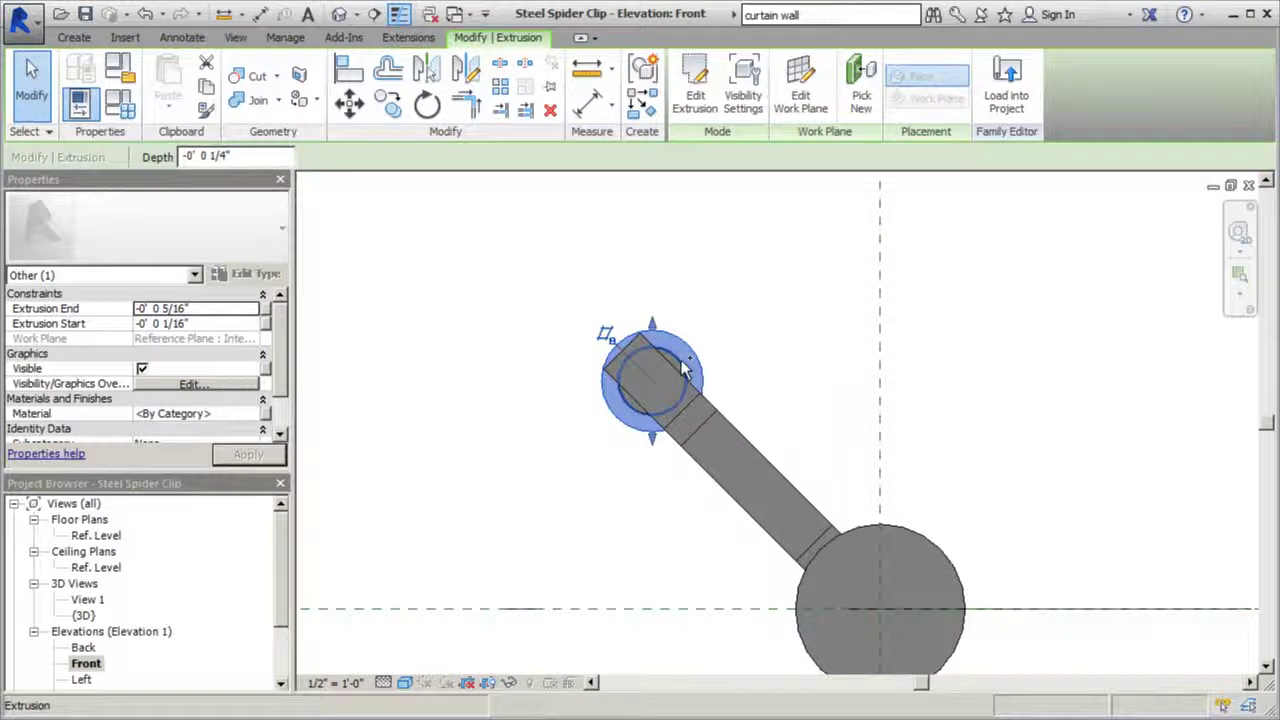
ctrl+click(680, 364)
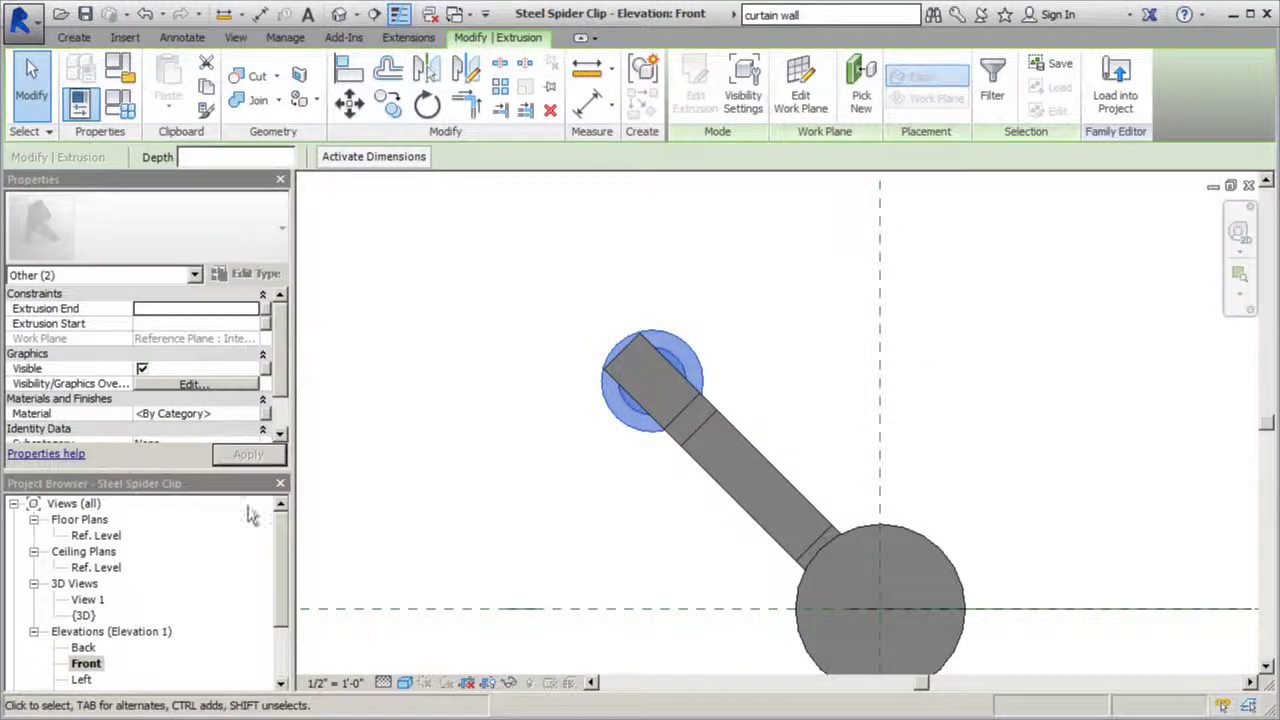
double_click(98, 535)
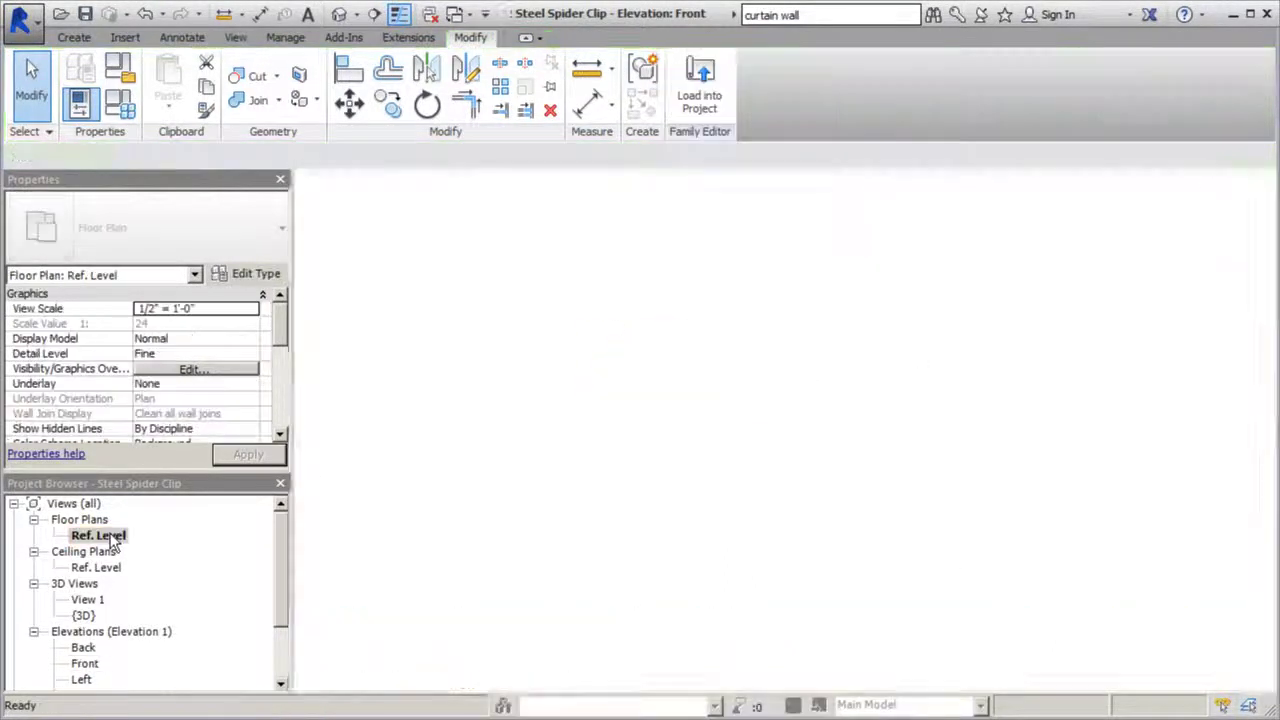
scroll(630, 575, down, 3)
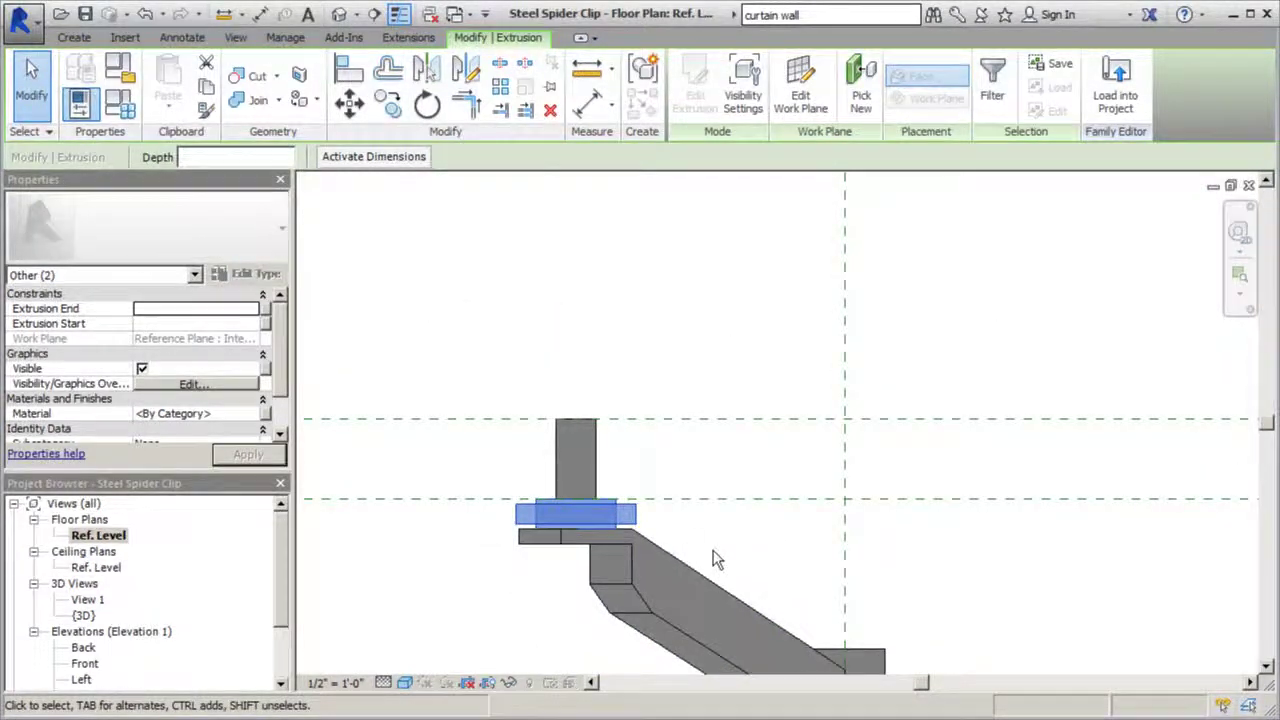
click(204, 92)
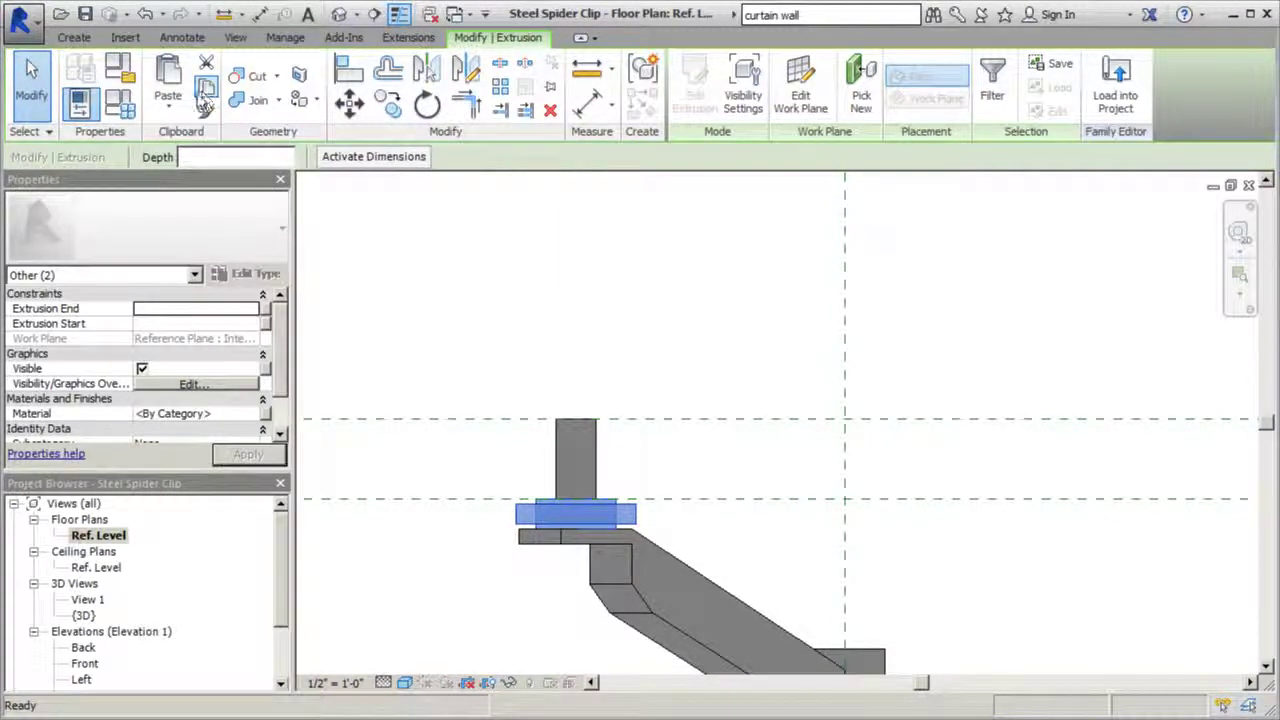
click(176, 108)
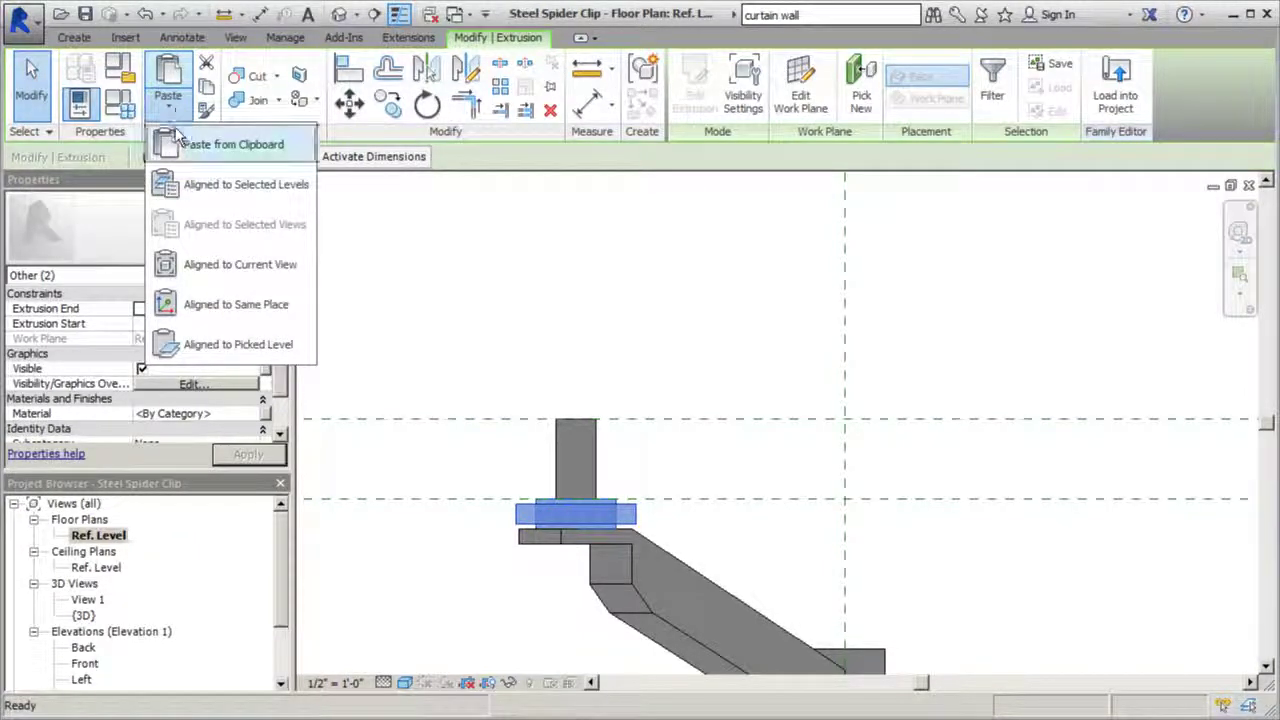
click(247, 315)
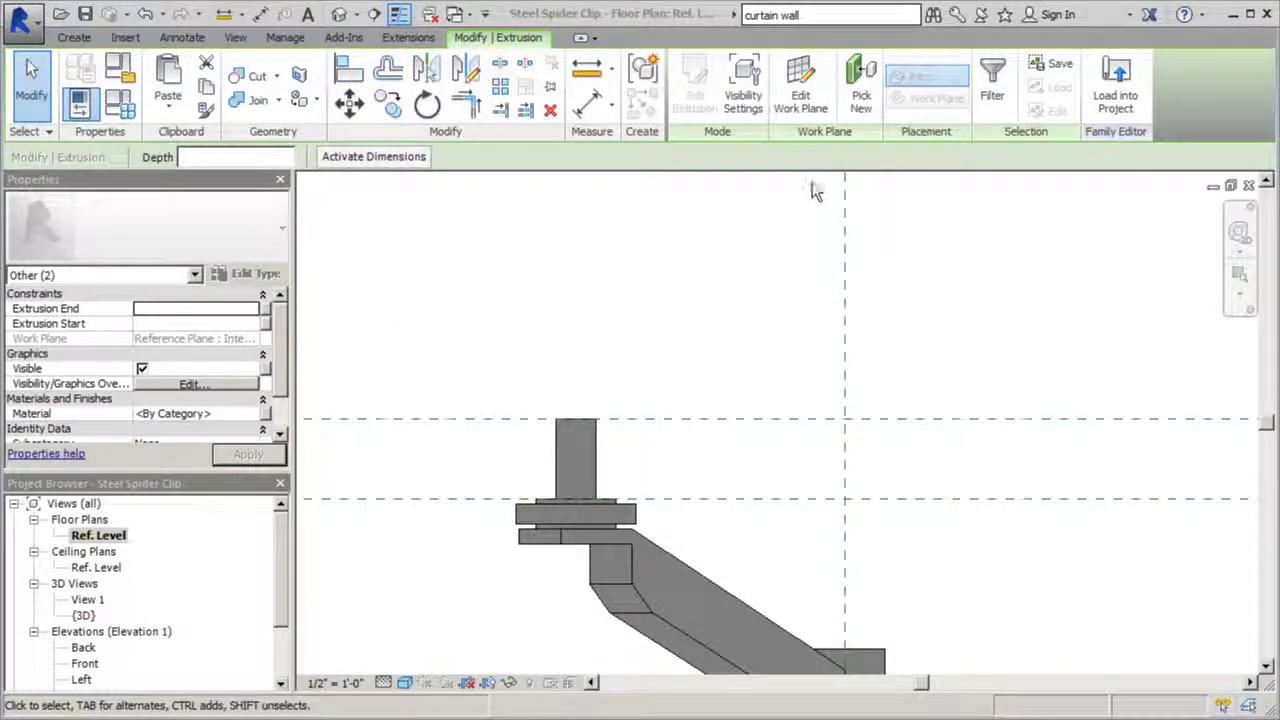
Rehost the two pasted cylinders on the Exterior Face of Glass reference plane and deselect them
click(798, 110)
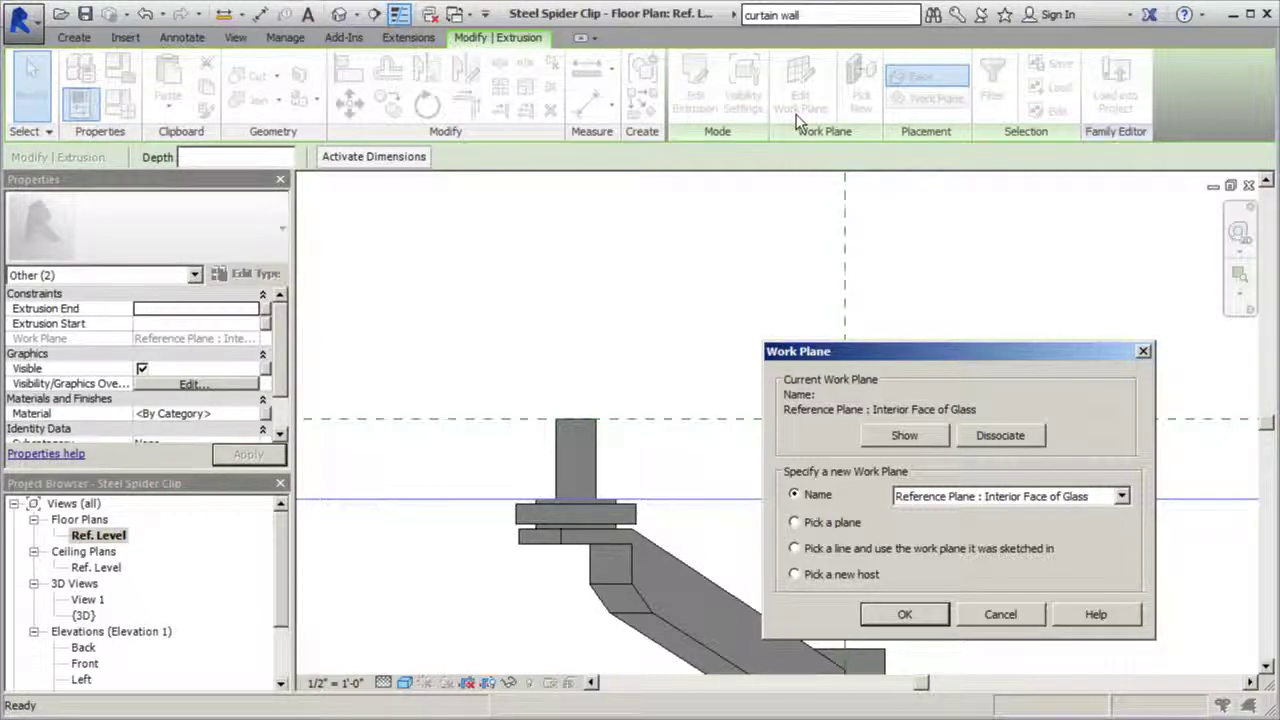
click(1122, 496)
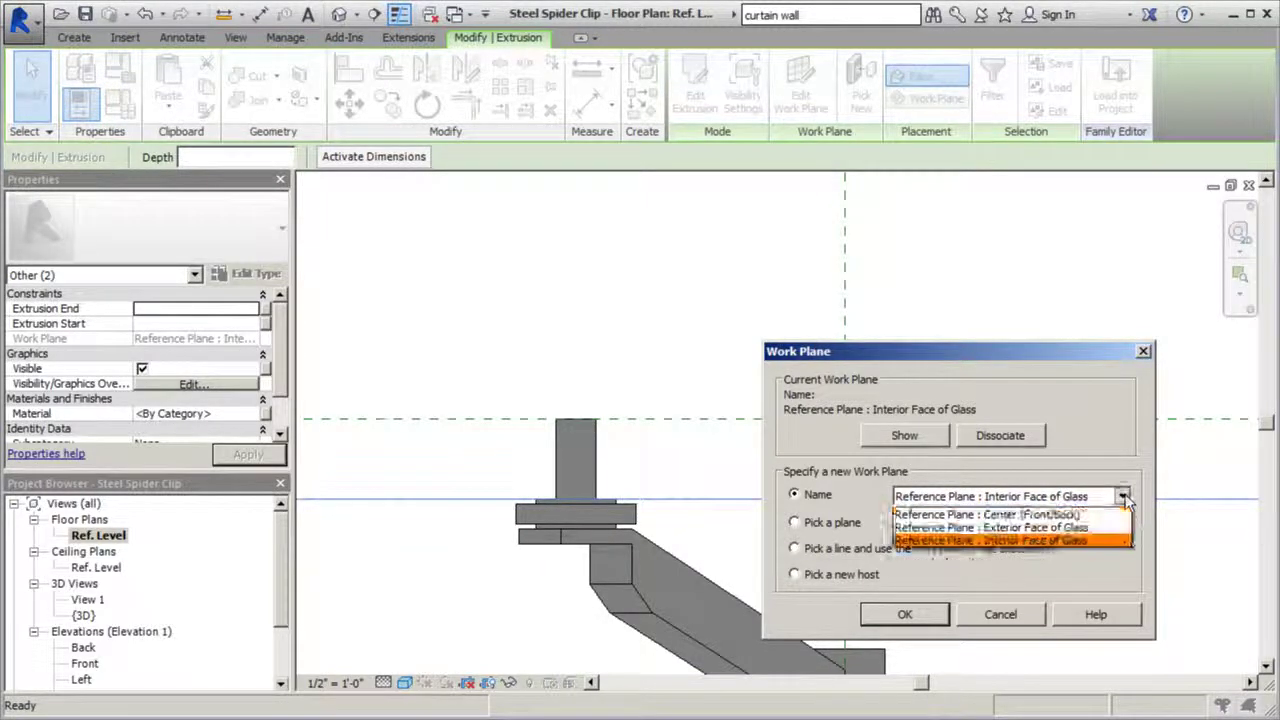
click(1080, 527)
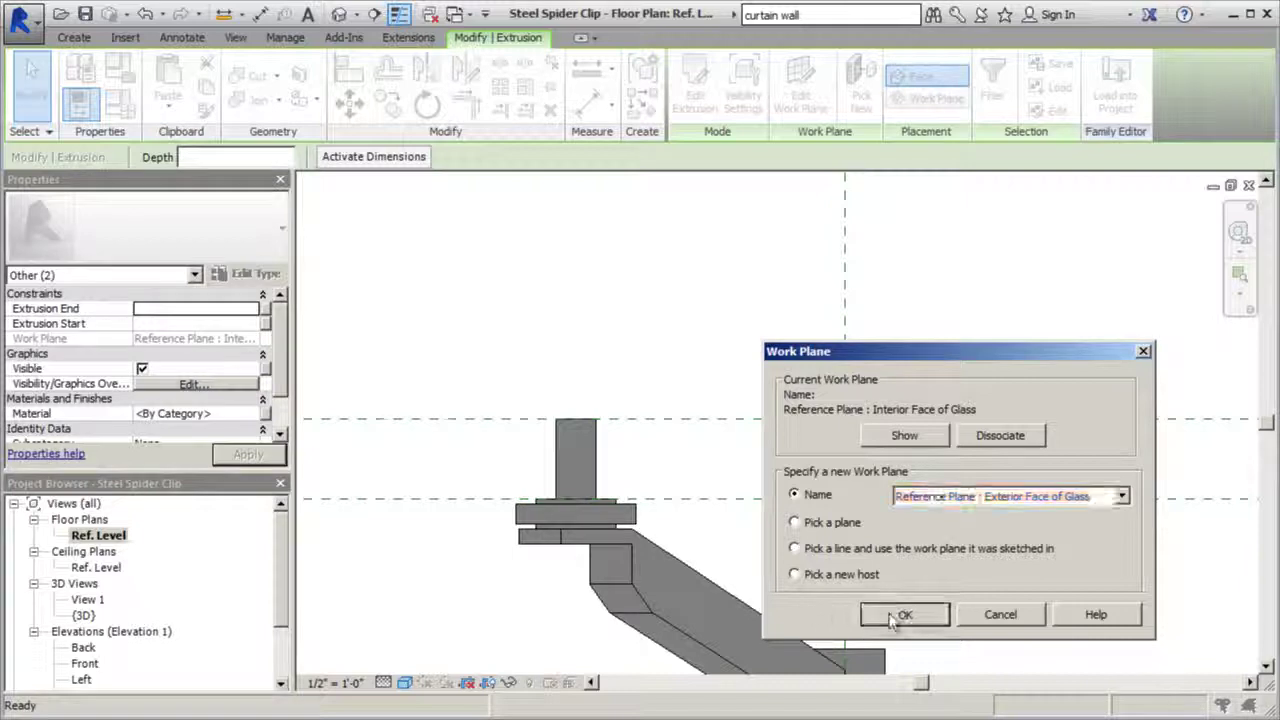
click(897, 614)
click(712, 219)
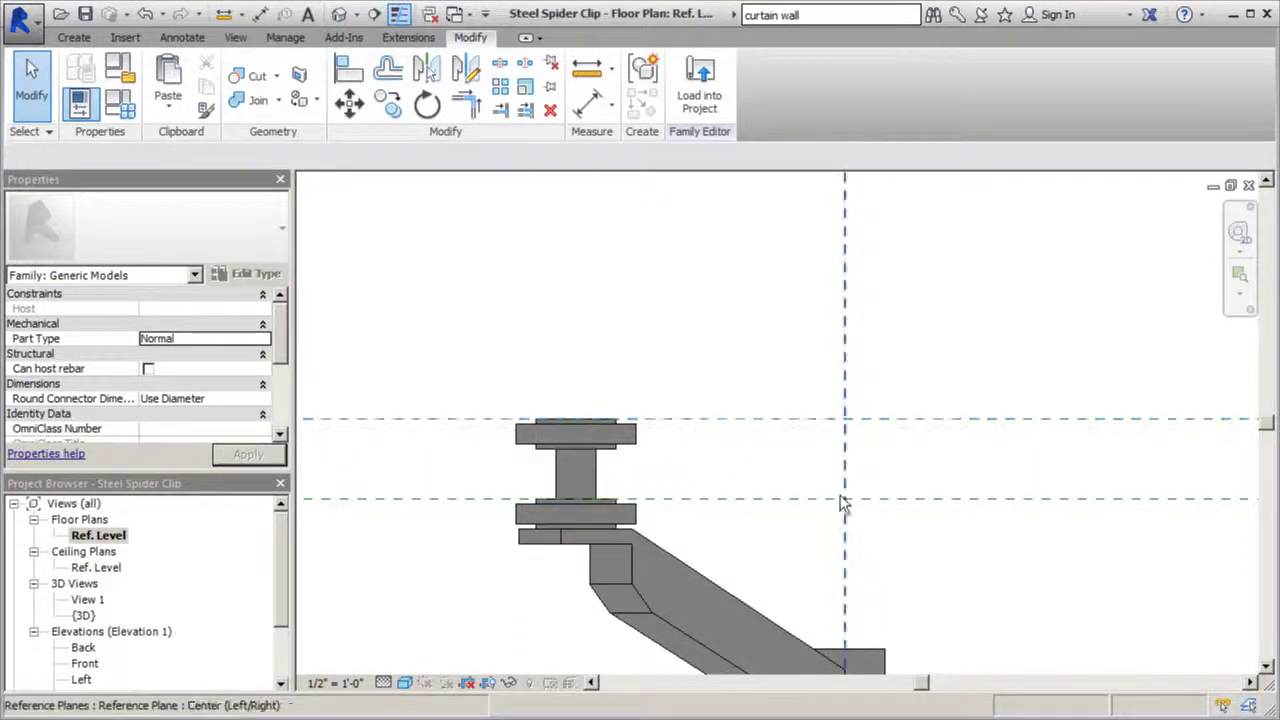
click(170, 108)
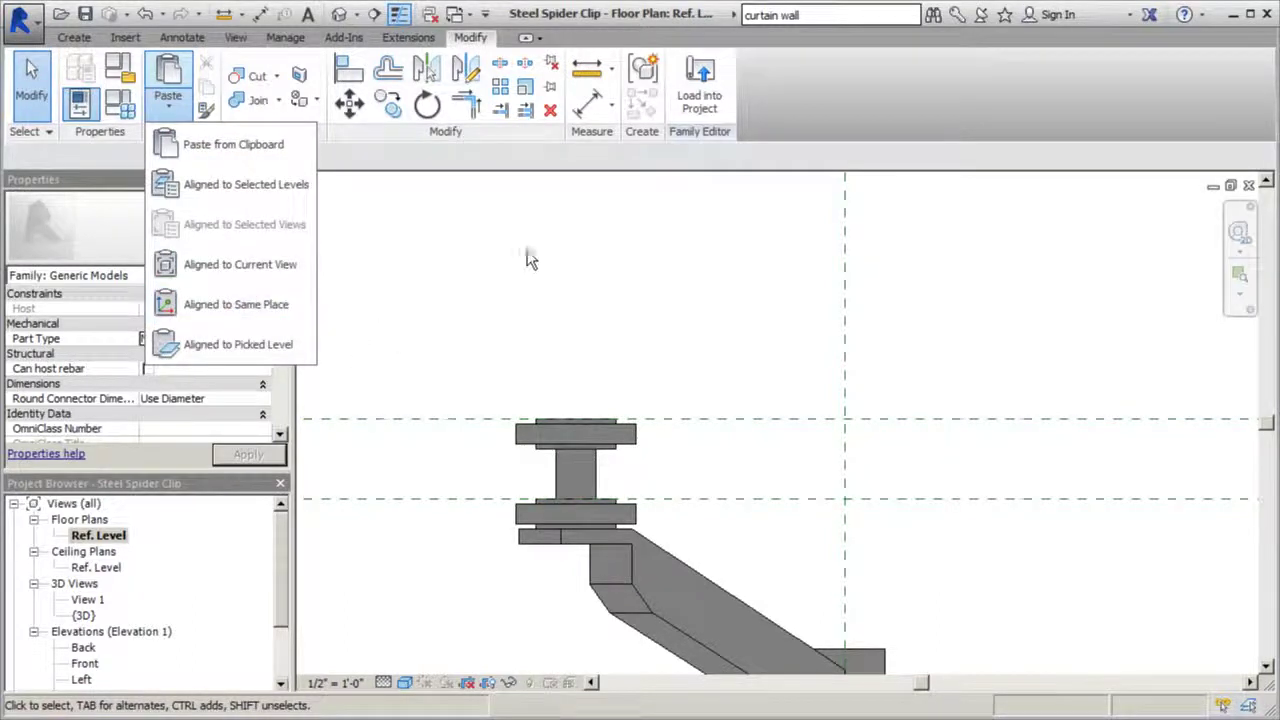
click(407, 165)
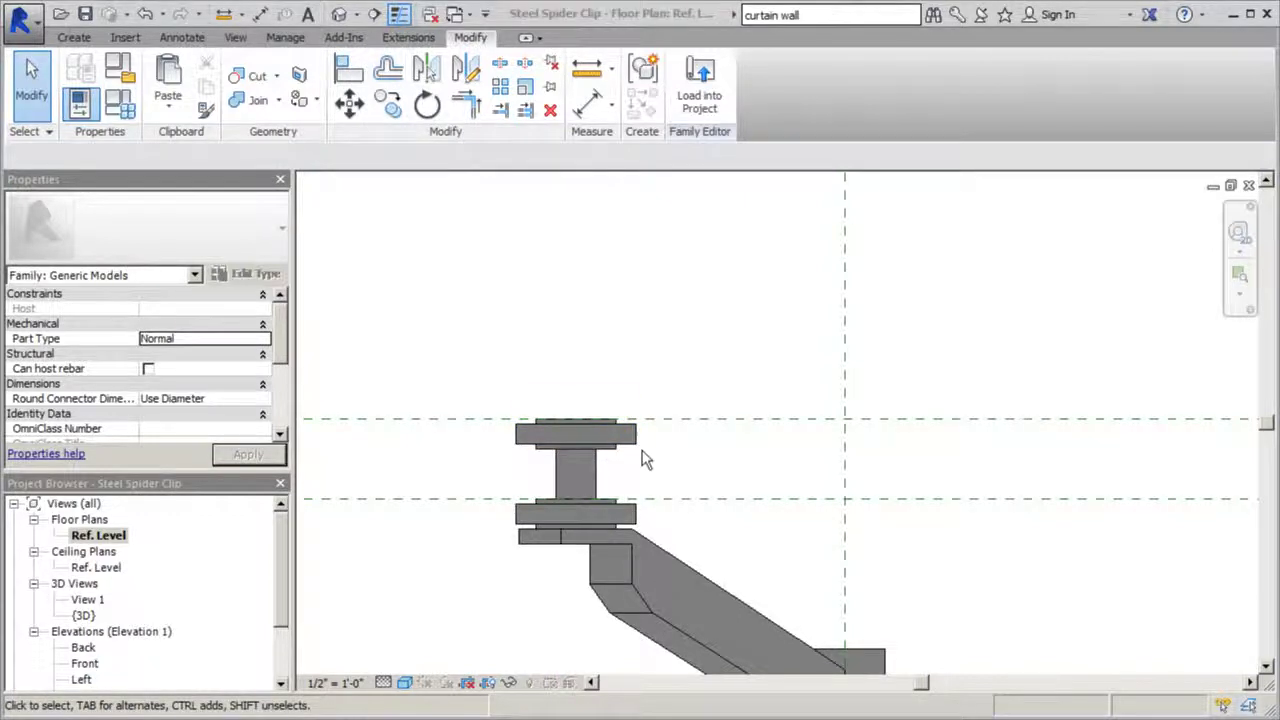
click(631, 449)
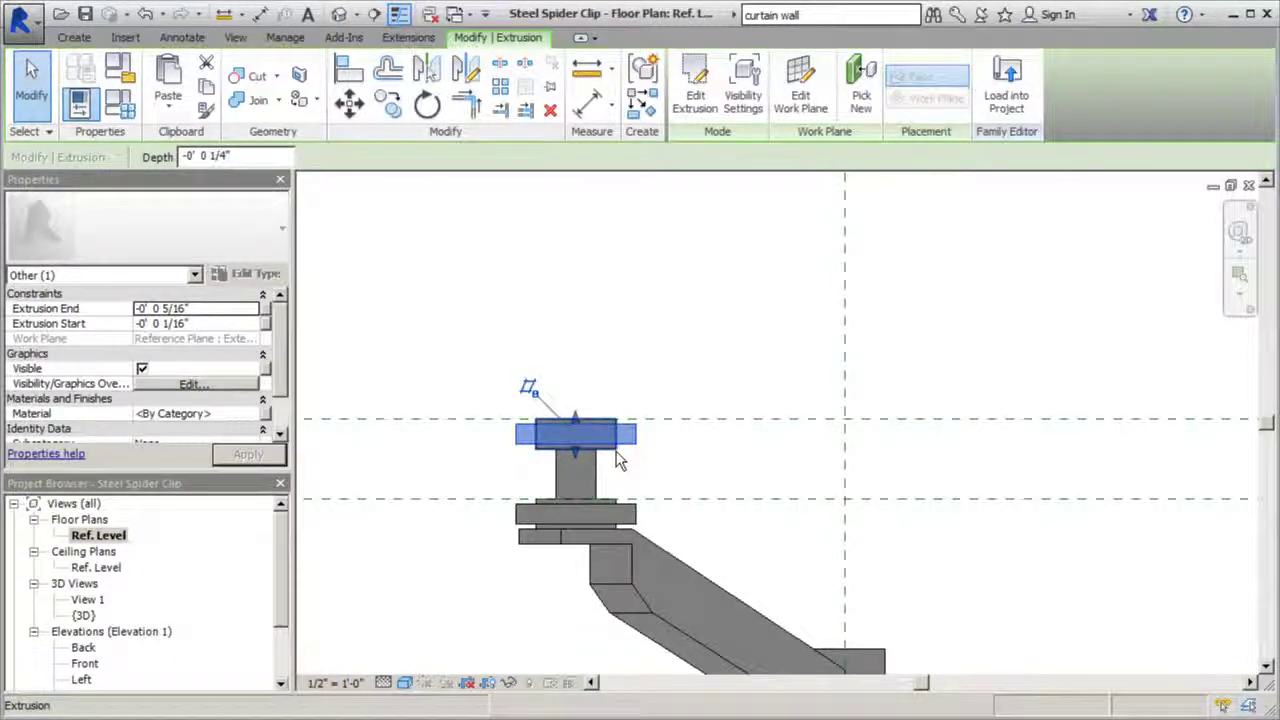
ctrl+click(616, 451)
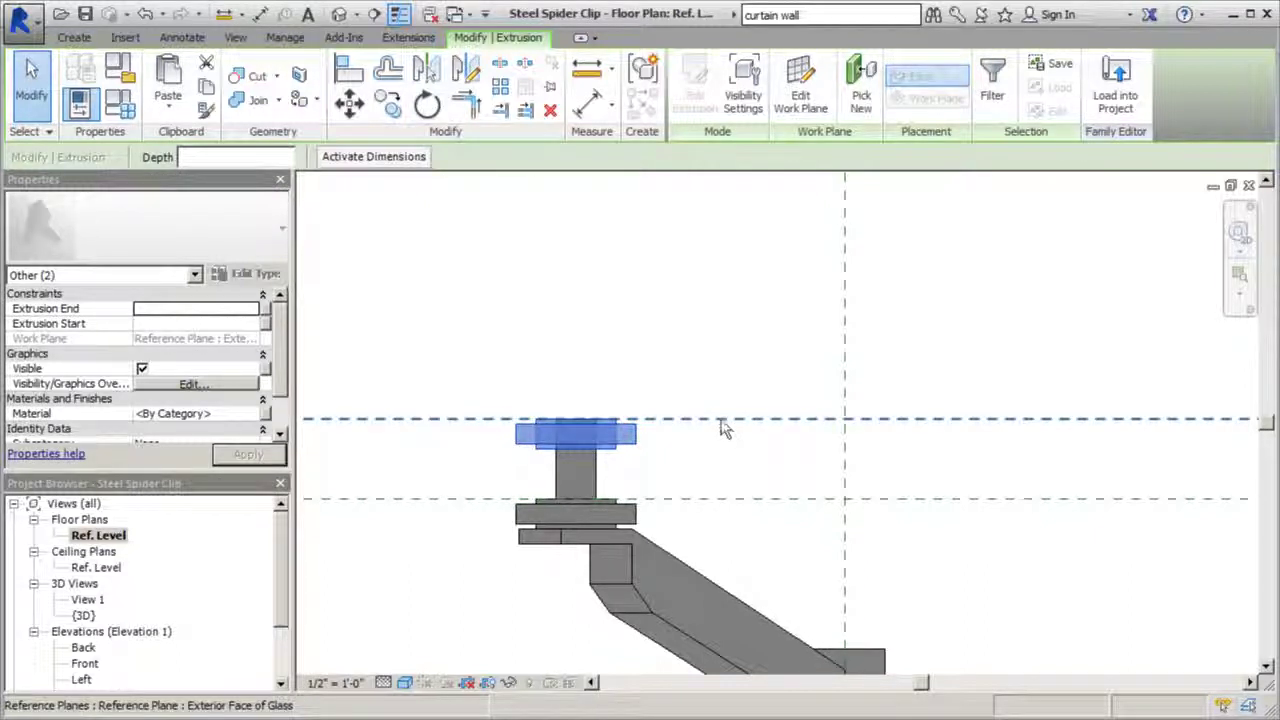
scroll(626, 400, down, 2)
scroll(592, 505, up, 2)
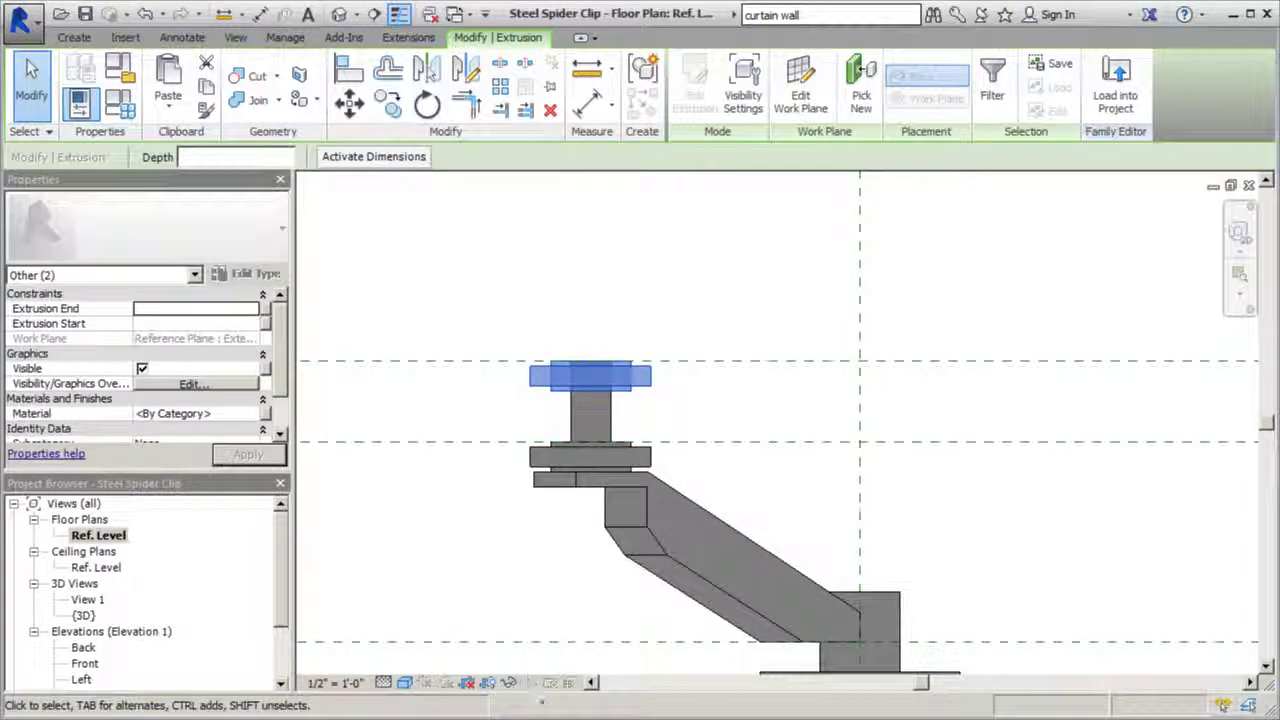
click(757, 380)
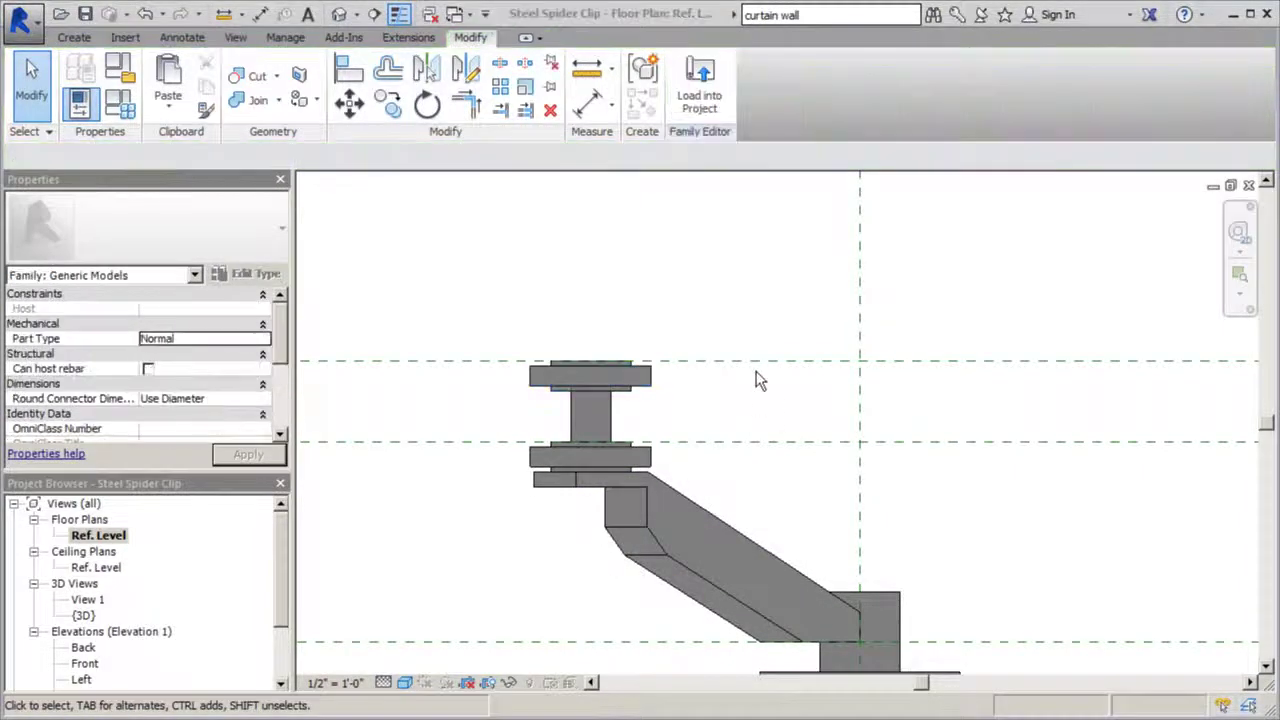
Flip the exterior .75" radius cylinder outward by setting its Extrusion End to 5/16" and Extrusion Start to 1/16"
click(647, 381)
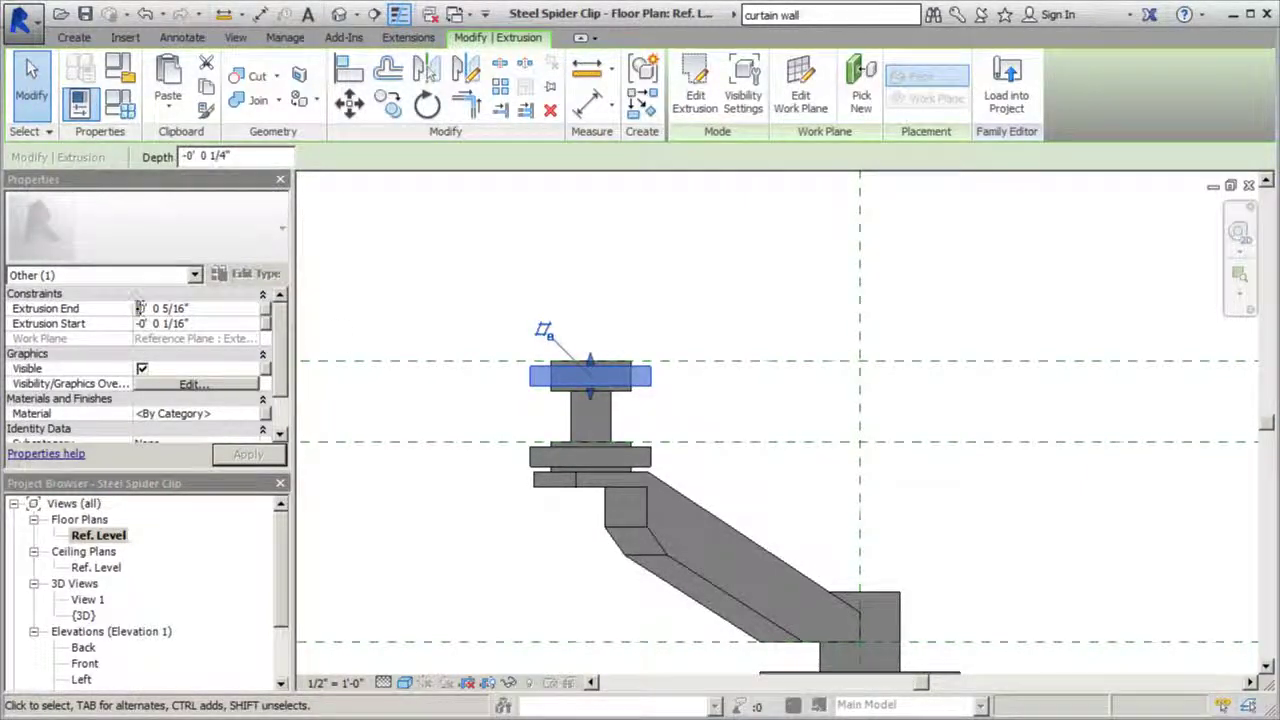
drag(141, 309, 128, 314)
key(BackSpace)
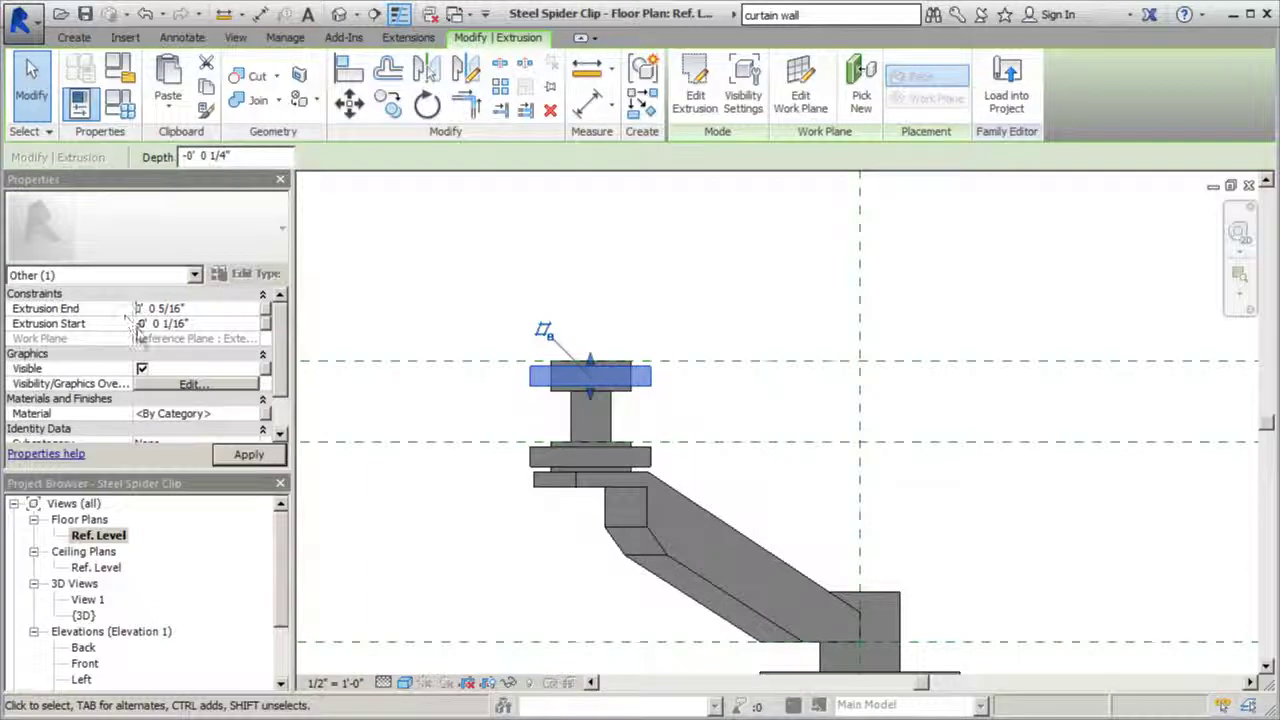
click(222, 456)
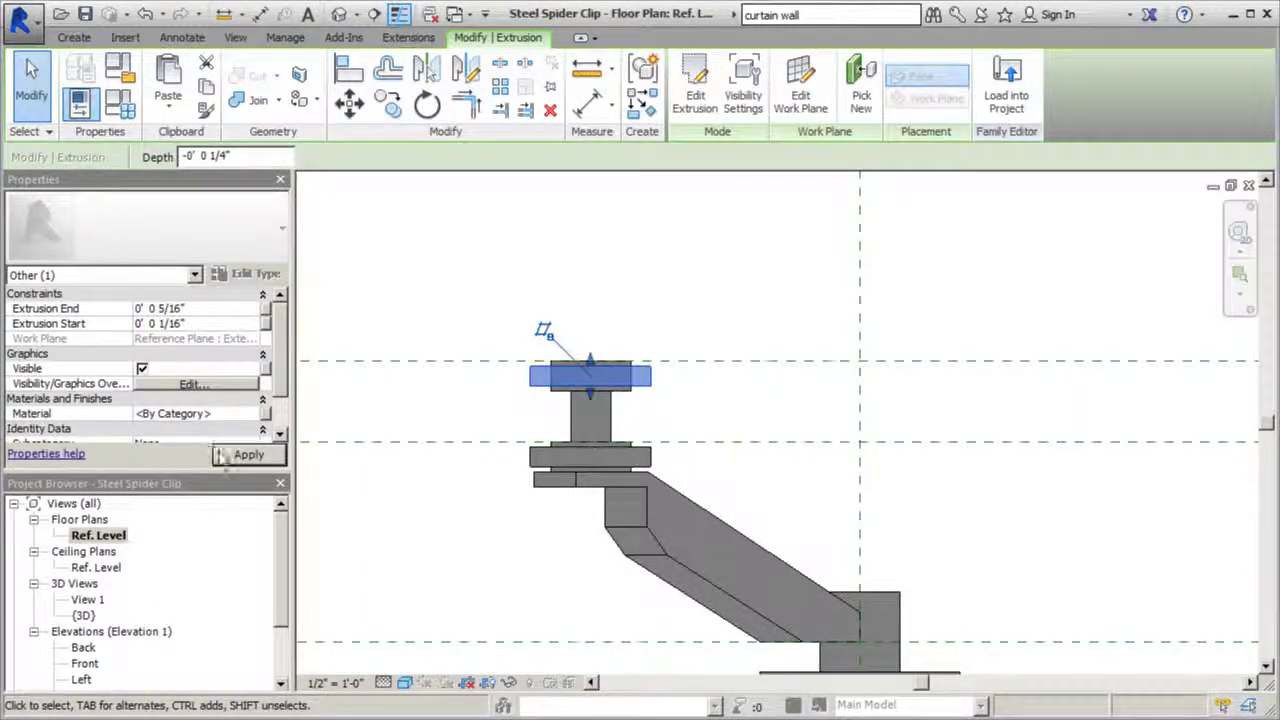
click(626, 402)
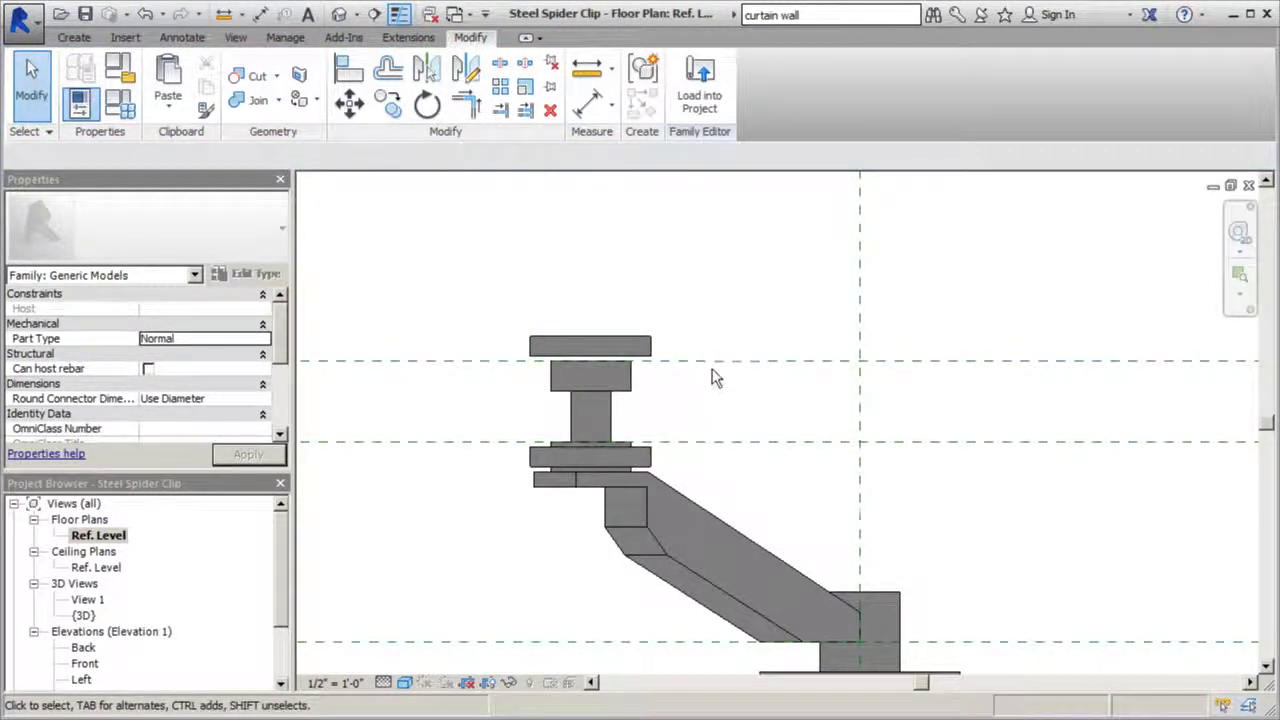
Set the smaller exterior cylinder's Extrusion End to 3/8" so it extends outward from the glass, and deselect it
click(620, 380)
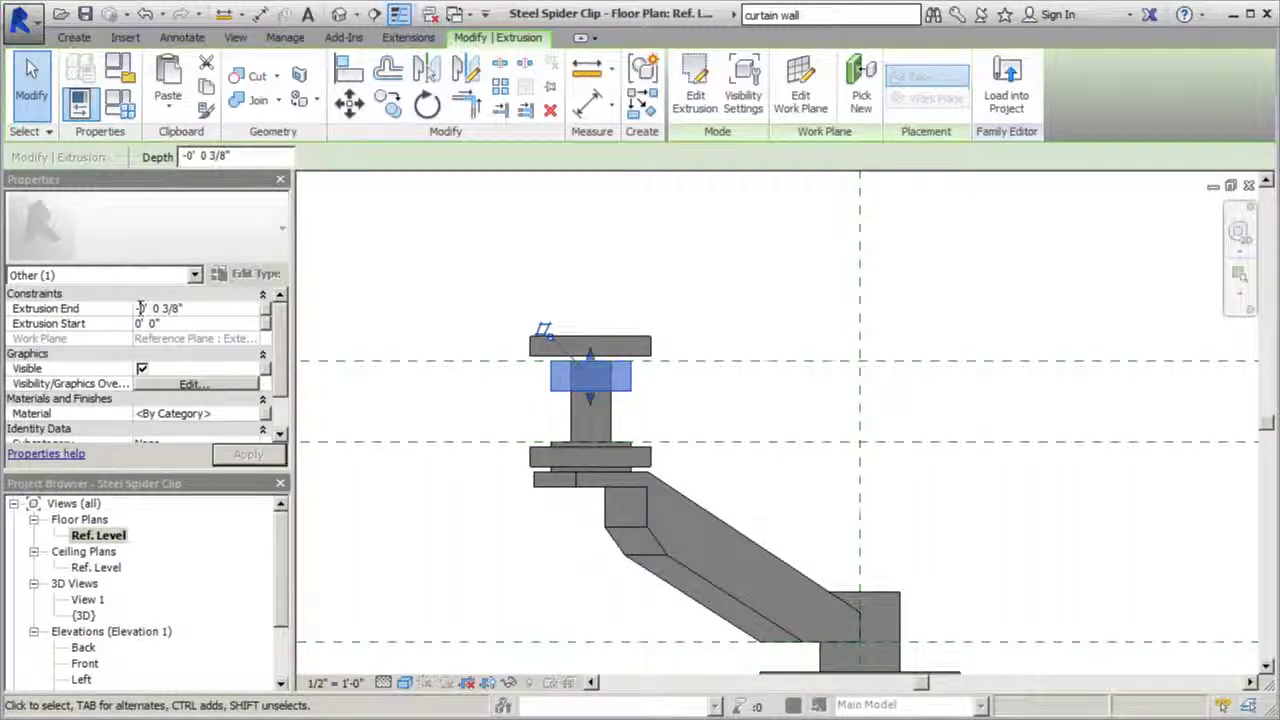
click(138, 308)
key(BackSpace)
key(Return)
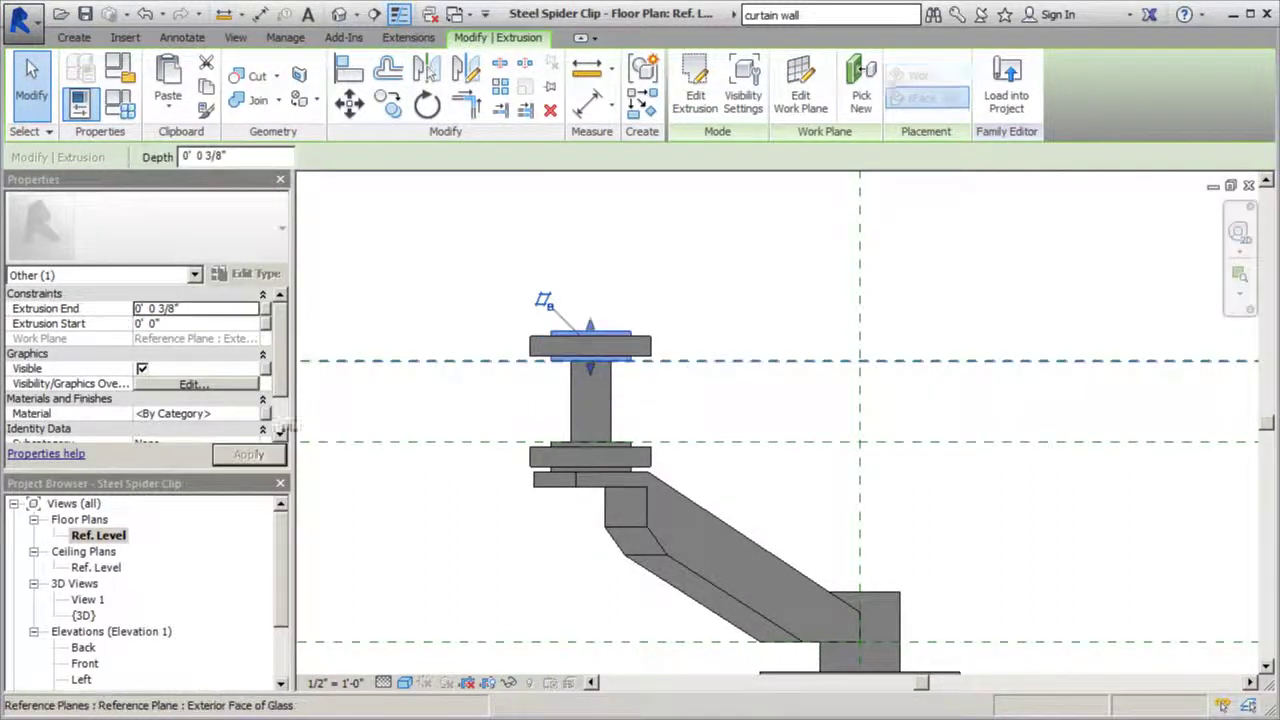
click(376, 307)
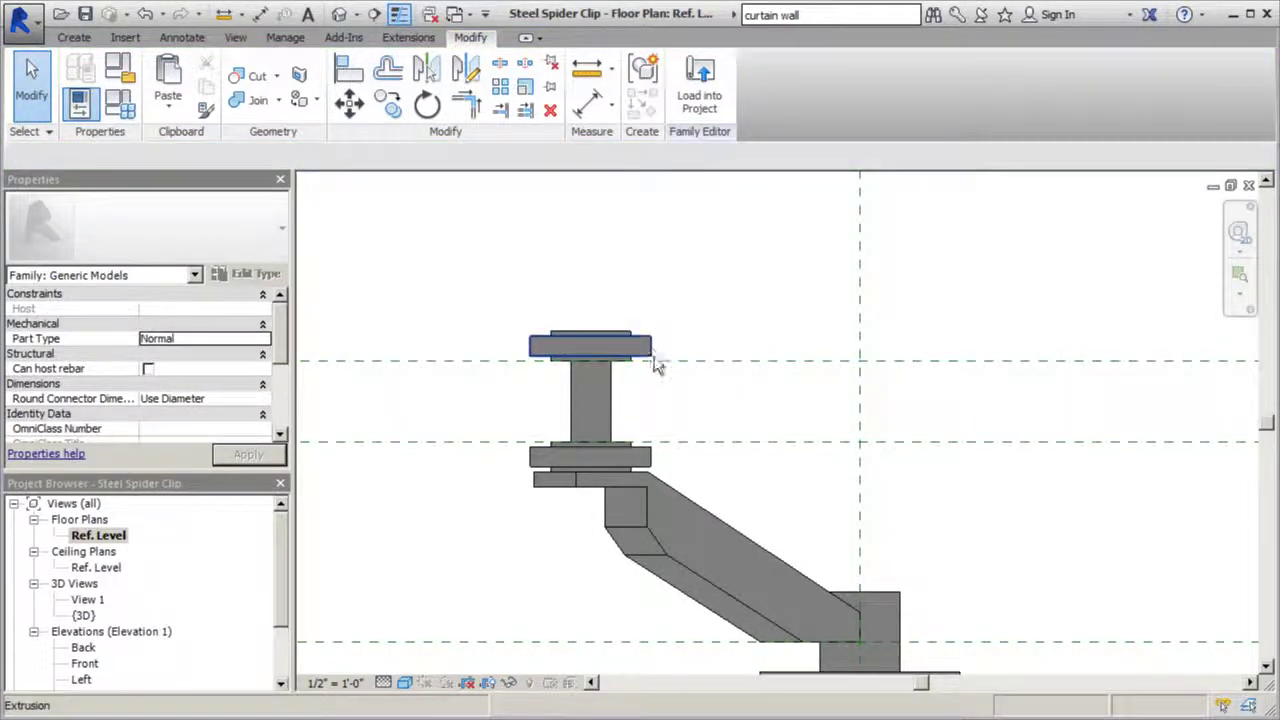
Flex the clip by setting the Glass Thickness parameter to 6" and check that both washer assemblies follow the glass faces
scroll(724, 441, down, 5)
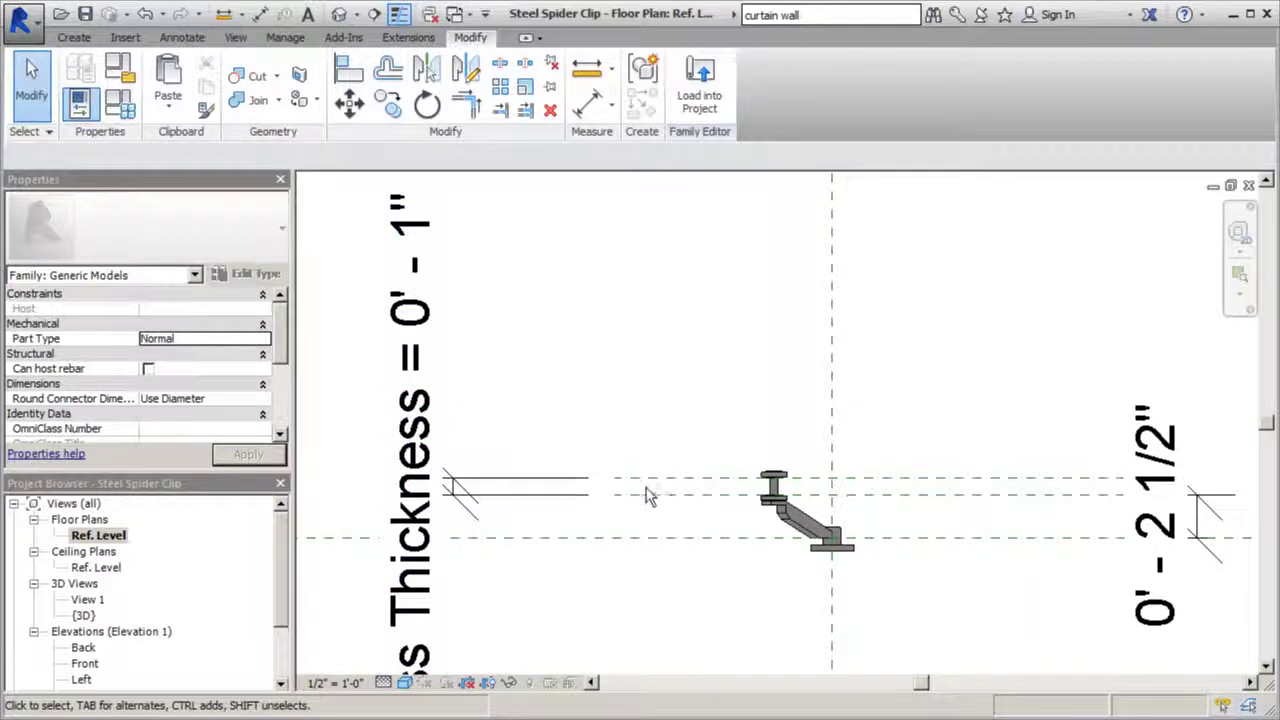
scroll(770, 502, up, 4)
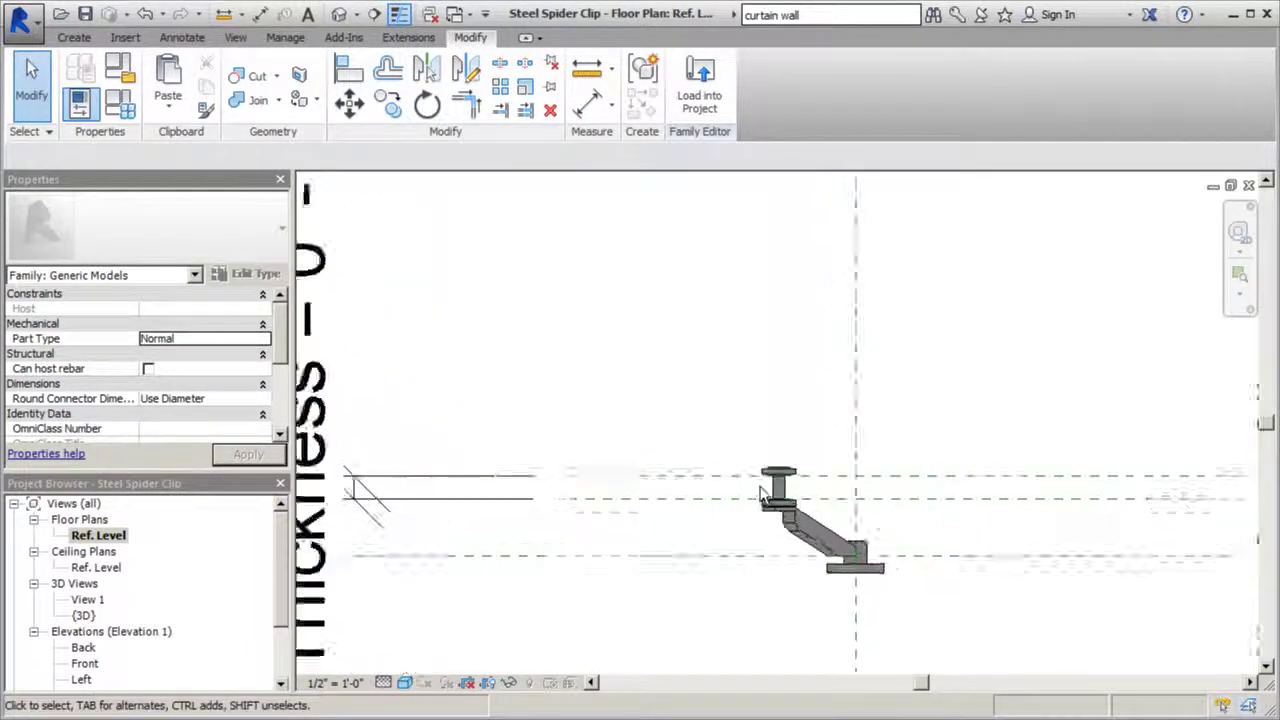
scroll(828, 497, up, 1)
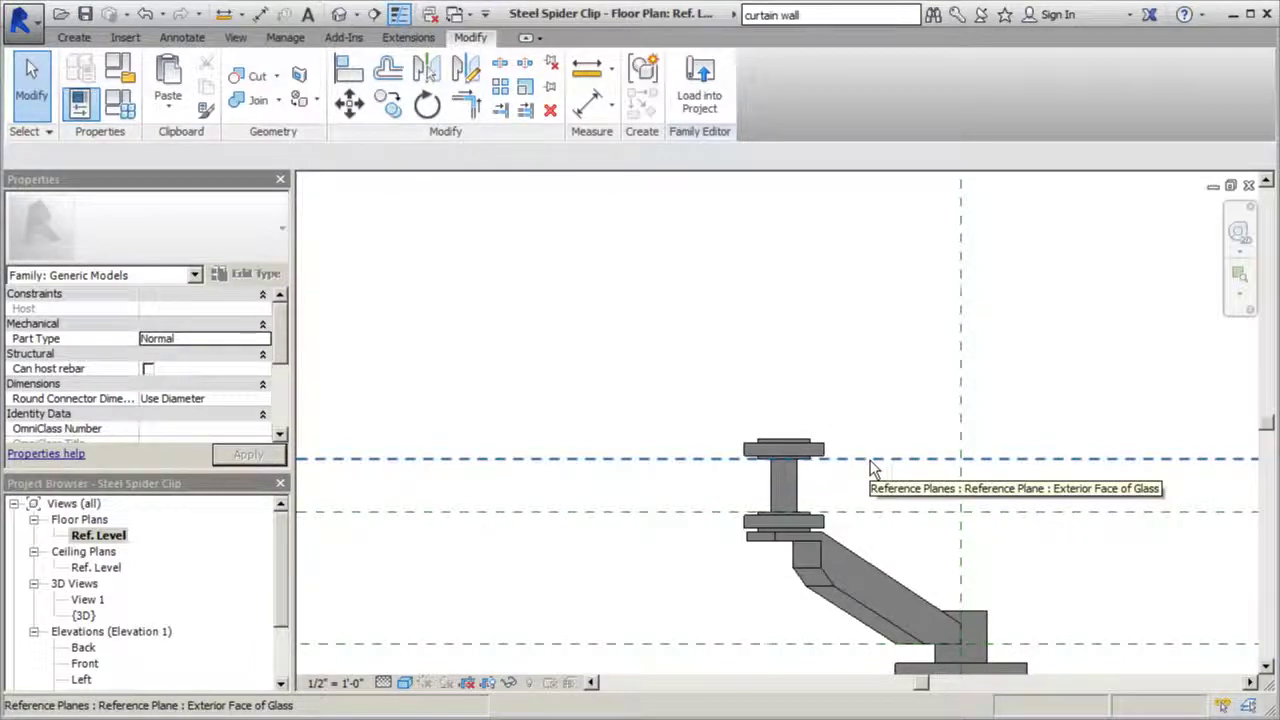
scroll(783, 465, down, 3)
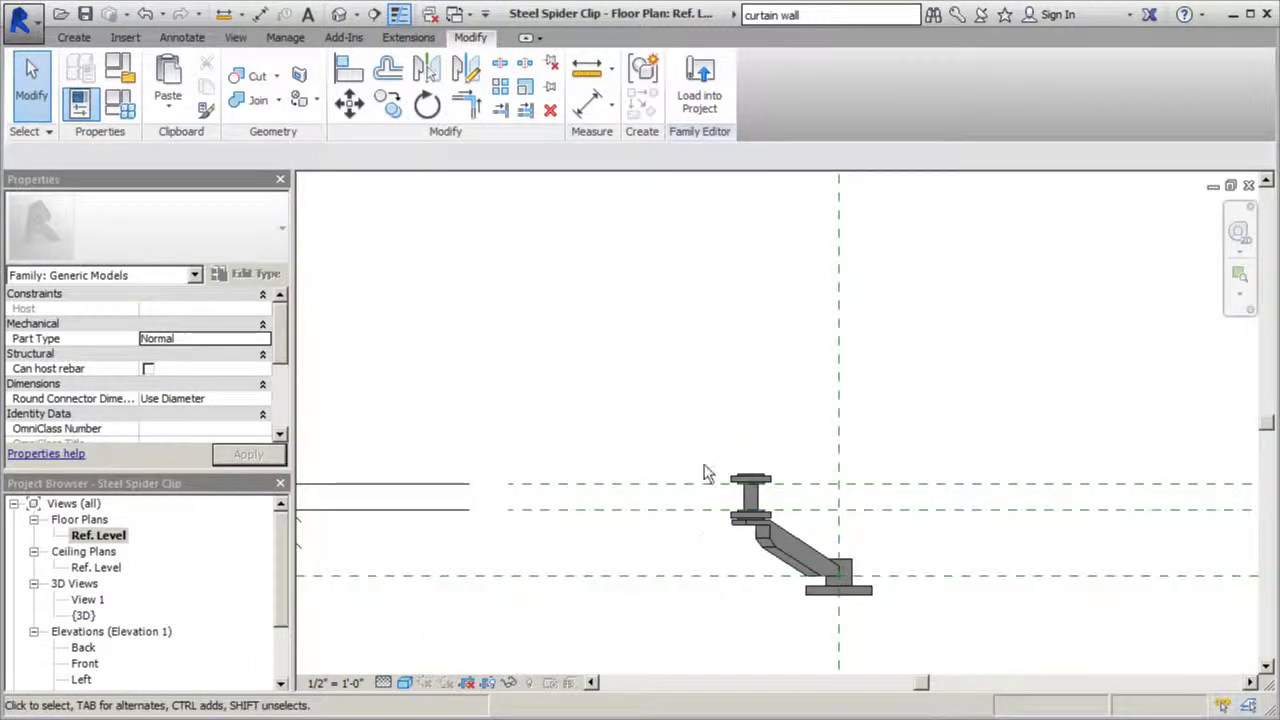
scroll(808, 517, down, 2)
click(120, 103)
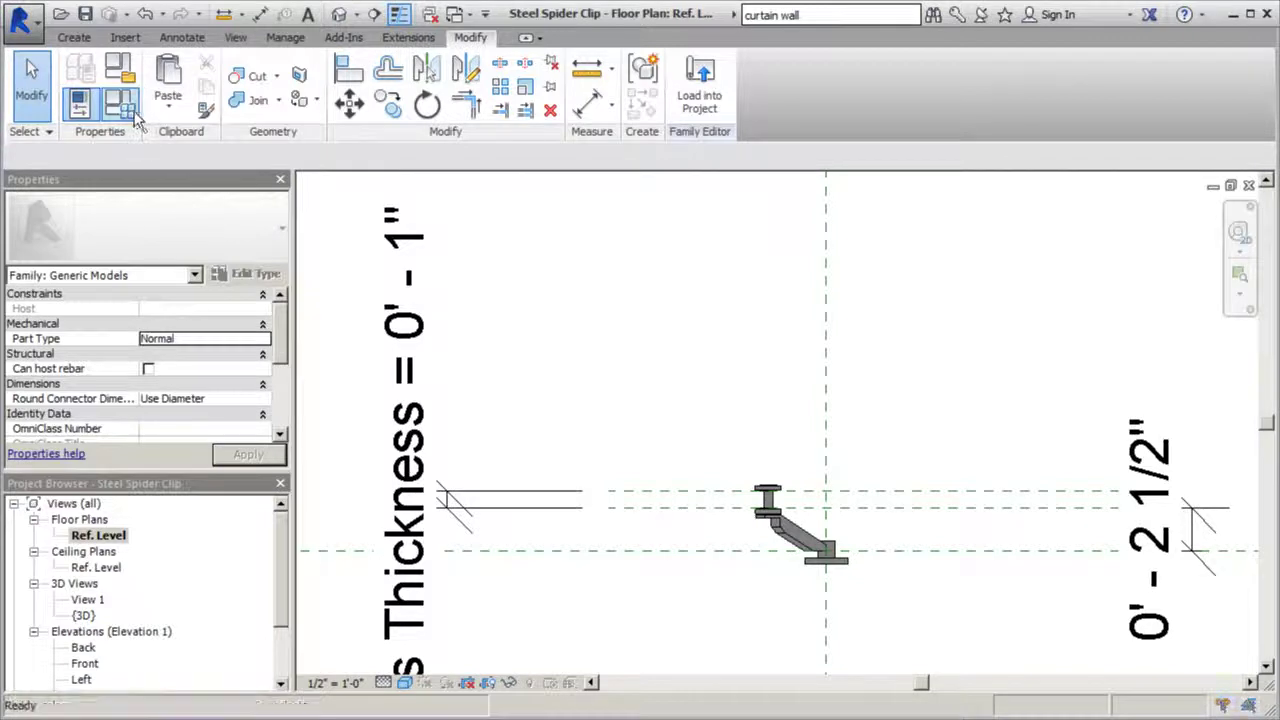
click(288, 168)
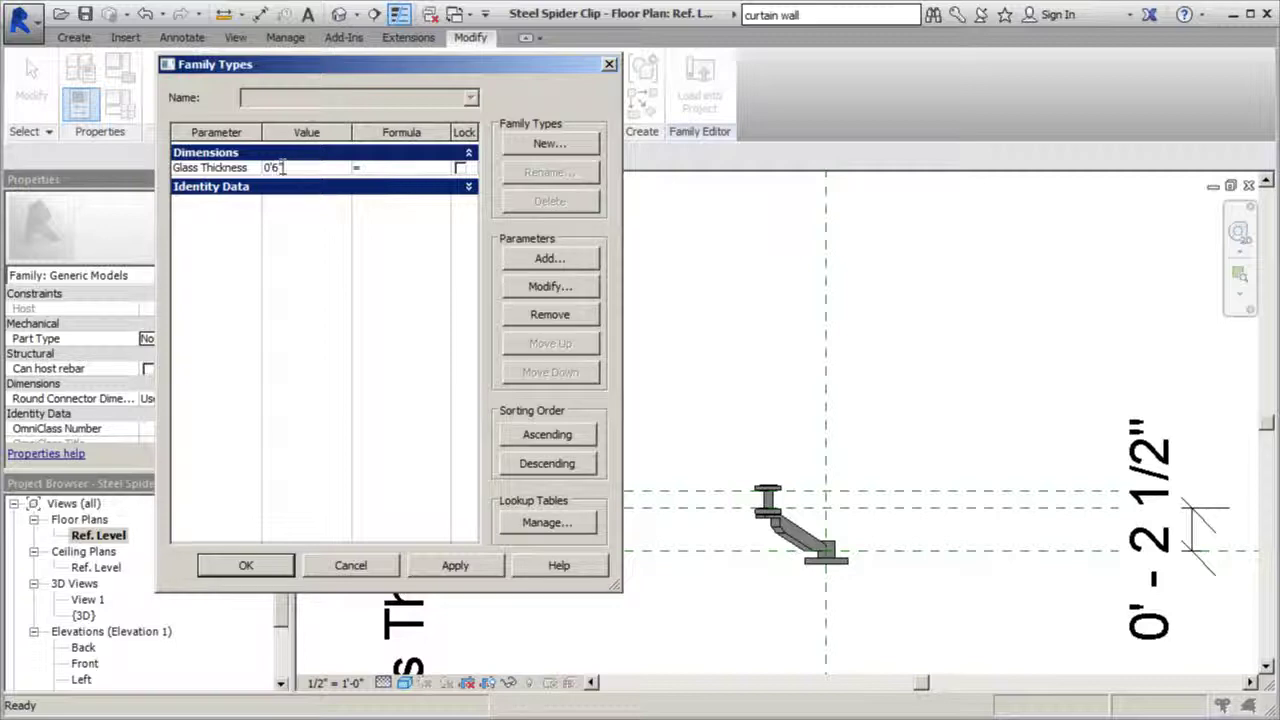
click(255, 565)
scroll(773, 418, up, 3)
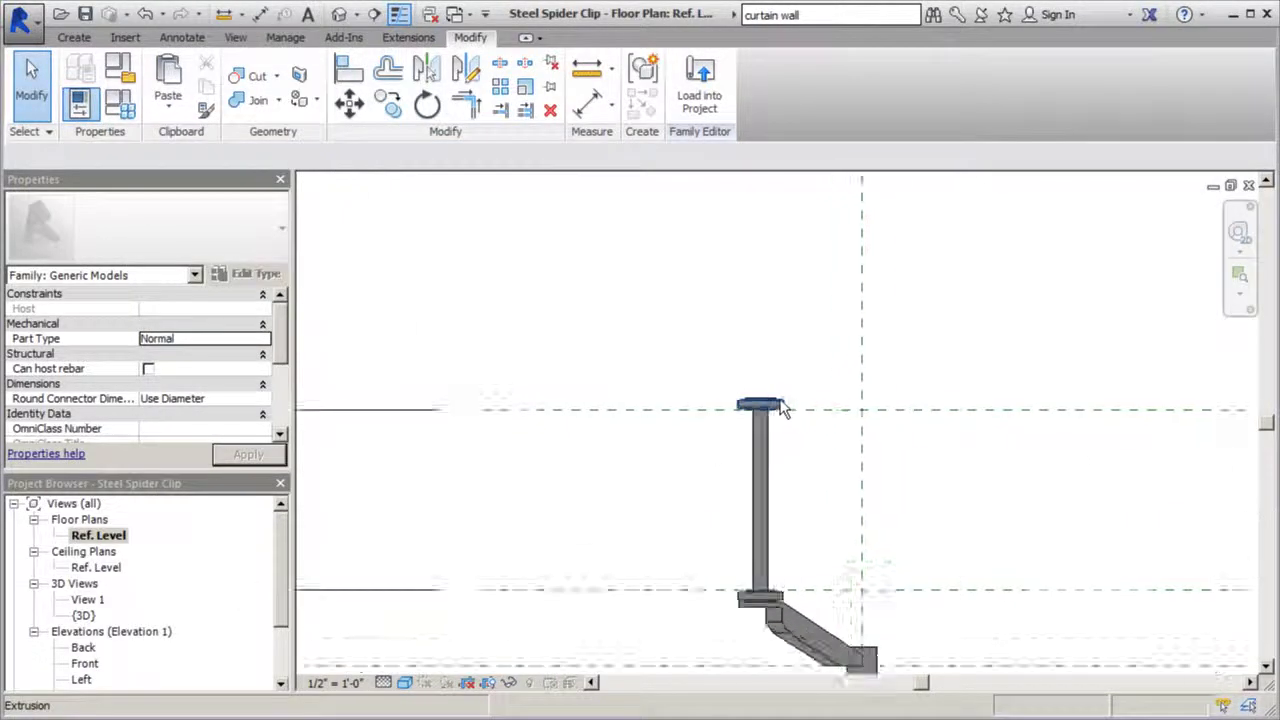
scroll(660, 405, down, 1)
scroll(697, 573, up, 2)
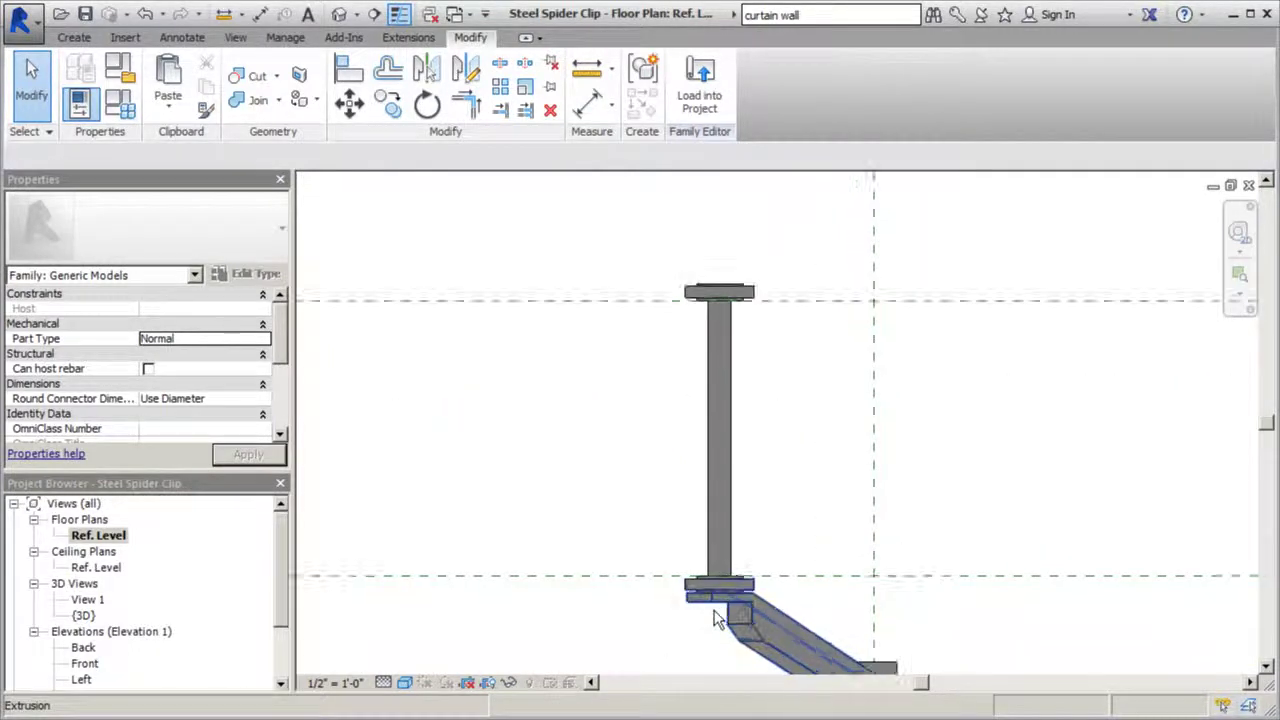
scroll(697, 573, down, 4)
scroll(731, 448, down, 1)
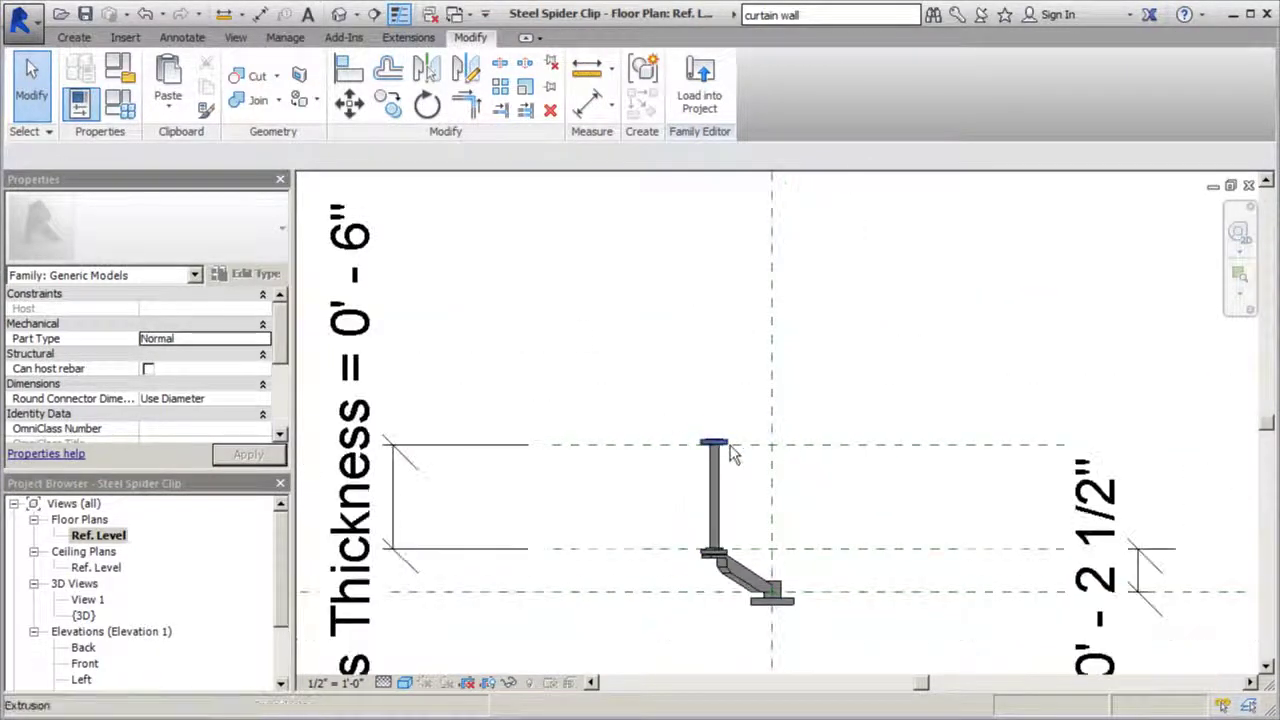
Set the Glass Thickness parameter to 1" and open the Front elevation view
click(125, 108)
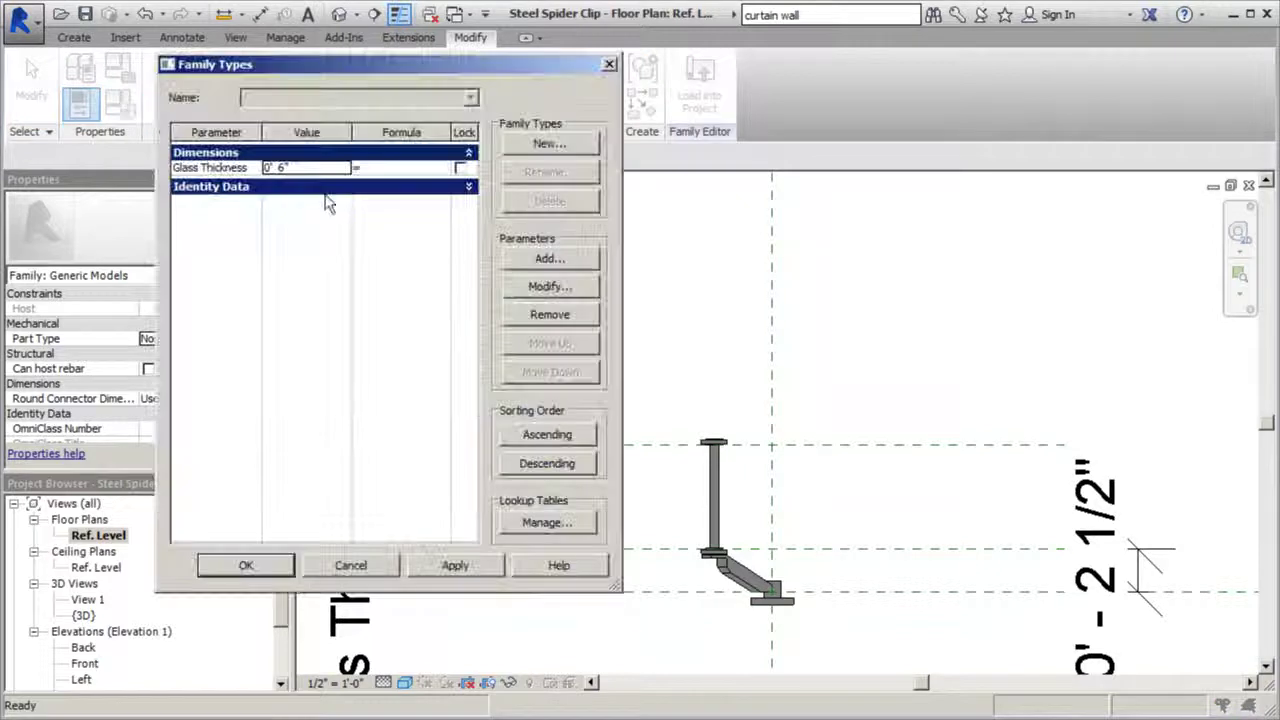
click(285, 167)
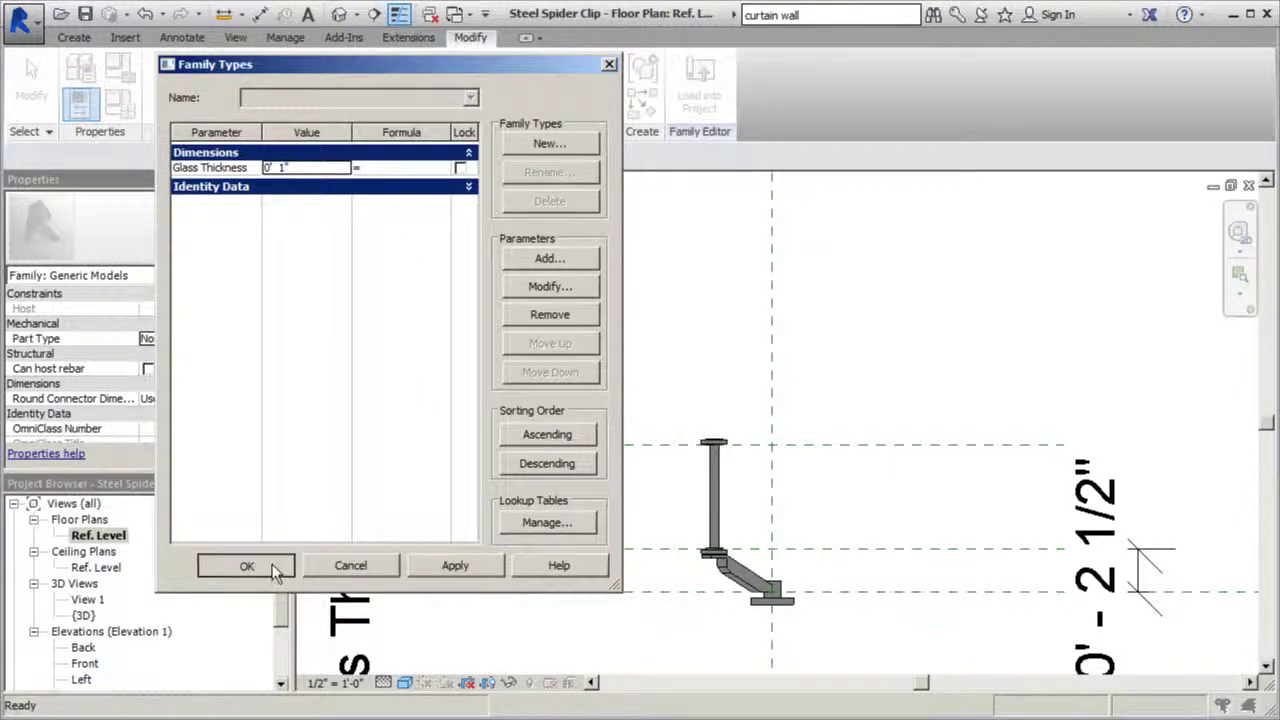
click(246, 565)
scroll(702, 558, up, 2)
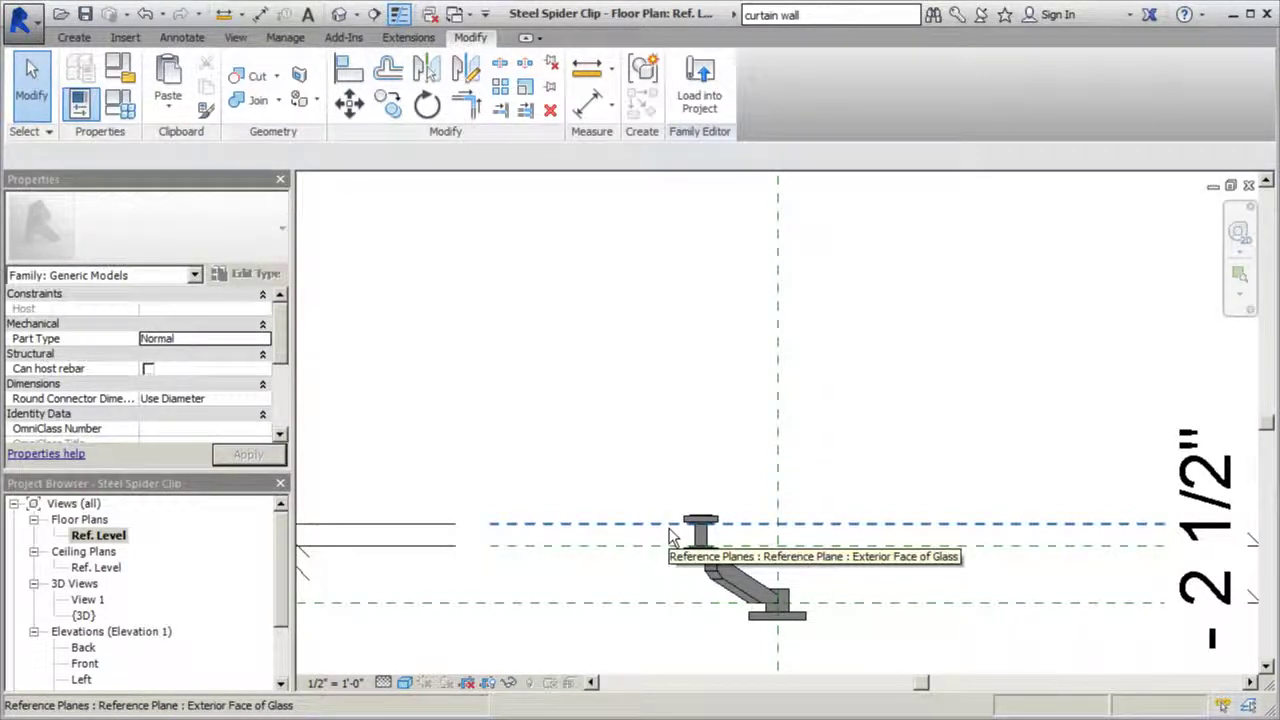
double_click(88, 664)
scroll(740, 360, down, 2)
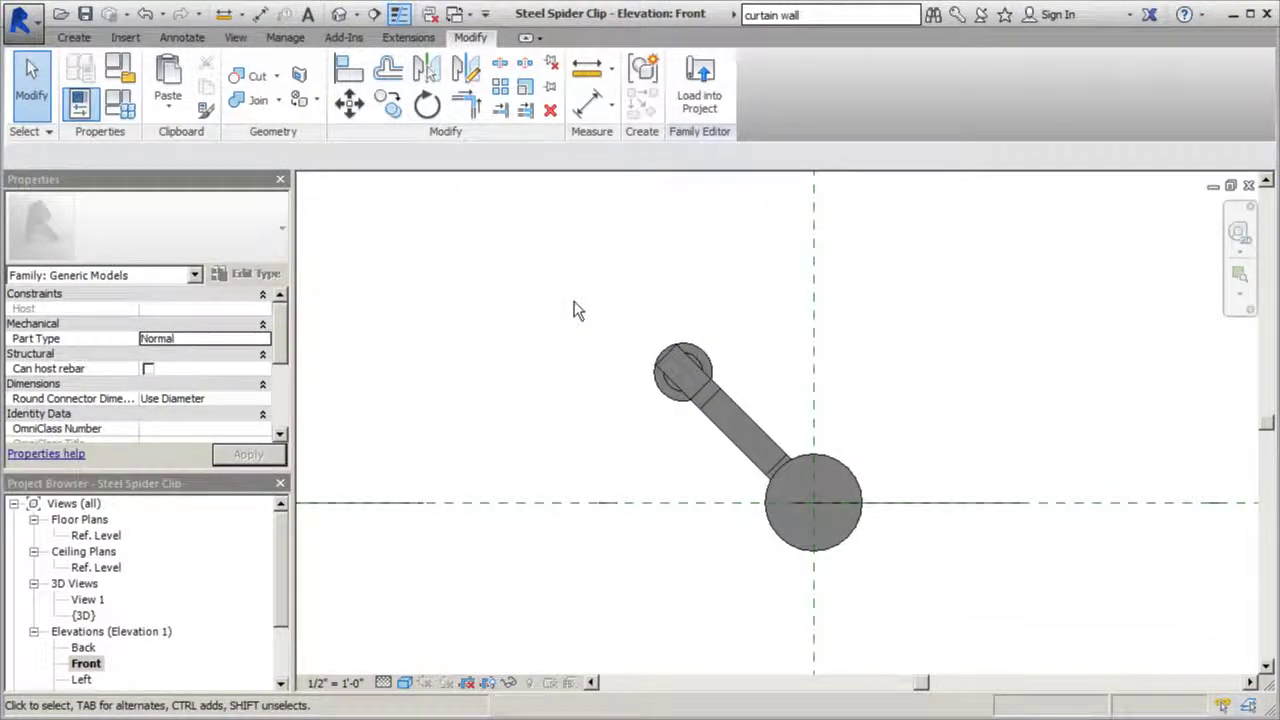
drag(568, 290, 1025, 625)
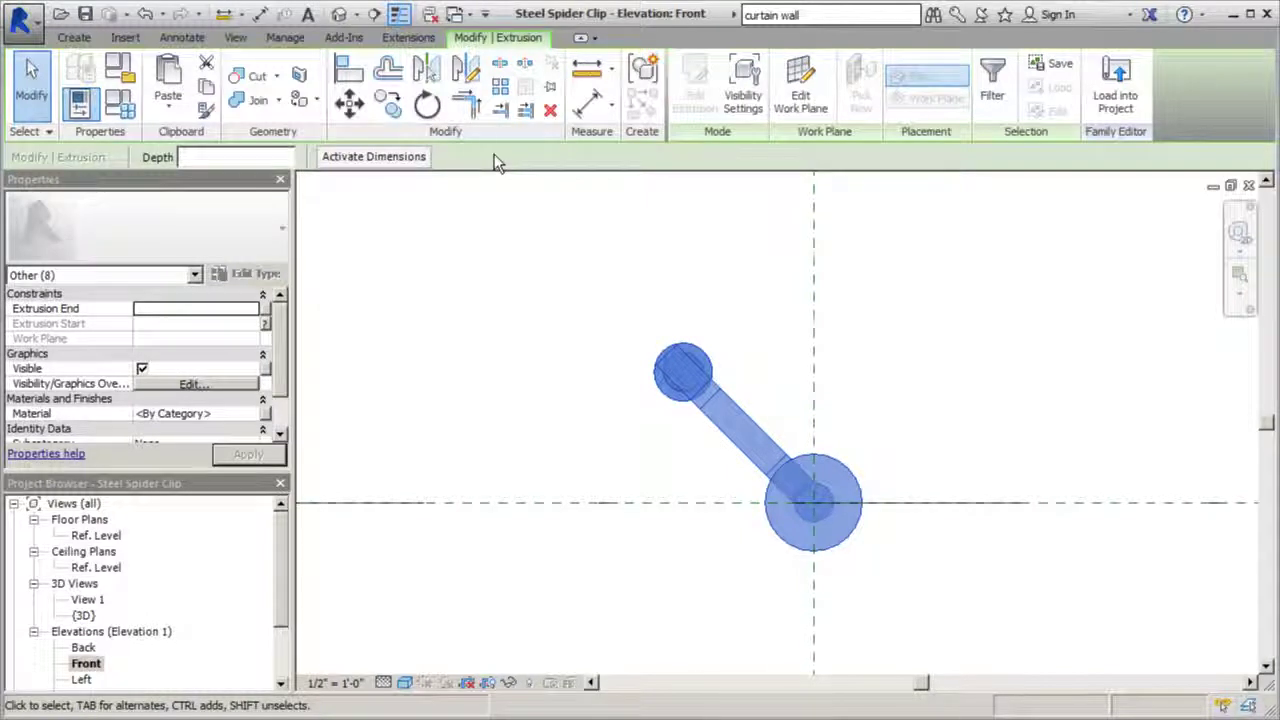
click(435, 77)
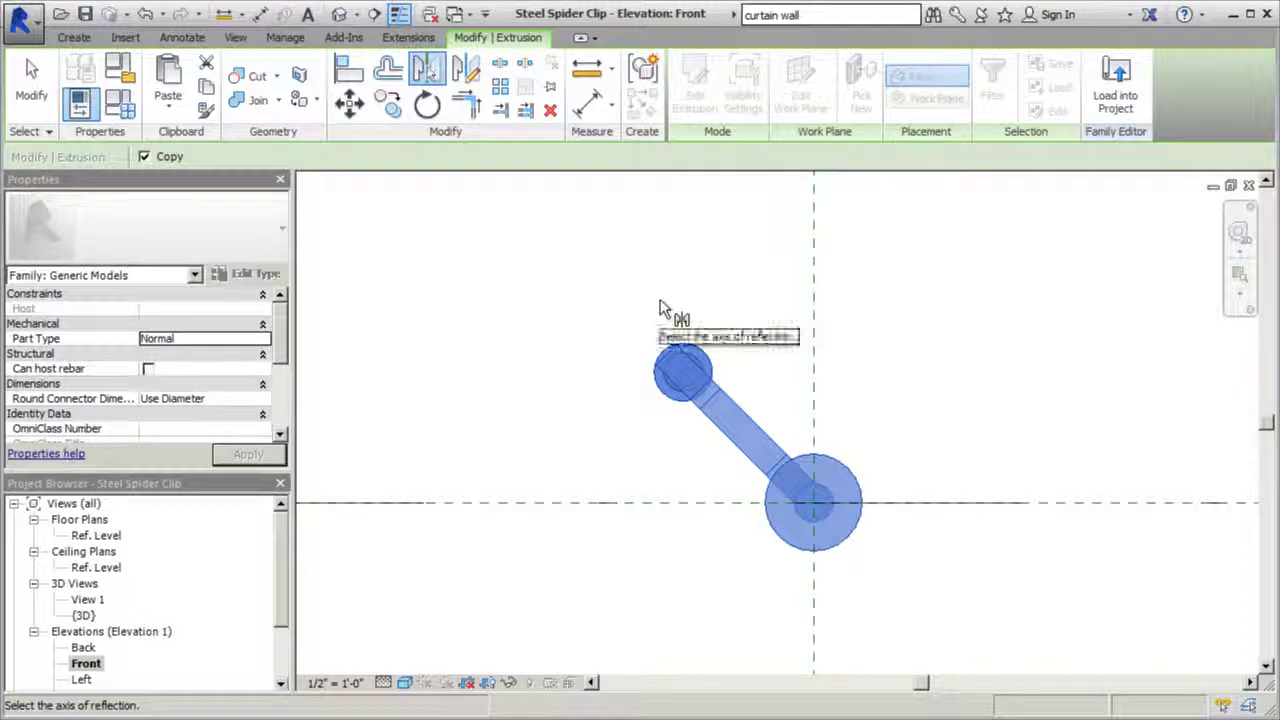
click(31, 80)
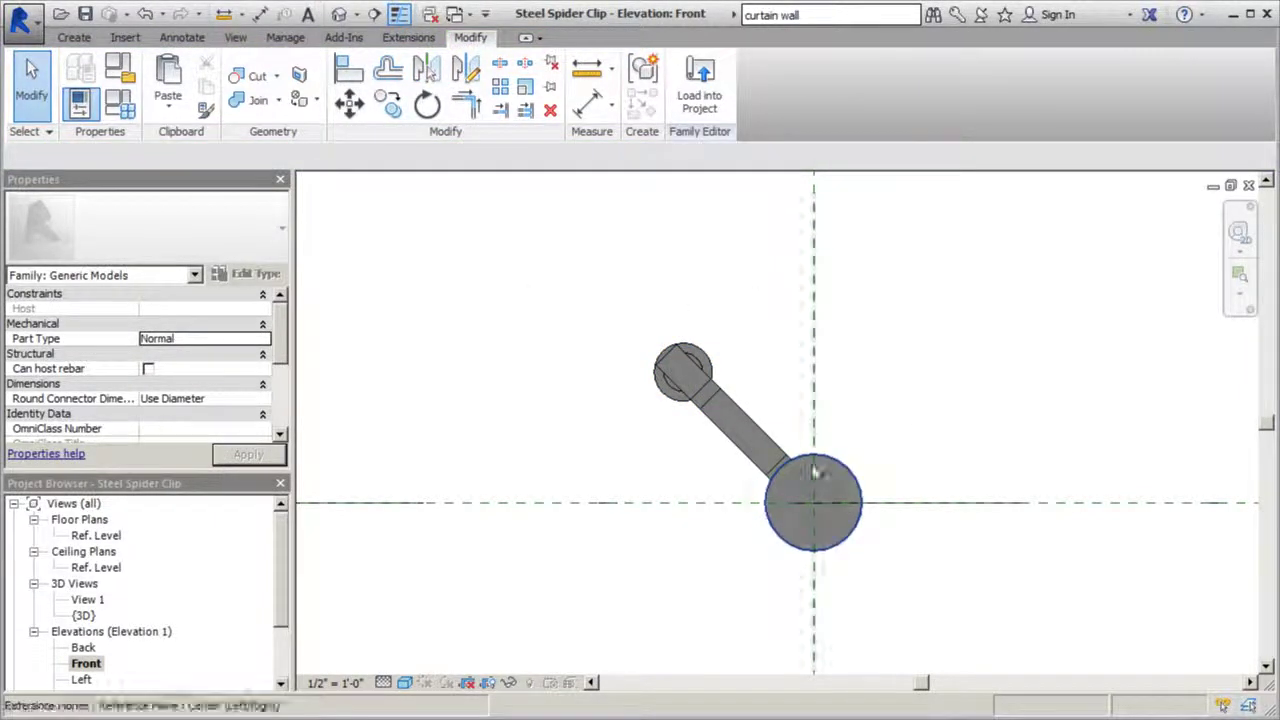
drag(875, 272, 650, 453)
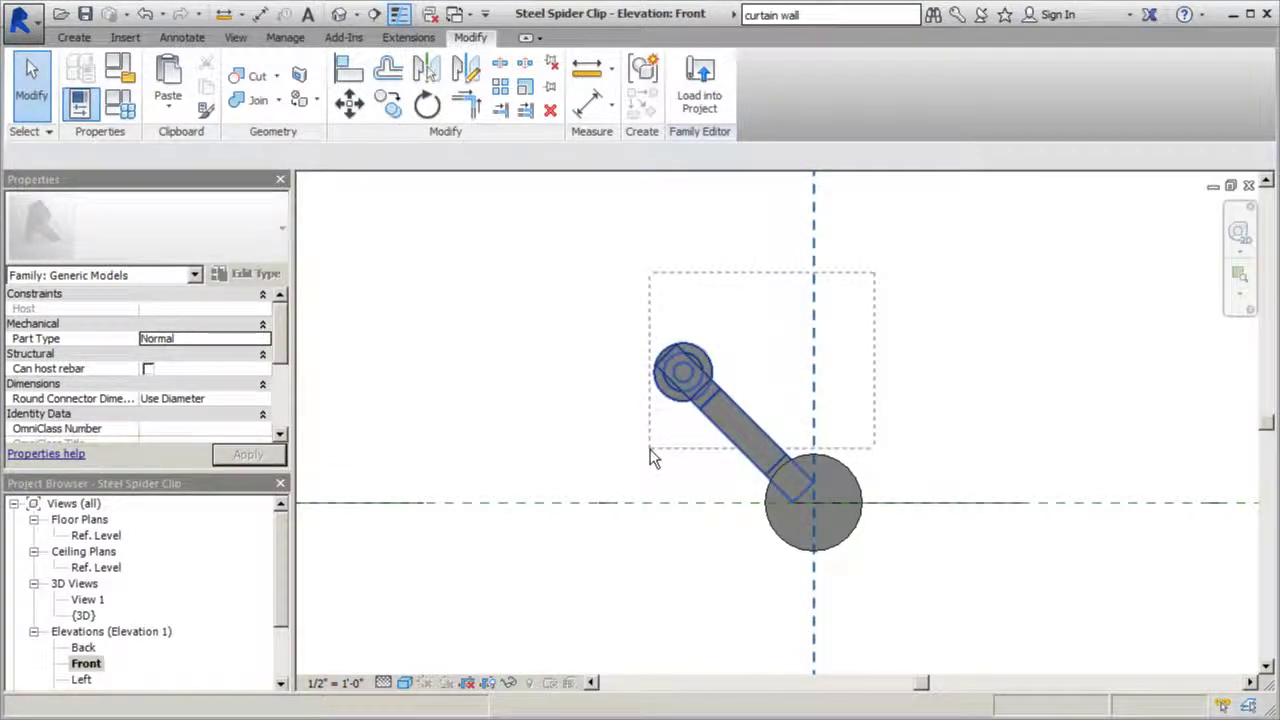
key(Escape)
Mirror a copy of the upper-left arm and its bolt and washer cylinders, without the base, across the vertical center reference plane
drag(768, 318, 633, 459)
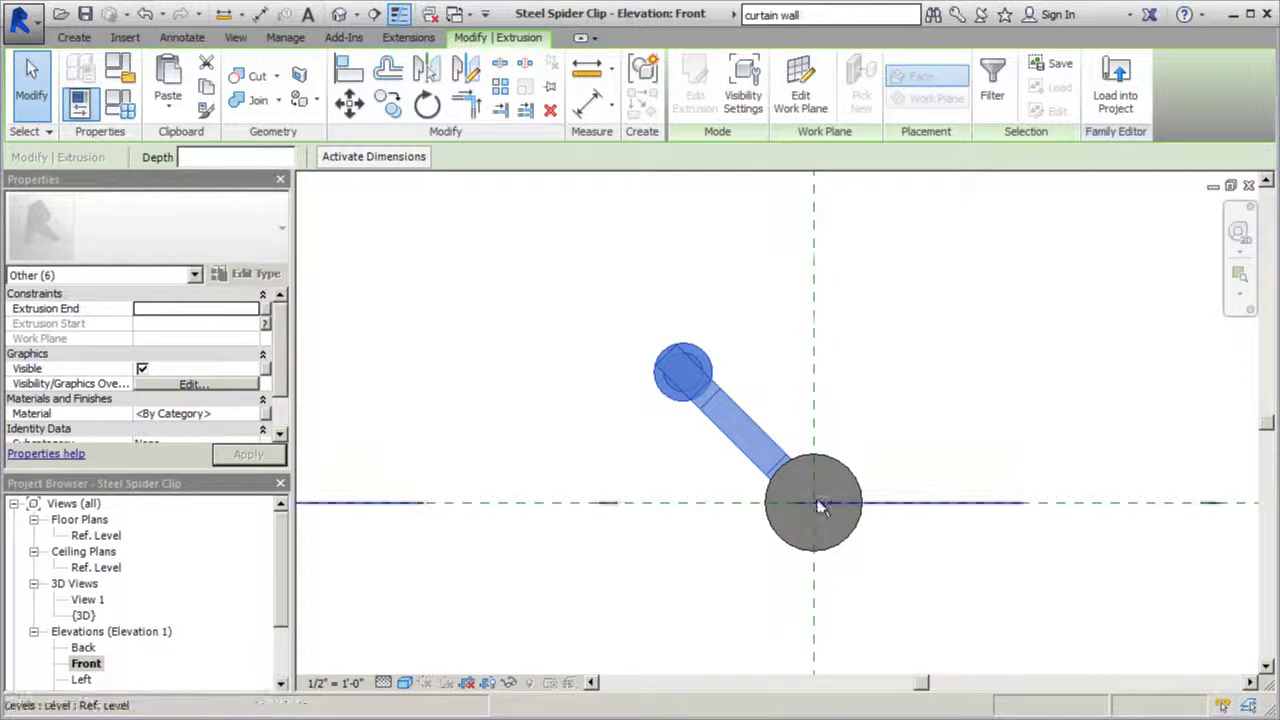
click(425, 69)
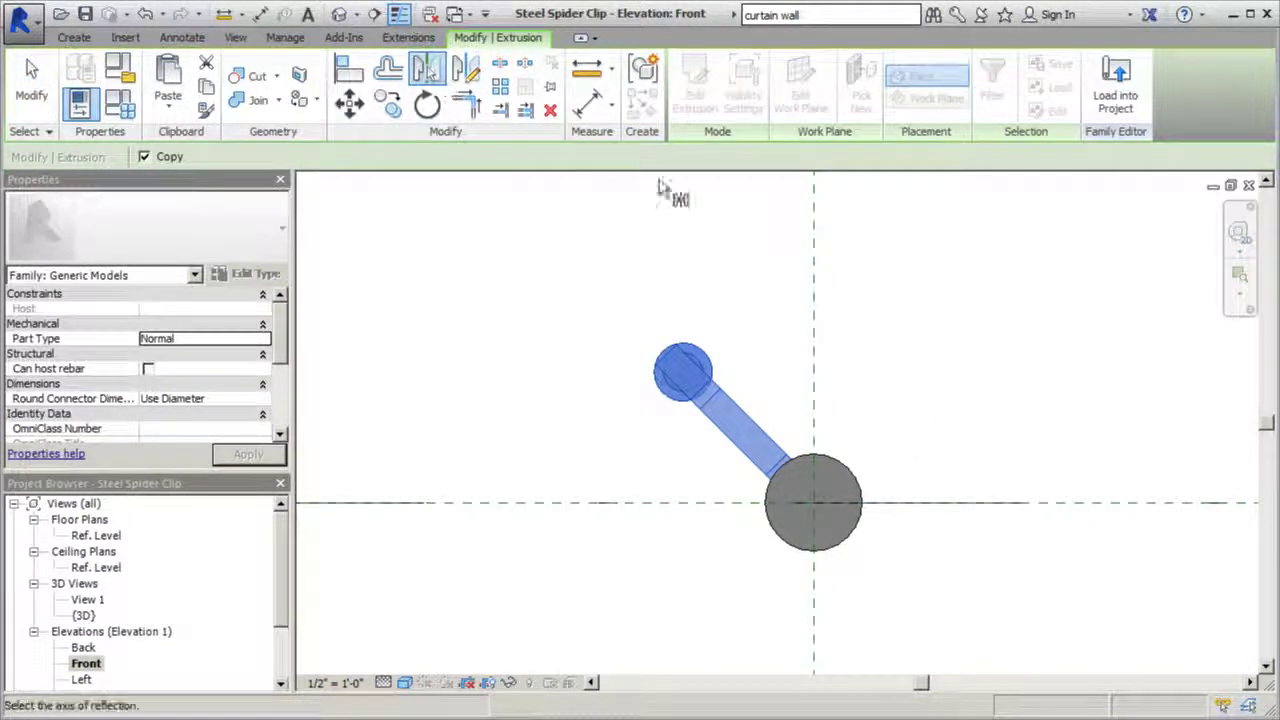
click(813, 335)
scroll(735, 255, down, 2)
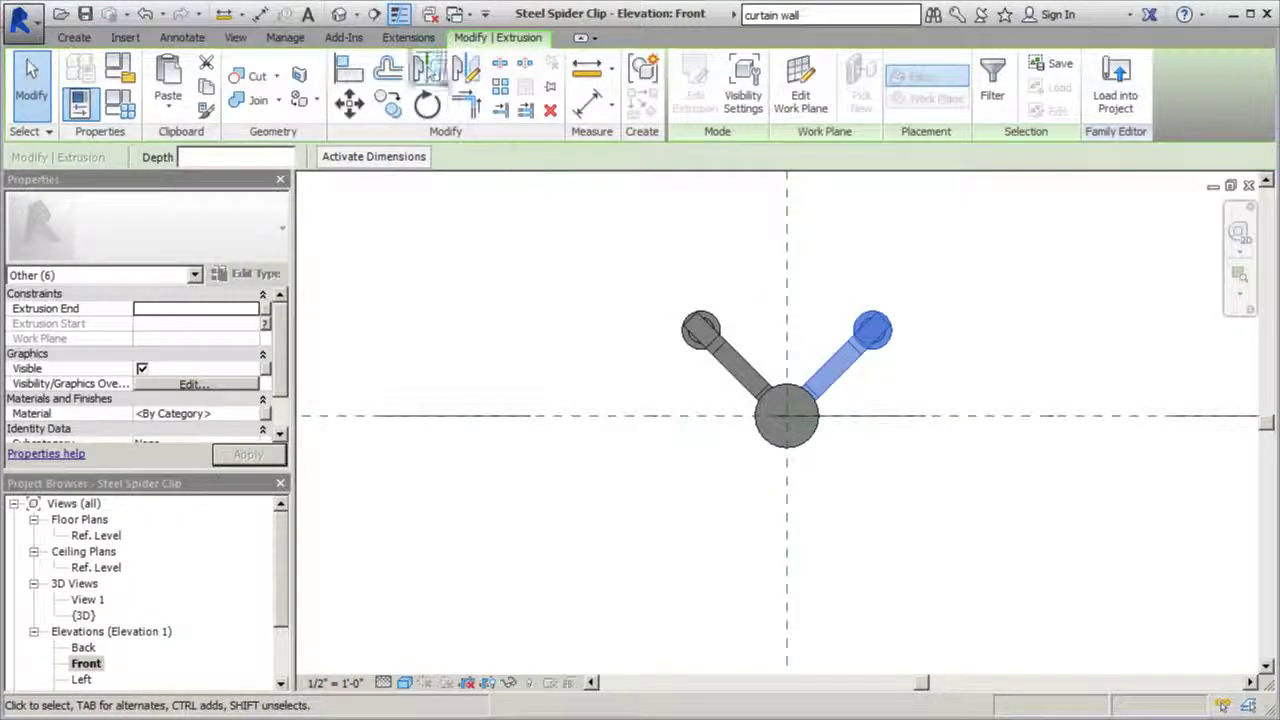
Mirror the copied arm assembly across the horizontal center line, mirror that copy across the vertical center plane, and deselect it
click(425, 69)
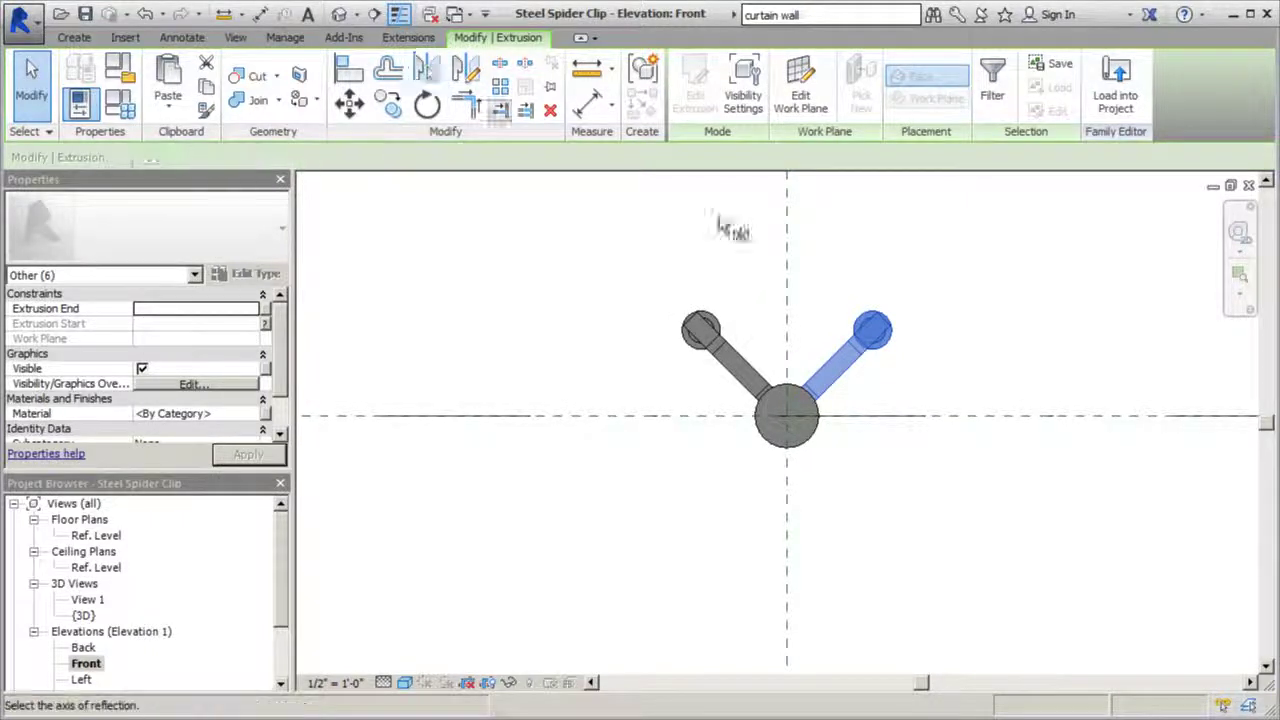
click(974, 416)
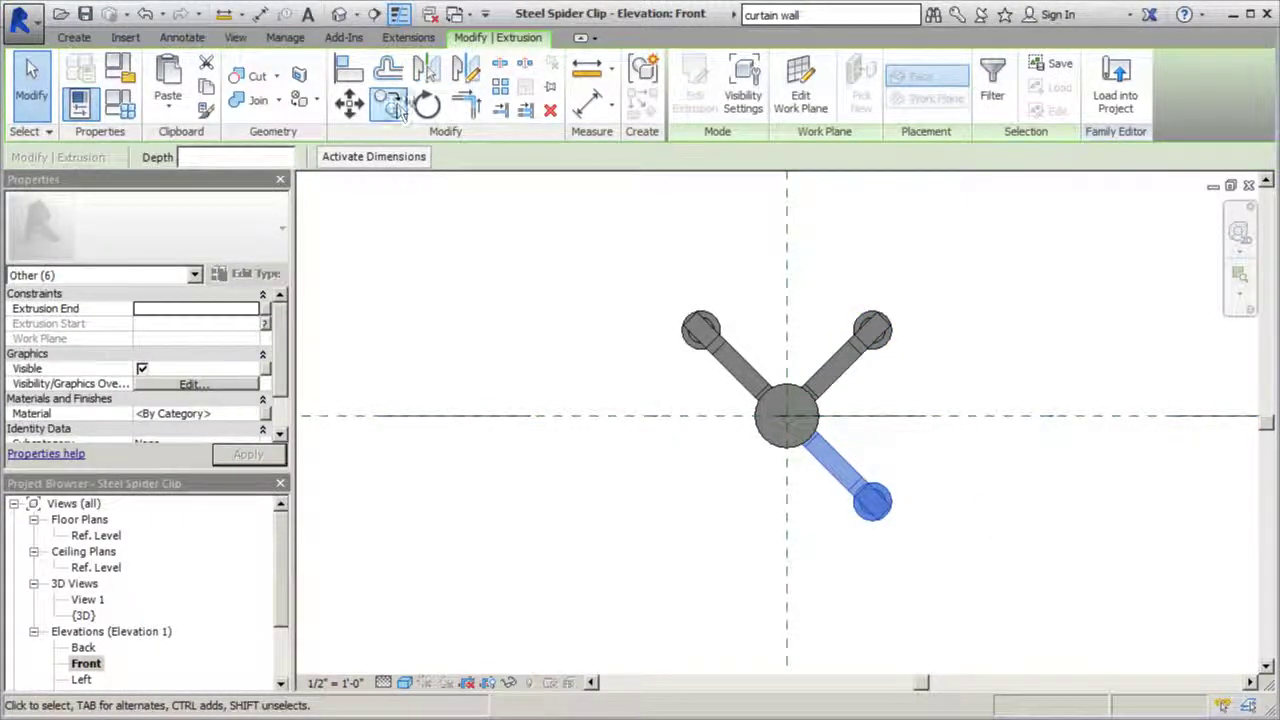
click(425, 69)
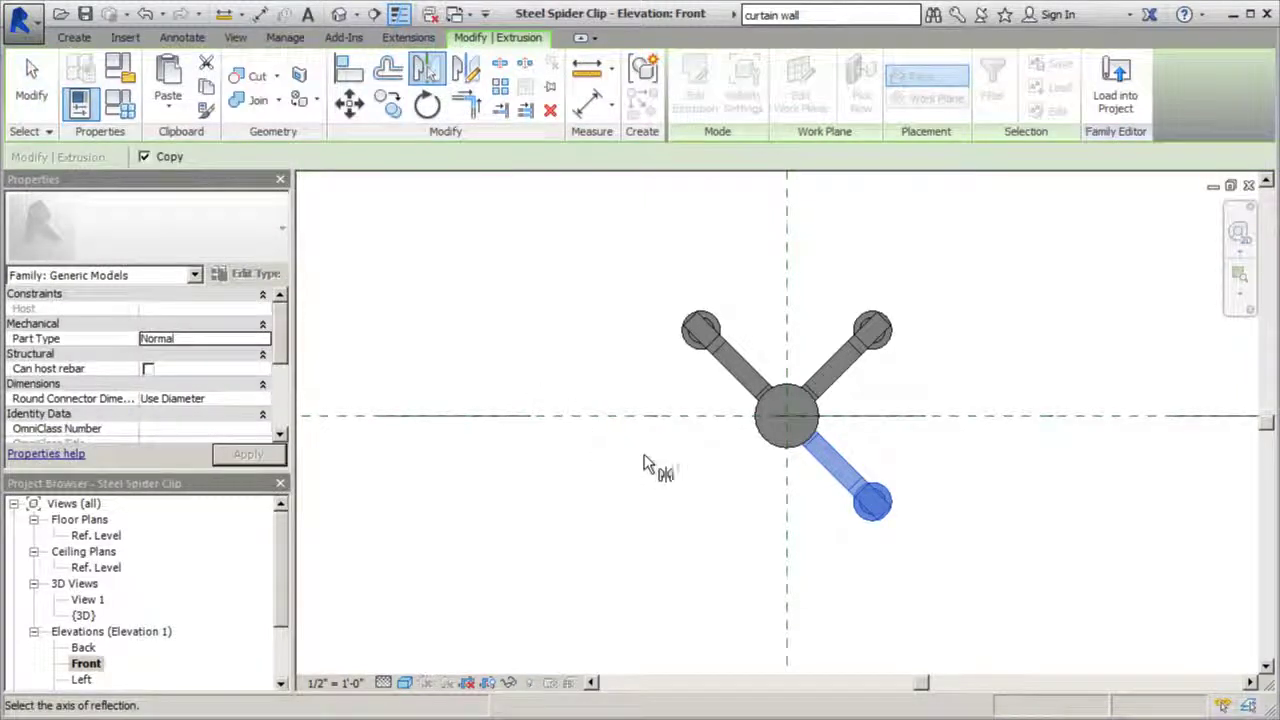
click(786, 524)
key(Escape)
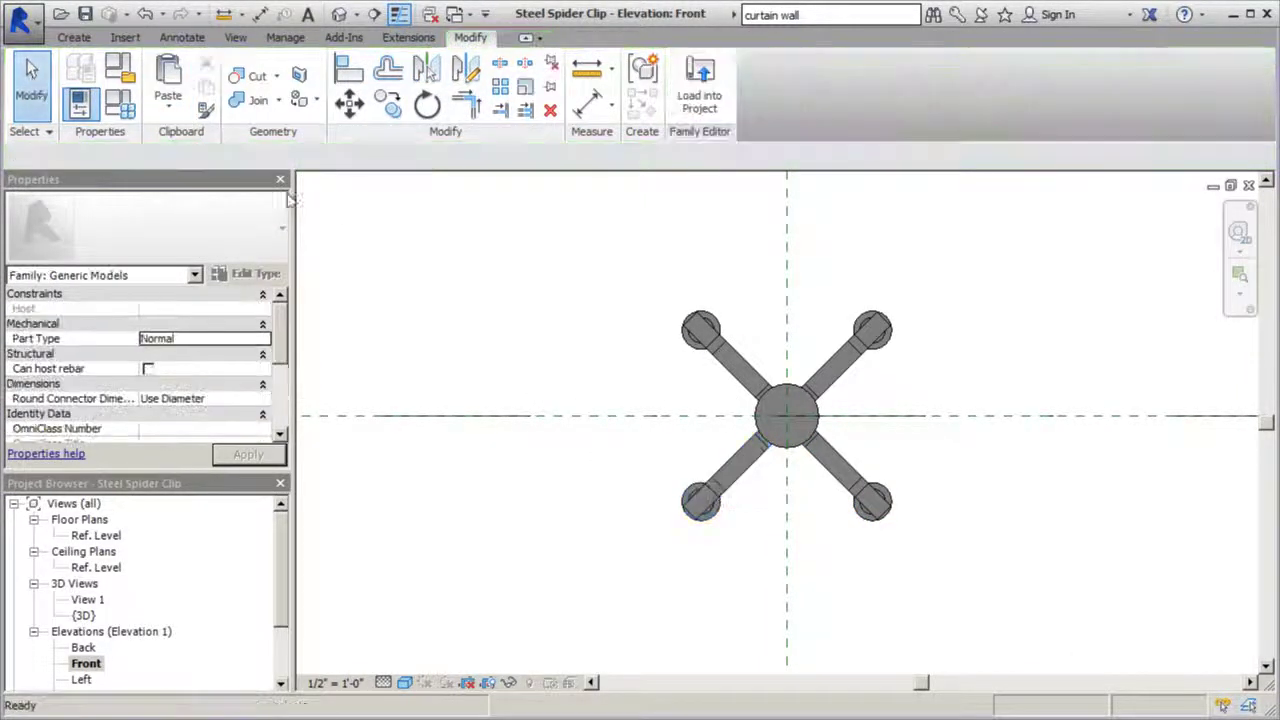
Examine all four arms and their glass connectors in the 3D view, and return to the Front elevation
click(340, 16)
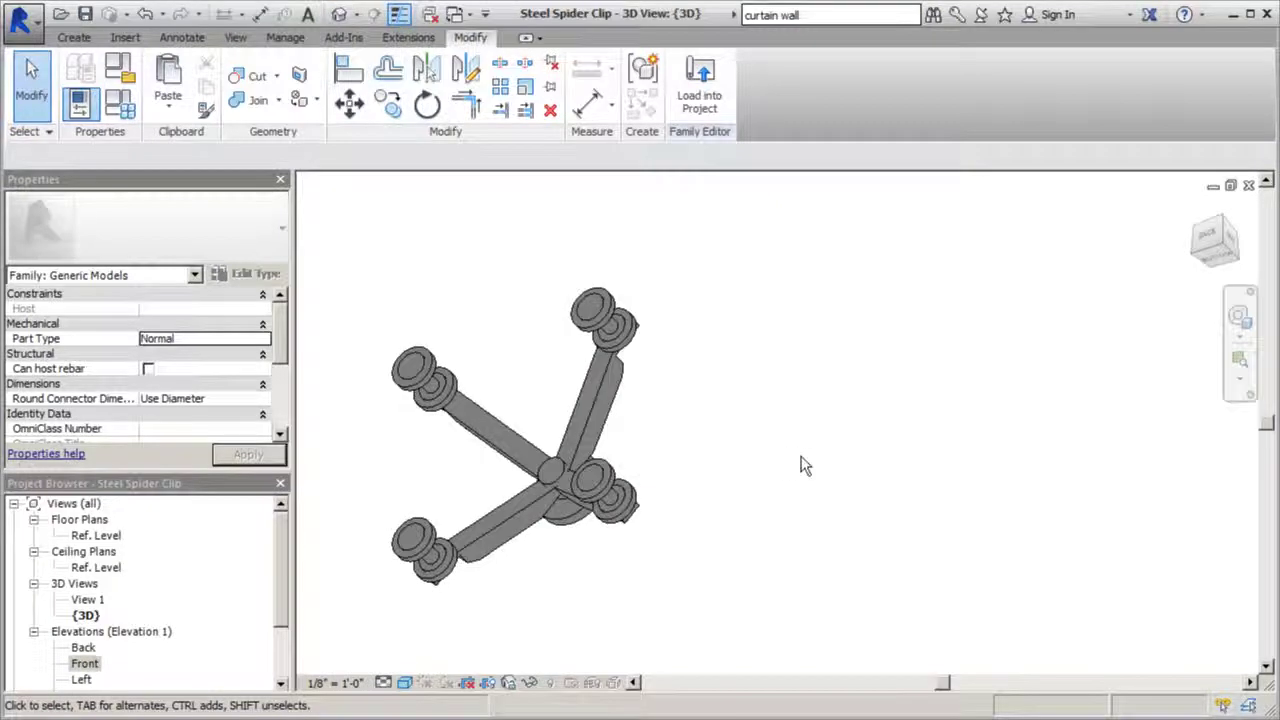
shift+middle_drag(786, 500, 477, 434)
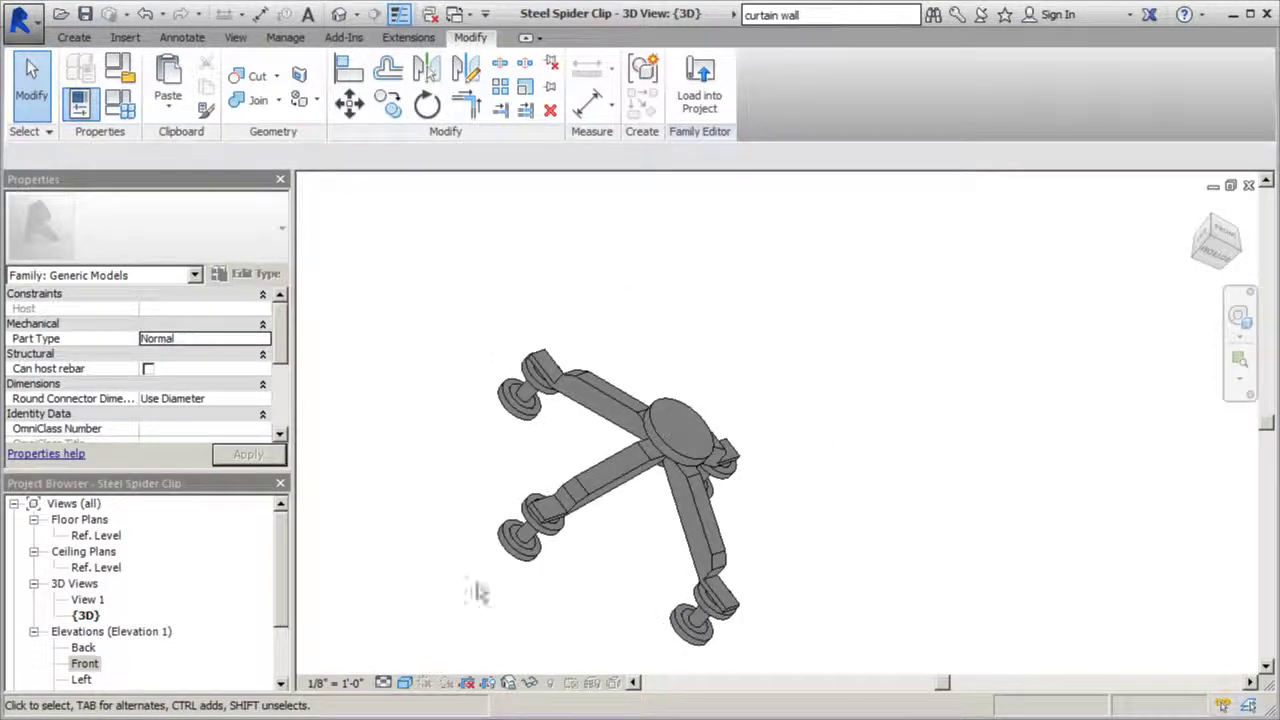
scroll(760, 332, down, 2)
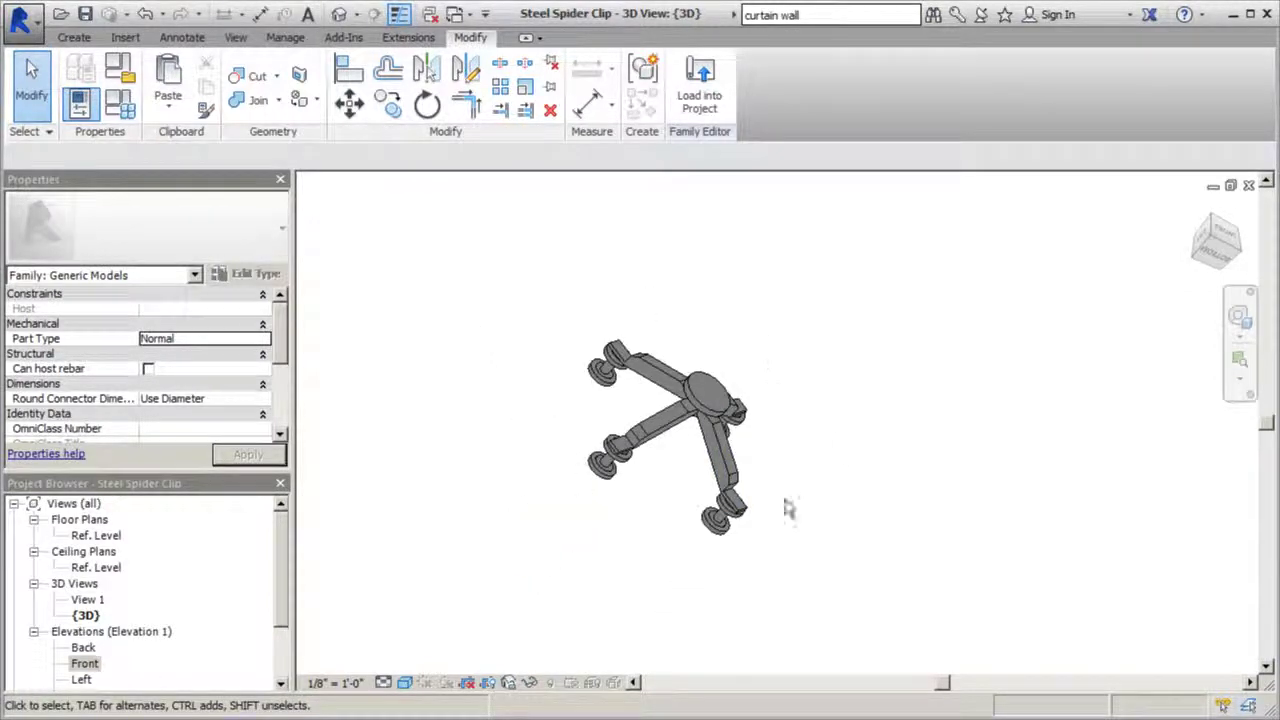
scroll(622, 460, up, 5)
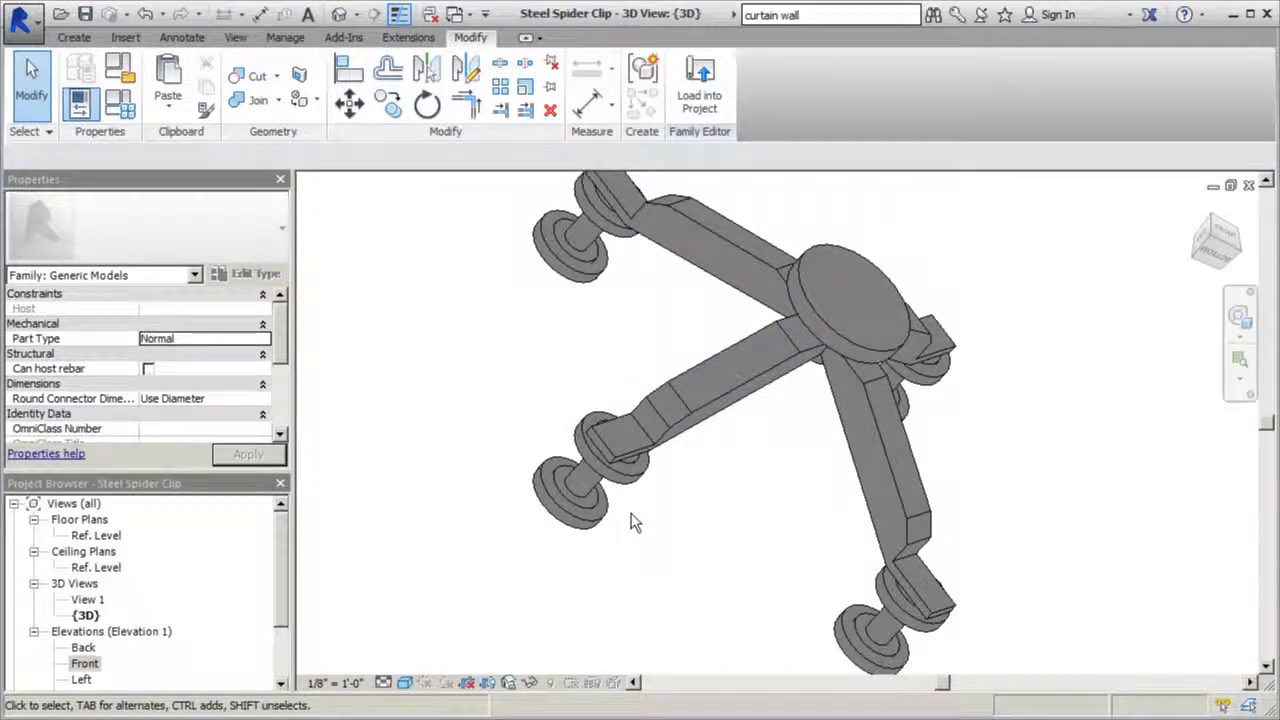
scroll(632, 521, down, 1)
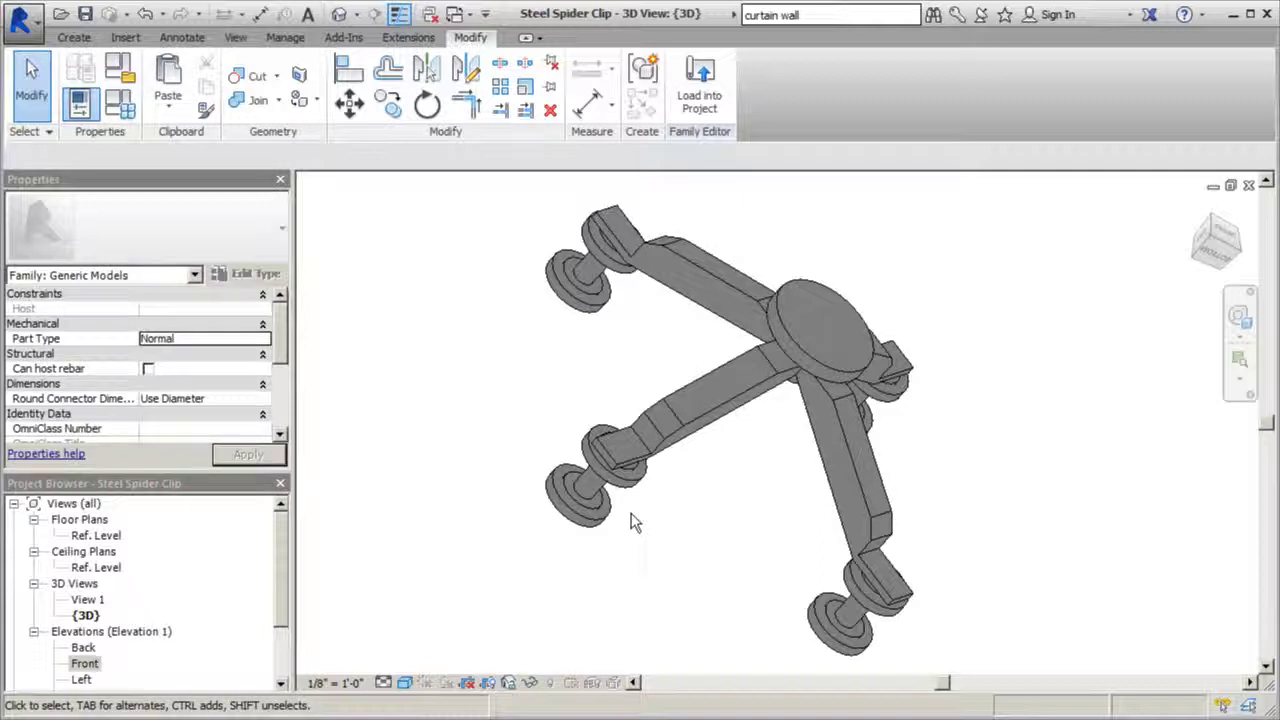
double_click(90, 666)
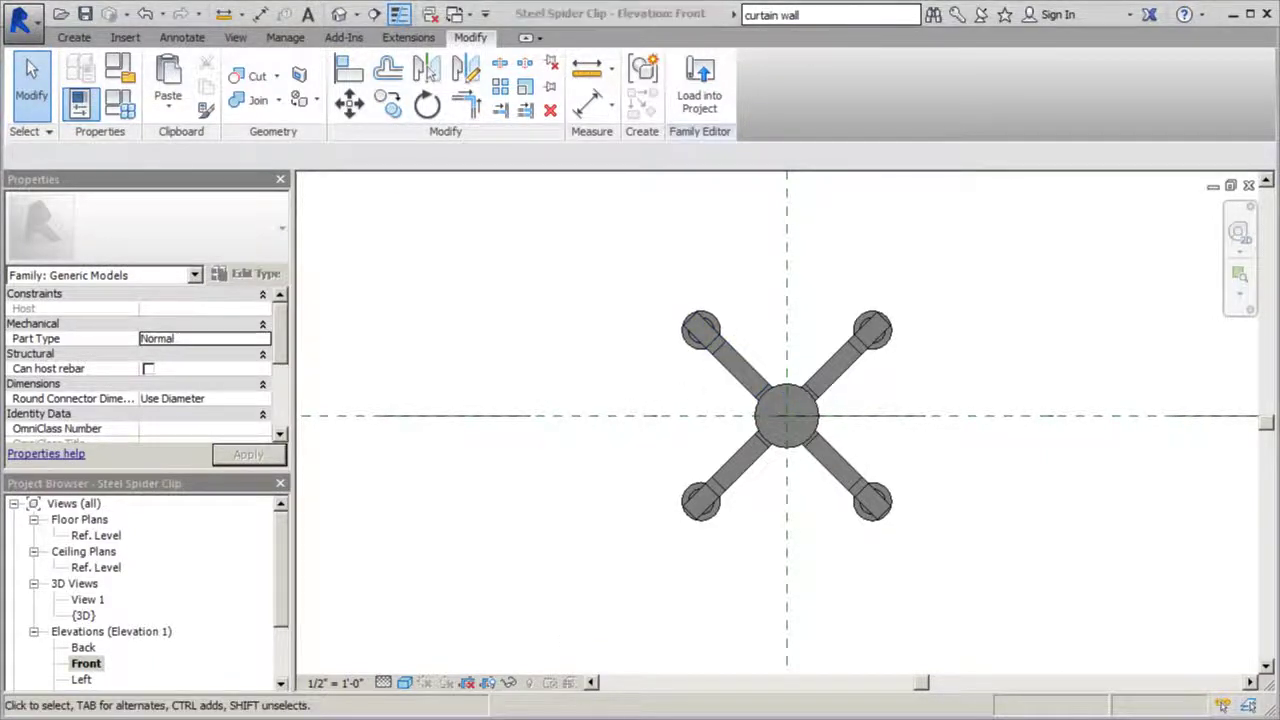
click(596, 503)
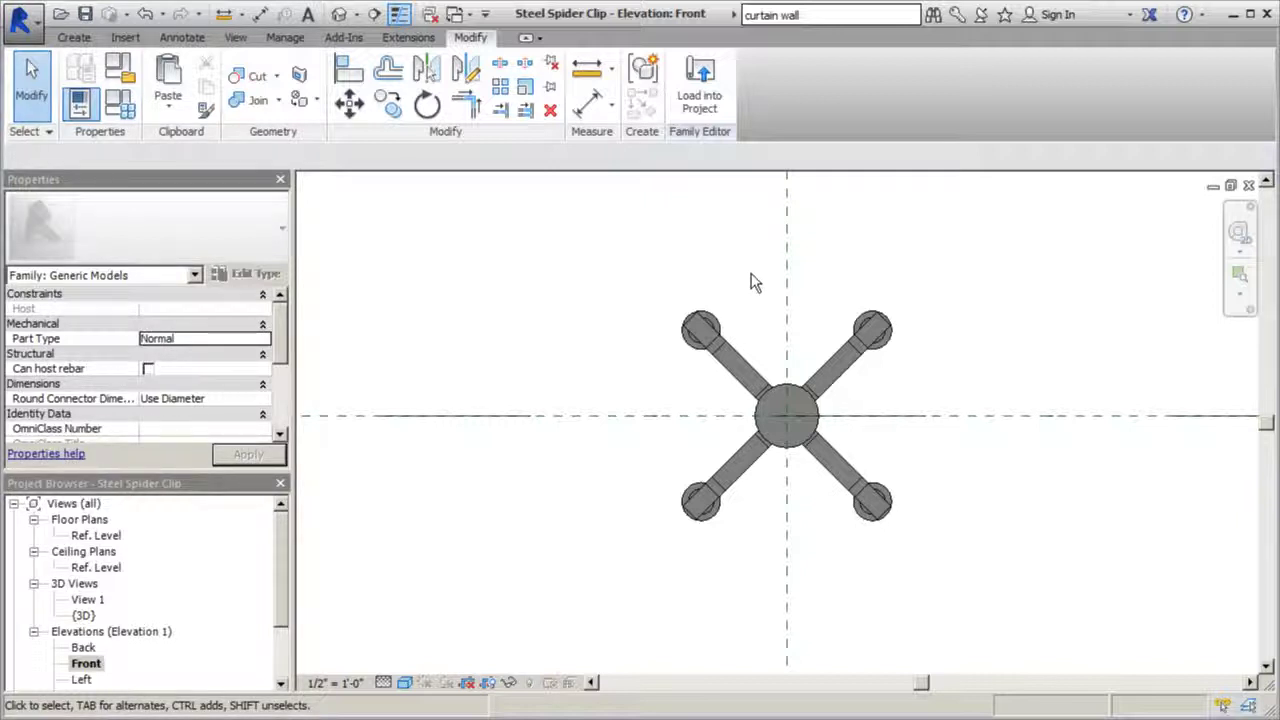
drag(747, 275, 660, 392)
key(Escape)
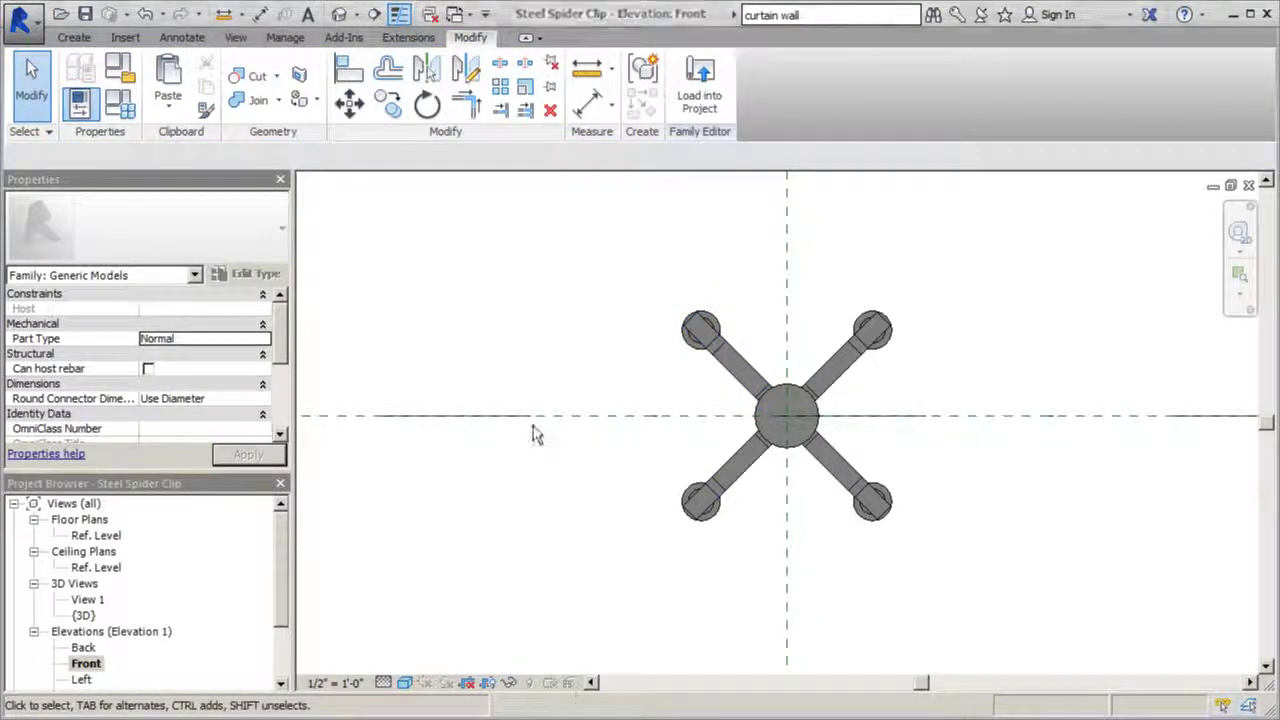
Add a Yes/No type family parameter named Top-Left Arm On/Off, grouped under Other
click(119, 106)
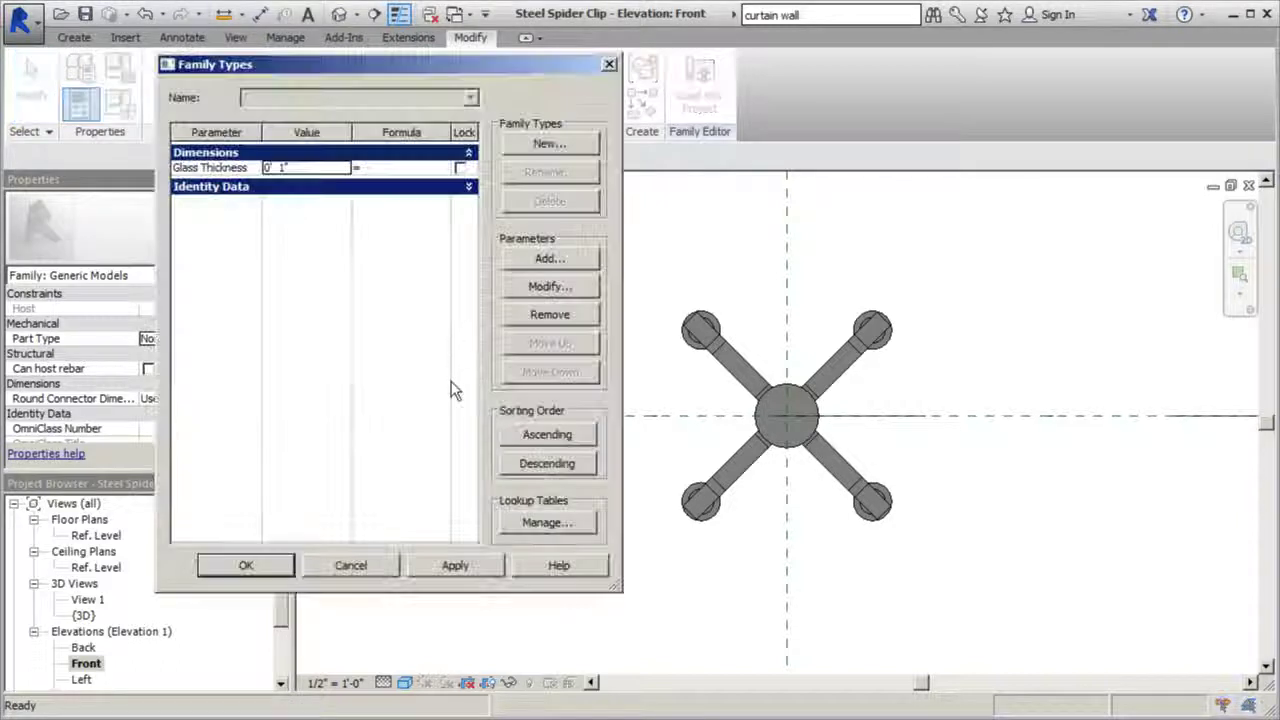
click(533, 258)
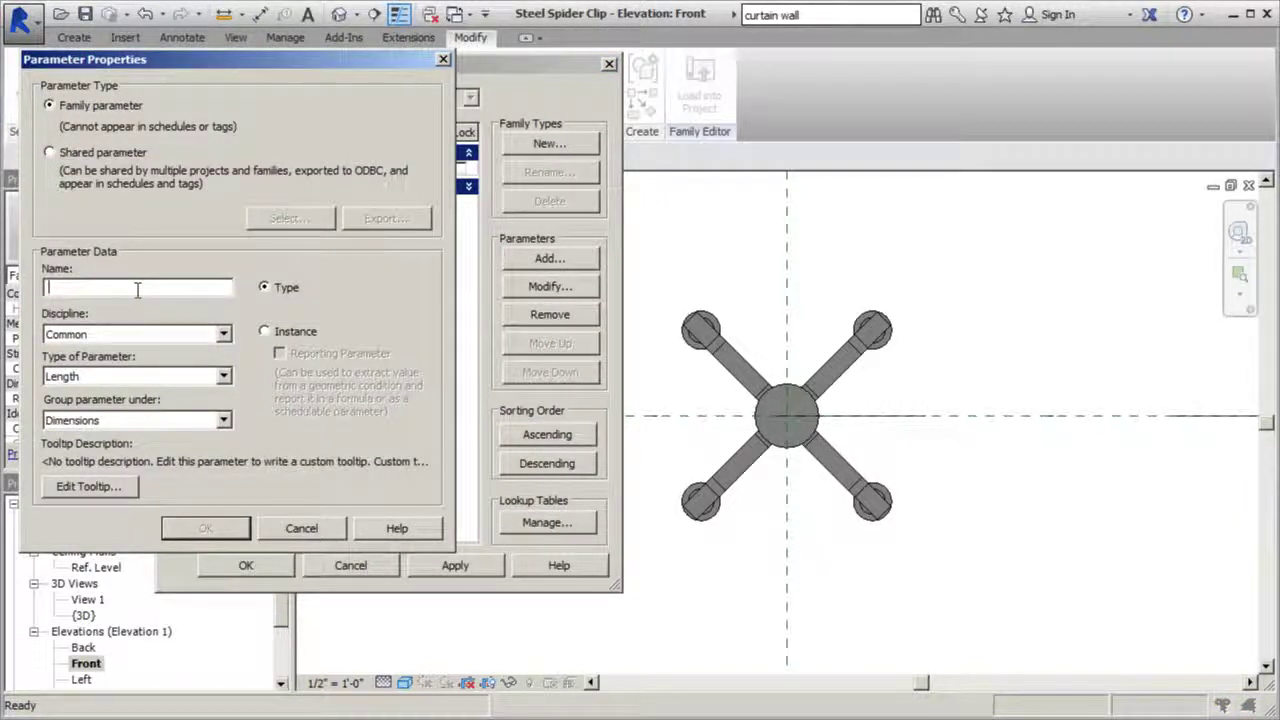
text(Ti)
text(op-Left Arm)
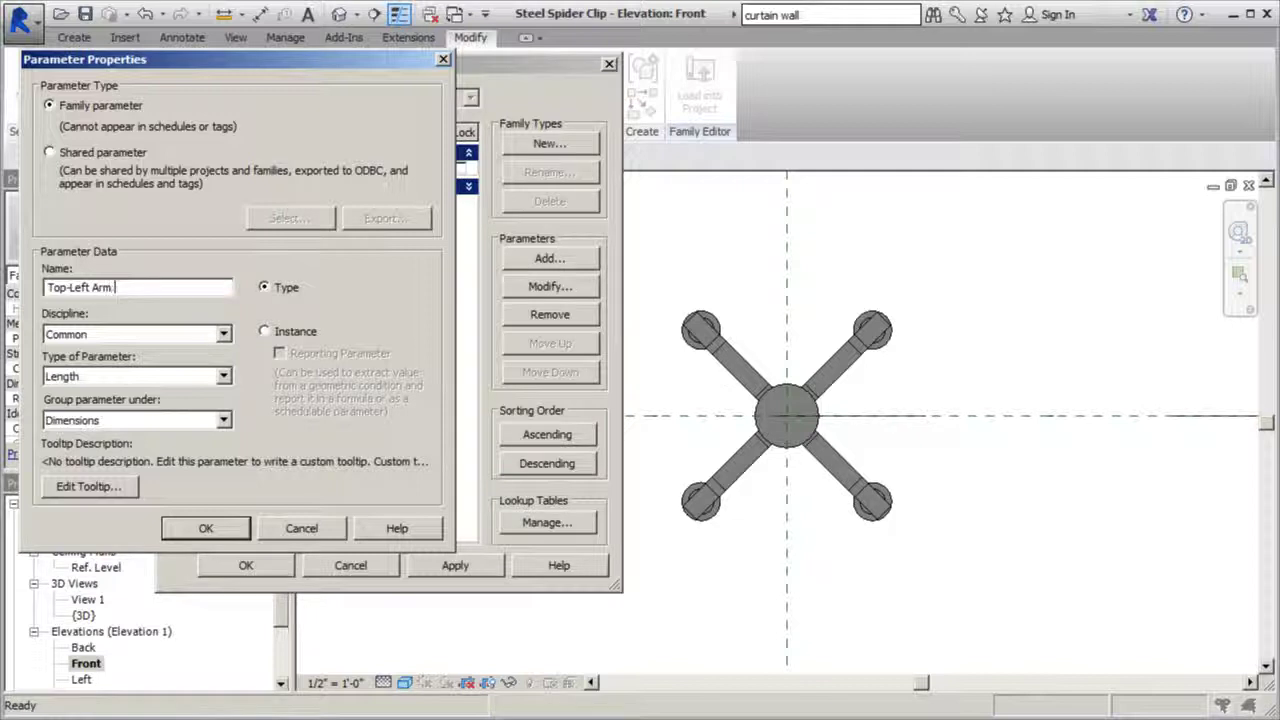
text( On/Off)
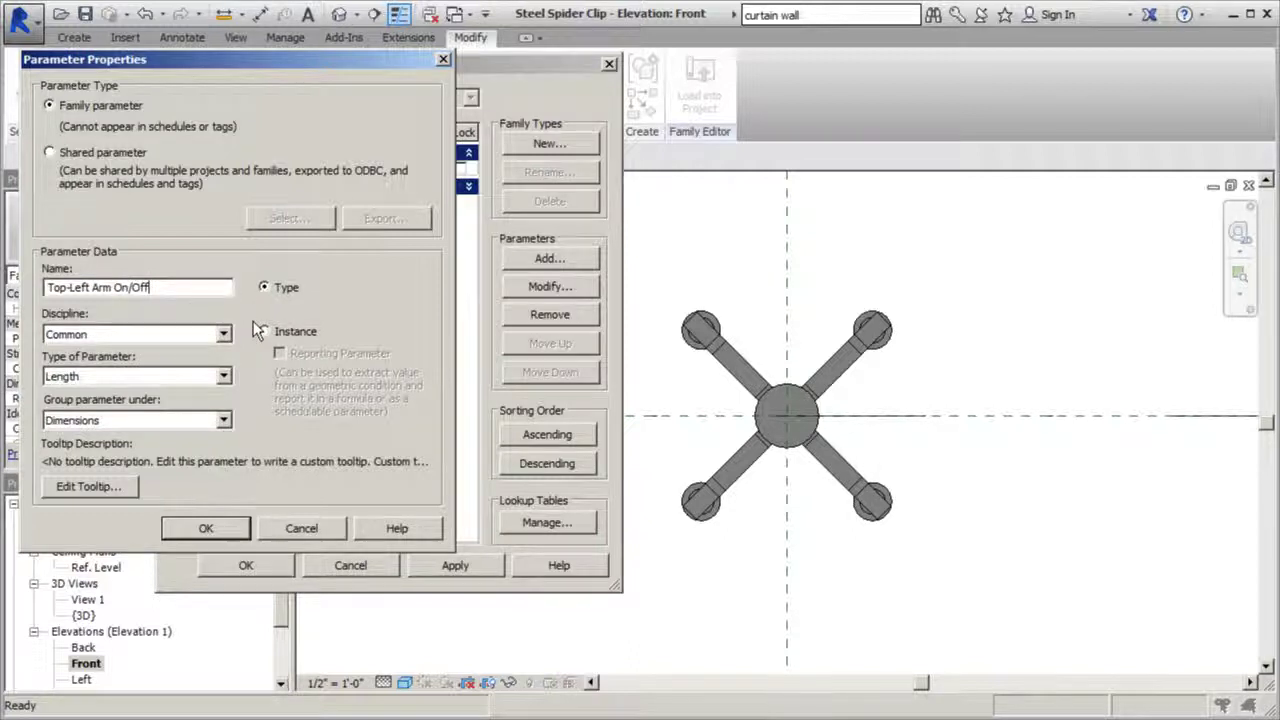
click(224, 378)
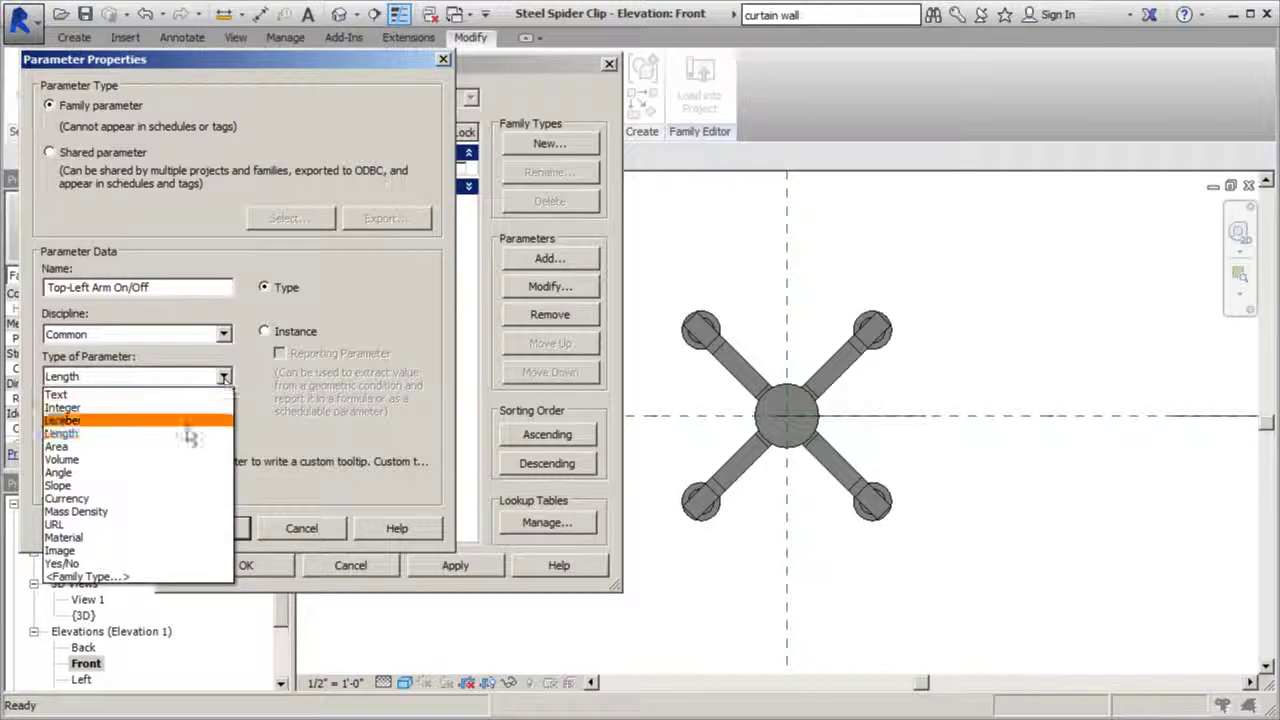
click(90, 563)
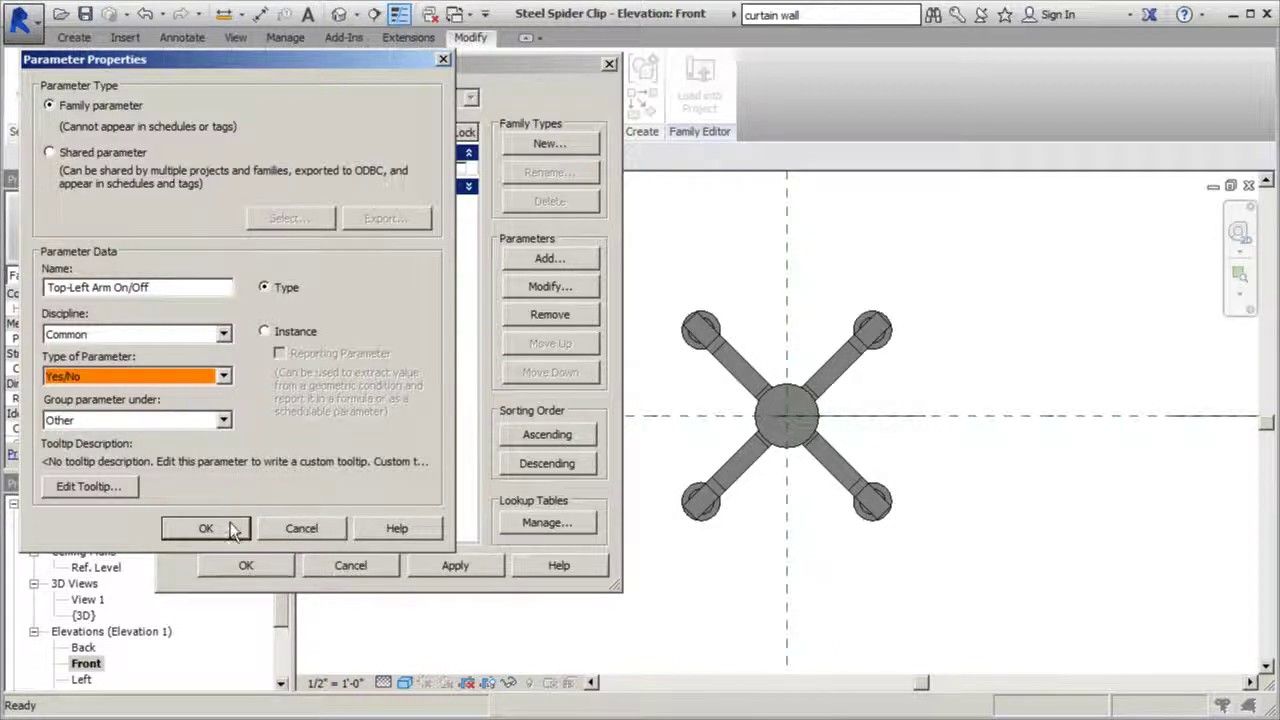
click(205, 528)
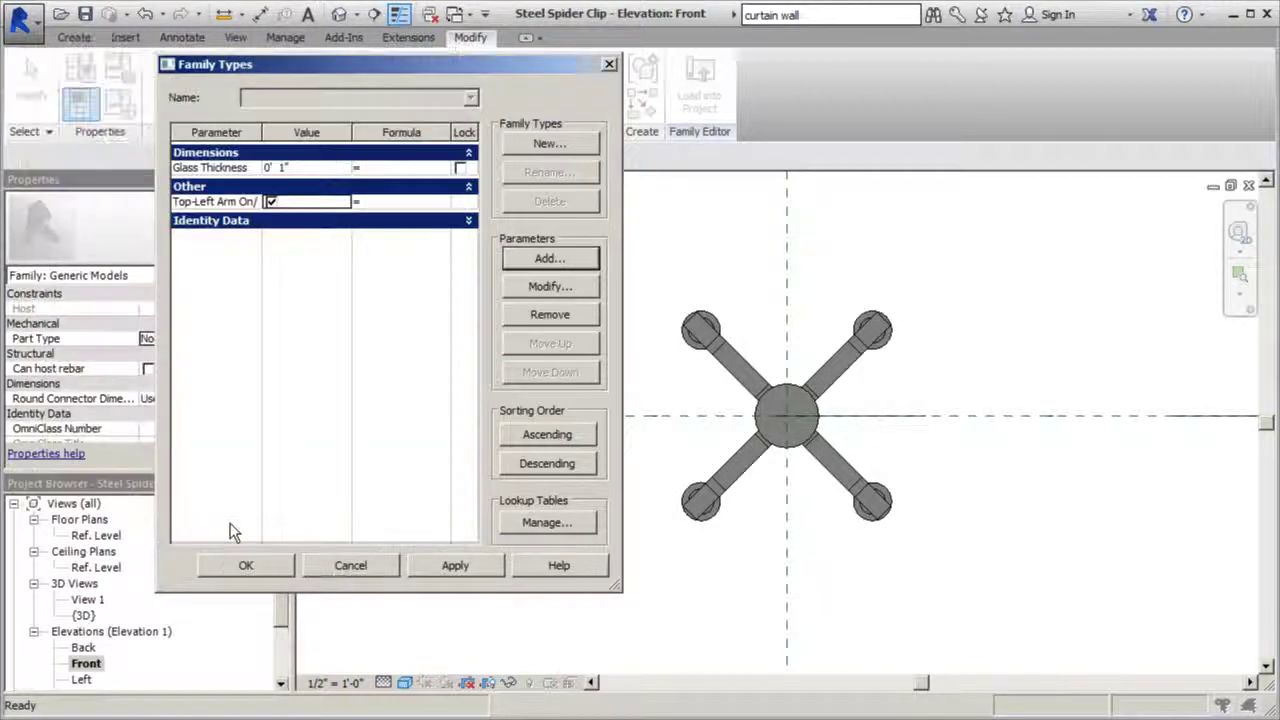
click(269, 566)
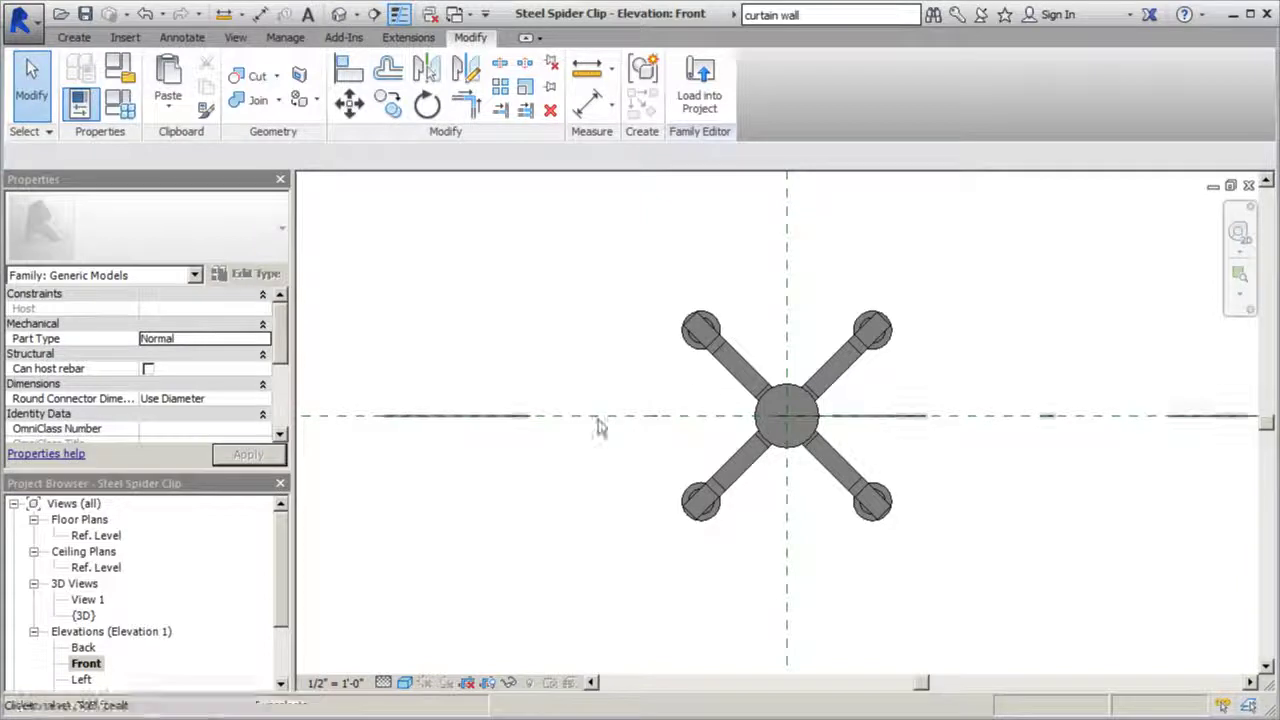
Associate the Visible property of the upper-left arm and its connector parts with Top-Left Arm On/Off, and check the arm's properties
drag(742, 252, 658, 390)
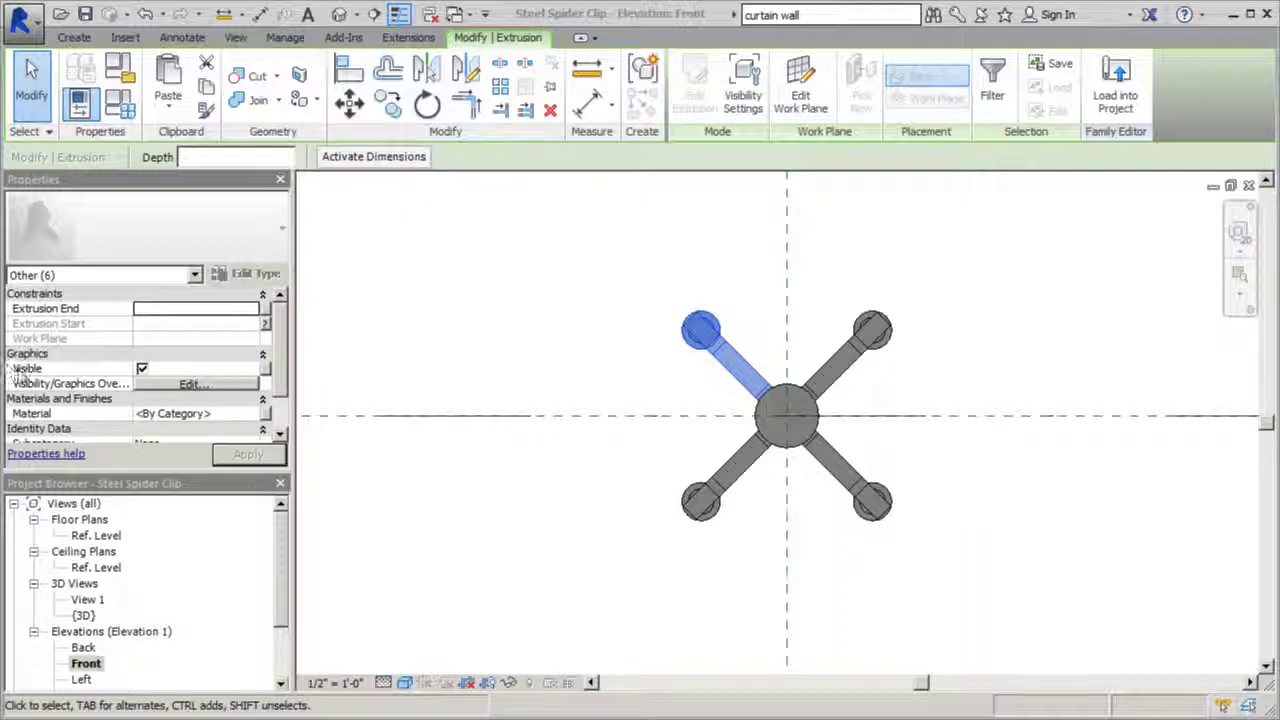
click(265, 370)
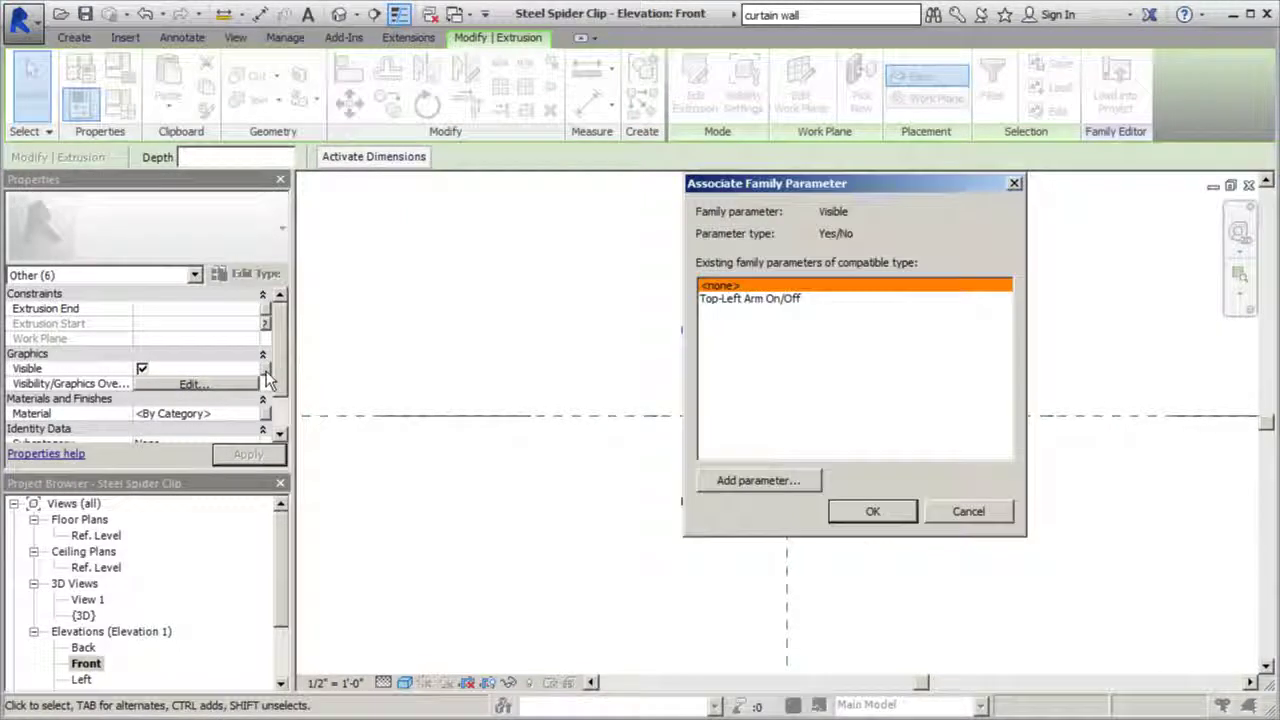
click(728, 300)
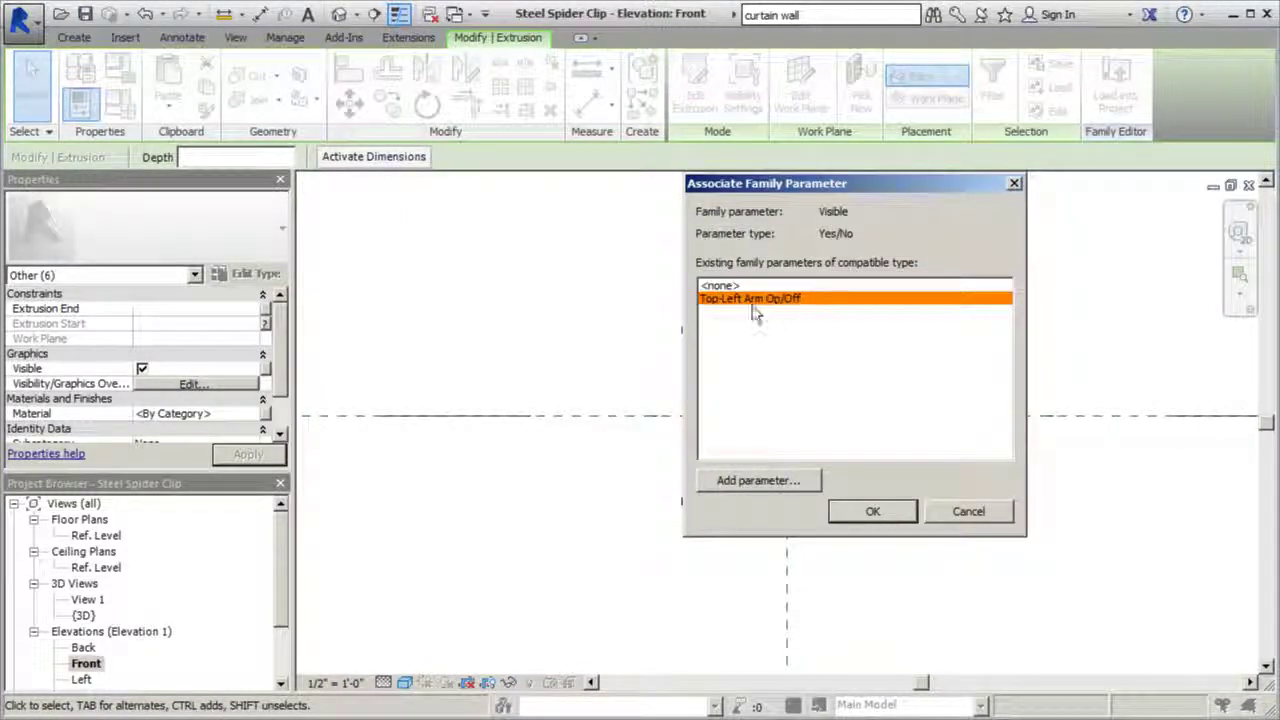
click(866, 512)
click(1031, 590)
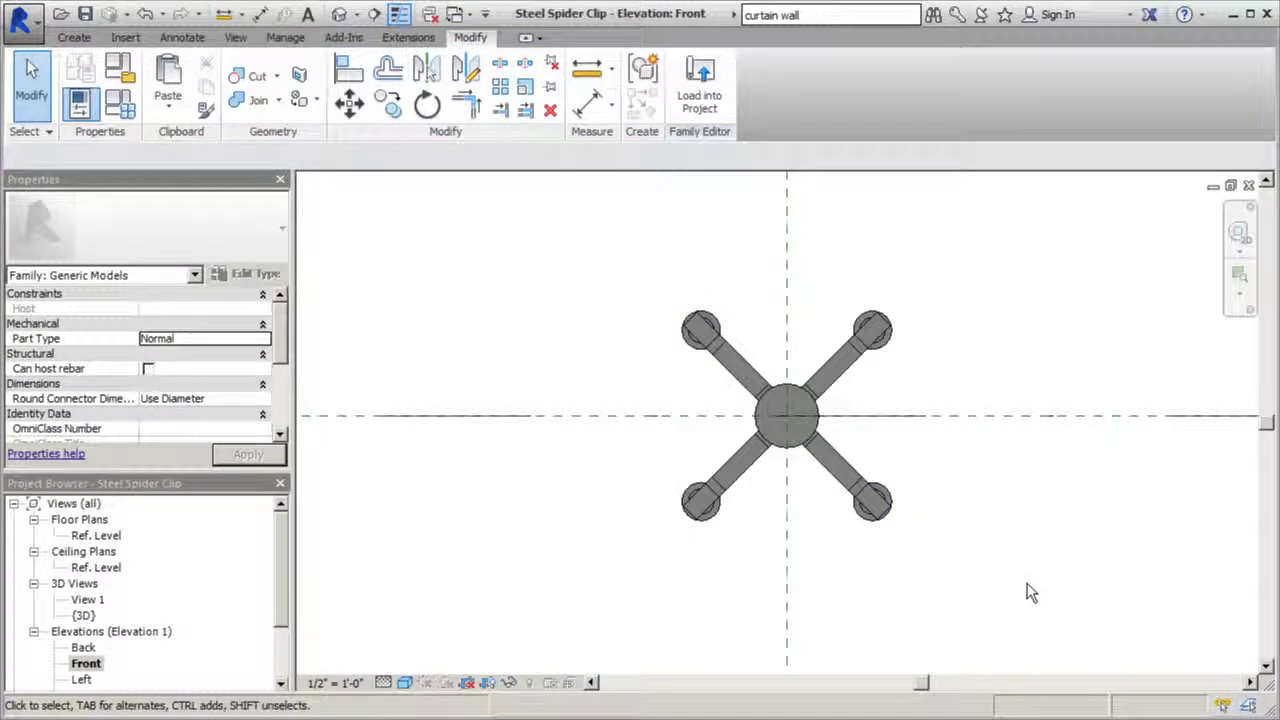
click(718, 358)
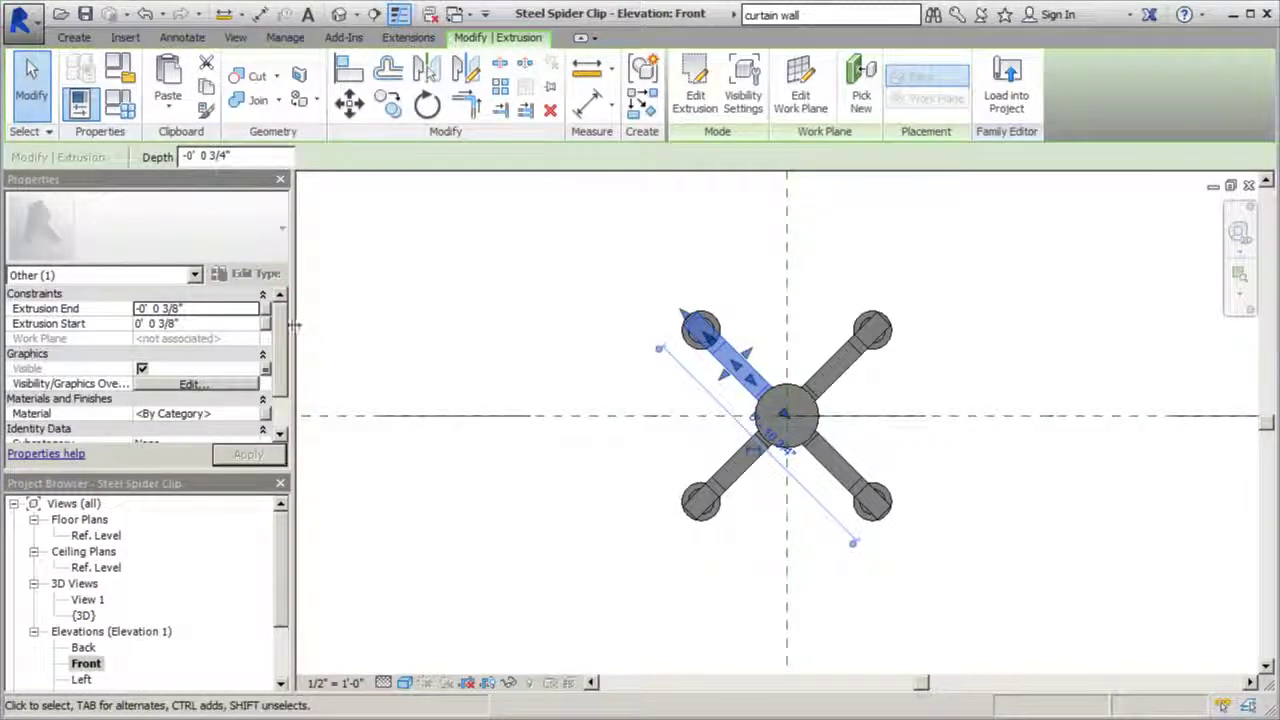
scroll(281, 415, down, 1)
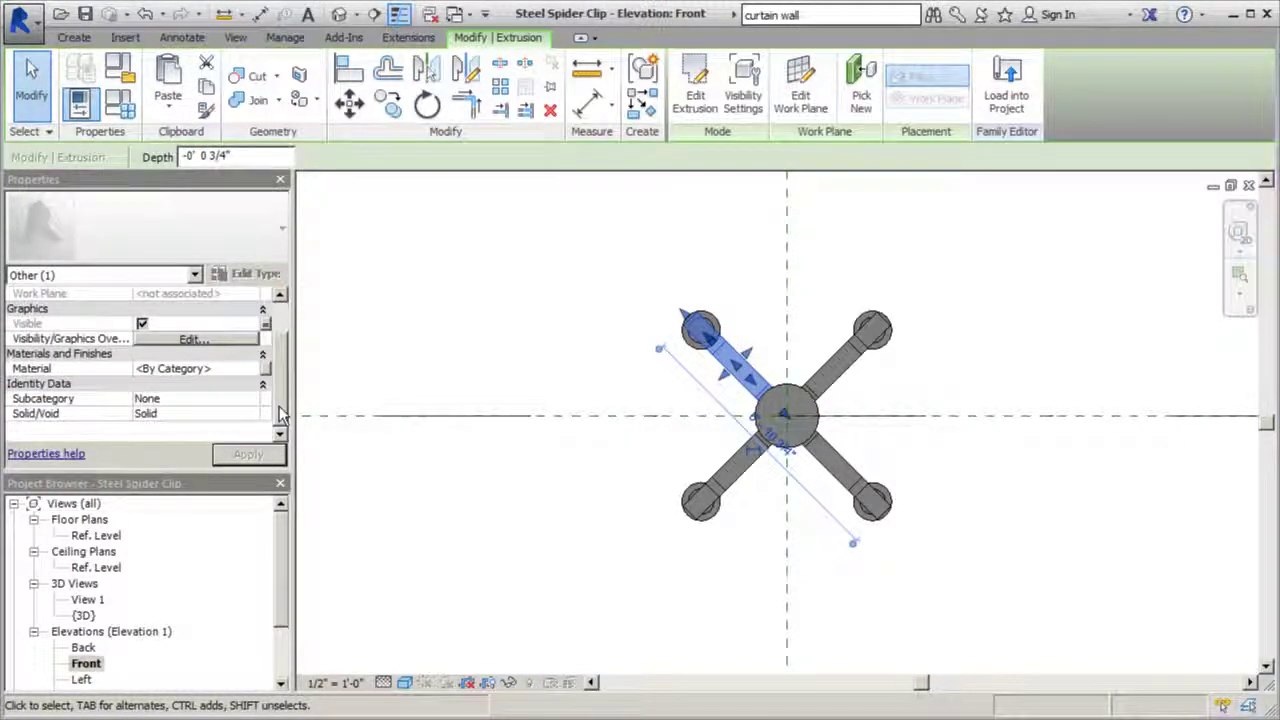
click(511, 306)
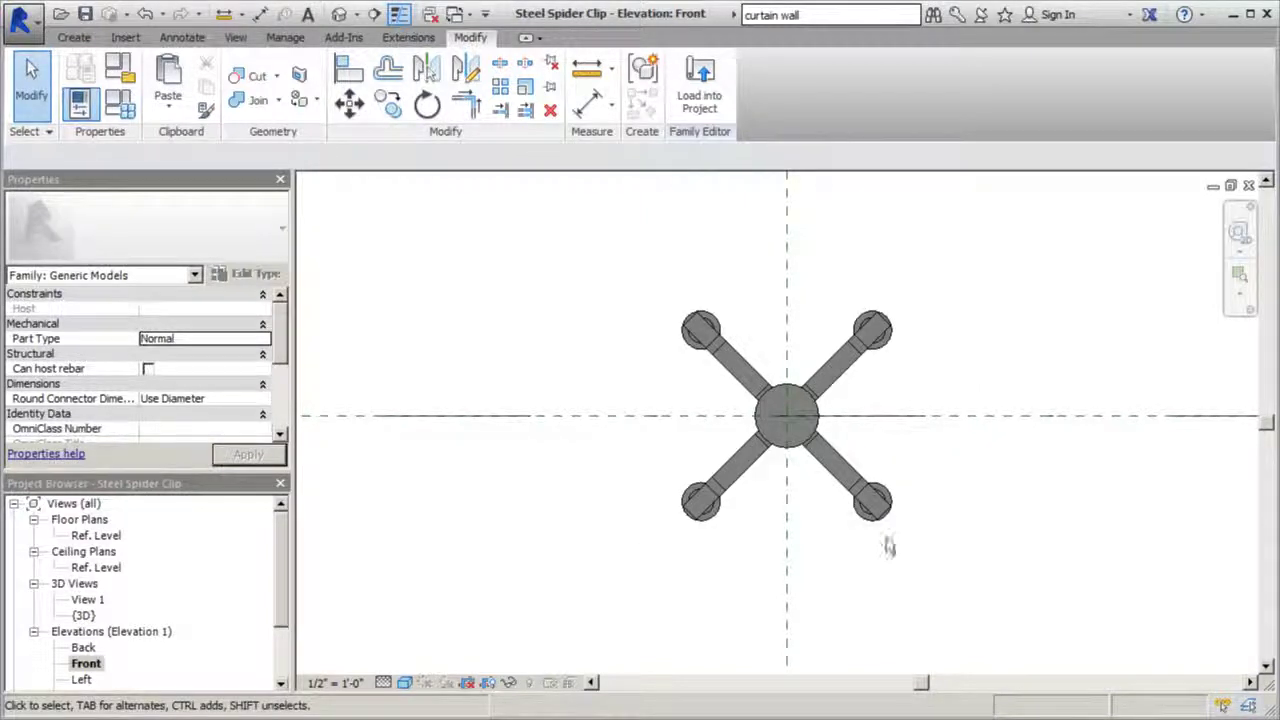
Add a Yes/No type family parameter named Top-Right Arm On/Off
click(119, 103)
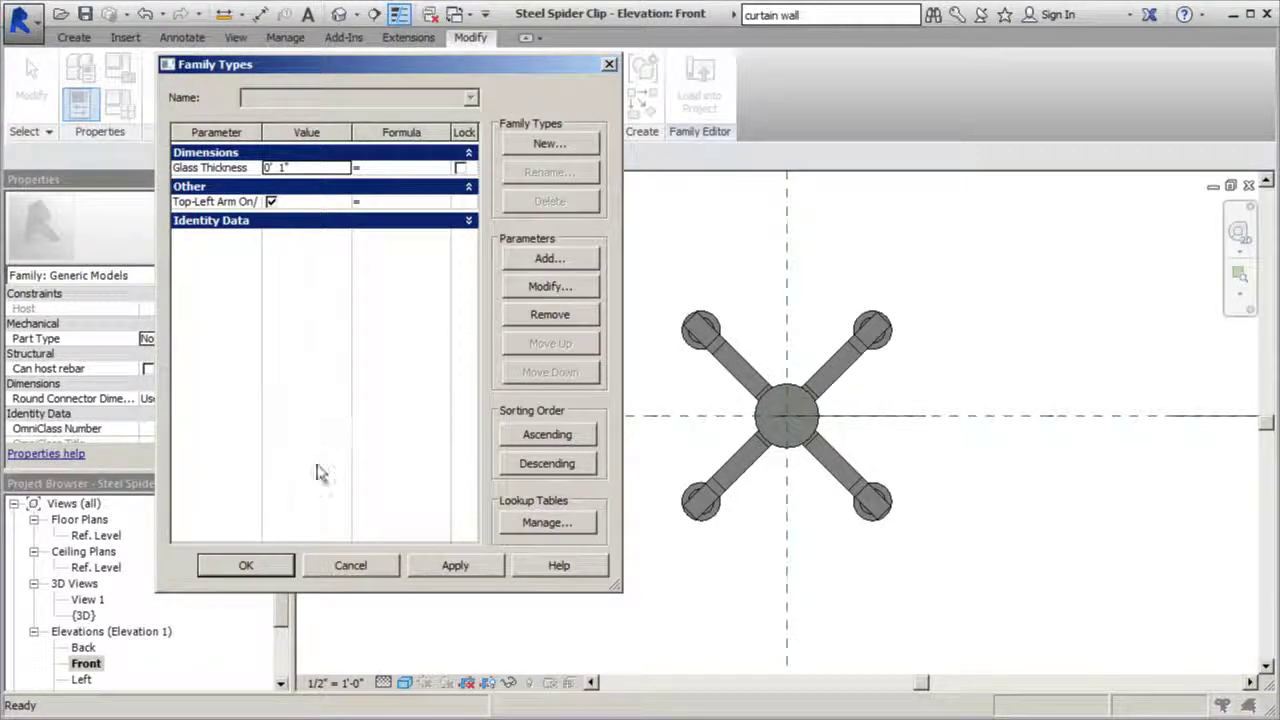
click(549, 258)
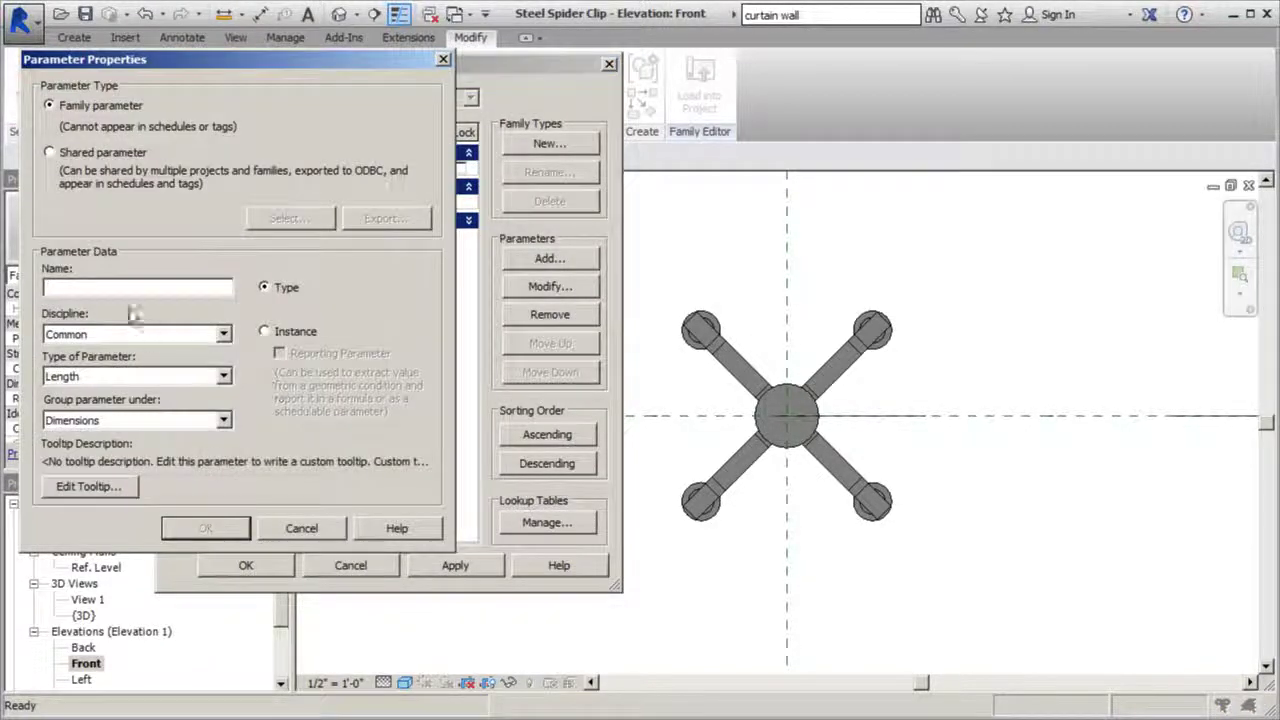
text(To)
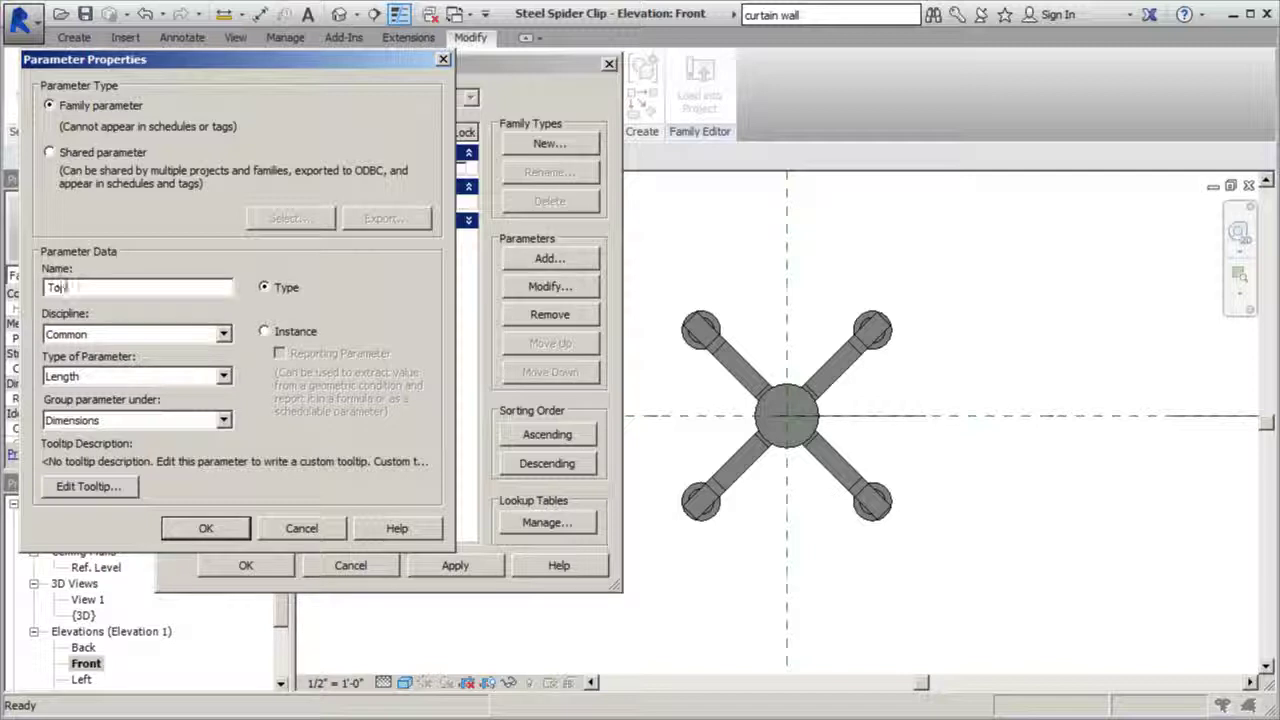
text(p-Right Arm)
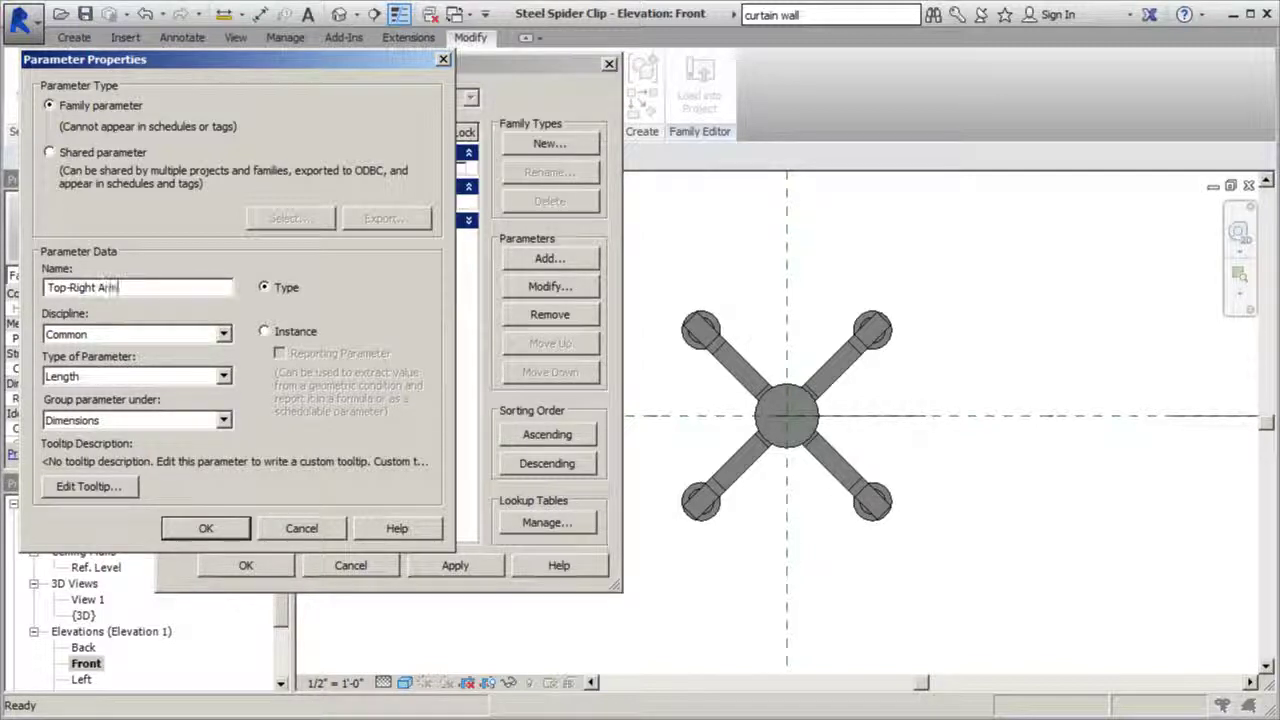
text( On/Off)
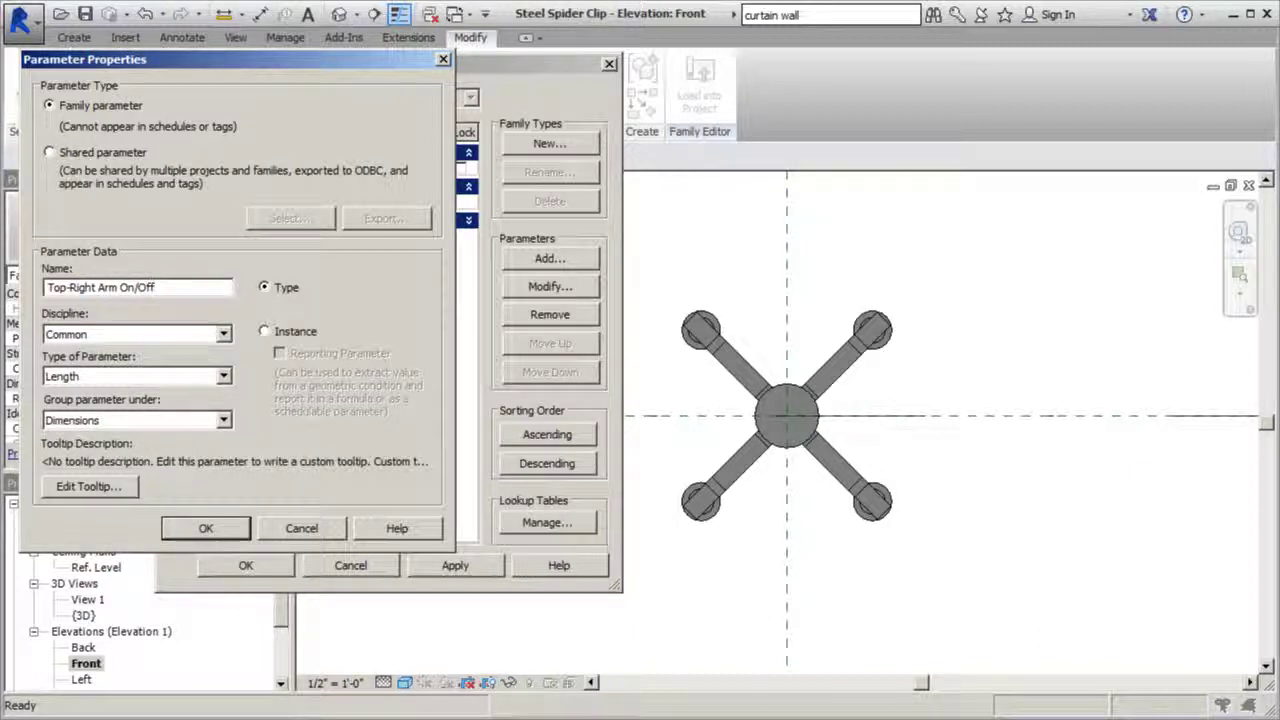
click(223, 376)
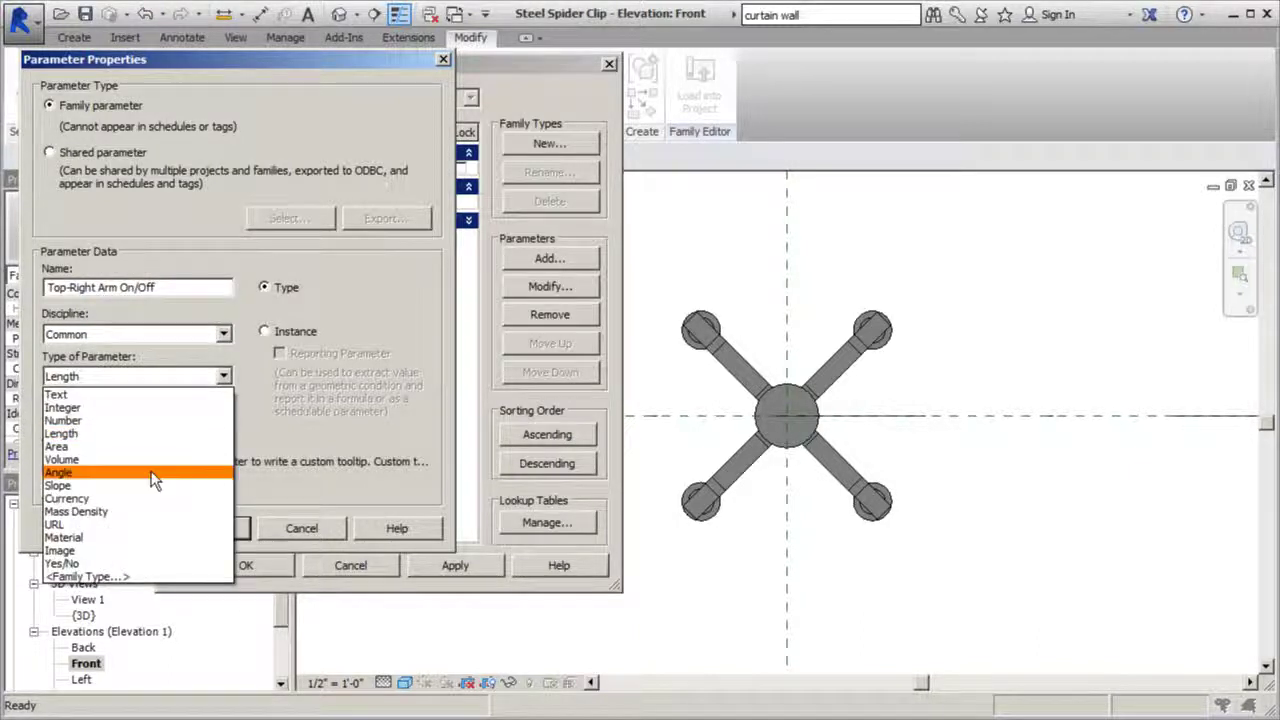
click(62, 563)
click(206, 527)
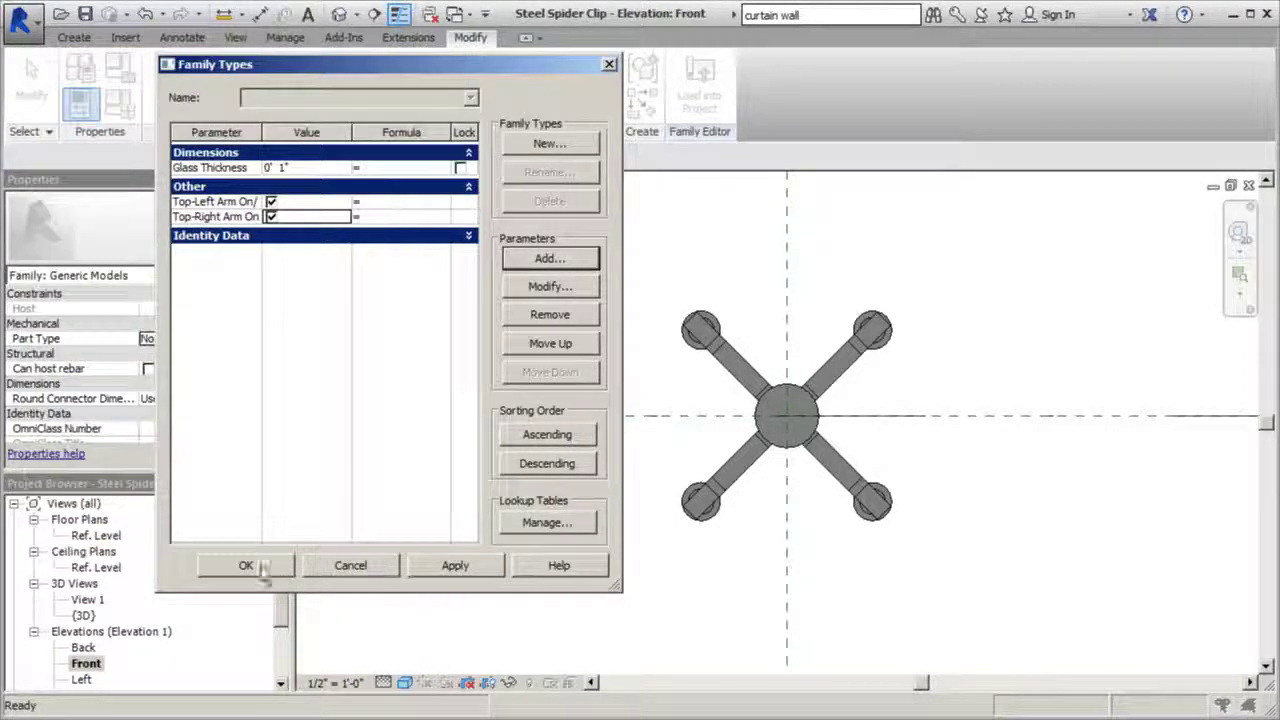
click(246, 565)
Associate the Visible property of the upper-right arm and its connector parts with Top-Right Arm On/Off, and clear the selection
drag(868, 312, 960, 414)
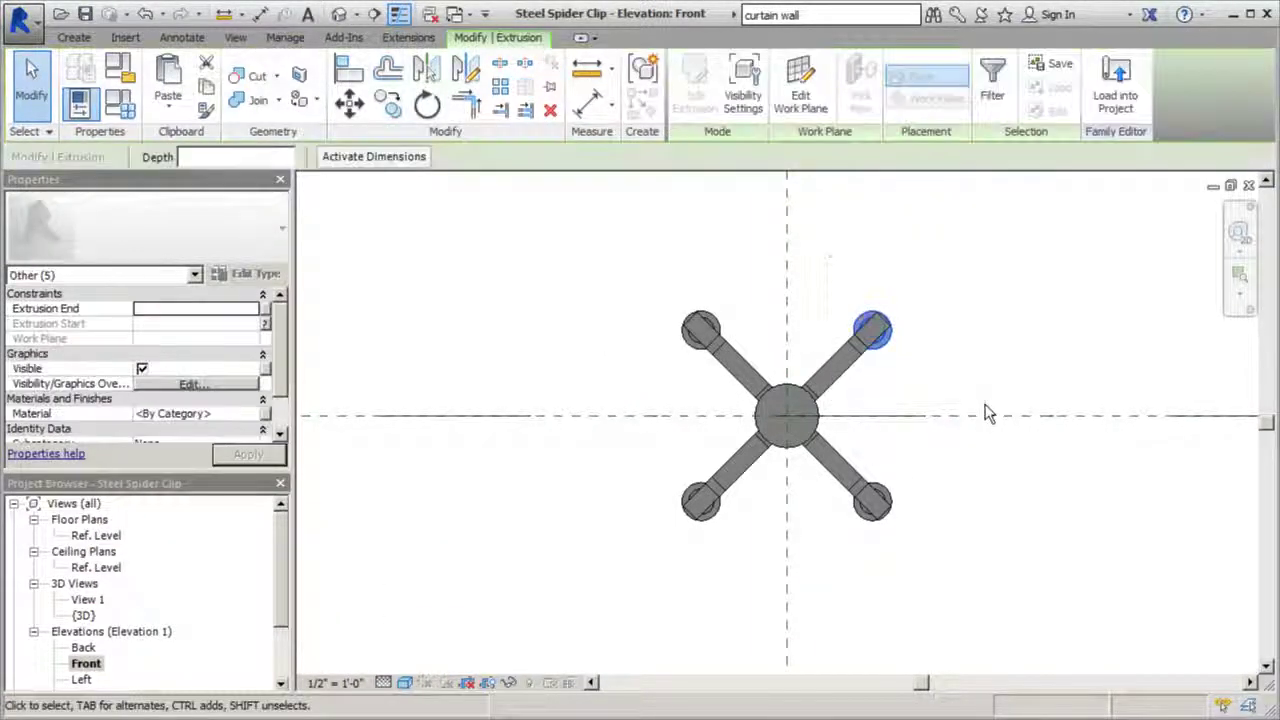
click(860, 372)
drag(936, 264, 852, 398)
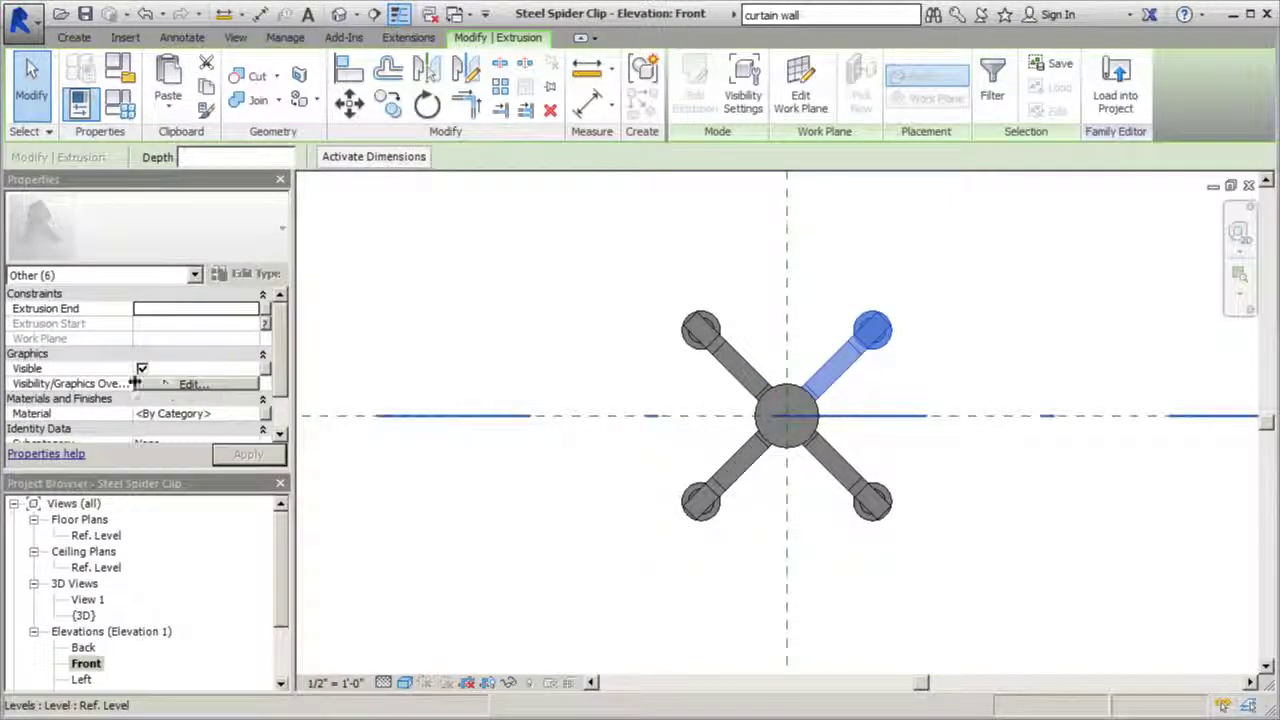
click(265, 369)
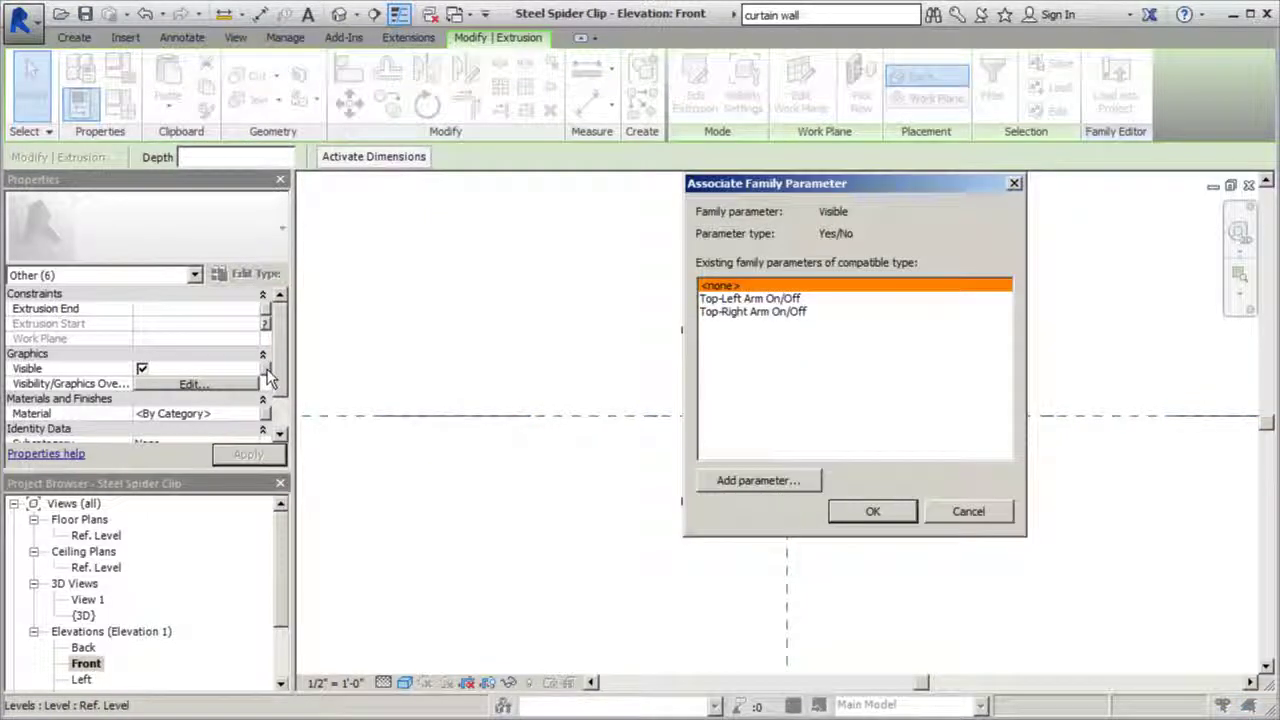
click(740, 314)
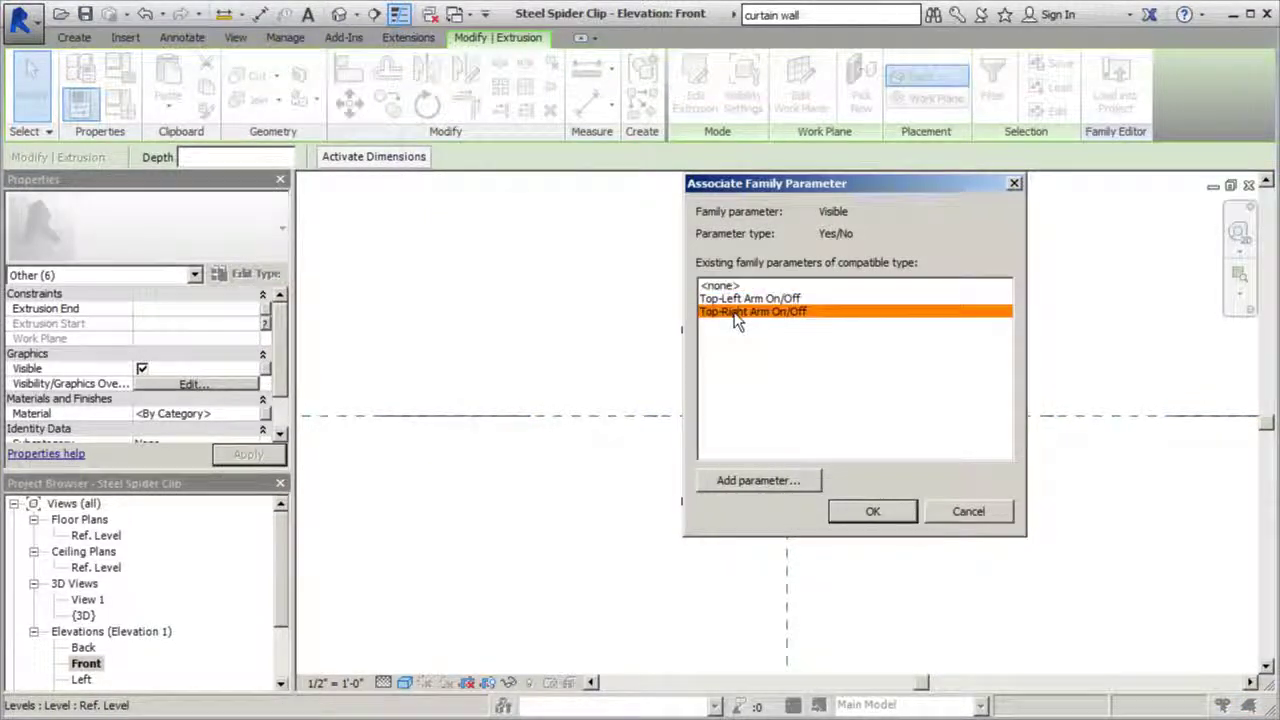
click(873, 513)
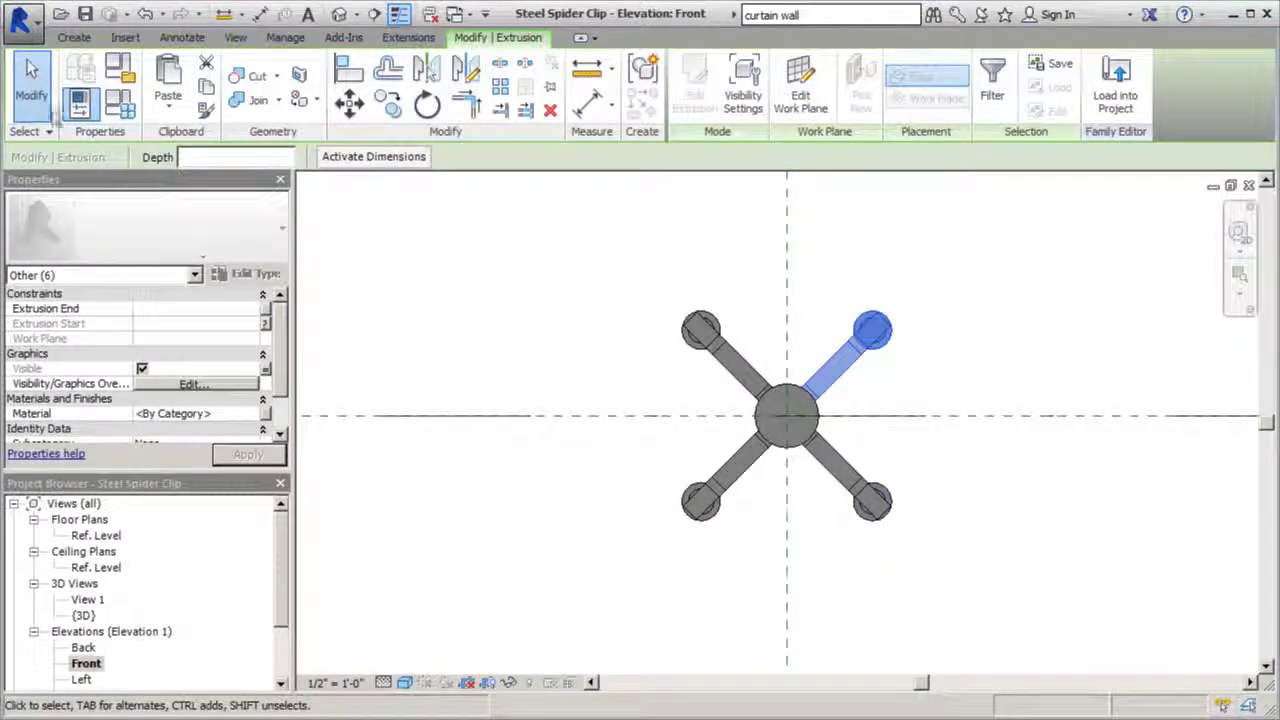
click(31, 85)
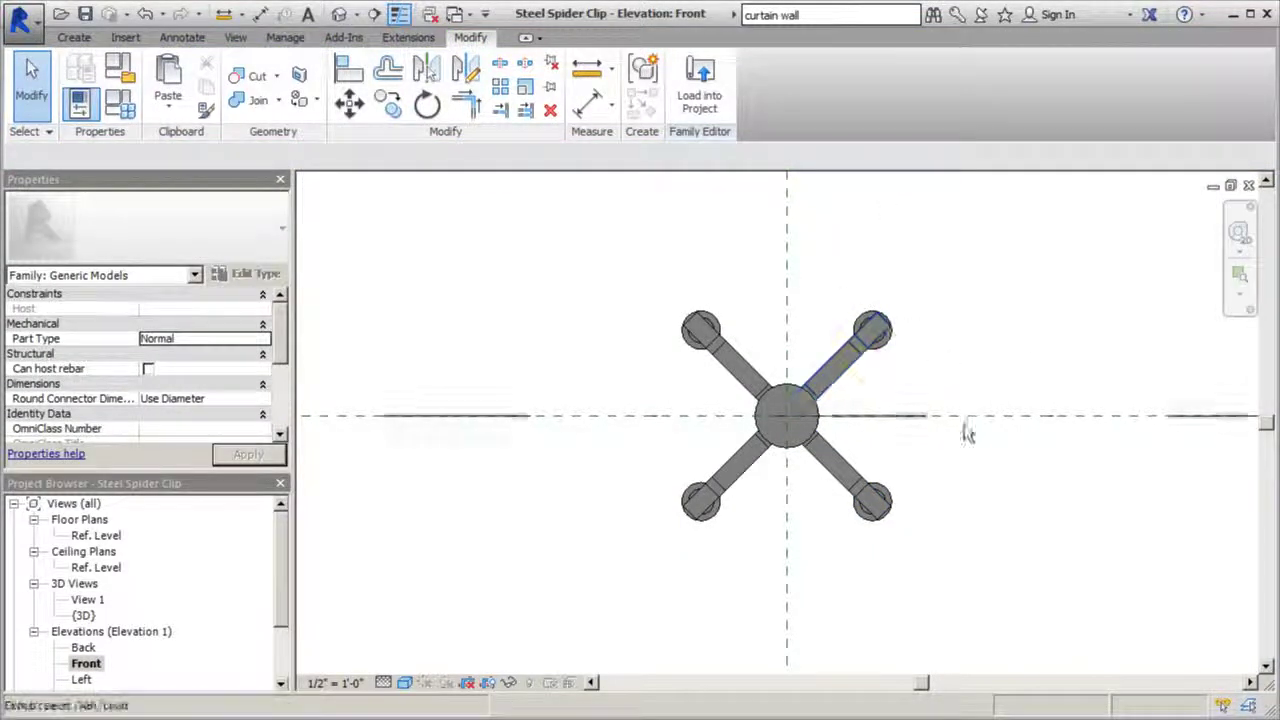